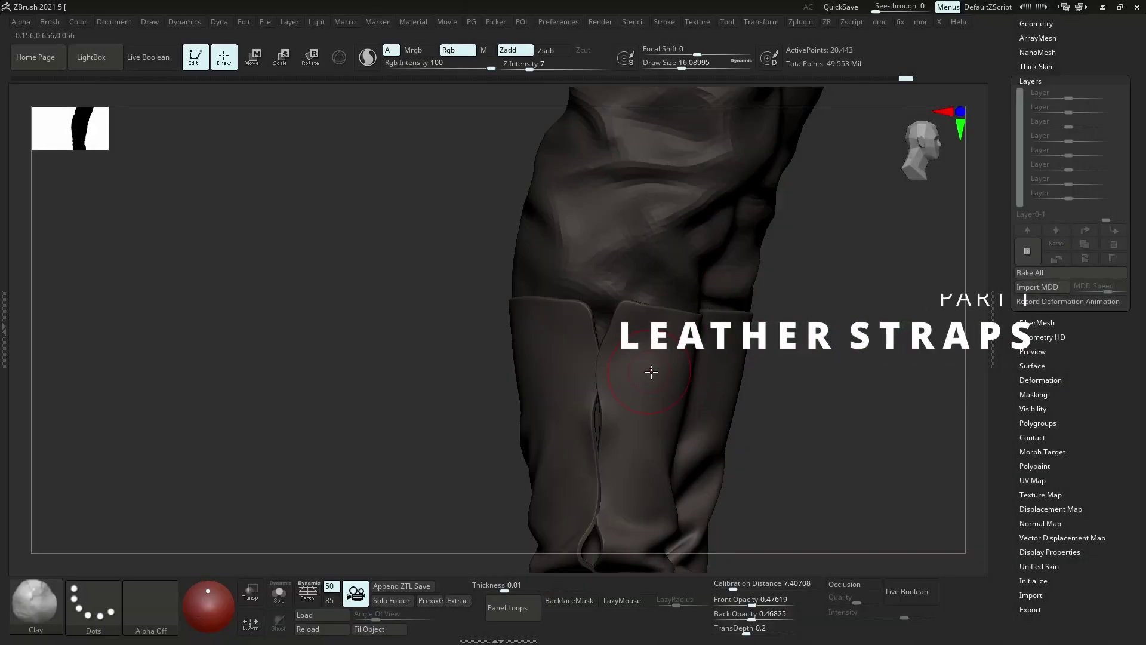
Mask a band across the boot front, clearing the stray mask patch
left_click(644, 368)
key("shift")
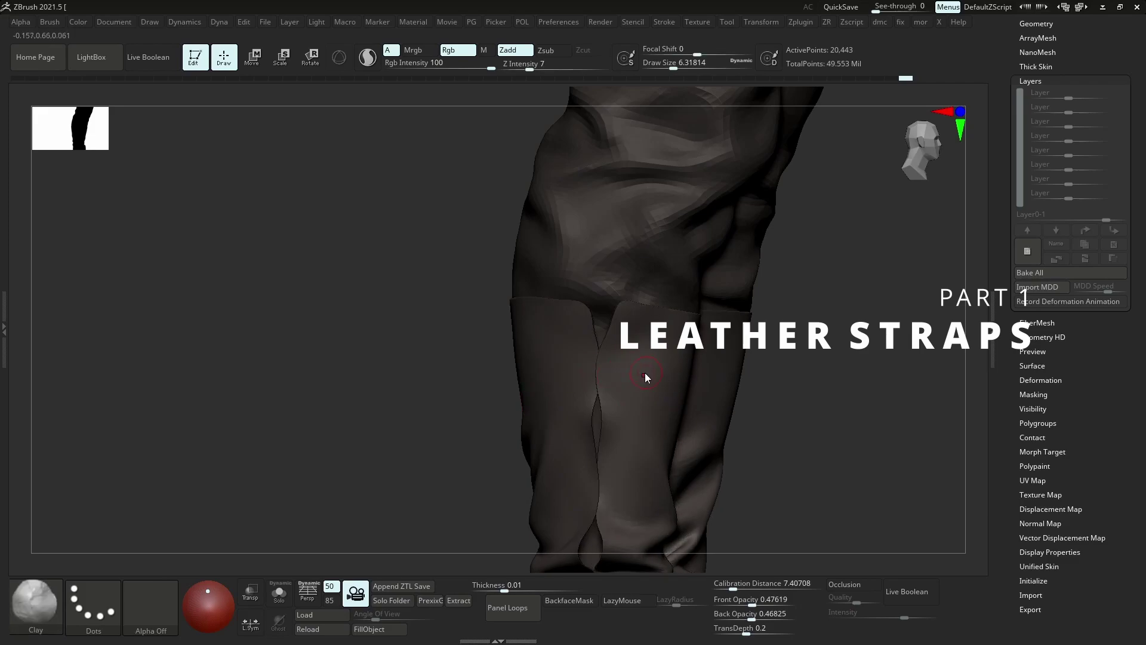
left_click_drag(776, 358, 856, 266, "ctrl")
left_click_drag(820, 316, 625, 371)
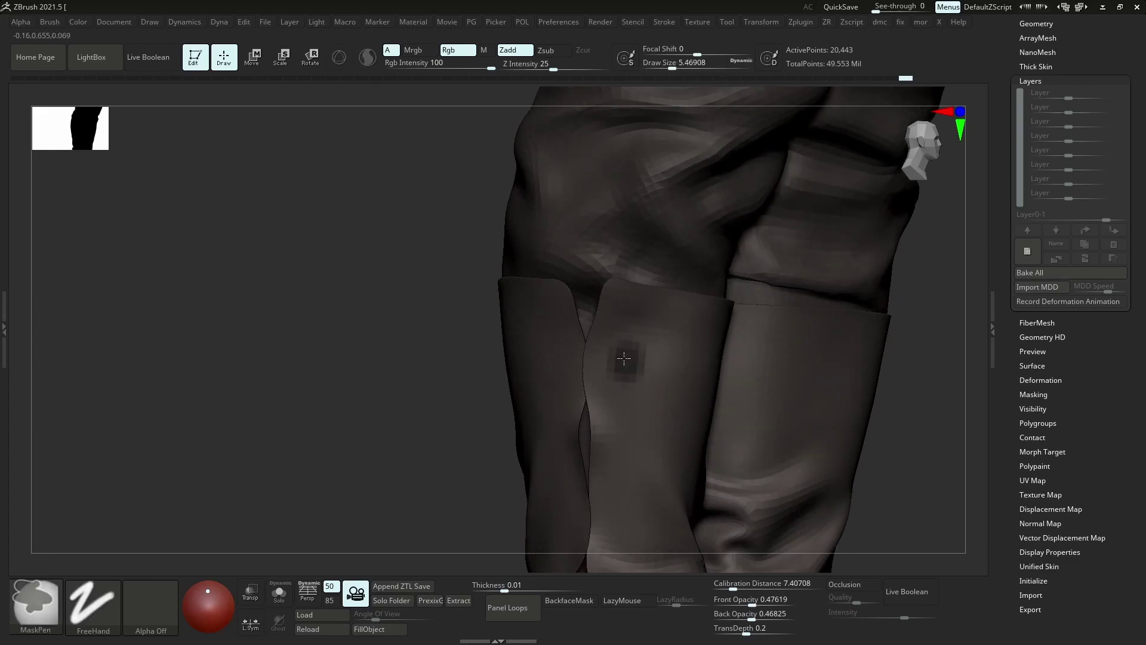
mouse_move(661, 377)
right_mouse_down("ctrl")
mouse_move(675, 364)
mouse_move(644, 305)
mouse_move(973, 325)
right_mouse_up("ctrl")
left_click_drag(974, 325, 728, 382)
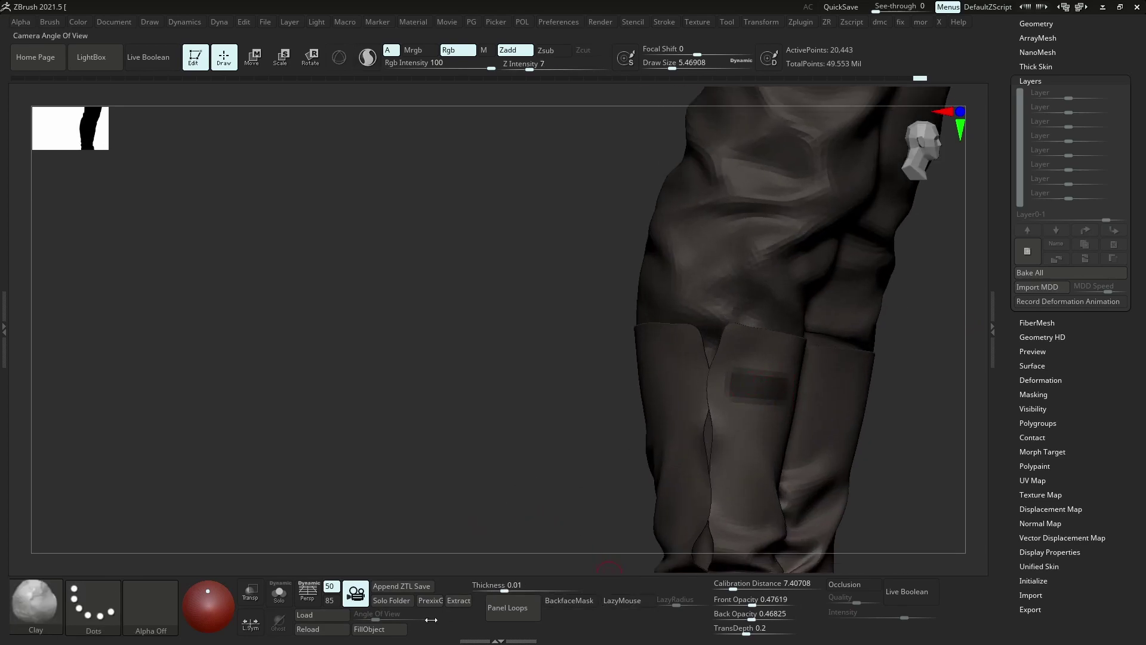
Extract the masked band into a separate thin strap mesh
left_click(459, 601)
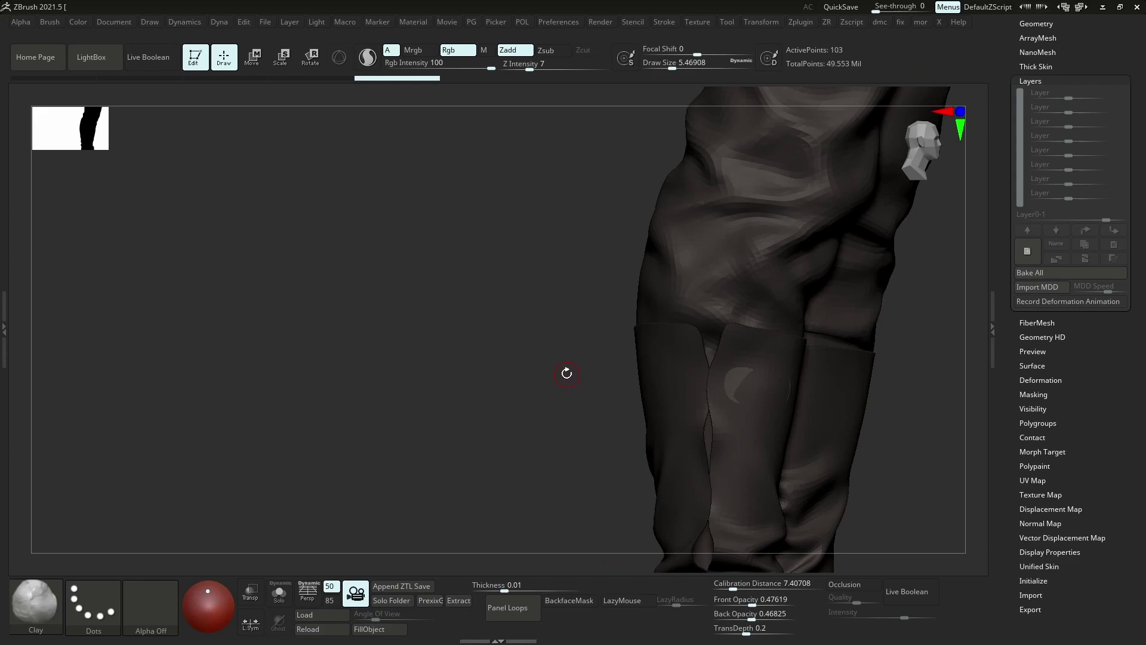
key("b")
key("m")
key("v")
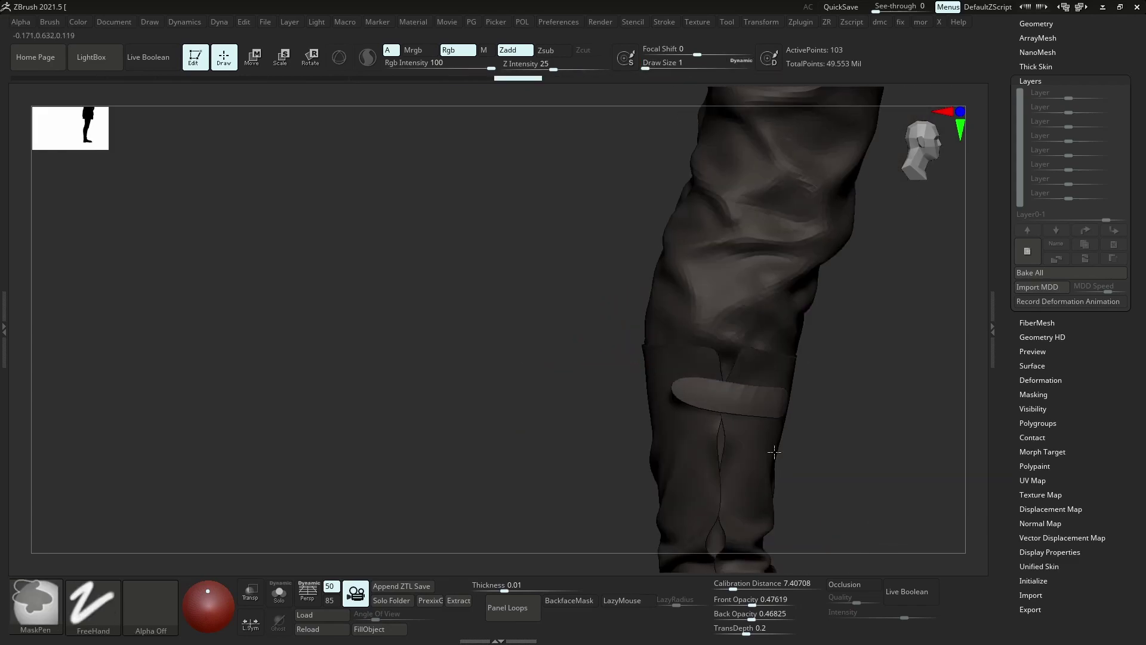
Flatten the strap's drooping right end with the Move brush
key("s")
right_click(773, 419)
key("ctrl+z")
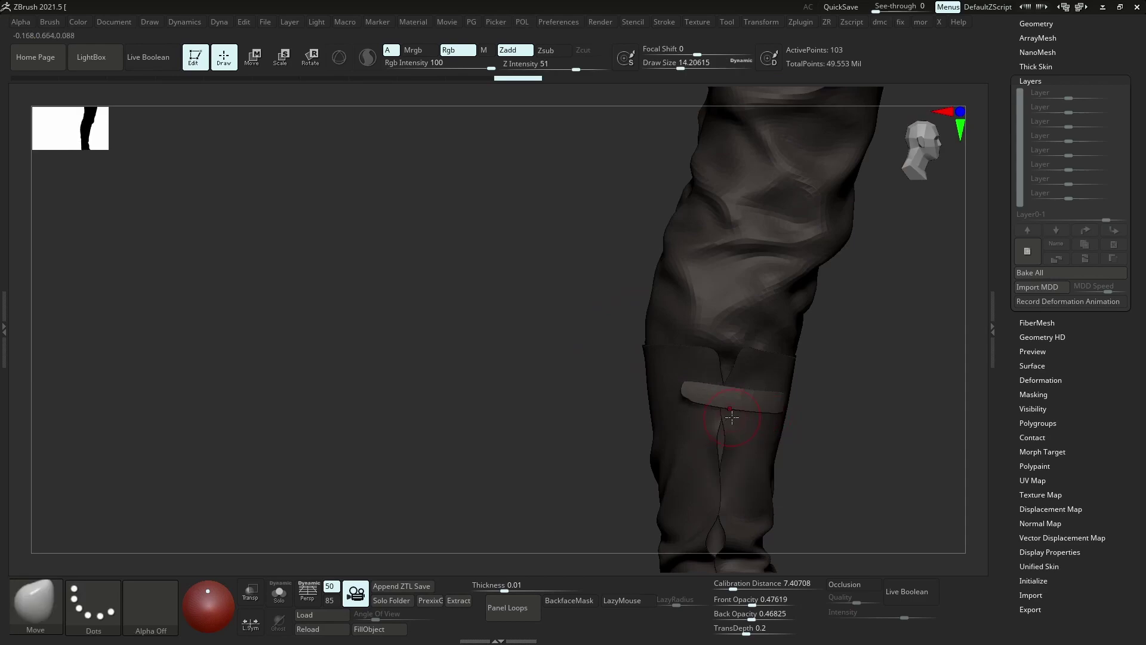
Run ZRemesher on the strap to get a clean 126-point quad grid
key("shift+z")
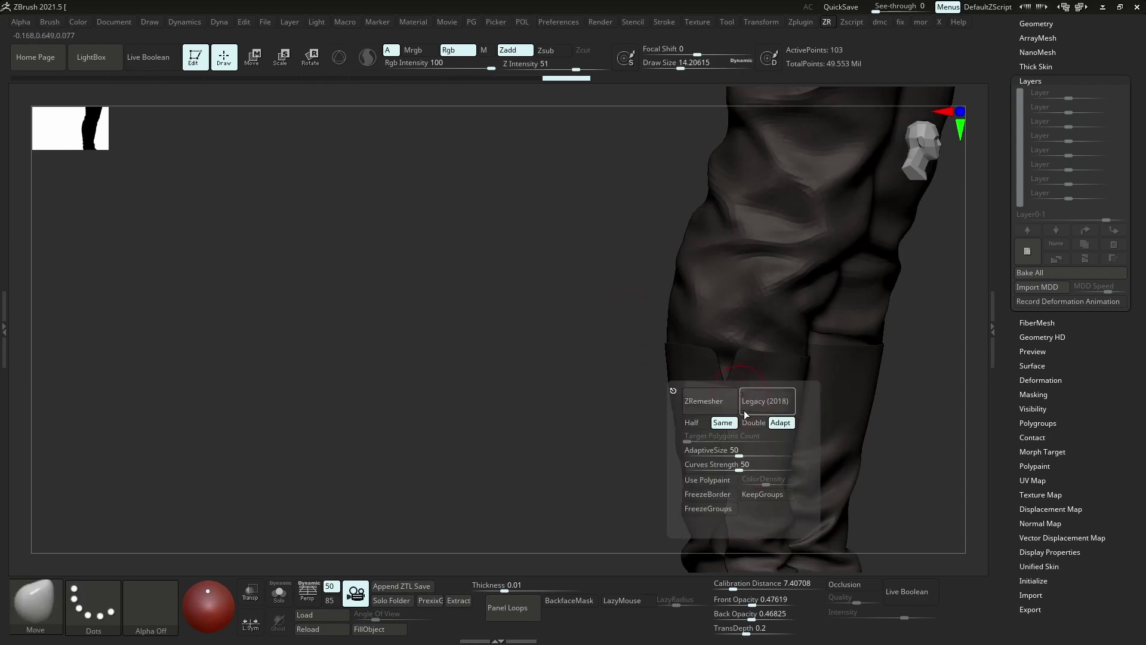
mouse_move(642, 256)
right_mouse_down()
mouse_move(693, 400)
mouse_move(955, 185)
right_mouse_up()
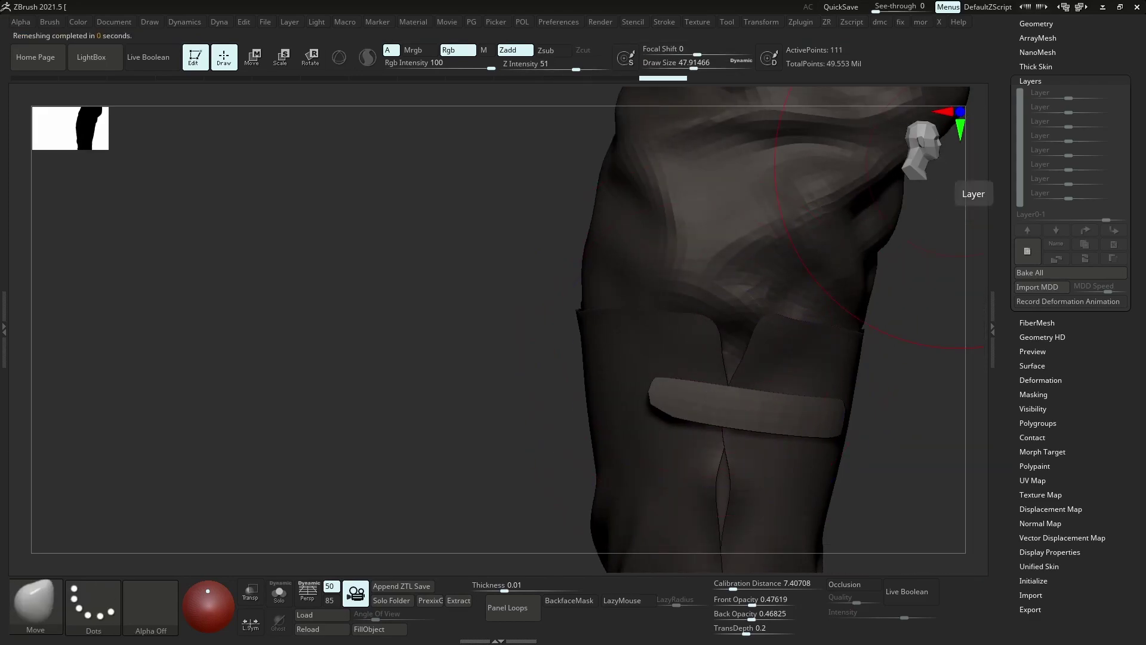
right_click_drag(759, 402, 811, 411)
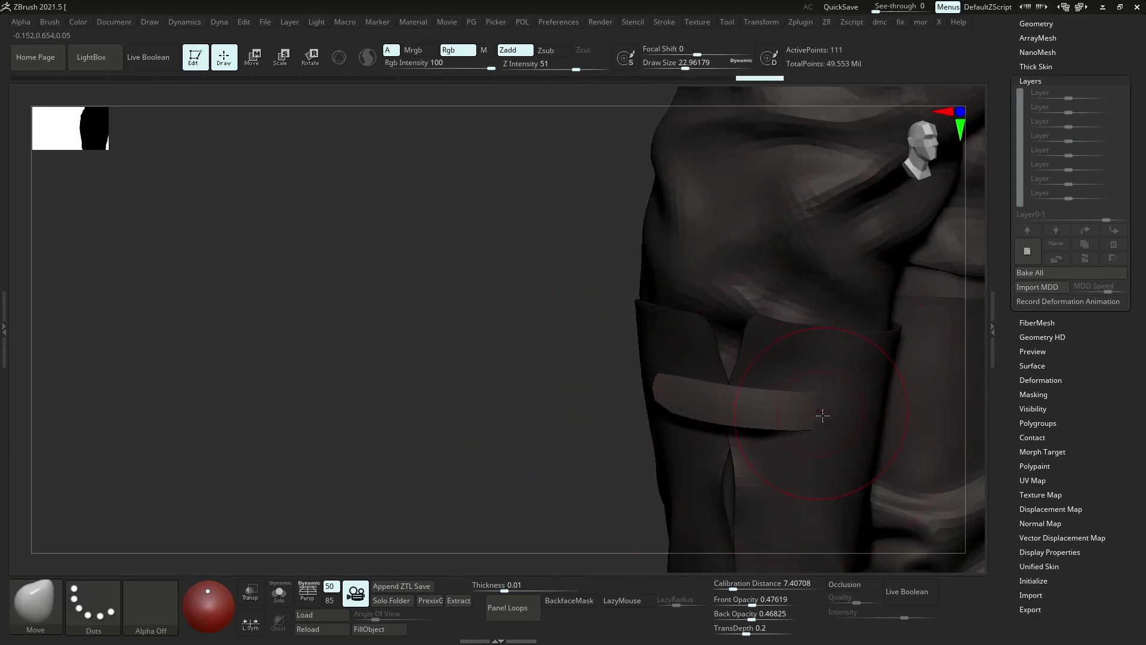
key("space")
key("space")
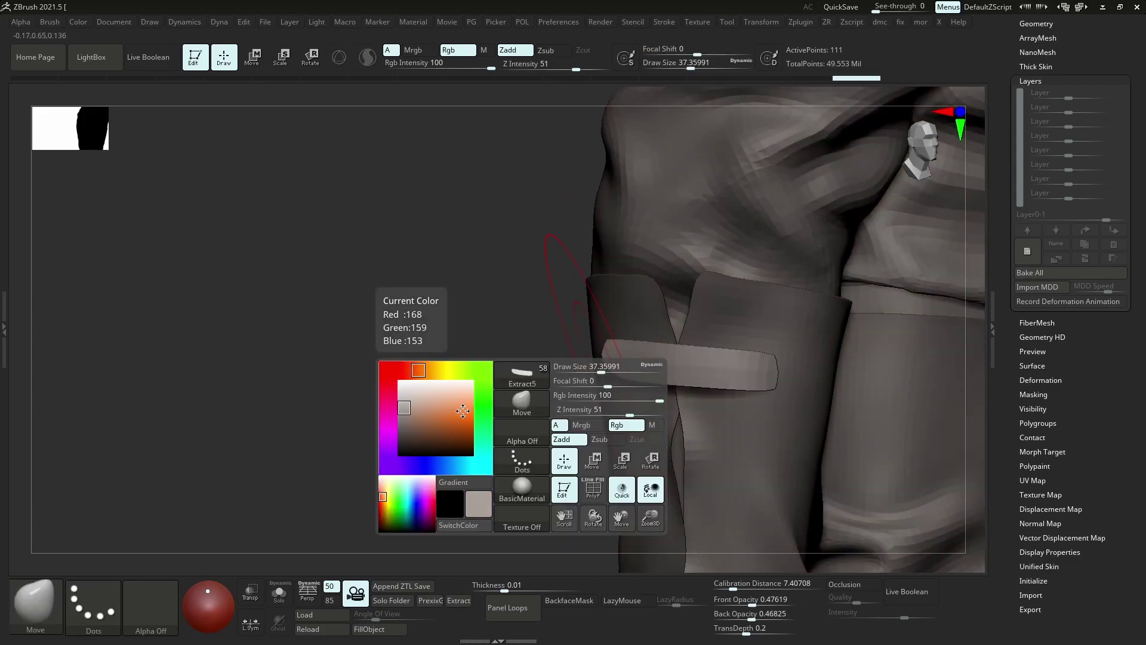
right_click_drag(704, 370, 726, 368)
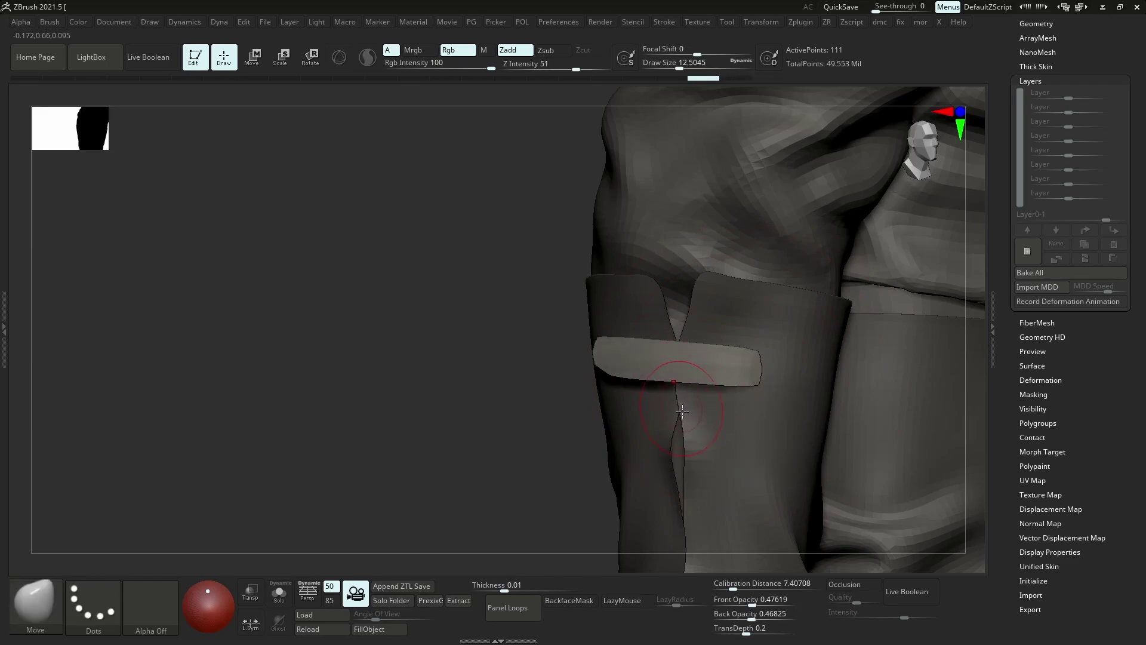
left_click(652, 420)
Polish the strap by features and remesh it several times to fewer polygons
key("p")
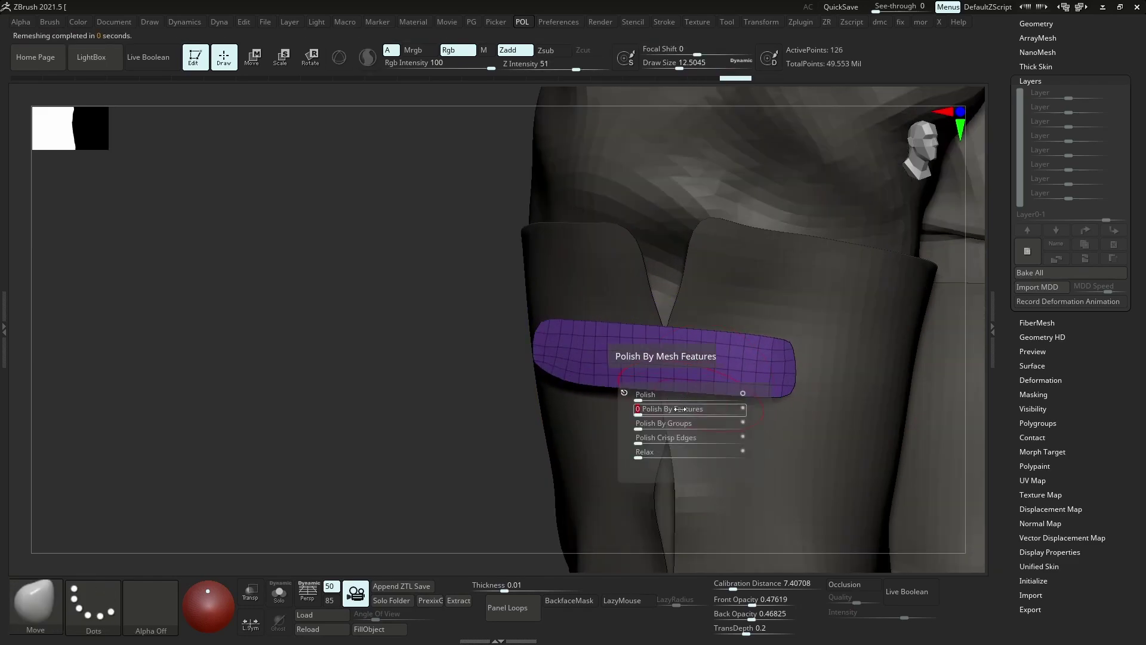
left_click(637, 412)
key("z")
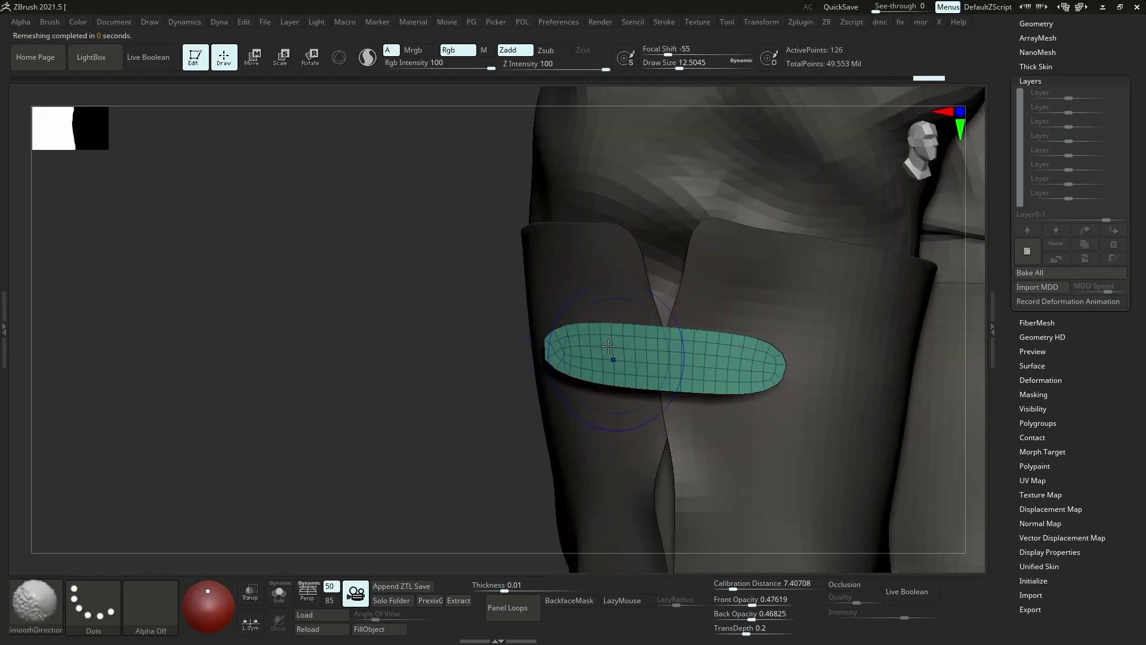
key("z")
left_click(604, 399)
key("z")
left_click(623, 389)
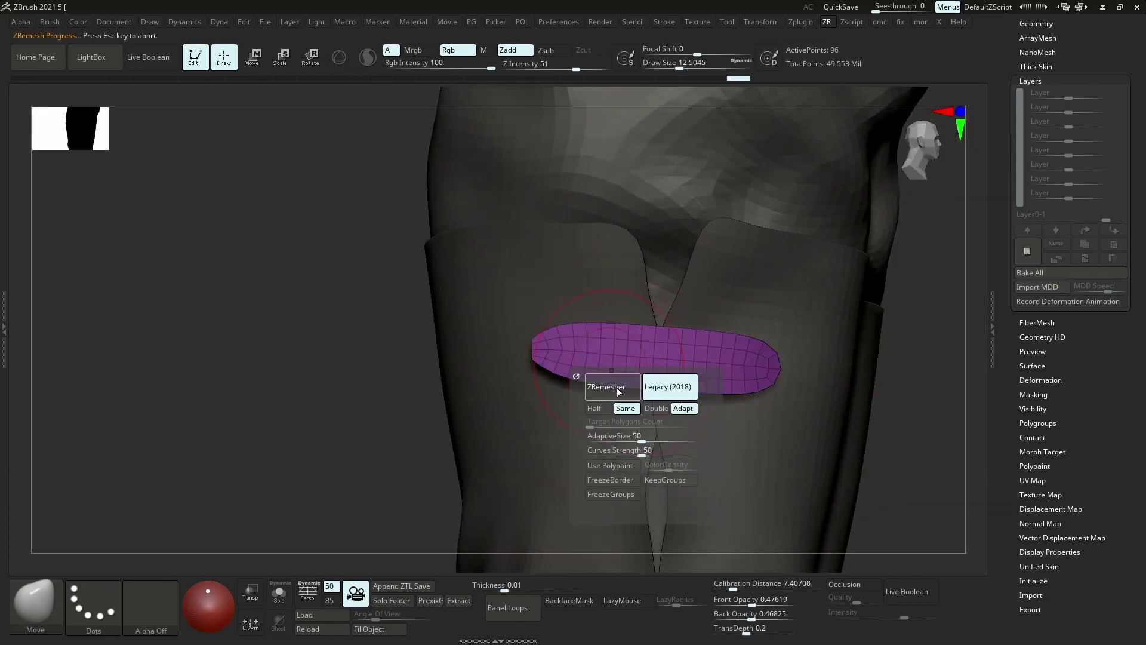
left_click(614, 389)
Smooth the strap's ends and remesh it down to 76 points with tapered ends
key("p")
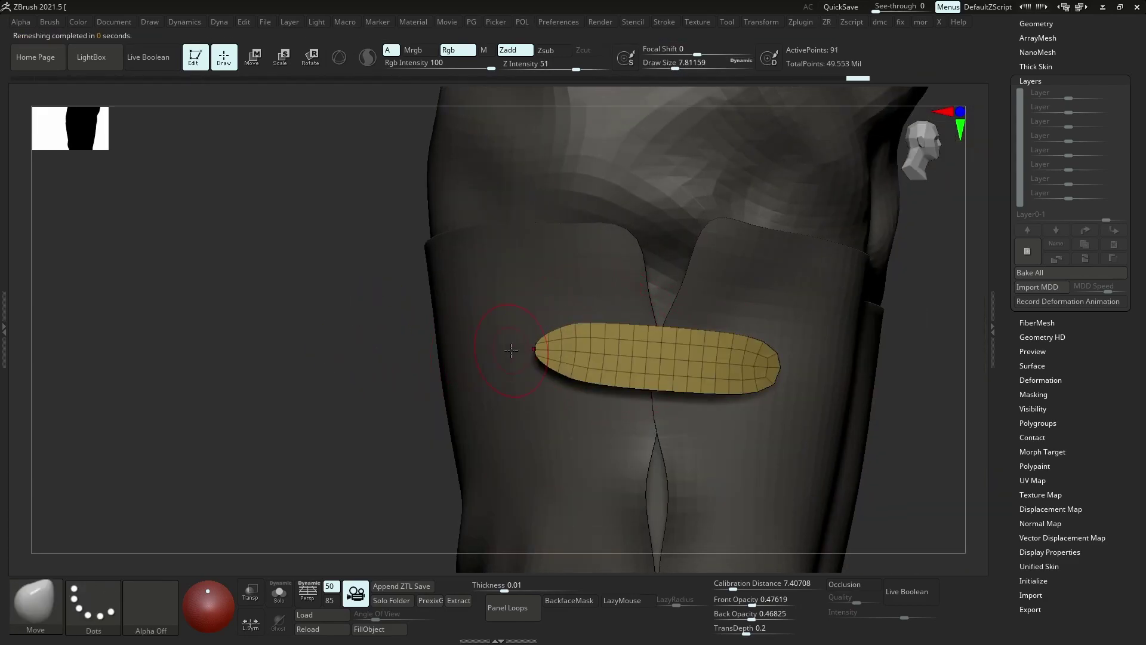
key("s")
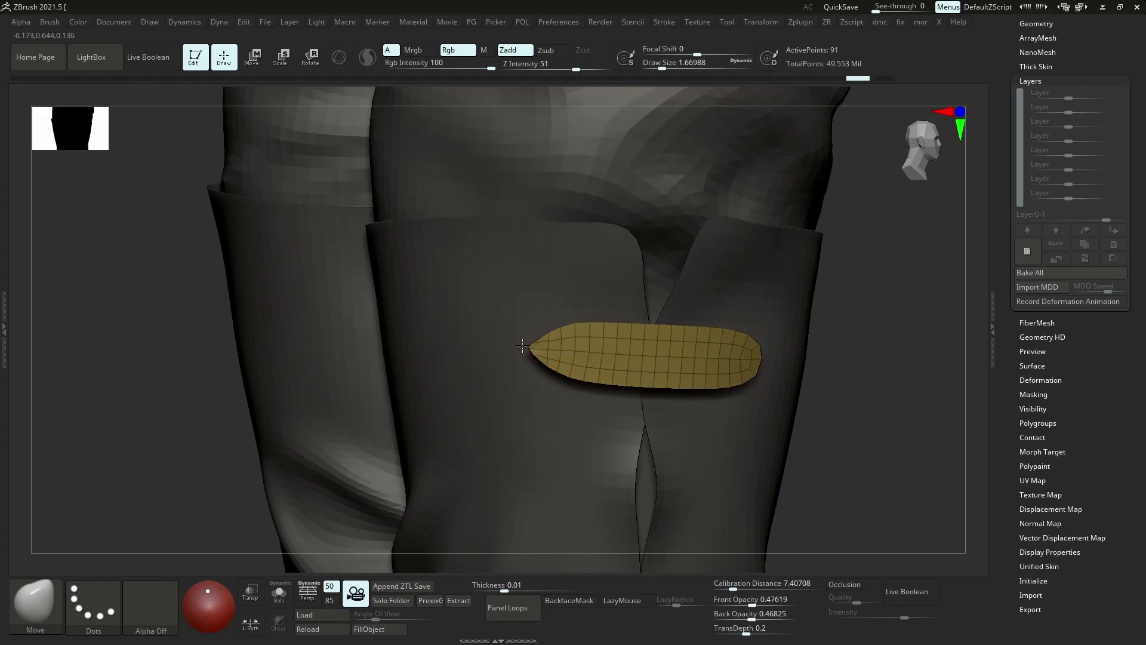
key("p")
left_click(624, 389)
right_click_drag(656, 382, 759, 375)
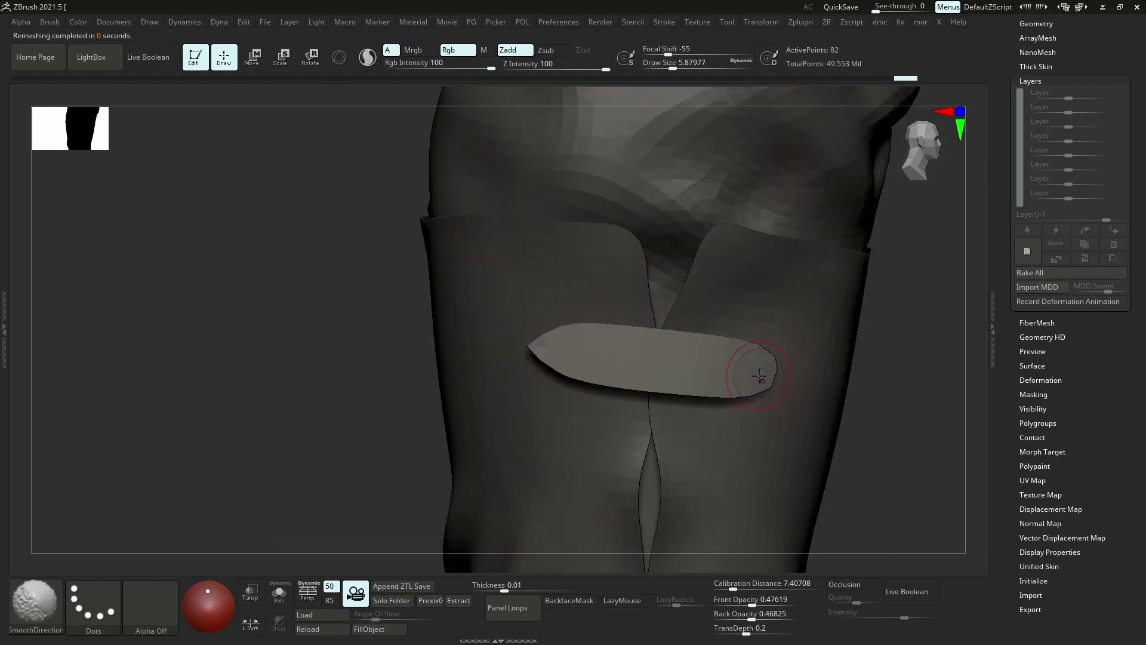
key("shift+f")
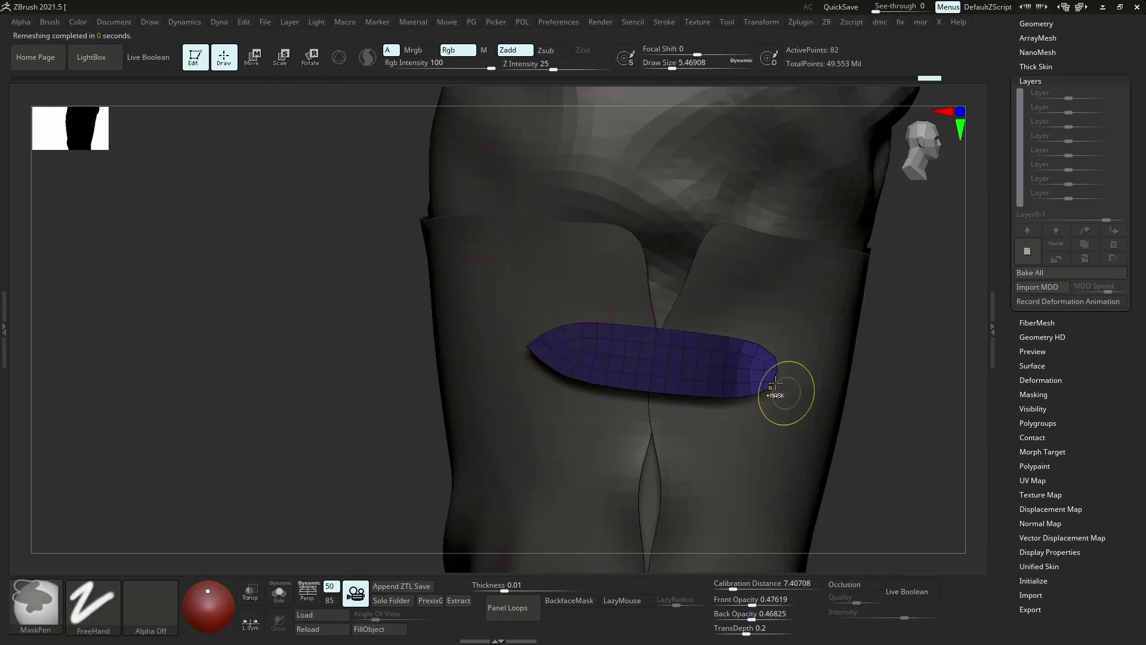
key("z")
key("z")
left_click(845, 401)
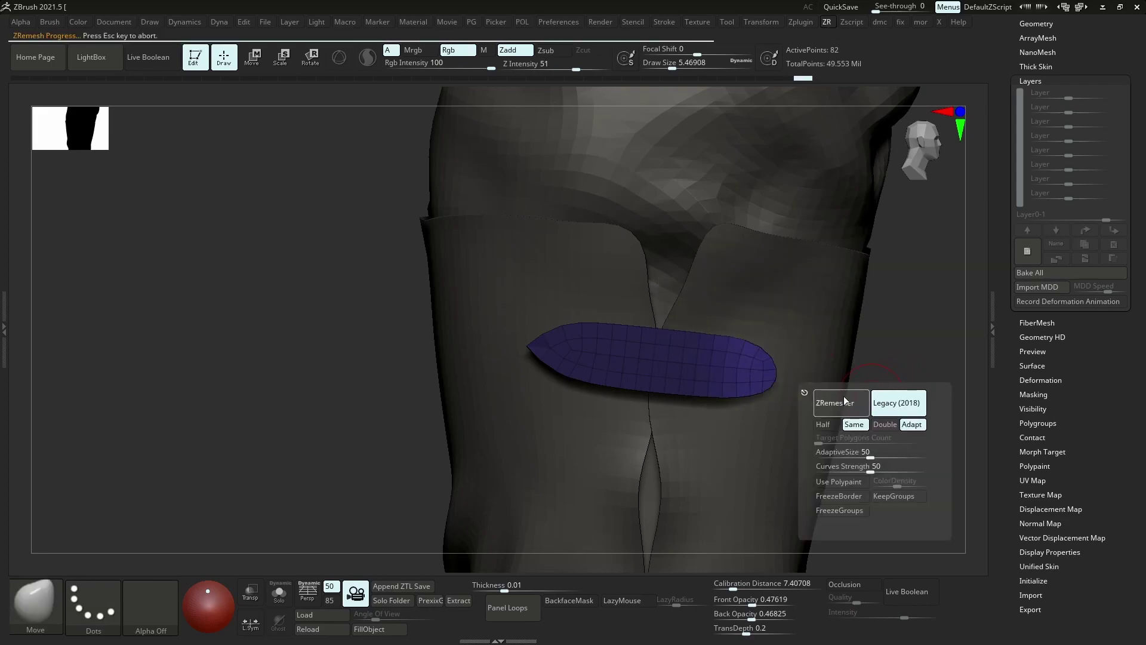
key("s")
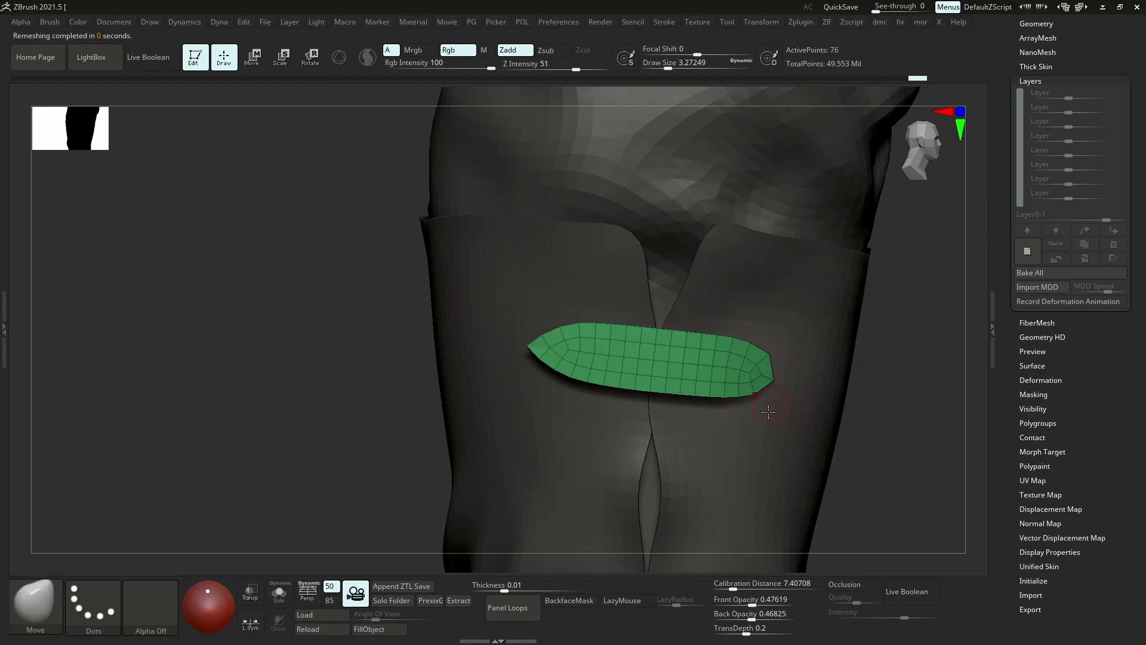
key("p")
left_click_drag(717, 428, 740, 428)
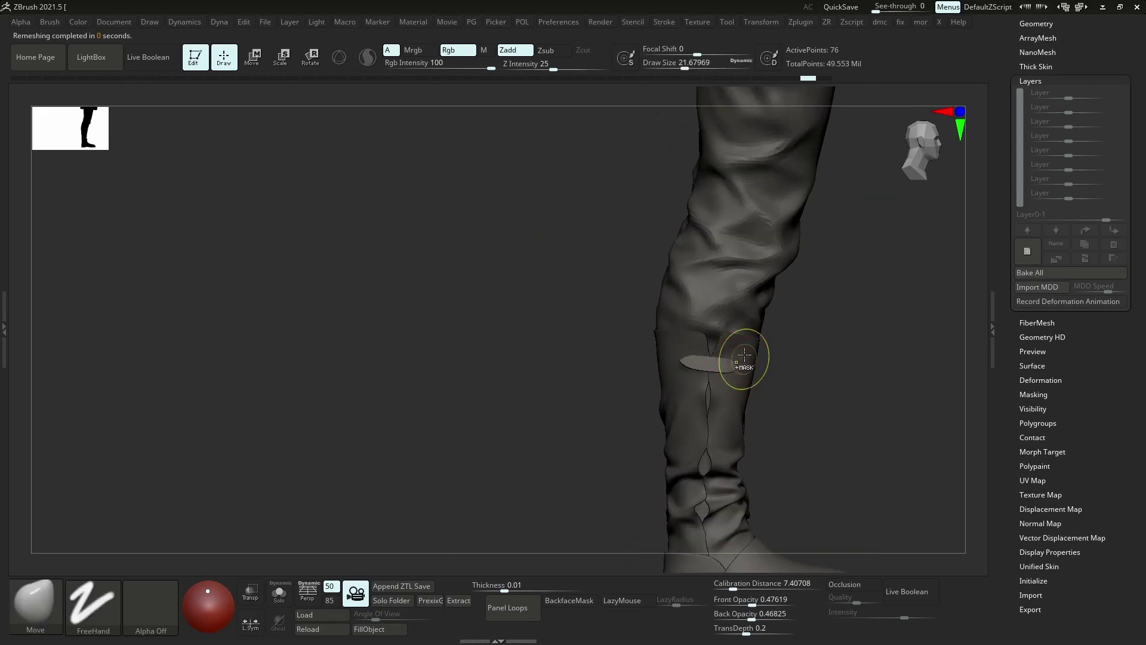
Remesh the strap with ZRemesher at Half density, down to 78 points
key("p")
key("ctrl+z")
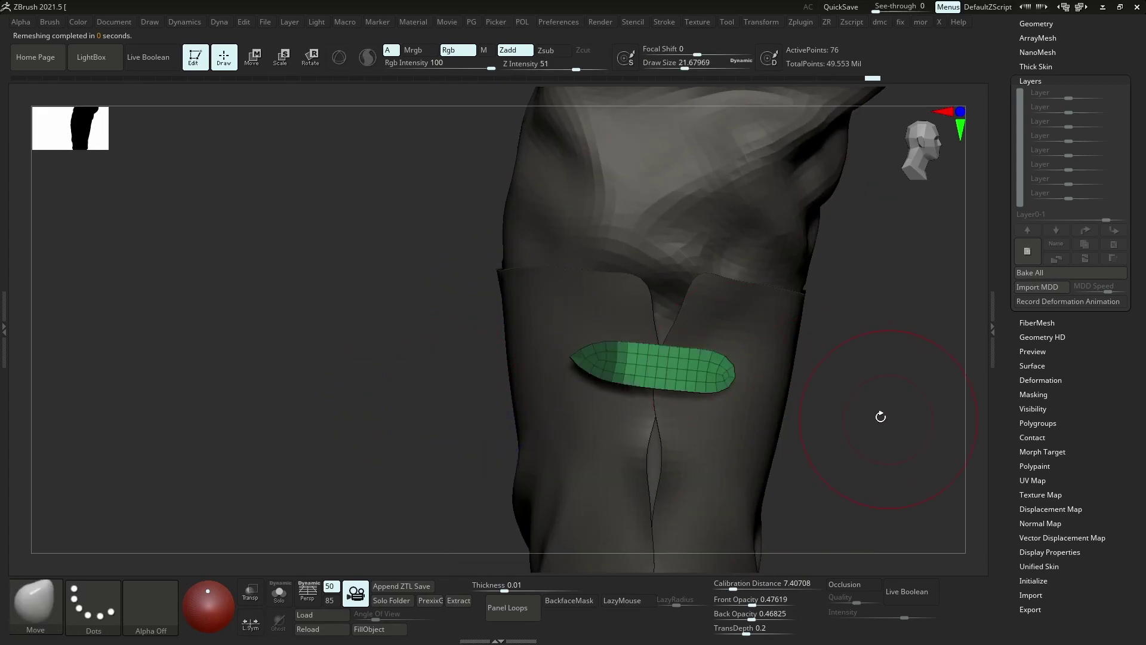
key("z")
left_click(846, 412)
key("z")
left_click(813, 422)
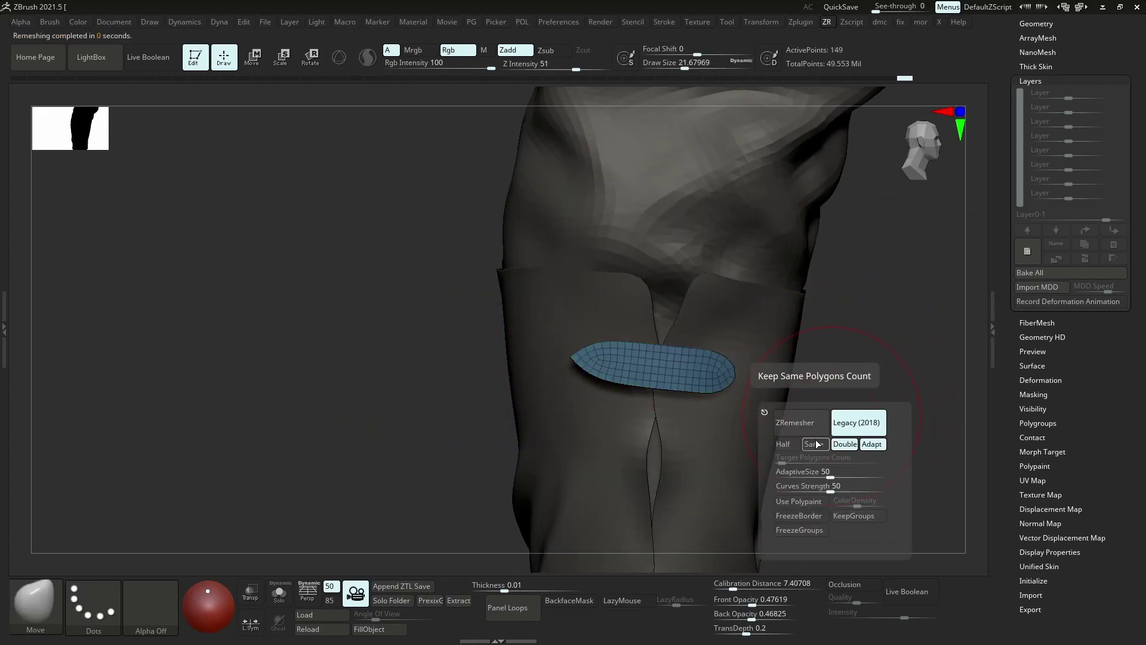
left_click(808, 425)
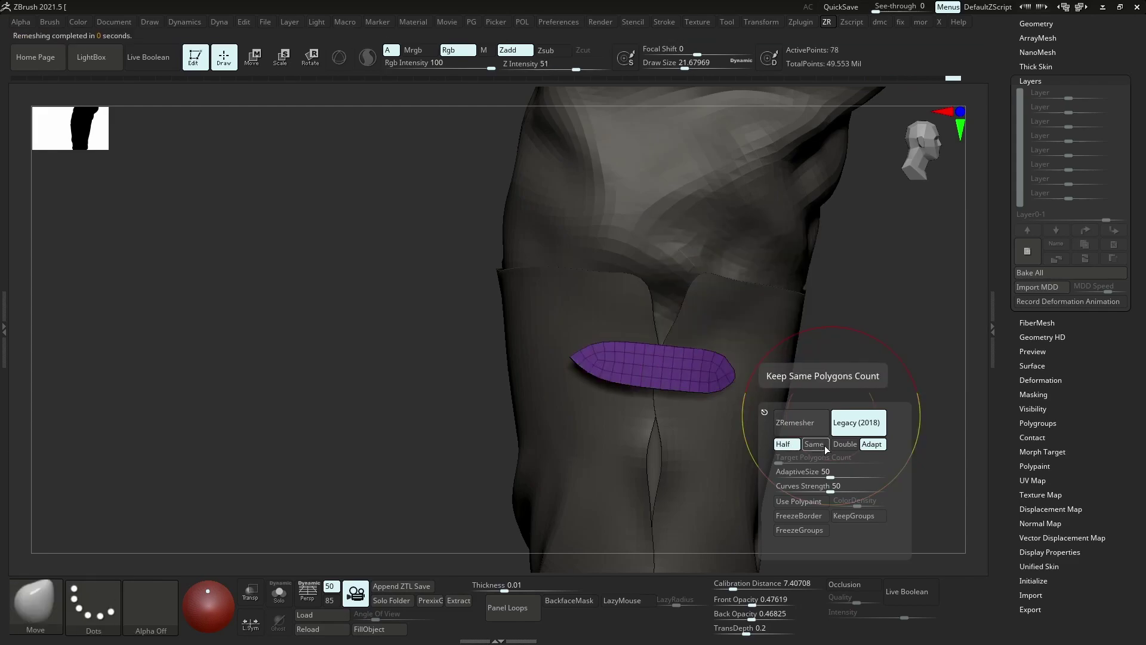
key("shift+f")
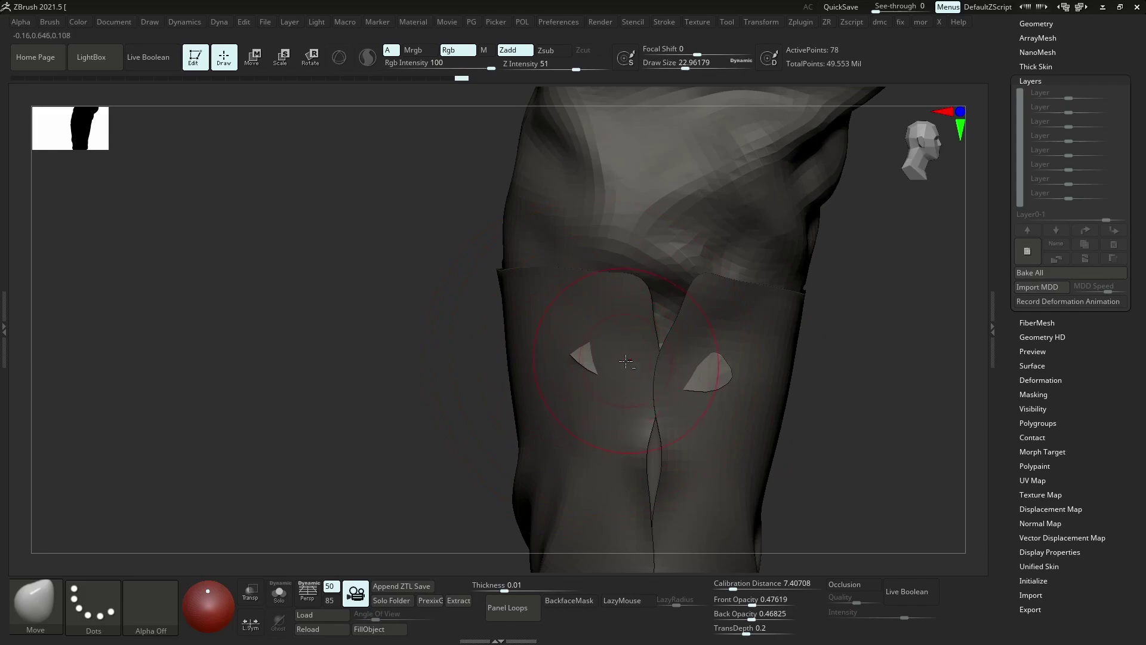
Check the flat tongue on the leg from close-up and zoomed-out views
key("ctrl+z")
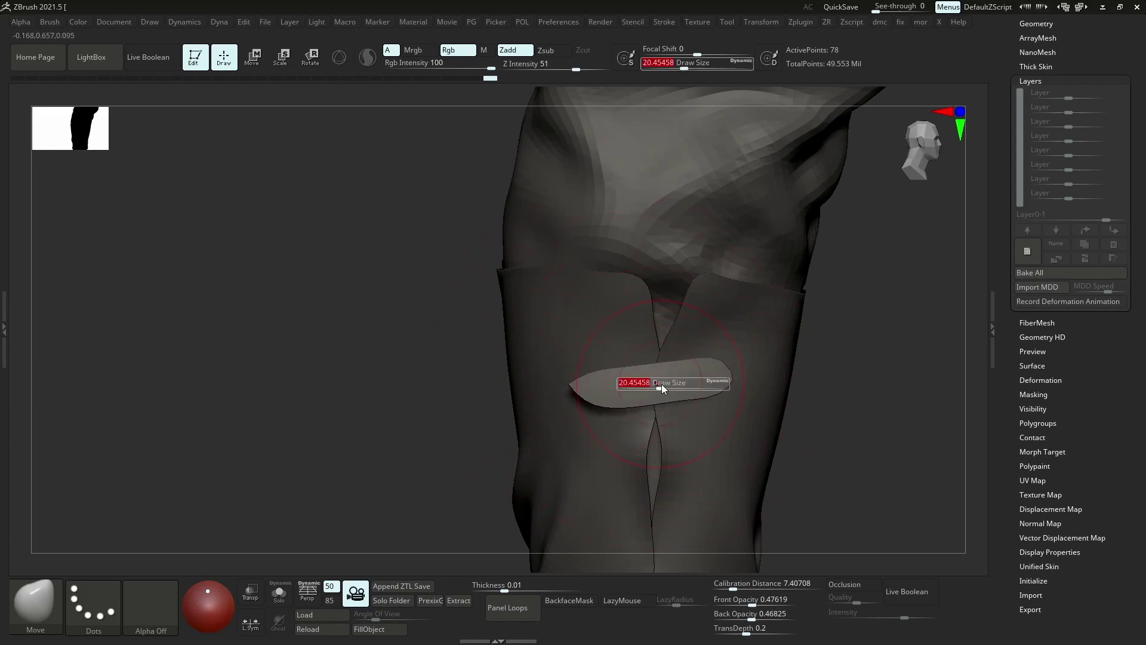
key("ctrl+z")
key("ctrl+z")
key("ctrl+z")
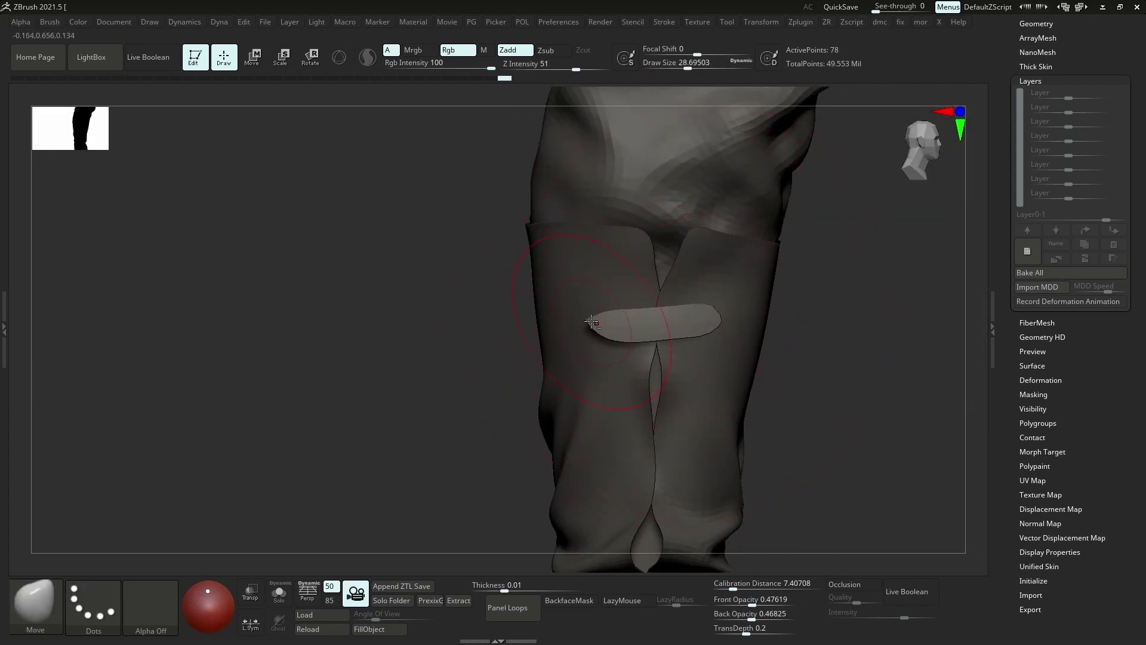
key("ctrl+z")
key("ctrl+z")
key("ctrl+z")
key("ctrl+z")
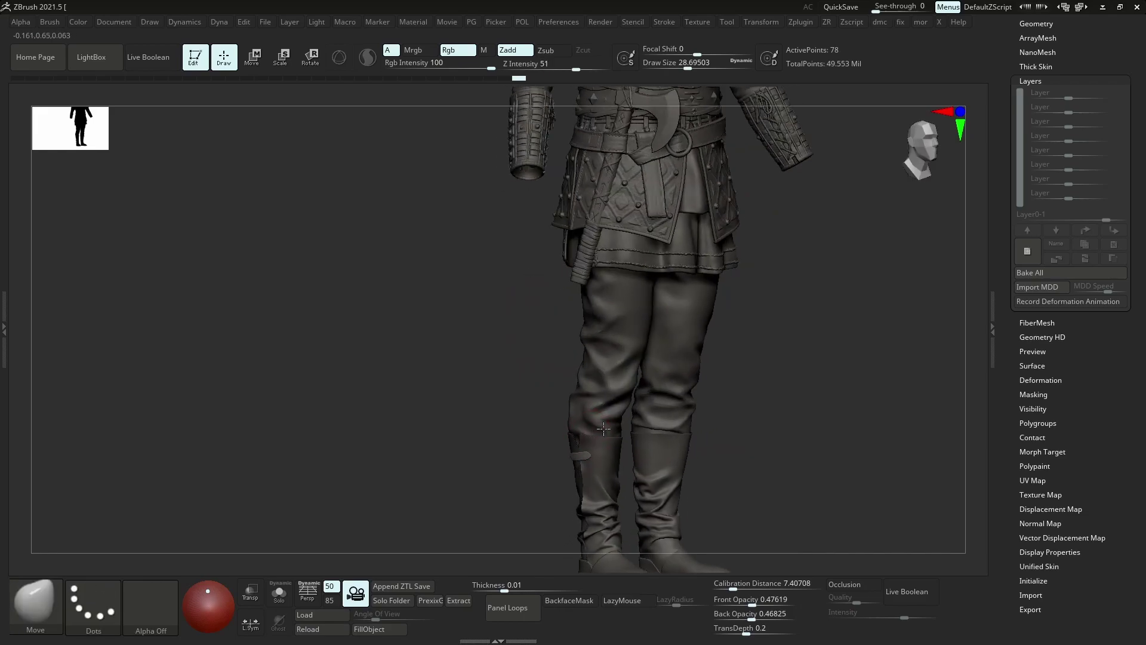
key("ctrl+z")
key("ctrl+z")
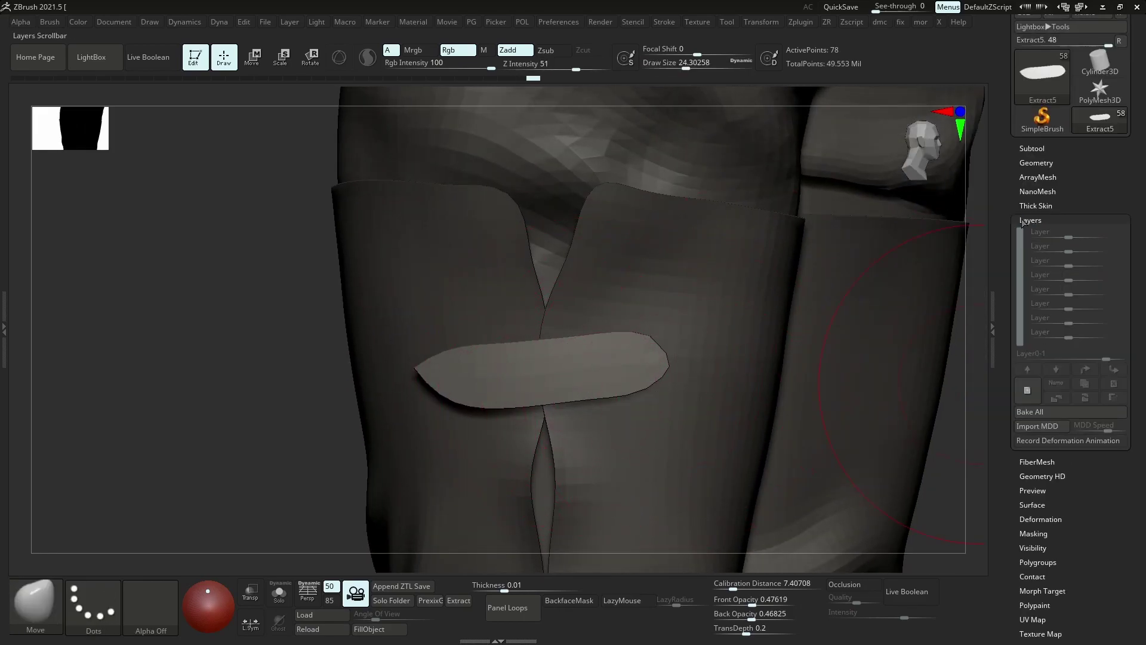
Select the PM3D_Sphere3D1 subtool, shrink it to button size, and place it on the strap end
left_click(1044, 117)
left_click(796, 403)
key("f")
key("w")
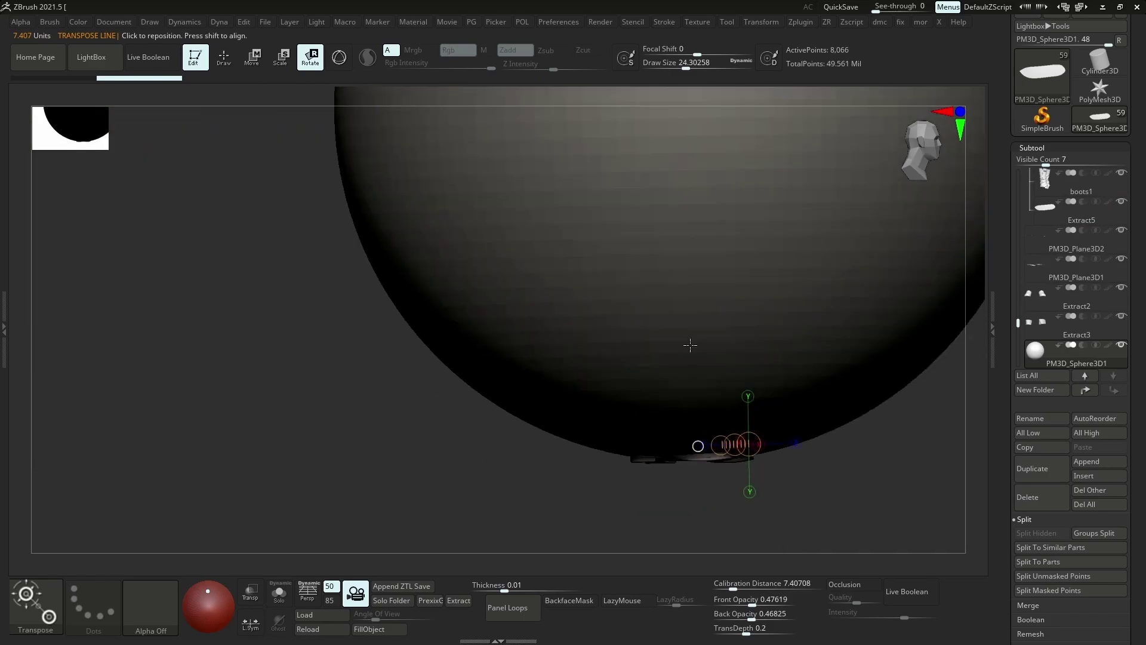
key("y")
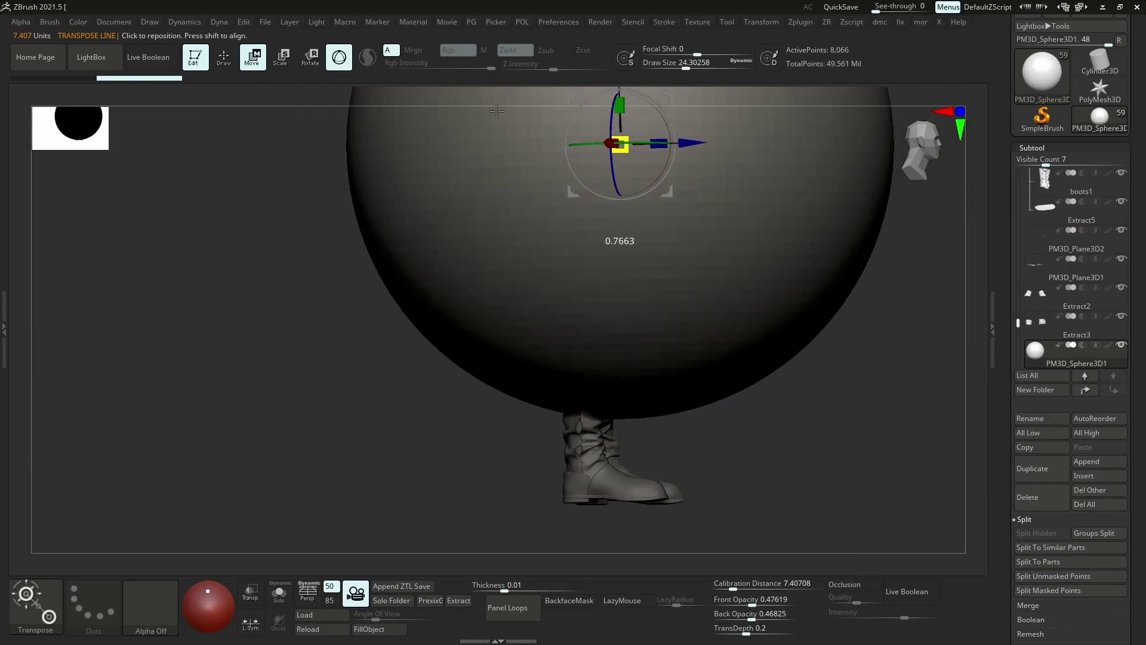
key("ctrl+shift+z")
key("ctrl+shift+z")
key("ctrl+shift+z")
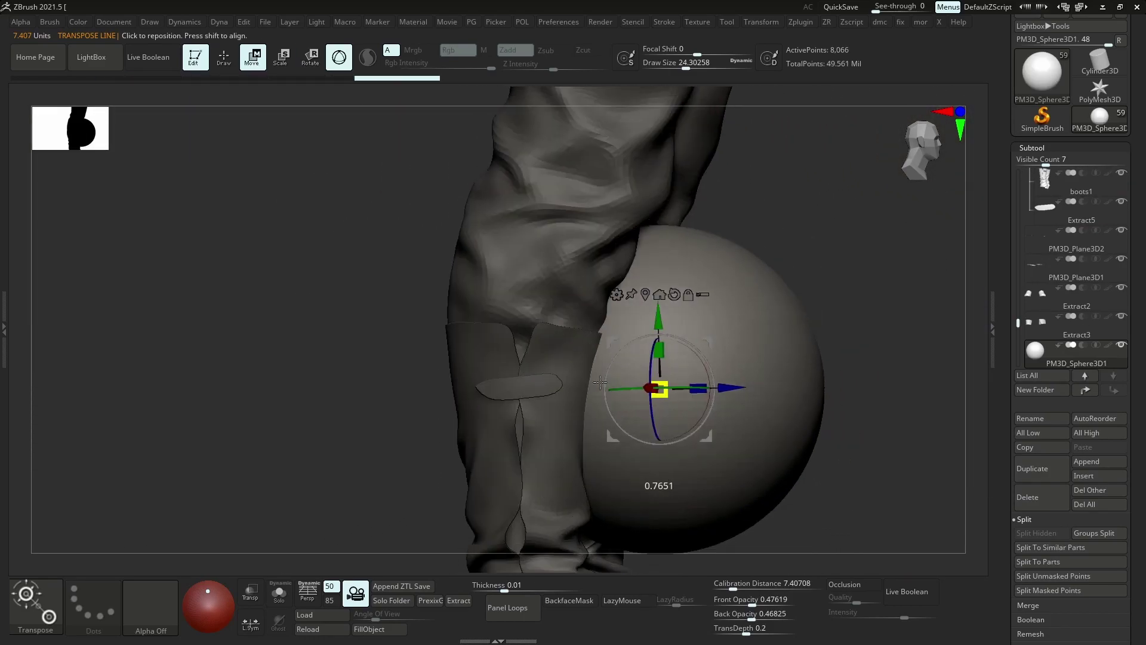
key("ctrl+shift+z")
key("ctrl+shift+z")
key("ctrl+shift+z")
key("ctrl+shift+z")
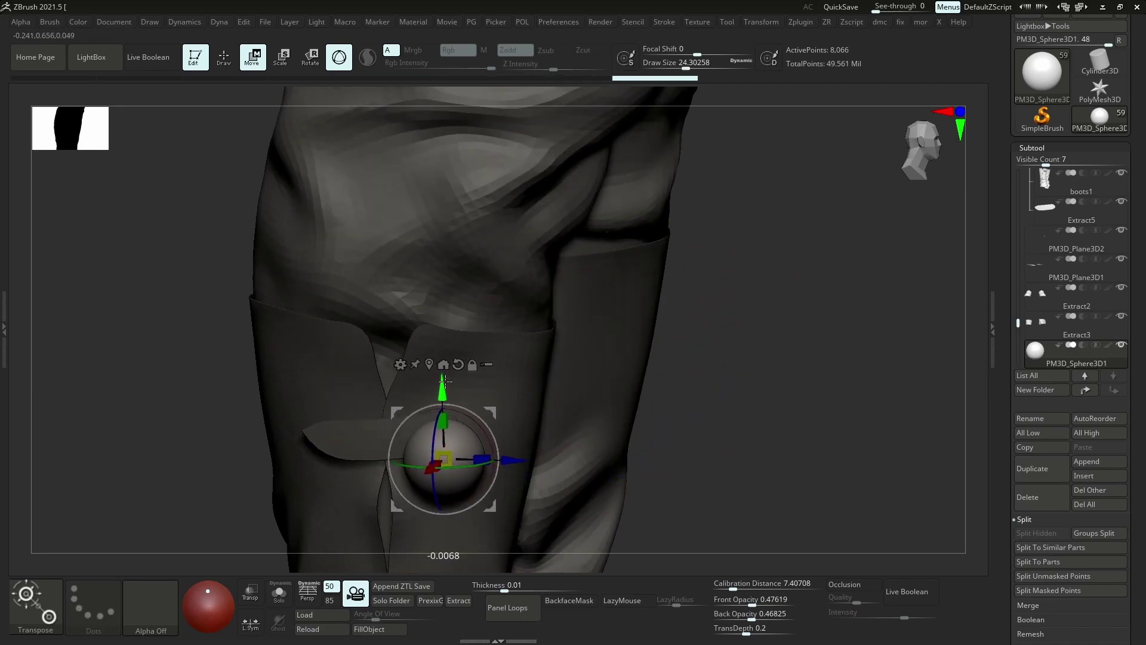
key("ctrl+z")
key("ctrl+z")
key("ctrl+z")
key("ctrl+shift+z")
key("ctrl+shift+z")
key("ctrl+shift+z")
key("ctrl+shift+z")
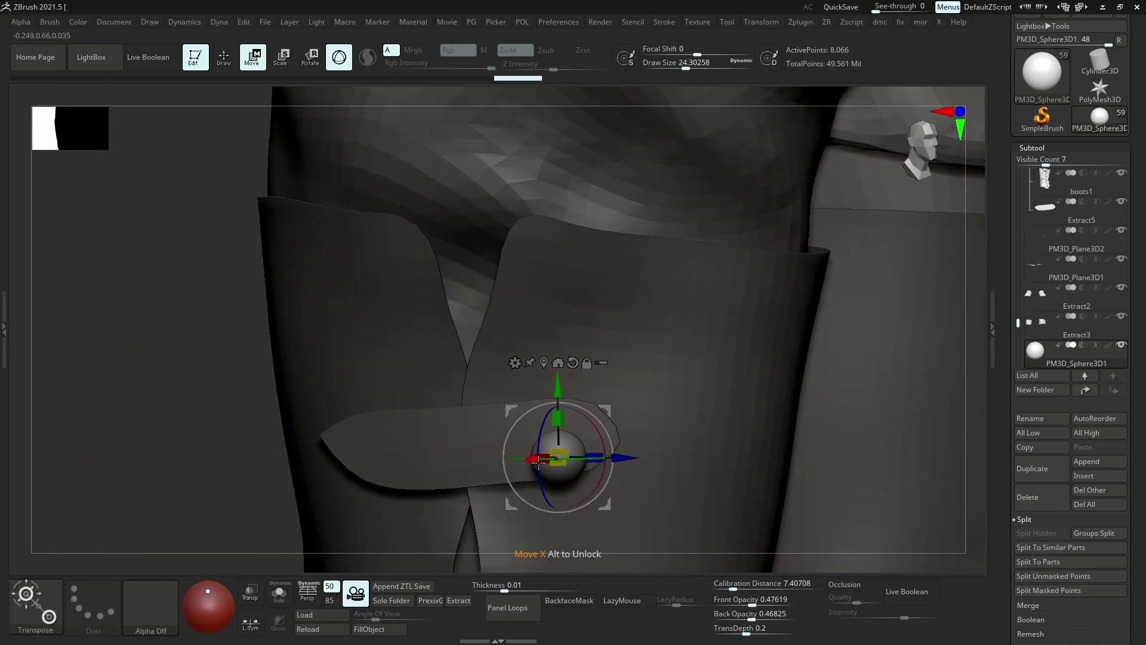
key("ctrl+shift+z")
key("ctrl+shift+z")
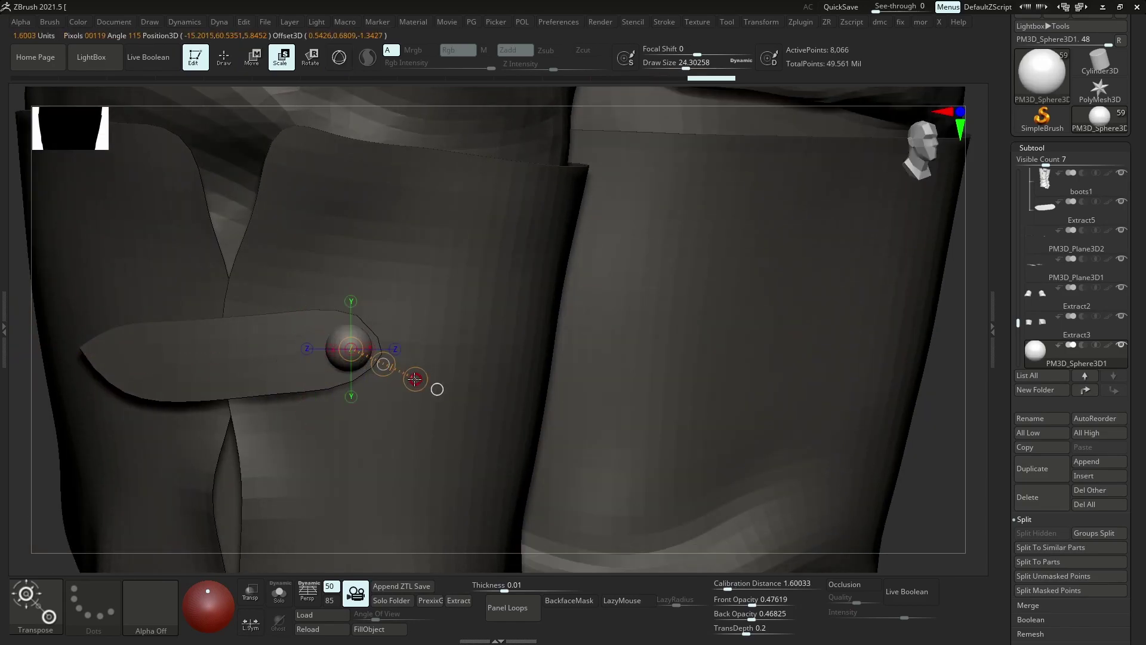
Refine the button's fit on the strap end with the Move brush, checking the whole boot
key("b")
key("m")
key("v")
key("ctrl+shift+z")
key("s")
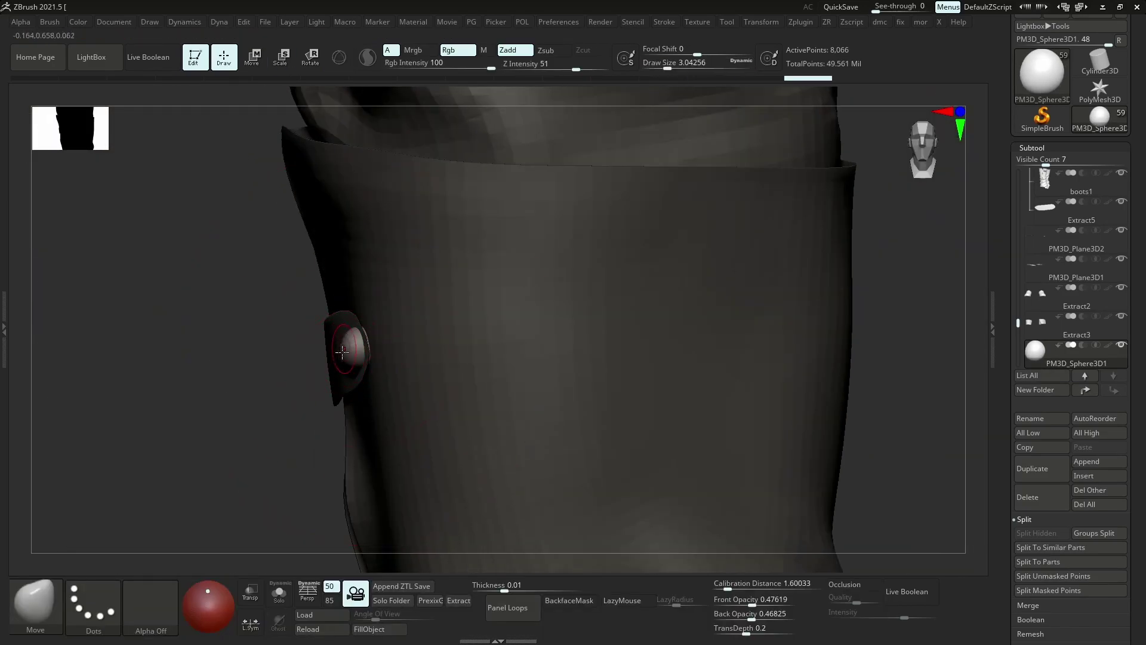
key("ctrl+z")
key("ctrl+z")
key("ctrl+z")
key("ctrl+z")
key("ctrl+z")
key("ctrl+z")
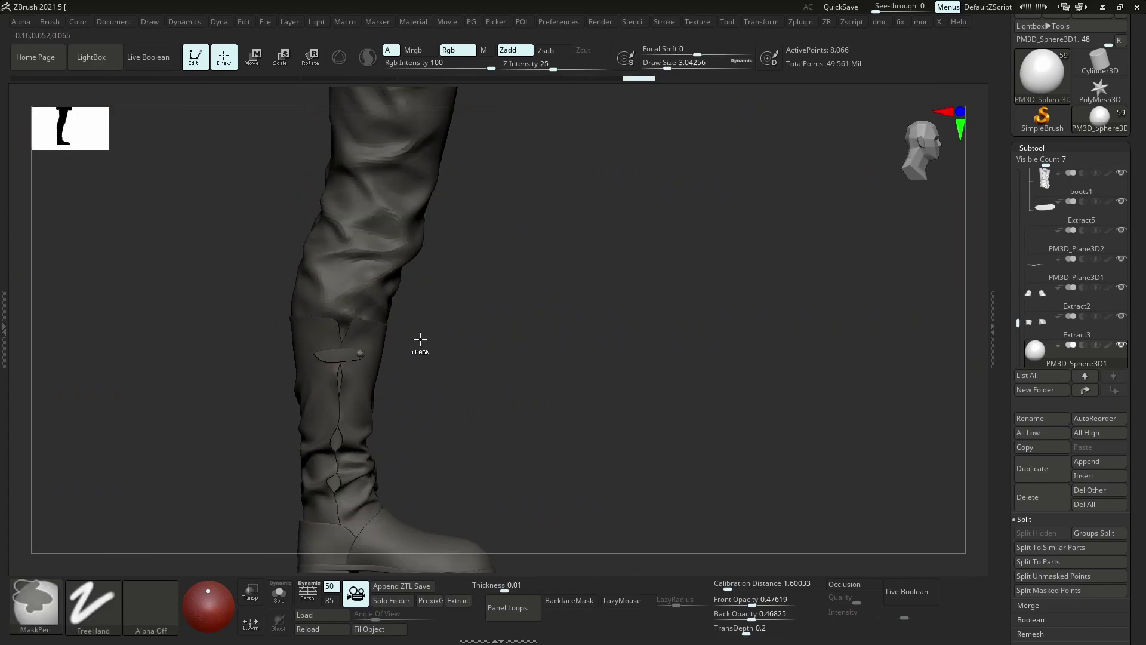
key("ctrl+z")
key("ctrl+shift+z")
key("ctrl+shift+z")
key("ctrl+shift+z")
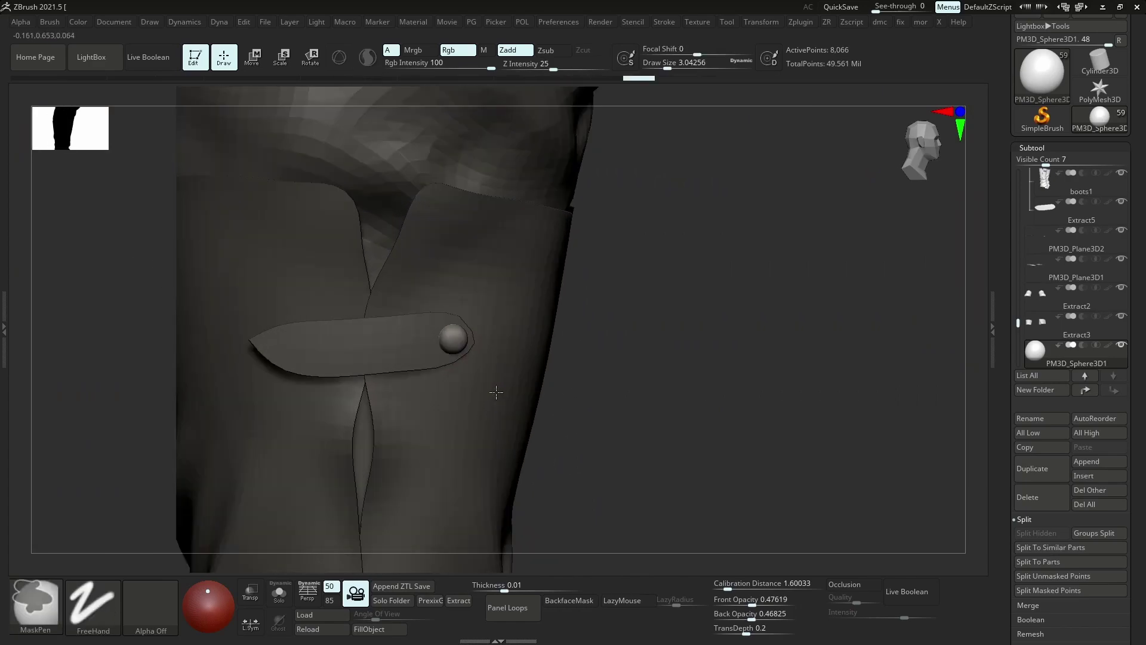
key("ctrl+shift+z")
key("s")
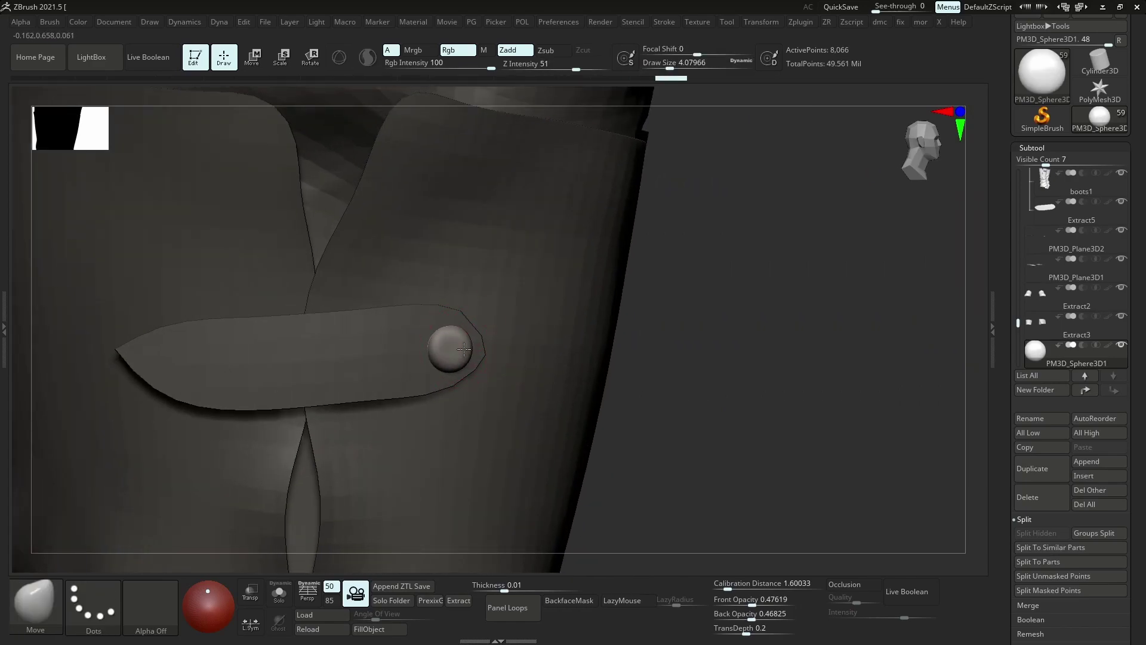
key("ctrl+shift+z")
key("ctrl+shift+z")
key("ctrl+shift+z")
key("ctrl+shift+z")
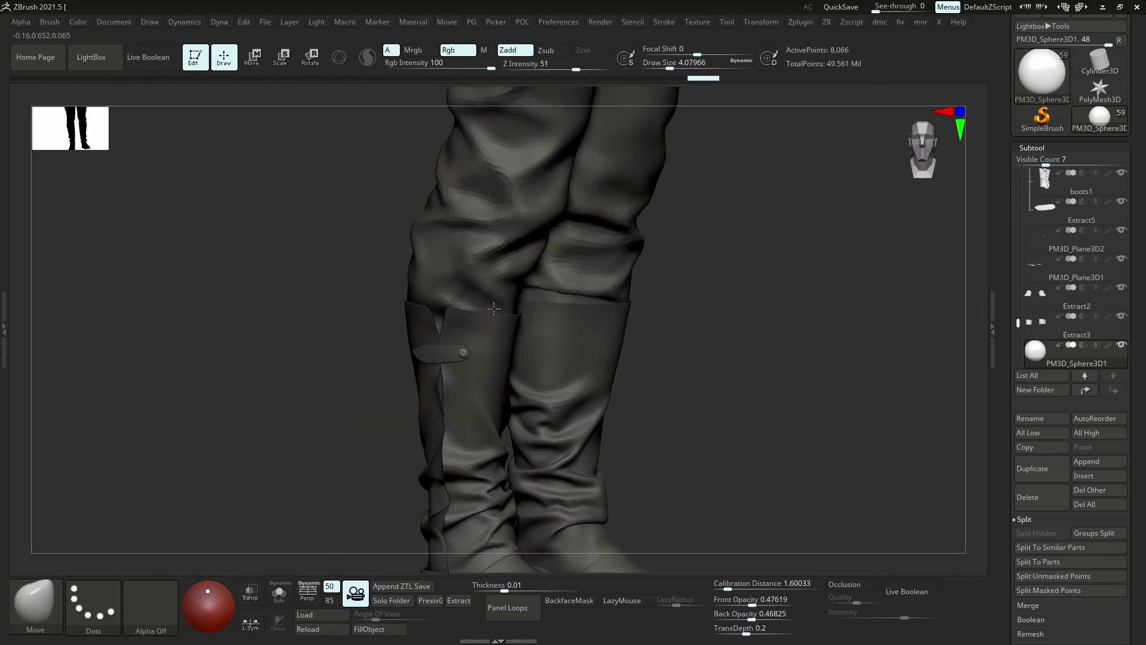
key("ctrl+shift+z")
key("ctrl+shift+z")
key("ctrl+shift+z")
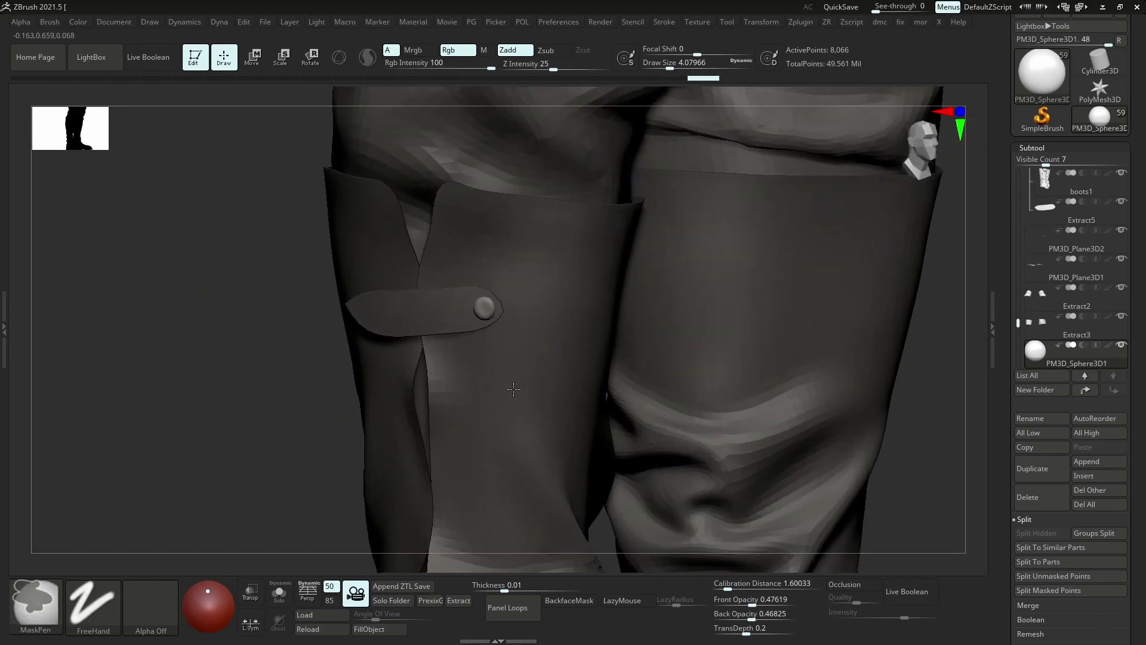
Select the Extract5 strap subtool and view it in Solo
key("ctrl+shift+z")
key("ctrl+shift+z")
left_click(494, 322, "alt")
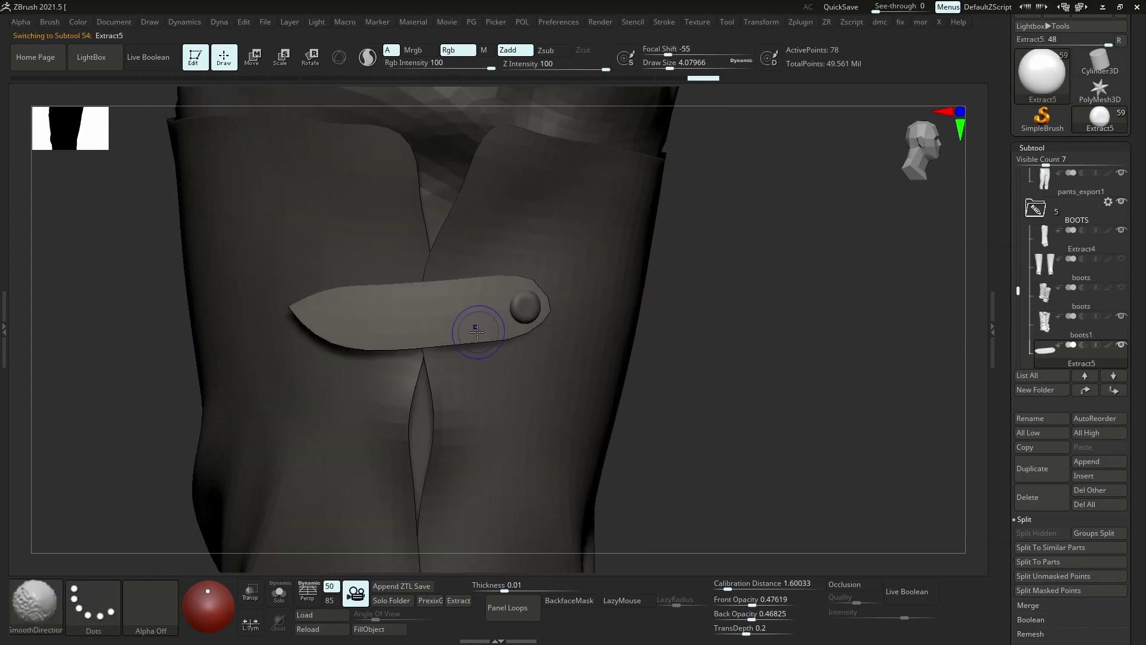
key("shift+f")
key("alt+s")
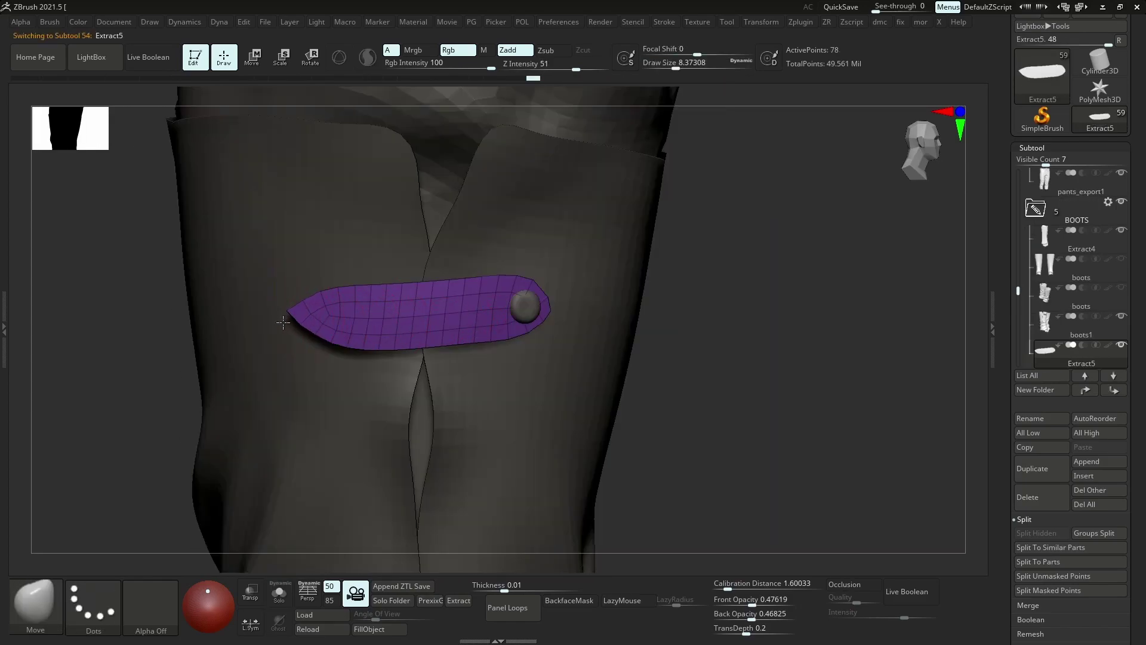
Remesh the strap to 68 points, inspect its polyframe, and send it to Maya with GoZ
key("shift+r")
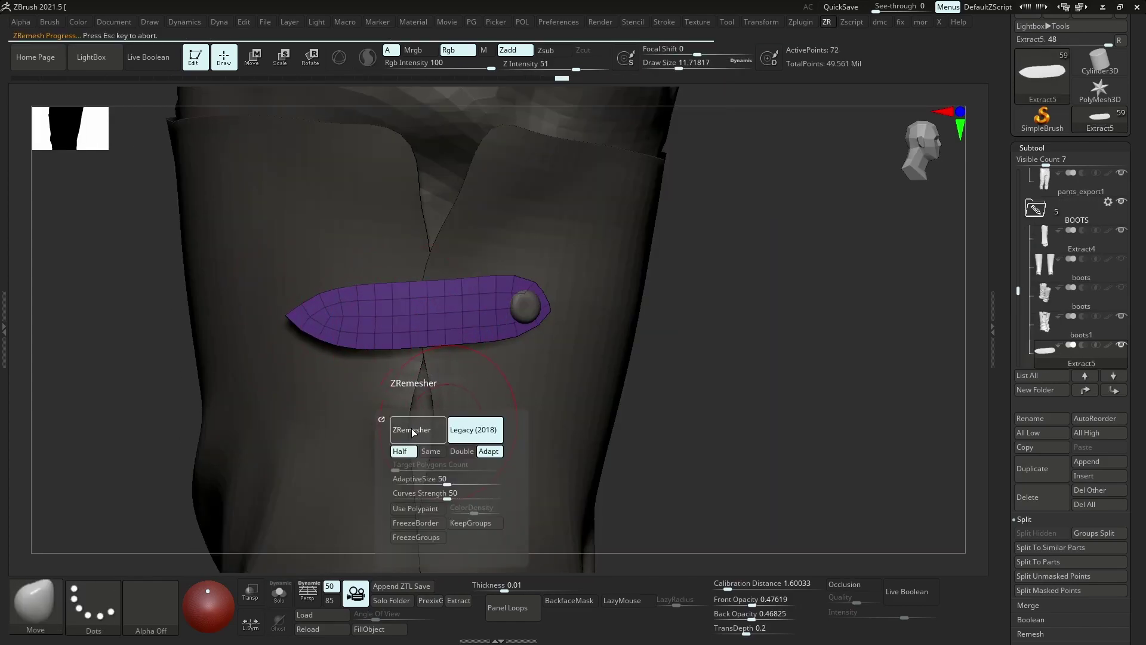
key("alt+s")
key("shift+f")
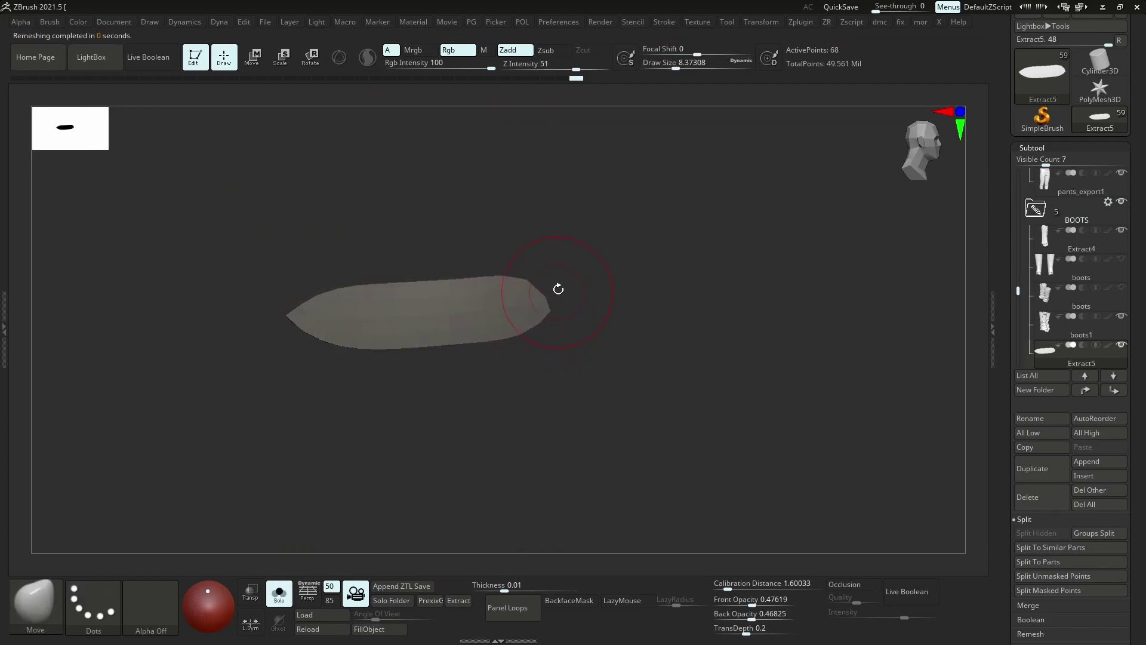
key("shift+f")
key("shift+r")
key("alt+s")
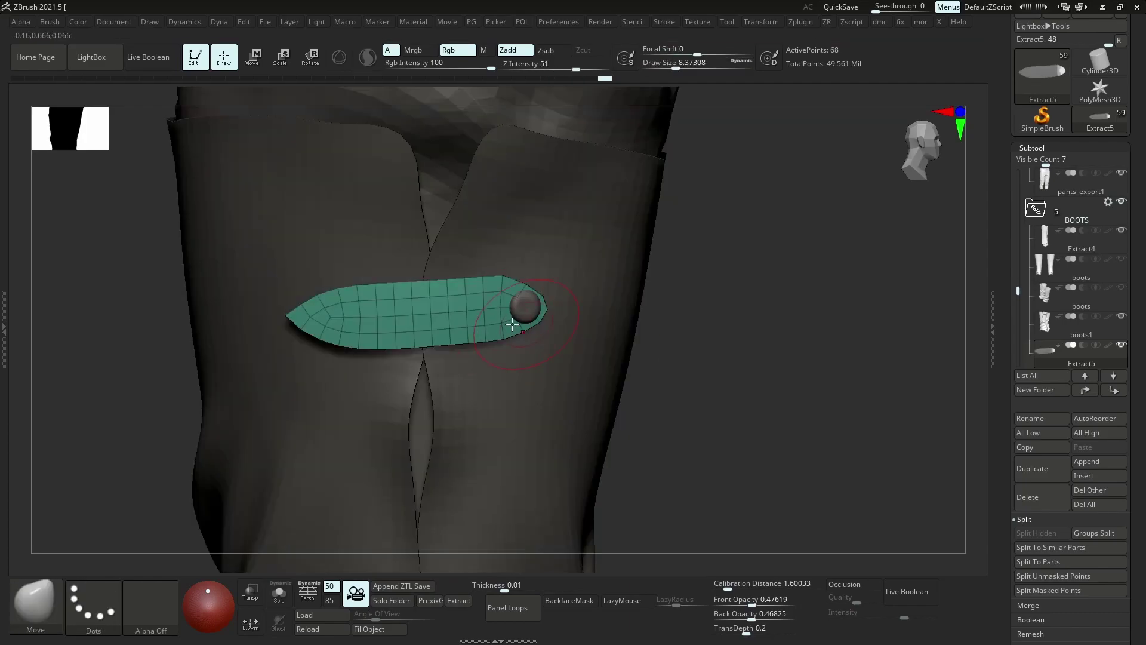
key("shift+f")
right_click_drag(513, 324, 629, 353)
key("alt+s")
key("shift+f")
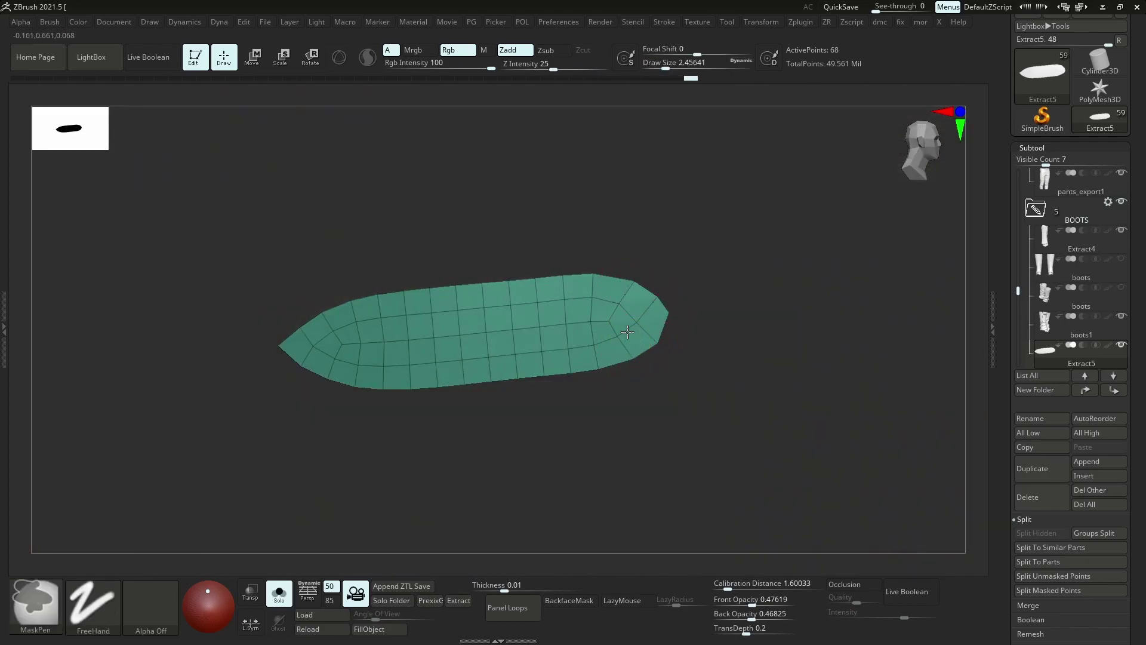
key("ctrl+g")
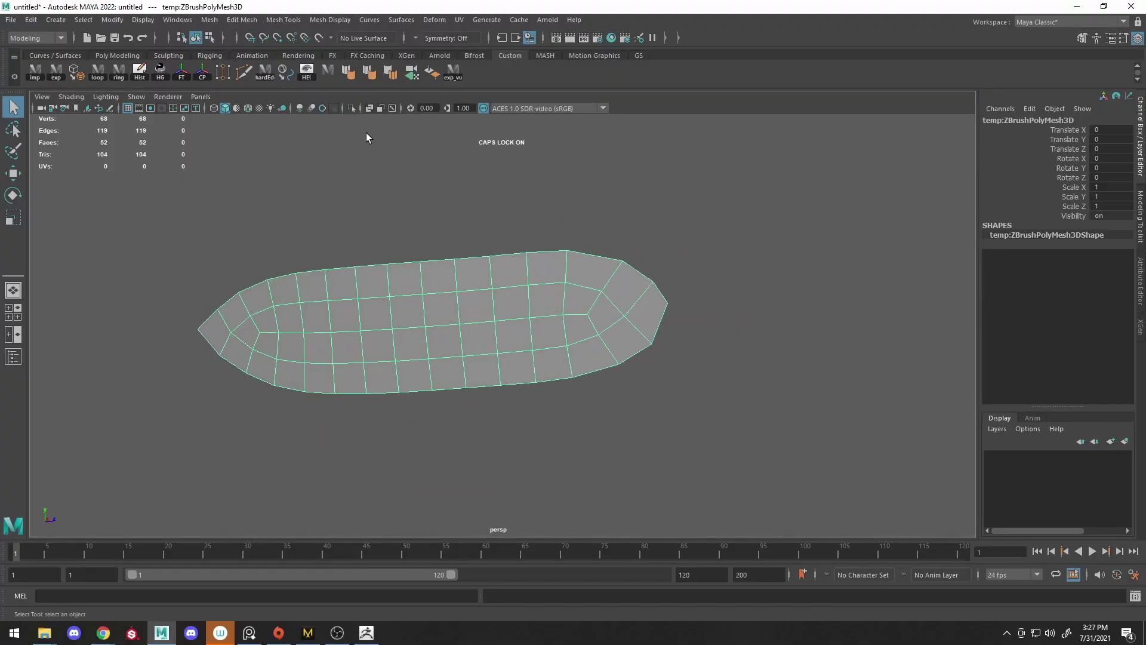
Delete the strap's extra horizontal edge loops, including the loop at the left tip
key("ctrl+shift+x")
key("w")
left_click(625, 316)
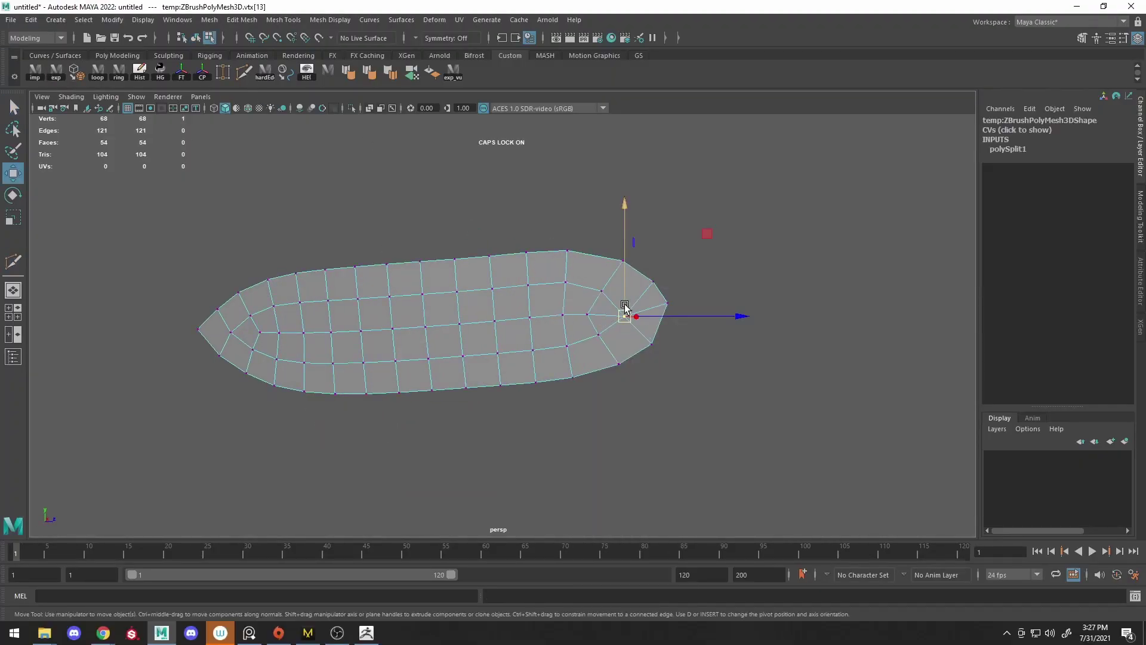
double_click(525, 350)
key("ctrl+Delete")
left_click_drag(524, 340, 325, 292, "alt")
double_click(325, 293)
key("ctrl+Delete")
left_click(776, 284)
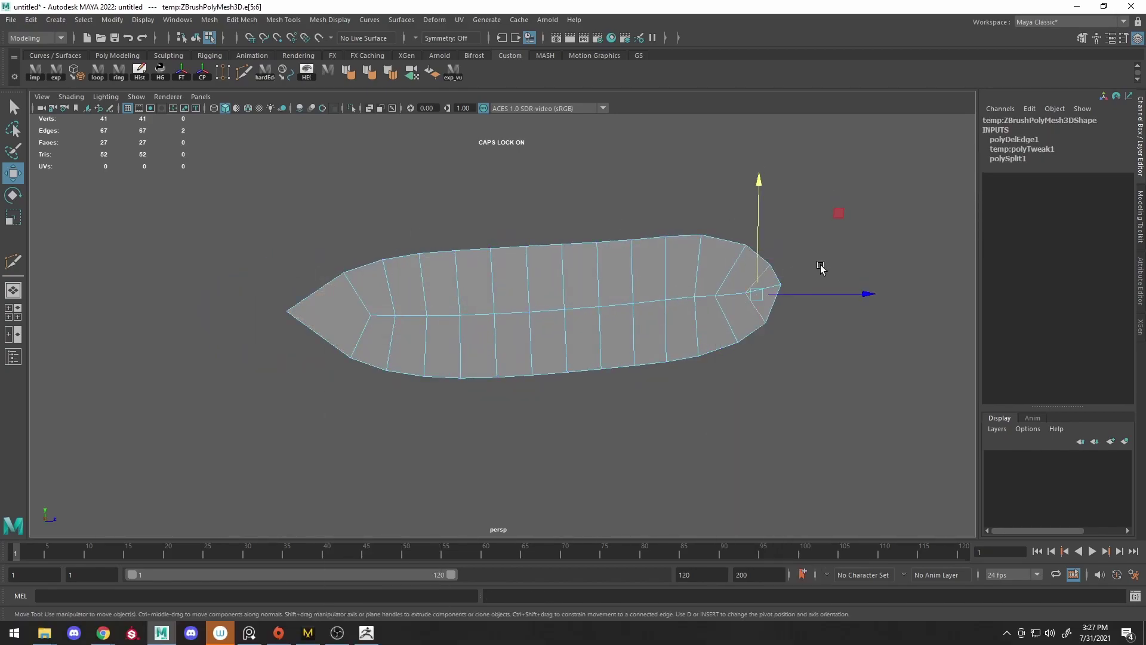
left_click(821, 266)
key("ctrl+z")
Cut across the left tip and extrude its edges
right_click(293, 314)
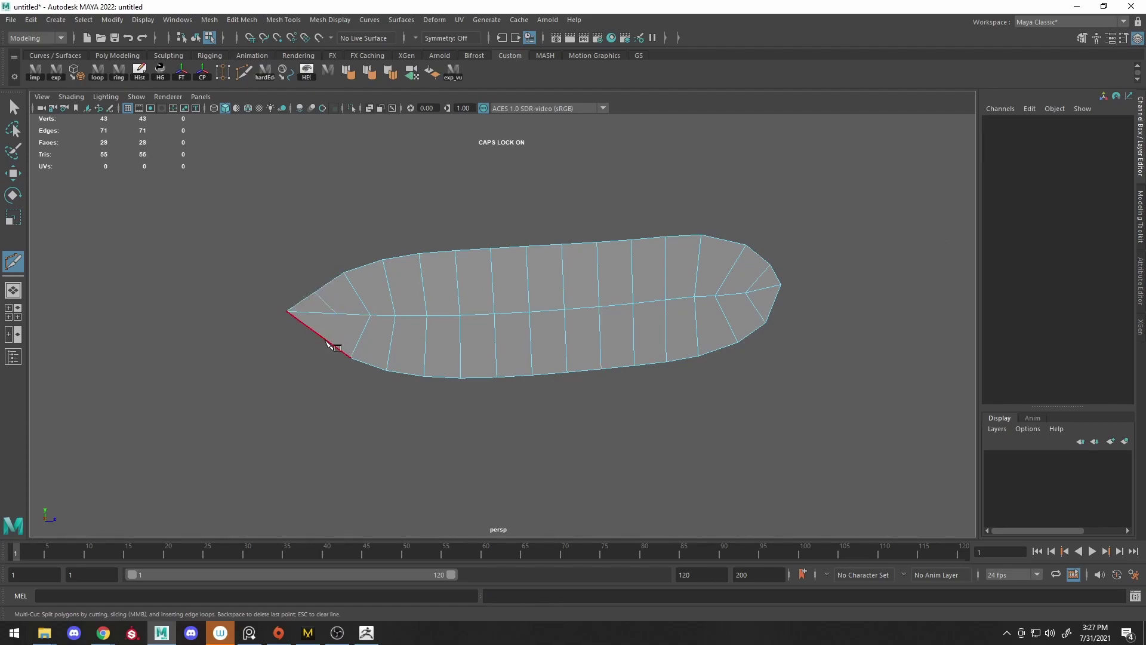
left_click(303, 309)
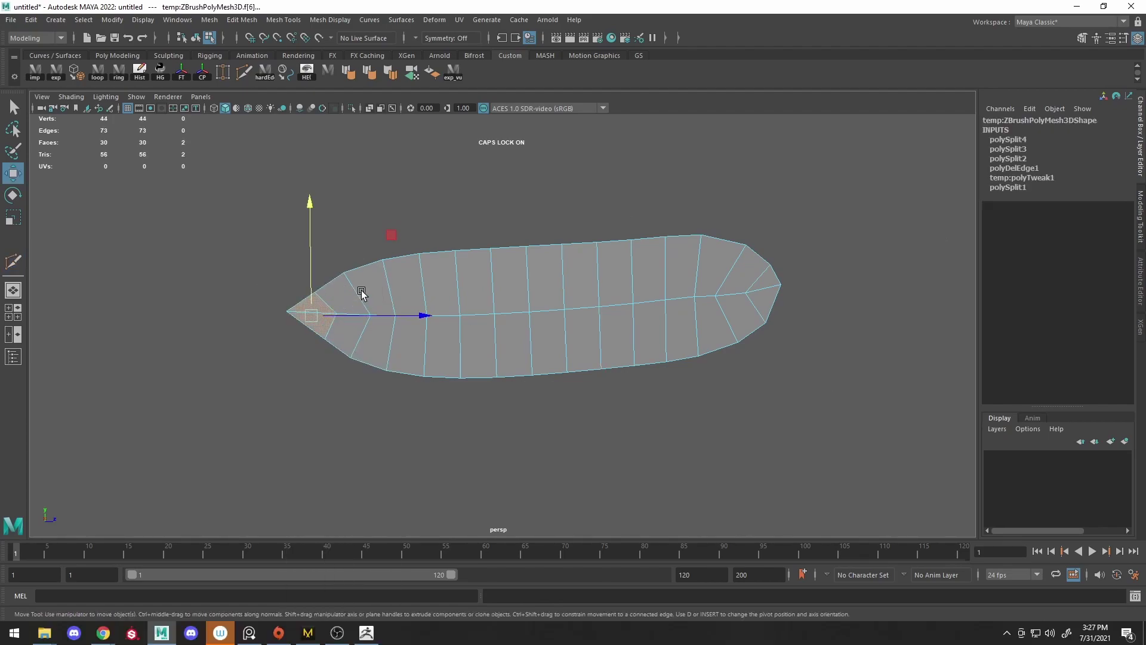
left_click(325, 312)
key("ctrl+e")
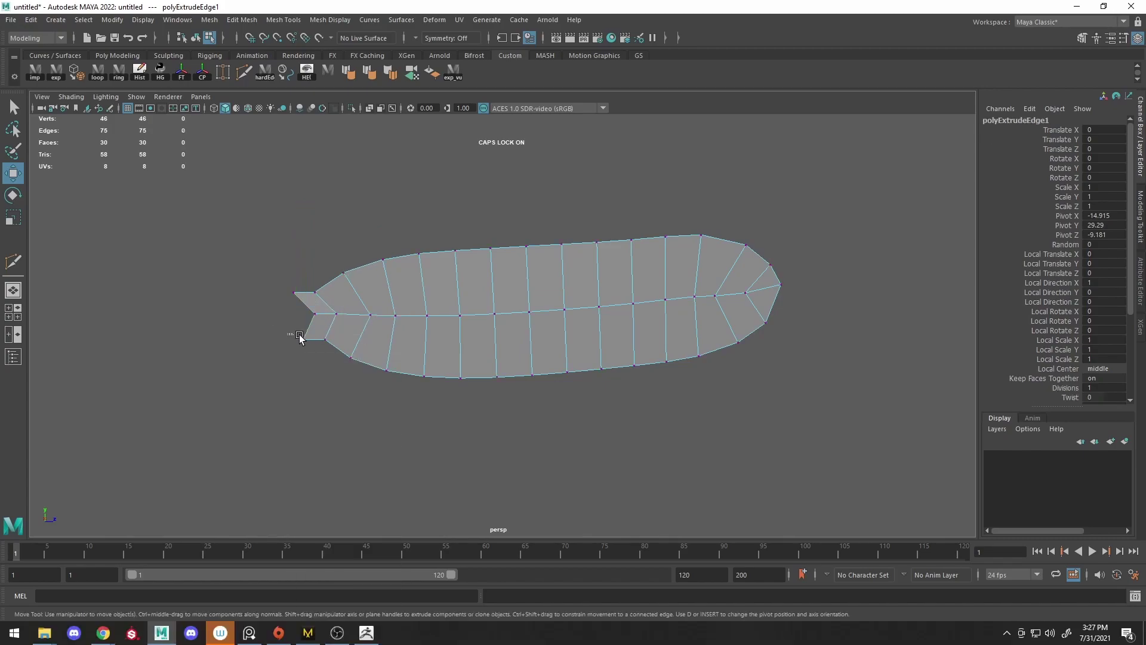
key("F9")
left_click(308, 328)
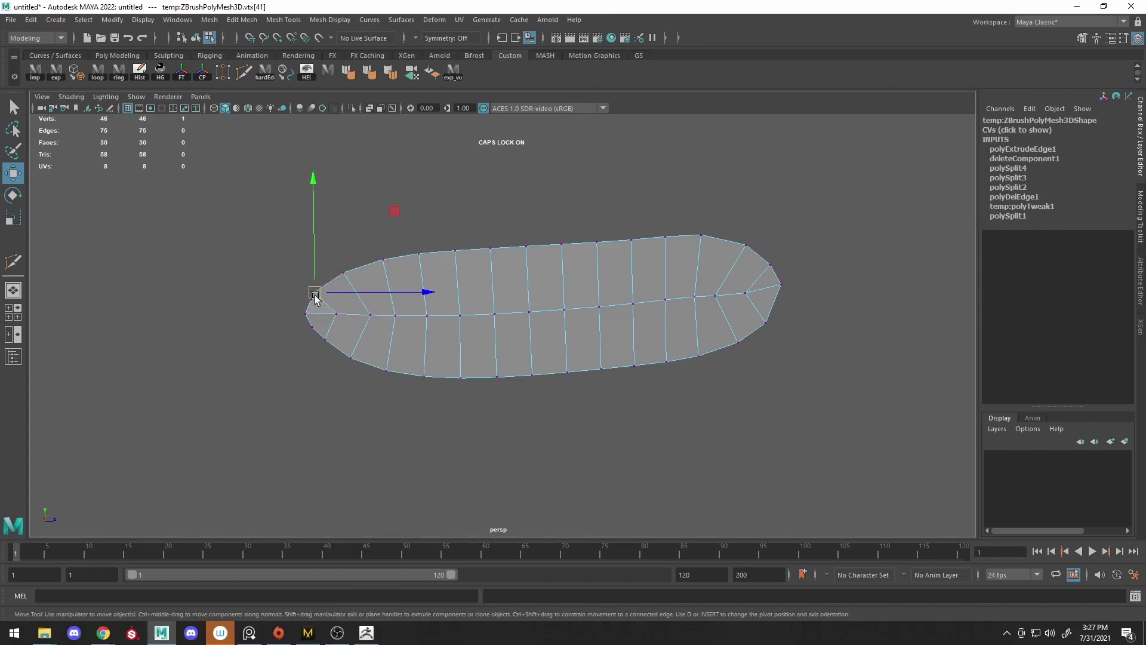
Cut a new edge across the right tip and extrude it outward to the right
left_click_drag(328, 344, 607, 289, "alt")
left_click(629, 294)
key("Return")
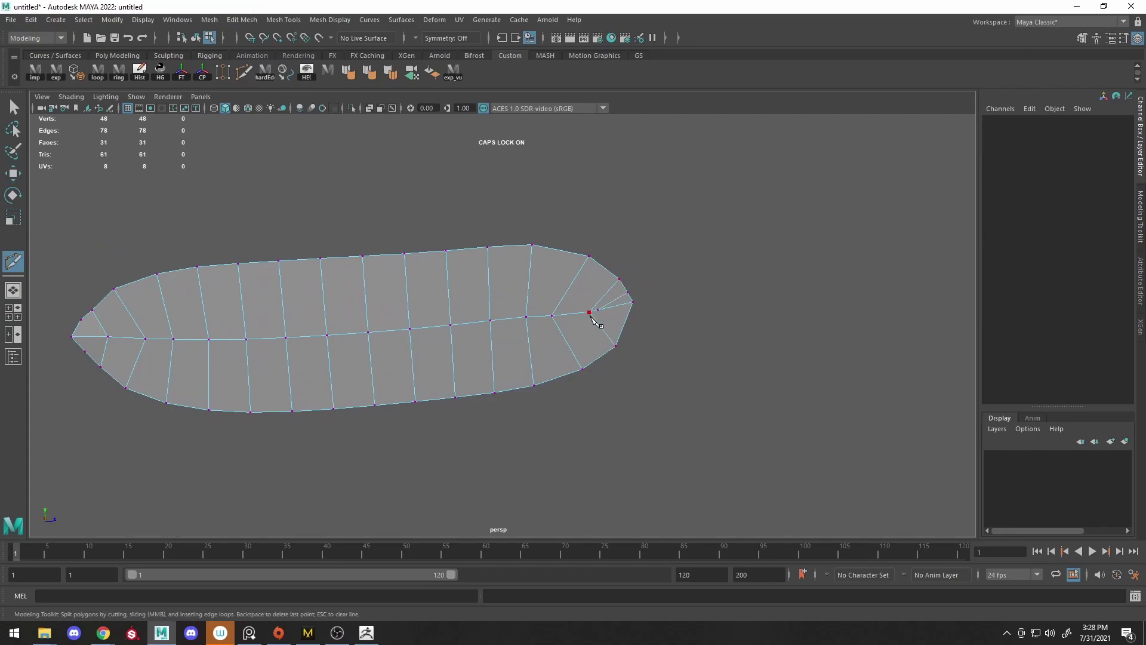
left_click(623, 327)
key("w")
scroll(711, 320, "up", 1)
left_click(609, 319)
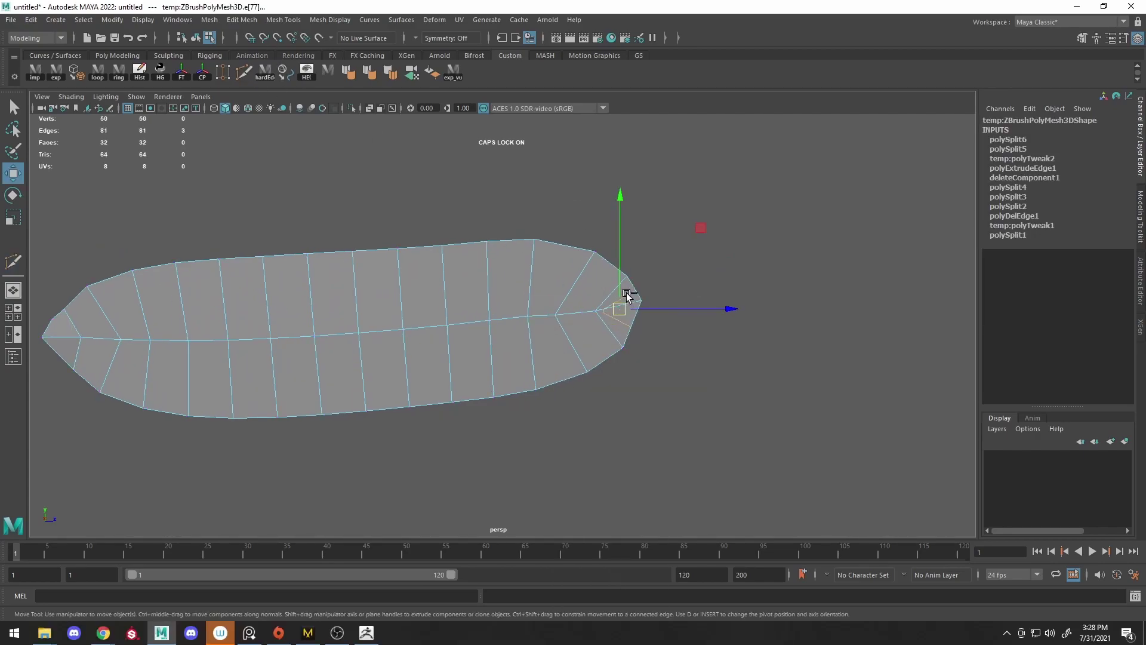
right_click_drag(627, 294, 593, 276, "shift")
left_click_drag(609, 299, 679, 318)
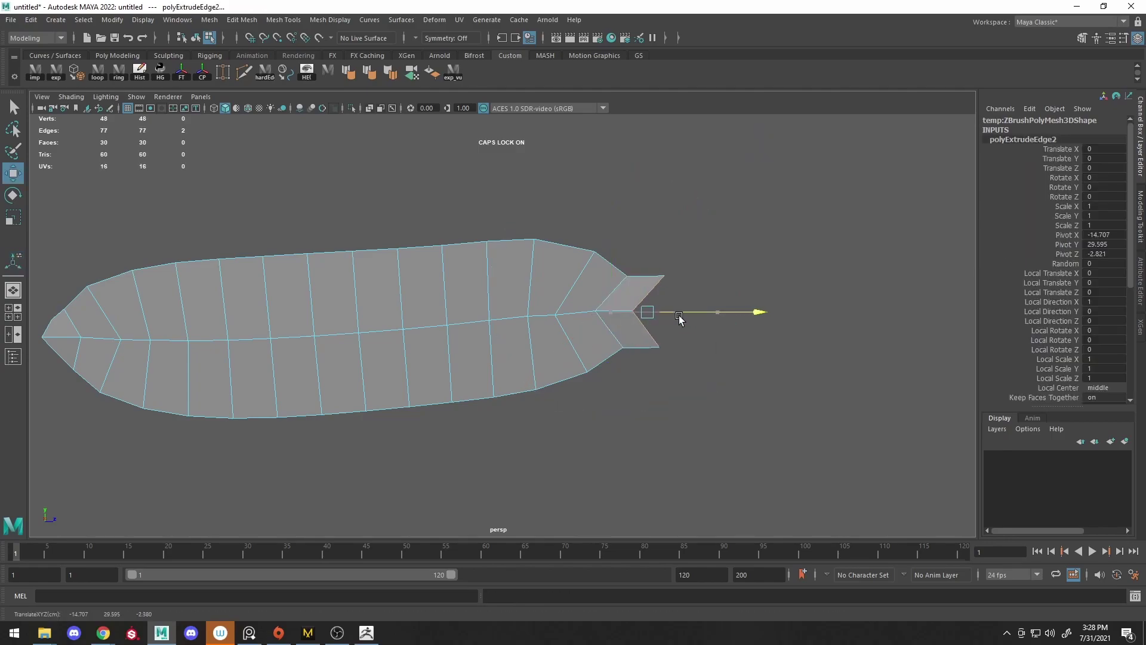
key("F9")
left_click(633, 292)
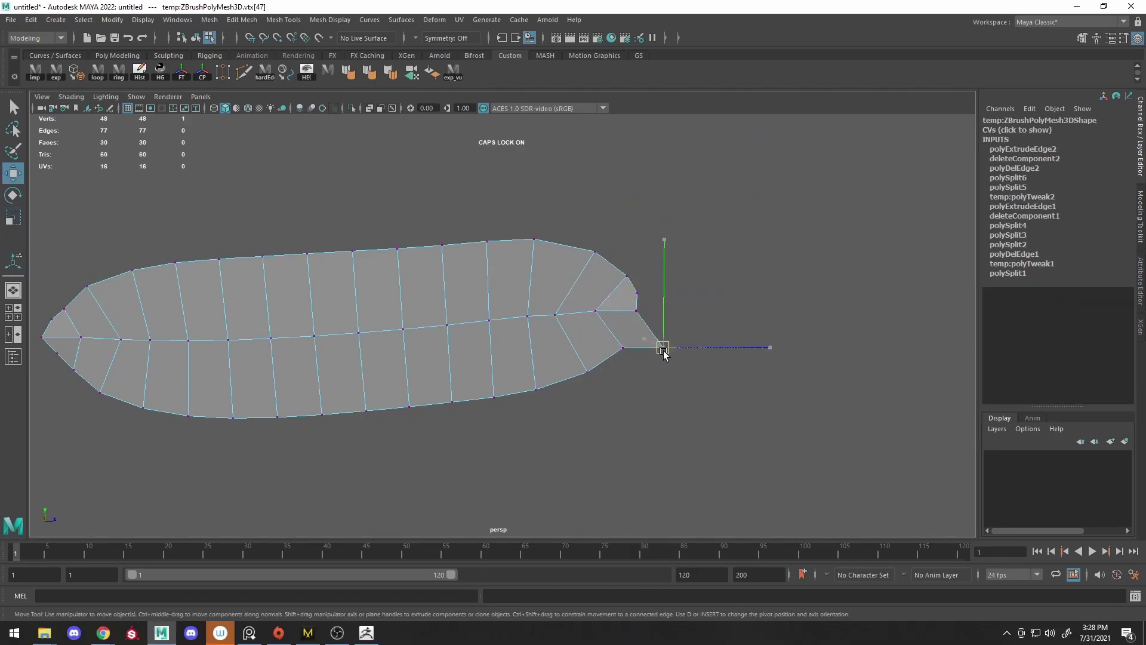
key("F10")
left_click(613, 293)
Apply Edit Edge Flow to the right-tip and left-side edges of the prong mesh
key("e")
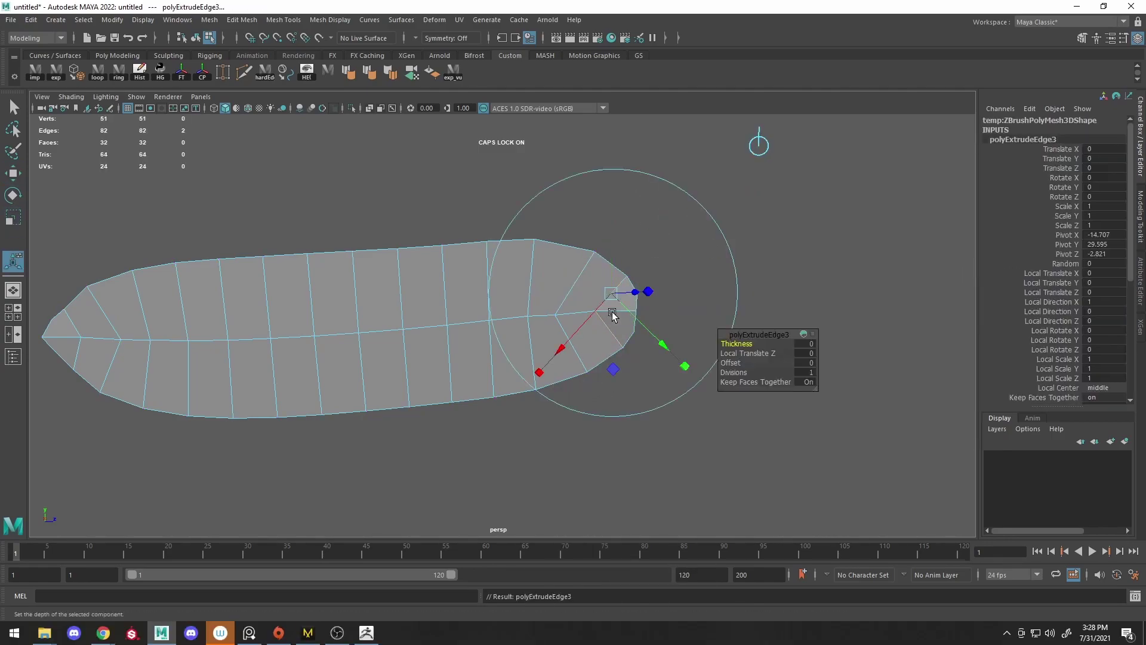
key("w")
right_click_drag(603, 320, 583, 327, "shift")
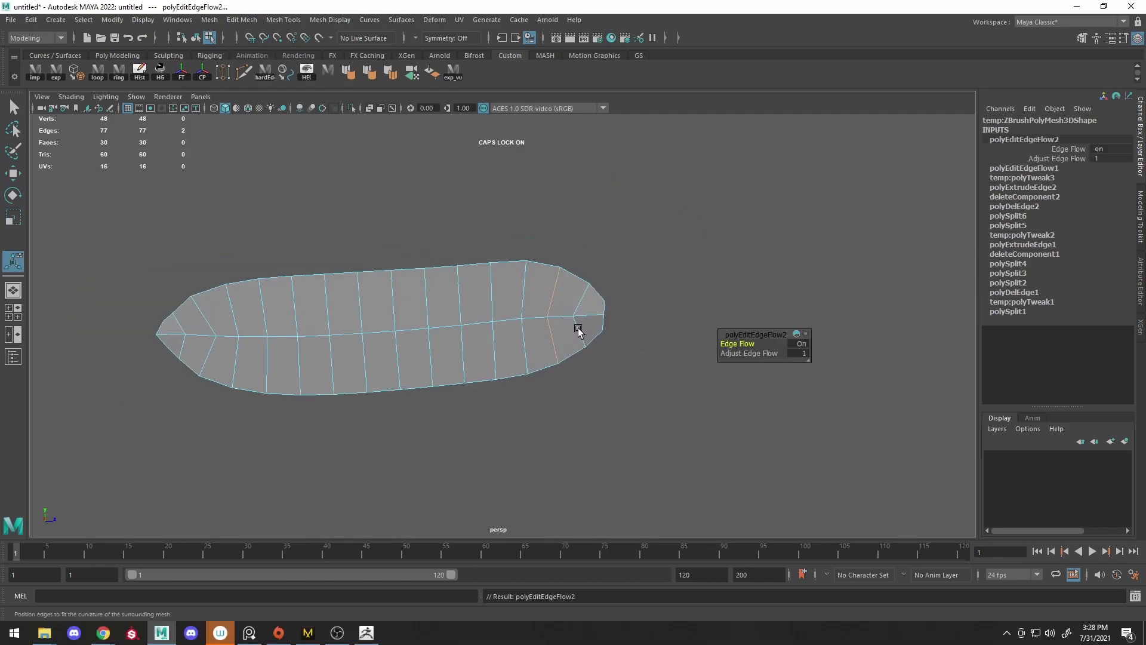
left_click(524, 345)
left_click(159, 340)
key("g")
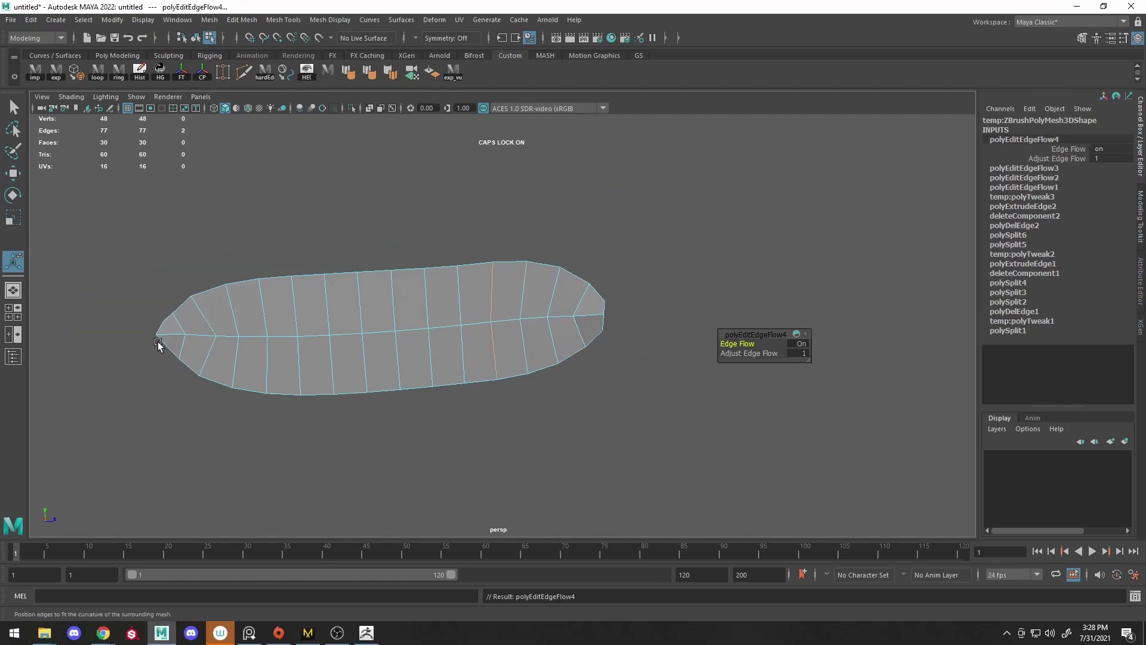
left_click(230, 356)
key("g")
left_click(266, 358)
key("g")
left_click(331, 361)
key("g")
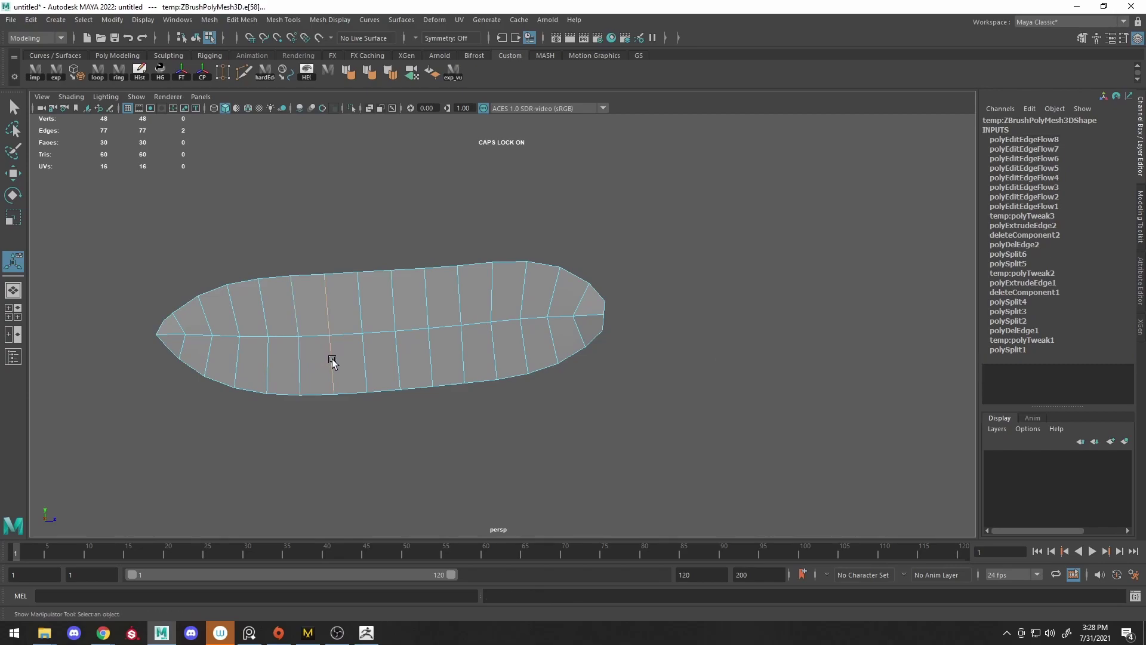
Delete the extra edge loops, then relax the remaining edges across the mesh with Edit Edge Flow
key("ctrl+Delete")
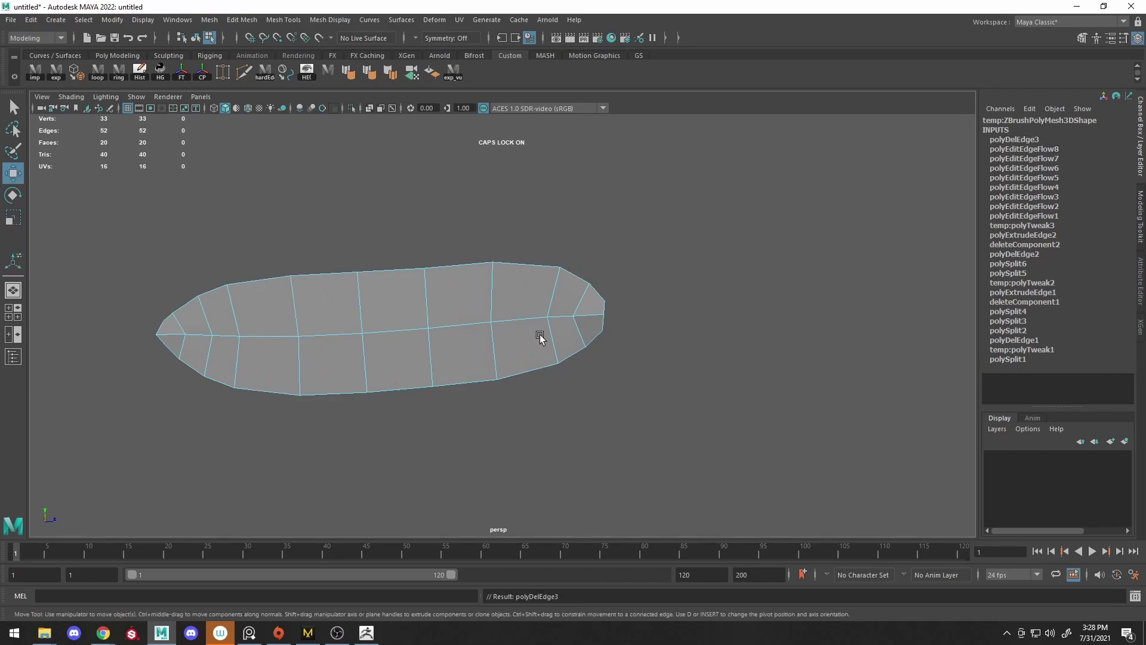
left_click(538, 332)
right_click_drag(537, 332, 550, 451, "shift")
left_click(243, 361)
key("g")
left_click(300, 362)
key("g")
left_click(365, 359)
key("g")
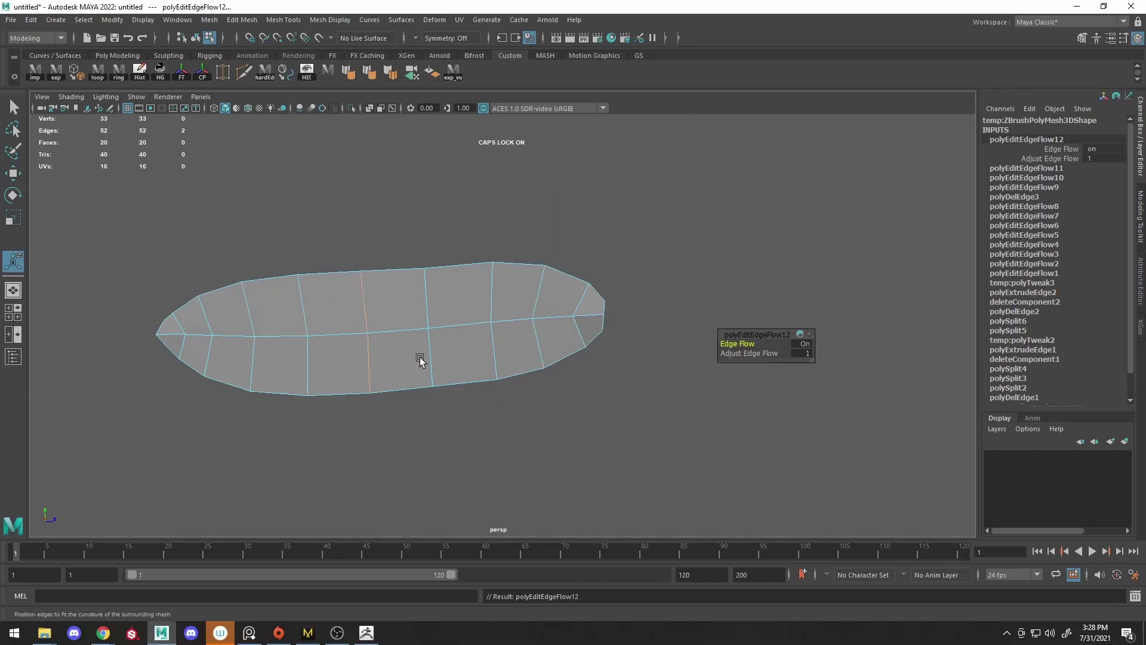
left_click(430, 358)
key("g")
left_click(486, 356)
Reapply Edit Edge Flow to every edge, sweeping from the right tip to the left end
key("g")
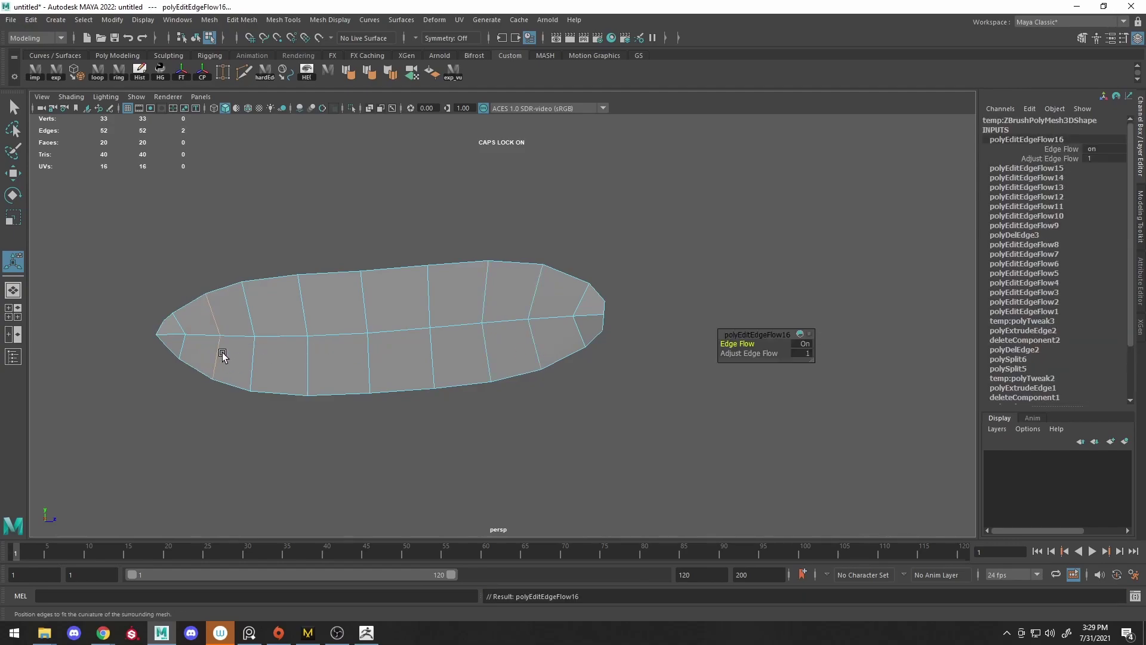
left_click(311, 360)
key("g")
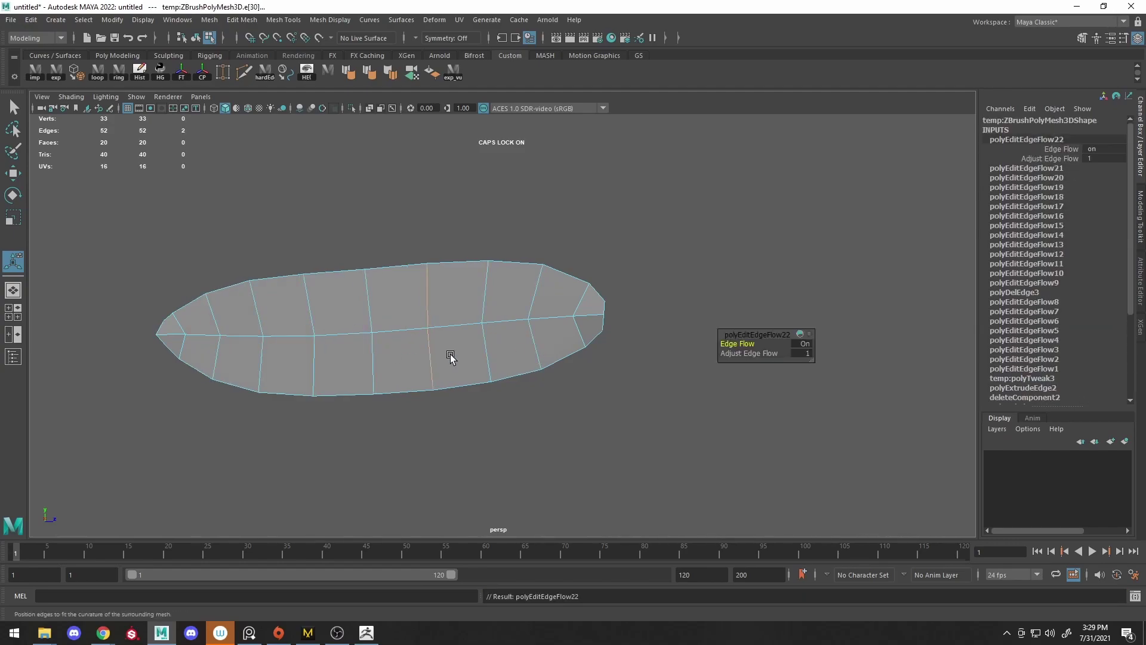
left_click(531, 340)
key("g")
left_click(486, 356)
key("g")
left_click(432, 358)
key("g")
key("g")
left_click(364, 358)
key("g")
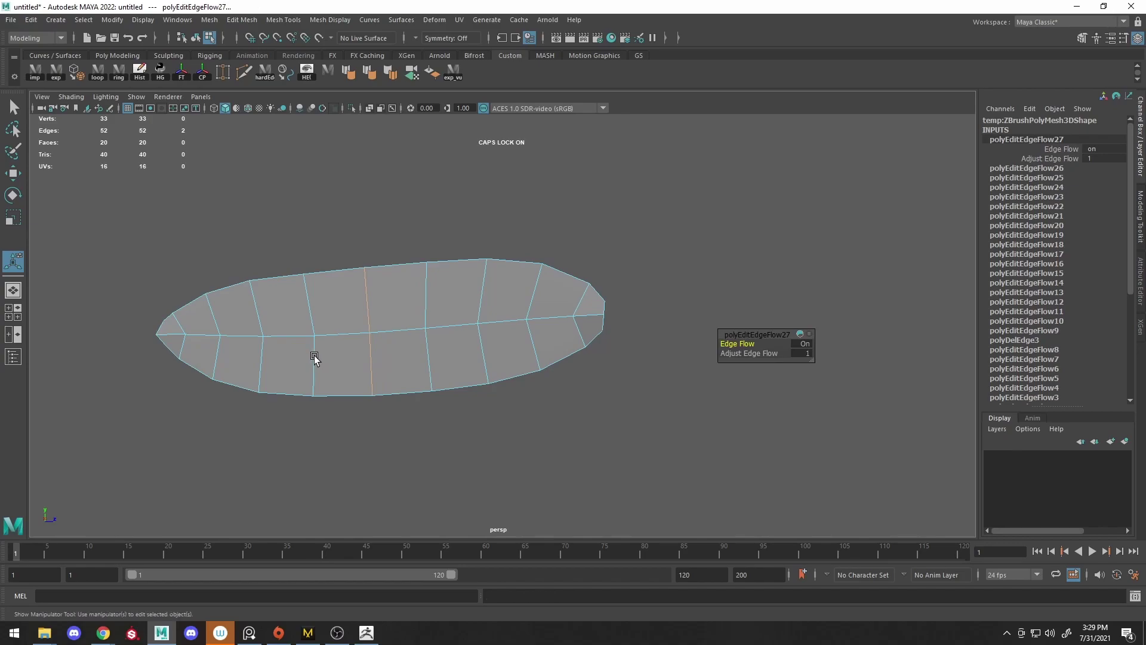
left_click(314, 358)
key("g")
left_click(260, 357)
key("g")
left_click(216, 355)
key("g")
left_click(186, 341)
key("g")
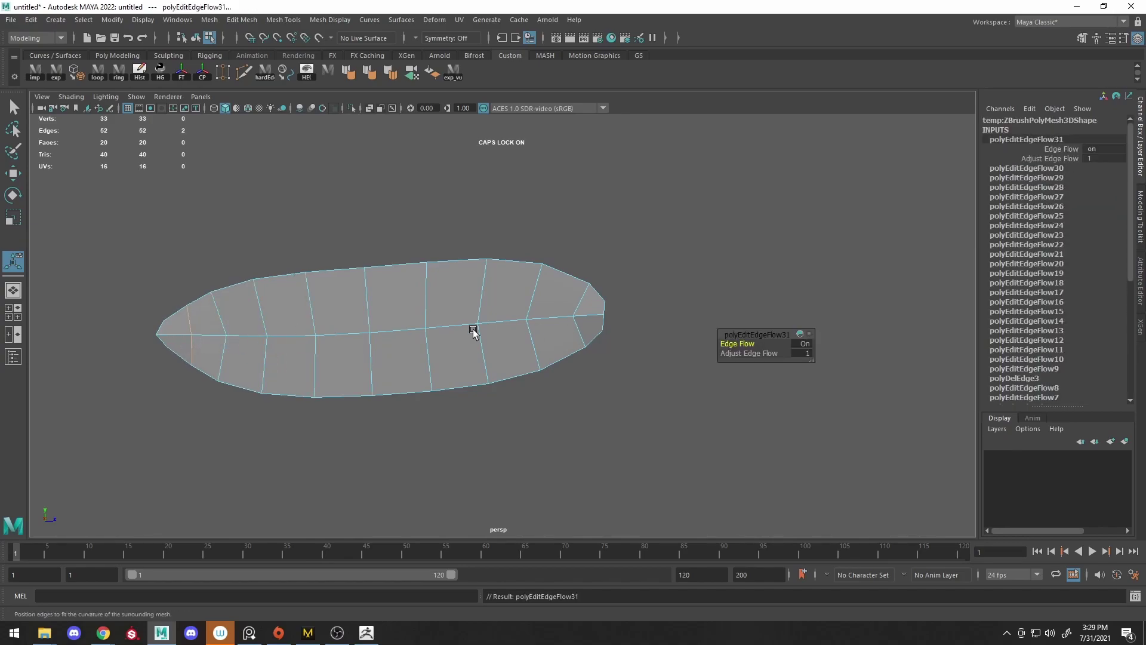
Return to object mode, then make one more edge follow the surface curvature
key("F8")
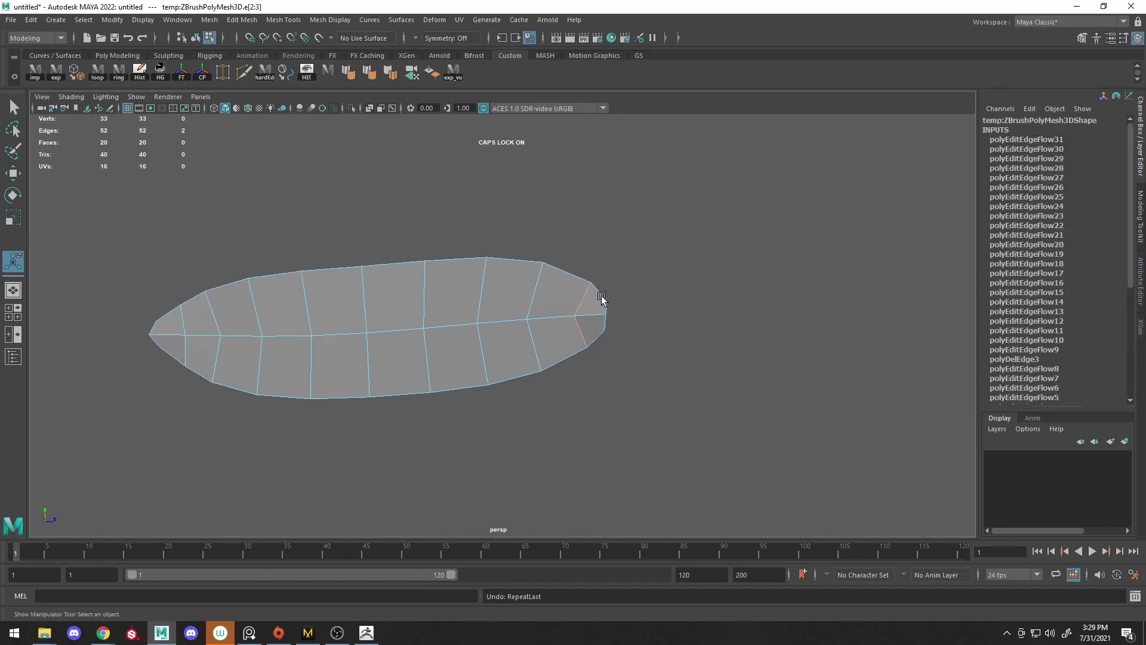
key("q")
scroll(604, 302, "down", 4)
left_click_drag(538, 307, 581, 297, "alt")
key("ctrl+F11")
key("r")
key("F10")
right_click(488, 300)
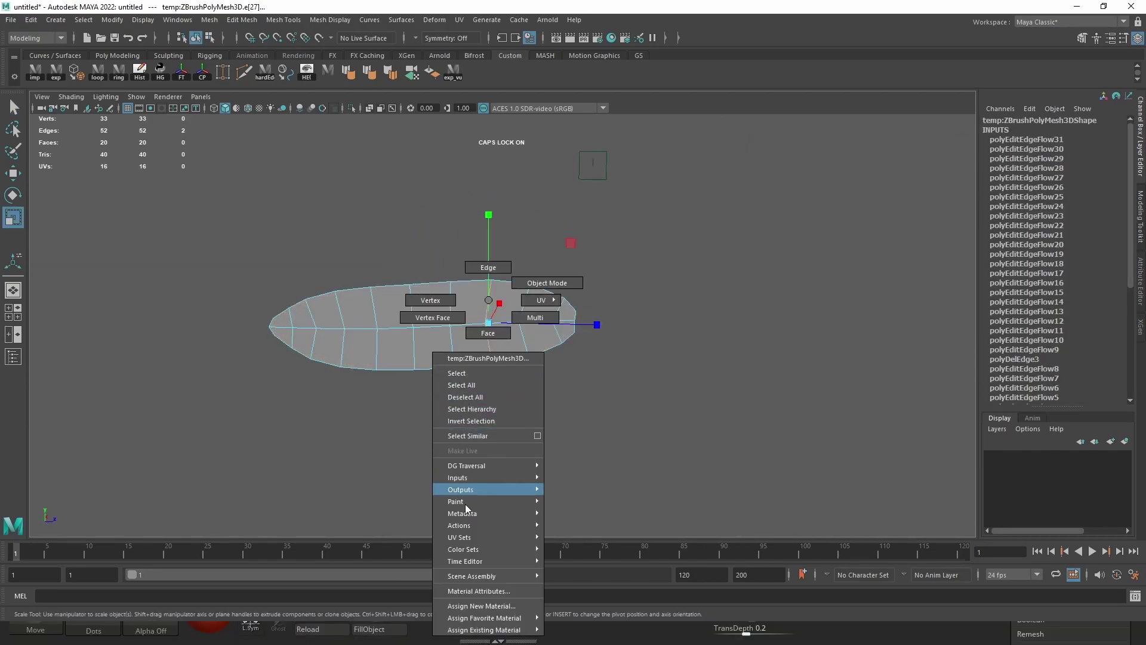
right_click_drag(518, 314, 507, 406, "shift")
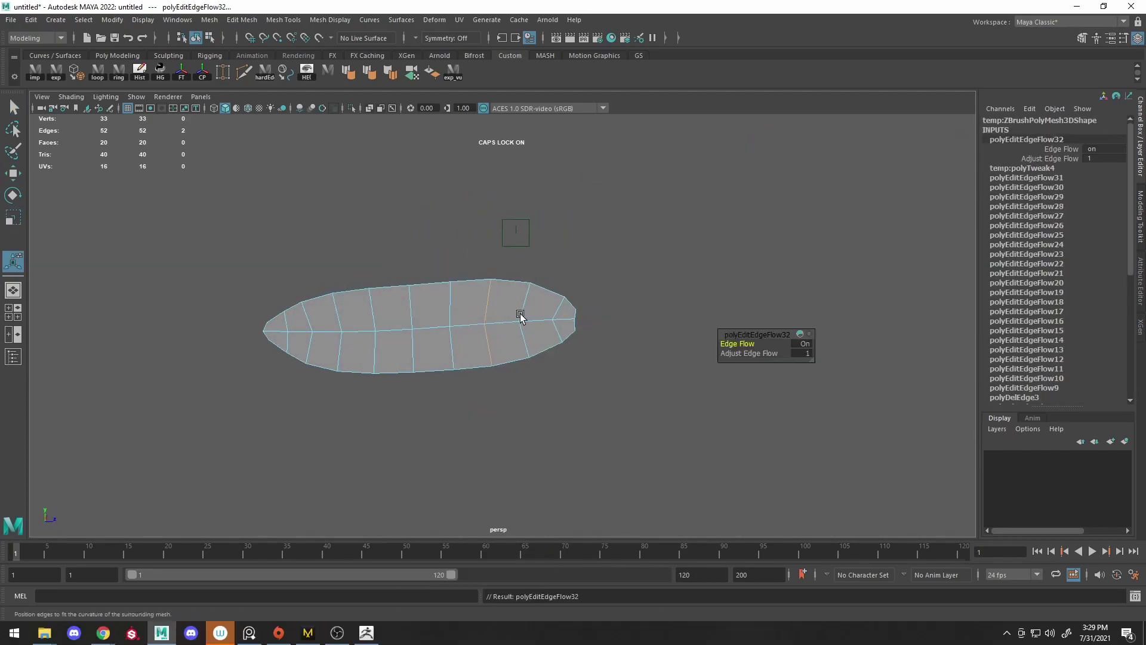
Export the prong as OBJ with the exp shelf button and check it in ZBrush, undoing a trial subdivision
left_click(56, 71)
left_click(367, 632)
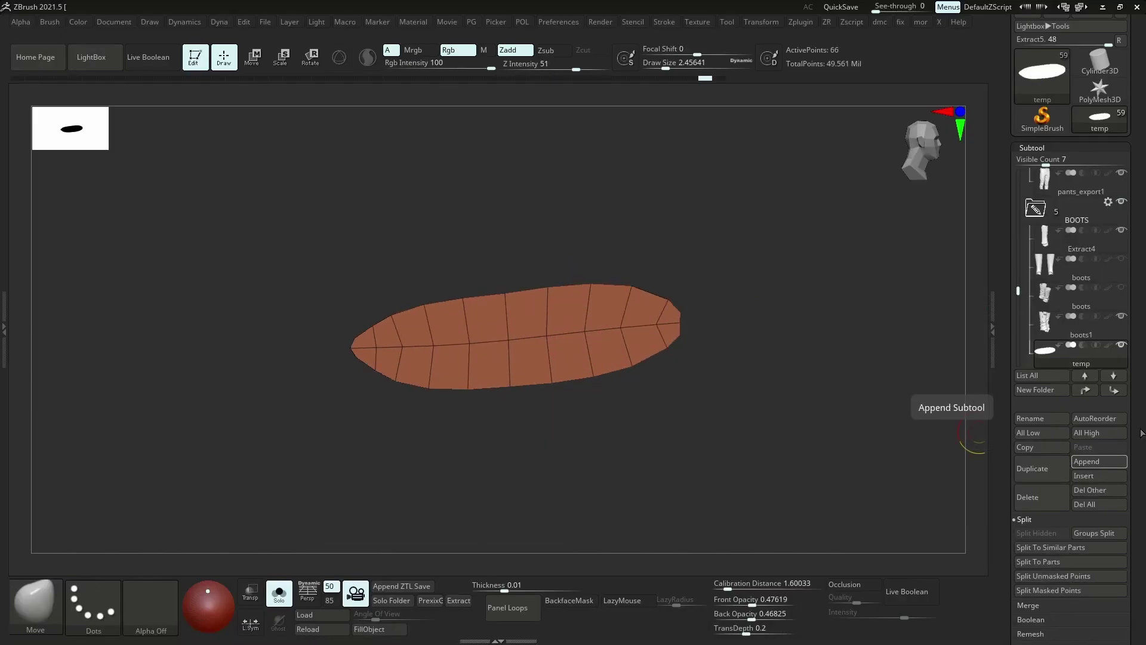
scroll(1112, 491, "down", 3)
left_click(1036, 511)
left_click(1041, 214)
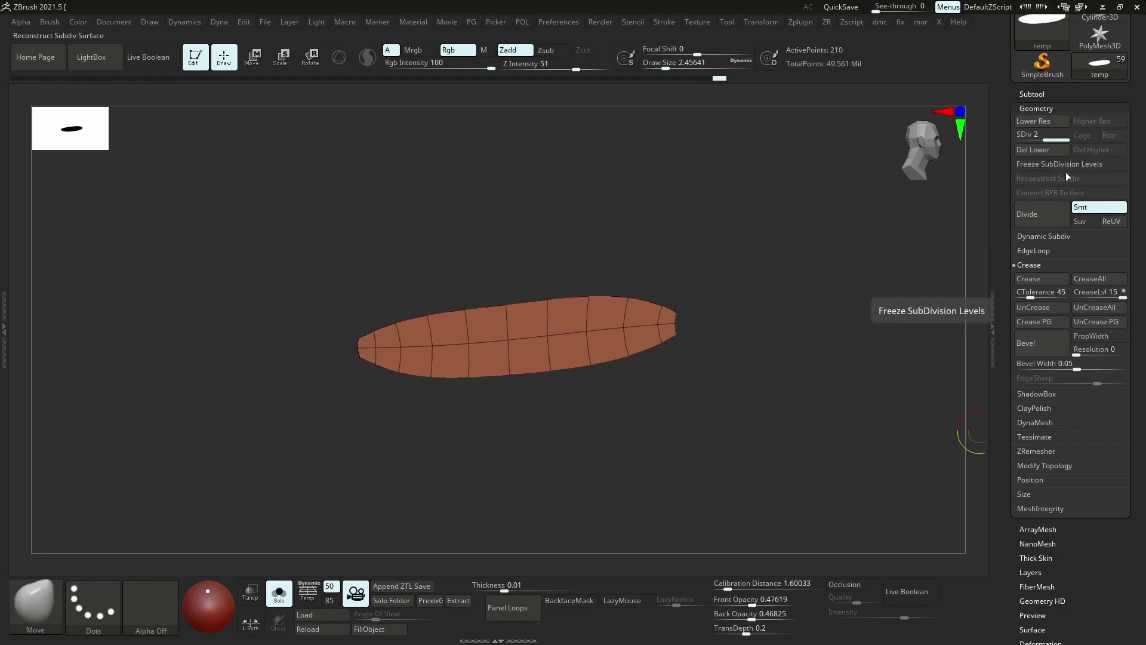
key("ctrl+z")
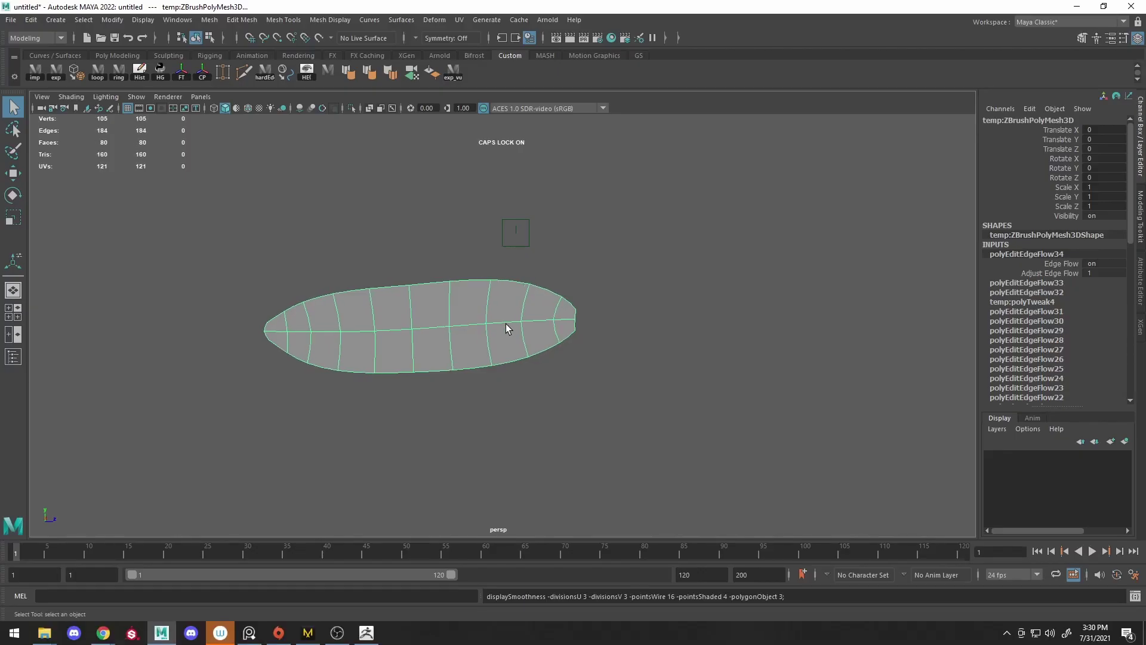
Smooth the prong into a denser grid and push the tip vertex outward
left_click(139, 70)
scroll(628, 339, "up", 3)
scroll(501, 274, "down", 3)
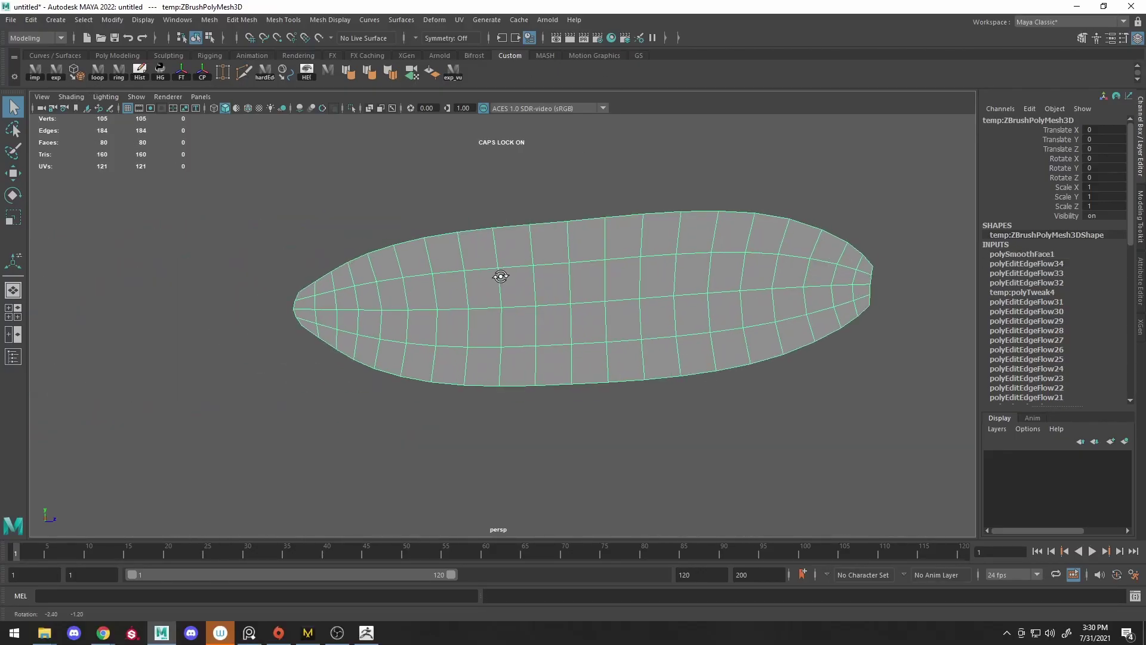
scroll(483, 289, "up", 3)
right_click_drag(567, 235, 498, 232)
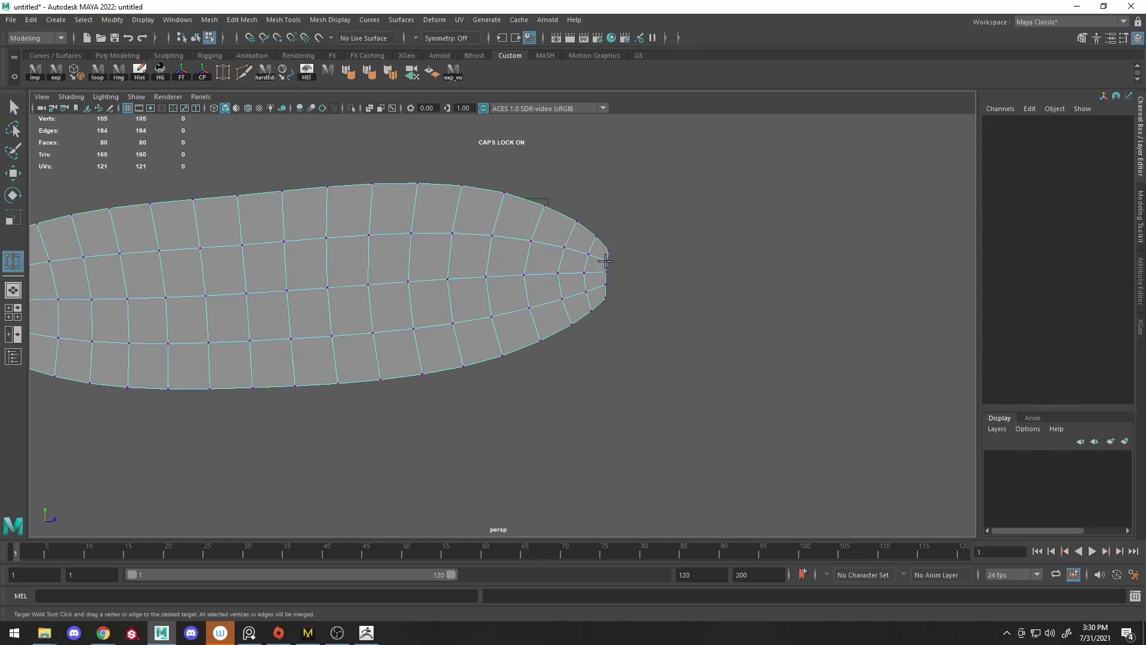
left_click_drag(606, 274, 614, 273)
Add a Multi-Cut edge across the pointed tip and adjust the new tip vertex
left_click(418, 170)
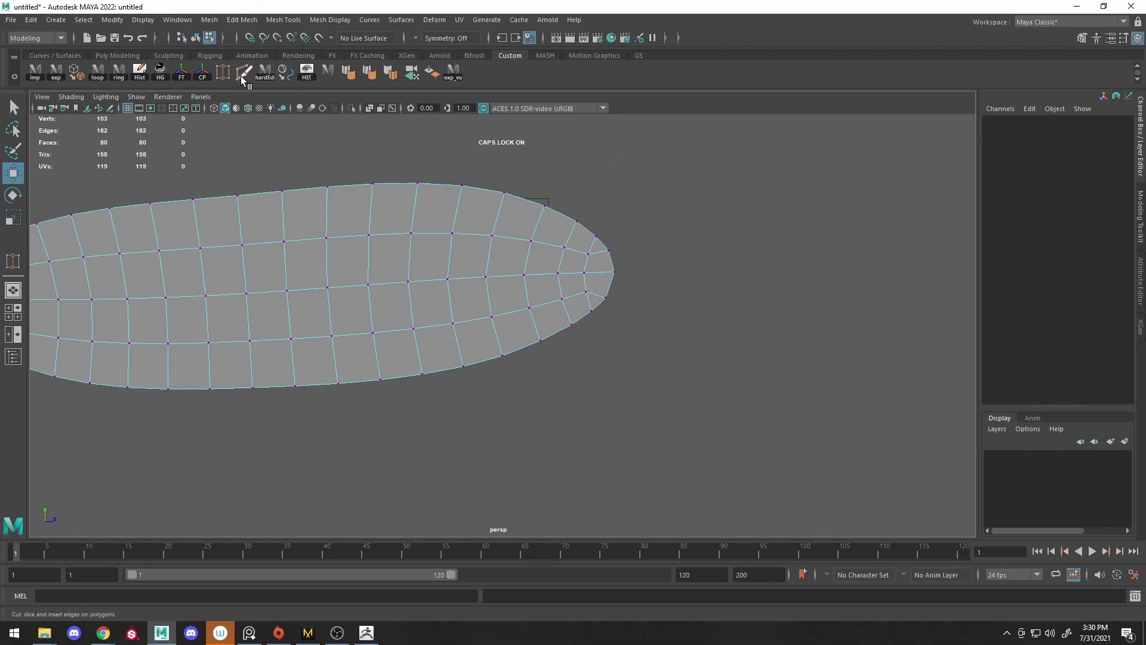
key("w")
left_click(597, 266)
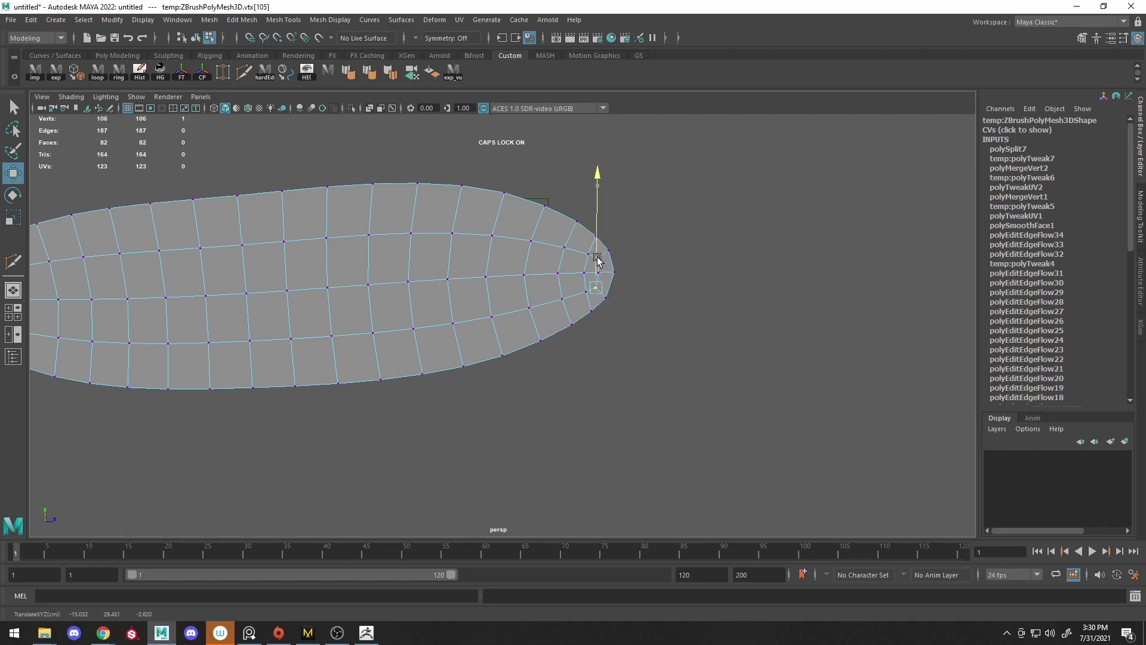
left_click(678, 287)
scroll(485, 253, "down", 4)
scroll(513, 322, "up", 5)
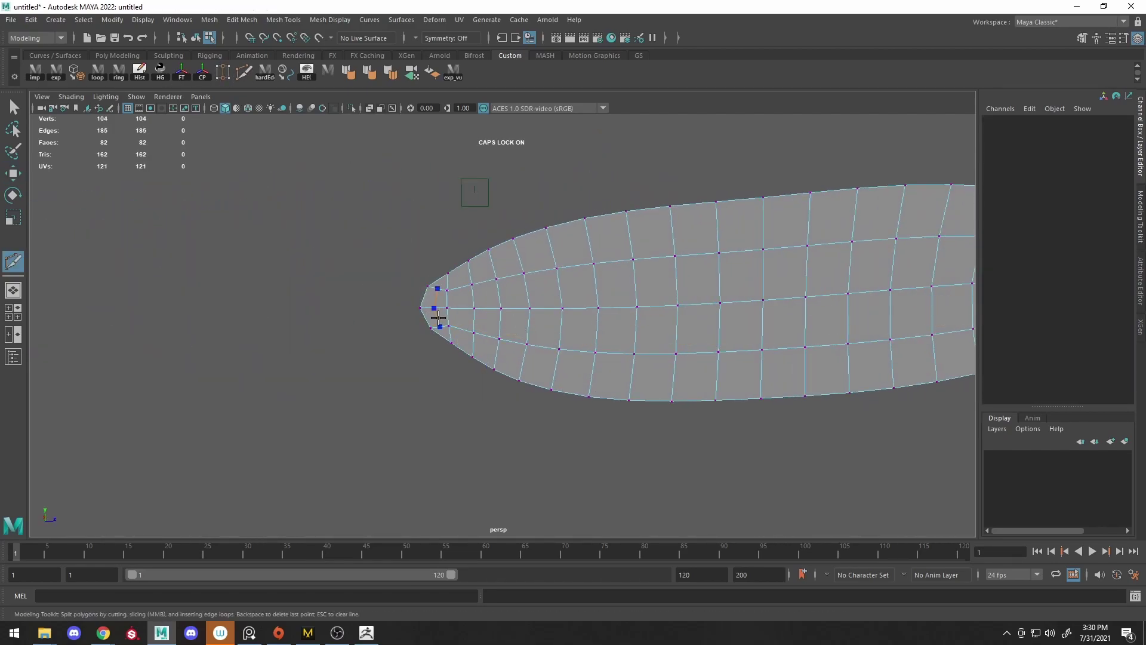
Cut a new edge loop through the other tip and apply Edit Edge Flow to it
right_click_drag(437, 298, 422, 414, "shift")
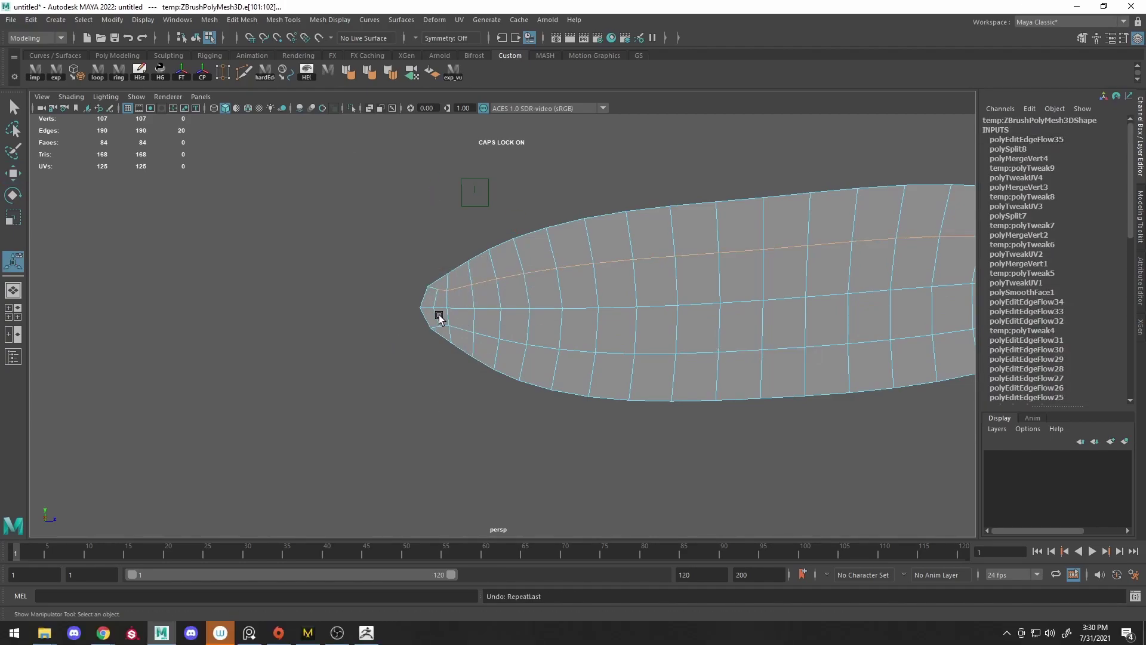
key("g")
key("g")
key("g")
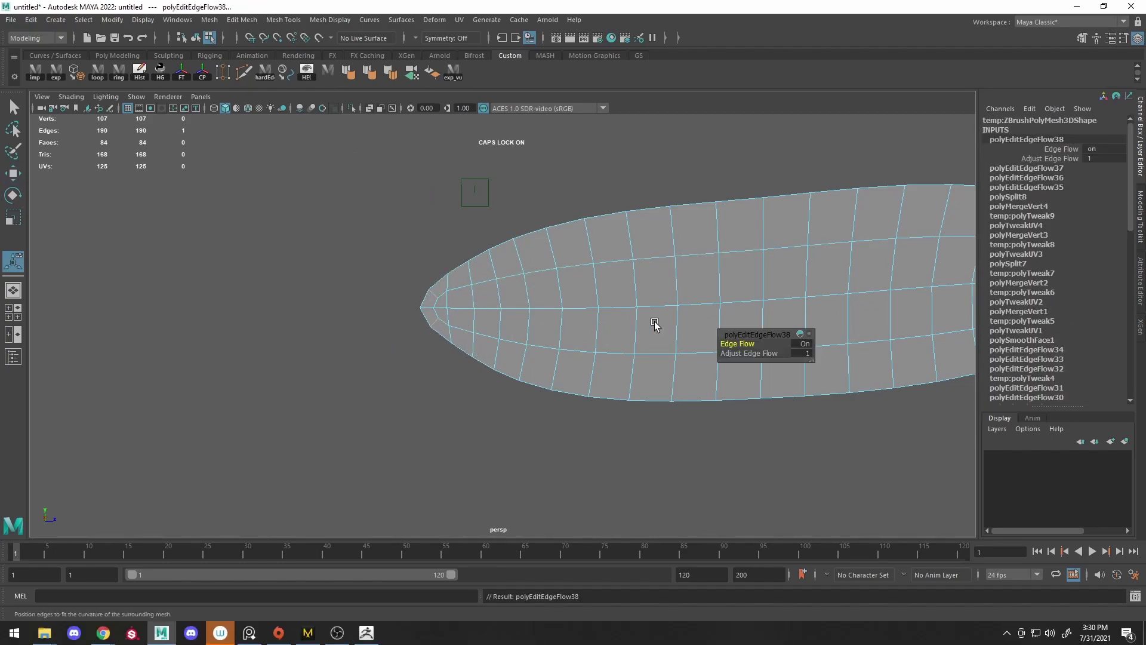
middle_click_drag(654, 324, 715, 254, "alt")
key("g")
key("g")
scroll(480, 253, "down", 4)
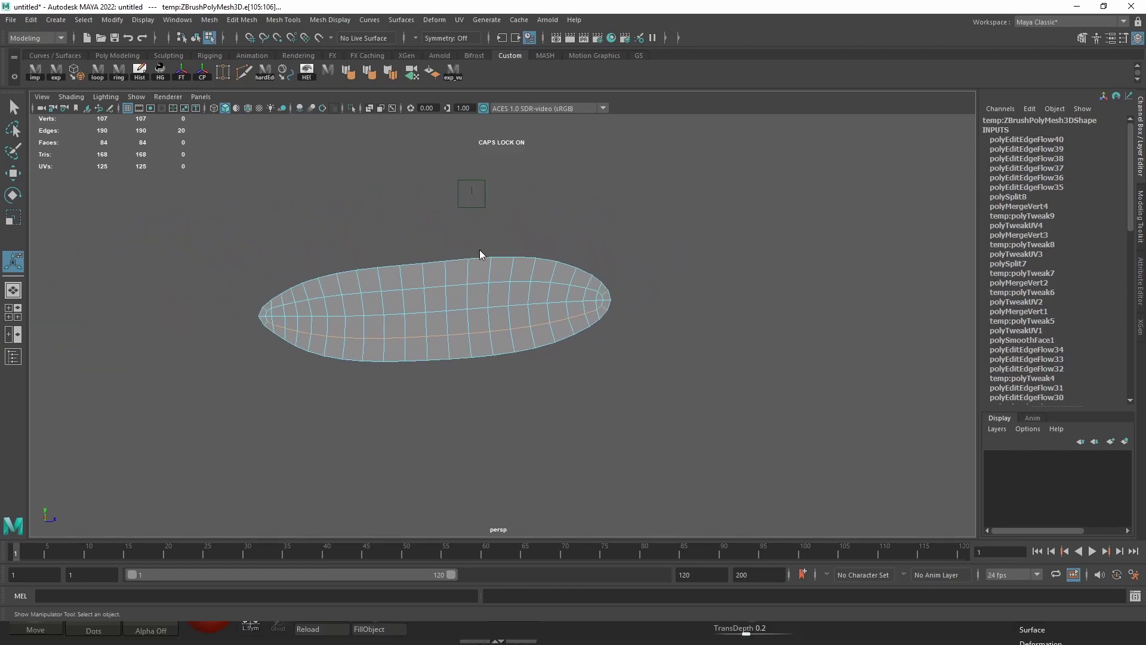
key("F8")
key("q")
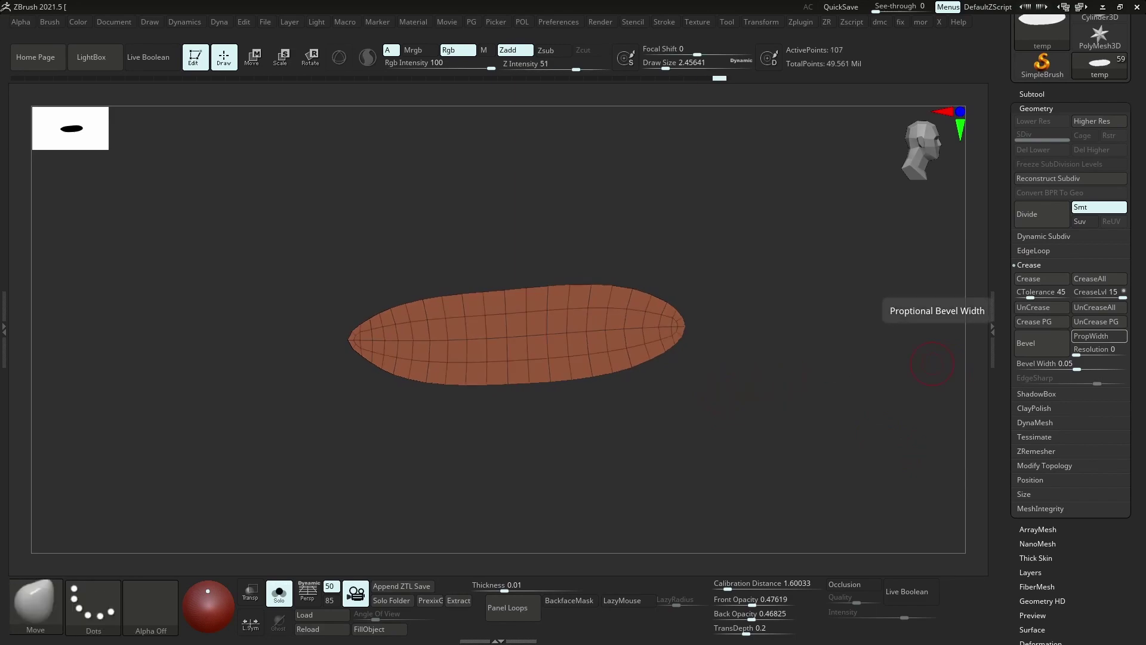
Polish the strap mesh smoother, show the surrounding subtools and enlarge the brush to about 15
key("p")
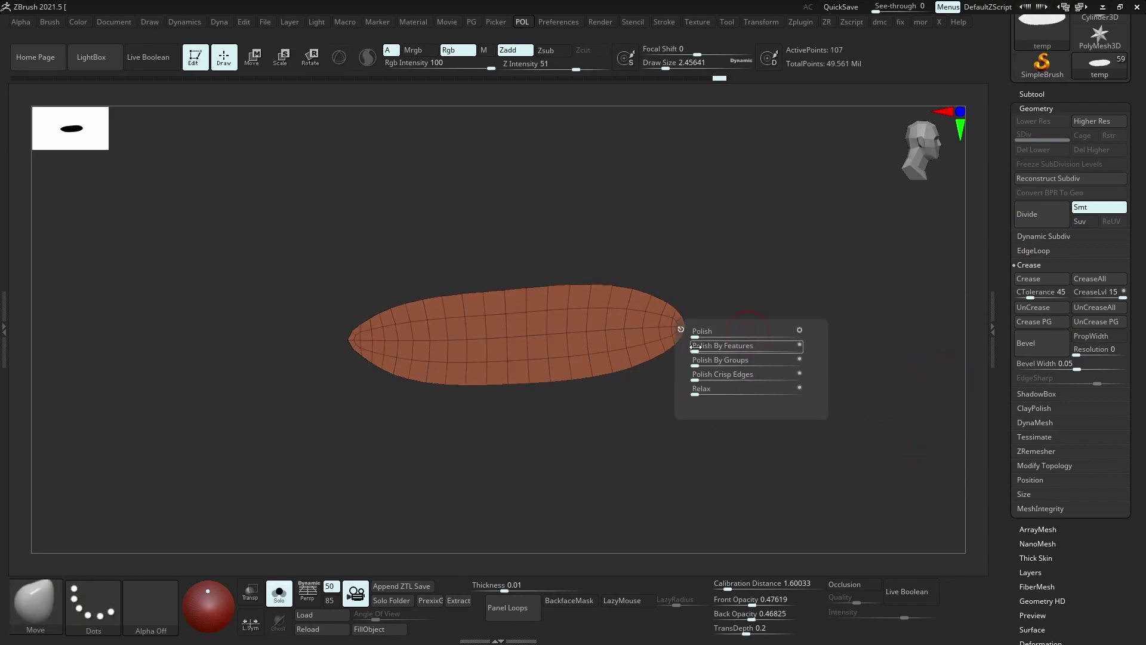
left_click_drag(698, 345, 746, 346)
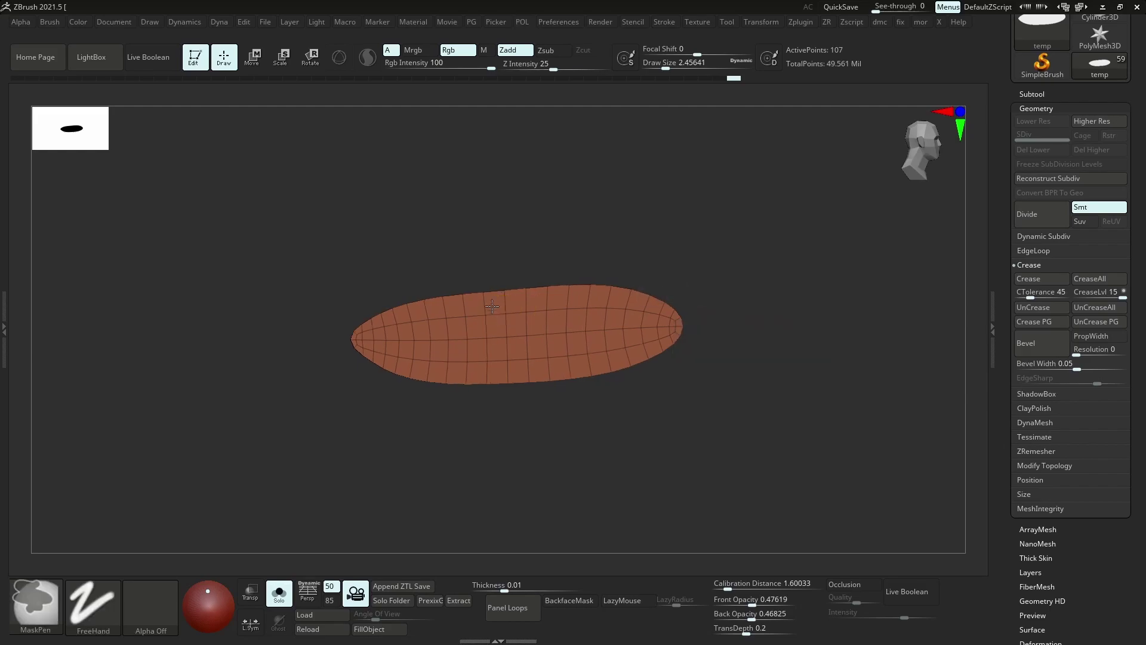
key("shift+f")
key("shift+s")
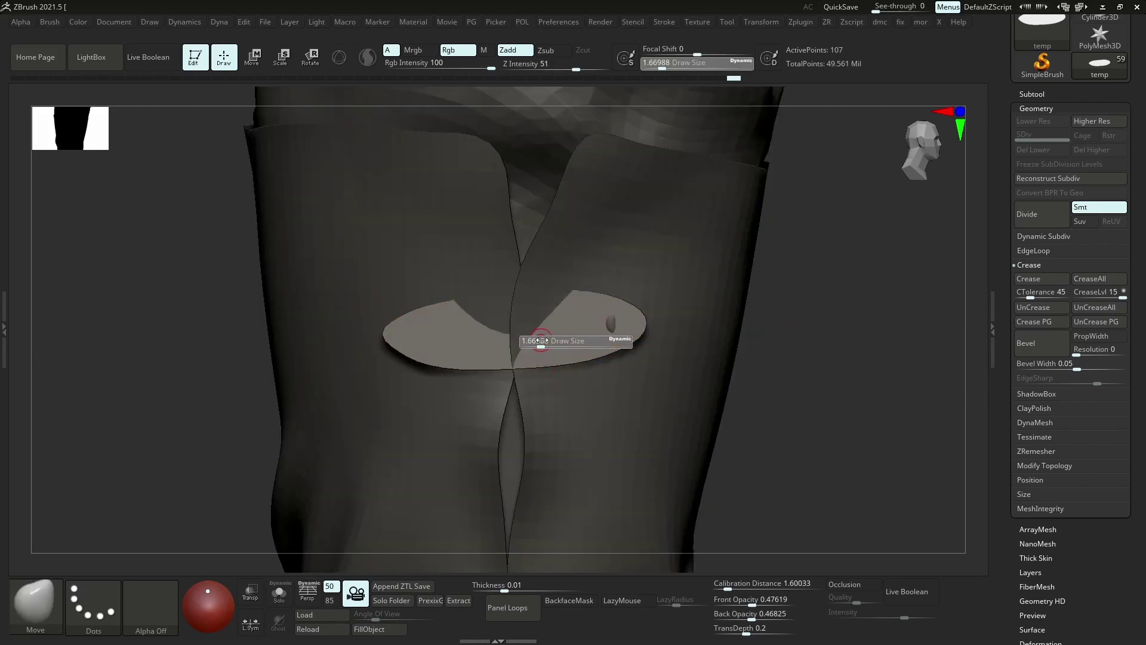
left_click_drag(528, 310, 520, 296)
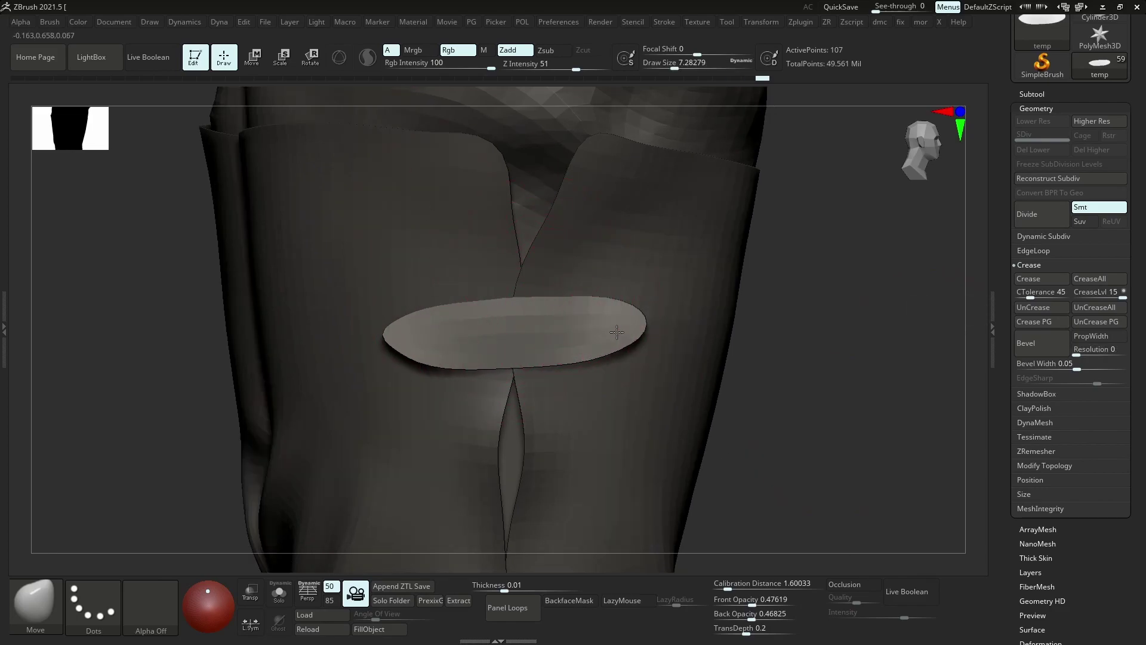
Isolate and frame the strap piece with its wireframe, then show the whole coat and zoom out
key("s")
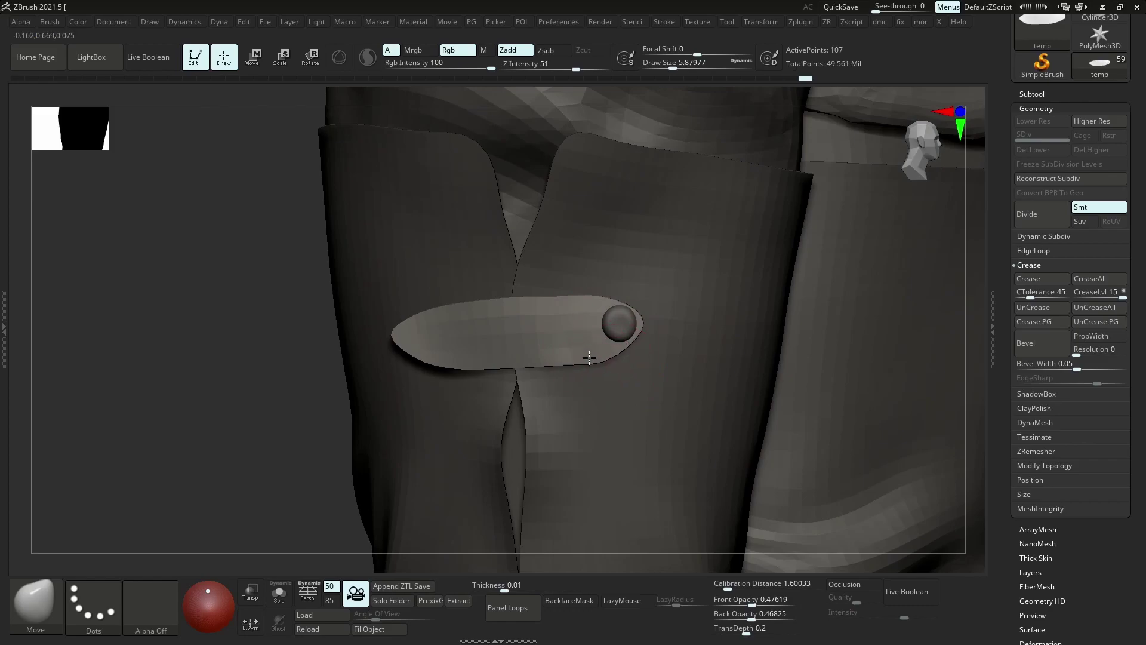
key("ctrl+shift+f")
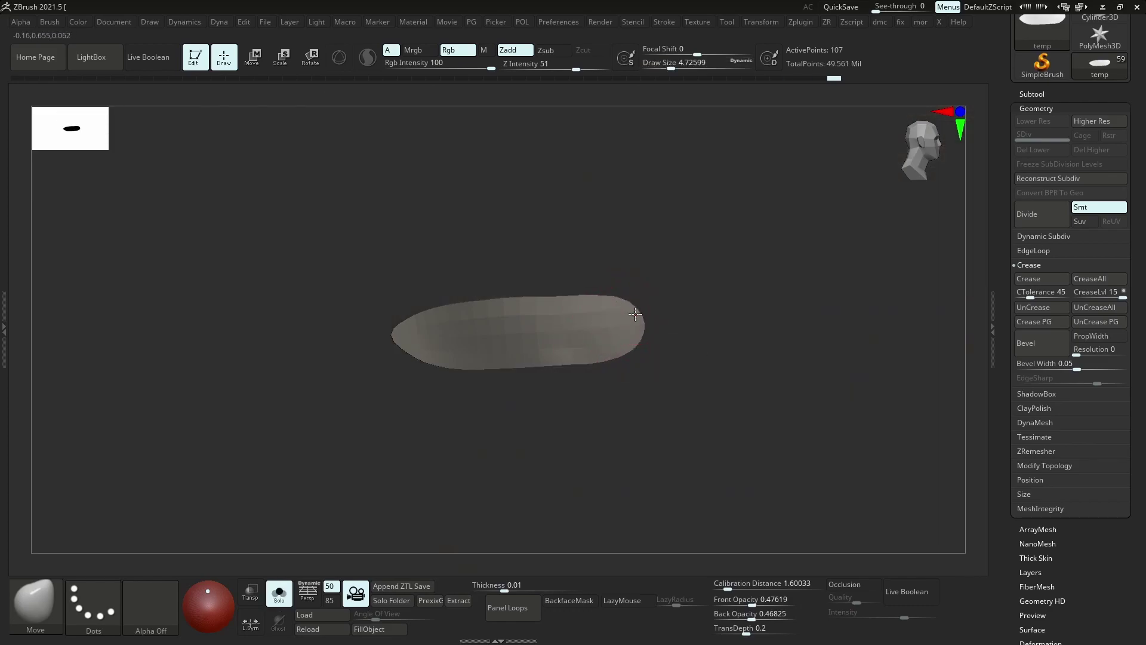
key("f")
key("shift+f")
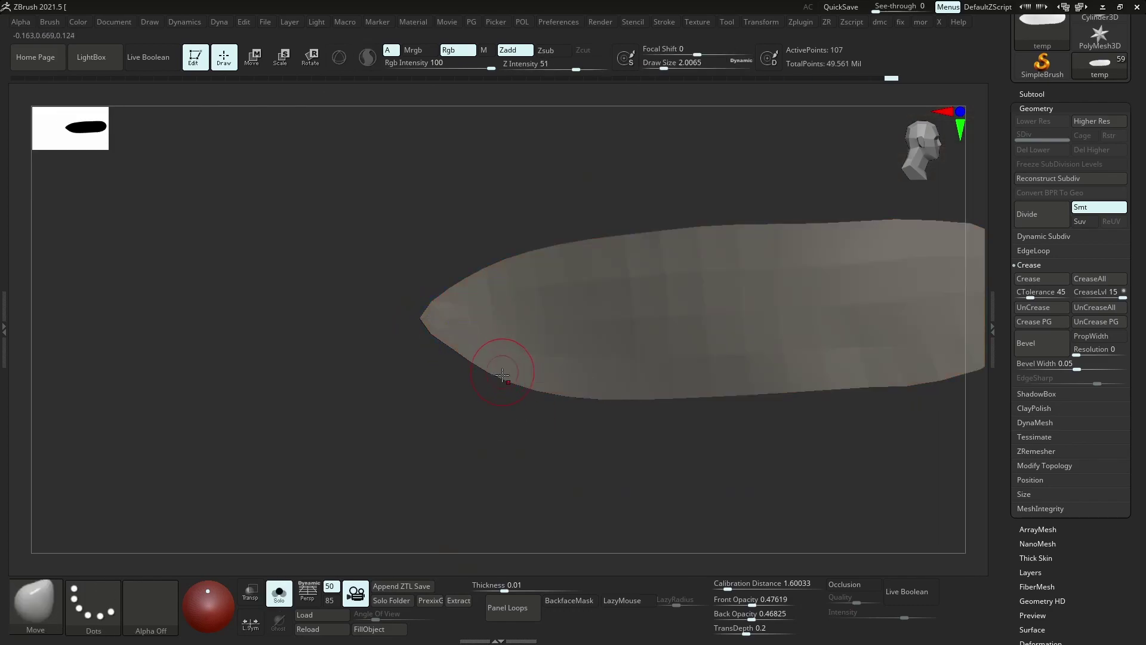
key("f")
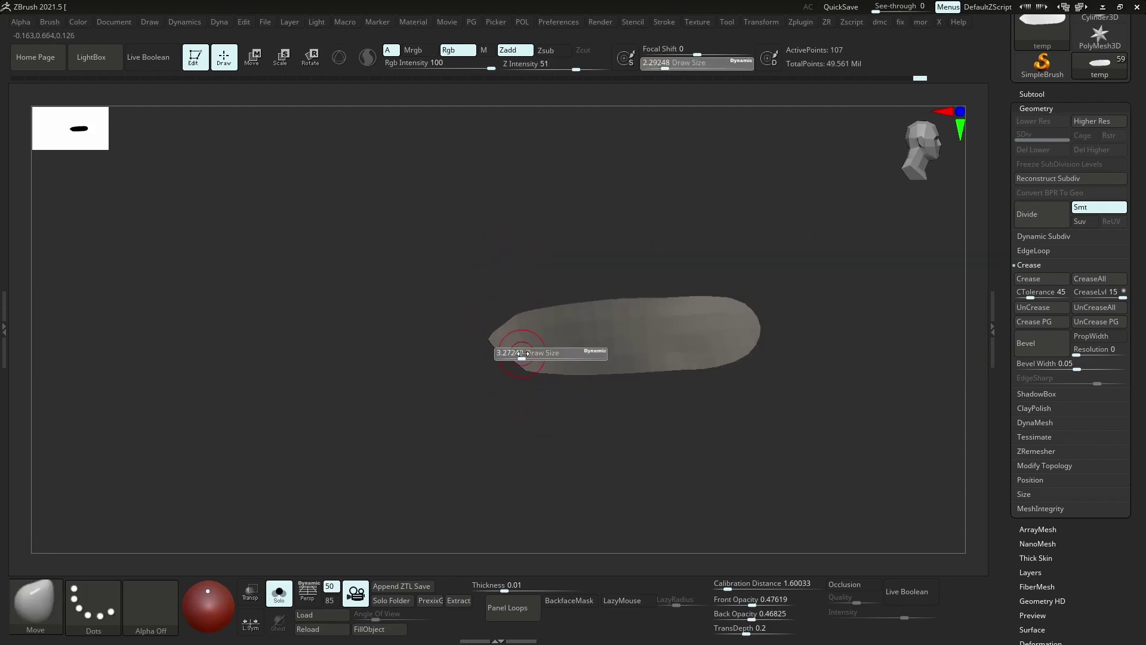
key("shift+f")
key("shift+f")
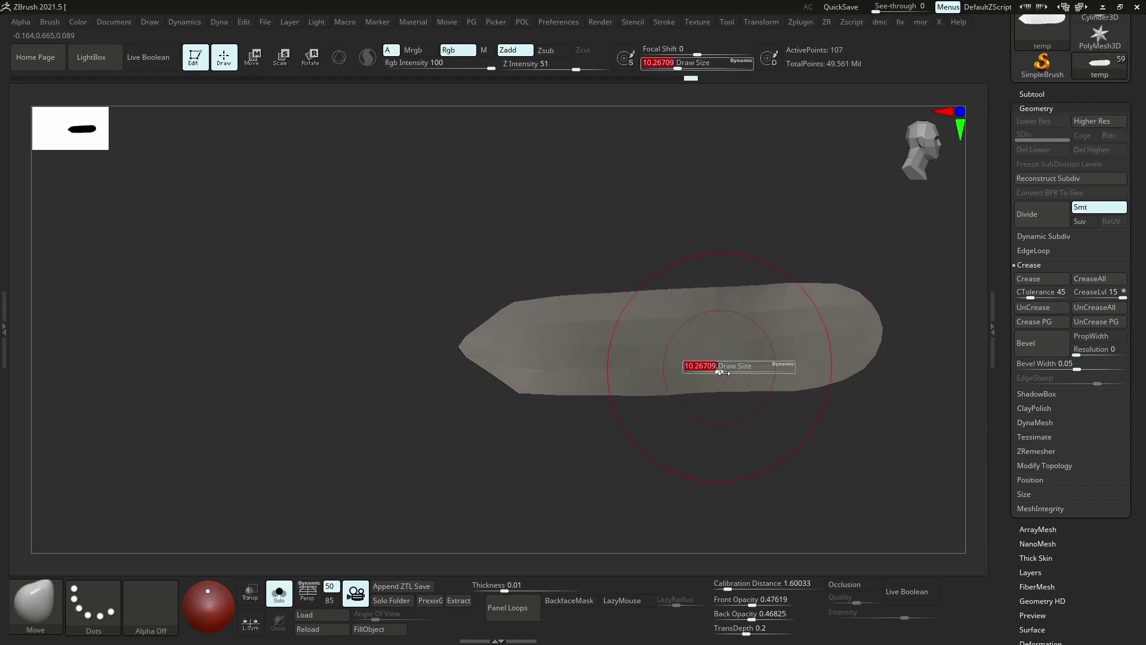
key("shift+alt+s")
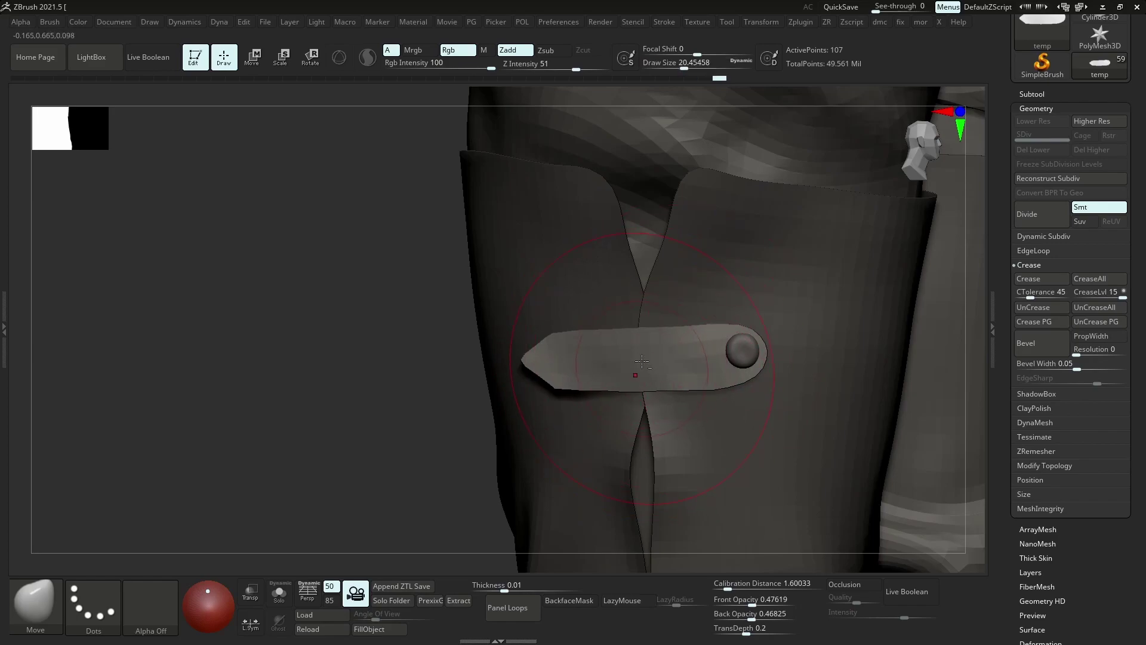
right_click_drag(642, 361, 829, 140, "ctrl")
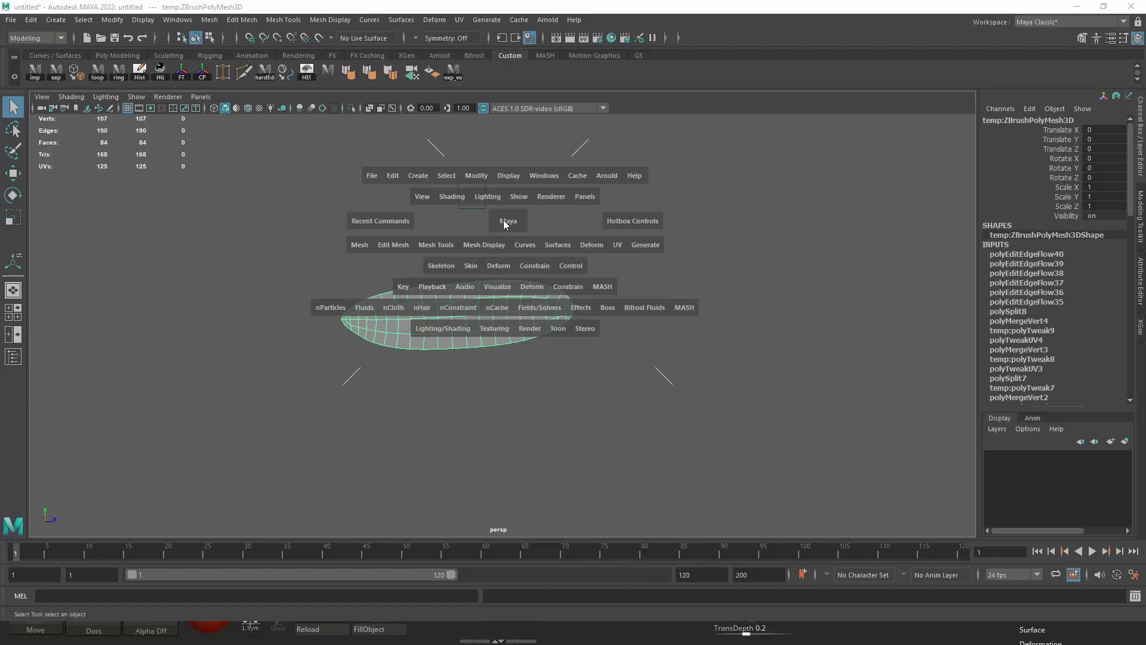
Create a cube, extrude and scale its front face inward, then delete it to open a hole
left_click_drag(503, 220, 632, 235)
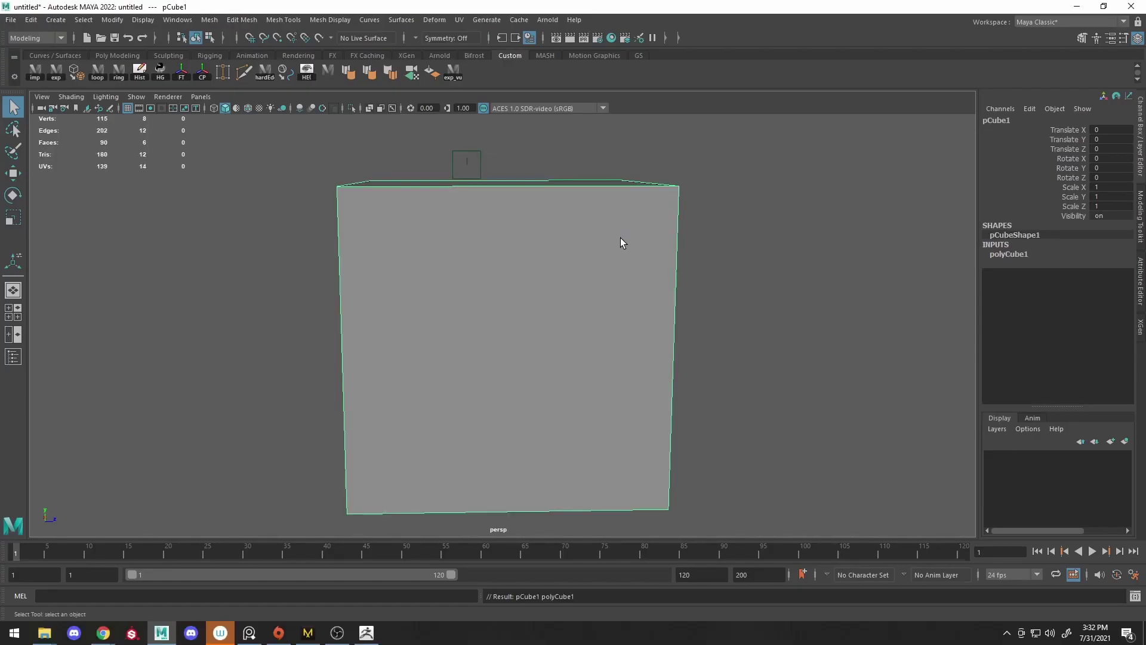
scroll(570, 297, "down", 3)
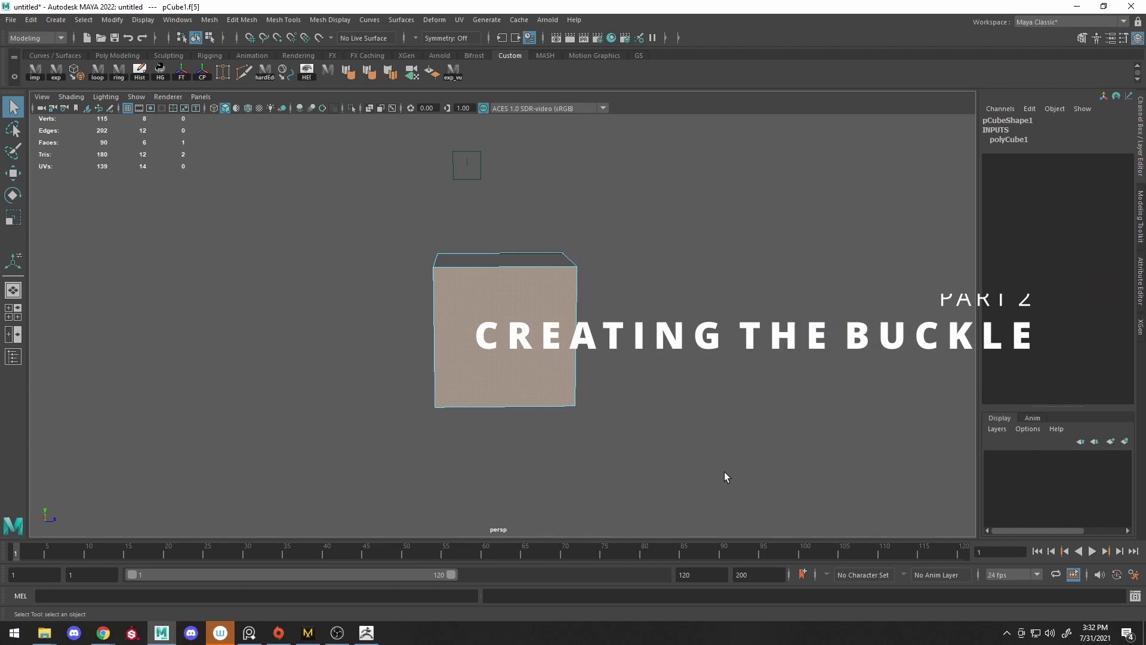
left_click(560, 315)
key("ctrl+e")
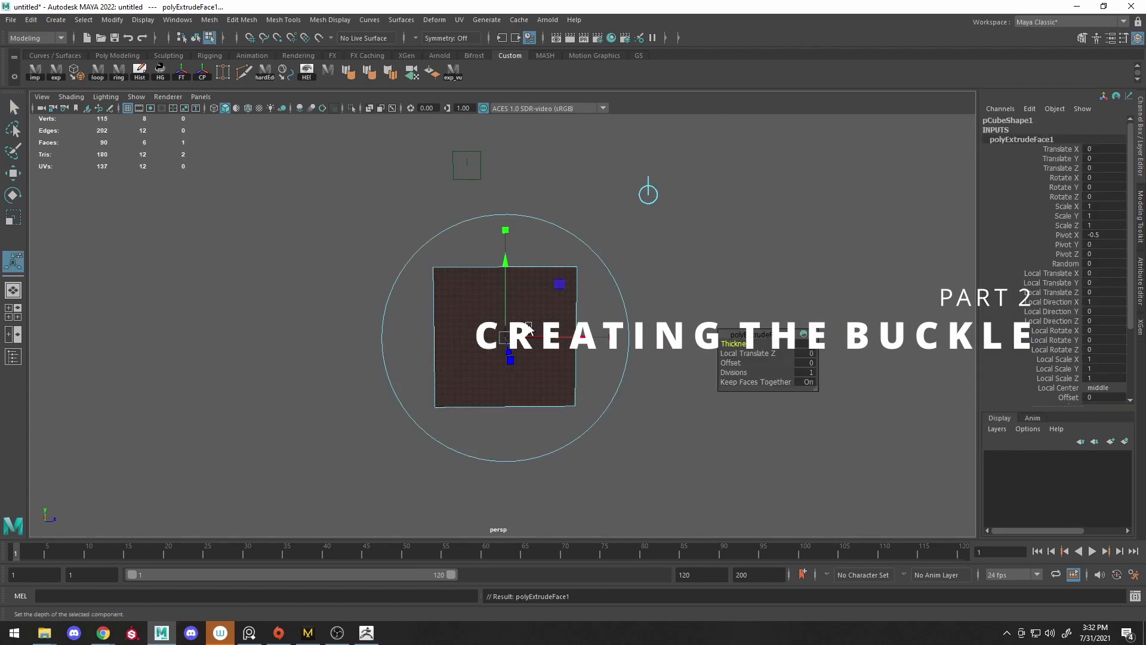
key("r")
left_click_drag(505, 338, 491, 341)
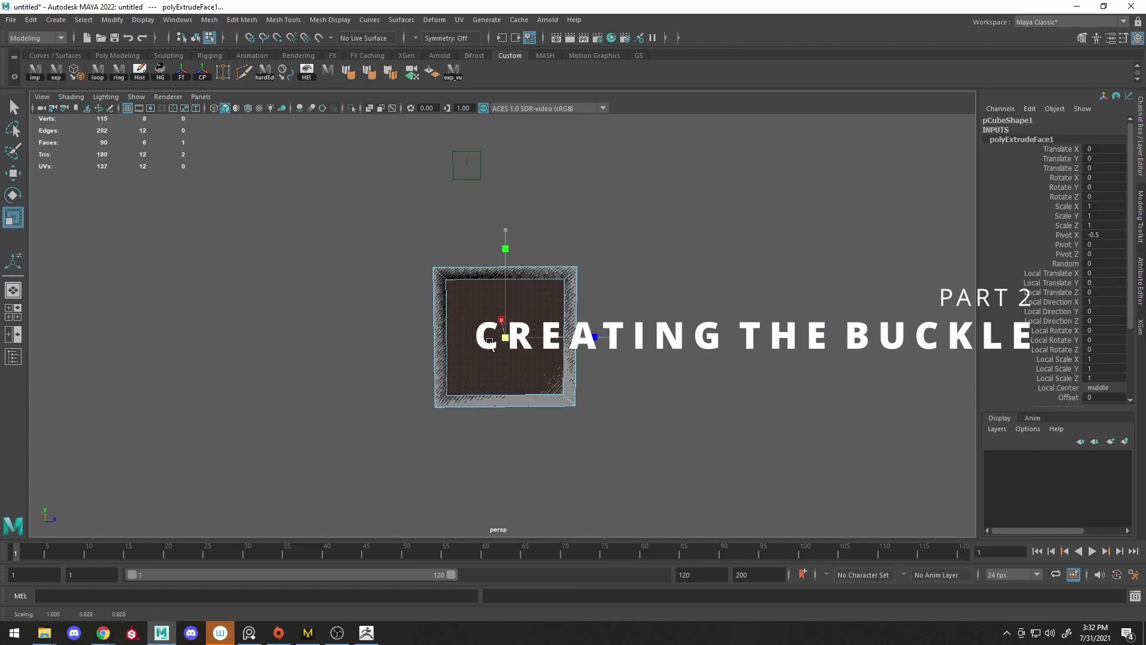
left_click(511, 335)
key("Delete")
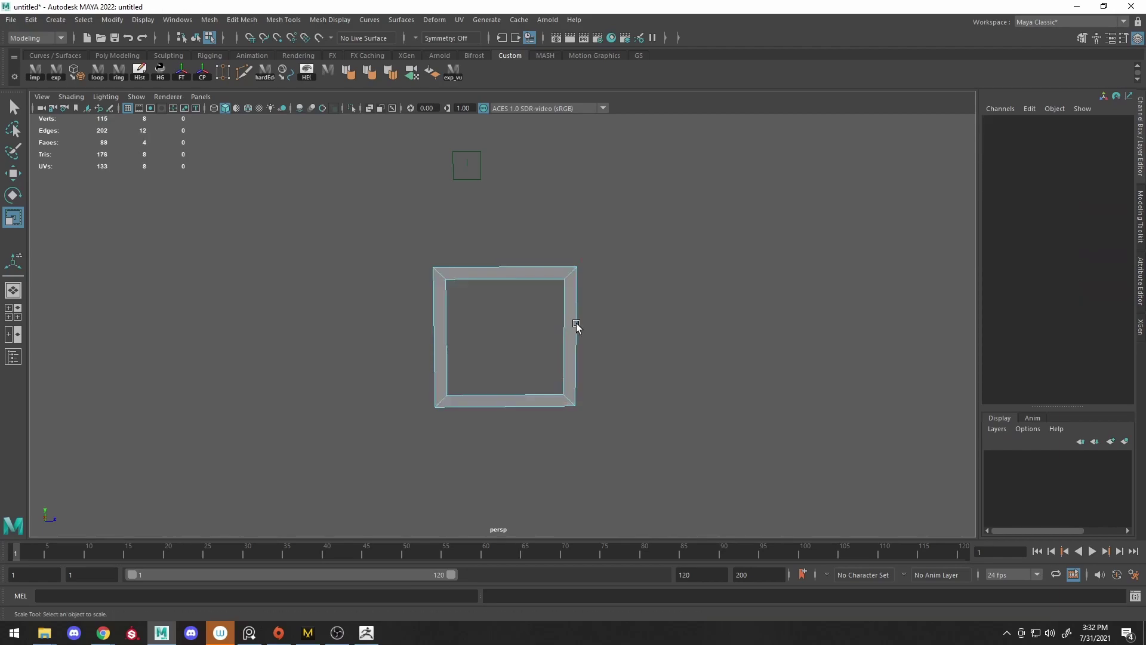
Stretch the frame wider and nudge its left-side vertices further left
key("F9")
left_click_drag(648, 233, 406, 423)
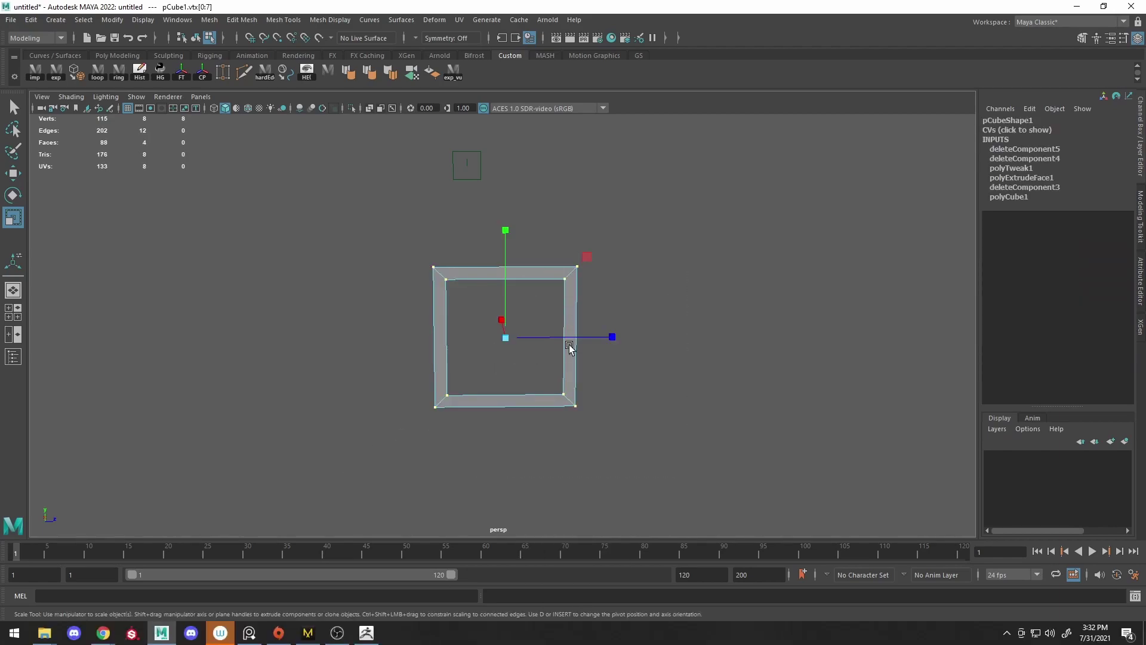
left_click_drag(600, 337, 634, 343)
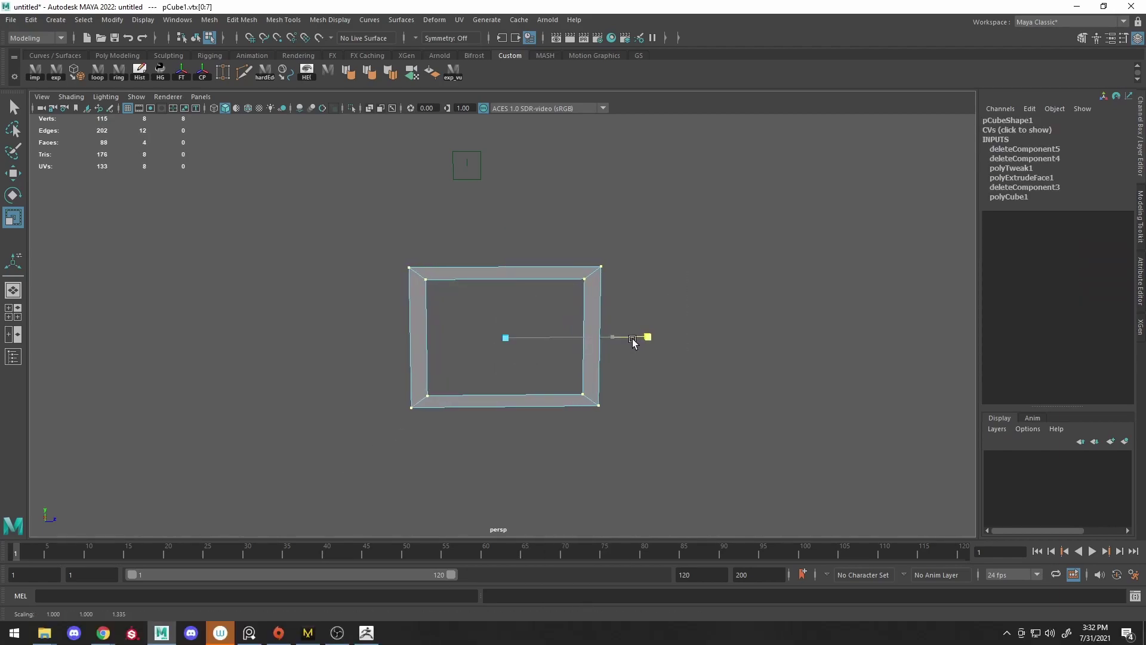
left_click_drag(392, 238, 430, 430)
left_click_drag(639, 245, 588, 396, "shift")
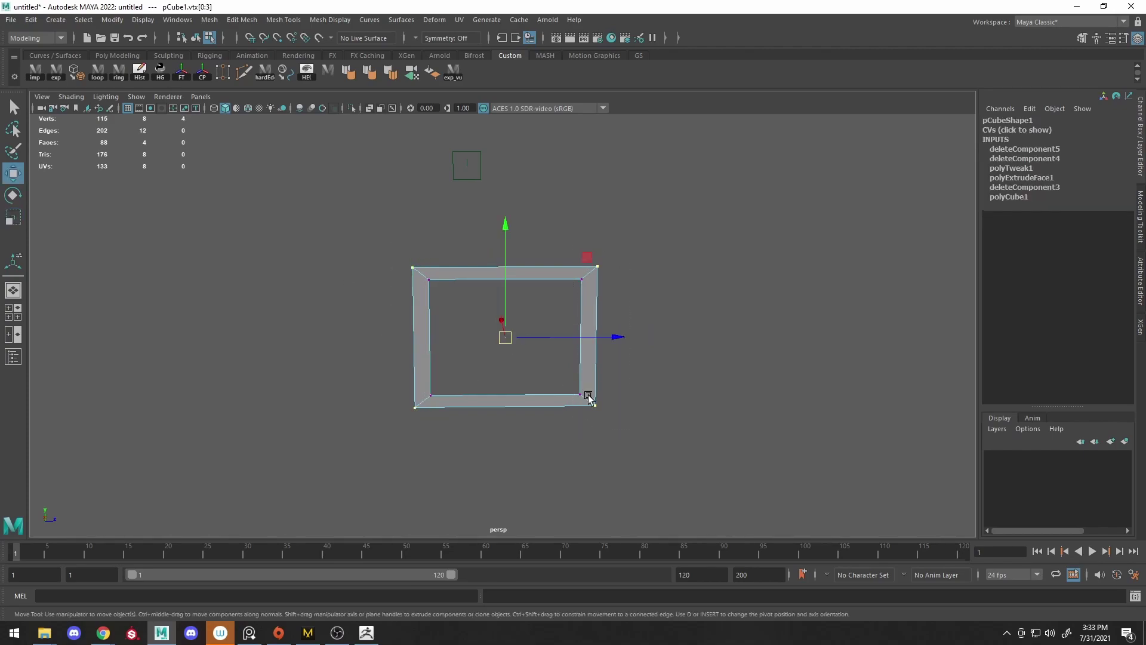
left_click_drag(634, 251, 588, 418, "ctrl")
key("w")
left_click_drag(521, 345, 516, 345)
scroll(516, 345, "up", 3)
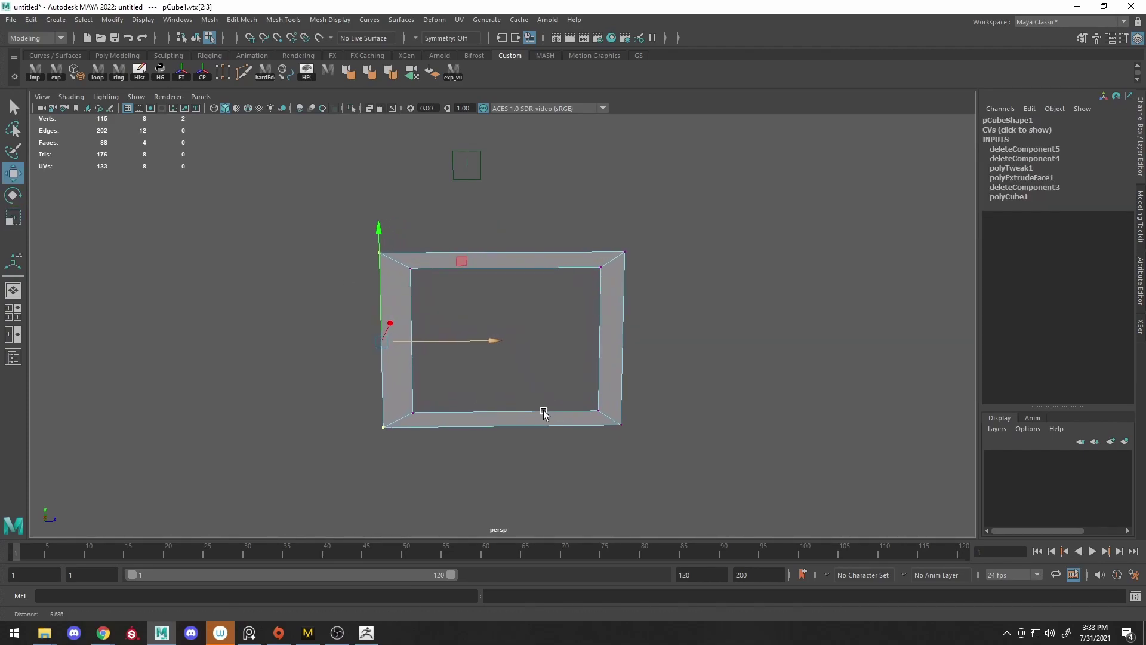
Insert a middle edge loop and push the right middle vertex out into a point
key("F10")
left_click_drag(704, 351, 491, 351)
right_click_drag(397, 316, 371, 492, "shift")
key("F9")
left_click(630, 341)
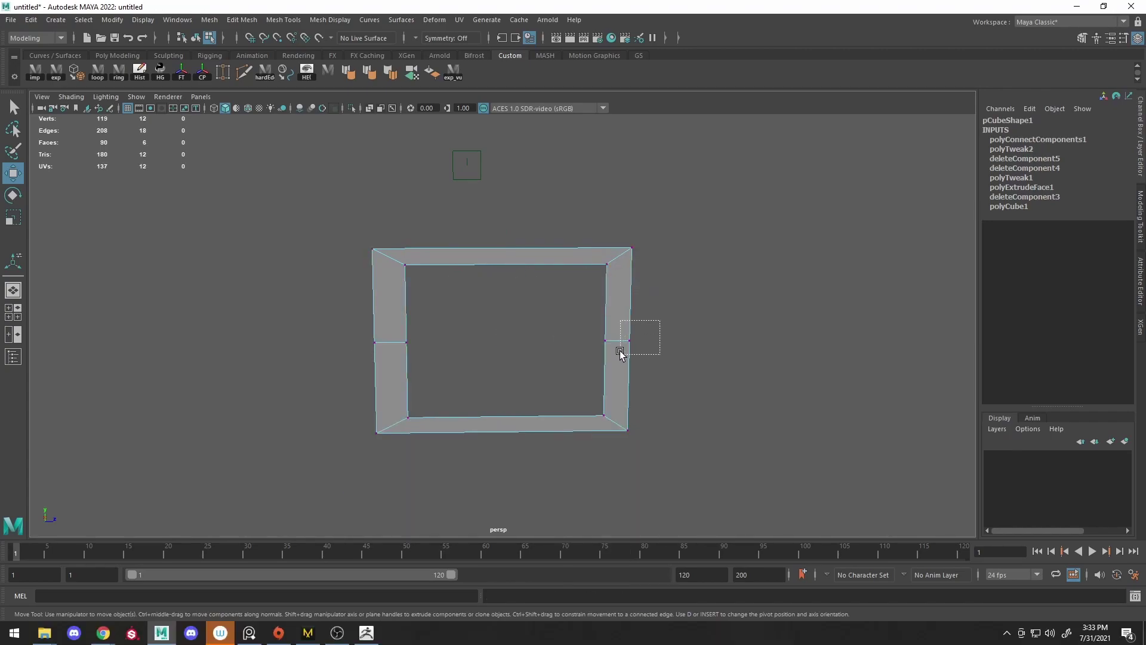
left_click_drag(659, 341, 677, 342)
left_click_drag(524, 346, 496, 346)
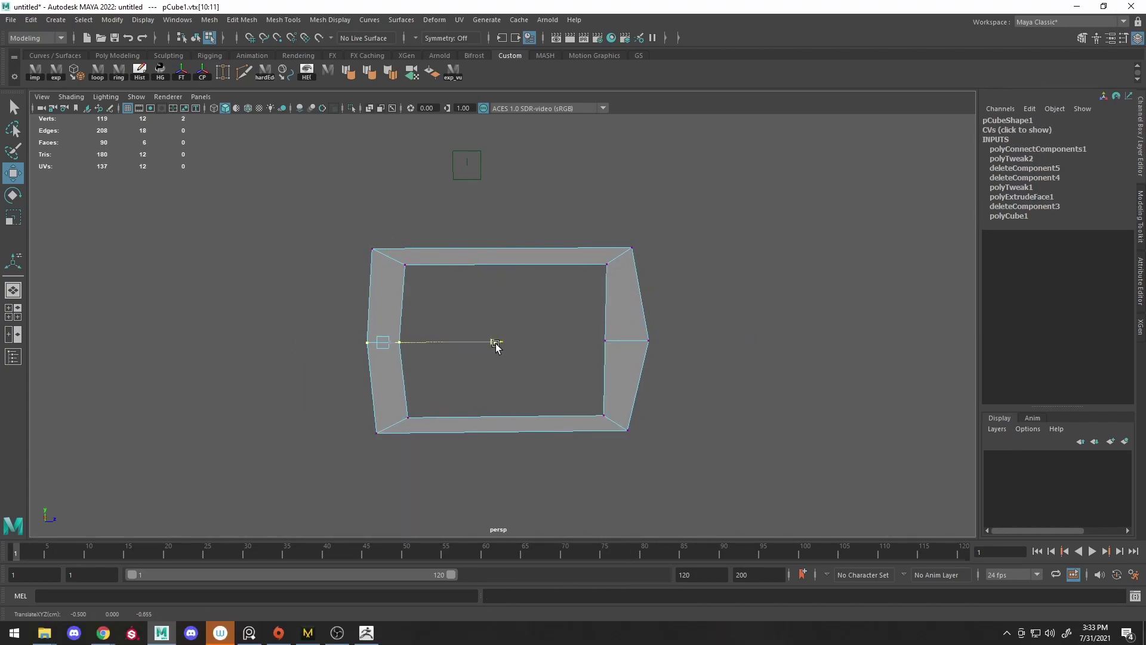
left_click(511, 245)
Connect the frame's edge loop to add an extra loop, then view the frame from the side
key("w")
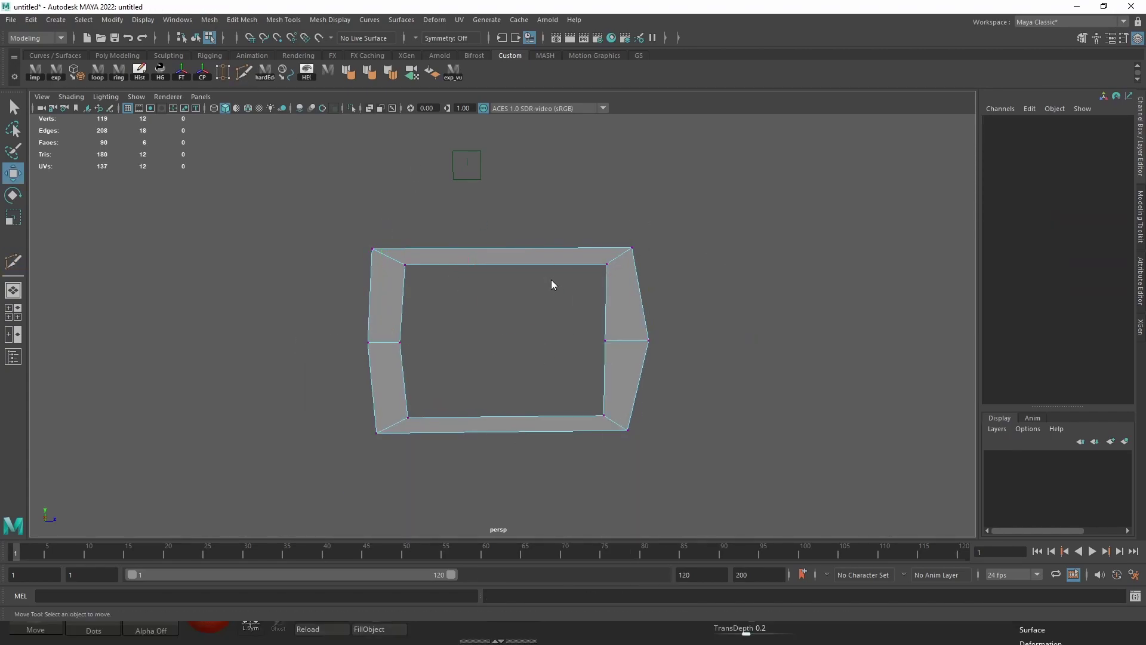
double_click(537, 253)
right_click(595, 240, "shift")
left_click(590, 411)
right_click(576, 248, "shift")
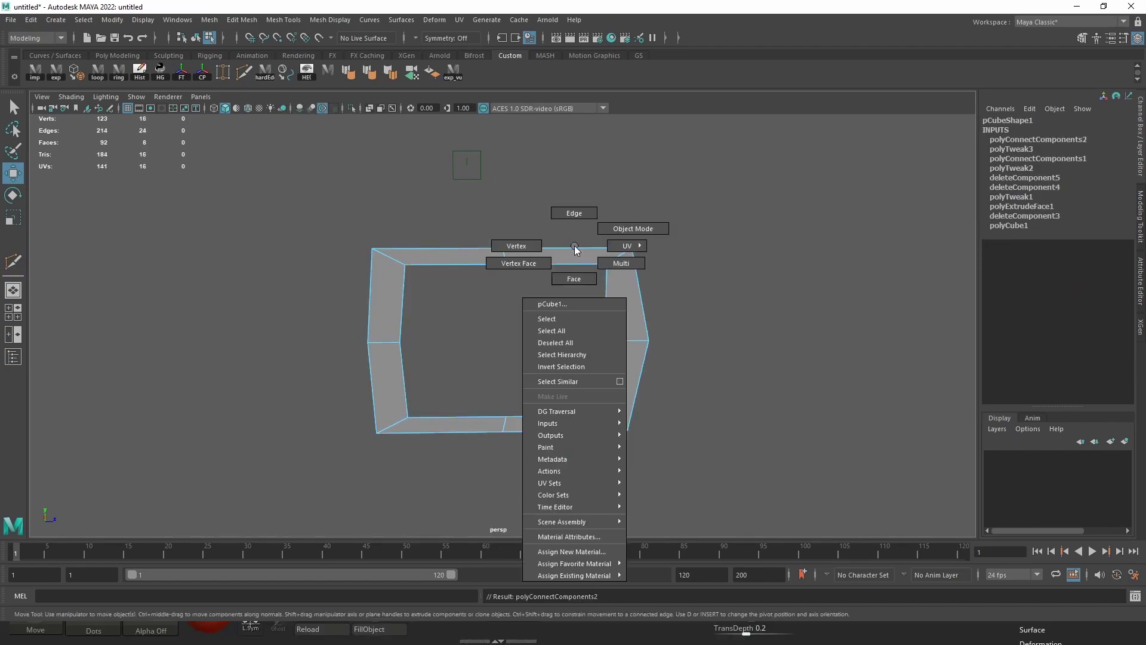
left_click(518, 264)
key("e")
key("space")
key("space")
key("w")
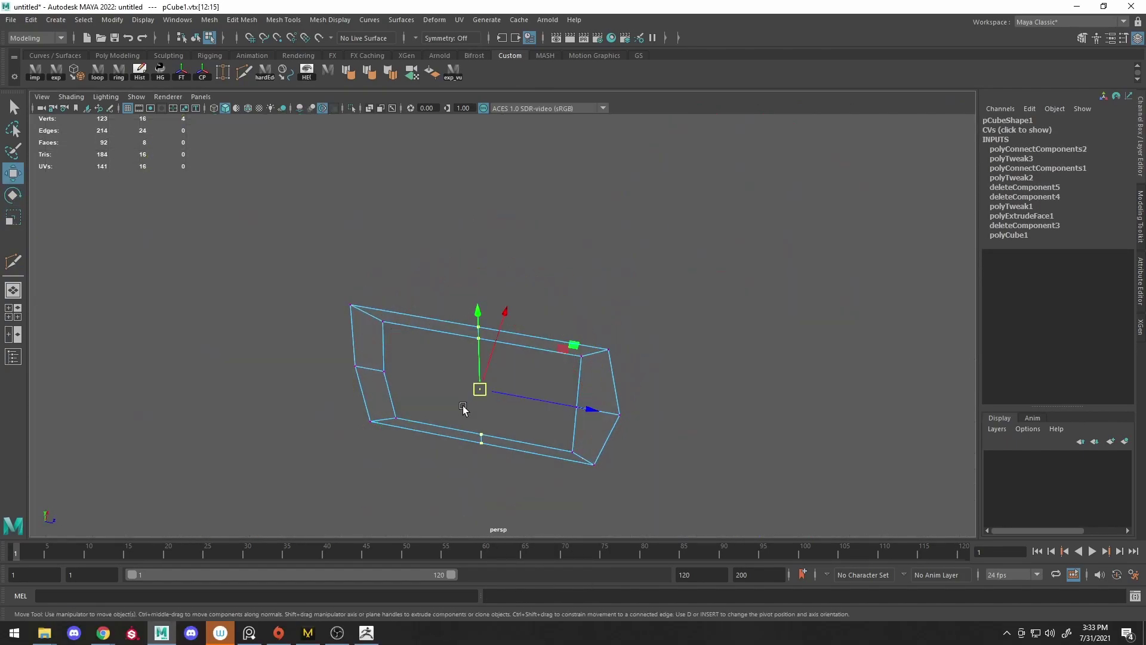
left_click_drag(463, 410, 493, 325, "alt")
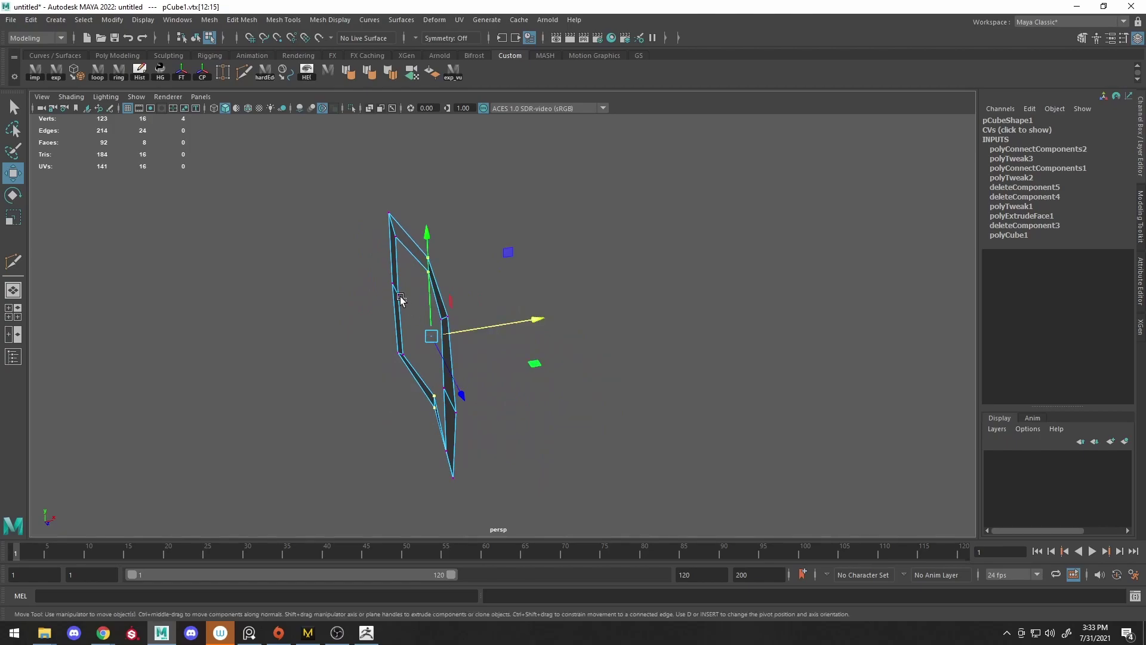
left_click_drag(379, 272, 591, 284)
Extrude the ring of frame faces to give the buckle thickness
key("F11")
double_click(571, 395)
key("ctrl+e")
left_click_drag(571, 395, 531, 302, "alt")
right_click(550, 290)
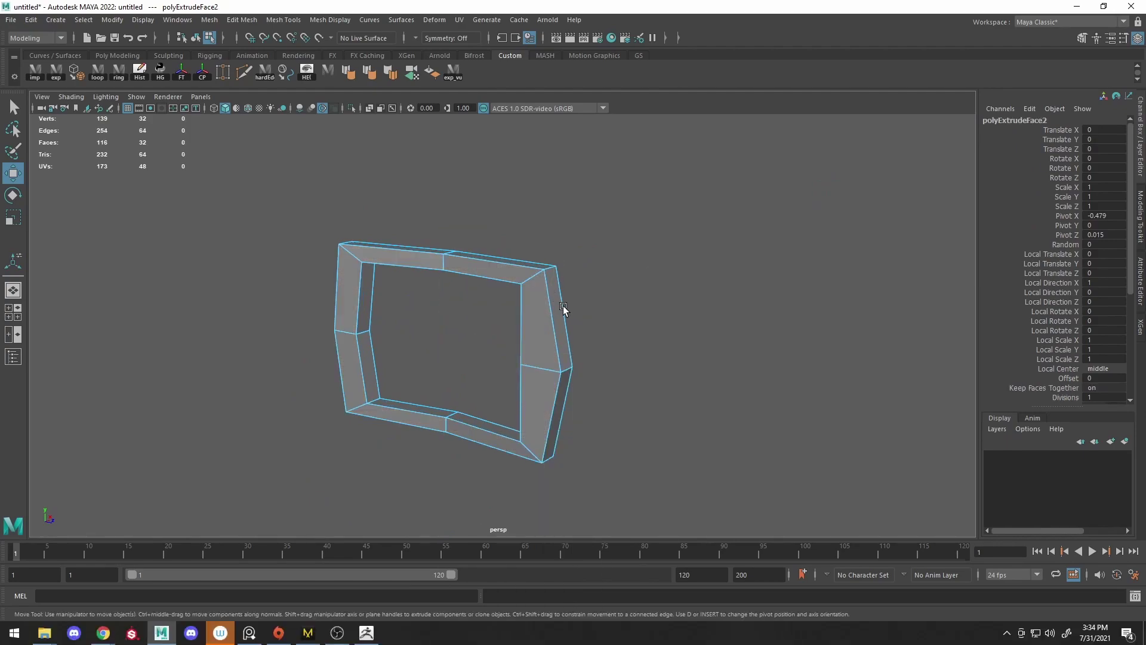
left_click(563, 305)
left_click_drag(425, 257, 407, 361, "alt")
Bevel the selected corner edges at fraction 0.4 with 2 segments
key("r")
left_click(547, 272)
left_click(373, 304, "shift")
left_click(373, 305, "shift")
right_click_drag(439, 311, 635, 351, "shift")
left_click_drag(746, 353, 740, 345)
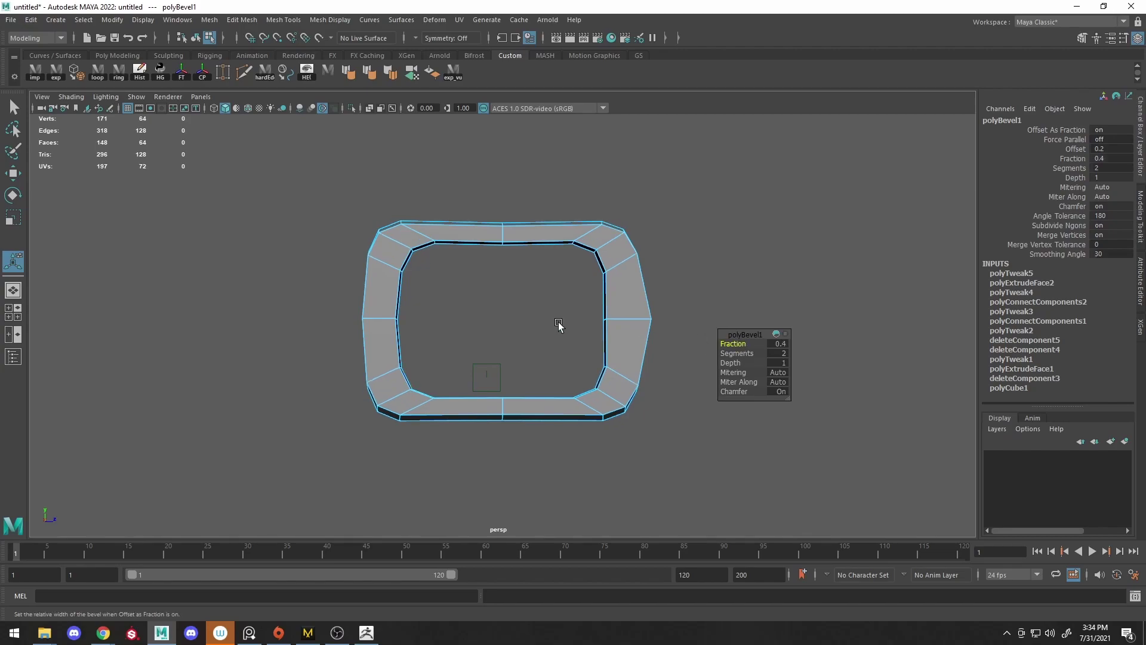
Redo the frame's corner bevel with default settings and scale its inner edges
key("ctrl+z")
key("ctrl+b")
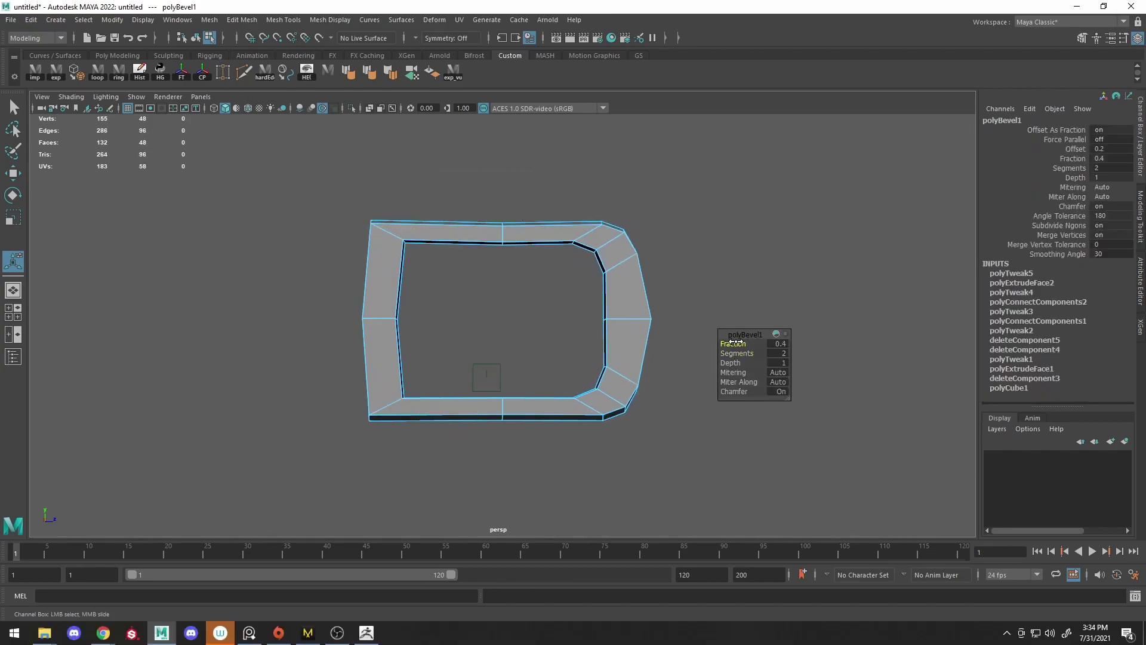
left_click_drag(735, 342, 638, 349, "alt")
left_click(638, 349)
key("r")
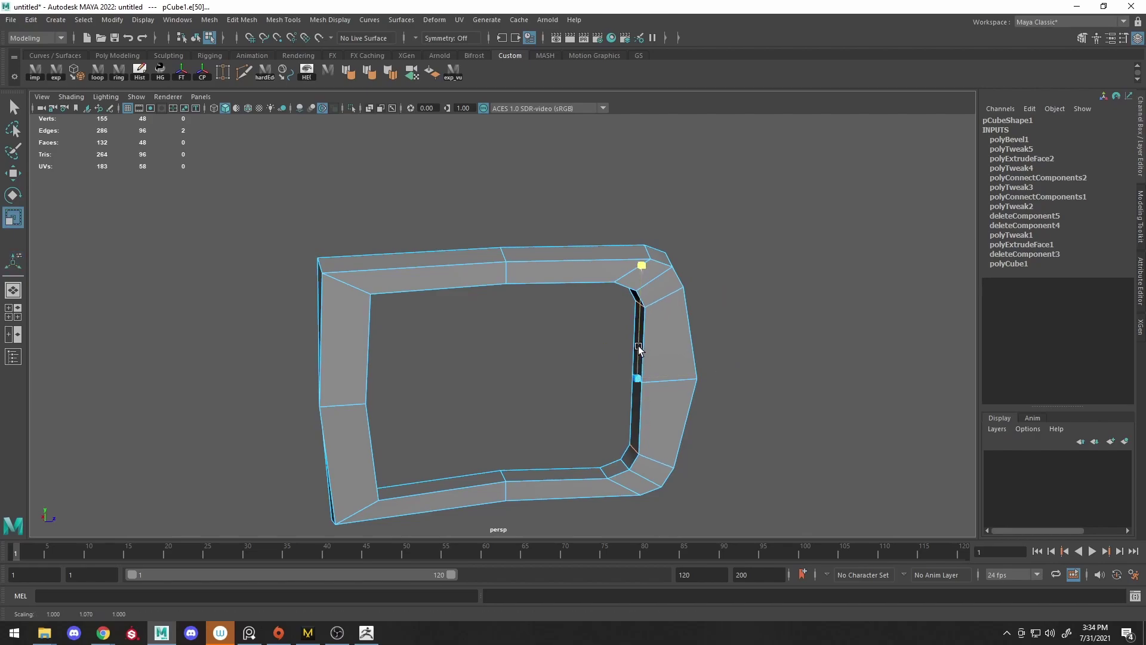
left_click(602, 472)
key("w")
left_click_drag(604, 471, 672, 303, "alt")
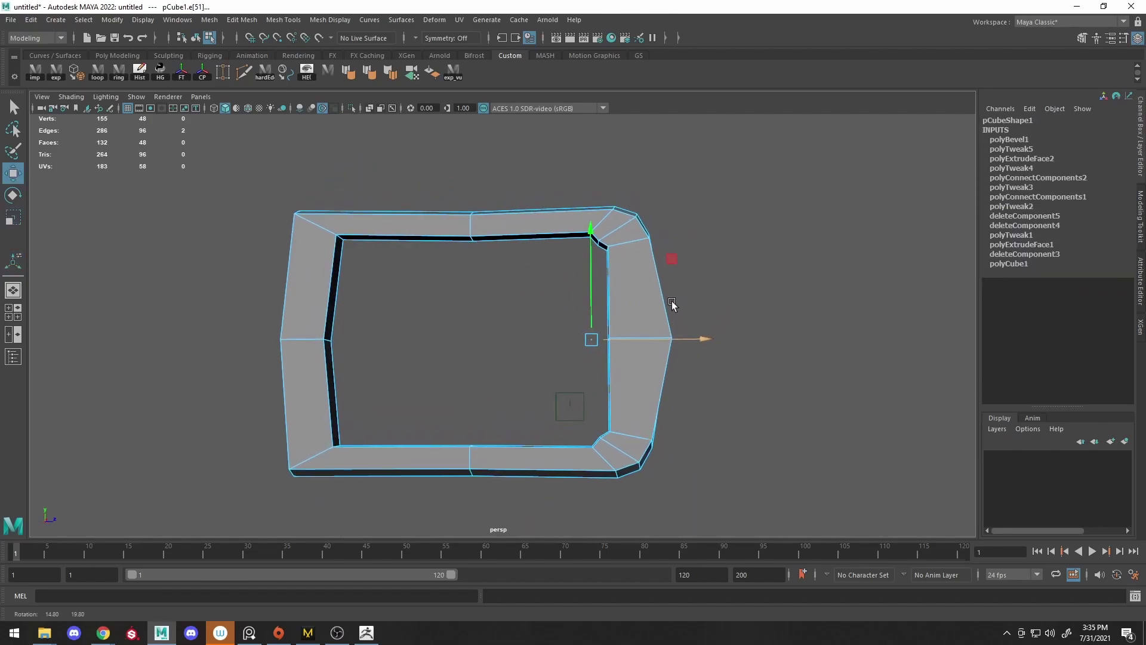
Select the two inner right edges of the frame and shift them sideways
left_click(601, 243)
scroll(601, 243, "up", 2)
left_click(652, 248)
left_click(652, 261, "shift")
left_click(707, 377)
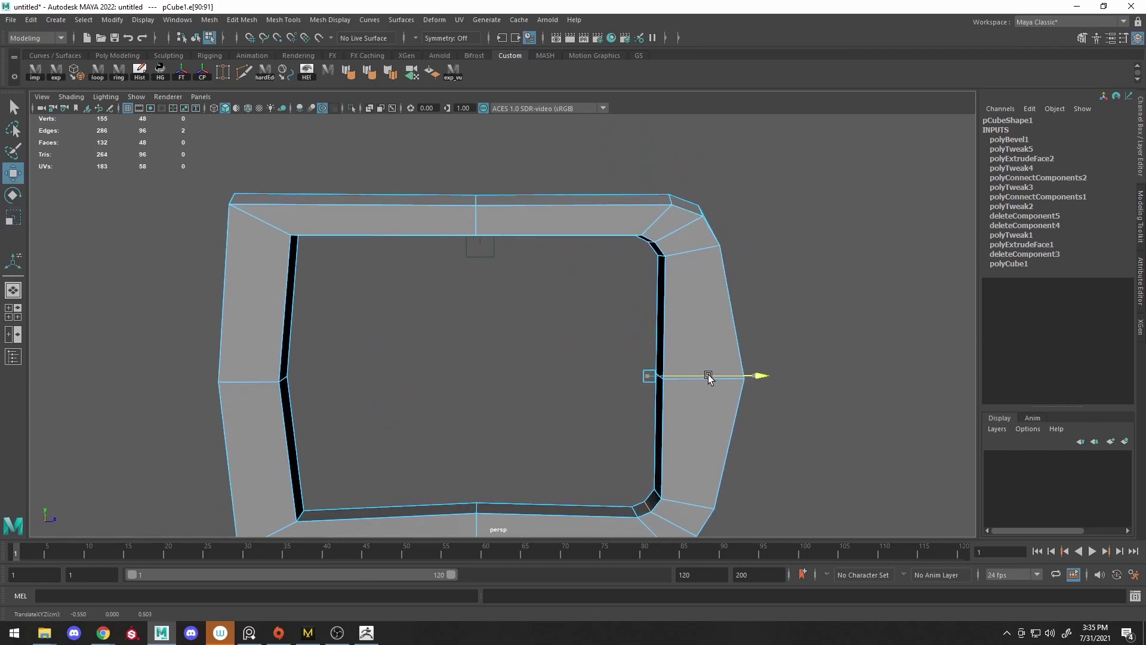
scroll(737, 276, "down", 3)
Bevel the frame's two left corner edges
key("F8")
key("3")
scroll(616, 330, "down", 1)
key("1")
scroll(650, 338, "up", 1)
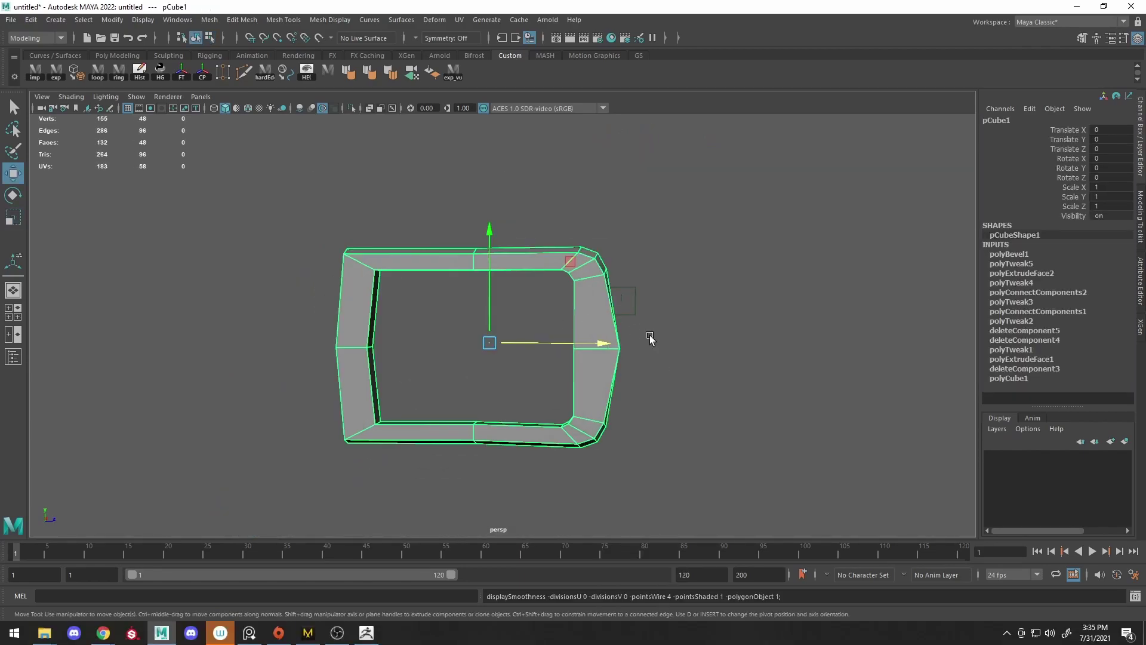
key("F10")
double_click(601, 345)
middle_click_drag(520, 334, 598, 337, "alt")
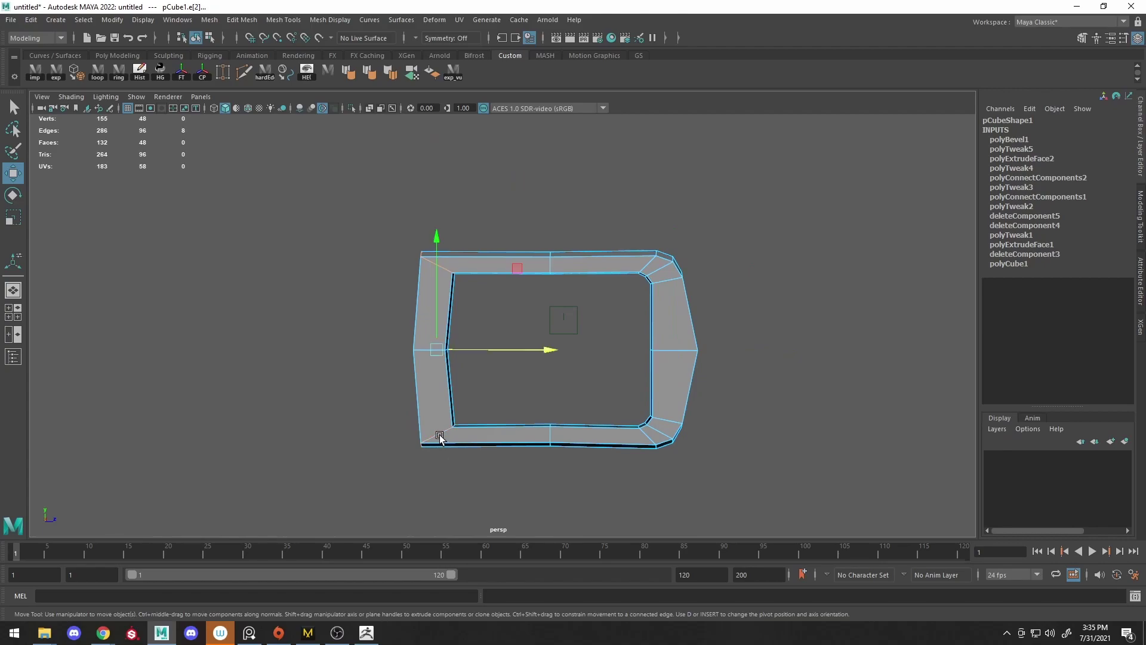
key("ctrl+b")
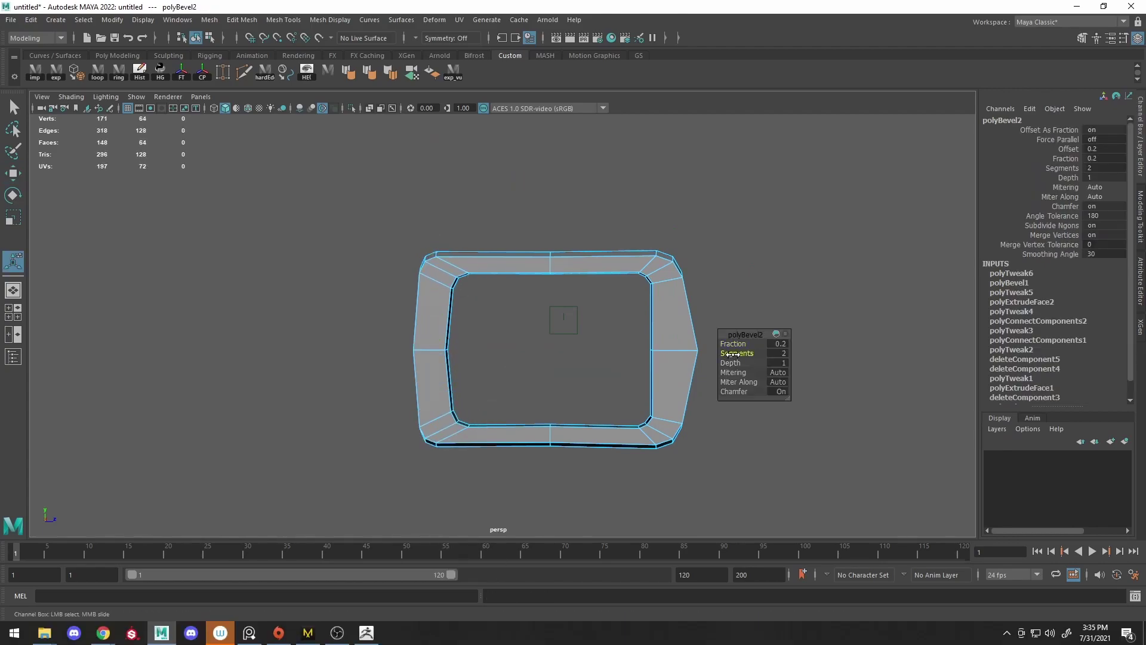
Scale the frame's left and bottom inner edges
left_click(507, 376)
left_click(455, 351)
left_click_drag(507, 376, 435, 358, "alt")
key("r")
left_click(501, 480)
left_click_drag(501, 480, 520, 289, "alt")
key("w")
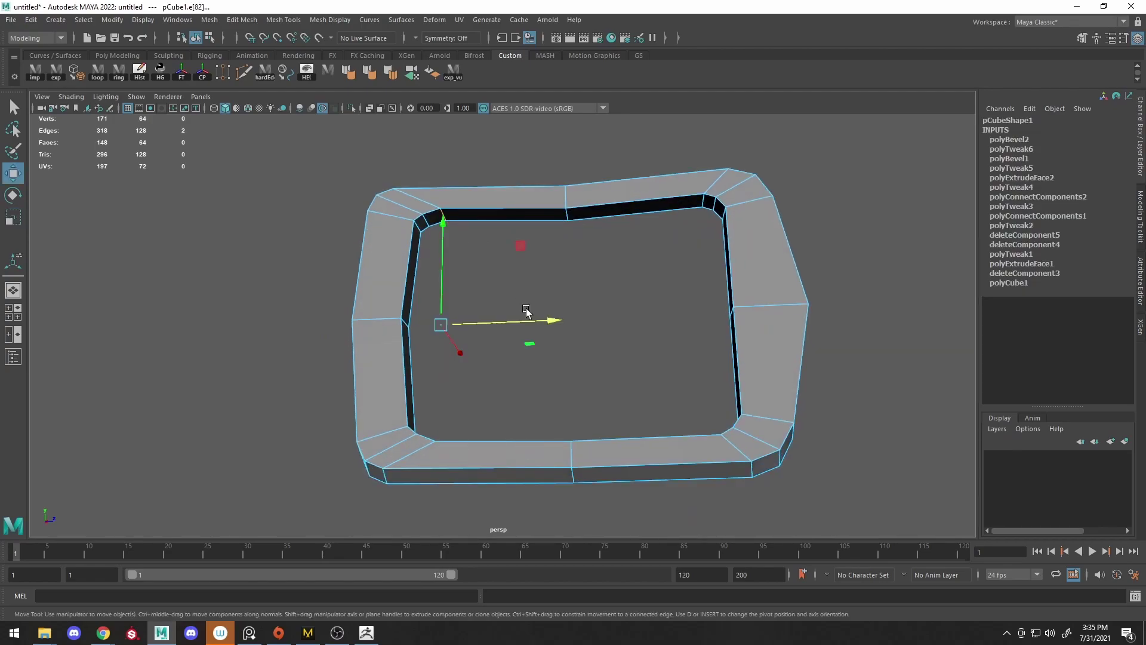
Select and scale the frame's upper-left inner edges
left_click(427, 219)
left_click_drag(422, 223, 535, 430, "alt")
left_click(448, 253)
left_click_drag(448, 254, 460, 249, "alt")
key("r")
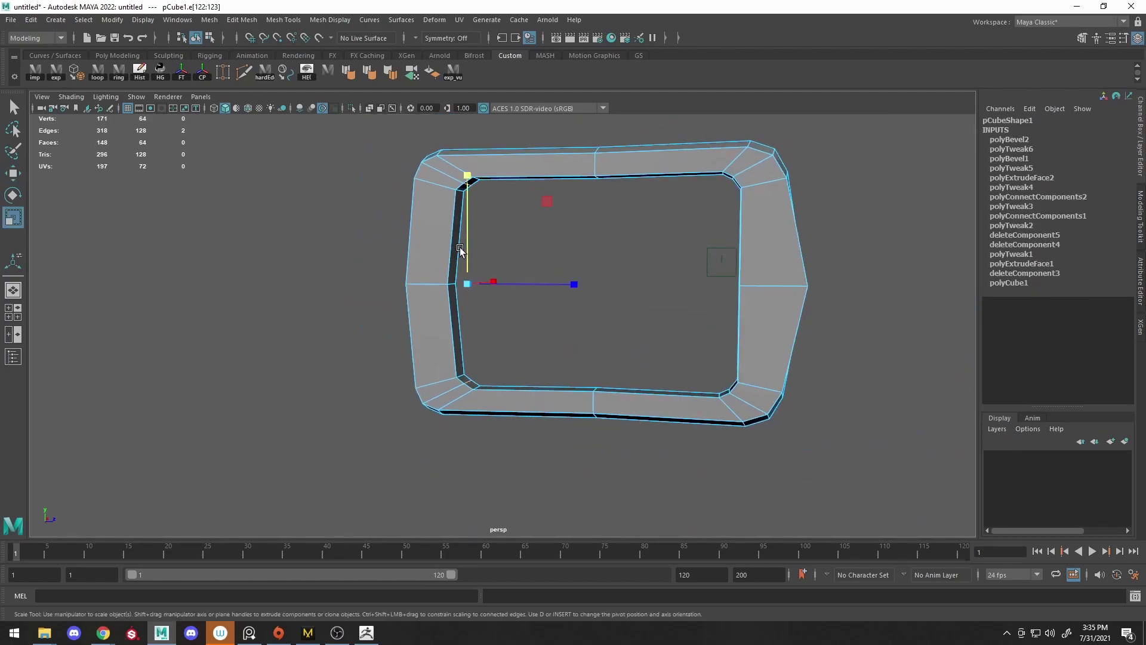
left_click_drag(596, 341, 591, 320, "alt")
left_click(423, 225)
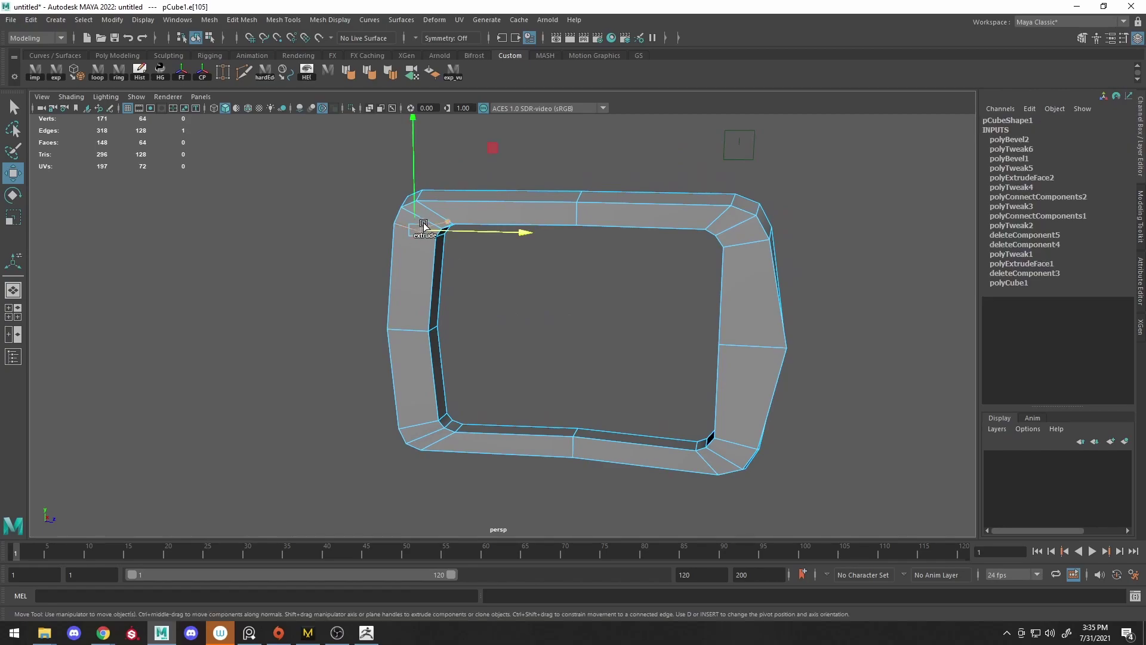
Split the edge ring with a new loop and bevel the edge loops with 2 segments and a narrower fraction
right_click_drag(410, 421, 412, 573, "shift")
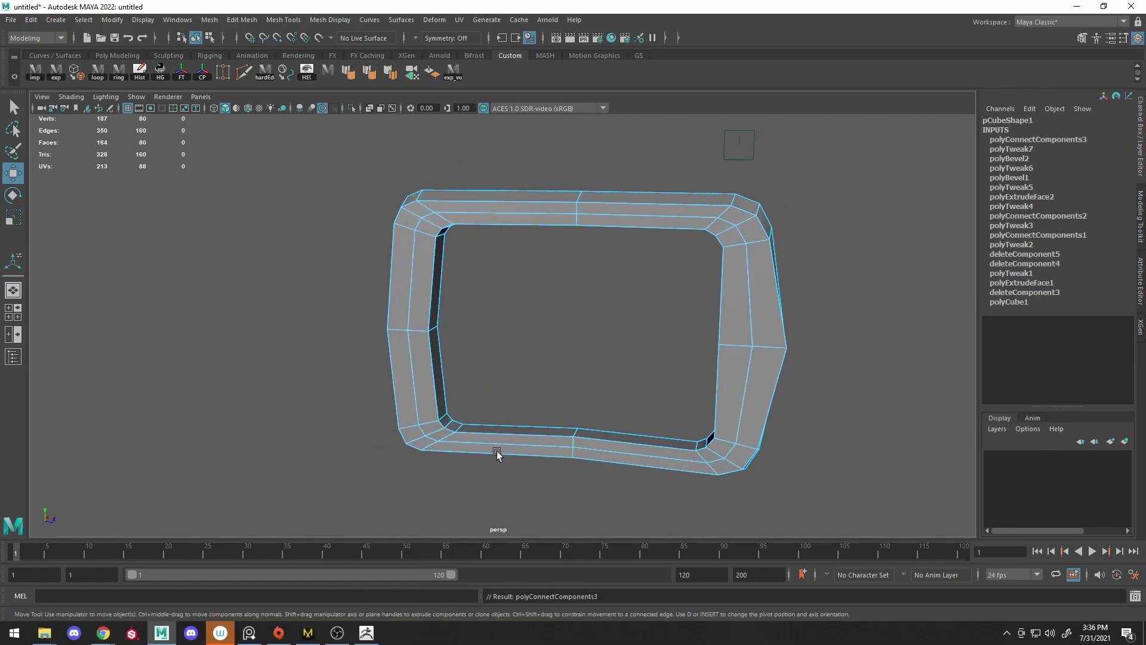
left_click_drag(592, 320, 556, 321, "alt")
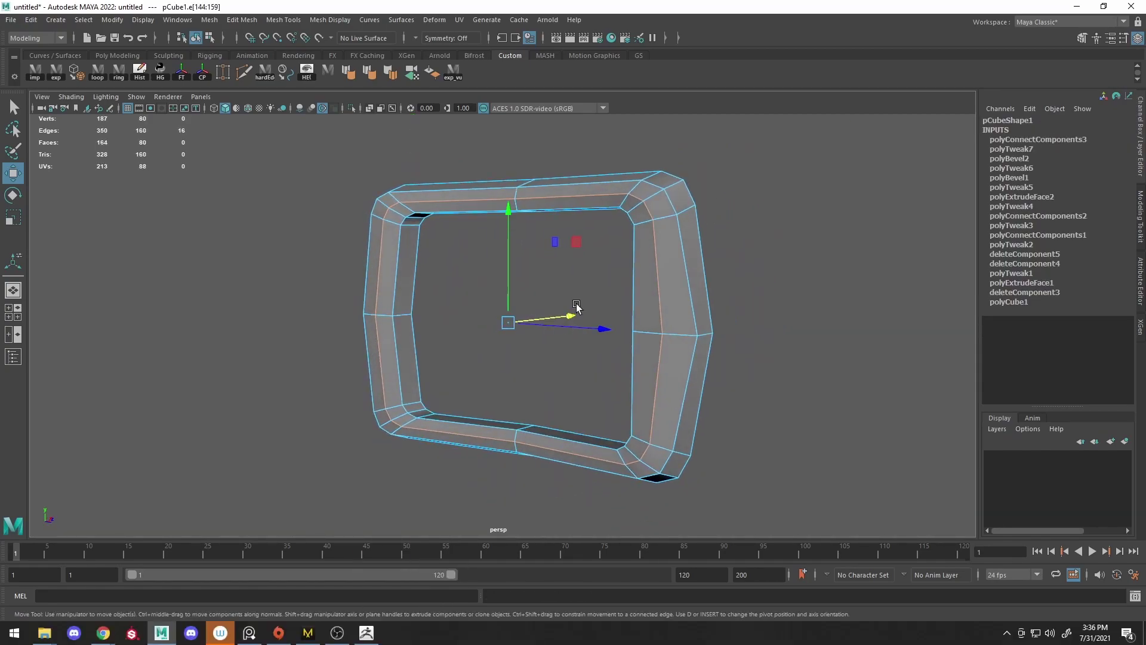
scroll(547, 422, "up", 2)
scroll(460, 455, "up", 1)
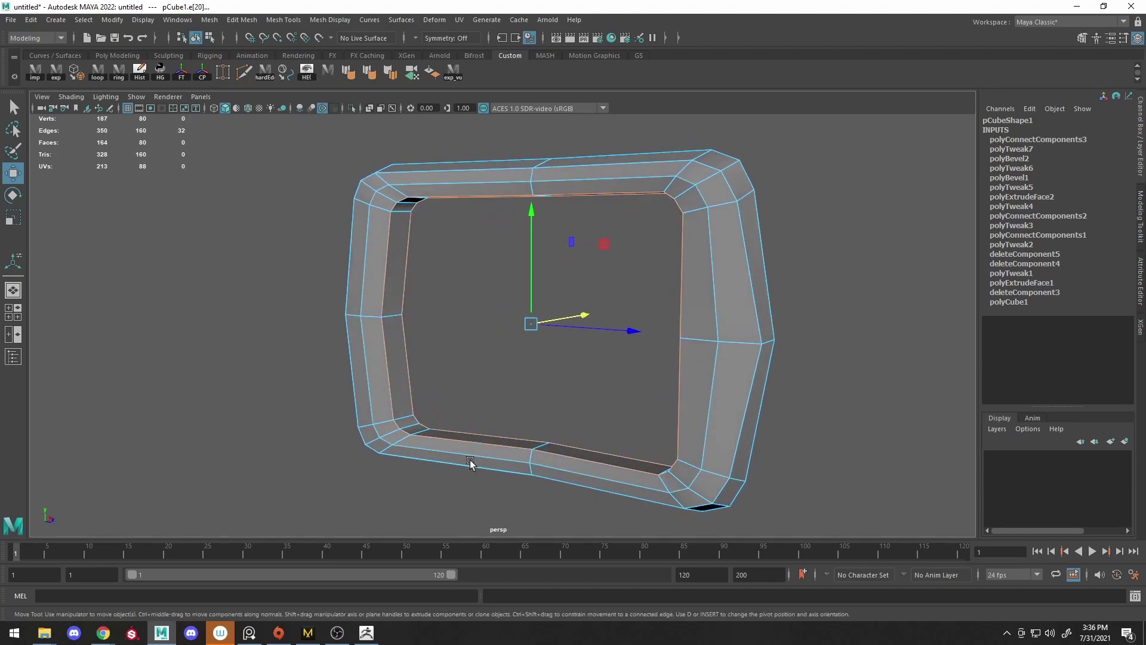
left_click_drag(471, 462, 468, 438, "alt")
key("ctrl+b")
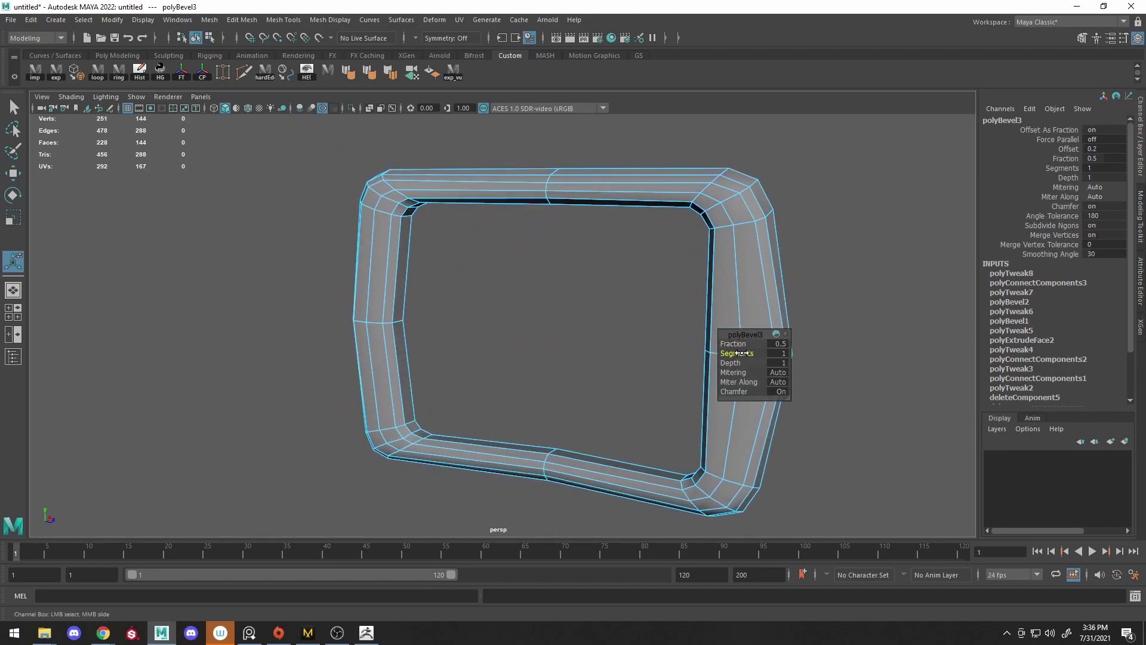
left_click_drag(743, 352, 749, 353)
left_click_drag(741, 344, 736, 344)
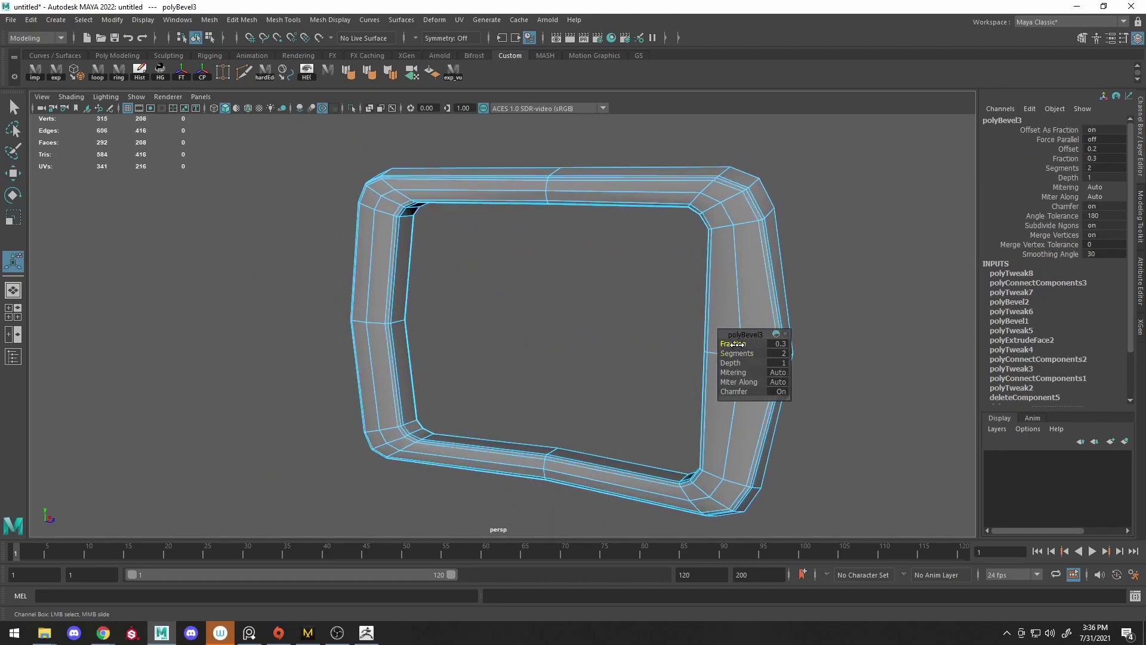
Connect the upper-right edges of the frame with a new edge loop
right_click_drag(743, 307, 770, 212)
left_click(776, 257)
scroll(654, 269, "down", 4)
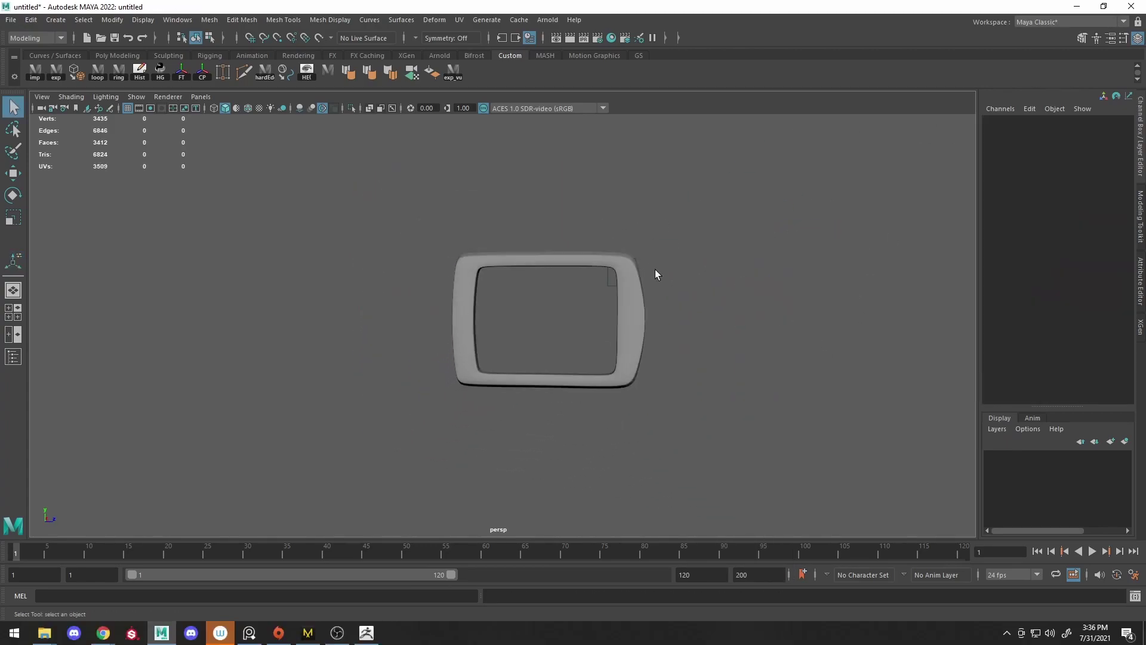
scroll(676, 352, "up", 4)
key("ctrl+z")
key("1")
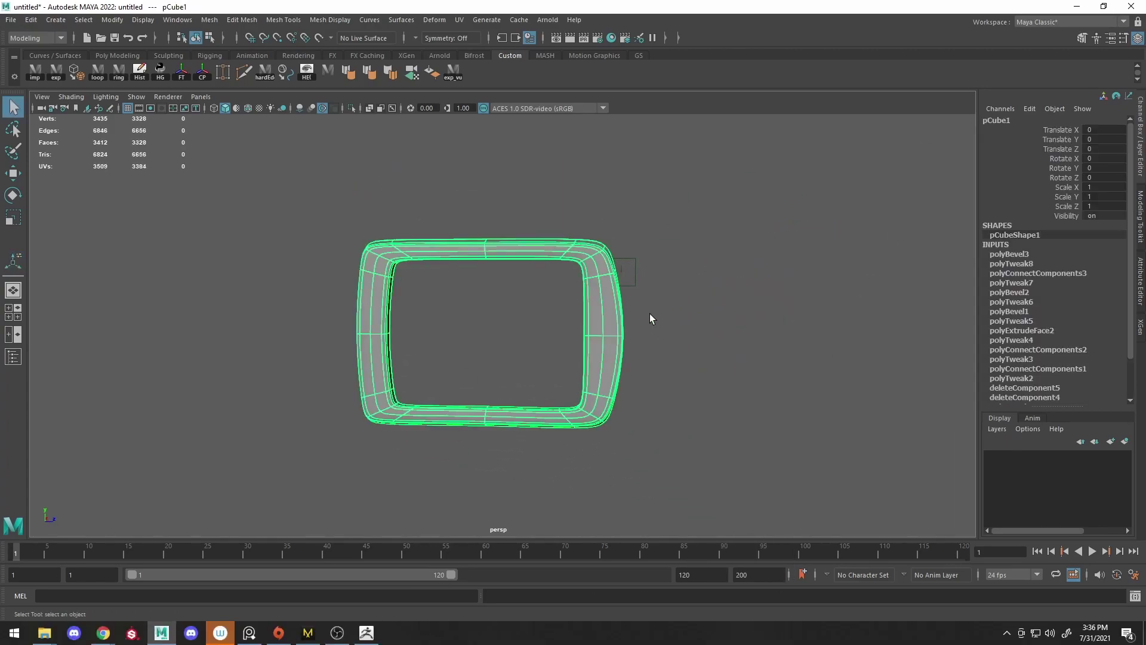
scroll(662, 305, "up", 1)
right_click_drag(671, 291, 550, 282)
left_click_drag(586, 262, 666, 317)
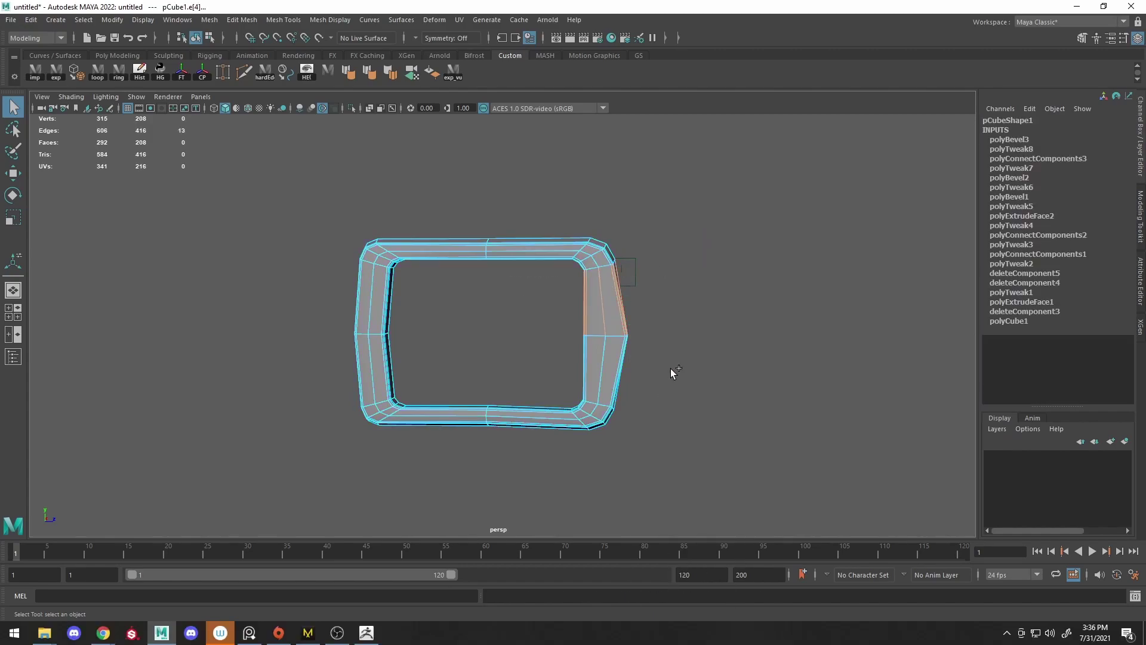
right_click_drag(608, 364, 606, 456, "shift")
right_click_drag(595, 525, 597, 535, "shift")
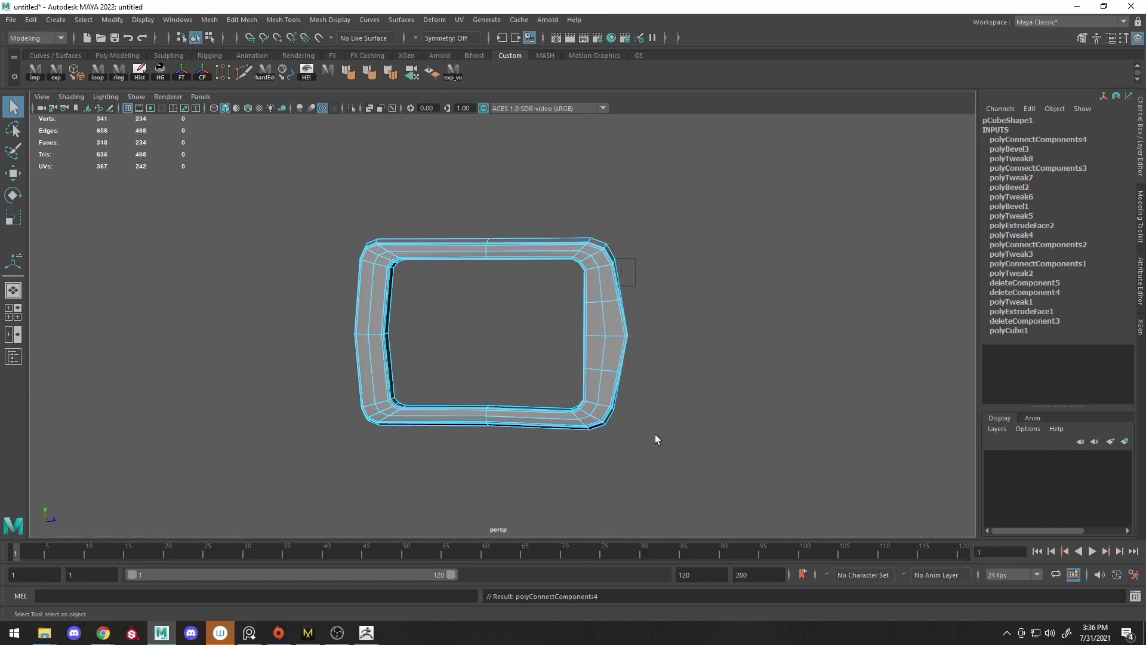
Push the right-side corner vertices outward along X to round that end
left_click_drag(654, 434, 670, 281, "alt")
left_click_drag(577, 321, 577, 323)
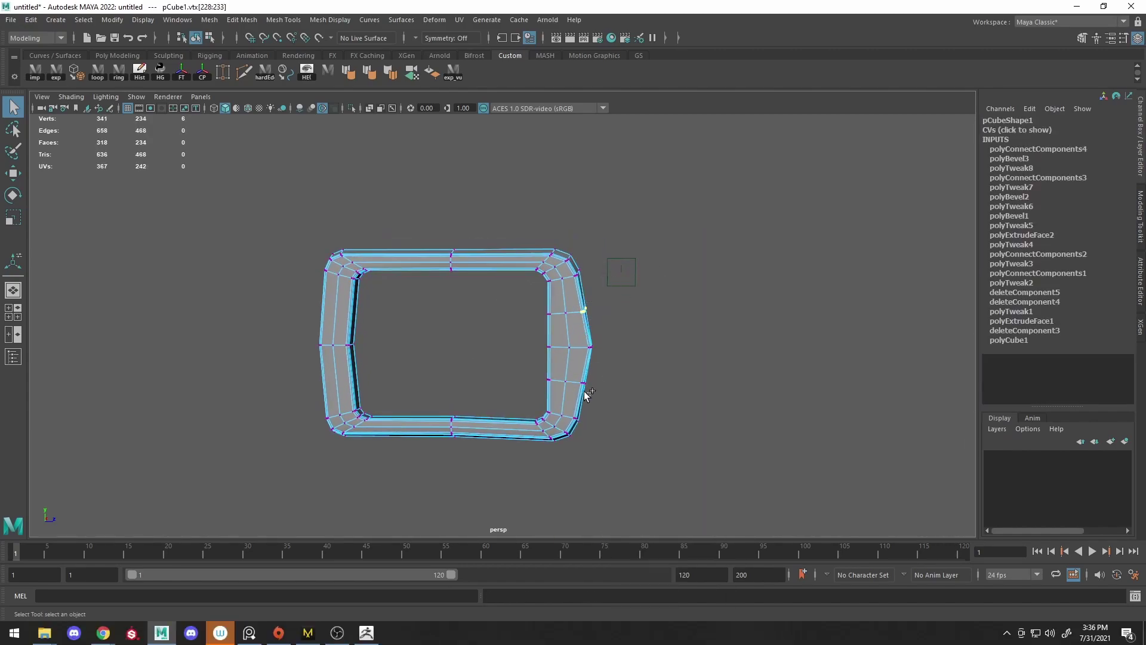
key("w")
key("3")
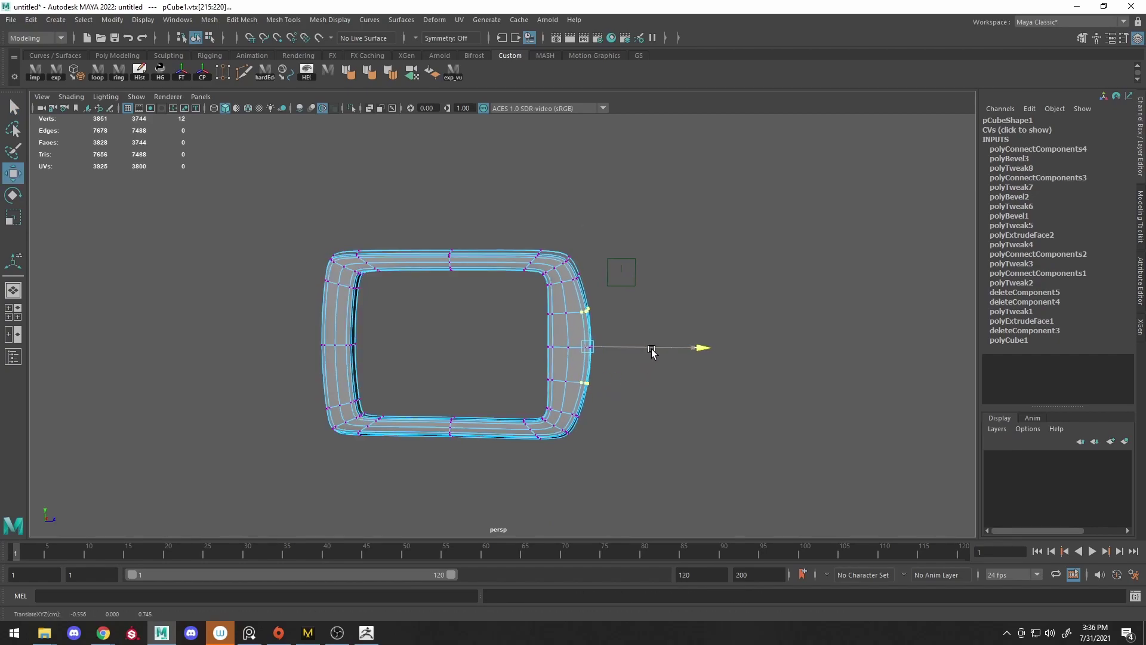
left_click_drag(652, 351, 588, 234, "alt")
left_click_drag(585, 233, 566, 265)
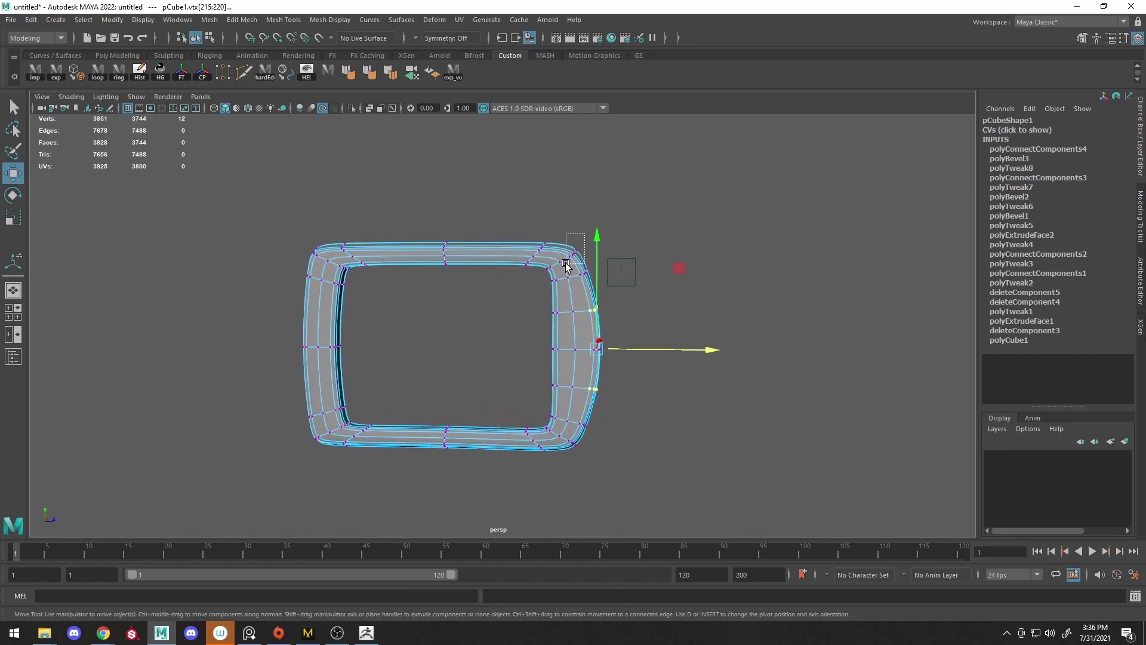
left_click_drag(565, 440, 565, 438, "shift")
left_click_drag(671, 351, 673, 353)
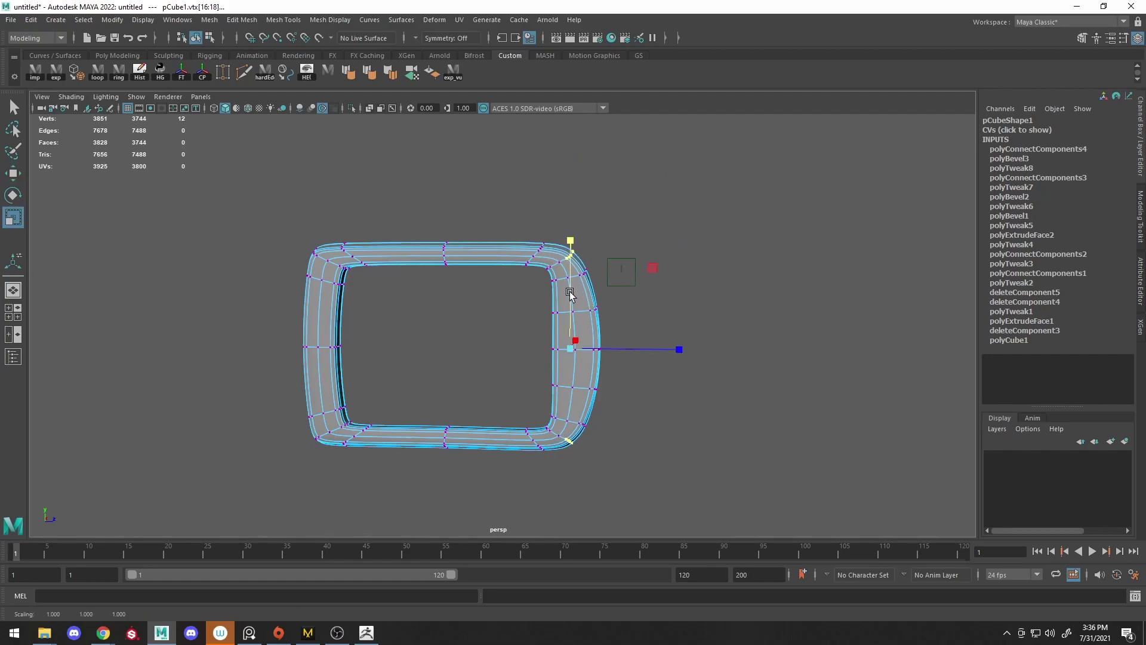
key("F8")
key("1")
Inspect the frame in smoothed preview from several angles
scroll(560, 251, "down", 5)
left_click_drag(560, 251, 481, 350, "alt")
key("e")
right_click_drag(472, 268, 496, 239)
key("3")
left_click(614, 319)
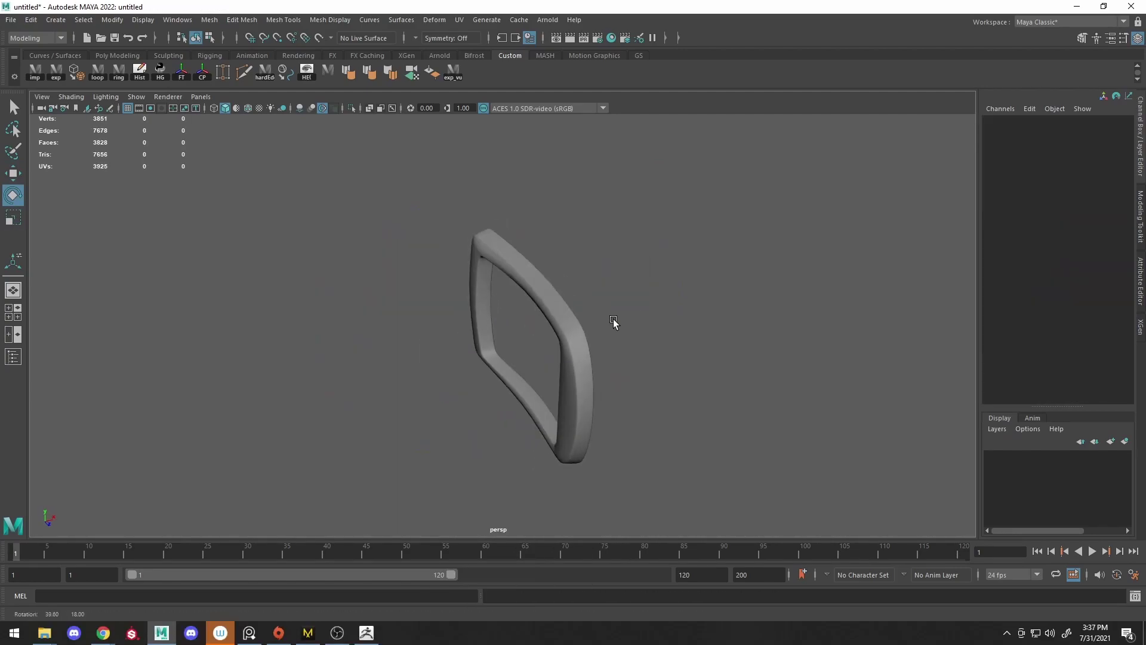
left_click_drag(614, 319, 601, 325, "alt")
left_click(641, 352)
key("1")
scroll(605, 317, "up", 5)
Select a block of frame vertices in the left side view
key("F8")
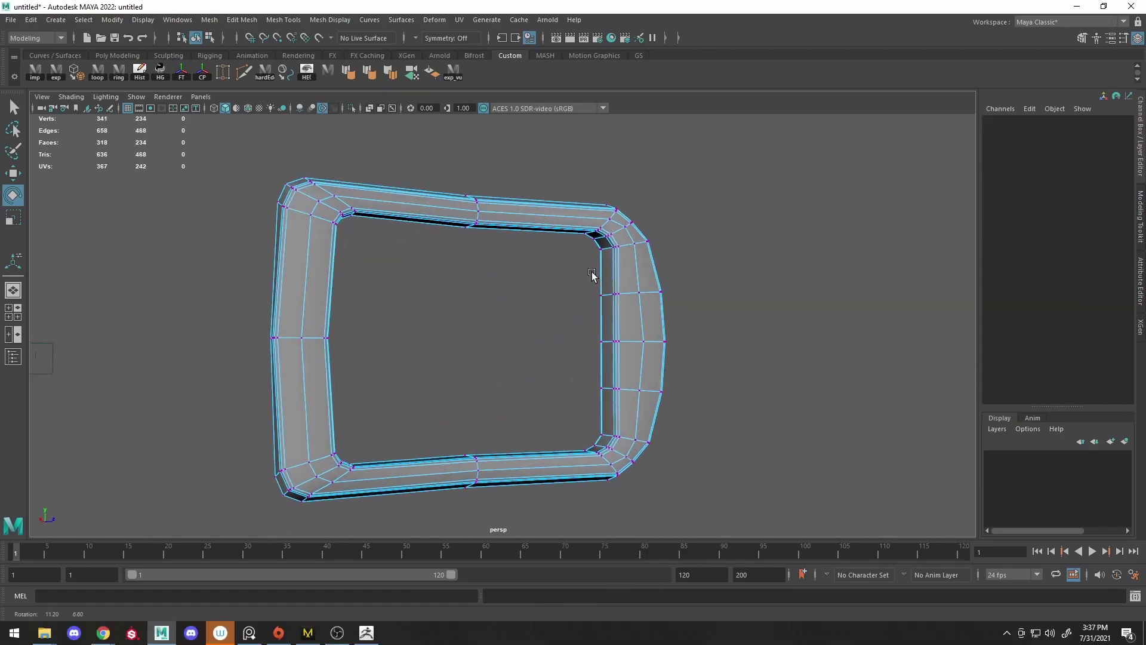
right_click_drag(622, 248, 604, 349)
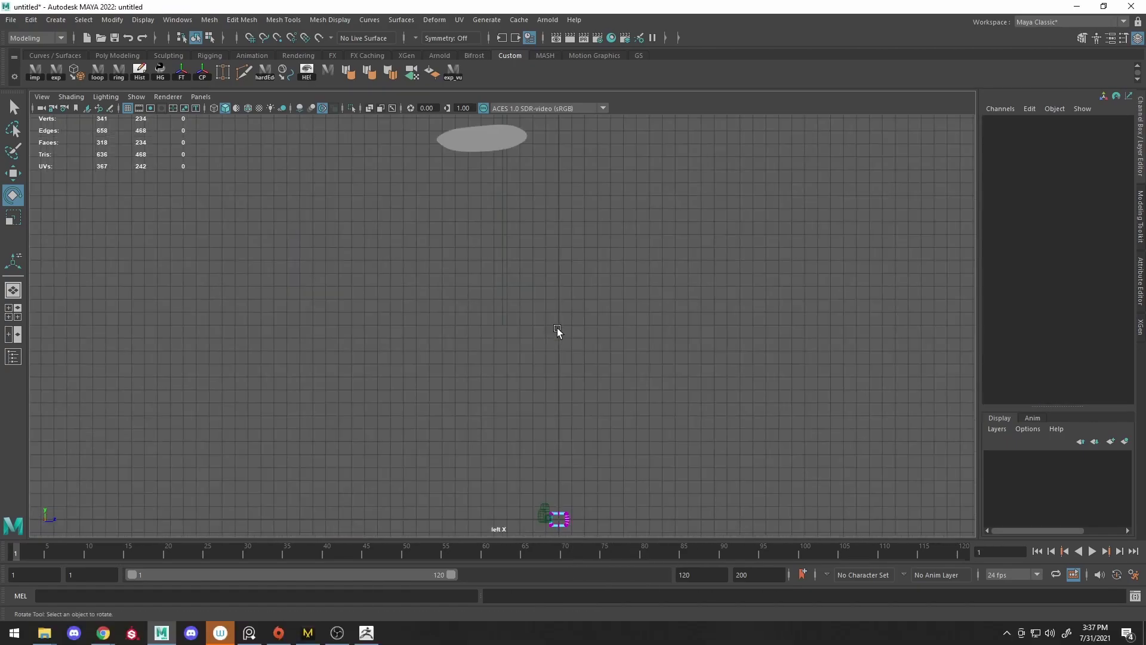
key("f")
scroll(606, 476, "down", 5)
key("w")
scroll(509, 396, "up", 2)
left_click(490, 303)
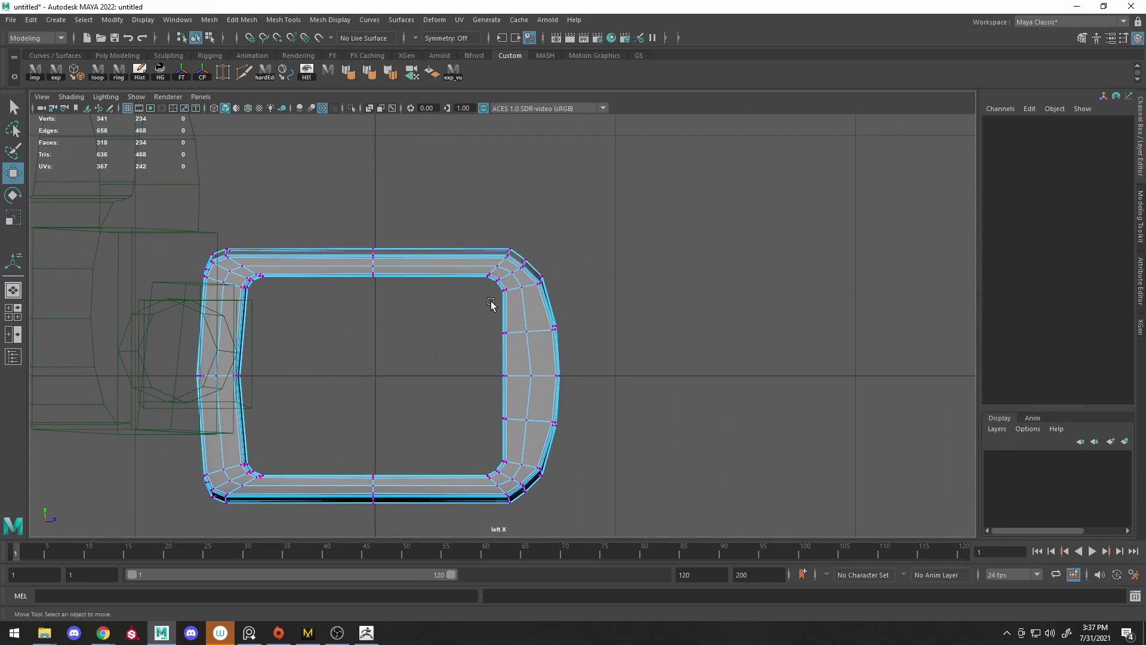
left_click_drag(515, 462, 515, 464)
key("space")
Apply Edit Edge Flow to the frame's edges and check the smoothed result
left_click_drag(589, 317, 563, 321, "alt")
right_click_drag(645, 295, 665, 263)
right_click_drag(632, 250, 678, 440, "shift")
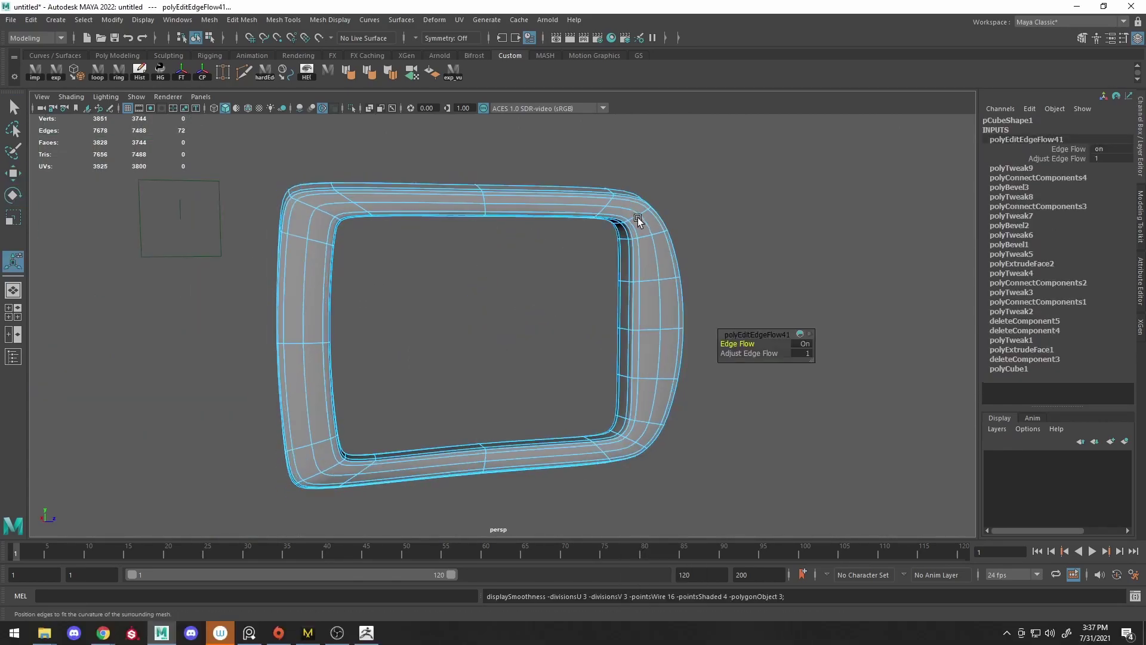
left_click(776, 179)
right_click_drag(638, 217, 584, 179, "alt")
left_click_drag(583, 179, 698, 292, "alt")
key("ctrl+z")
Select a group of frame vertices and move them along X
key("F9")
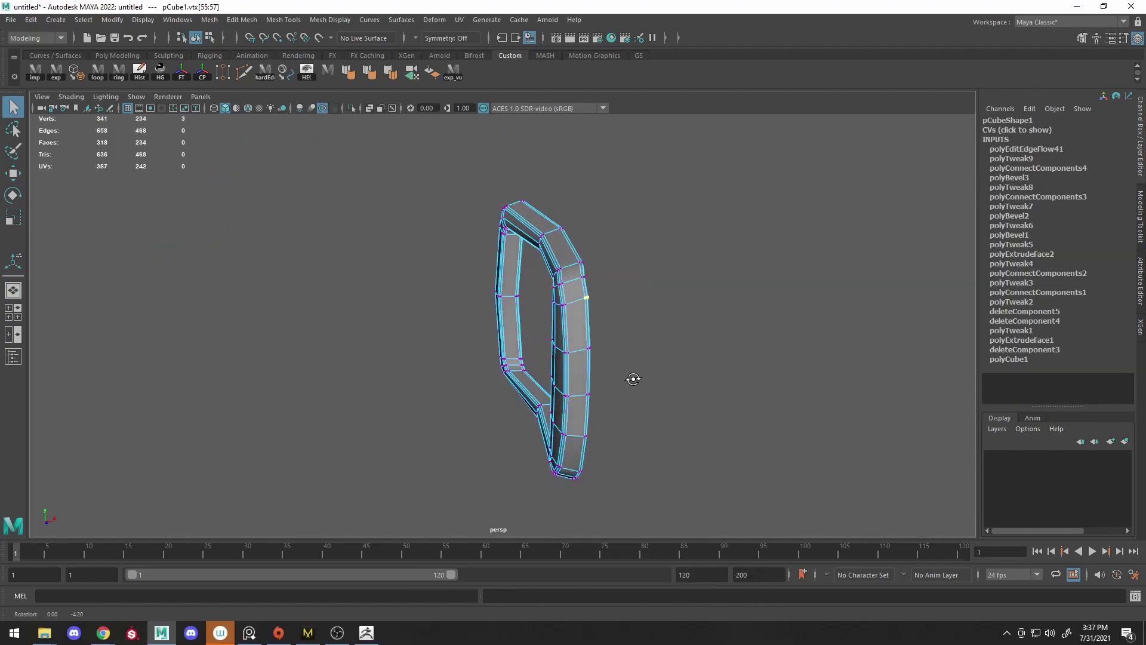
left_click_drag(627, 383, 595, 417)
key("F8")
left_click_drag(618, 273, 573, 396, "alt")
key("w")
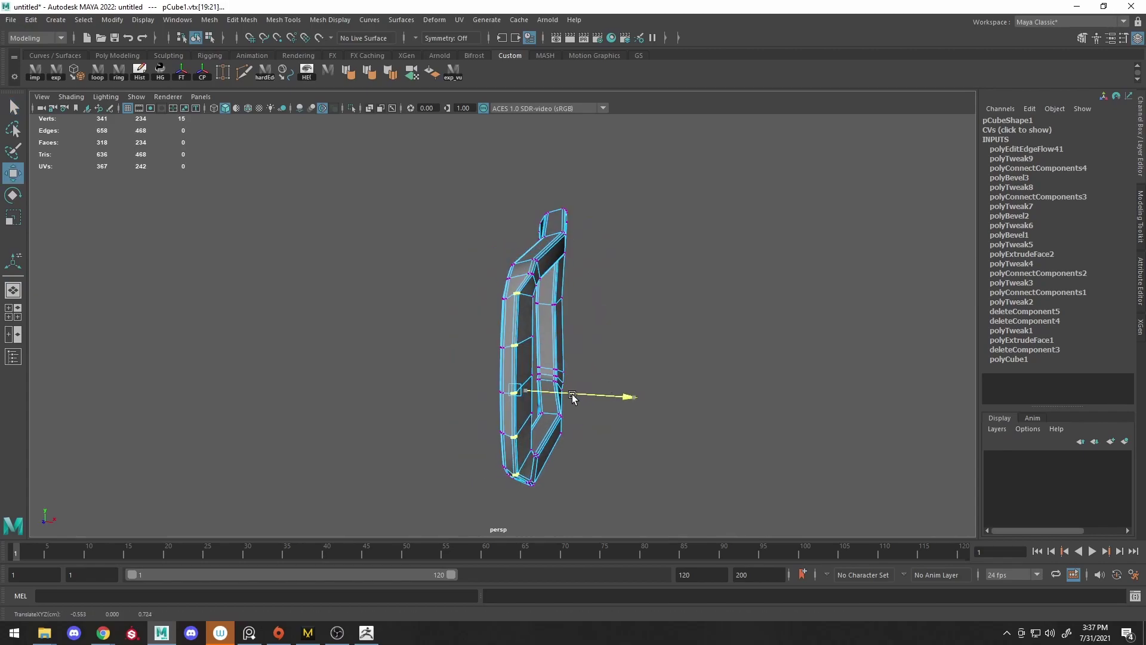
key("3")
left_click(654, 285)
left_click_drag(654, 286, 731, 317, "alt")
key("ctrl+z")
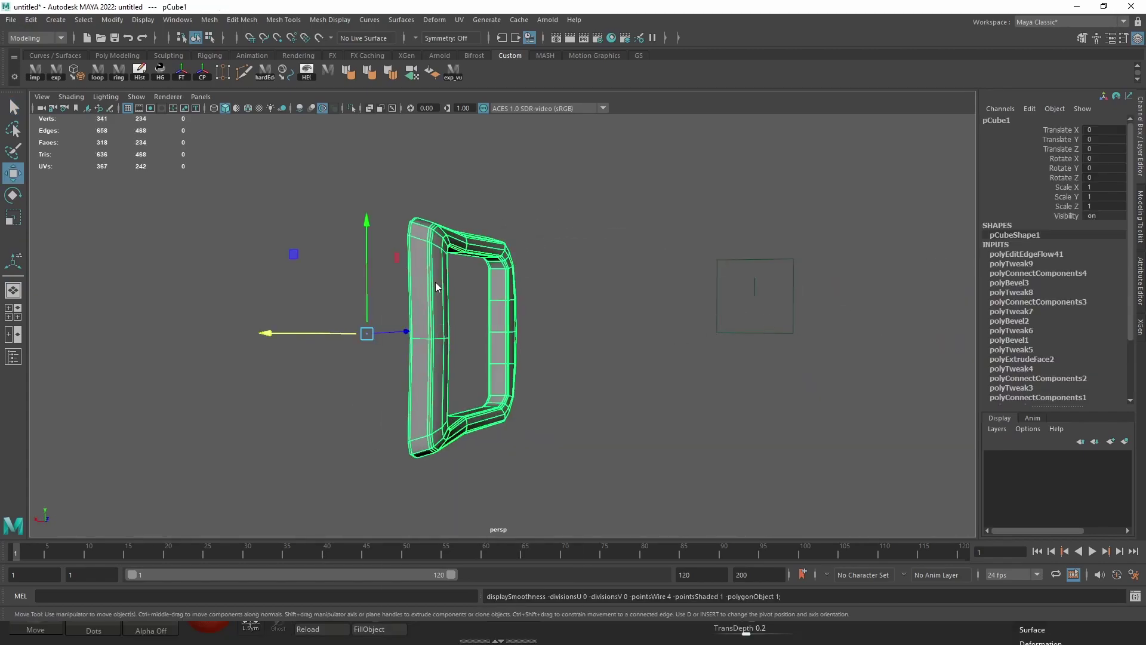
key("1")
key("F9")
Insert a new edge loop into the frame
left_click_drag(492, 302, 471, 334, "alt")
left_click_drag(471, 334, 453, 238)
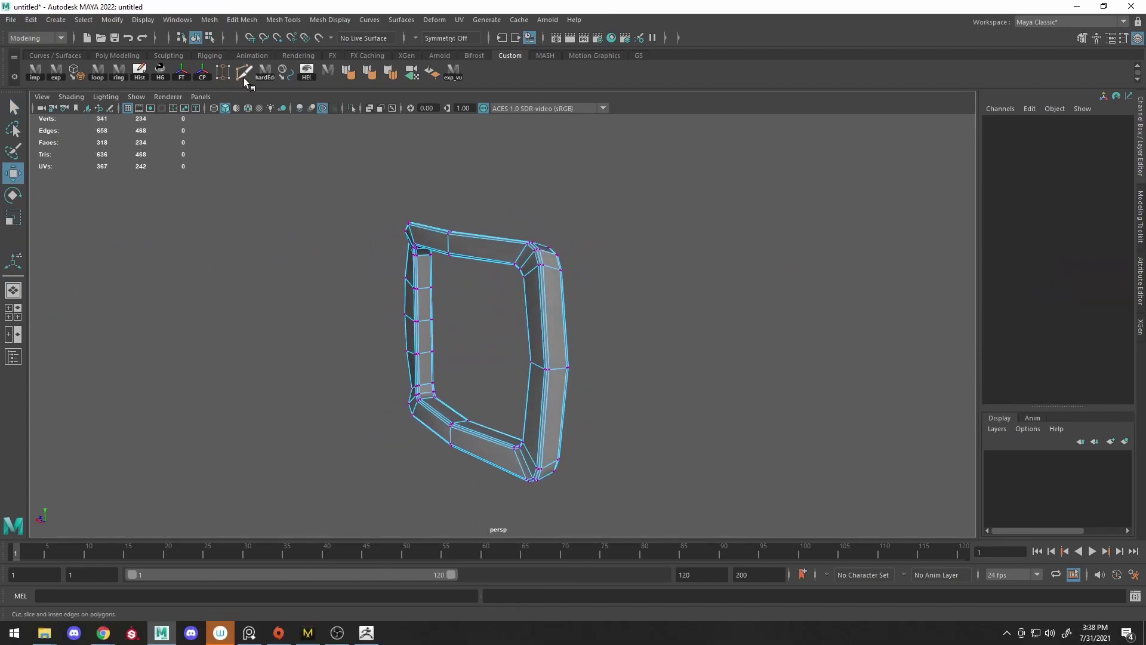
left_click_drag(512, 315, 507, 322, "alt")
left_click(507, 322)
right_click_drag(507, 323, 545, 528, "shift")
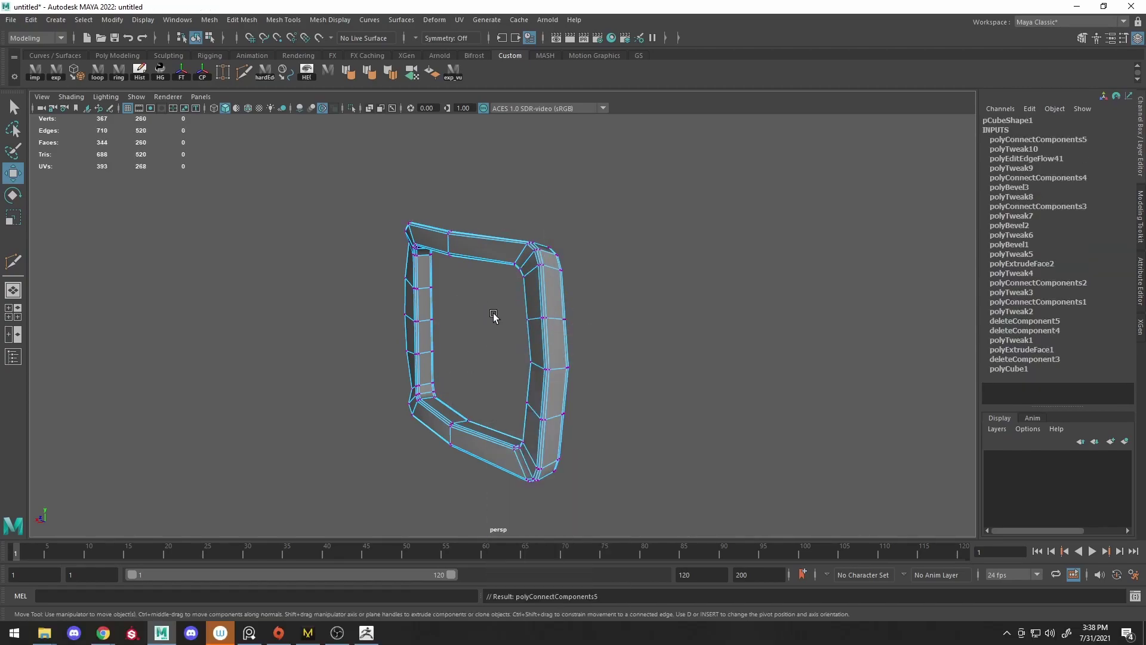
mouse_move(521, 432)
left_mouse_down("alt")
mouse_move(414, 396)
mouse_move(645, 394)
mouse_move(498, 441)
mouse_move(503, 422)
mouse_move(455, 297)
left_mouse_up("alt")
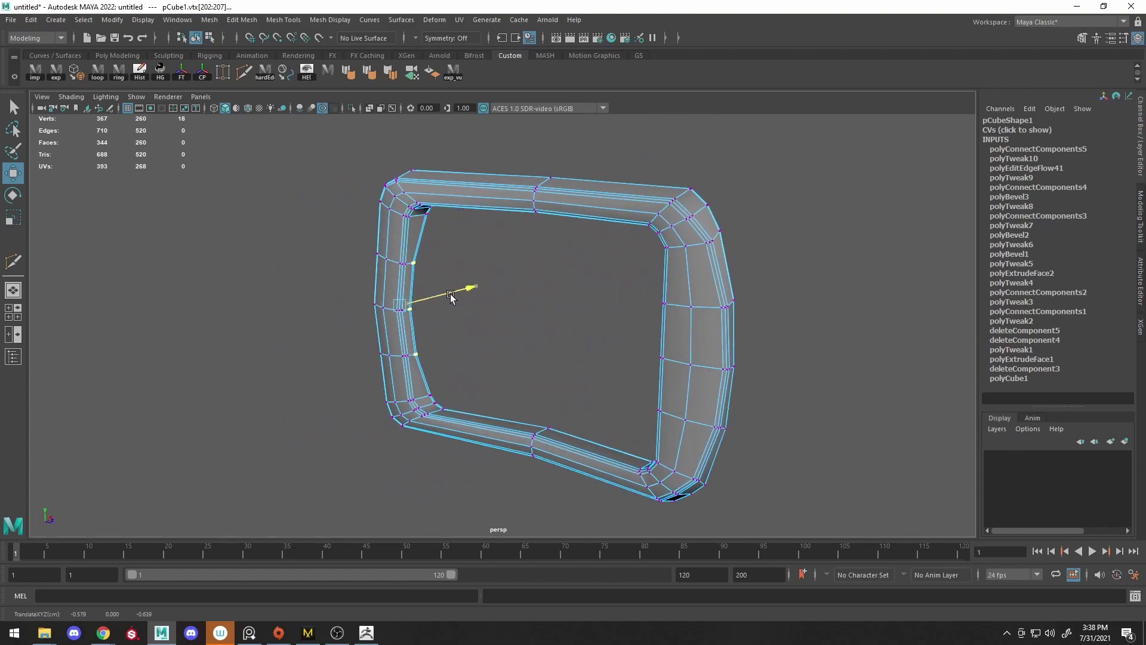
key("F8")
key("3")
left_click(540, 258)
Select a full edge loop of the frame for the next bevel
left_click_drag(539, 259, 645, 356, "alt")
left_click(471, 346)
key("F8")
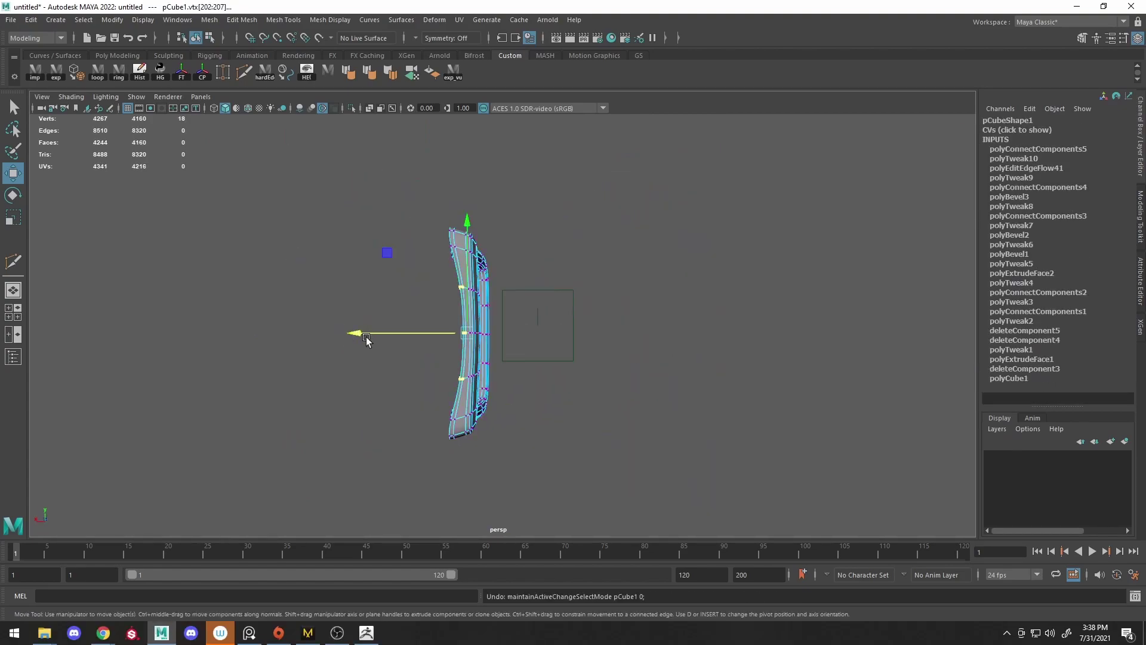
key("F8")
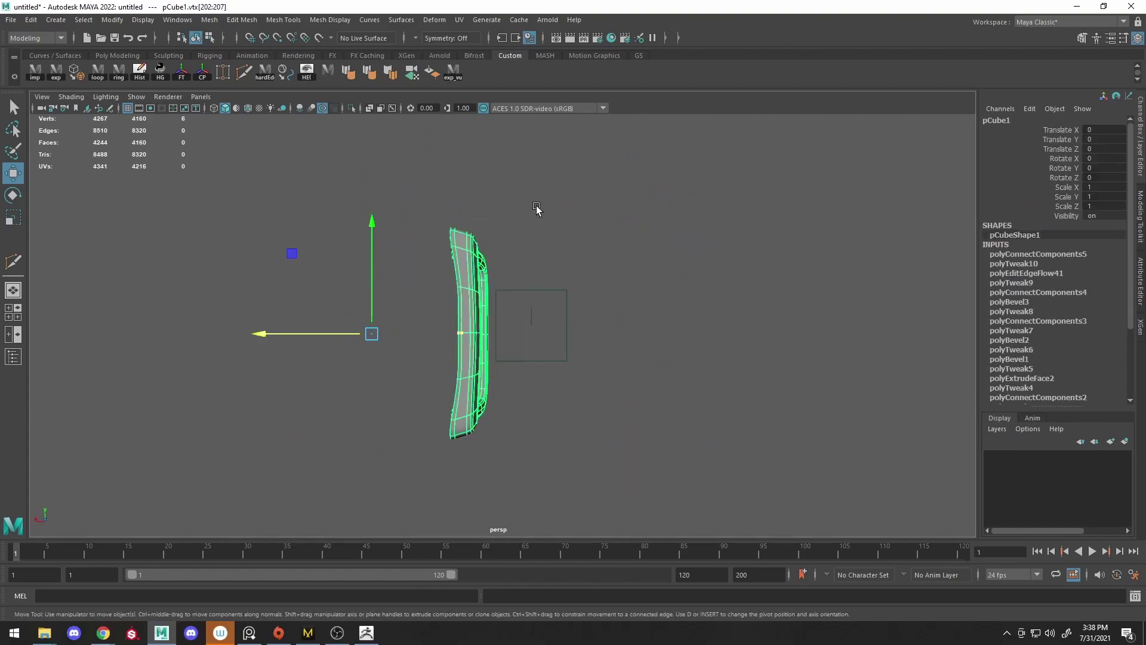
left_click(346, 340)
left_click_drag(345, 341, 503, 386, "alt")
left_click(507, 391)
left_click(525, 360)
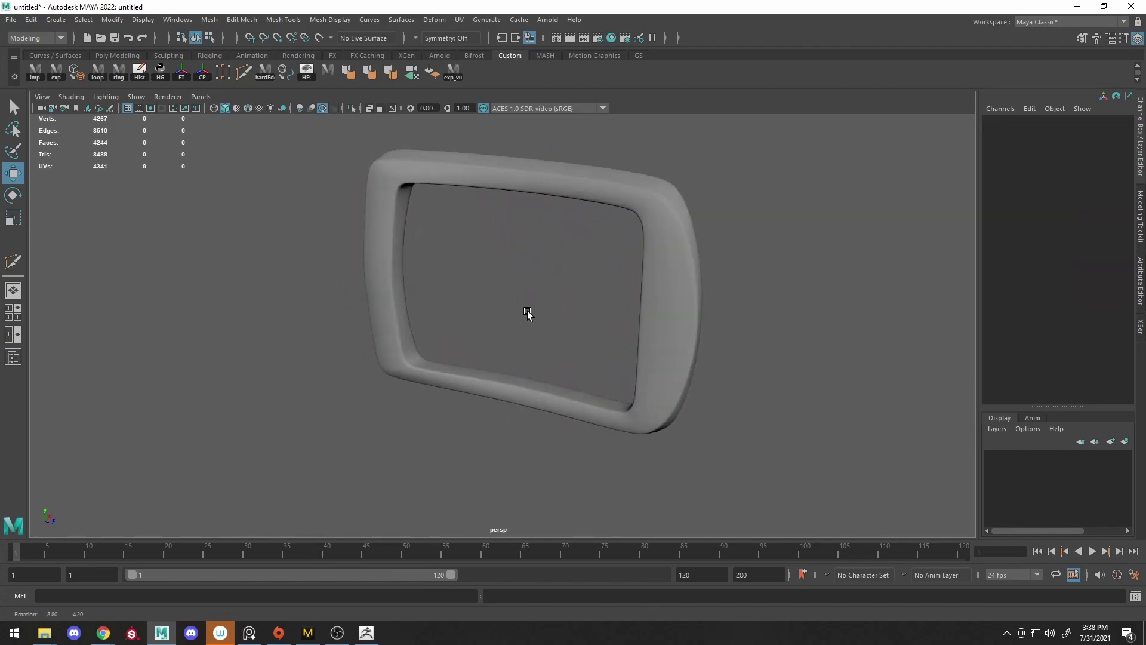
left_click_drag(527, 310, 536, 312, "alt")
right_click_drag(535, 312, 380, 226)
scroll(348, 204, "up", 3)
double_click(344, 222)
Bevel the selected frame edge loop with two segments and view the frame straight on
scroll(725, 349, "down", 3)
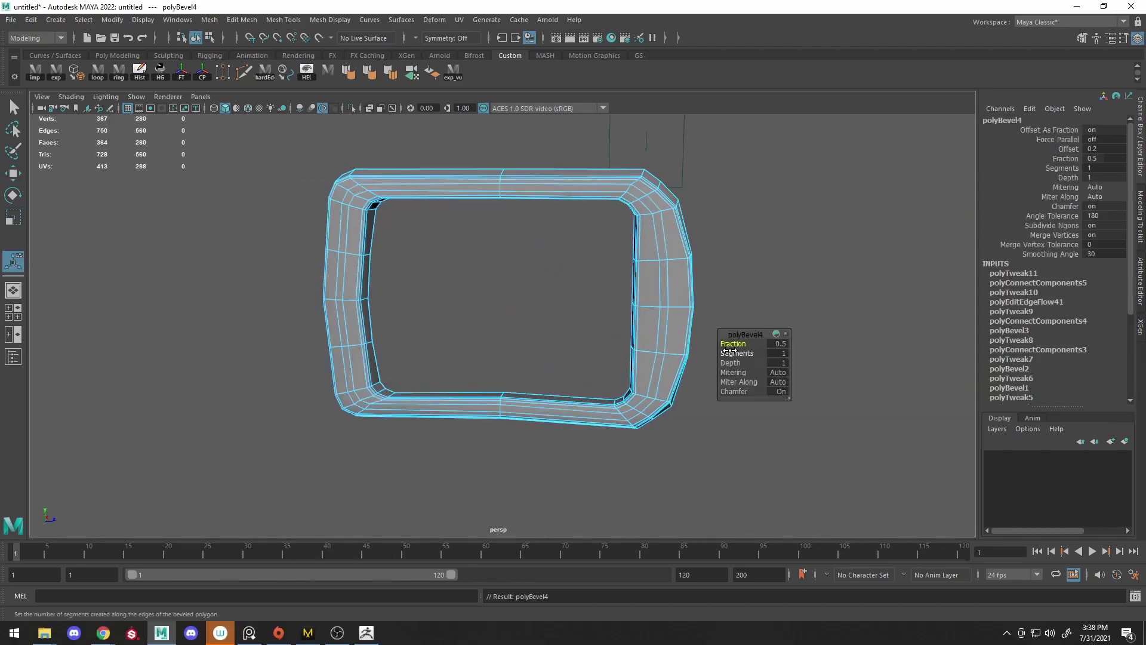
left_click_drag(725, 349, 722, 264, "alt")
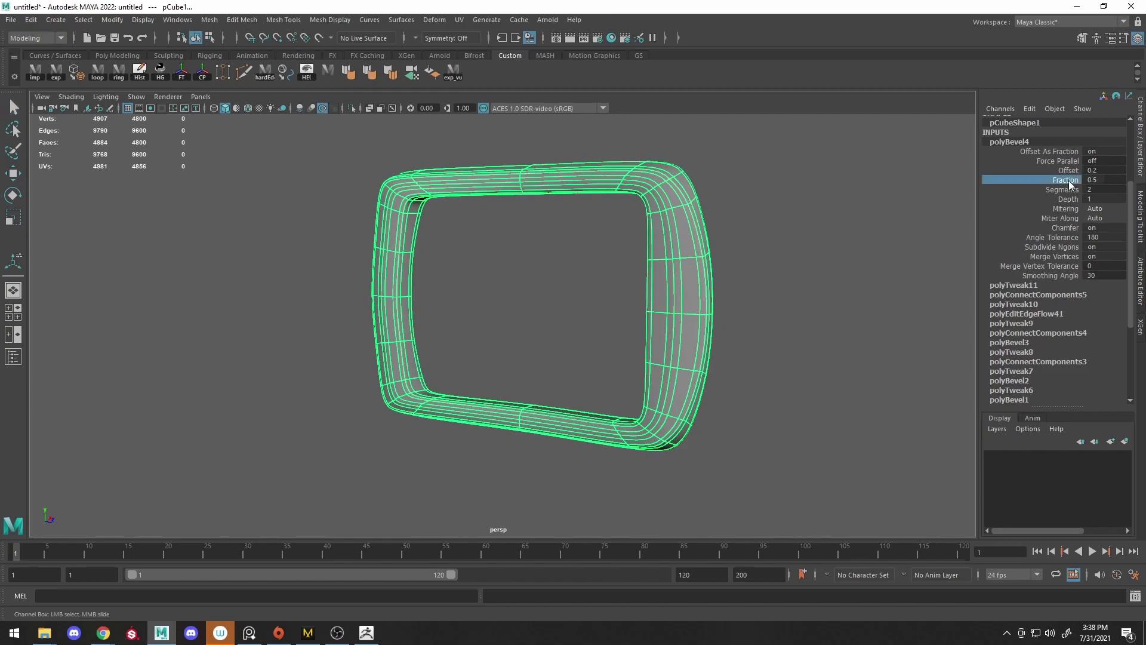
left_click(895, 251)
left_click_drag(896, 251, 597, 269, "alt")
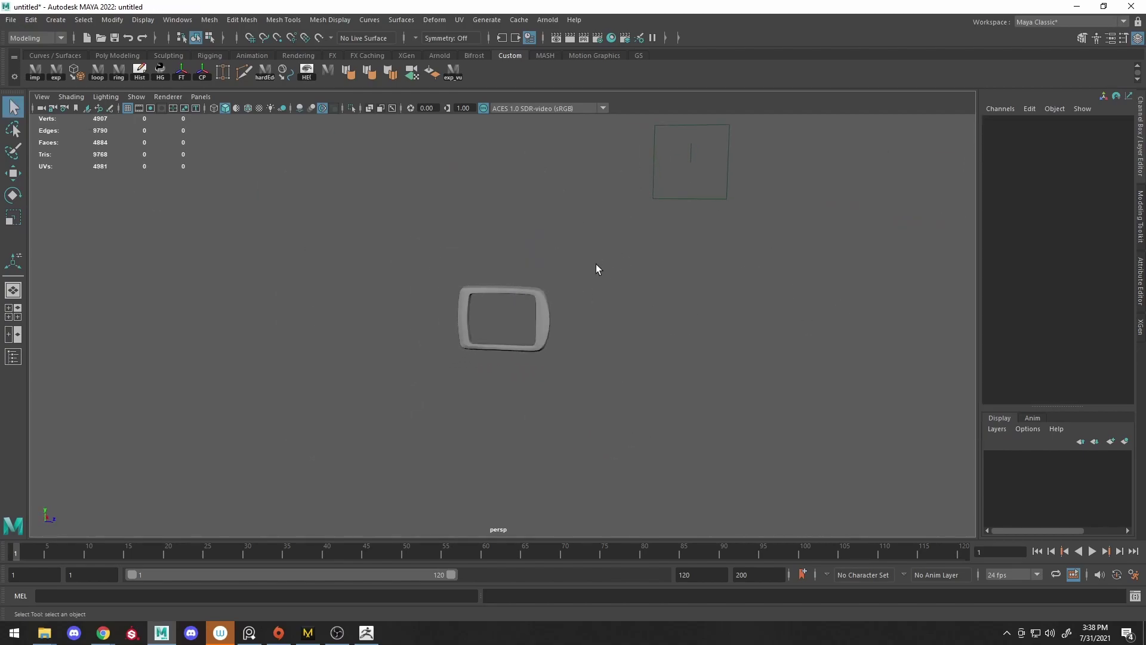
right_click_drag(597, 269, 624, 375, "alt")
Select the frame's left-side vertices, then return to object mode and preview it smoothed
left_click(586, 312)
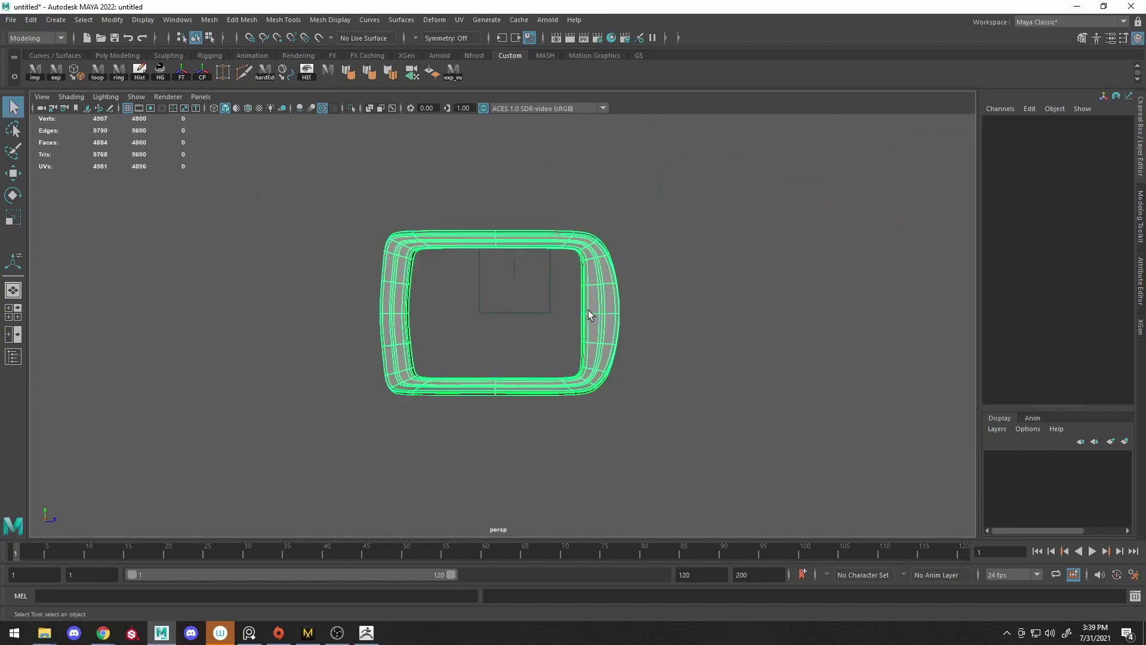
key("F9")
left_click_drag(495, 239, 525, 346)
key("w")
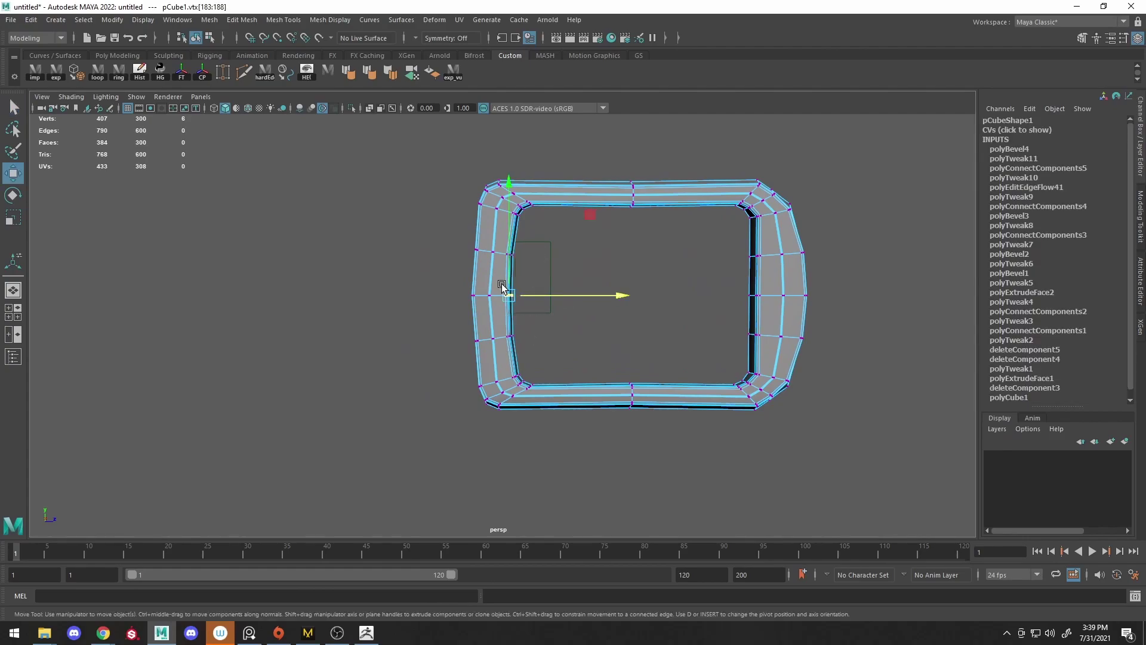
right_click(501, 287)
left_click(760, 327)
key("3")
right_click_drag(760, 328, 601, 279, "alt")
left_click_drag(601, 279, 560, 338, "alt")
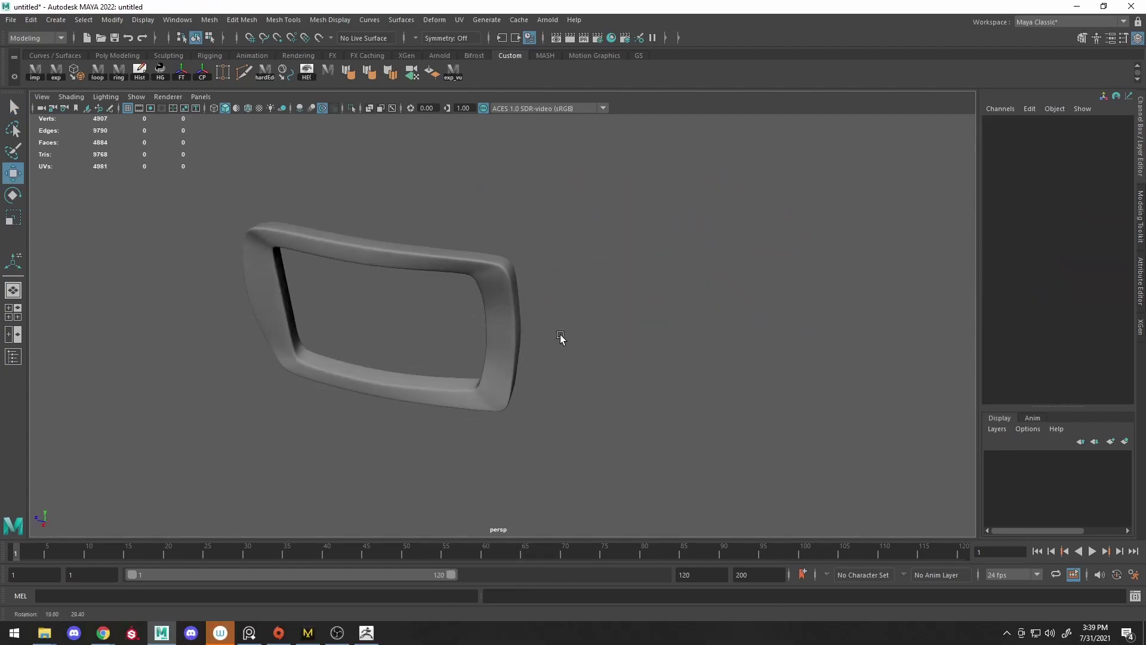
Bevel the frame's right-corner edges with two segments and deselect the frame
left_click(516, 281)
key("1")
key("f")
key("F10")
left_click(512, 177)
left_click(507, 434, "shift")
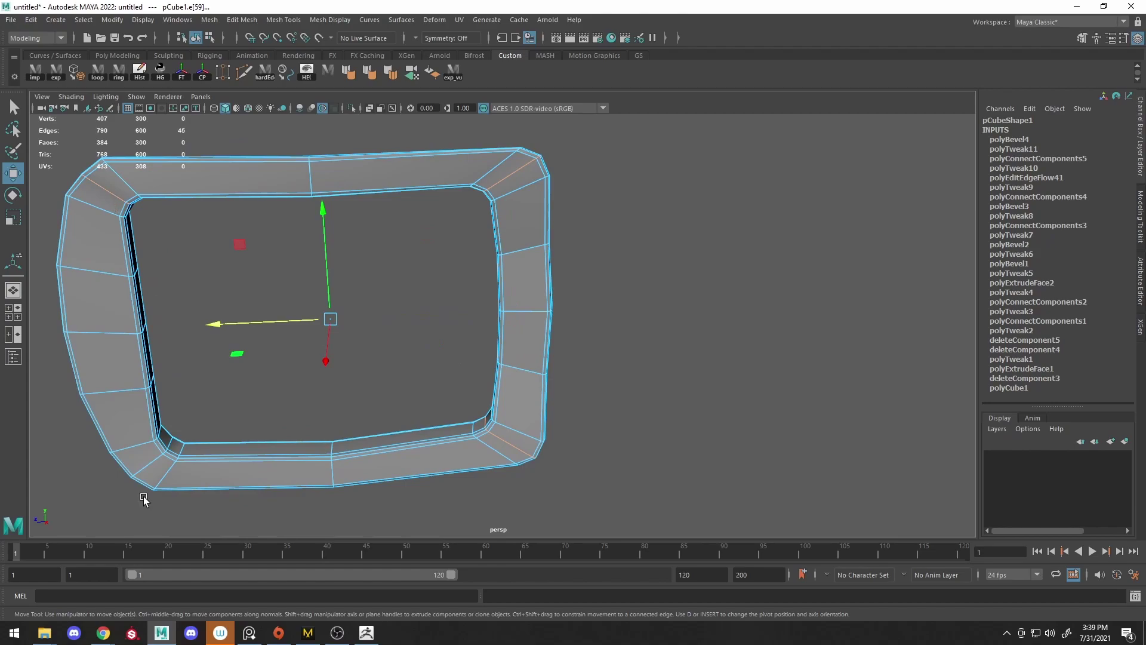
left_click_drag(144, 500, 557, 225, "alt")
right_click_drag(558, 225, 614, 225, "shift")
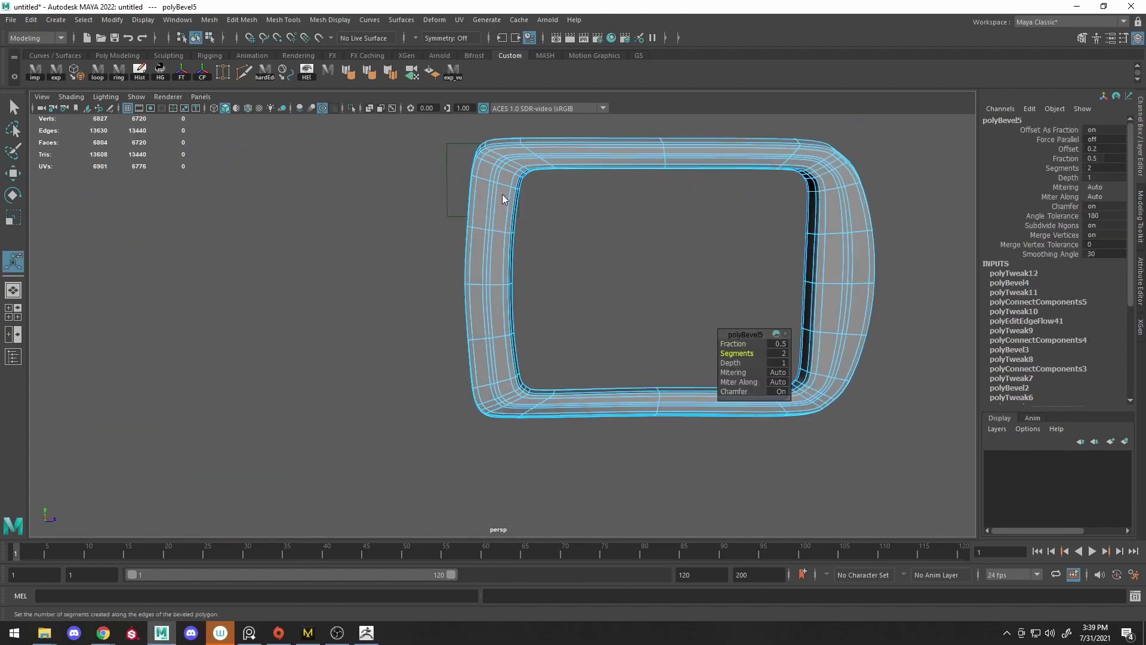
key("q")
left_click(673, 228)
Check the bevelled frame in smooth preview (3), then return it to unsmoothed display (1)
left_click_drag(673, 228, 618, 300, "alt")
left_click(619, 300)
key("3")
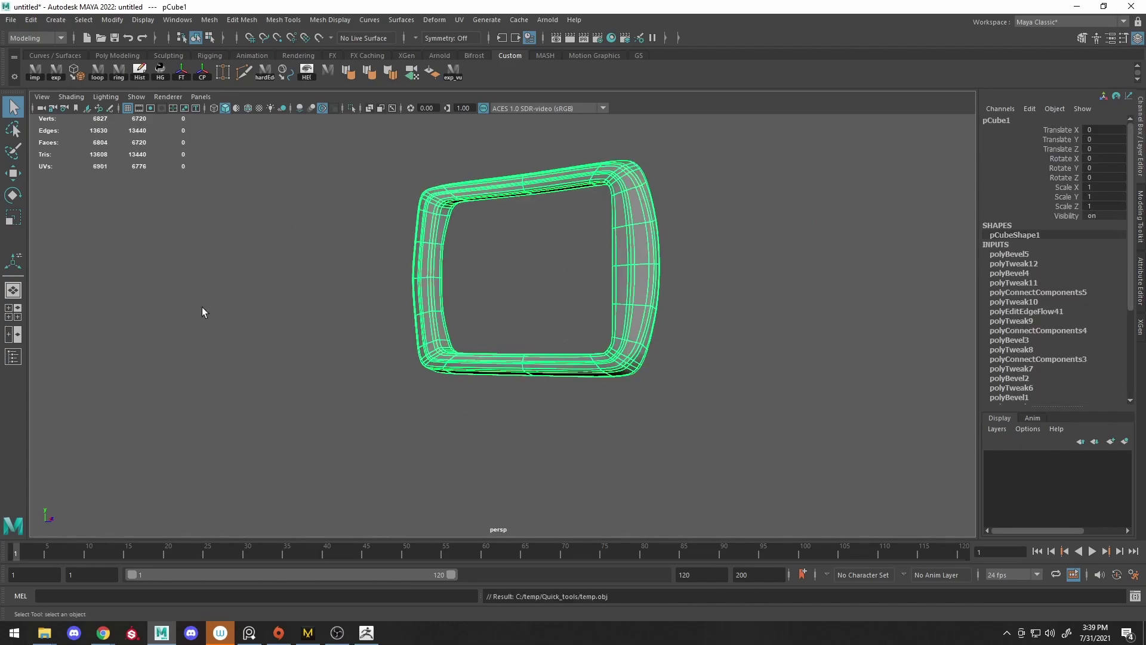
key("1")
left_click_drag(203, 312, 429, 460, "alt")
right_click_drag(430, 460, 302, 248, "alt")
In ZBrush, select the imported temp frame and check it with Solo on and off
left_click_drag(302, 249, 304, 524, "alt")
left_click(367, 632)
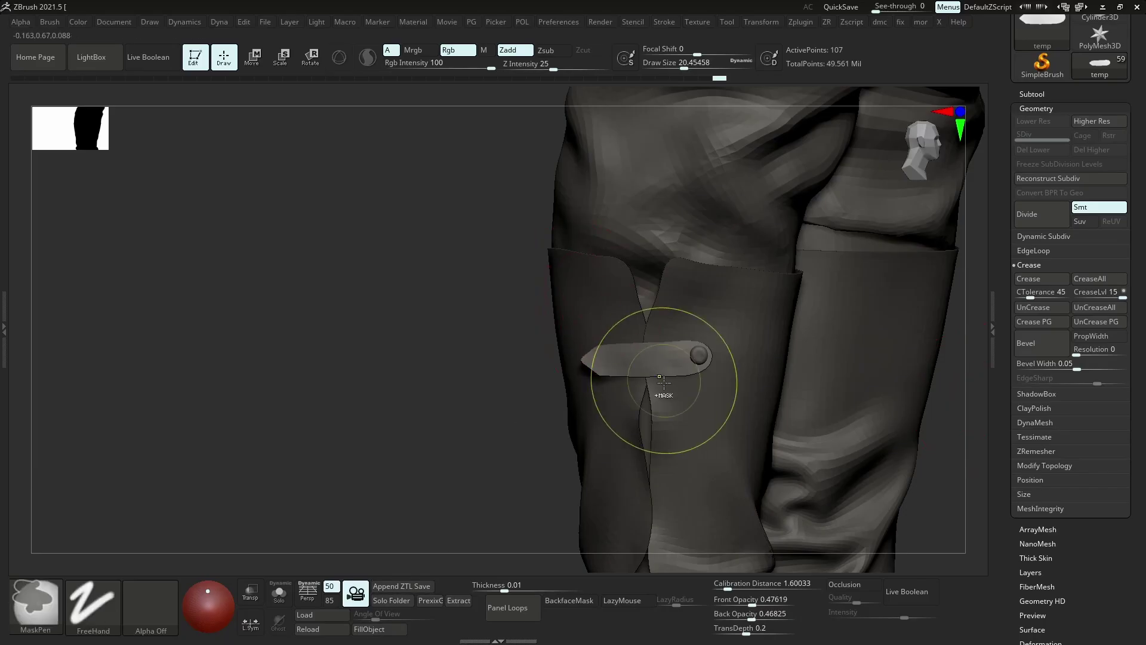
left_click(688, 389, "alt")
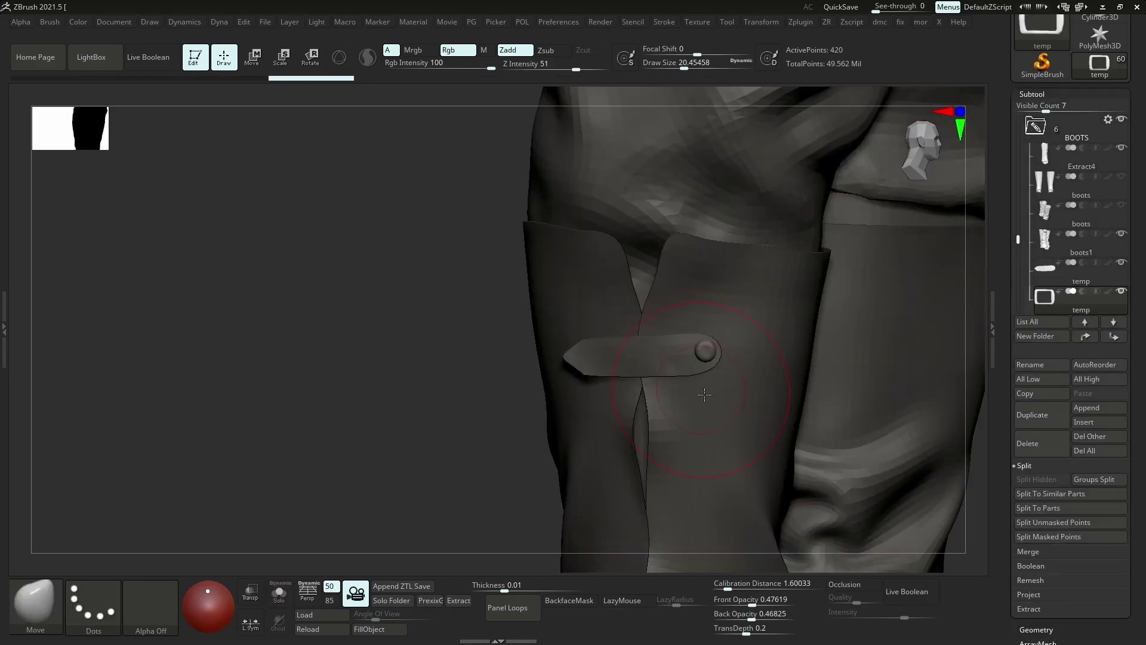
left_click(766, 442)
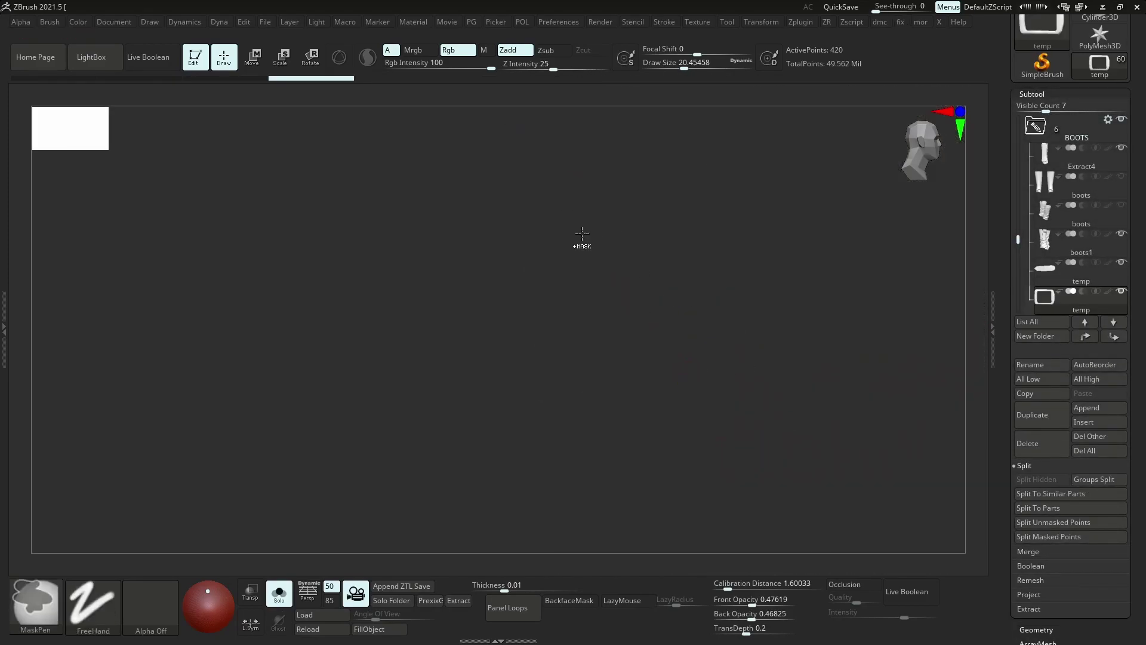
left_click(635, 419)
Move and scale the temp frame down onto the boot strap with the transpose gizmo
key("w")
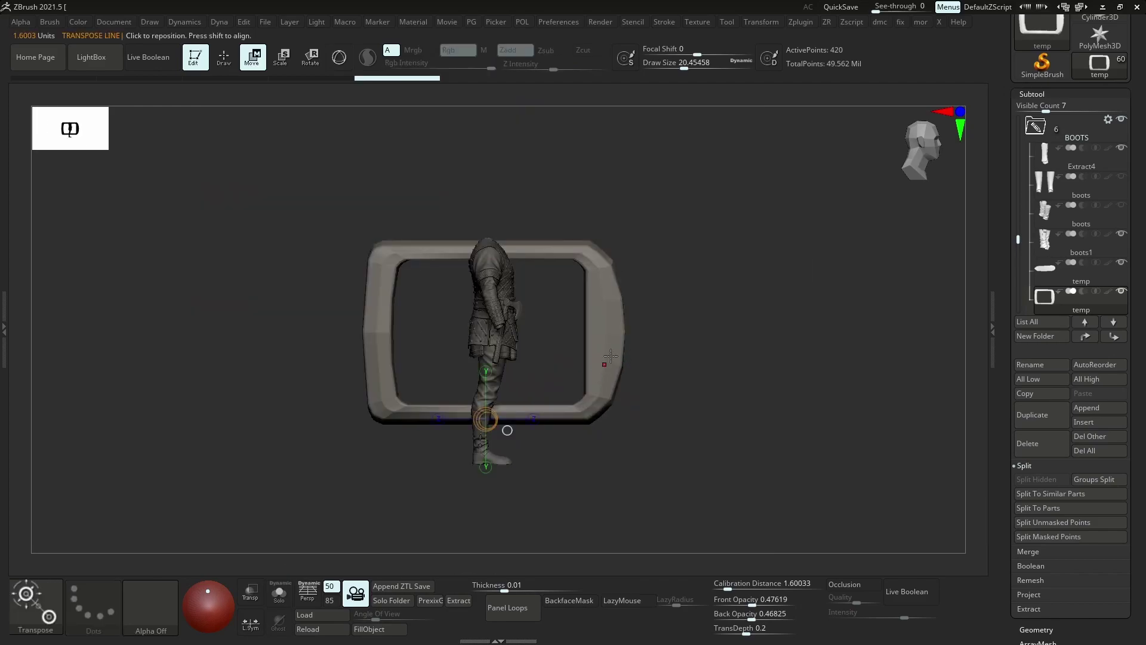
key("y")
left_click(494, 334, "ctrl+shift")
right_click_drag(495, 364, 525, 417, "ctrl")
left_click_drag(534, 412, 402, 518)
right_click_drag(440, 463, 408, 444)
left_click_drag(408, 445, 469, 270)
right_click_drag(469, 269, 418, 453, "ctrl")
left_click_drag(409, 456, 418, 418)
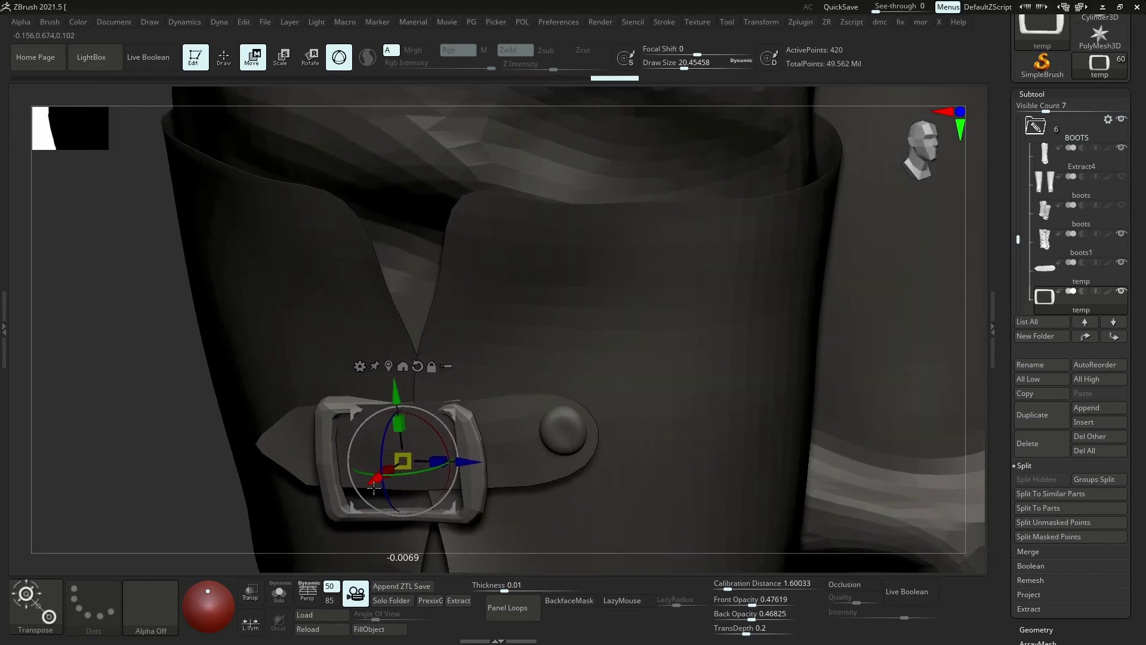
right_click_drag(417, 417, 477, 442)
left_click_drag(480, 443, 412, 454)
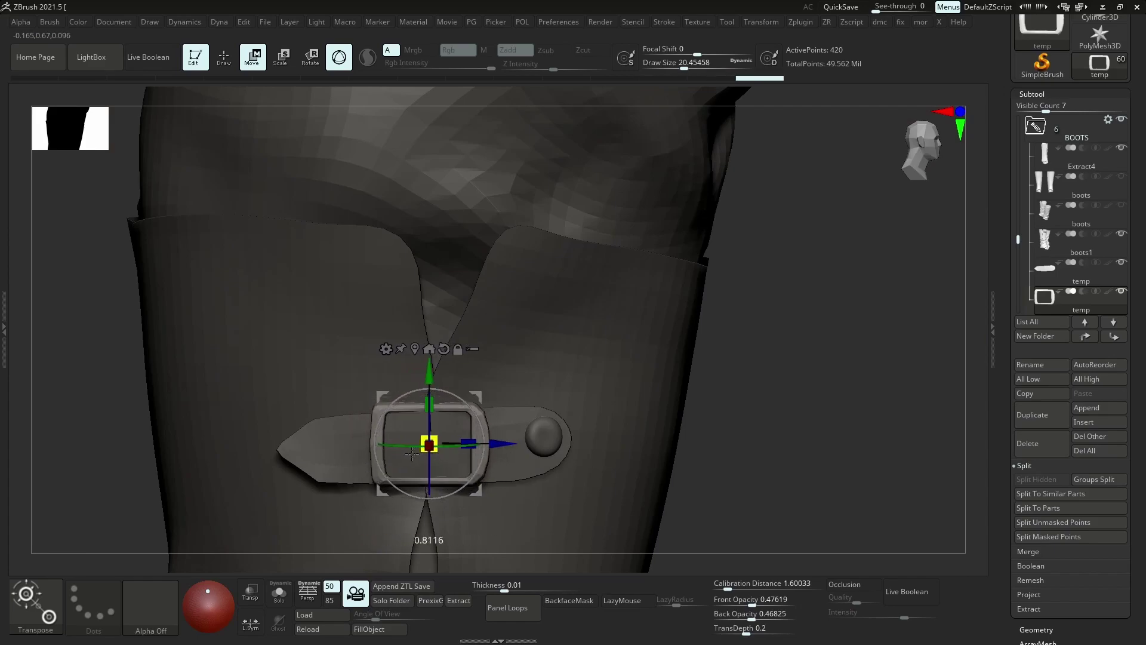
Select the strap and the round stud in turn and return to sculpting
left_click(516, 459, "alt")
key("q")
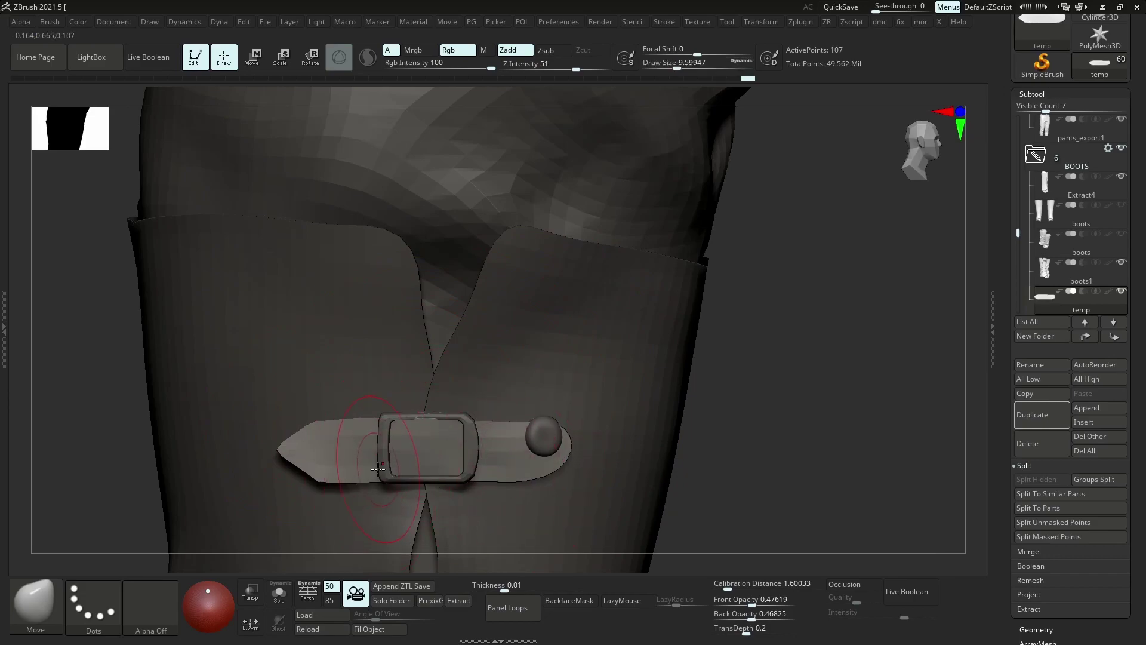
right_click_drag(516, 480, 479, 348)
left_click(541, 365, "alt")
mouse_move(541, 366)
right_mouse_down()
mouse_move(394, 373)
mouse_move(387, 394)
right_mouse_up()
left_click(387, 375, "alt")
Check the strap's wireframe in Solo, then enlarge the buckle frame slightly
key("b")
key("s")
key("t")
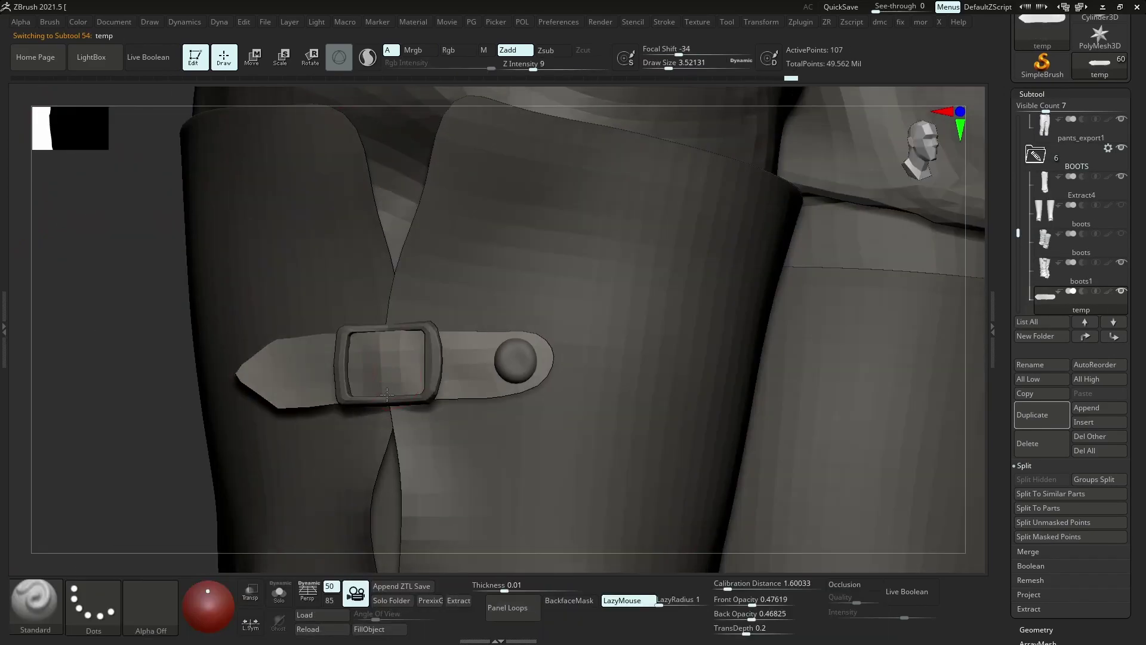
key("shift+f")
key("alt+s")
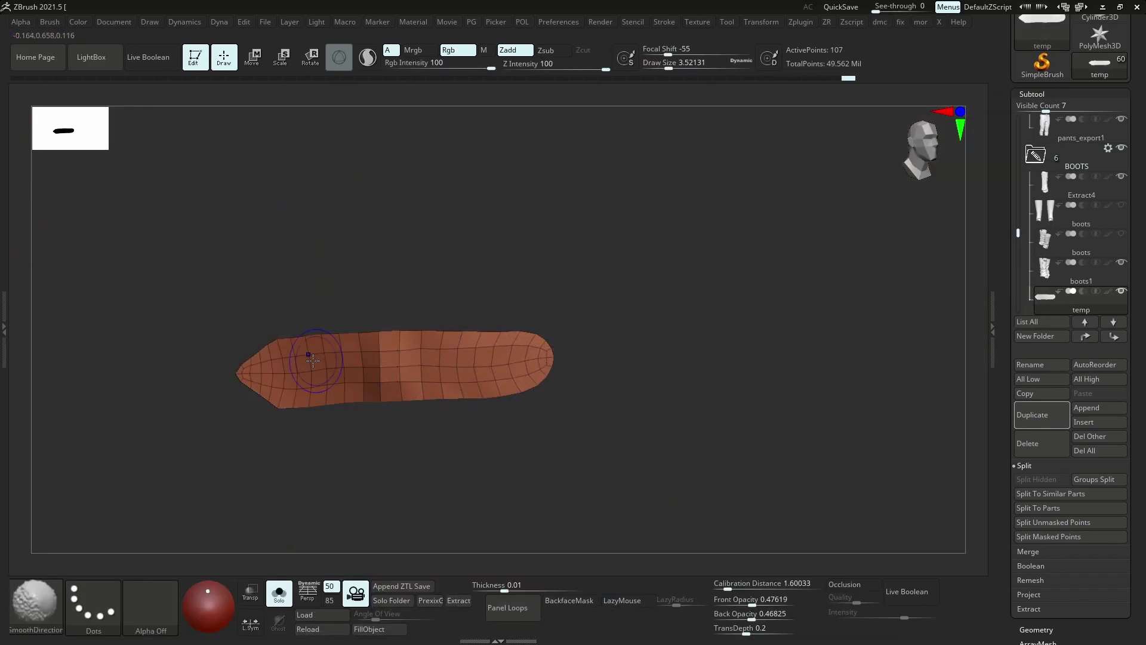
key("shift+f")
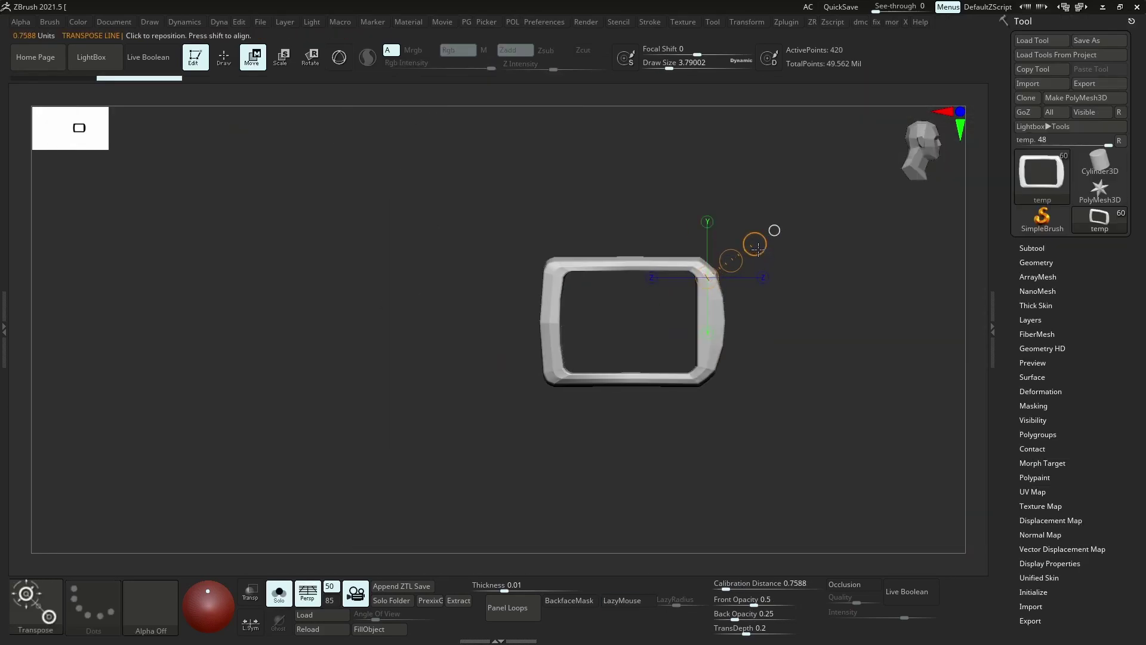
key("alt+s")
left_click_drag(759, 251, 755, 244)
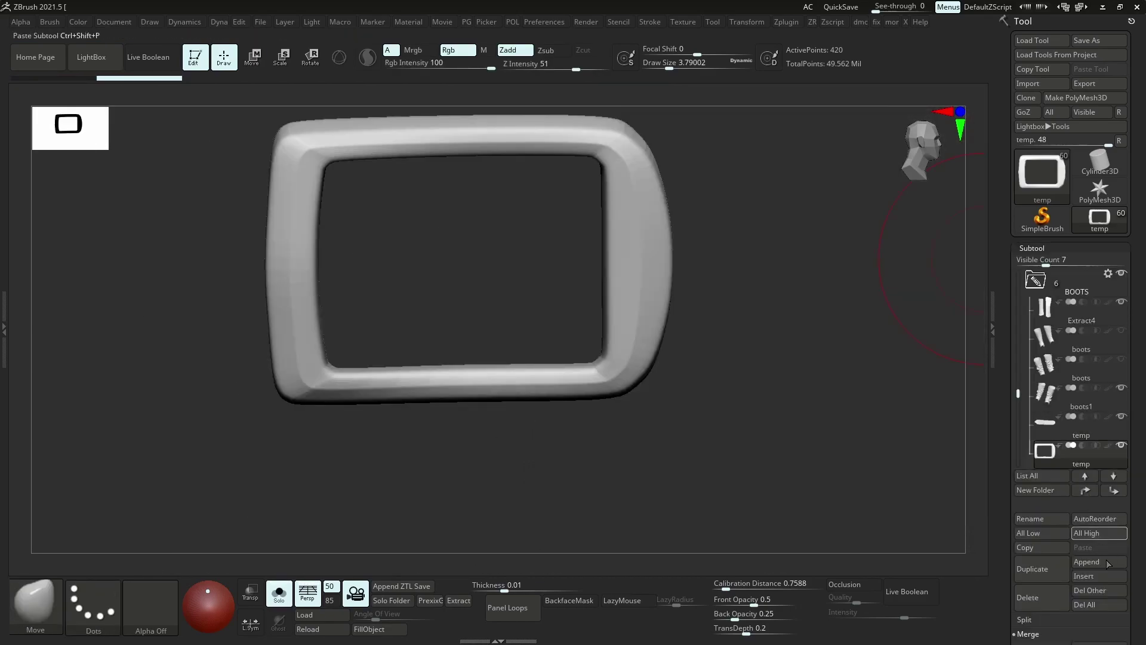
left_click(1041, 173)
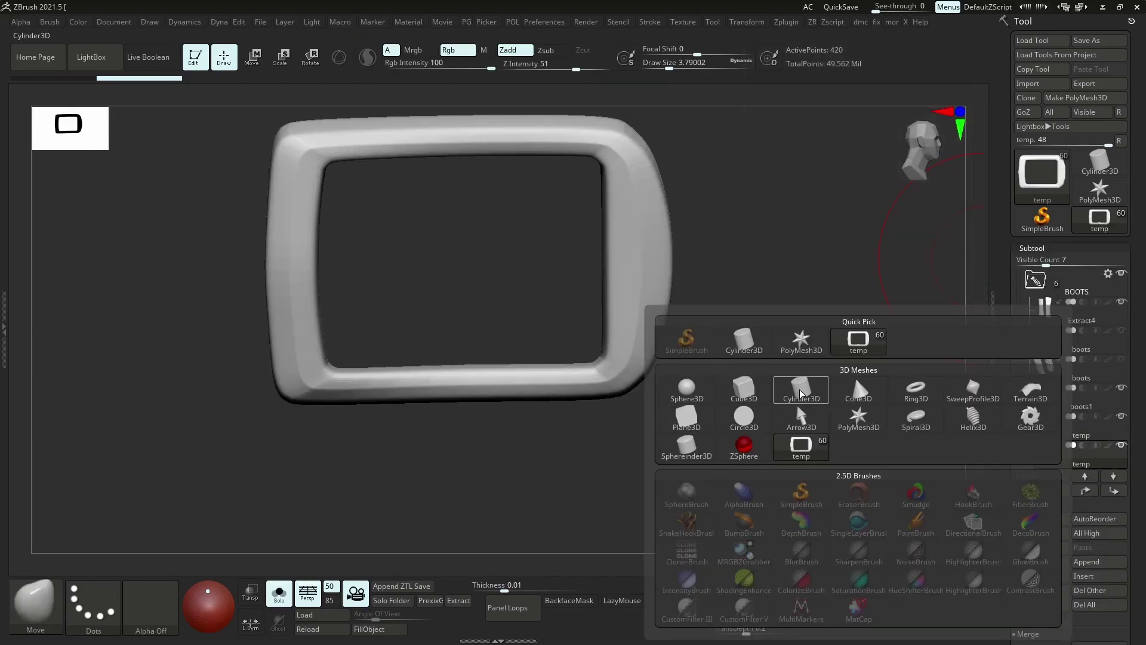
Select the PM3D_Cylinder3D1 subtool and frame it with the 3D gizmo active
left_click(1073, 442)
left_click_drag(1022, 386, 1017, 410)
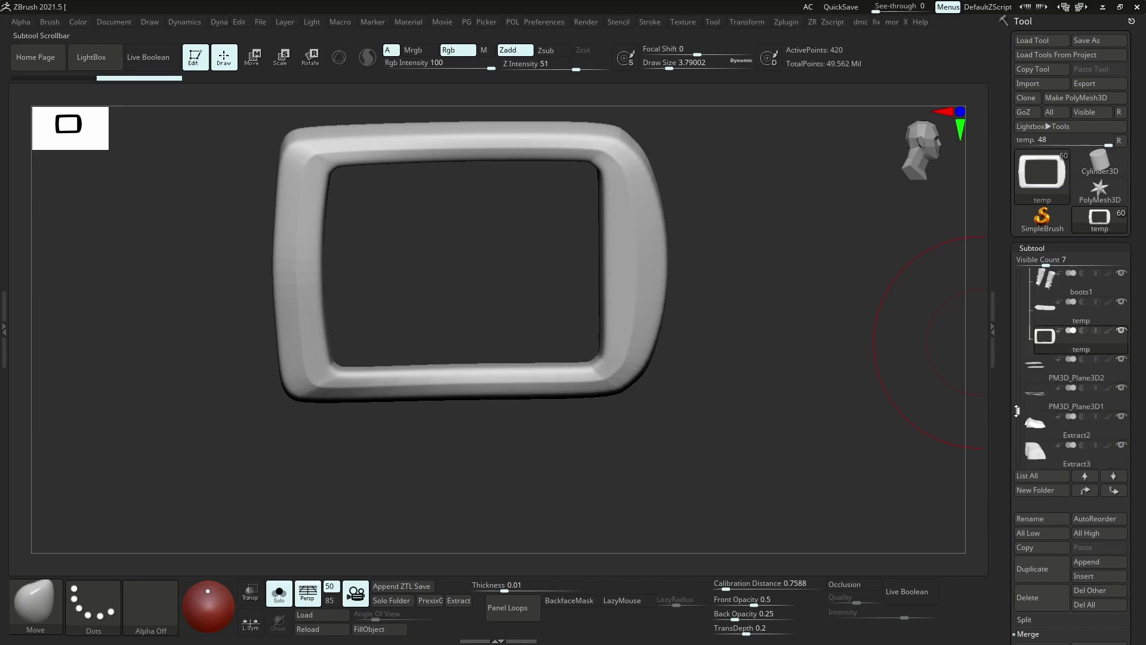
scroll(1038, 430, "down", 2)
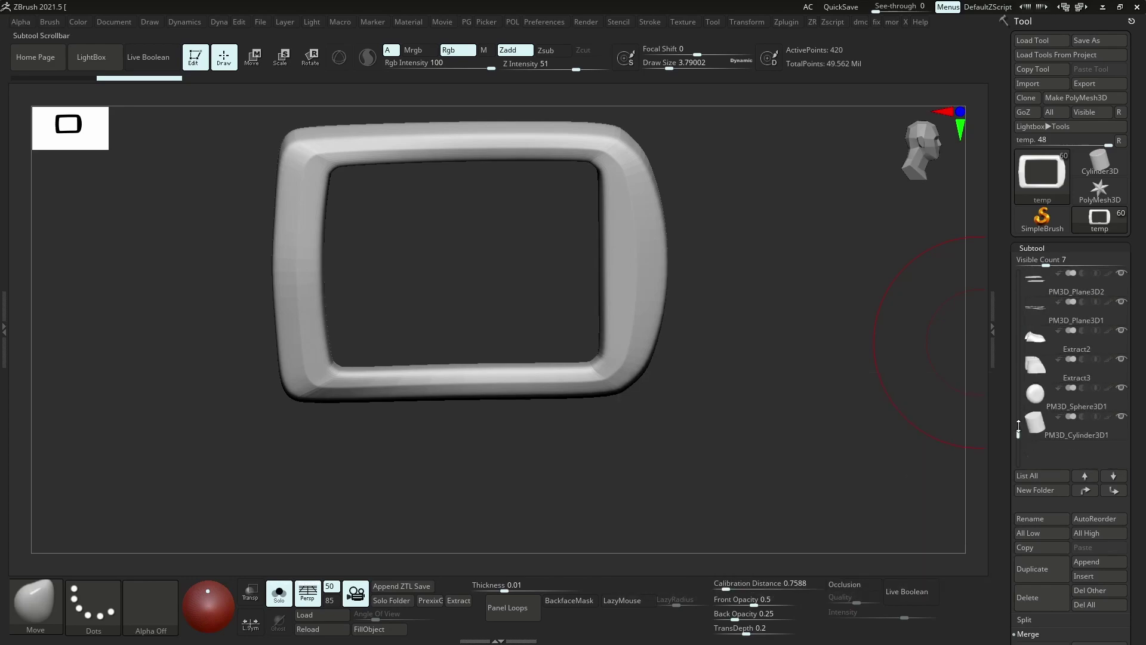
left_click(1035, 457)
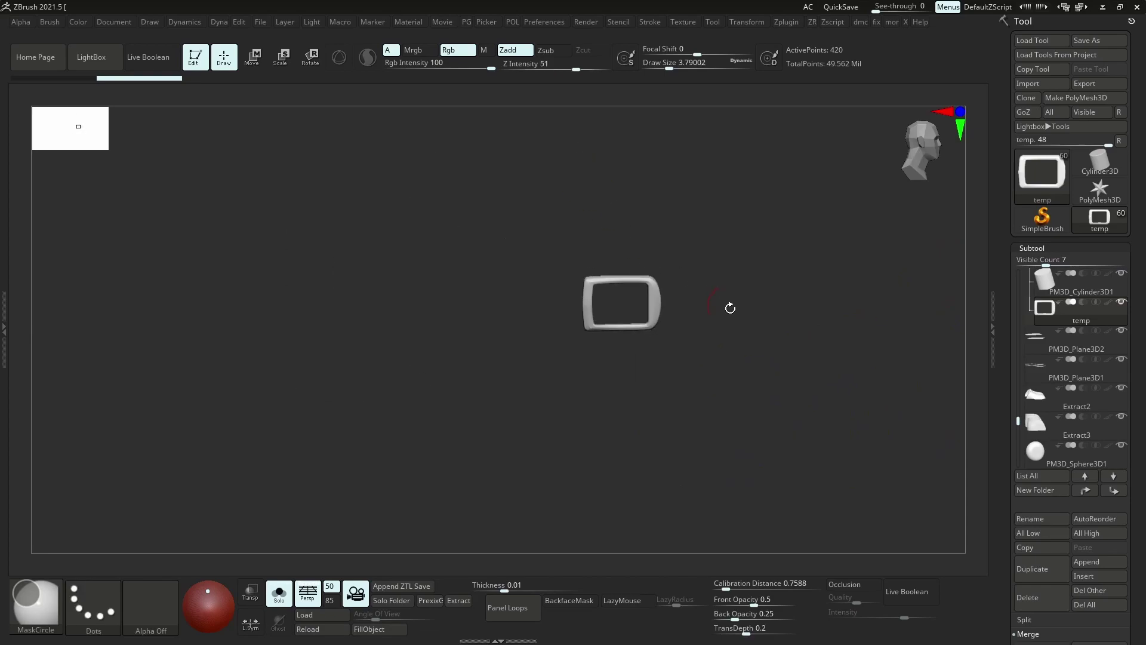
key("f")
key("w")
key("y")
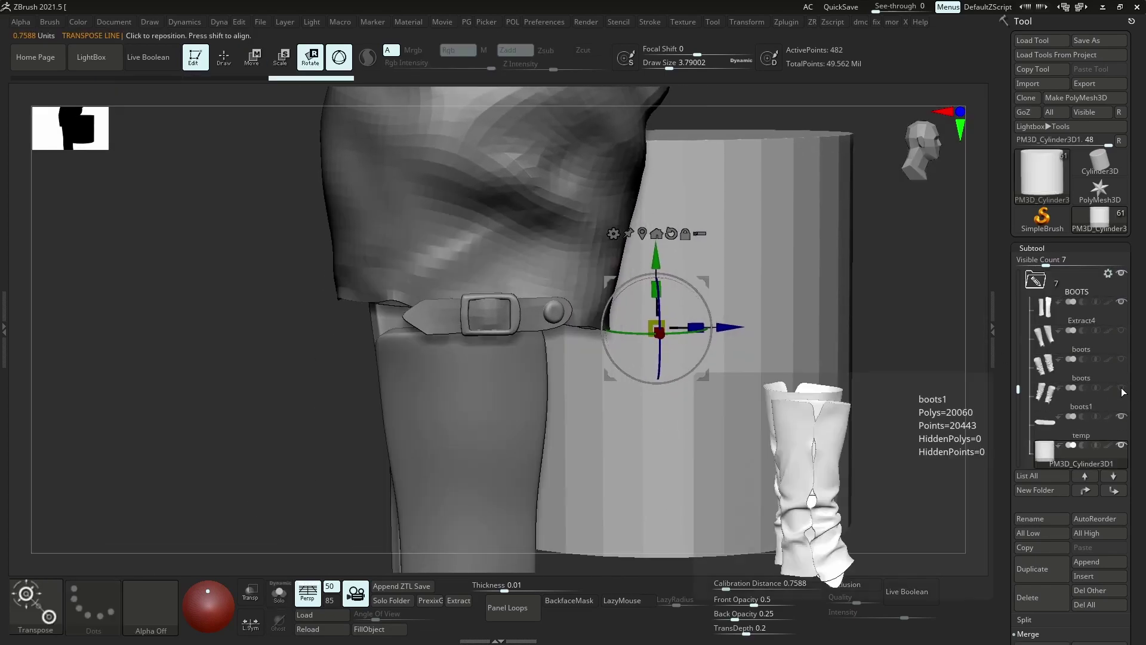
scroll(1074, 382, "down", 2)
left_click_drag(896, 251, 884, 316)
Move, shrink and rotate the cylinder into a thin bar spanning the buckle frame
left_click_drag(684, 226, 651, 382)
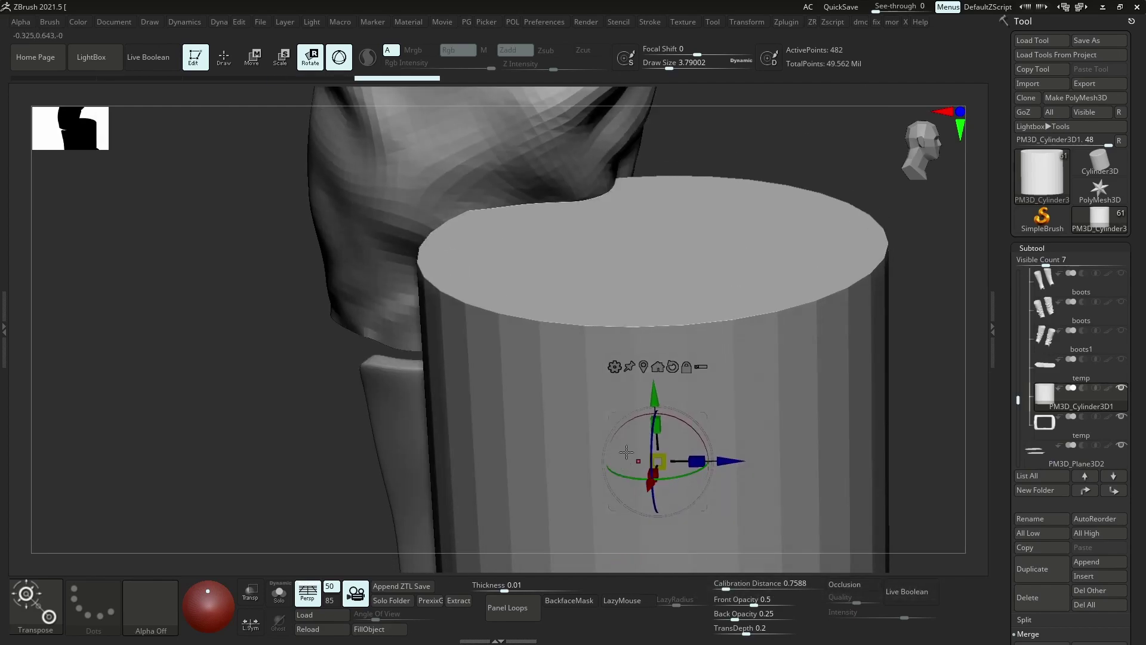
left_click_drag(660, 453, 648, 465)
left_click_drag(726, 461, 555, 461)
left_click_drag(487, 418, 440, 328)
left_click_drag(597, 334, 812, 362)
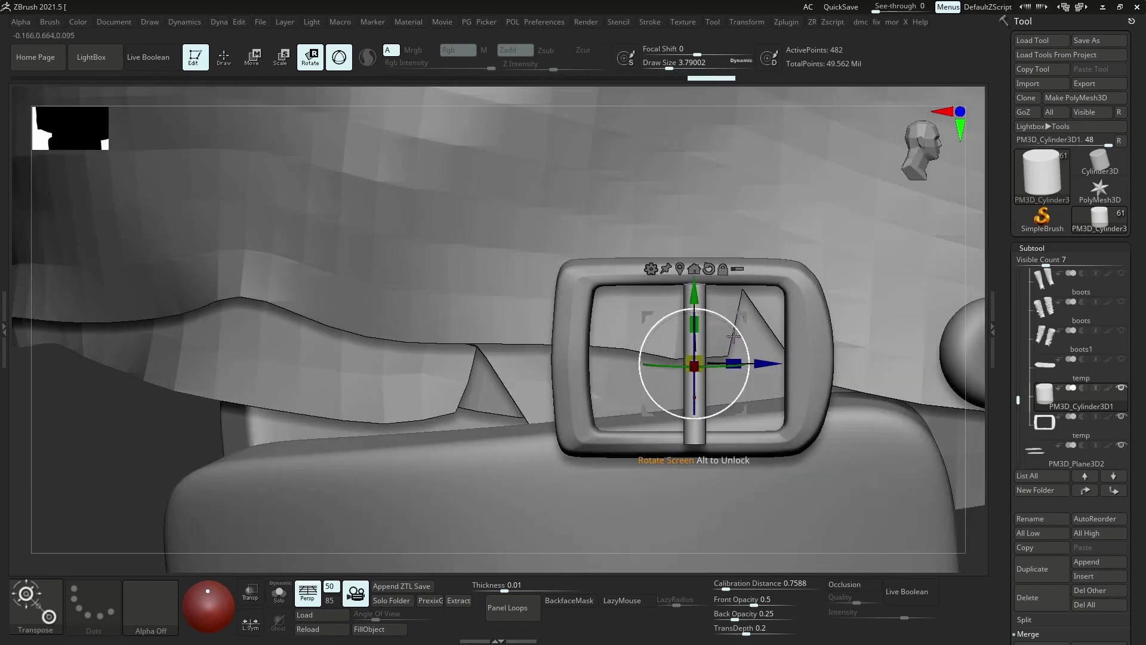
left_click_drag(733, 336, 625, 411)
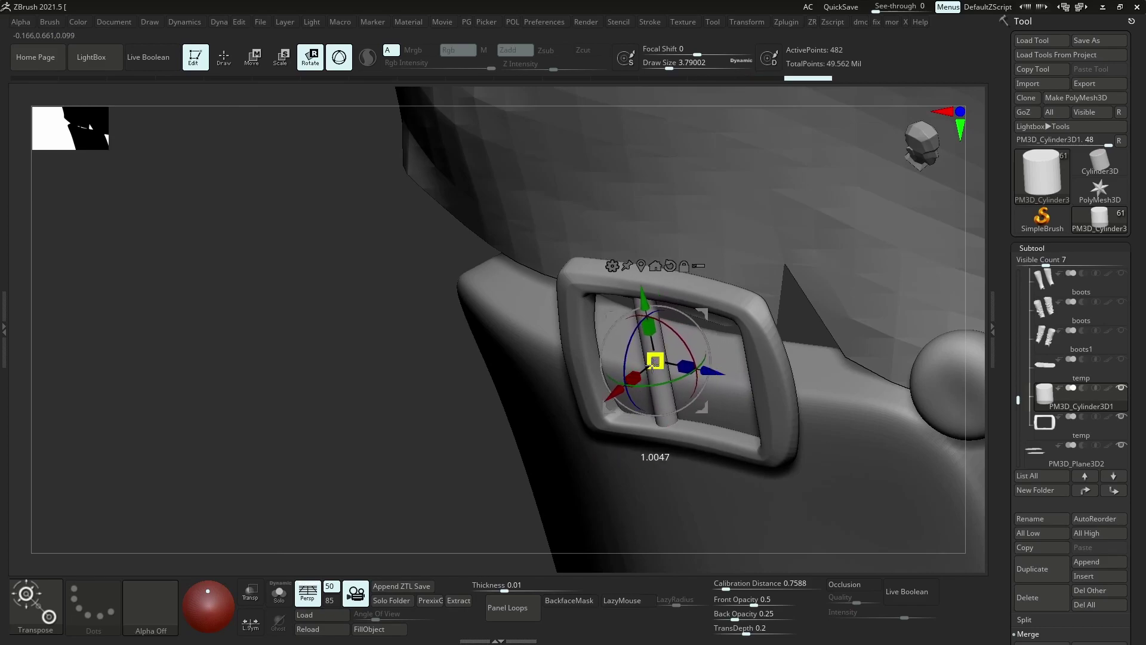
left_click_drag(656, 329, 738, 398)
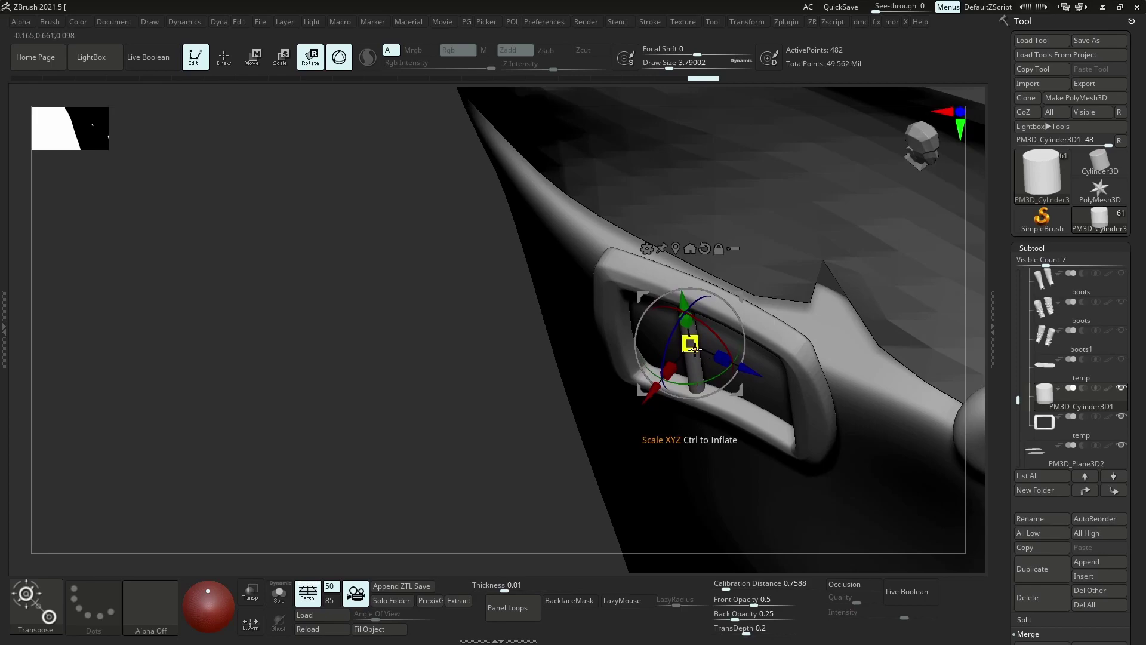
left_click_drag(724, 358, 738, 287)
left_click_drag(683, 316, 700, 351)
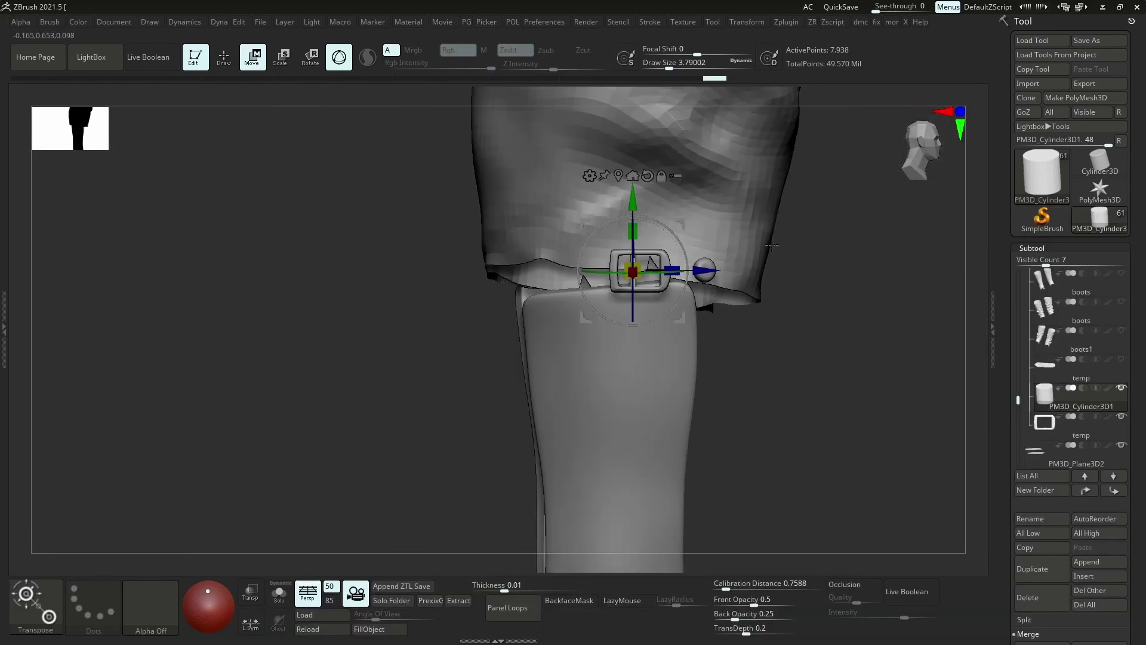
In the Geometry settings, fuse the buckle and centre bar into one mesh
key("q")
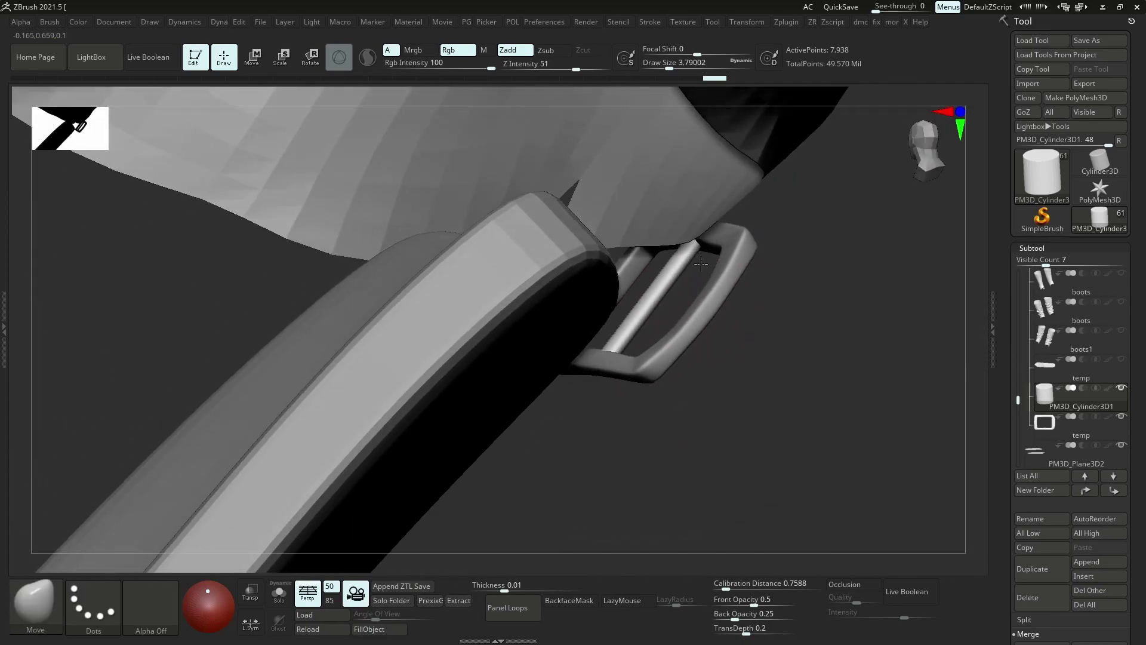
scroll(1086, 563, "down", 3)
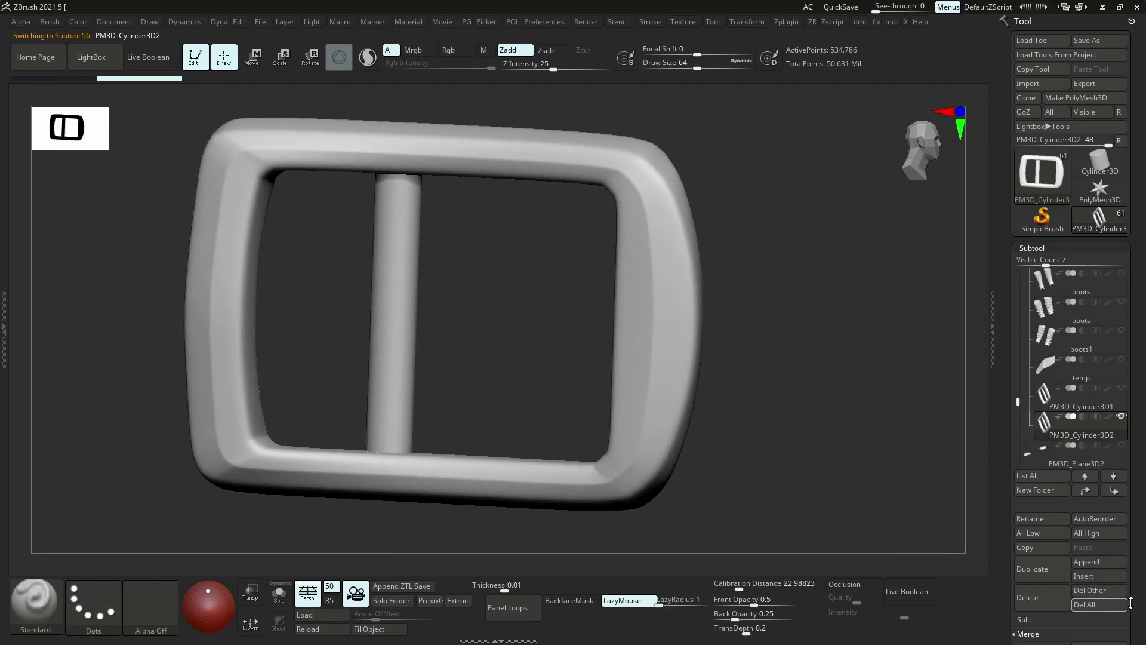
scroll(1130, 602, "down", 4)
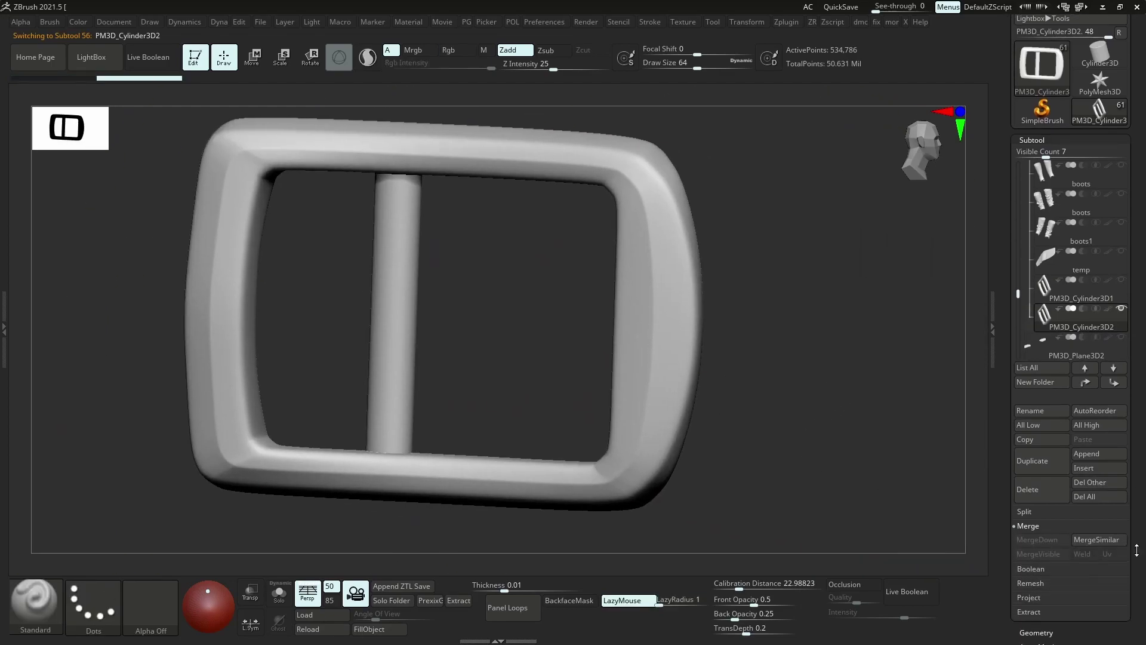
left_click(1036, 631)
key("d")
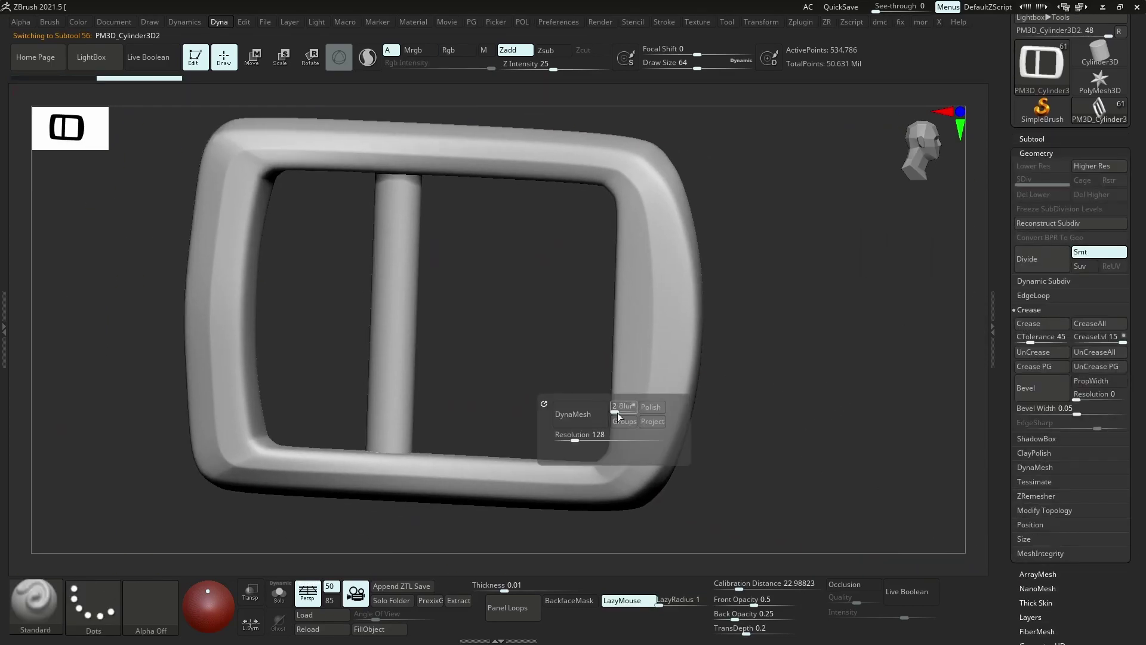
left_click(568, 422)
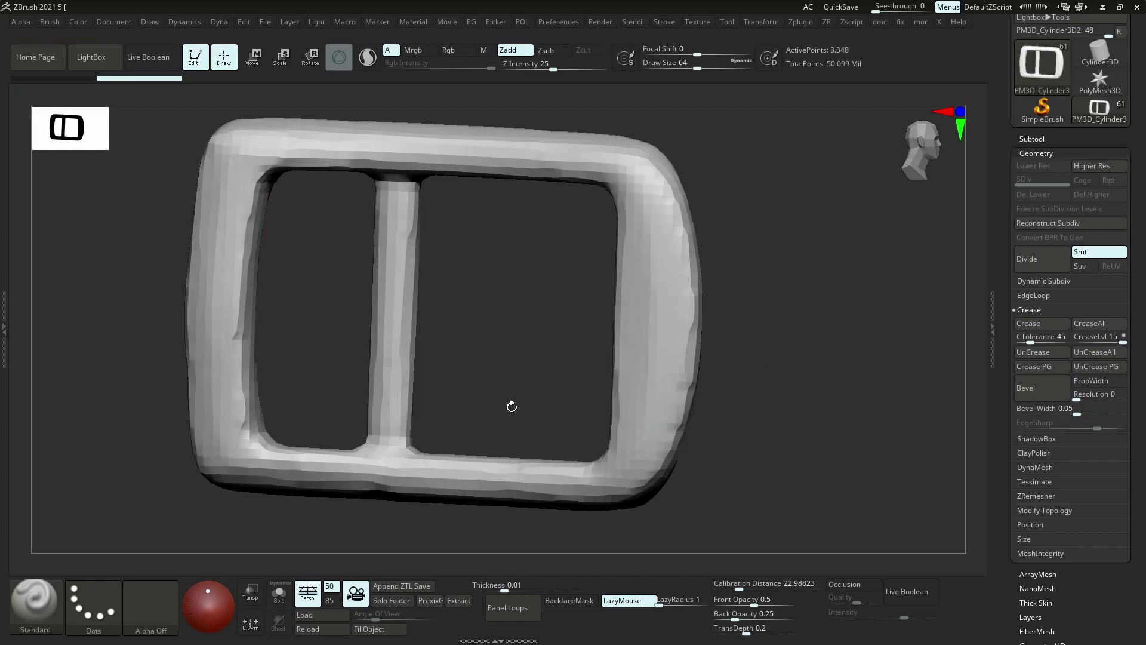
key("ctrl")
Isolate the buckle, rebuild it with cleaner polygons and polish its surface
left_click(1030, 138)
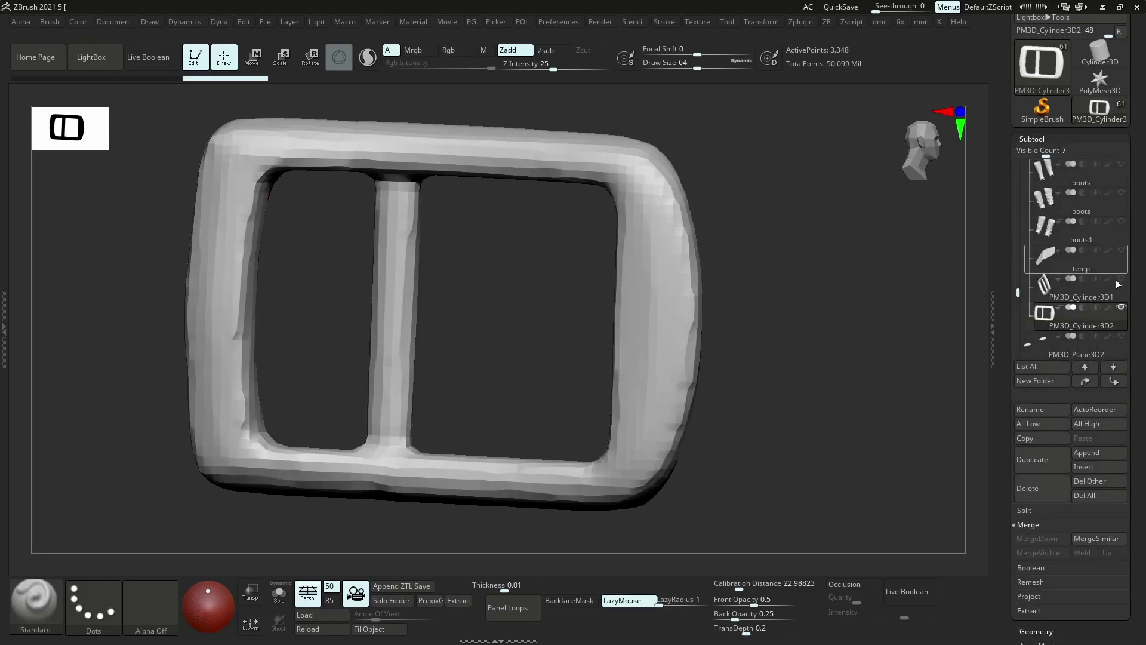
left_click(1121, 280)
key("alt+s")
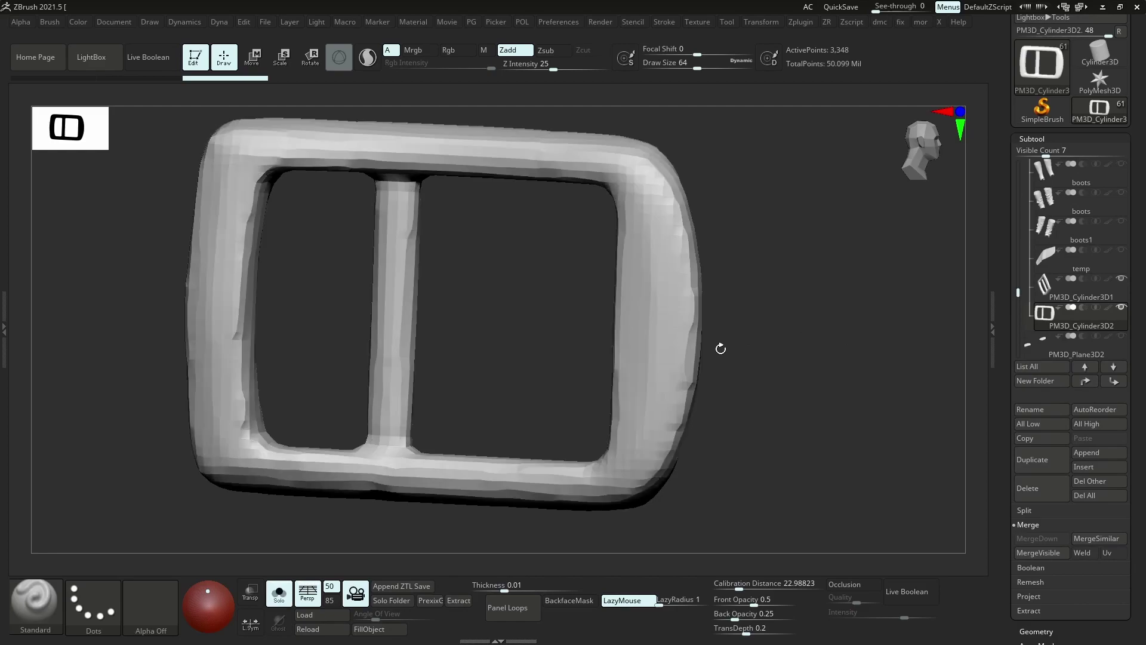
key("r")
left_click(688, 354)
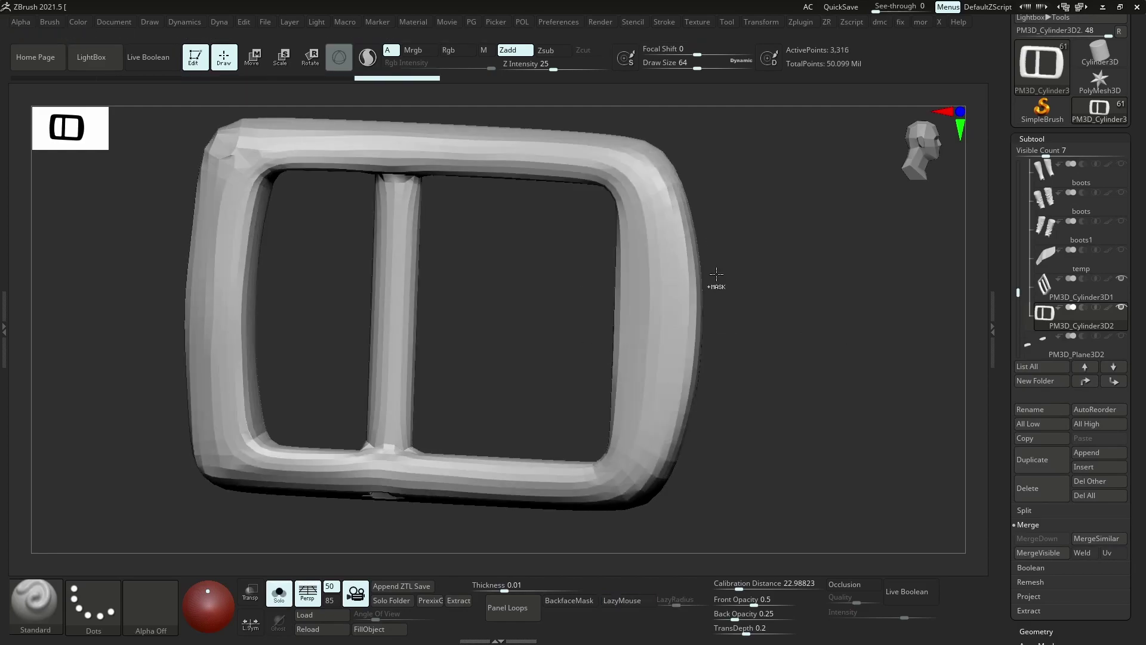
key("l")
key("space")
left_click(631, 383)
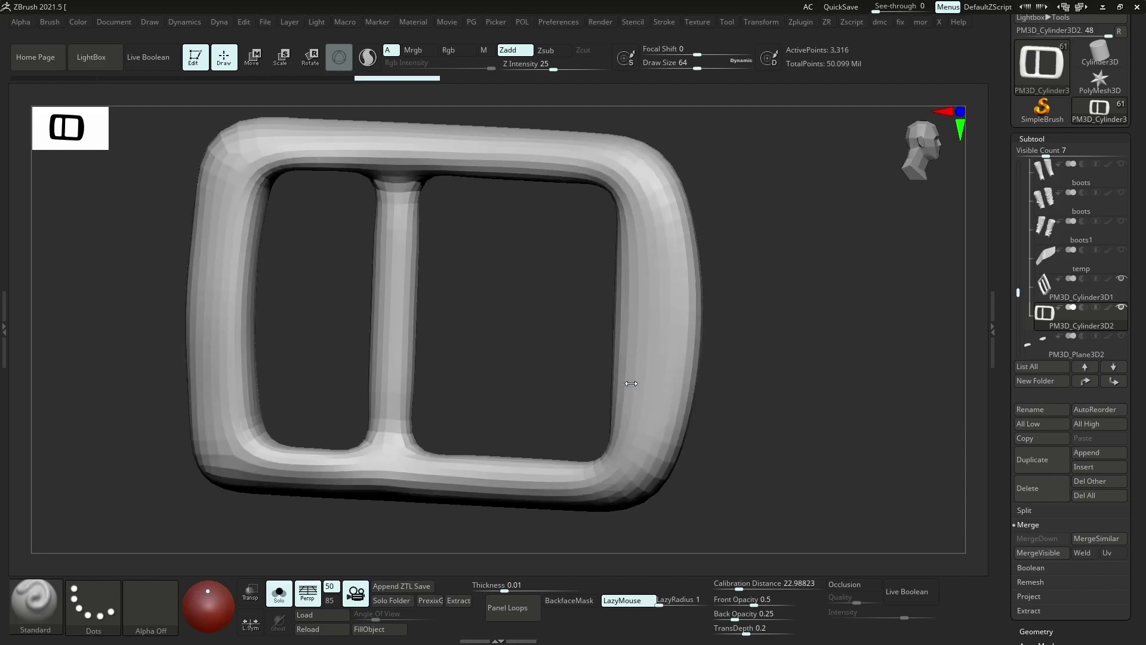
Subdivide the buckle two more levels to 212,350 points and select PM3D_Cylinder3D1
key("ctrl+d")
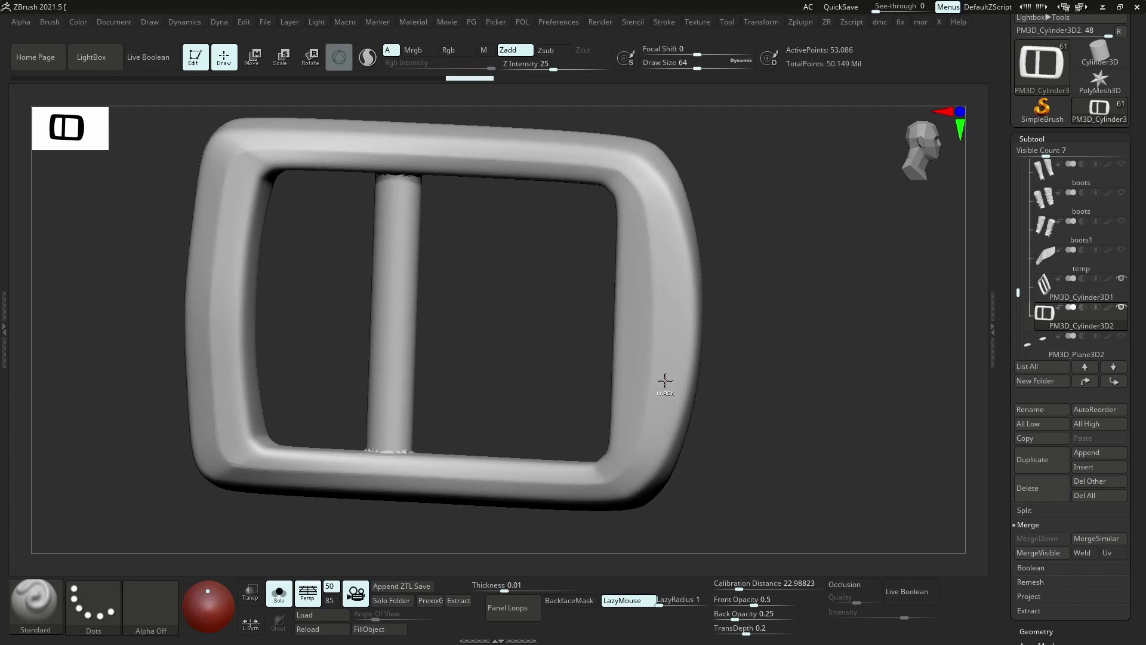
key("ctrl+d")
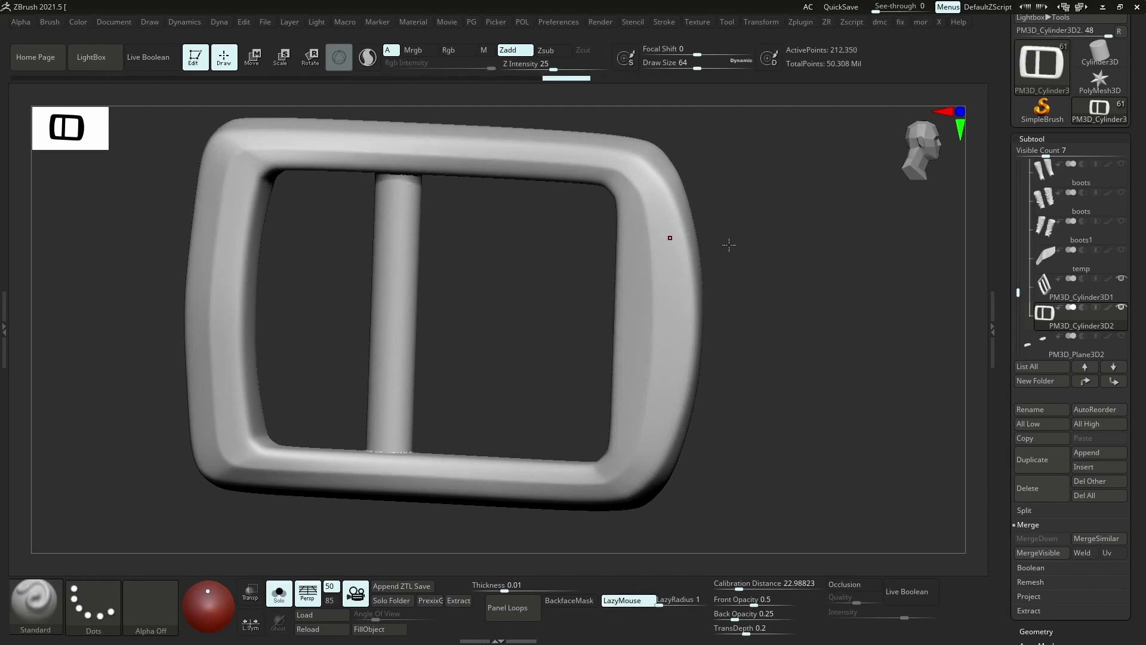
left_click(1042, 282)
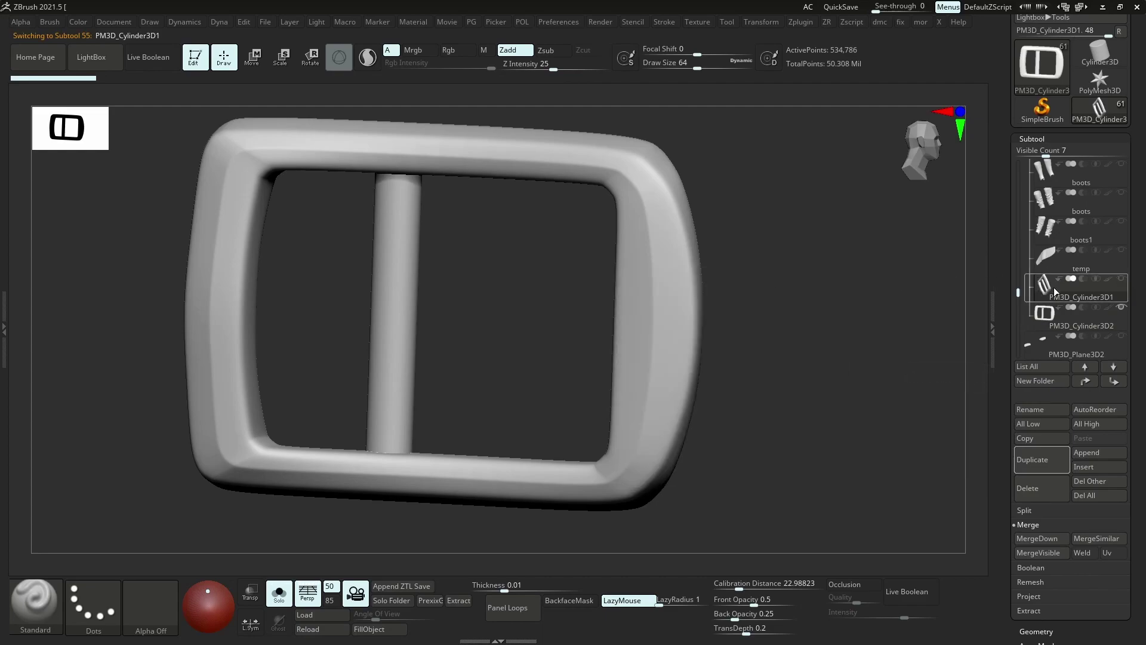
Delete and confirm removal of PM3D_Cylinder3D1, then inspect the buckle's centre bar up close
left_click(1042, 496)
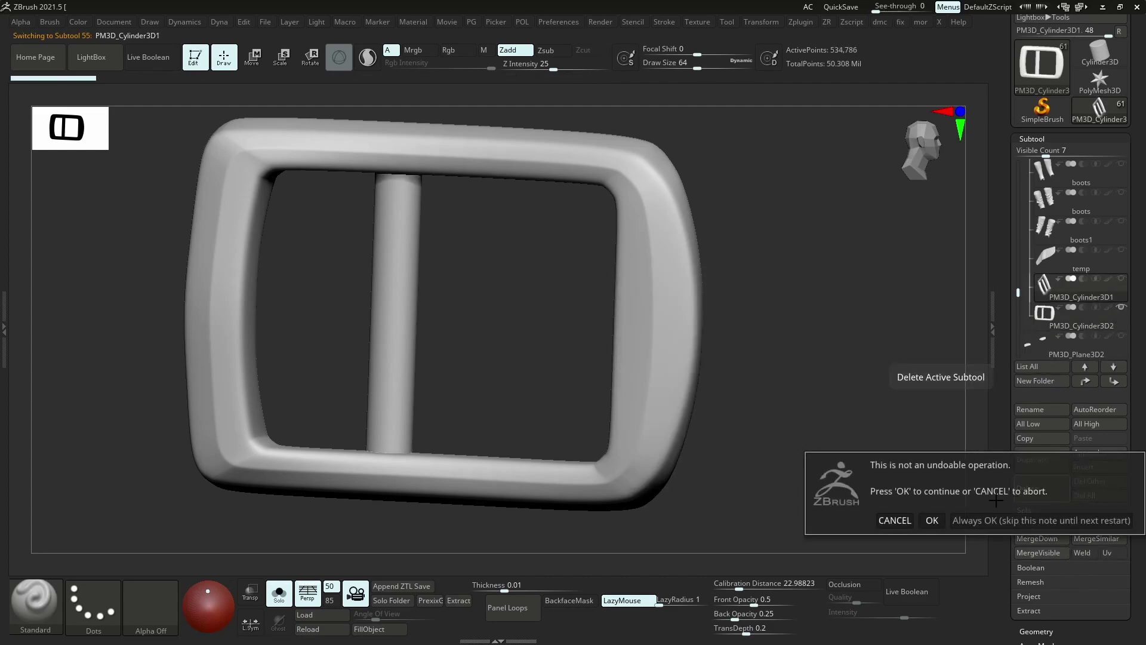
left_click(930, 521)
mouse_move(401, 176)
left_mouse_down()
mouse_move(376, 148)
mouse_move(404, 216)
mouse_move(371, 206)
left_mouse_up()
right_click_drag(418, 227, 435, 235, "ctrl")
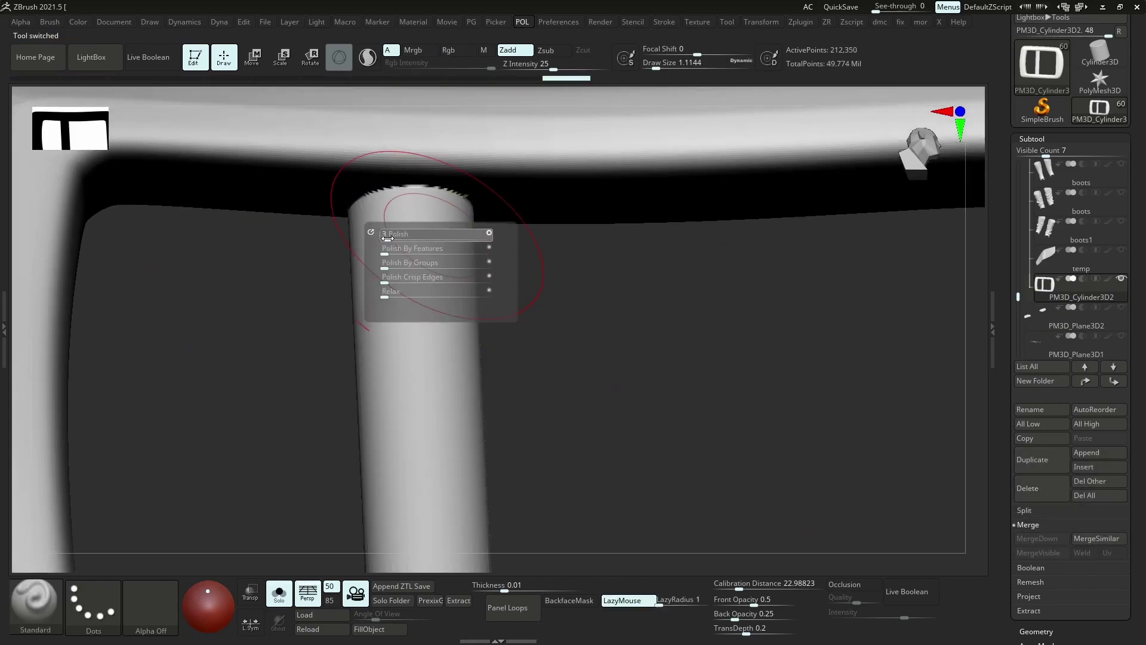
right_click(340, 240, "ctrl")
key("f")
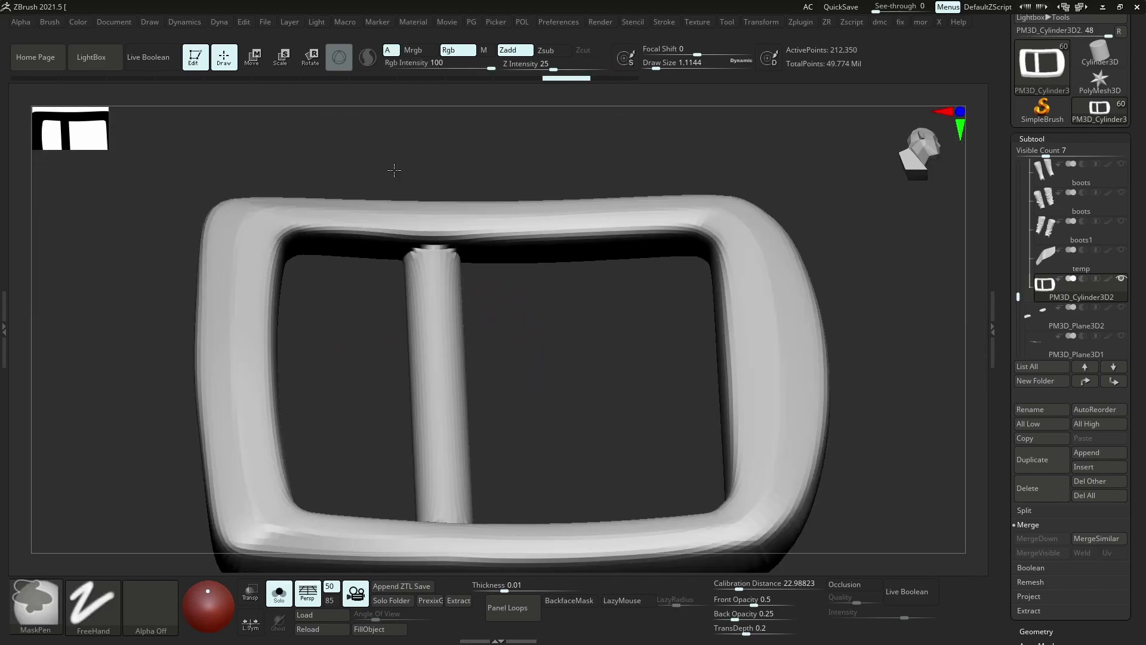
left_click_drag(394, 170, 499, 312, "shift")
right_click(514, 313, "ctrl")
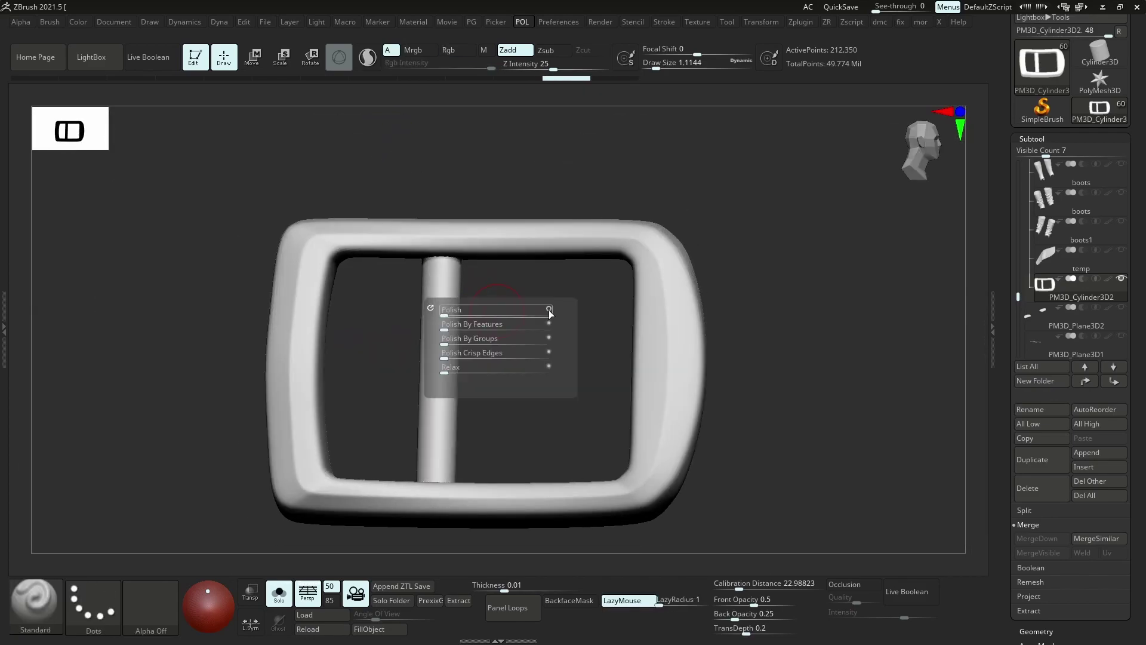
mouse_move(458, 307)
right_mouse_down()
mouse_move(646, 289)
mouse_move(622, 274)
mouse_move(691, 371)
mouse_move(679, 295)
right_mouse_up()
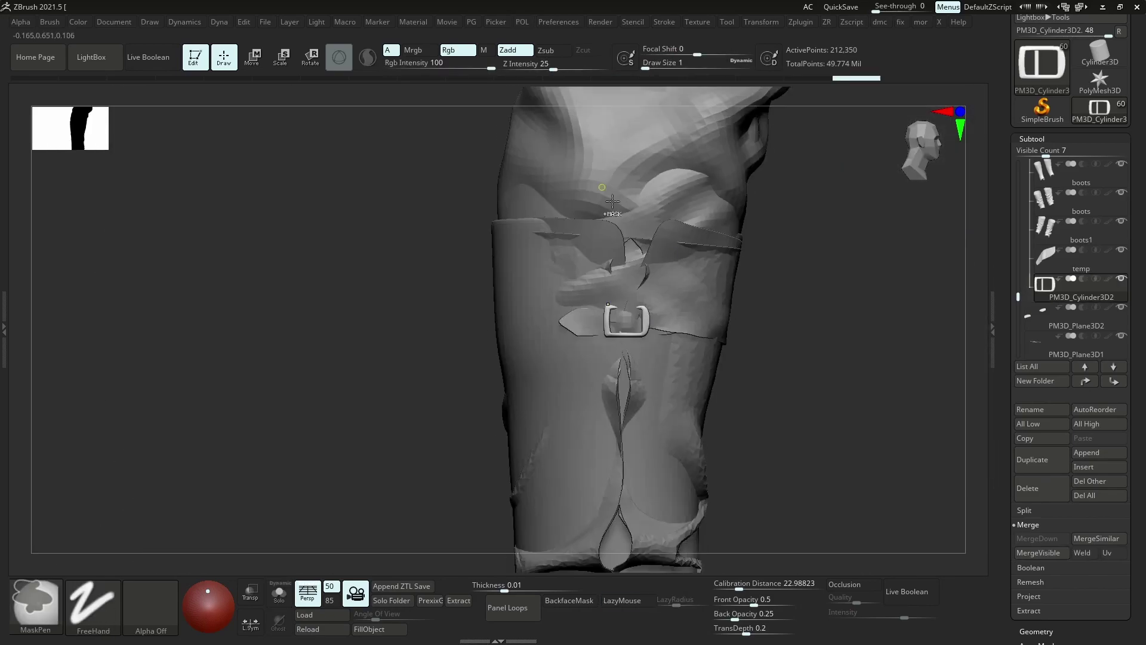
Delete the spare boots subtool and confirm with OK
left_click(701, 236, "alt")
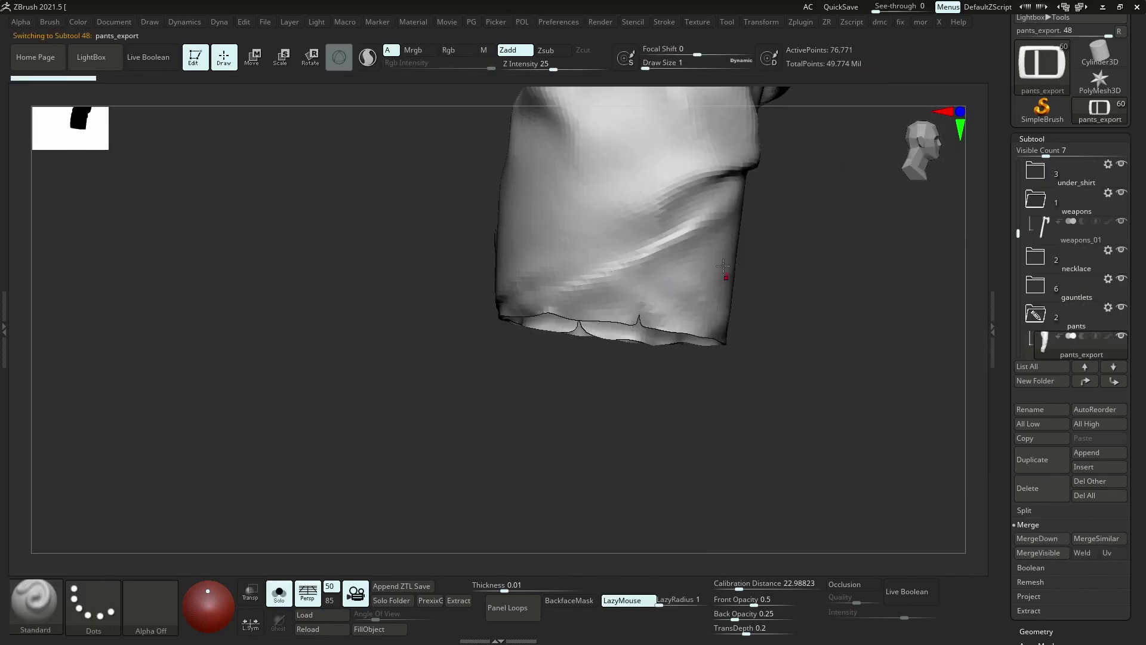
left_click(701, 236, "alt")
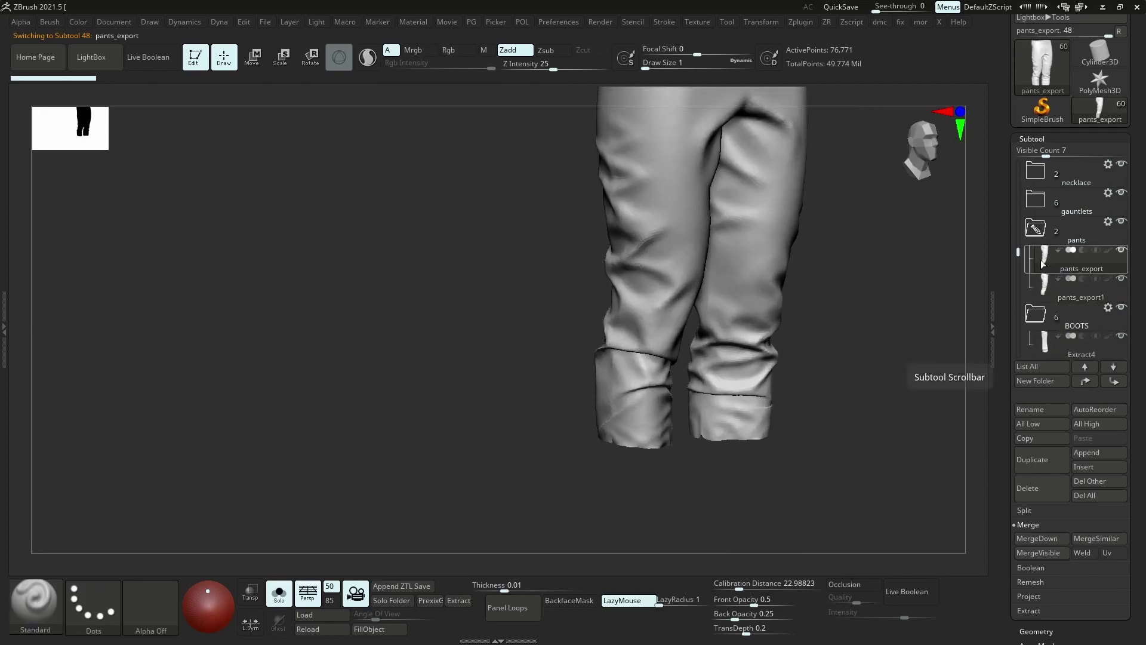
left_click(650, 417, "alt")
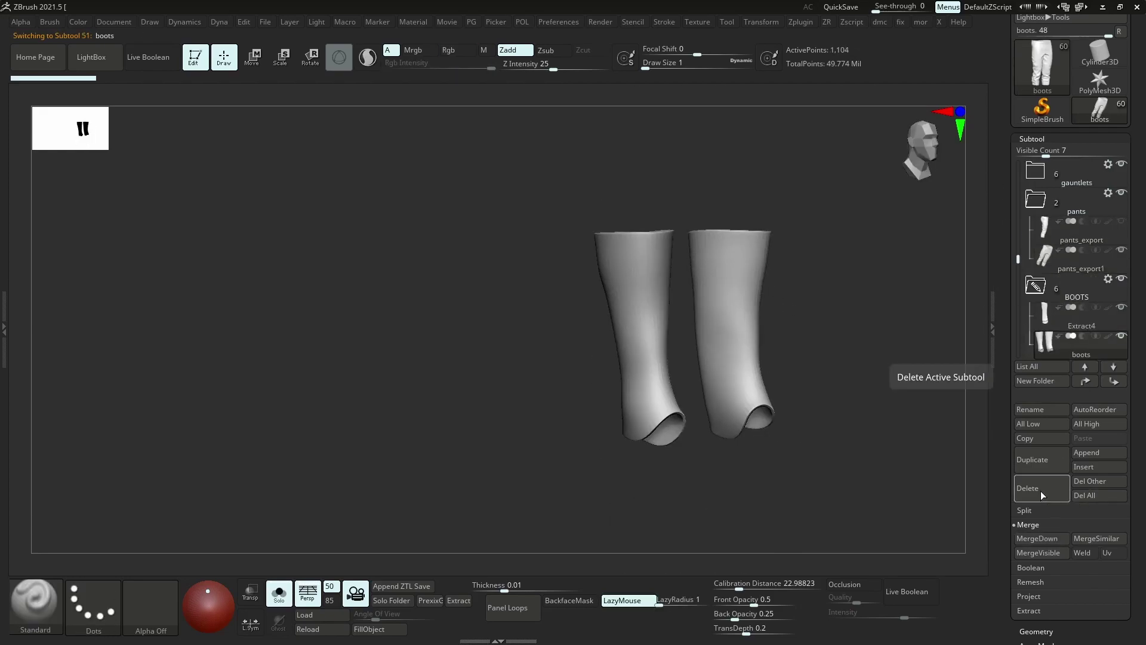
left_click(1028, 488)
left_click(932, 517)
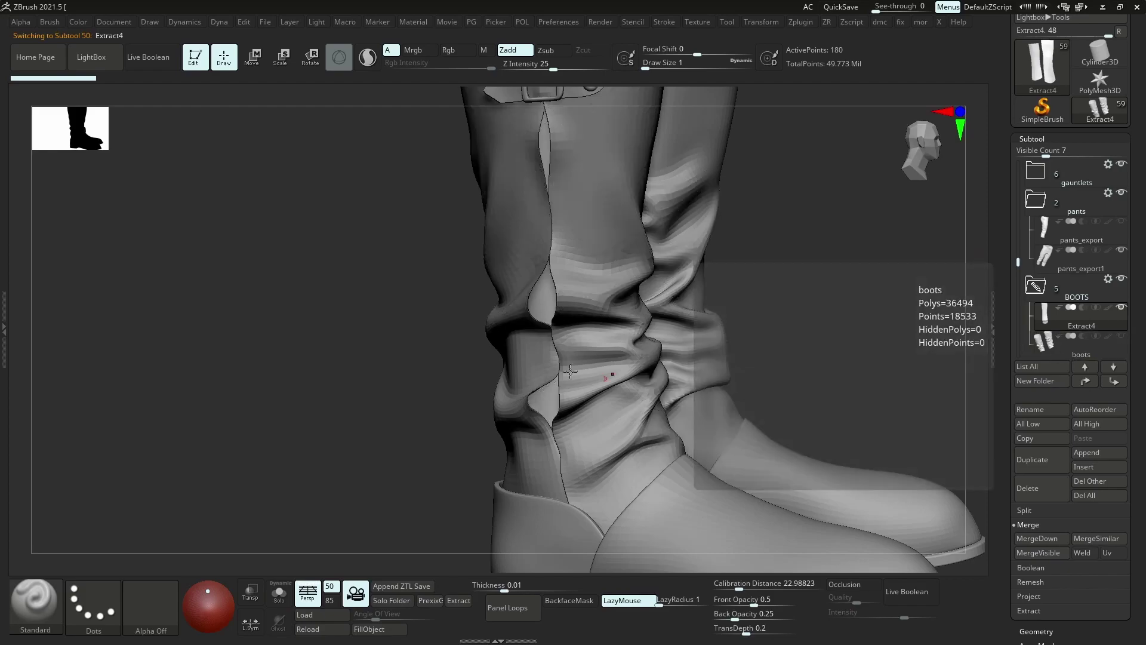
Select the temp strap and pull its lower-left edge upward with an enlarged Move brush
key("f")
scroll(559, 315, "up", 5)
left_click(559, 307, "alt")
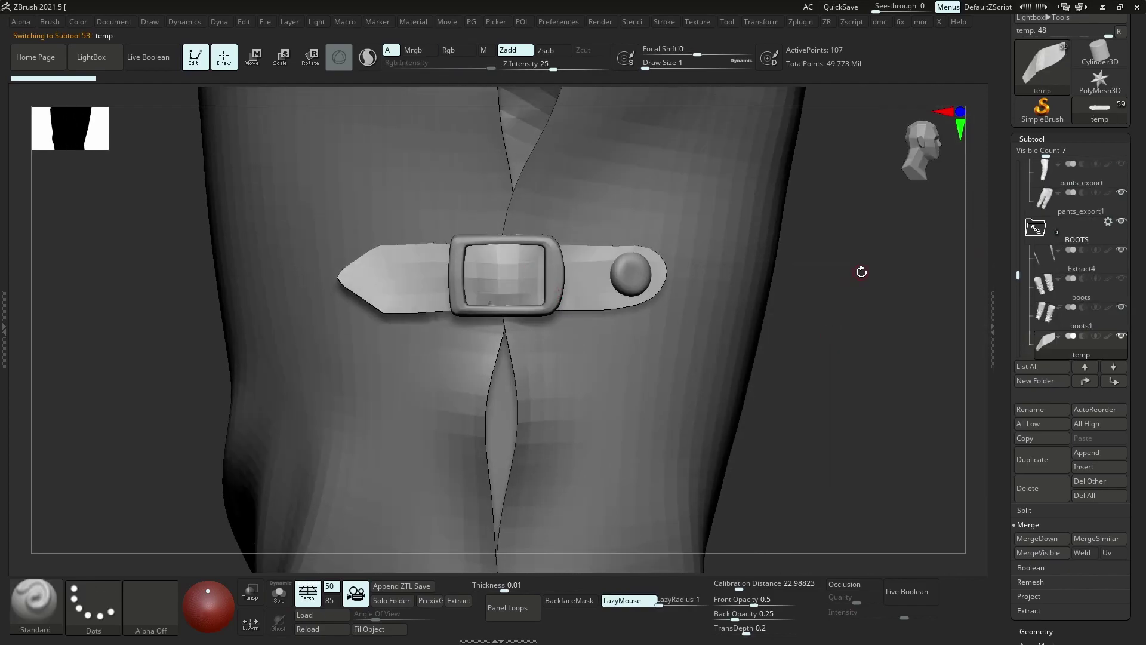
key("b")
key("m")
key("v")
scroll(486, 312, "up", 3)
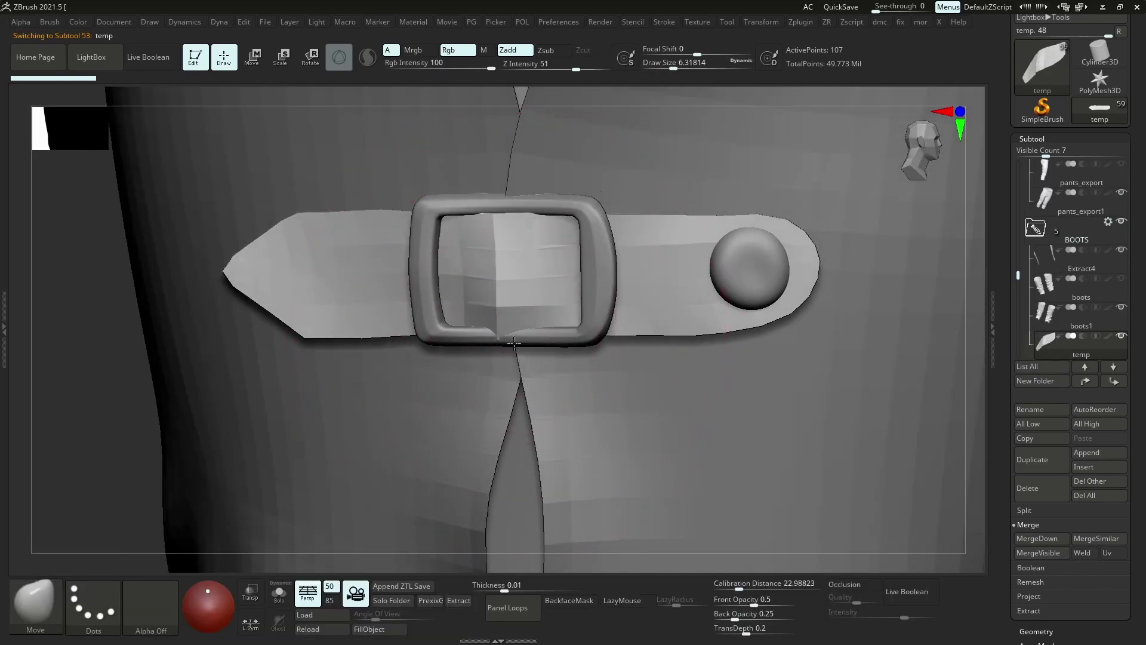
scroll(502, 334, "up", 1)
key("bracketright")
key("bracketright")
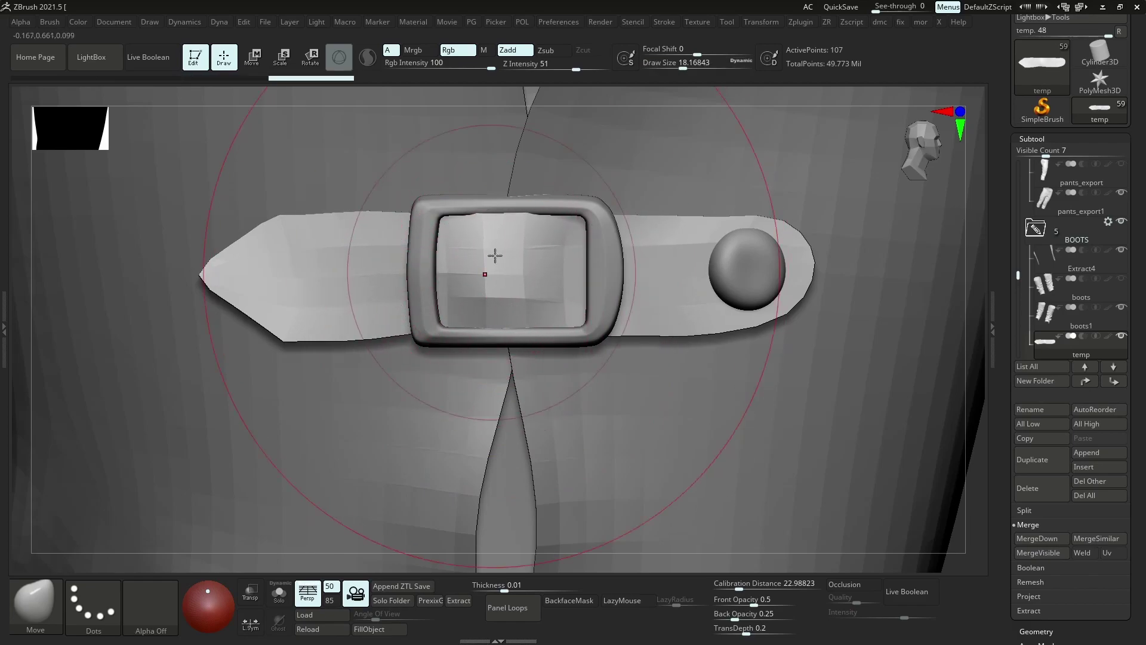
left_click_drag(326, 320, 345, 314)
Shrink the brush and view the strap isolated with its wireframe shown
key("bracketleft")
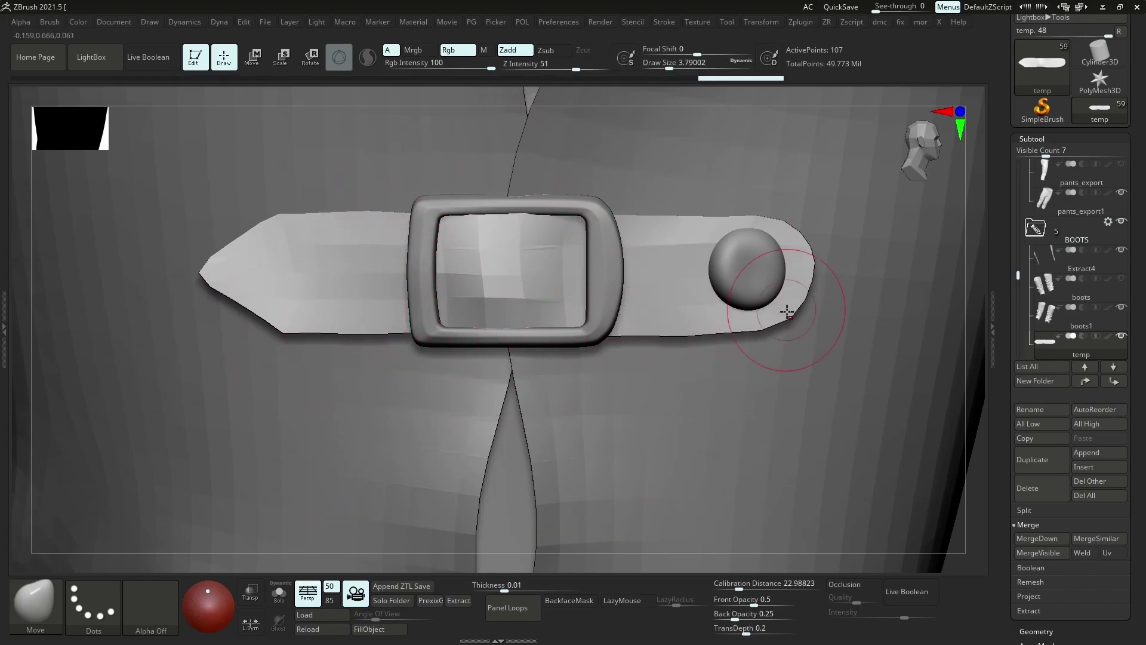
key("shift+f")
key("alt+s")
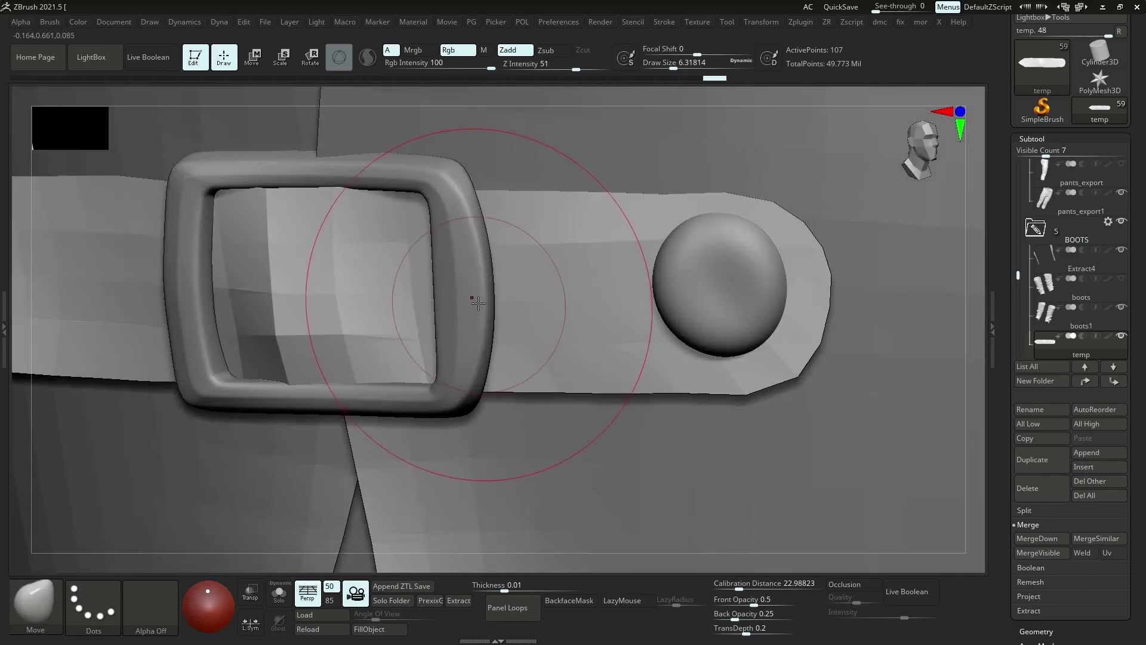
key("shift+d")
Turn on Dynamic subdivision with Thickness 0.00067 and Post SubDiv turned off
left_click(444, 298)
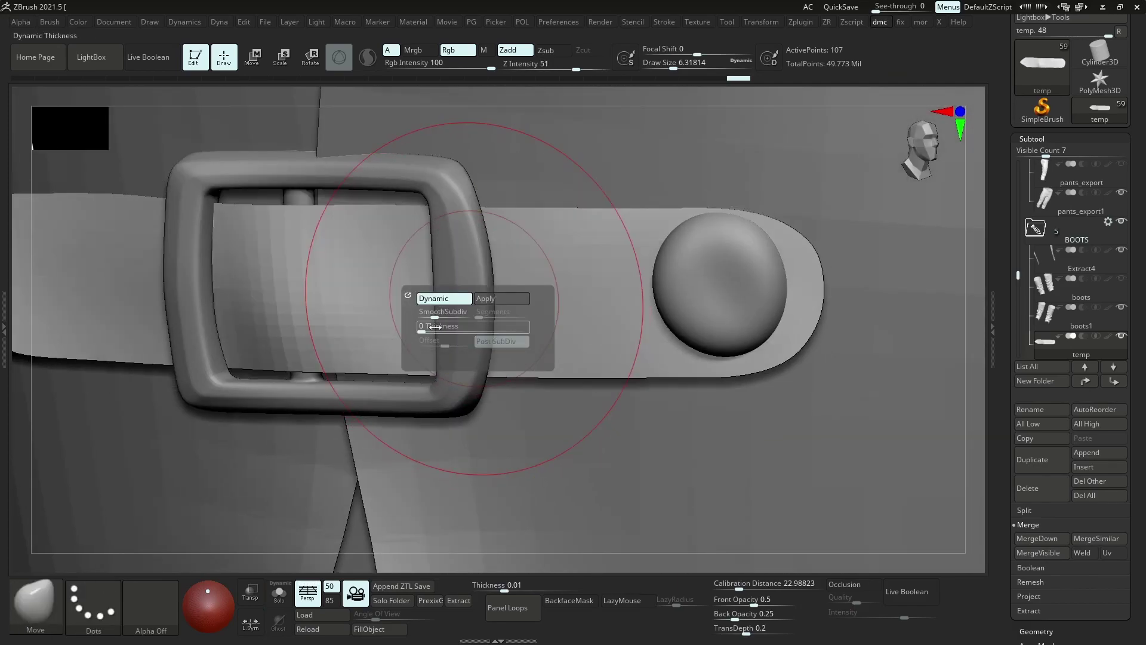
left_click_drag(437, 331, 425, 331)
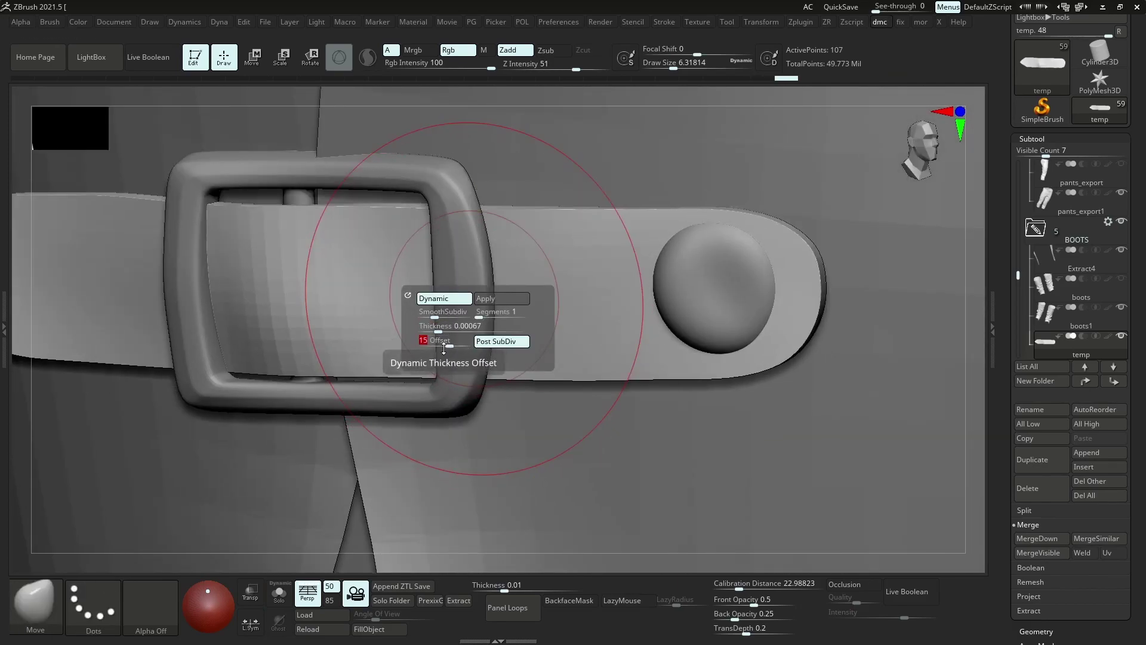
left_click(494, 343)
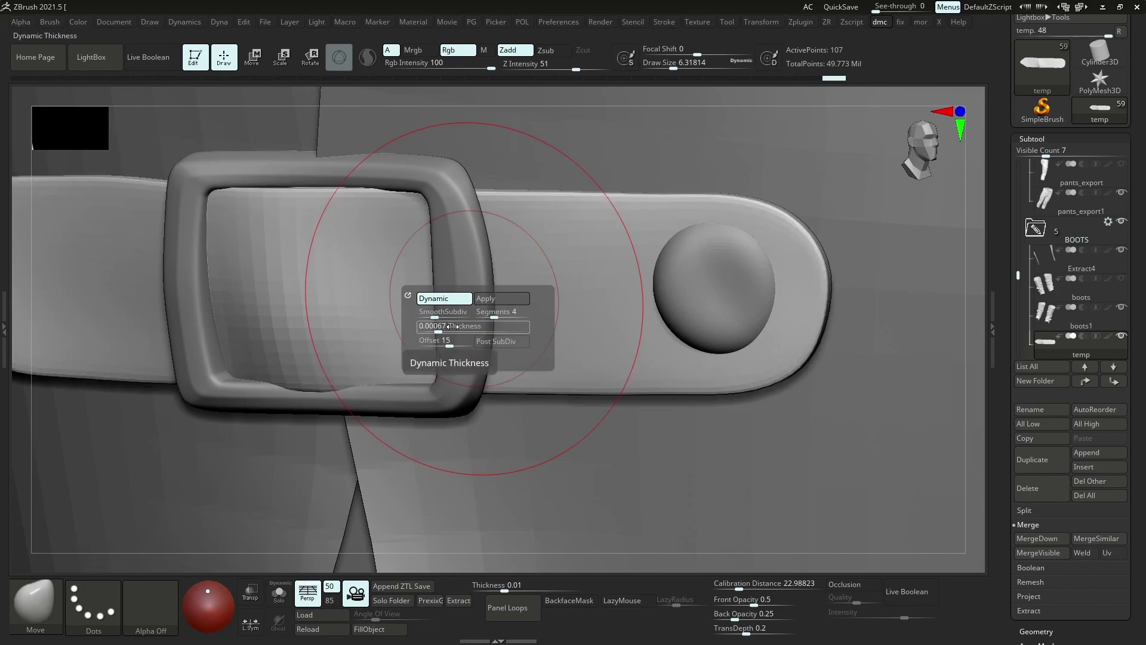
left_click(494, 311)
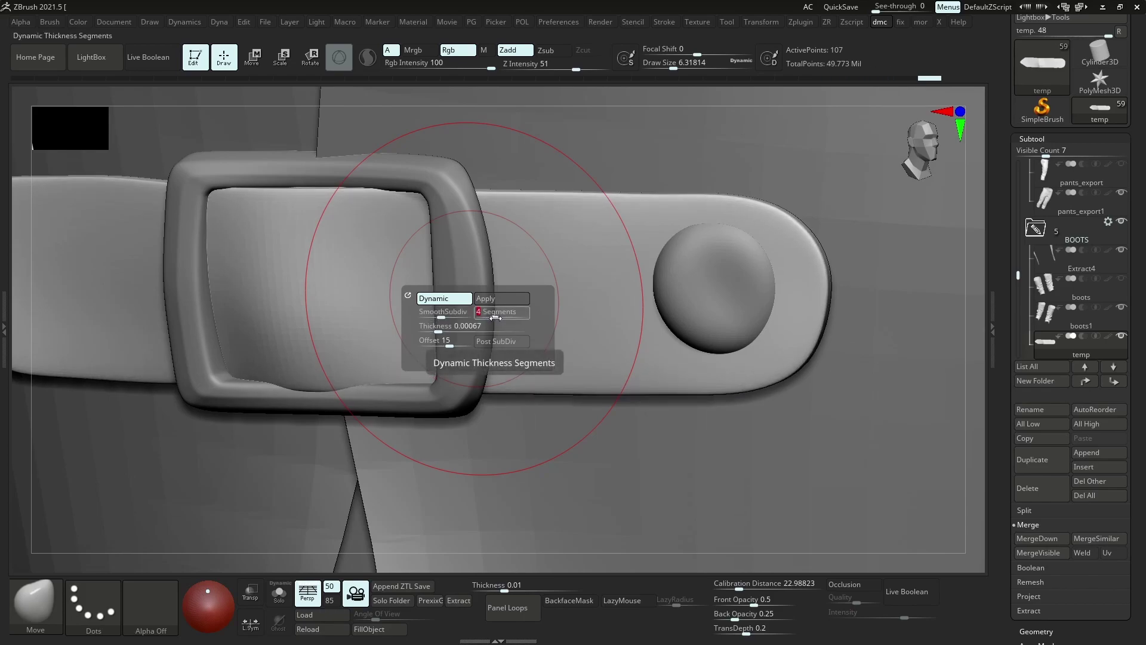
Set the brush size to about 7.3 and zoom out to see the whole strap
right_click_drag(358, 217, 410, 271, "ctrl")
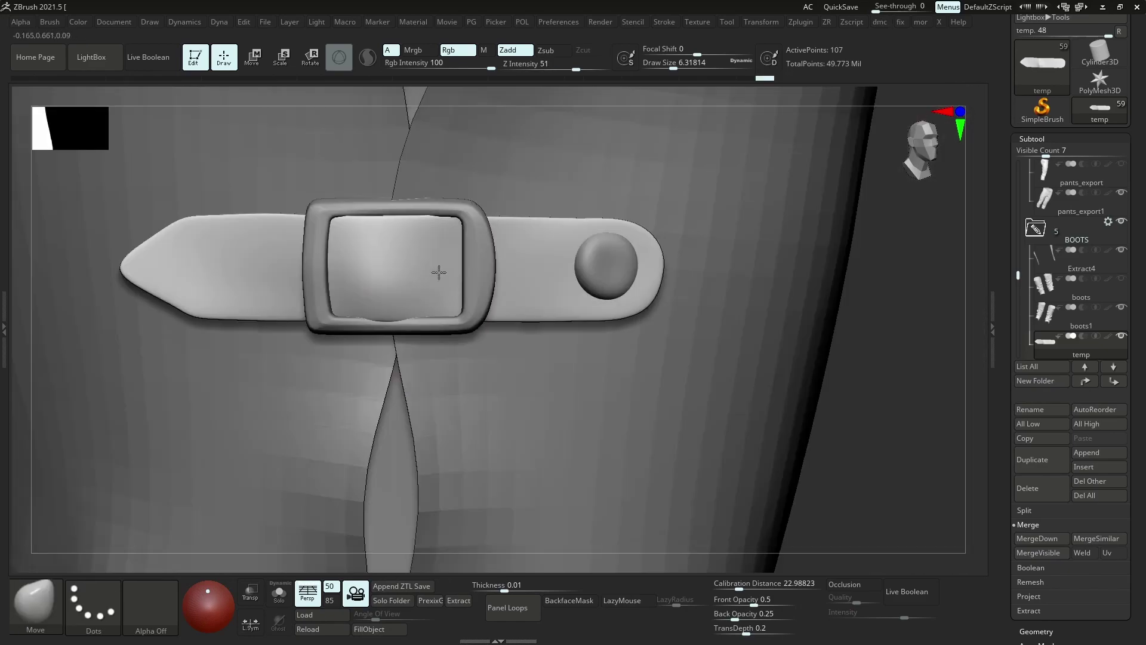
key("space")
left_click_drag(365, 310, 376, 305)
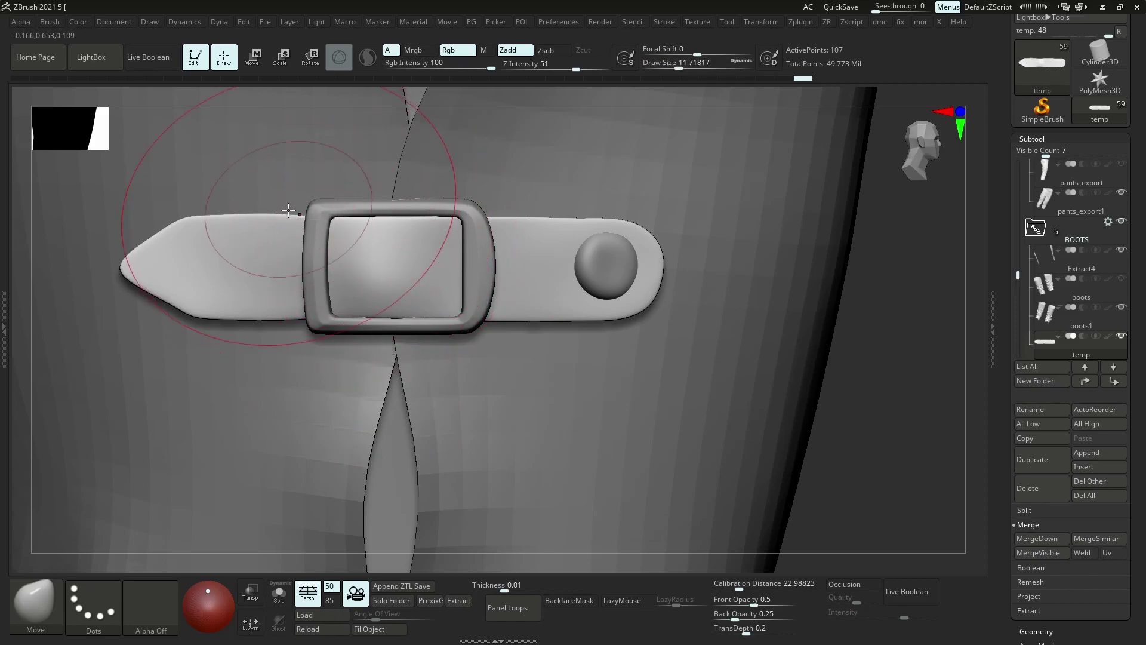
key("bracketleft")
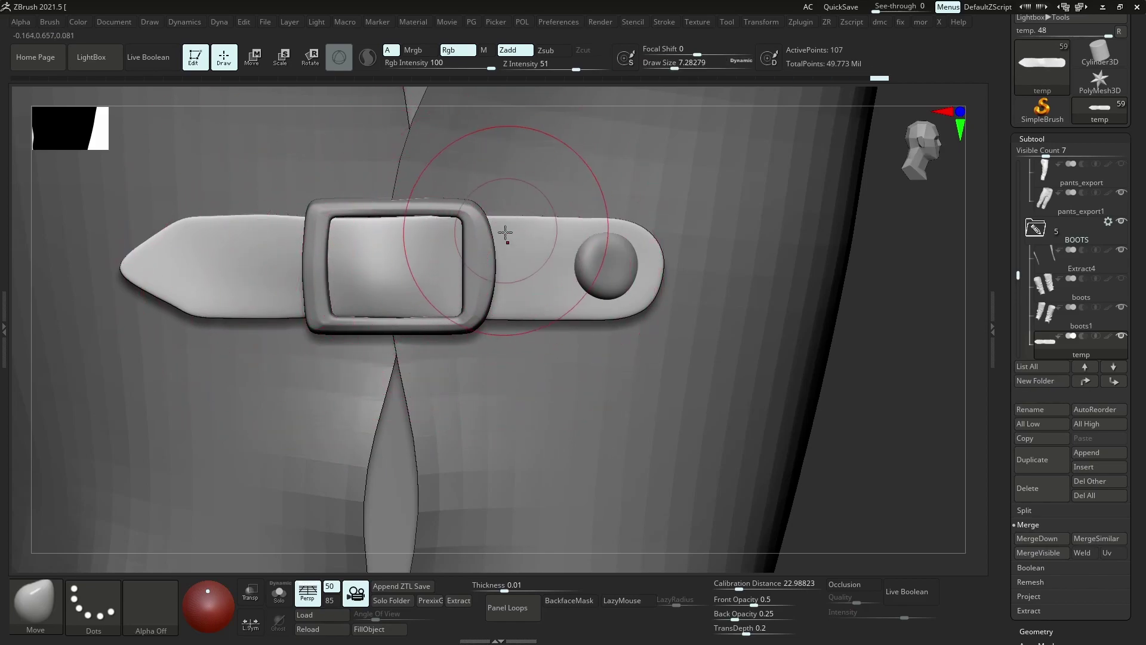
key("bracketleft")
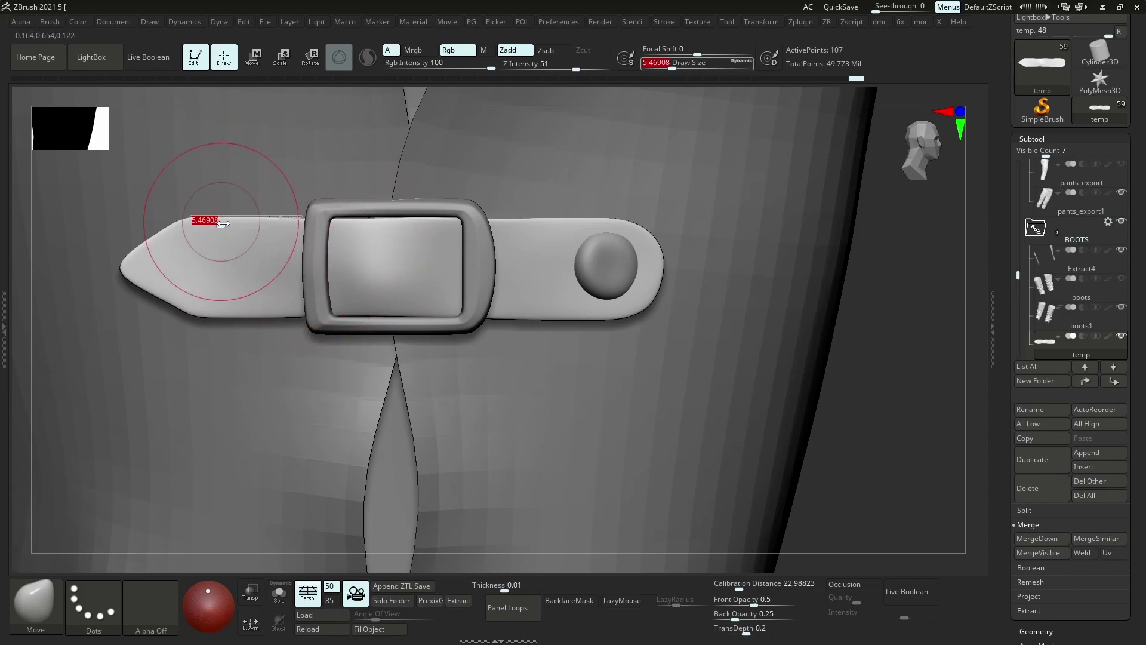
key("bracketright")
mouse_move(217, 294)
right_mouse_down("ctrl")
mouse_move(259, 239)
mouse_move(388, 301)
mouse_move(379, 302)
right_mouse_up("ctrl")
Load SmoothDirectional from LightBox's Brush > Smooth folder as the smoothing brush
key("comma")
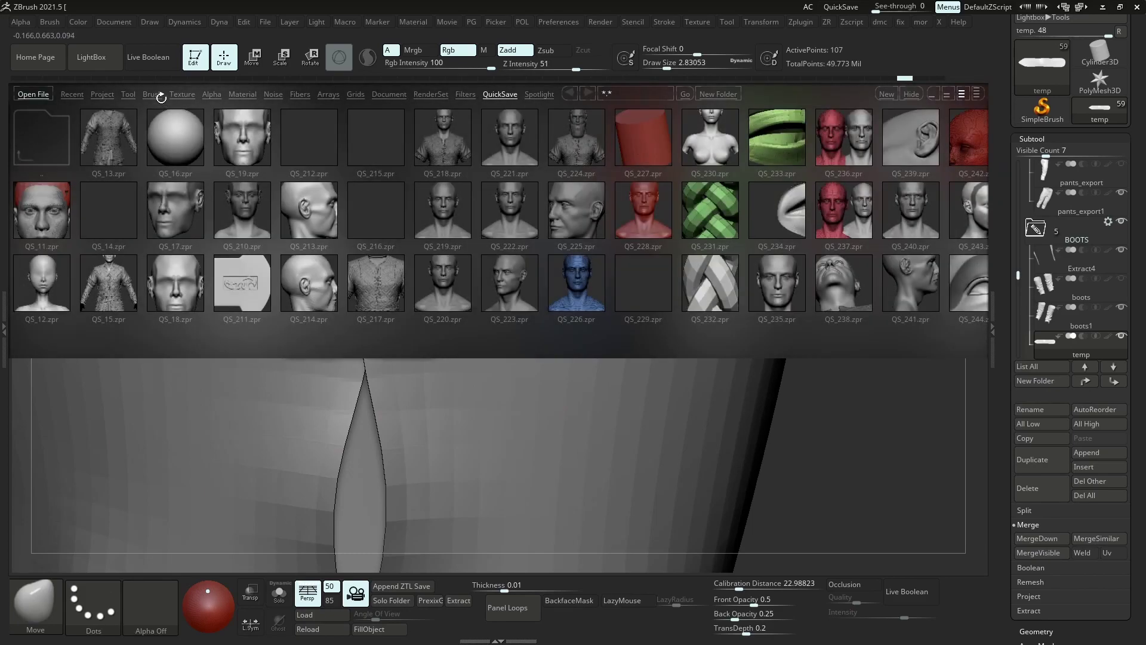
left_click(152, 94)
left_click(579, 222)
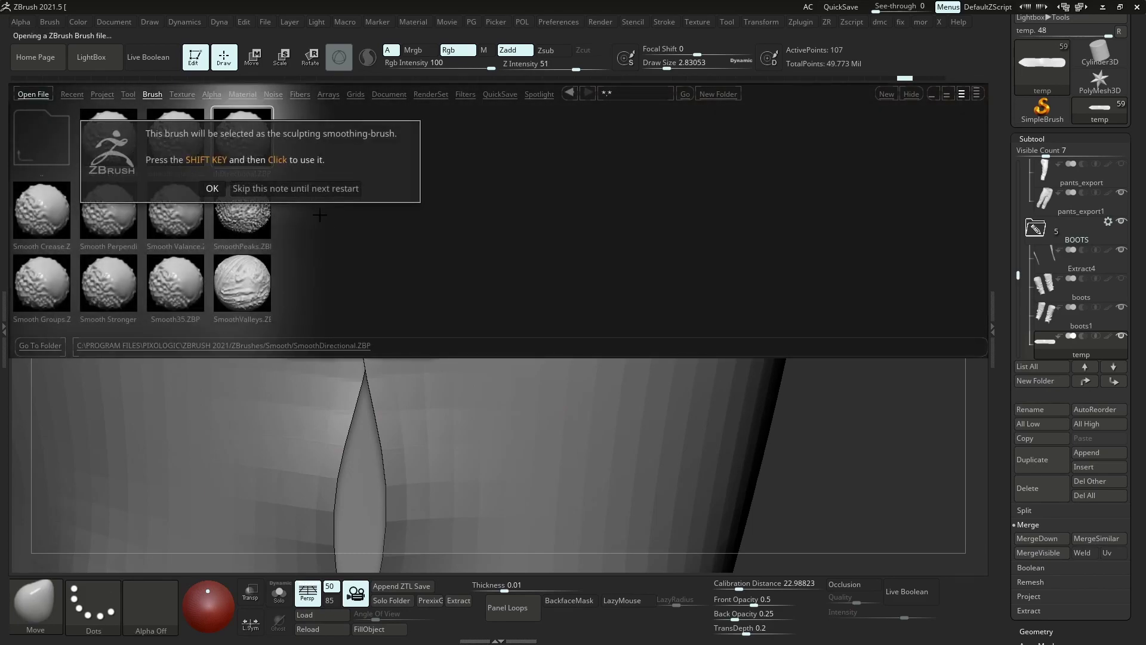
double_click(251, 158, "shift")
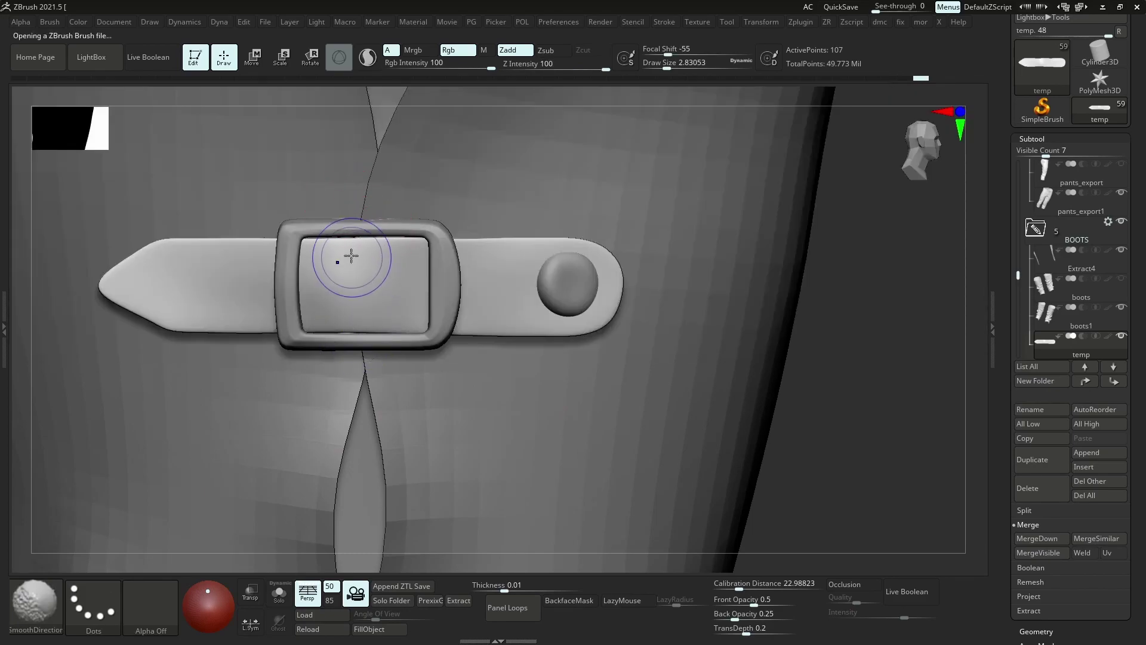
Turn off Dynamic Subdiv so the strap shows without smoothing
mouse_move(350, 256)
right_mouse_down("ctrl")
mouse_move(343, 270)
mouse_move(420, 317)
mouse_move(469, 329)
mouse_move(486, 302)
mouse_move(350, 274)
mouse_move(351, 294)
mouse_move(218, 302)
right_mouse_up("ctrl")
key("s")
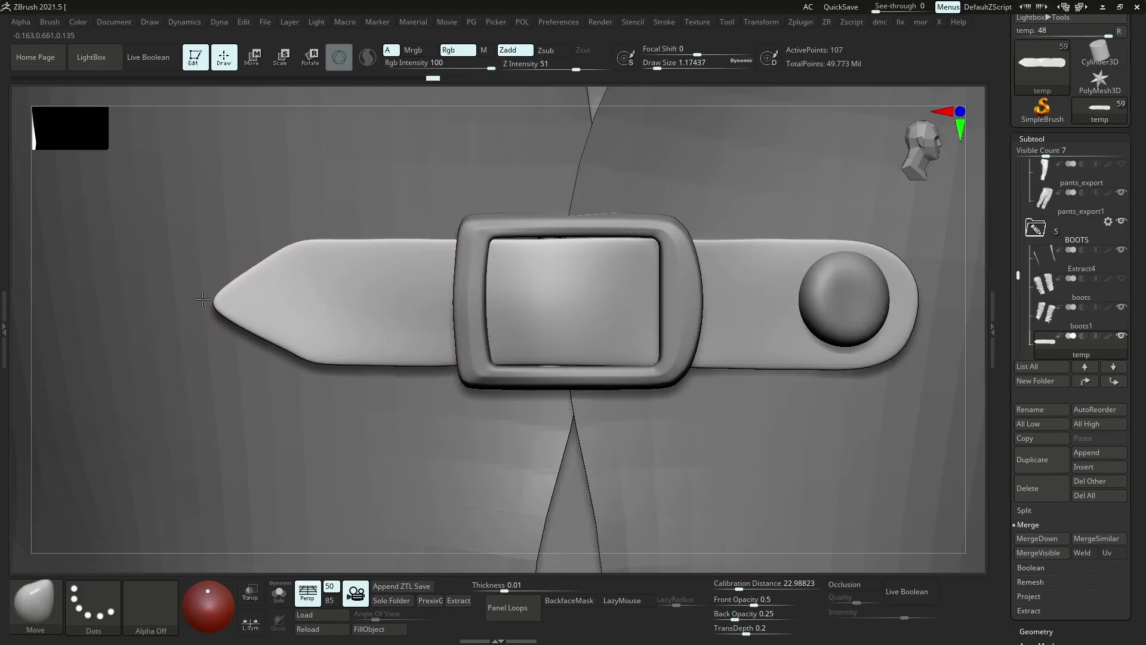
key("d")
key("Escape")
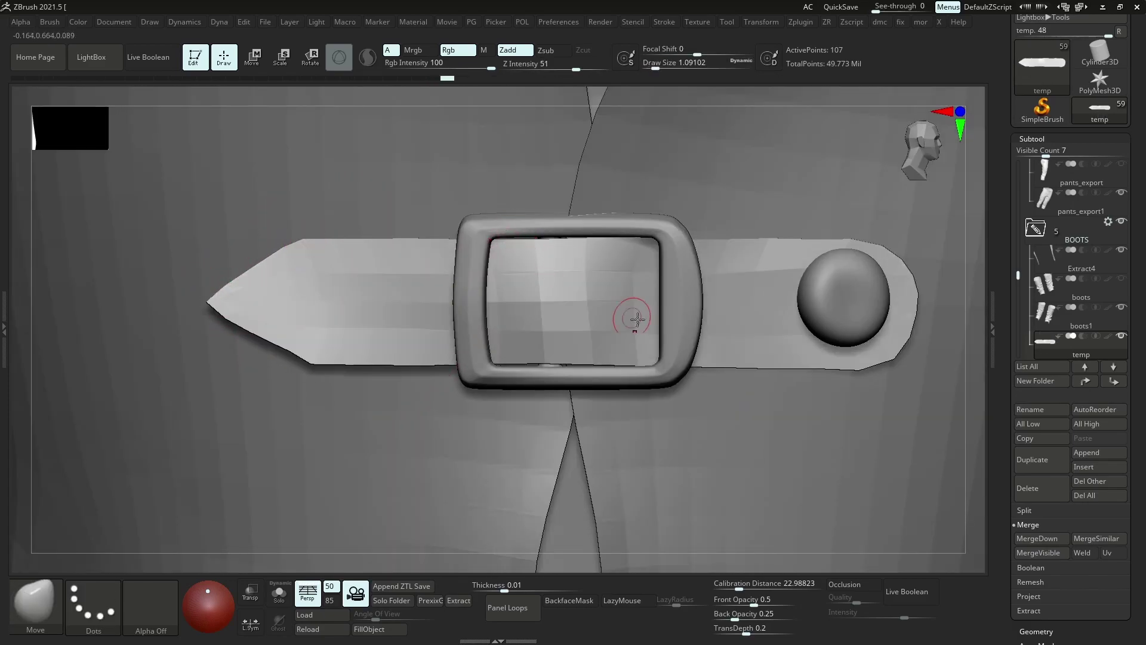
key("shift+d")
Turn dynamic subdivision back on and show the strap's polygon wireframe
key("b")
key("m")
key("v")
left_click(1030, 630)
key("d")
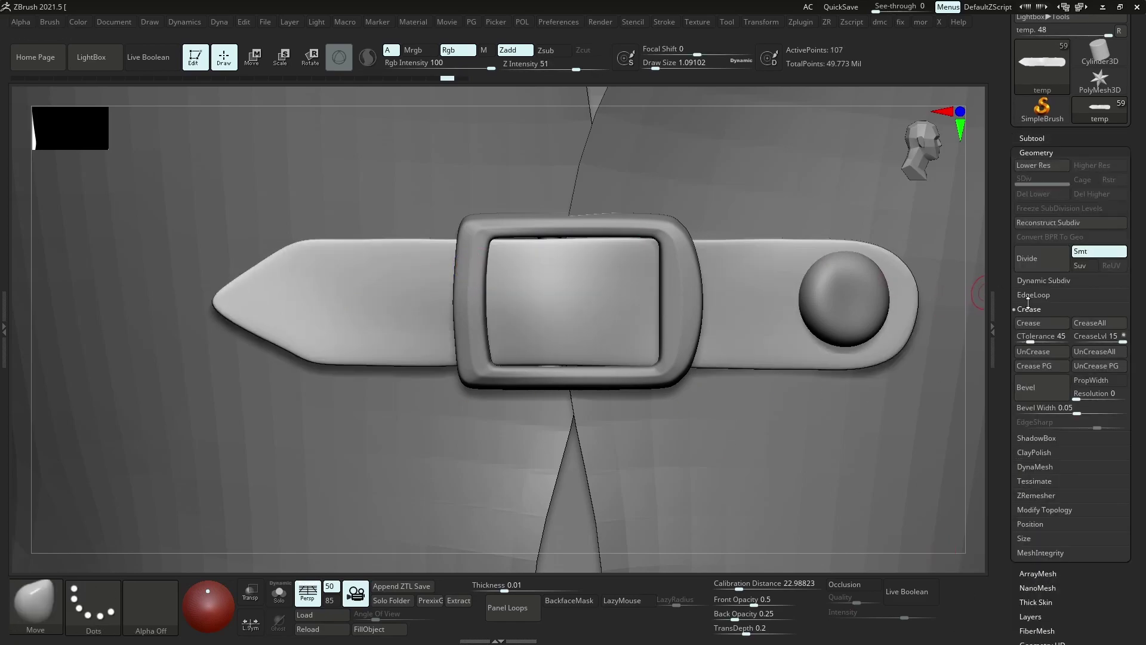
key("shift+d")
key("b")
key("m")
key("p")
key("shift+f")
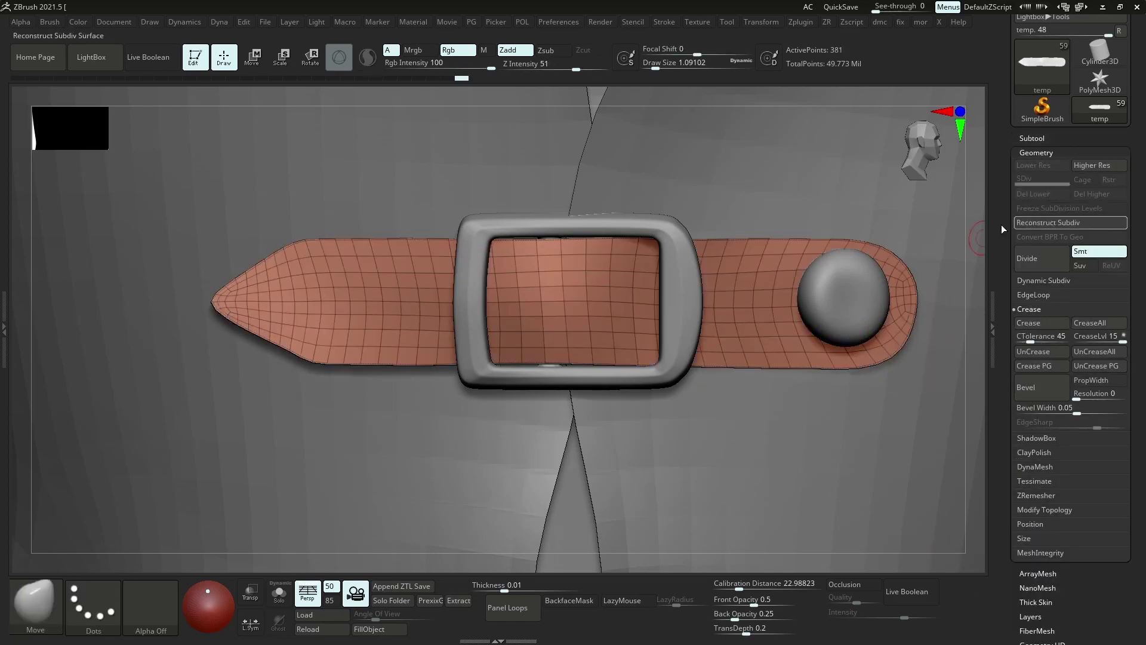
right_click_drag(858, 325, 800, 312, "ctrl")
With the SmoothDirectional brush and PolyFrame on, smooth the strap's pointed tip
key("b")
key("m")
key("v")
key("shift+f")
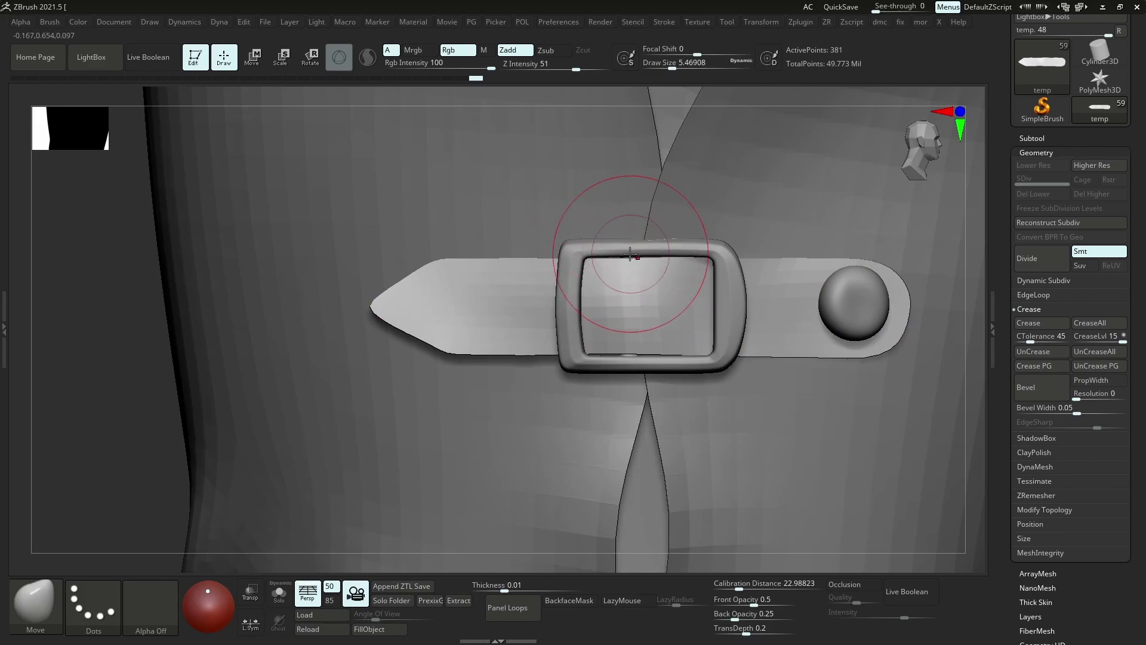
key("b")
key("s")
key("d")
right_click_drag(434, 248, 447, 256, "ctrl")
key("shift+f")
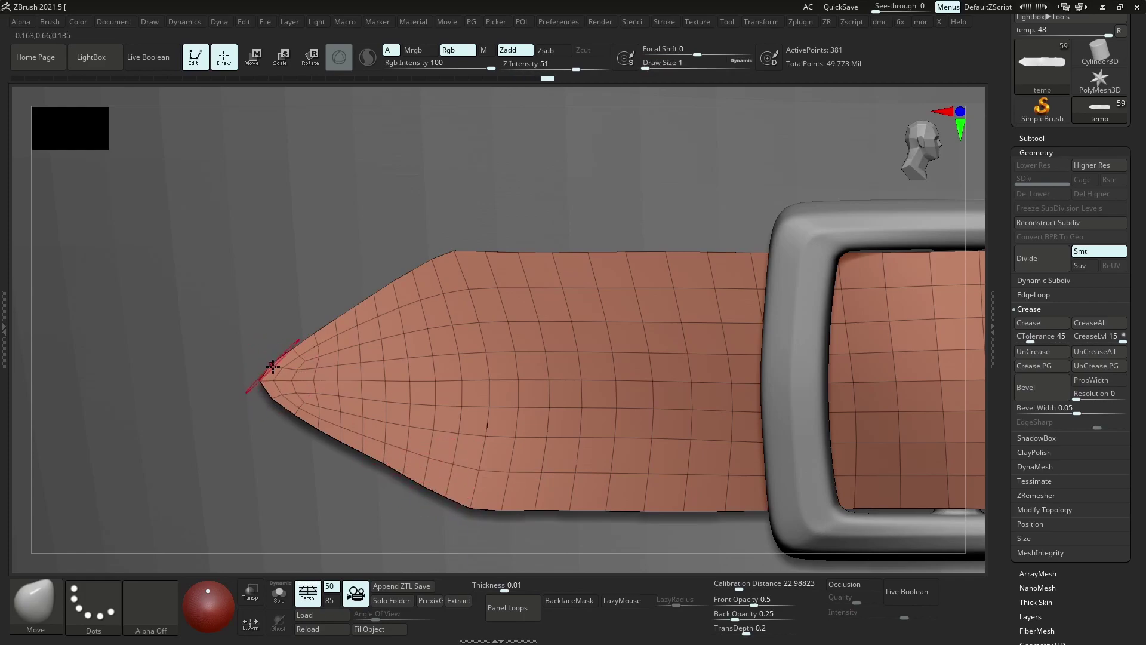
key("f")
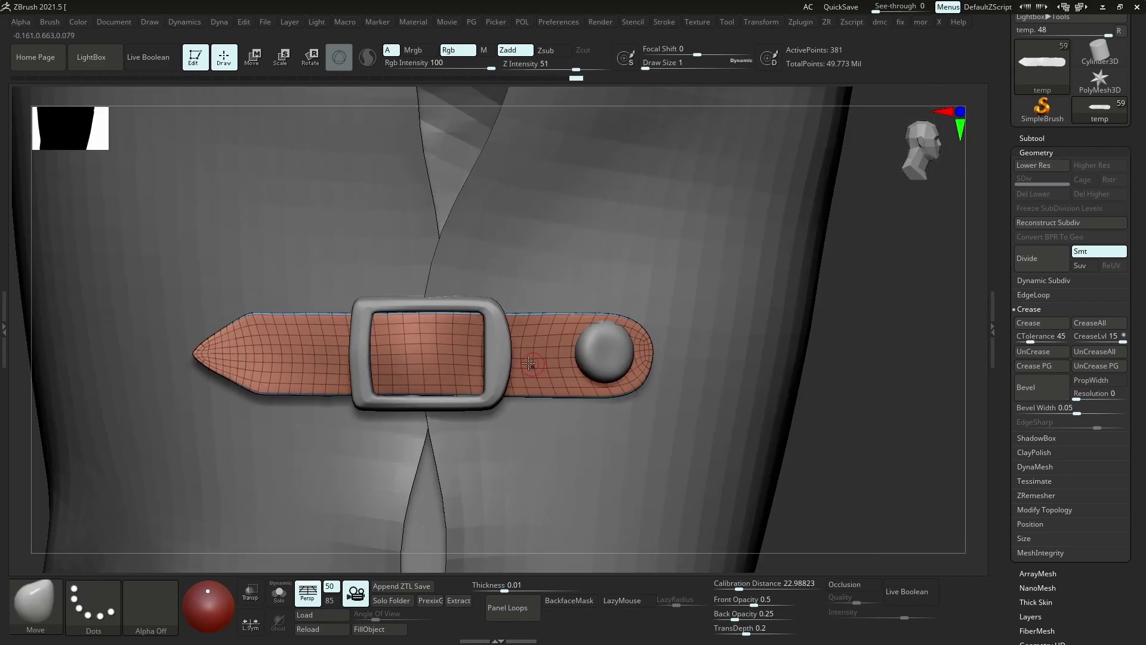
key("shift+f")
key("s")
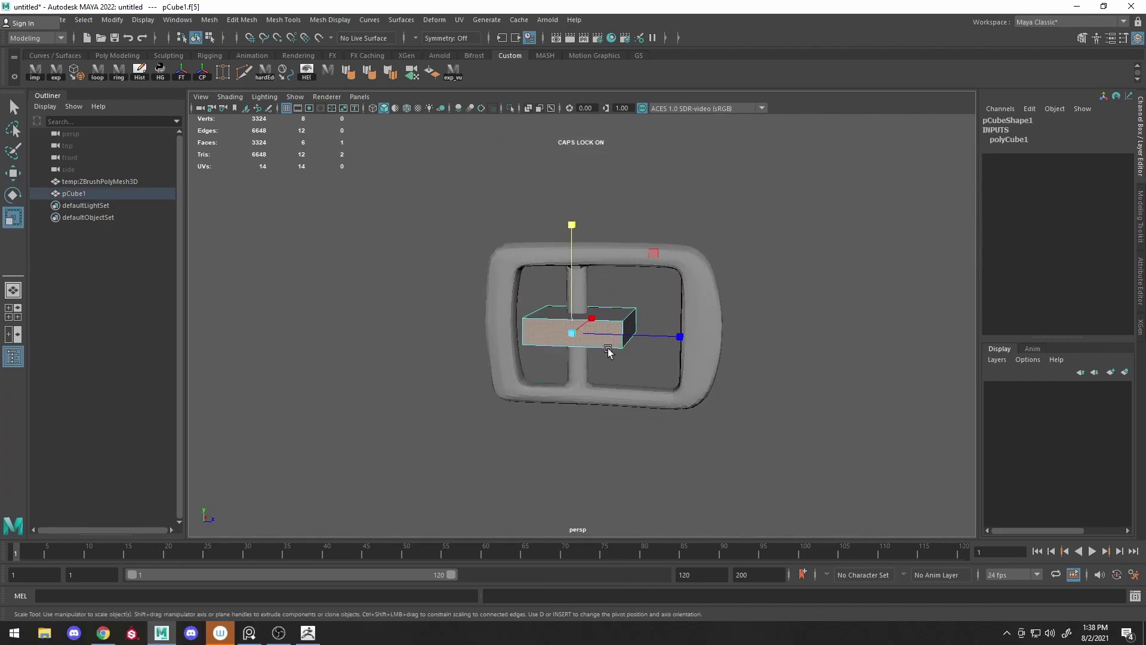
Add three connecting edges across the cube bar
left_click(690, 338)
left_click(629, 328)
key("w")
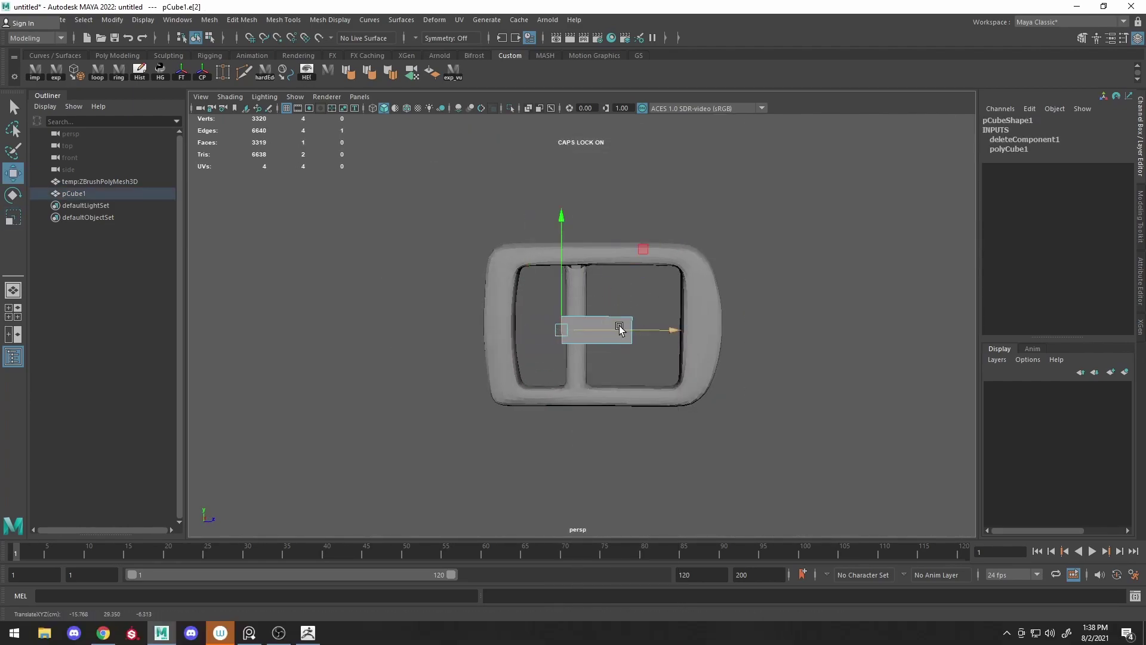
left_click_drag(622, 328, 577, 349, "alt")
right_click_drag(576, 349, 599, 343, "shift")
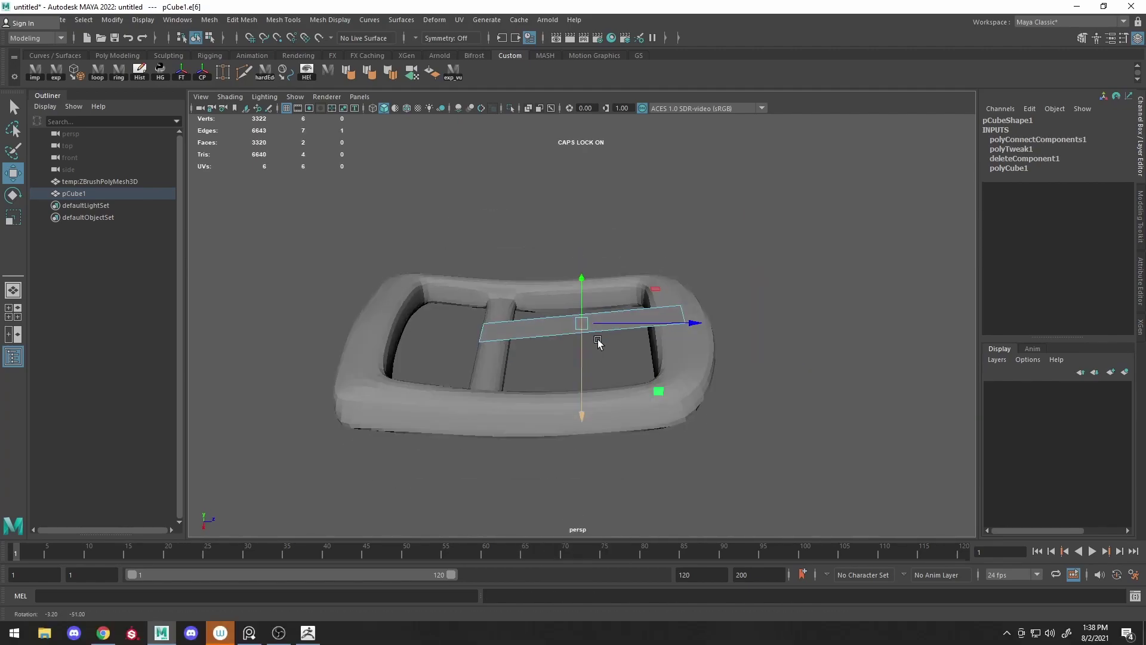
left_click_drag(599, 343, 583, 349, "alt")
left_click_drag(583, 348, 587, 350)
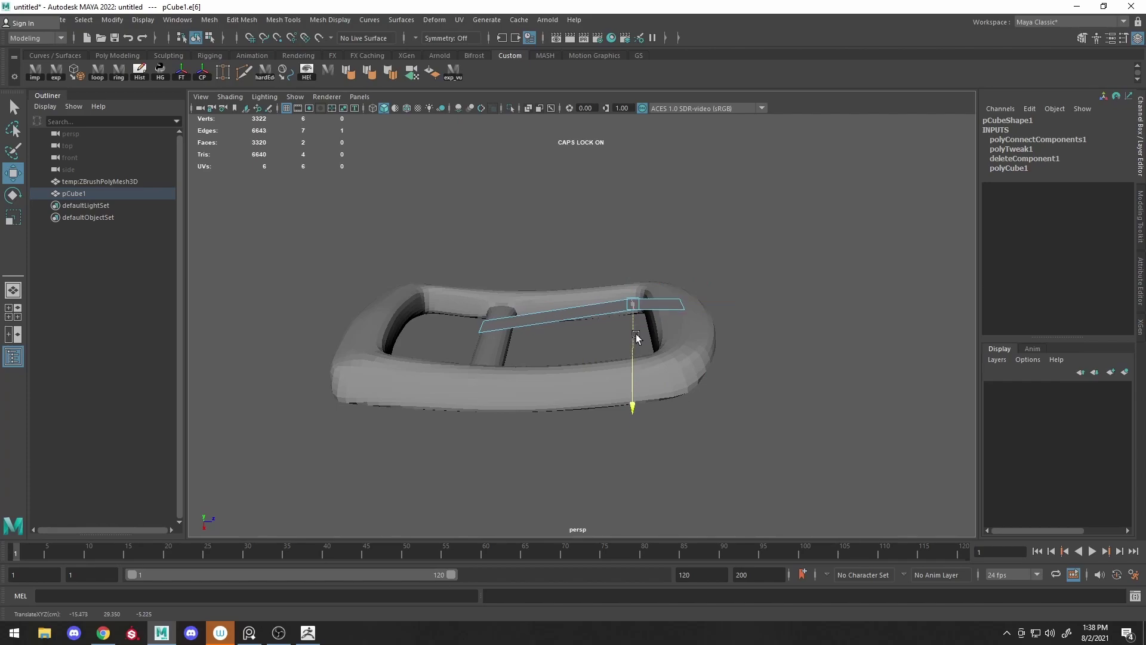
right_click_drag(546, 301, 631, 374, "shift")
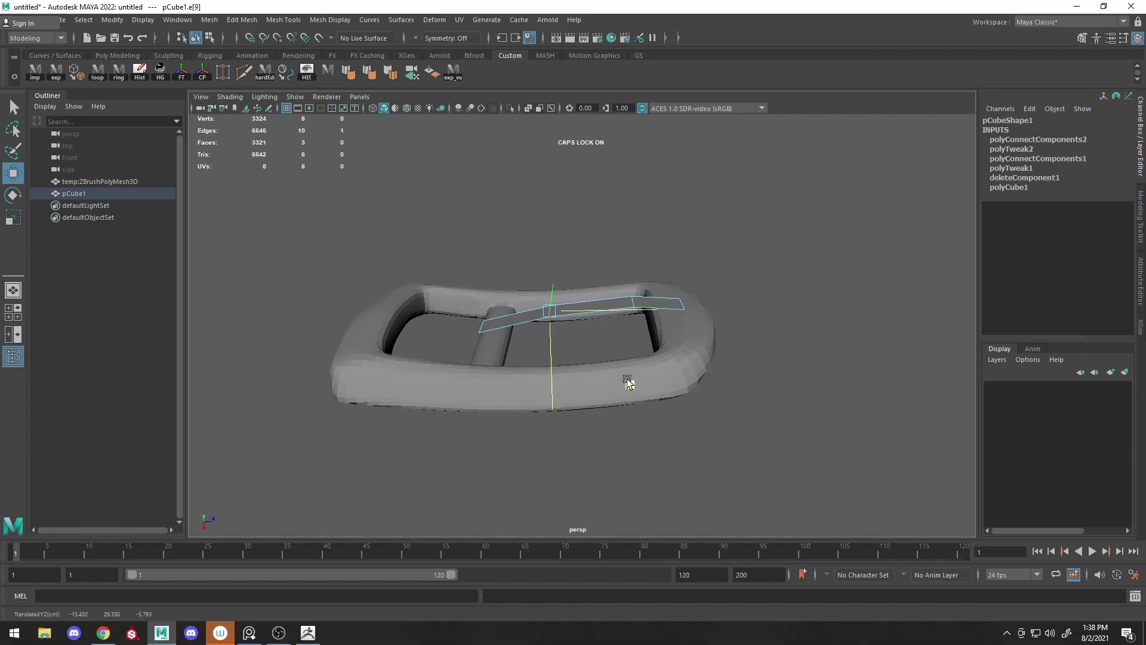
left_click_drag(627, 383, 690, 356, "alt")
right_click_drag(562, 345, 557, 511, "shift")
Pull the bar's tip vertex outward into a point
left_click(686, 356)
left_click_drag(710, 356, 734, 357)
scroll(566, 337, "up", 5)
left_click(566, 337)
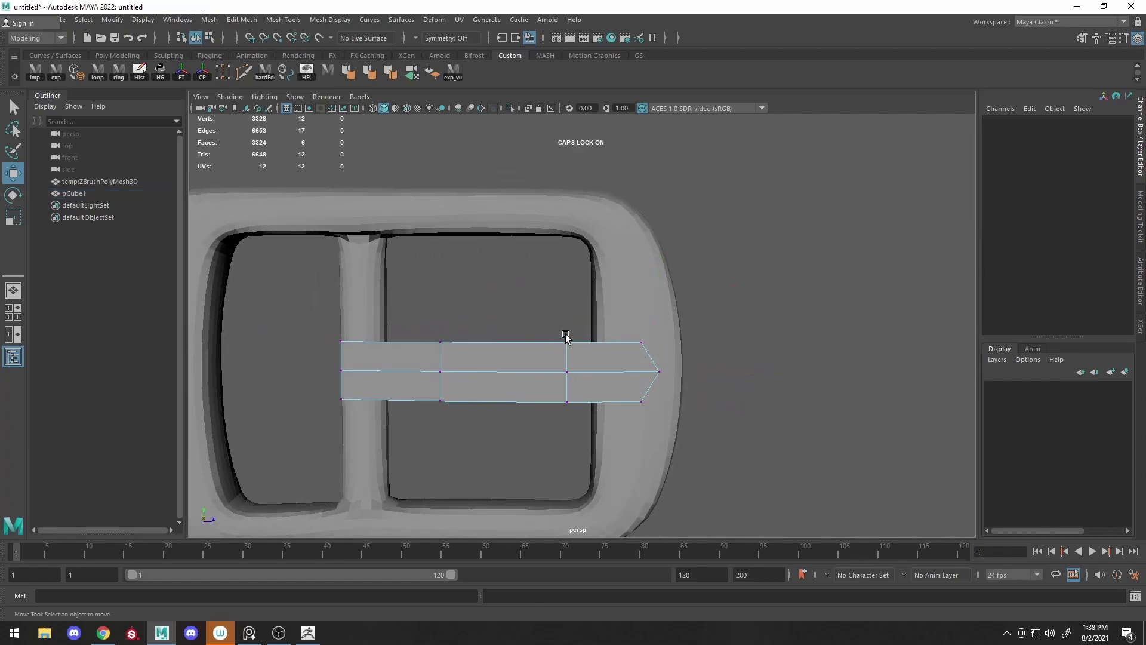
scroll(566, 337, "up", 2)
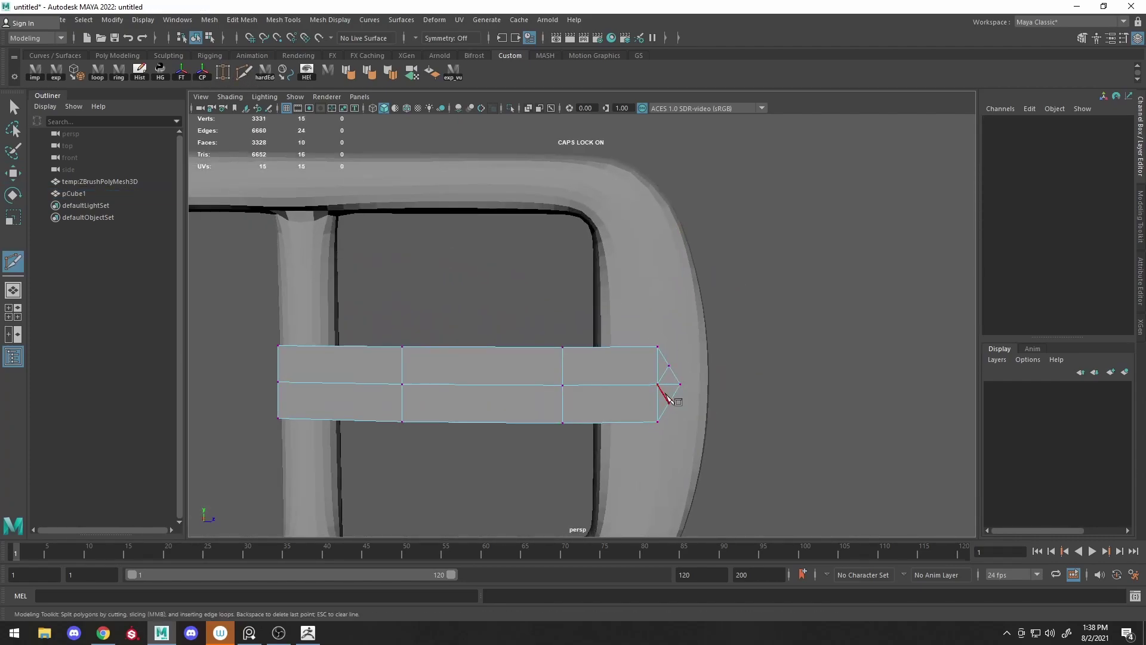
left_click(673, 412)
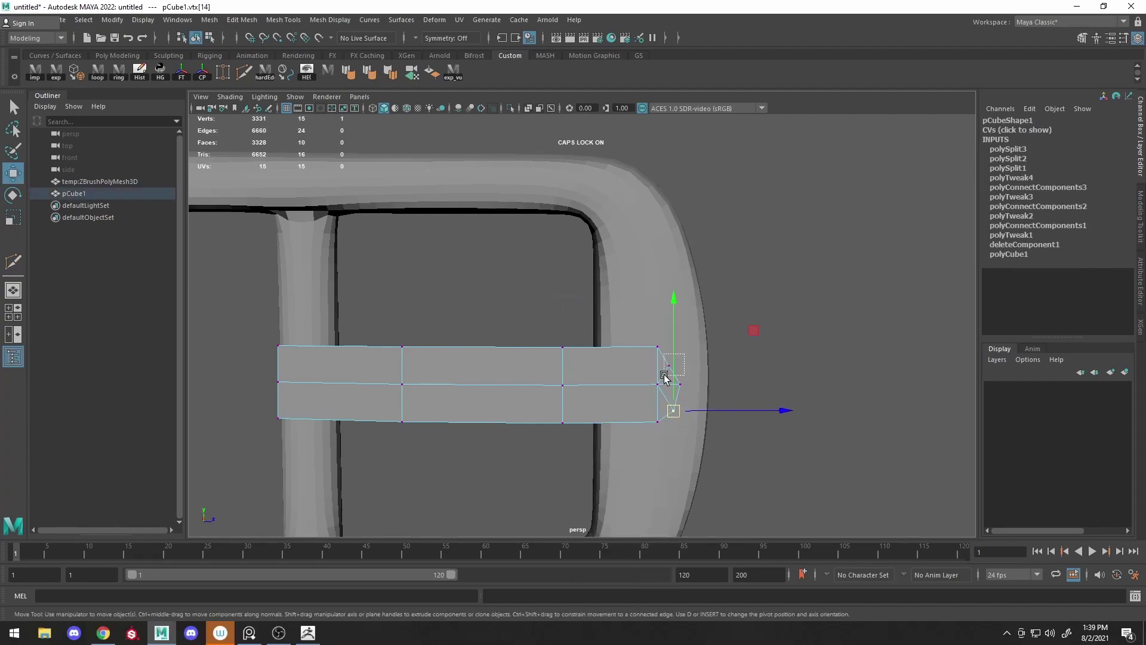
left_click(667, 366)
left_click(662, 389)
left_click_drag(662, 388, 599, 379, "alt")
Extrude the bar's faces to give it thickness
left_click(519, 384)
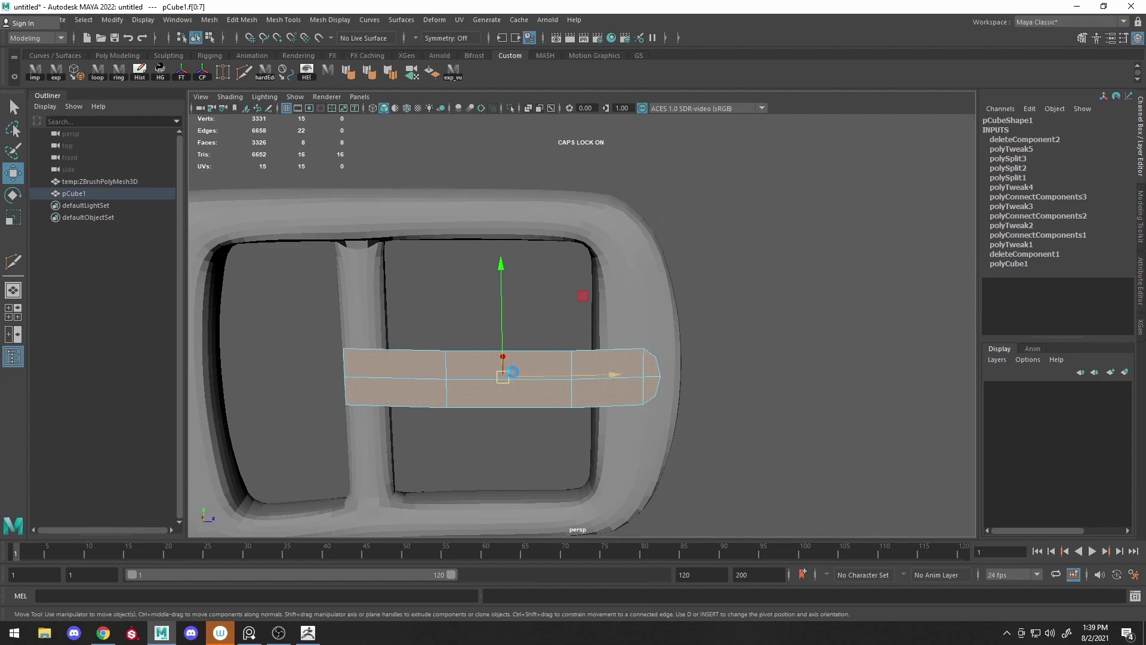
key("ctrl+e")
left_click_drag(506, 355, 575, 304, "alt")
Select the bar's end faces, convert them to tip edges, and begin beveling them
left_click(575, 304)
right_click(575, 303)
left_click(575, 336)
left_click(578, 394)
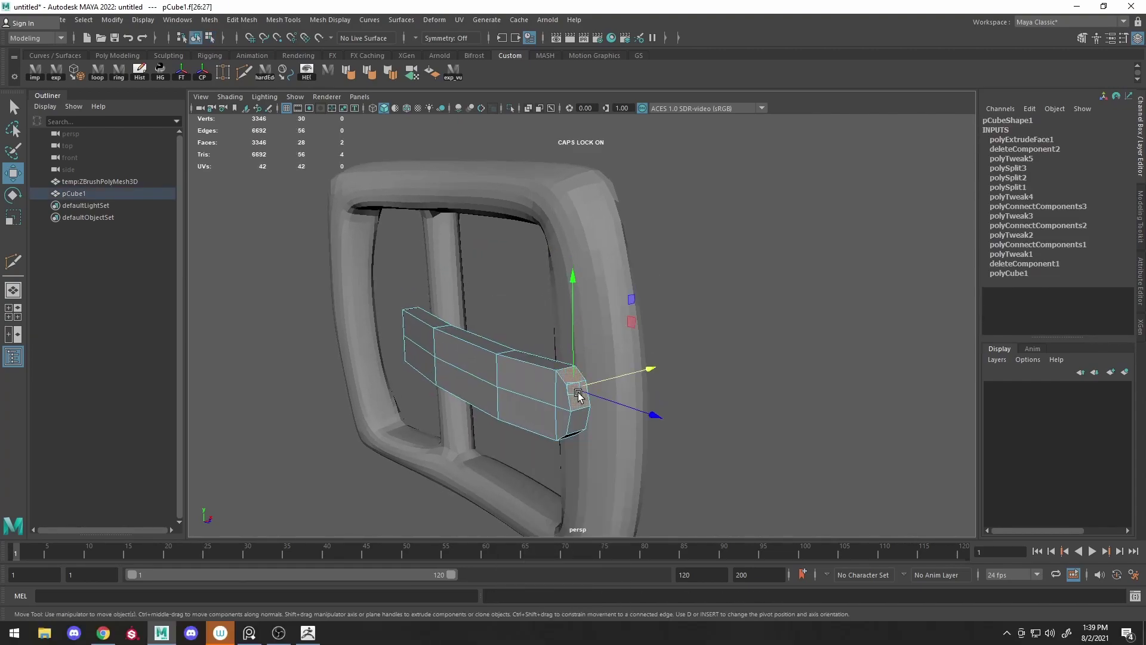
left_click_drag(550, 370, 541, 415, "alt")
key("F10")
key("t")
left_click_drag(544, 476, 583, 358, "alt")
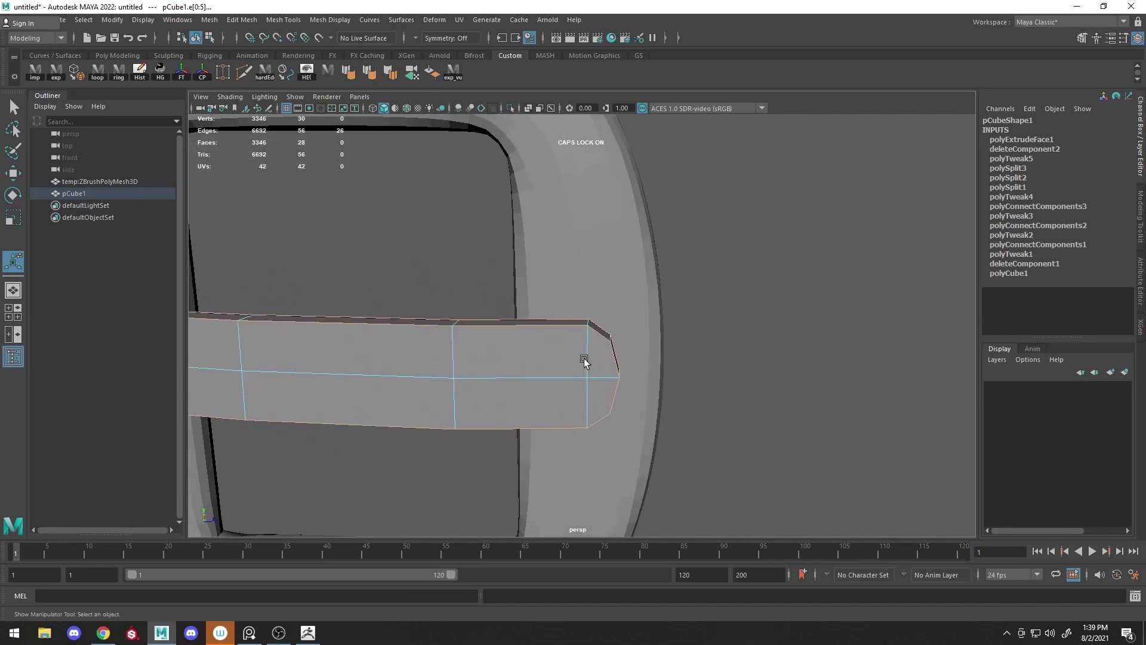
Bevel the prong's tip edges twice with 2 segments to round it off
right_click_drag(547, 331, 627, 314, "shift")
left_click_drag(781, 353, 614, 337, "alt")
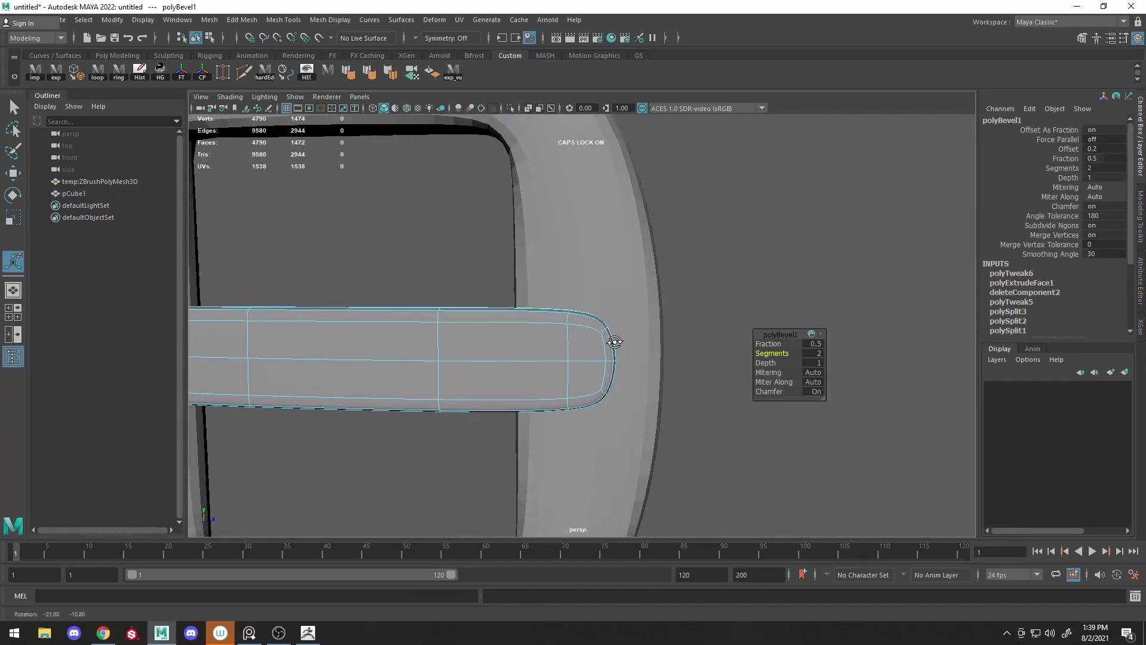
right_click_drag(583, 334, 589, 348, "shift")
left_click_drag(767, 352, 772, 352)
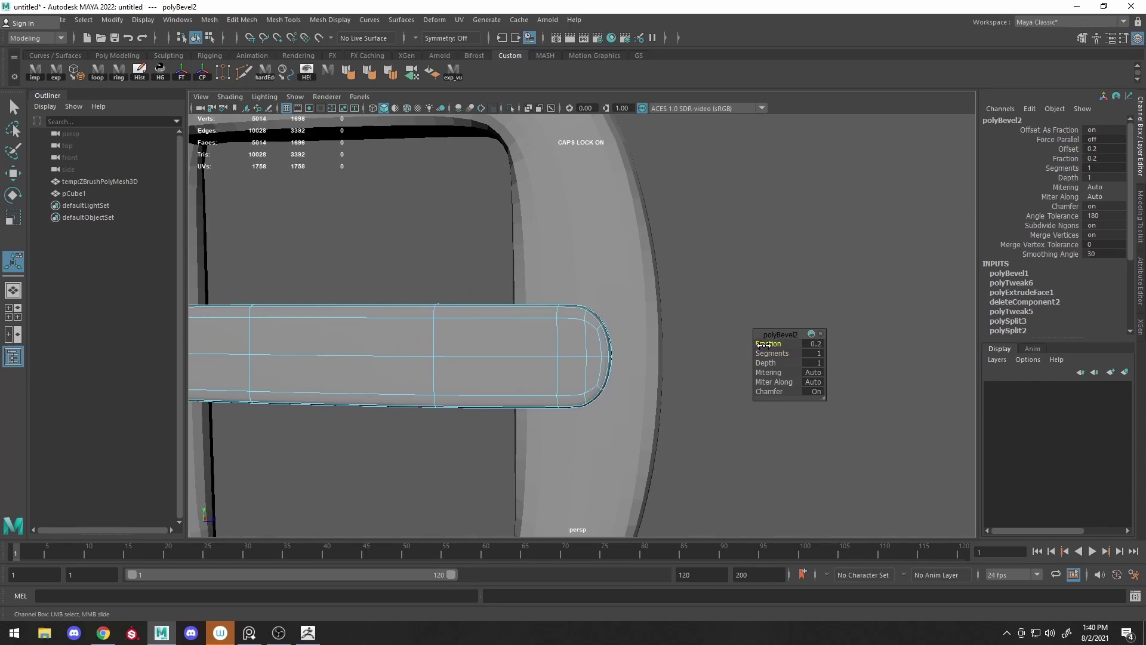
Select the prong bar and check its smoothed preview, then return to the cage
right_click_drag(529, 302, 652, 230)
scroll(647, 302, "down", 5)
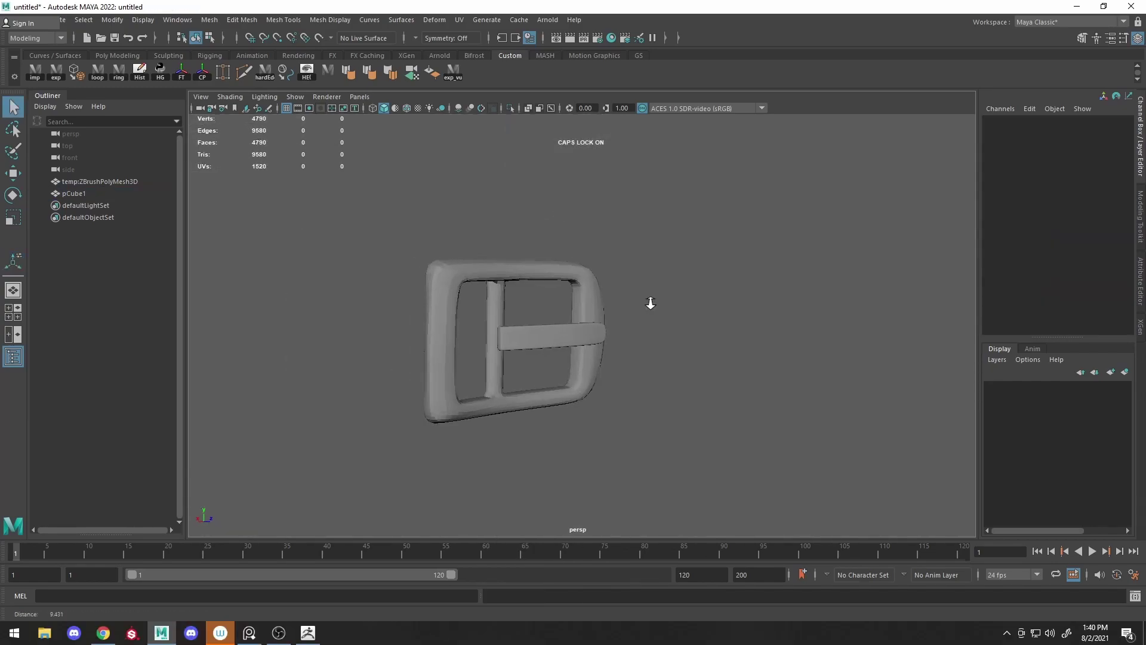
scroll(637, 307, "up", 5)
left_click(414, 316)
left_click_drag(636, 307, 560, 276, "alt")
key("w")
key("ctrl+z")
key("3")
key("1")
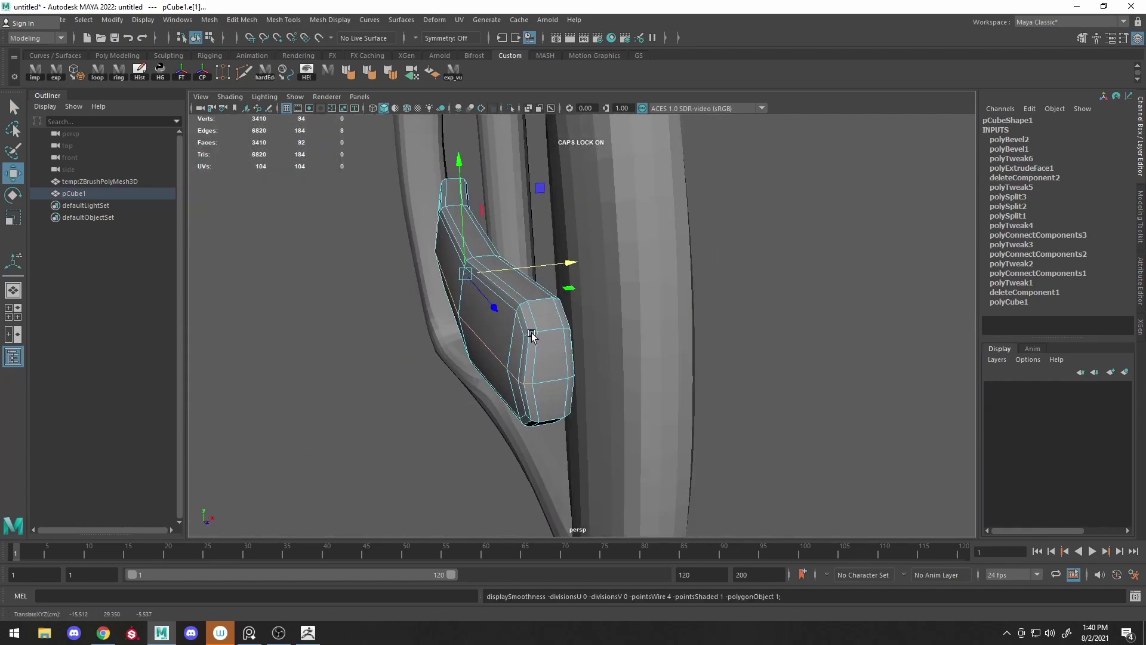
Select edges near the prong's end for bending, then undo back to the earlier selection
scroll(511, 335, "up", 5)
left_click_drag(328, 366, 463, 312, "alt")
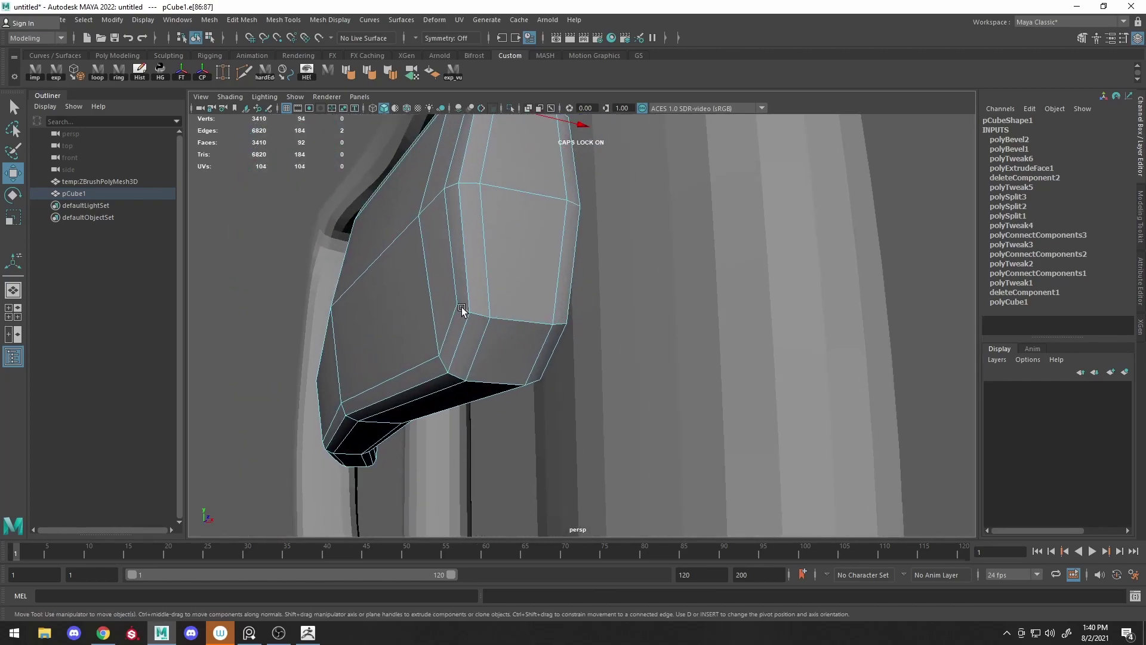
left_click(578, 217, "shift")
scroll(609, 269, "down", 5)
left_click_drag(609, 269, 631, 409, "alt")
left_click(512, 396)
scroll(512, 396, "up", 4)
left_click(519, 388, "shift")
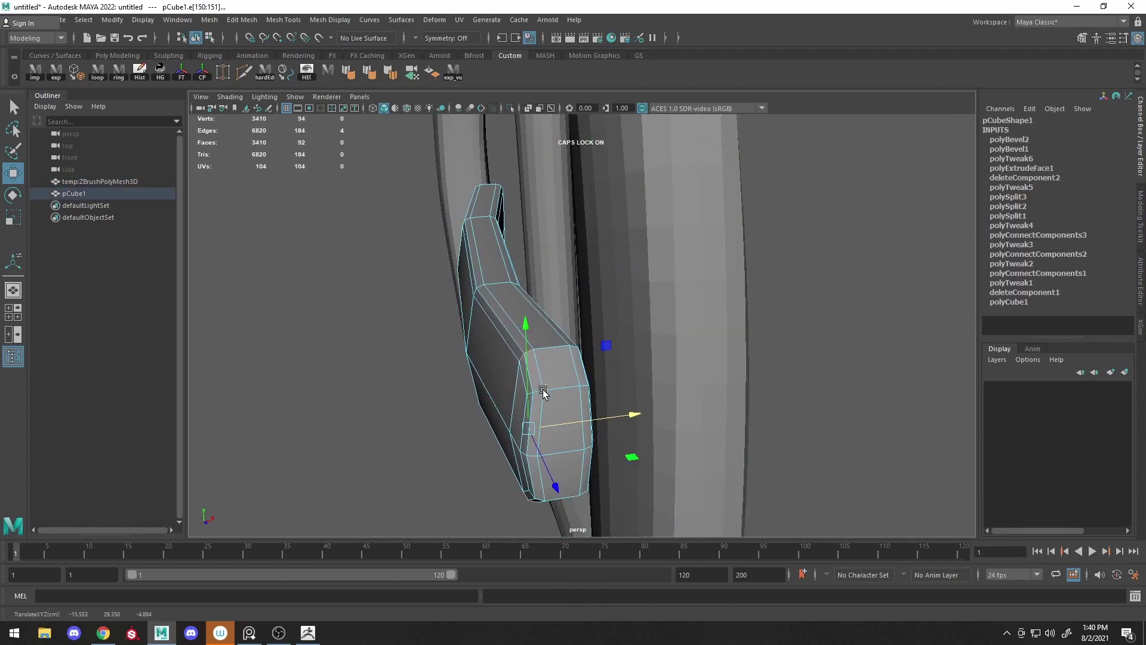
key("ctrl+z")
key("ctrl+z")
key("ctrl+z")
key("ctrl+z")
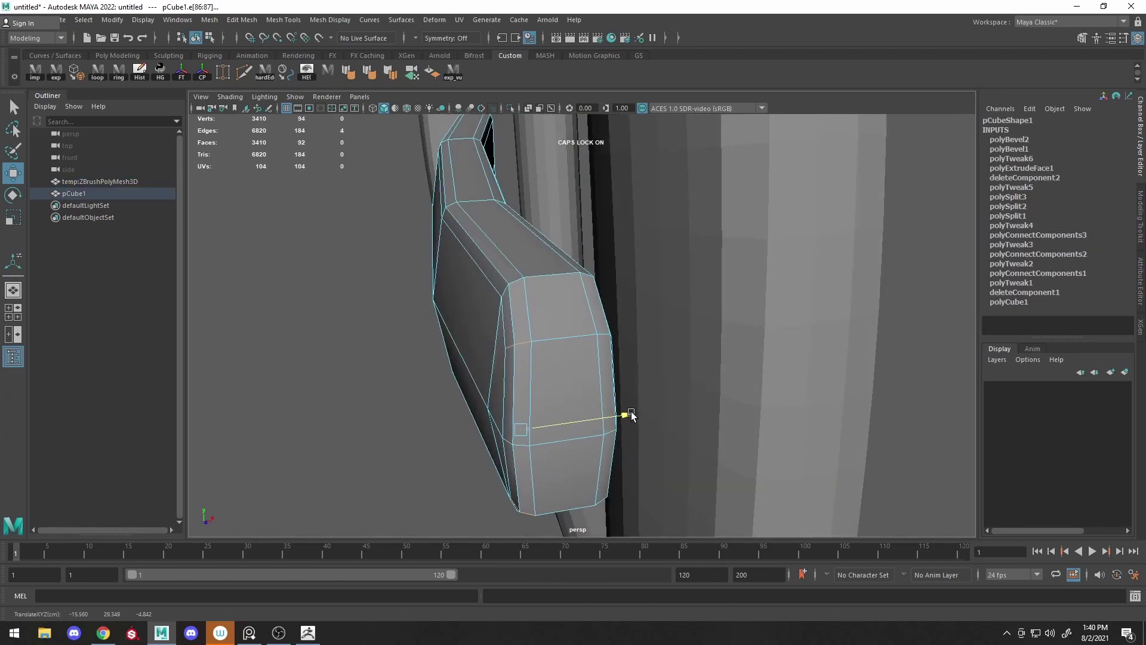
key("ctrl+z")
key("ctrl+z")
key("ctrl+z")
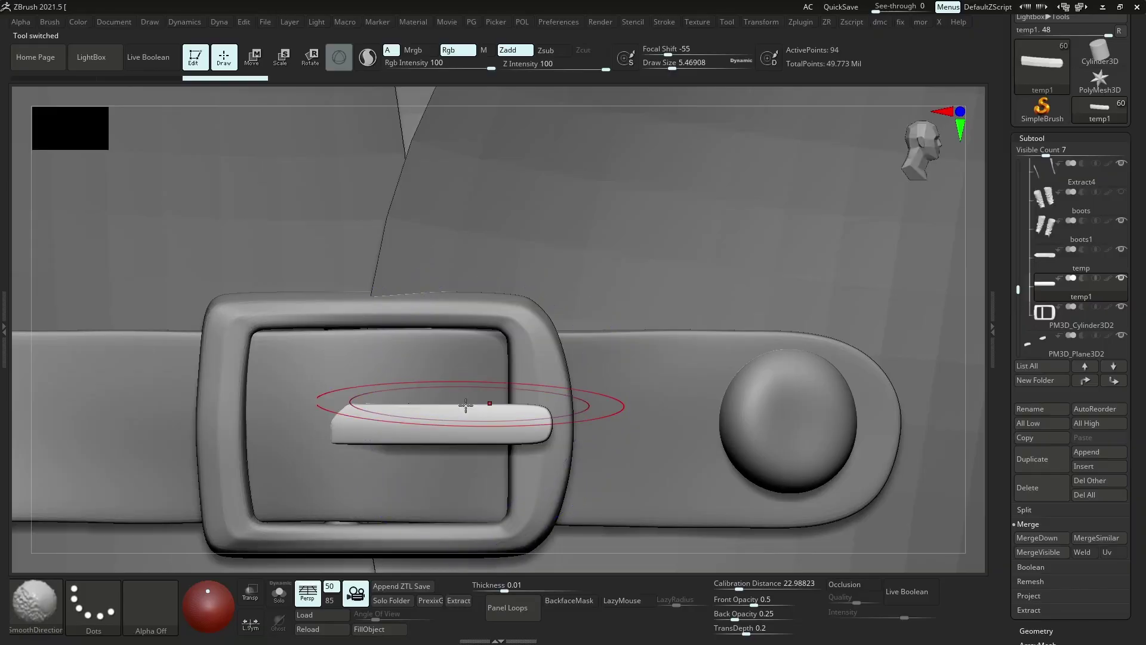
mouse_move(465, 405)
right_mouse_down("ctrl")
mouse_move(445, 330)
mouse_move(446, 409)
right_mouse_up("ctrl")
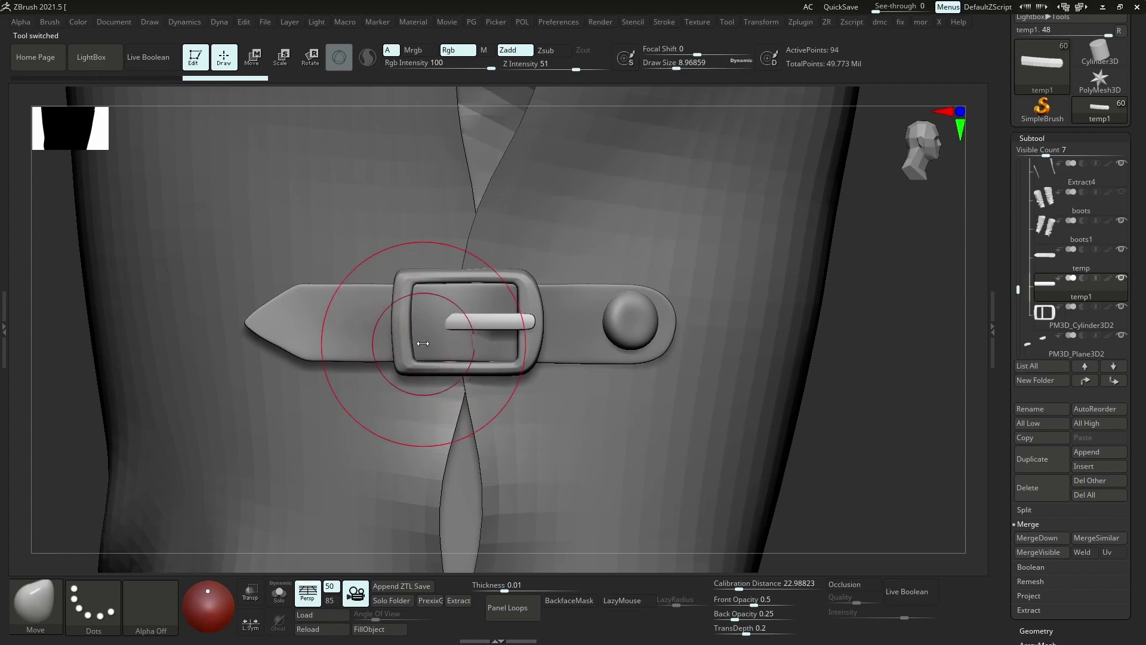
Lengthen the prong inside the buckle, select the temp subtool, and pick the Standard brush
key("ctrl+z")
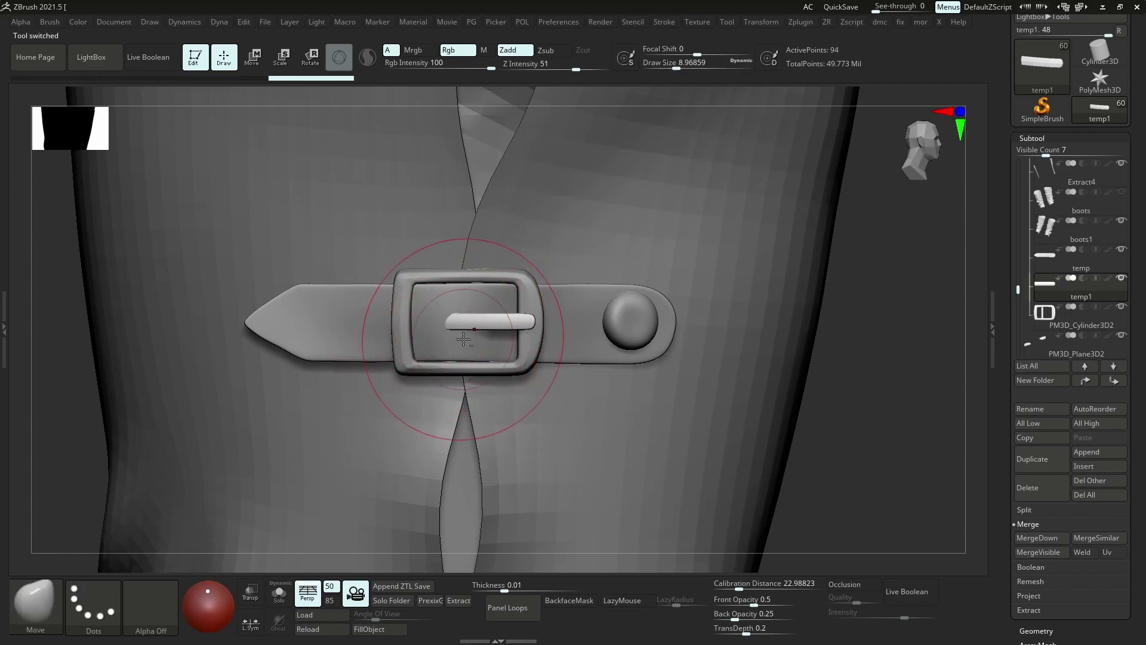
left_click(464, 345, "alt")
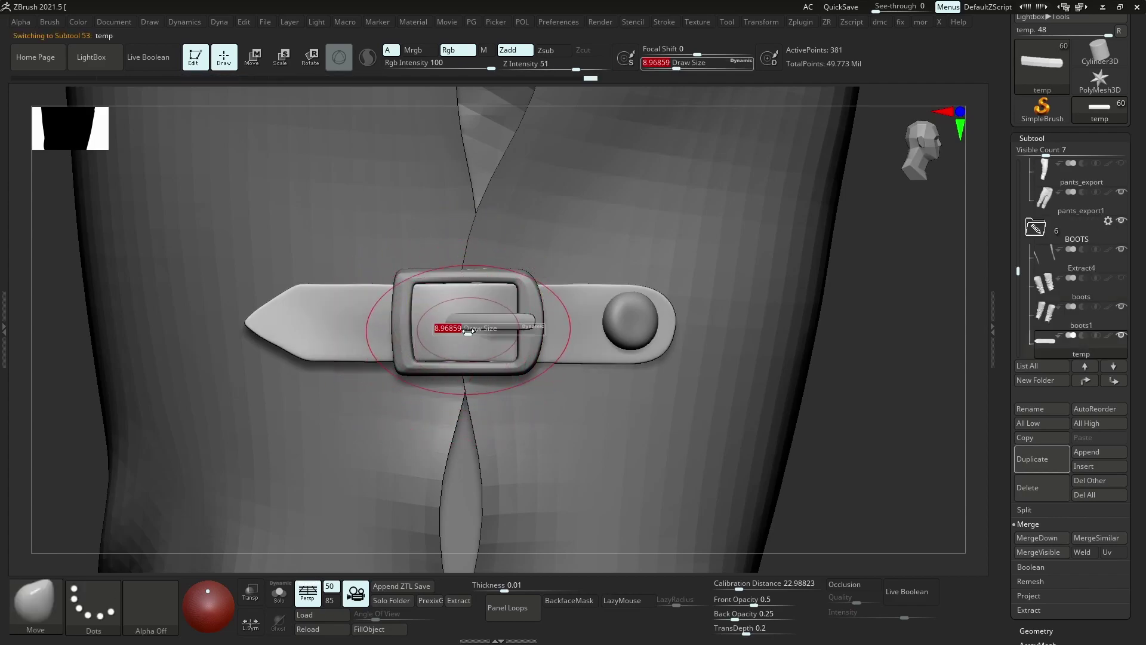
key("b")
key("s")
key("t")
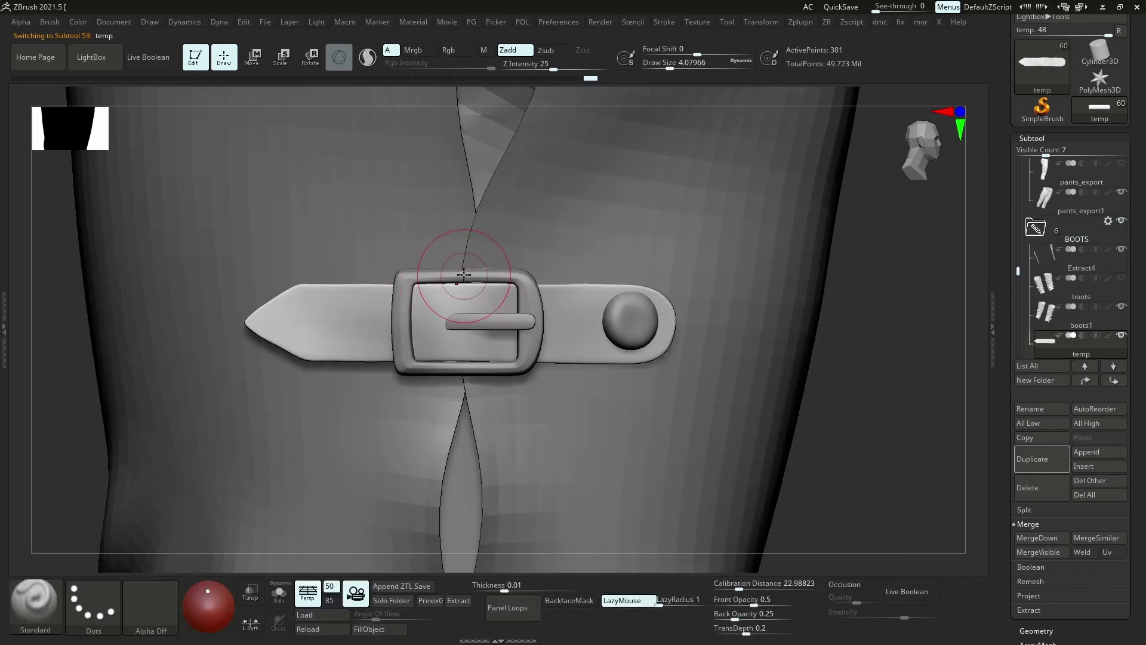
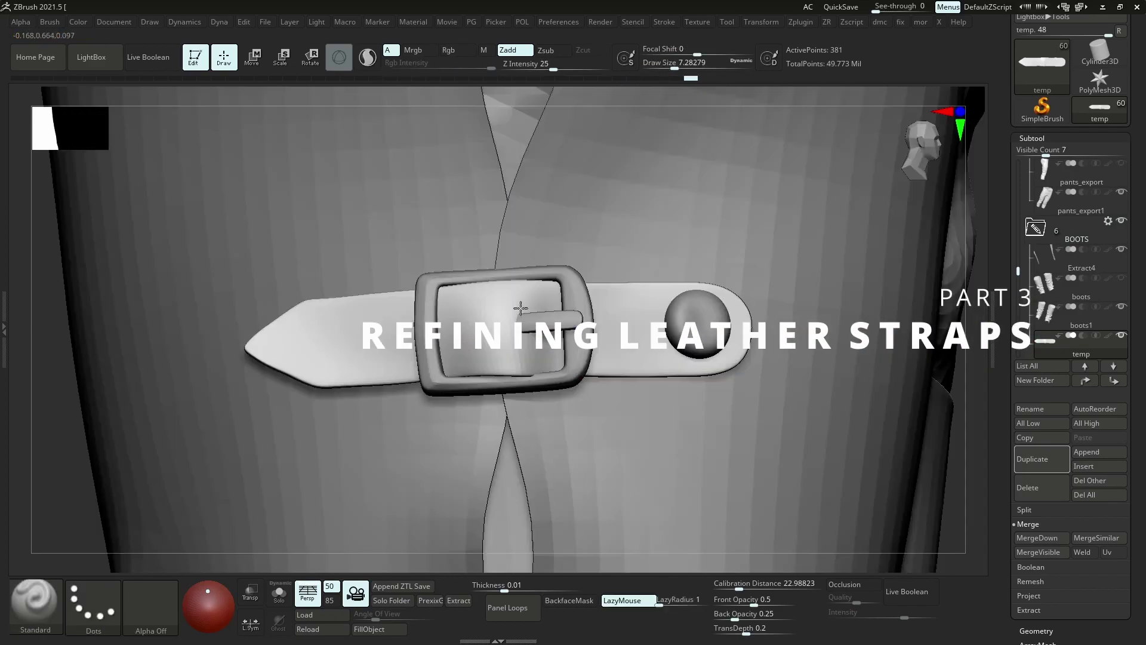
Polish the isolated strap to smooth its surface
key("s")
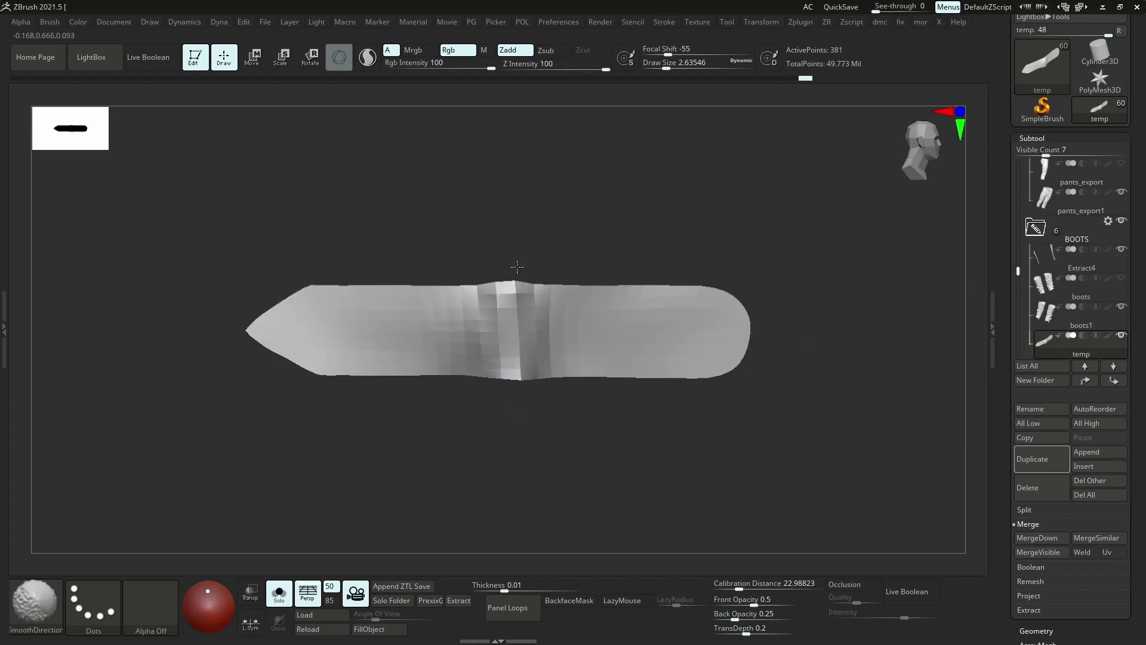
key("p")
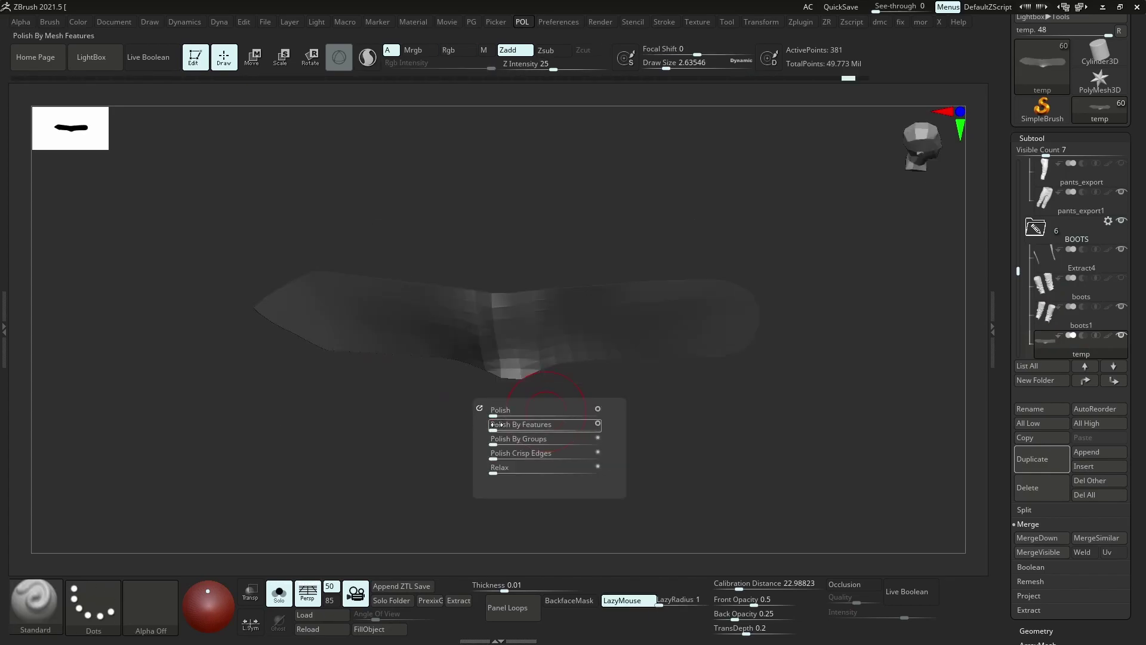
left_click_drag(524, 418, 563, 232)
key("p")
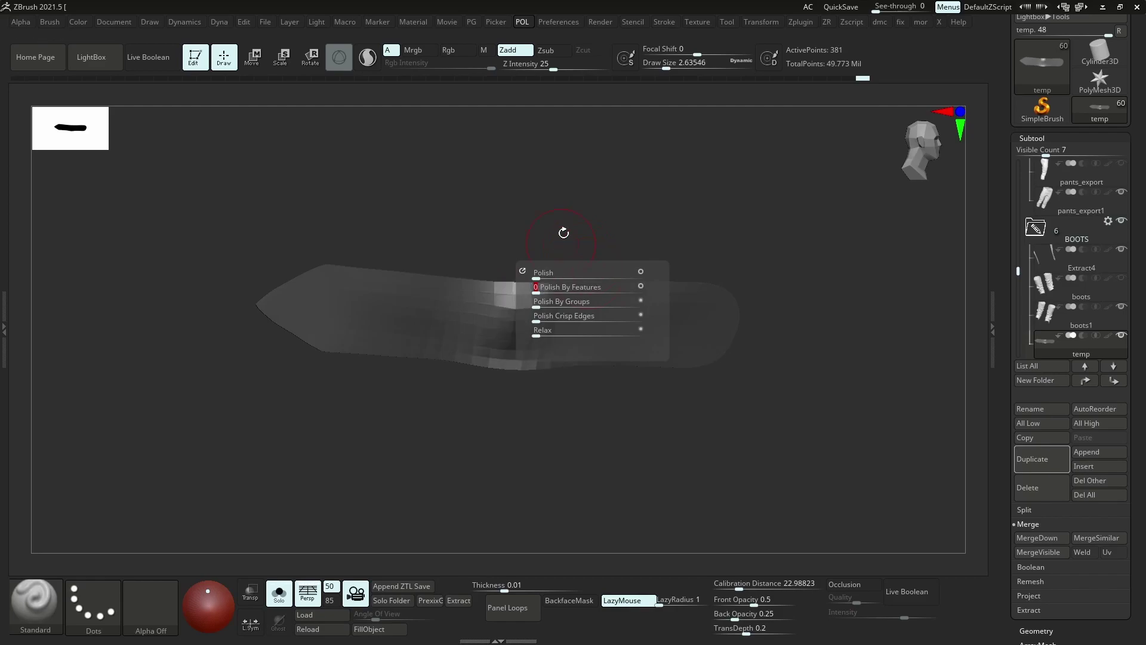
Pull the middle of the strap with a smaller Move brush to flatten it evenly
key("m")
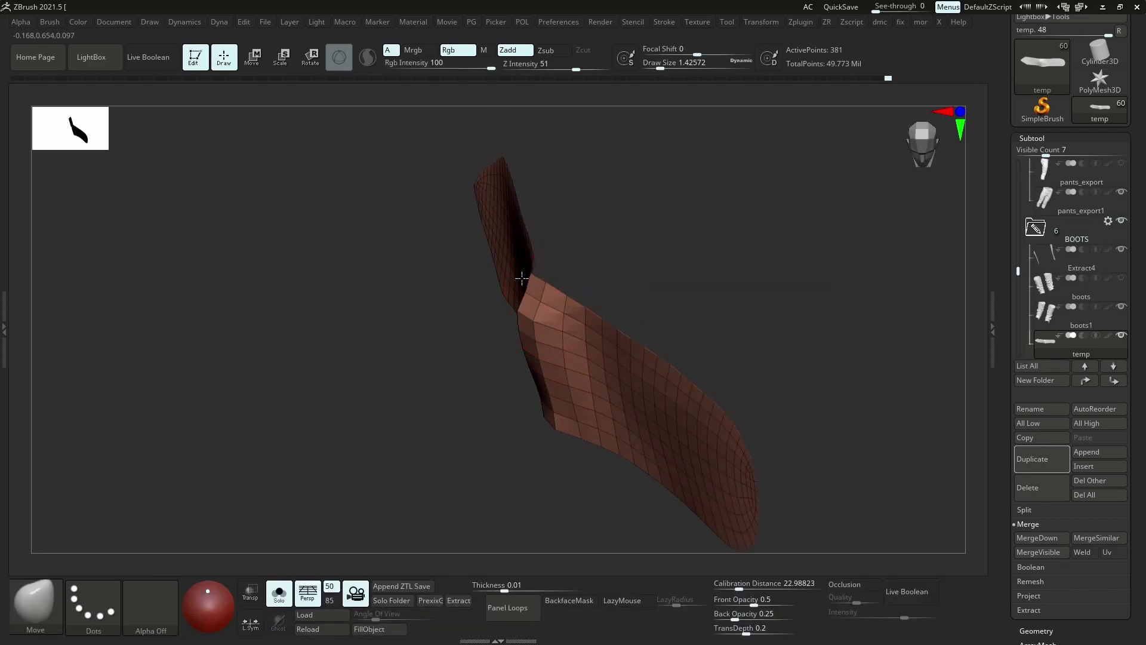
key("s")
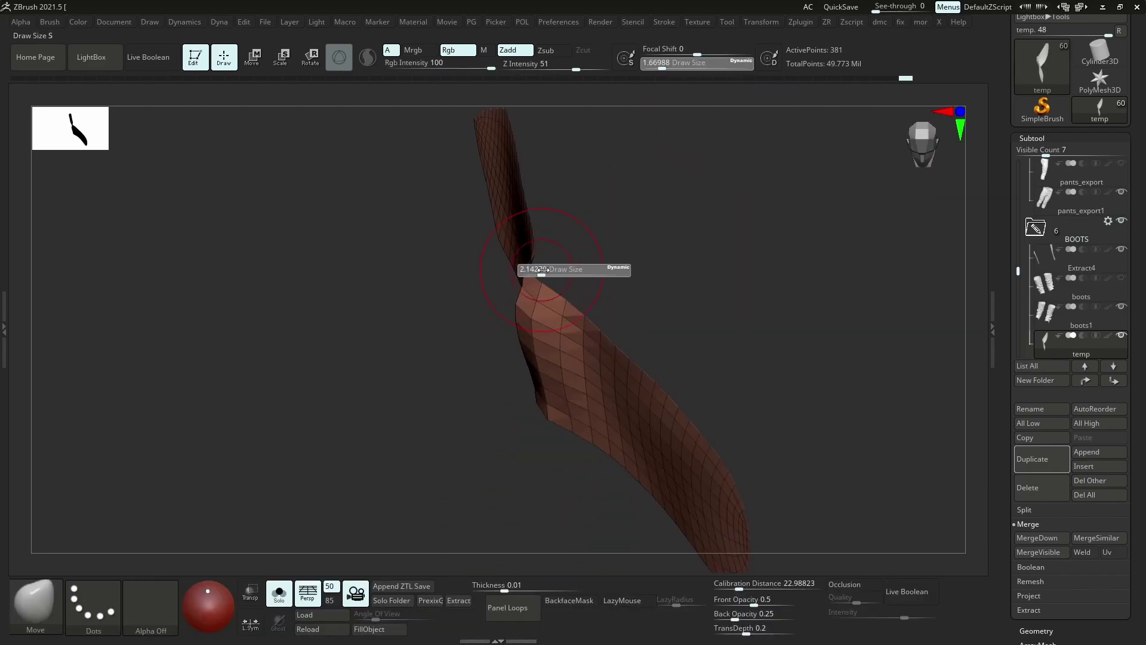
key("space")
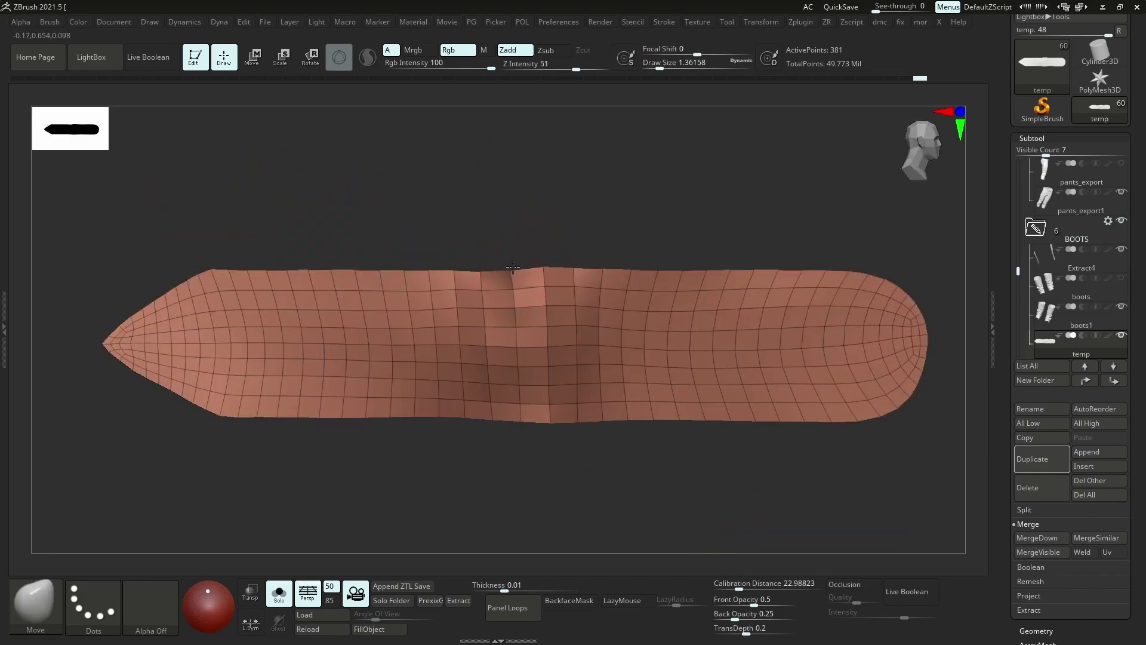
mouse_move(524, 289)
left_mouse_down()
mouse_move(524, 251)
mouse_move(549, 338)
mouse_move(529, 366)
left_mouse_up()
Smooth the strap further with Polish and turn the view back to the buckle
key("shift")
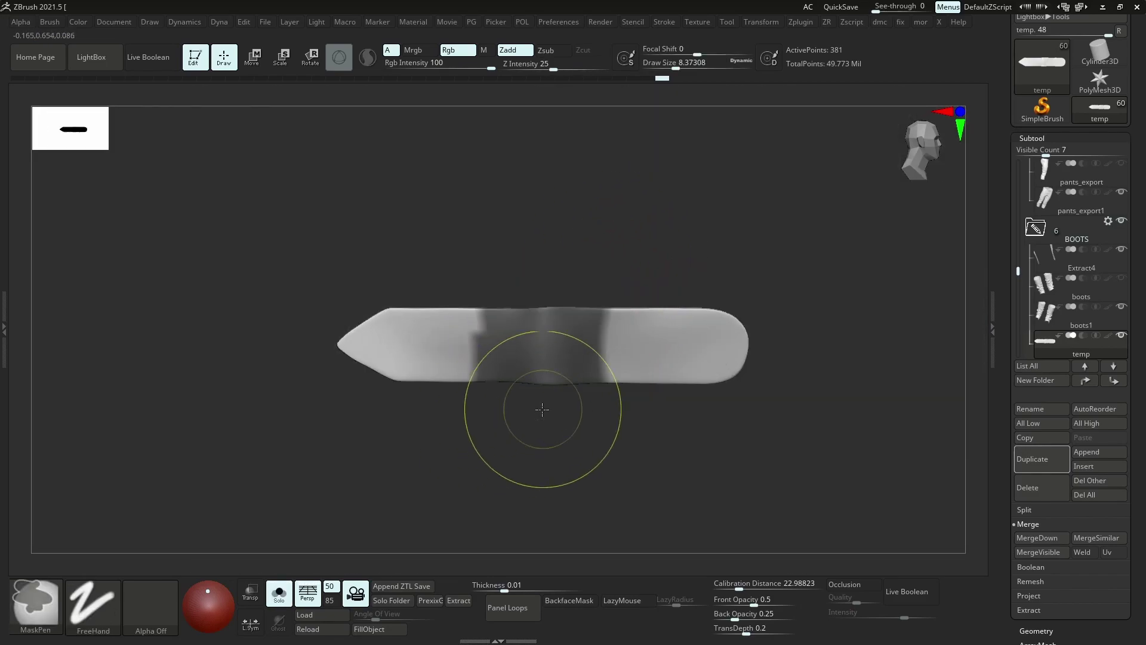
key("p")
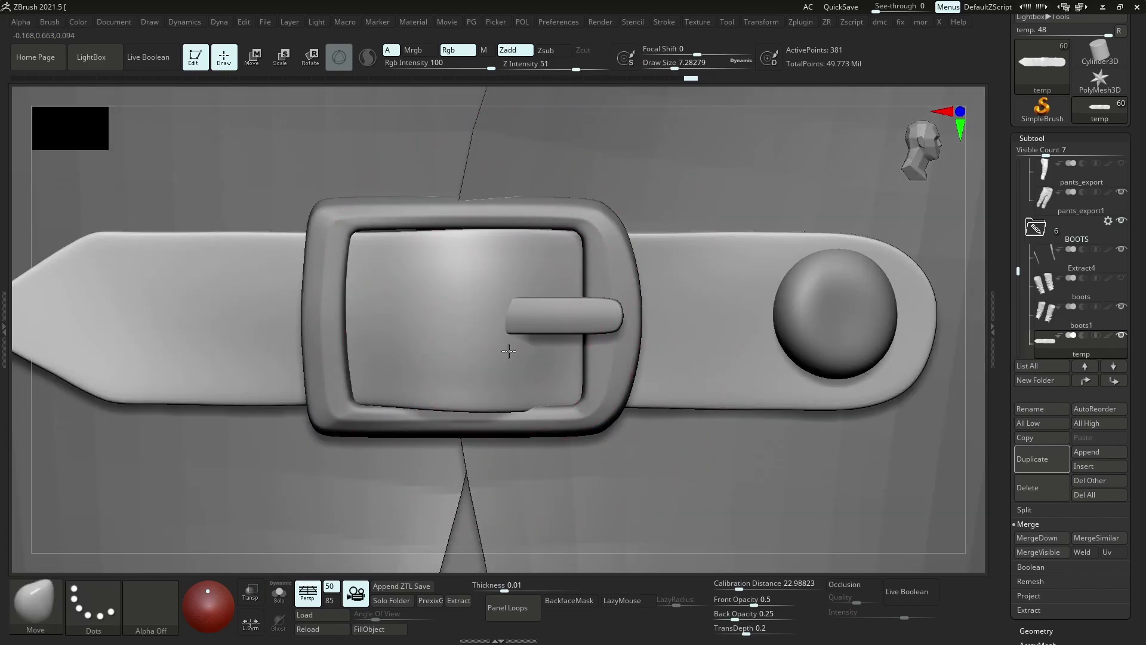
mouse_move(508, 351)
right_mouse_down()
mouse_move(496, 311)
mouse_move(506, 277)
mouse_move(478, 287)
mouse_move(657, 305)
mouse_move(654, 319)
right_mouse_up()
Slide the temp strap end left through the buckle with Transpose Move
key("w")
left_click(658, 303, "alt")
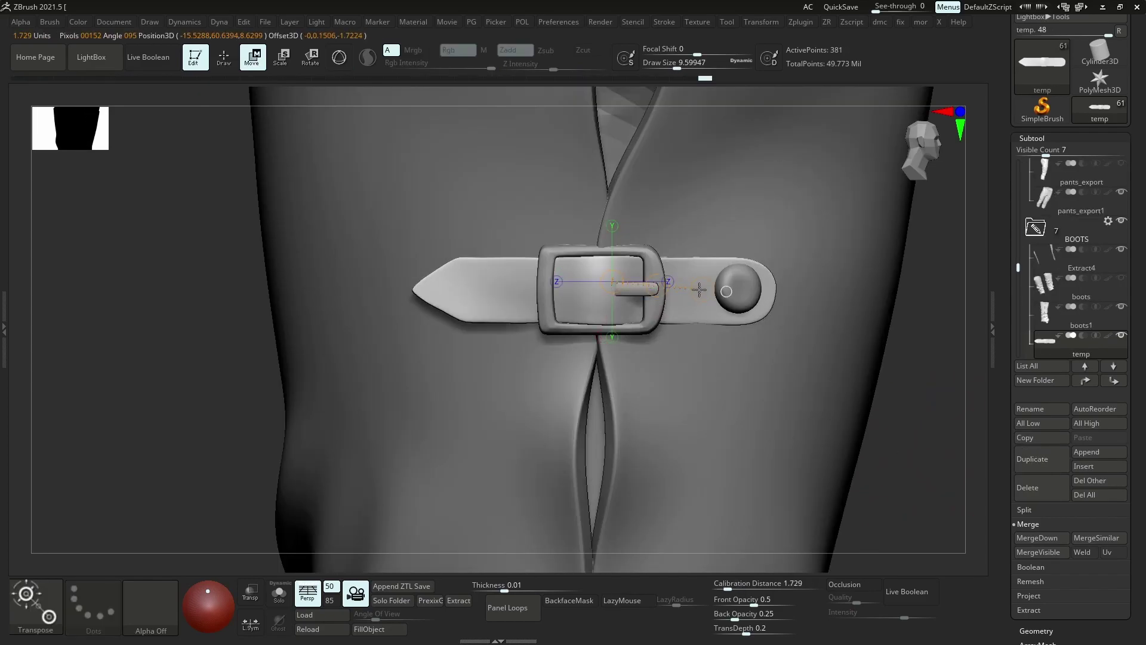
left_click_drag(642, 289, 569, 309)
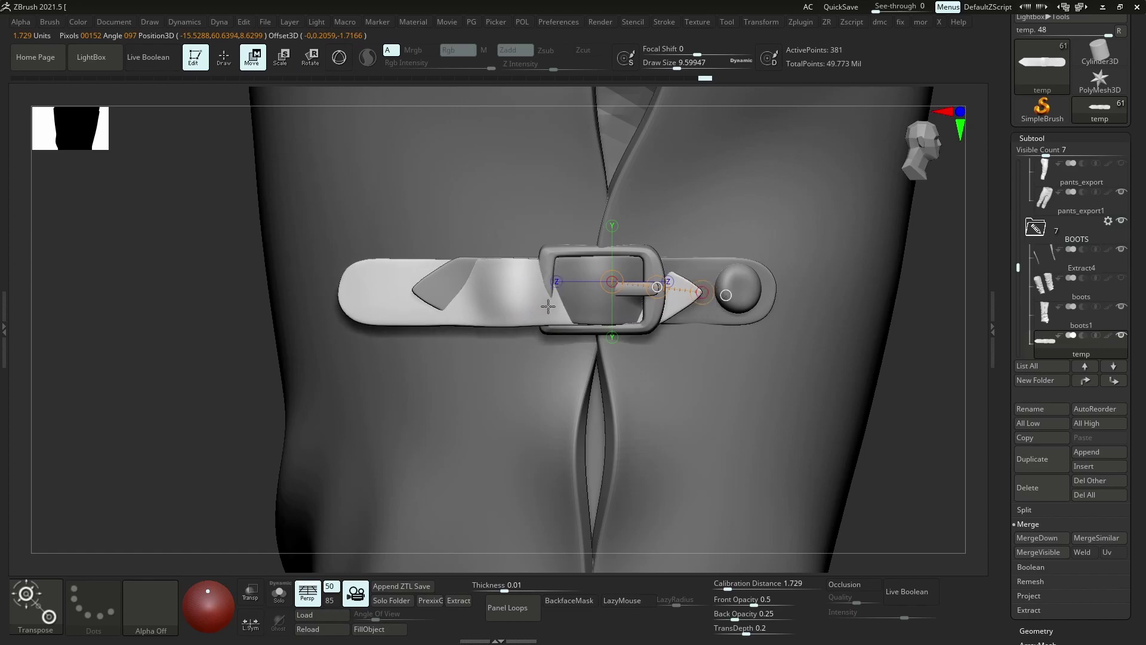
right_click_drag(548, 306, 505, 337)
key("alt+s")
key("alt+s")
right_click_drag(487, 401, 494, 355)
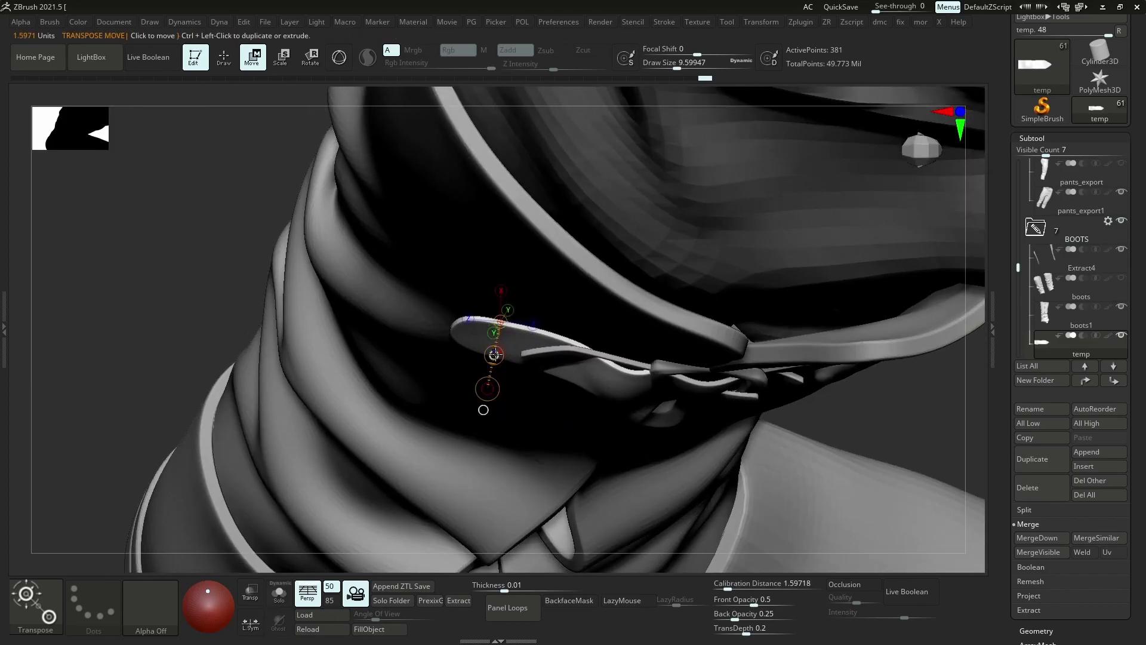
Rotate the strap end to lie along the main strap, then solo it with Polyframe on
key("r")
mouse_move(520, 317)
right_mouse_down()
mouse_move(628, 315)
mouse_move(489, 311)
right_mouse_up()
key("shift+f")
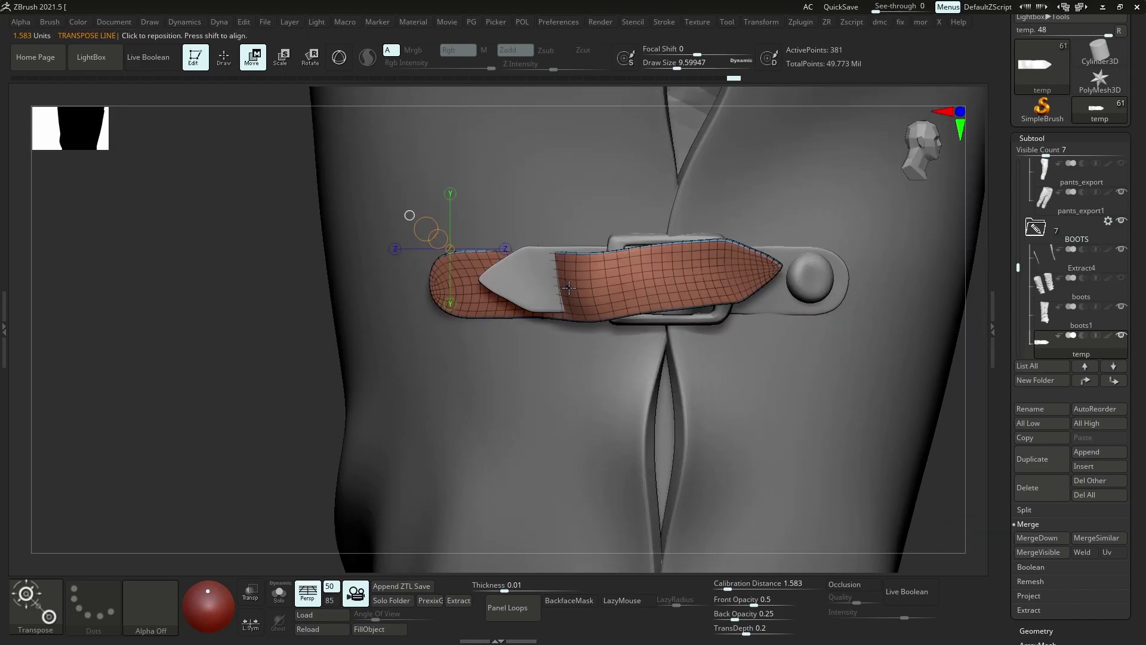
key("alt+s")
Hide the pointed strap tip with SelectLasso, Split Hidden, and delete the split-off tip subtool
key("b")
key("s")
key("r")
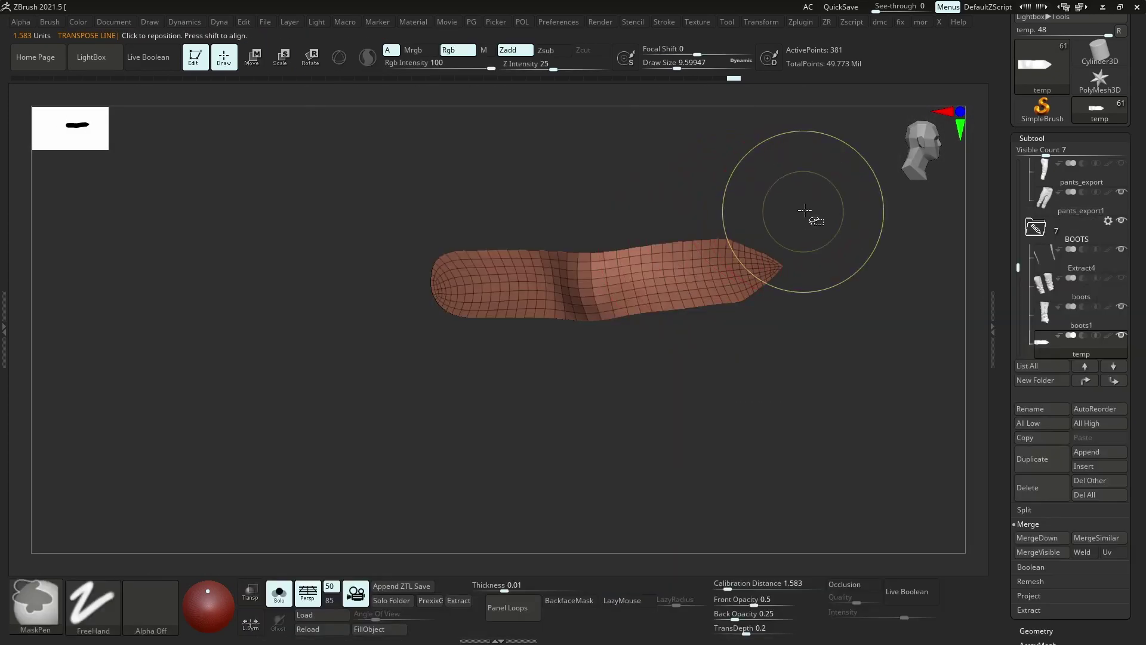
right_click_drag(813, 217, 36, 565, "ctrl")
key("b")
key("Escape")
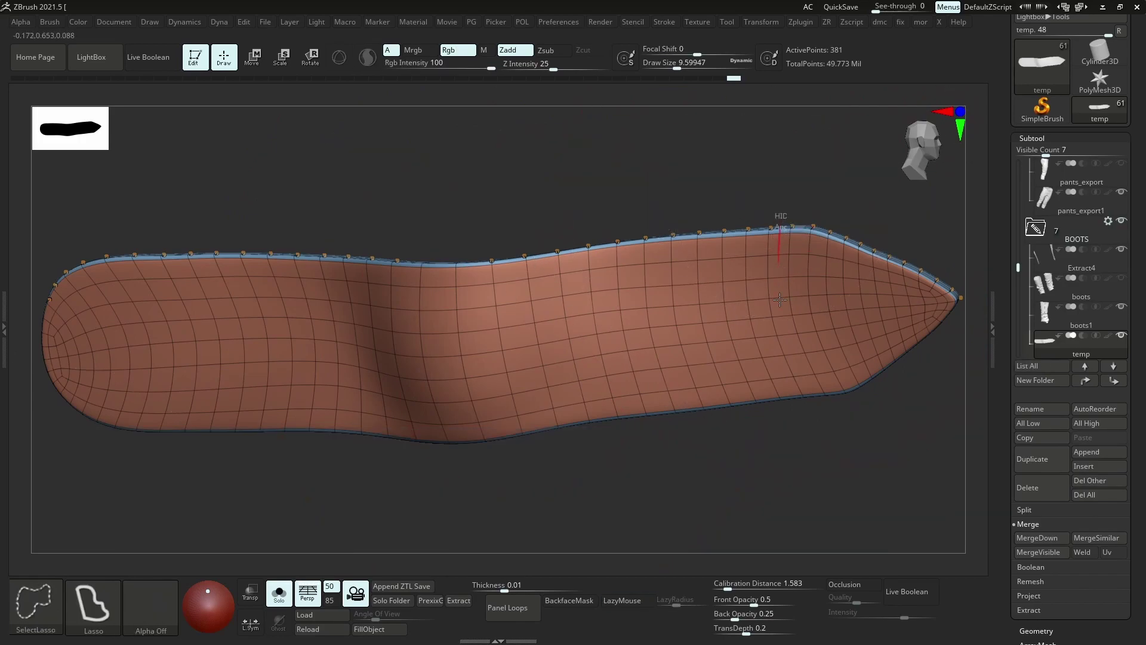
left_click_drag(779, 216, 979, 436, "ctrl+alt+shift")
key("space")
left_click(741, 366)
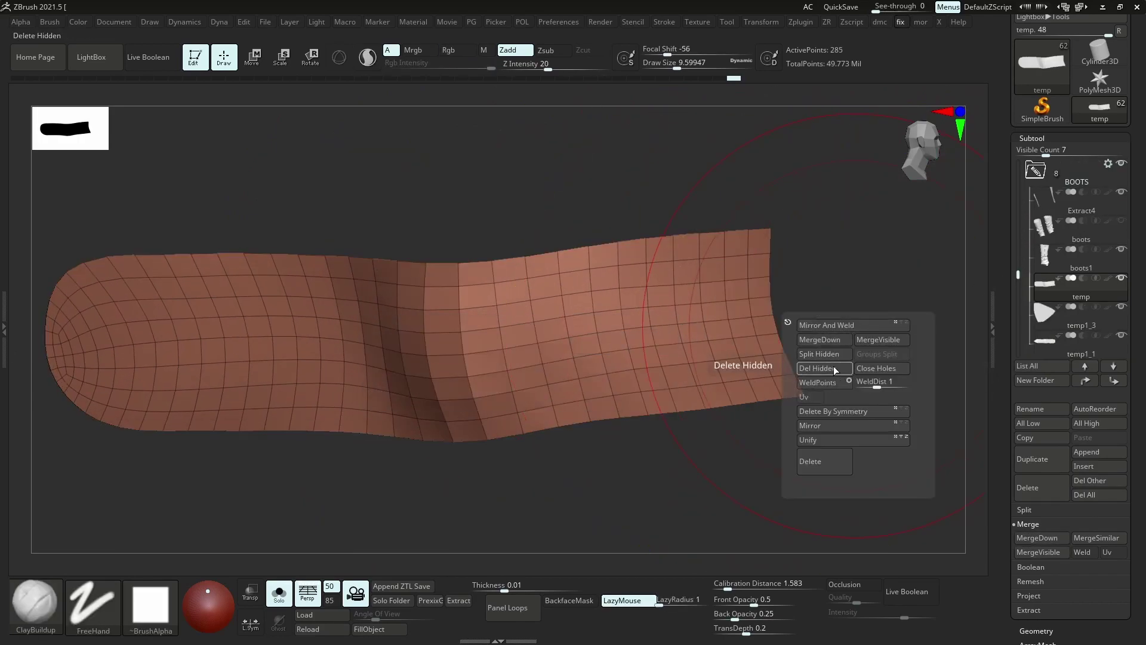
left_click(932, 513)
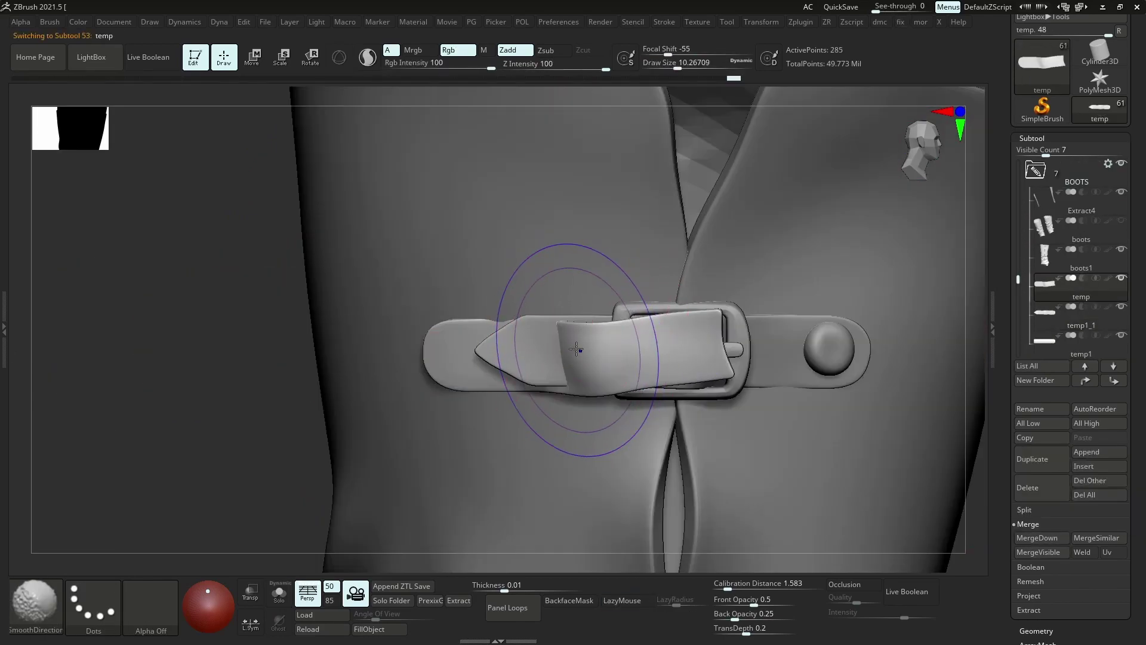
Switch to the Move brush and inspect the shortened strap where it passes the buckle prong
key("b")
key("m")
key("v")
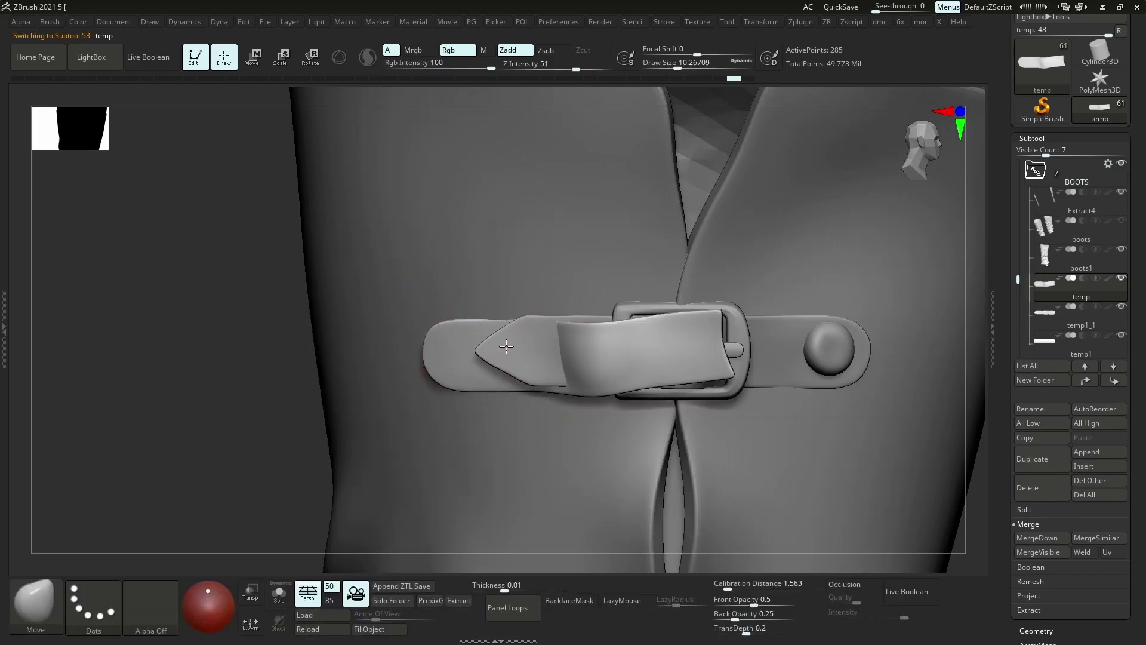
mouse_move(497, 339)
right_mouse_down("ctrl")
mouse_move(549, 322)
mouse_move(528, 299)
mouse_move(537, 340)
mouse_move(567, 364)
right_mouse_up("ctrl")
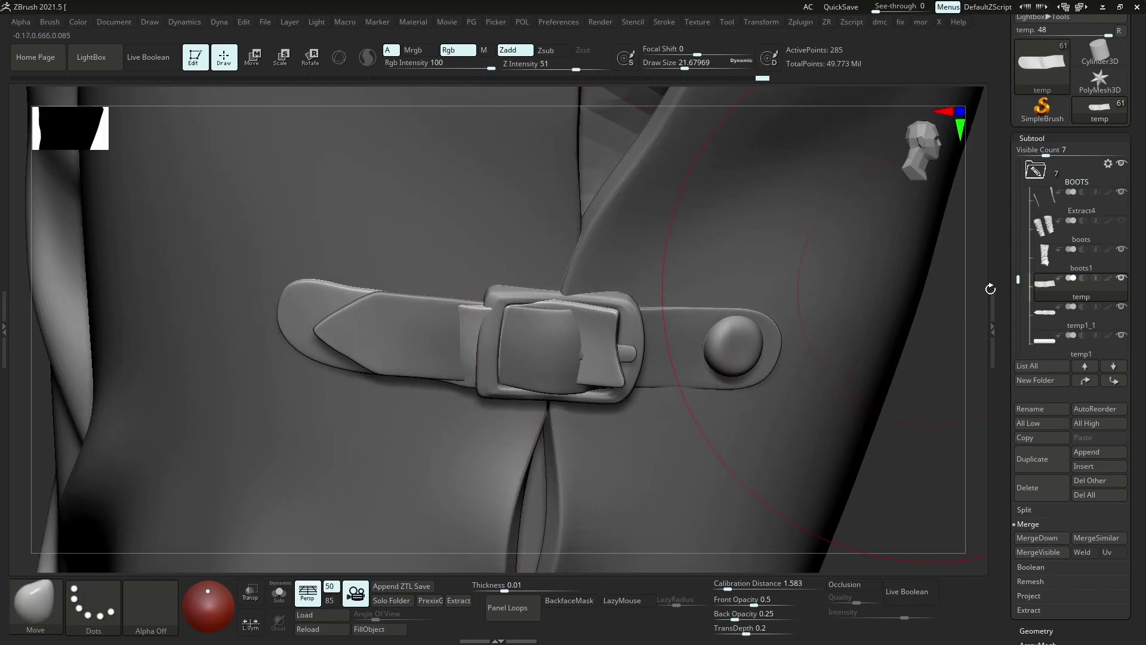
left_click_drag(979, 292, 544, 346, "shift")
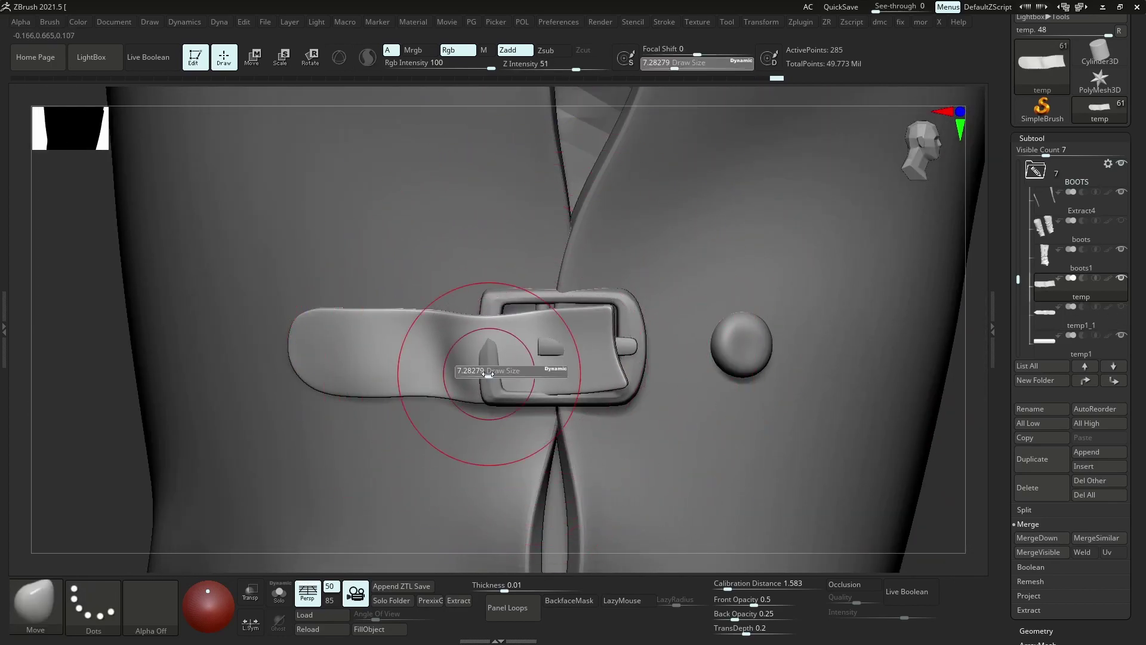
right_click_drag(371, 332, 399, 373)
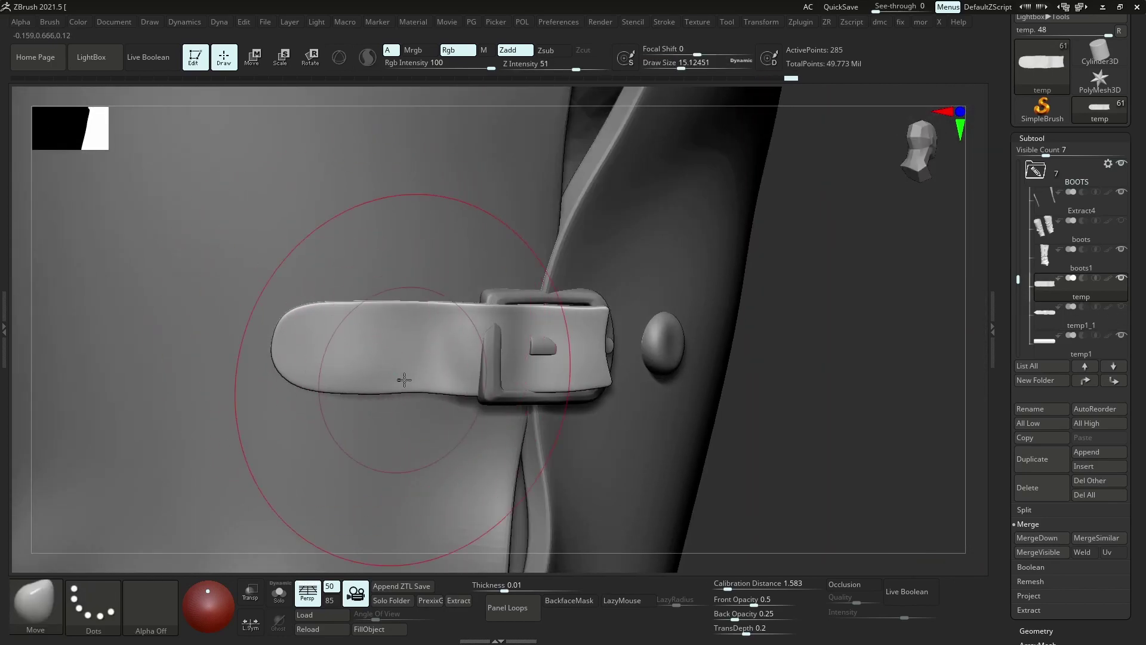
left_click(543, 315, "ctrl+shift")
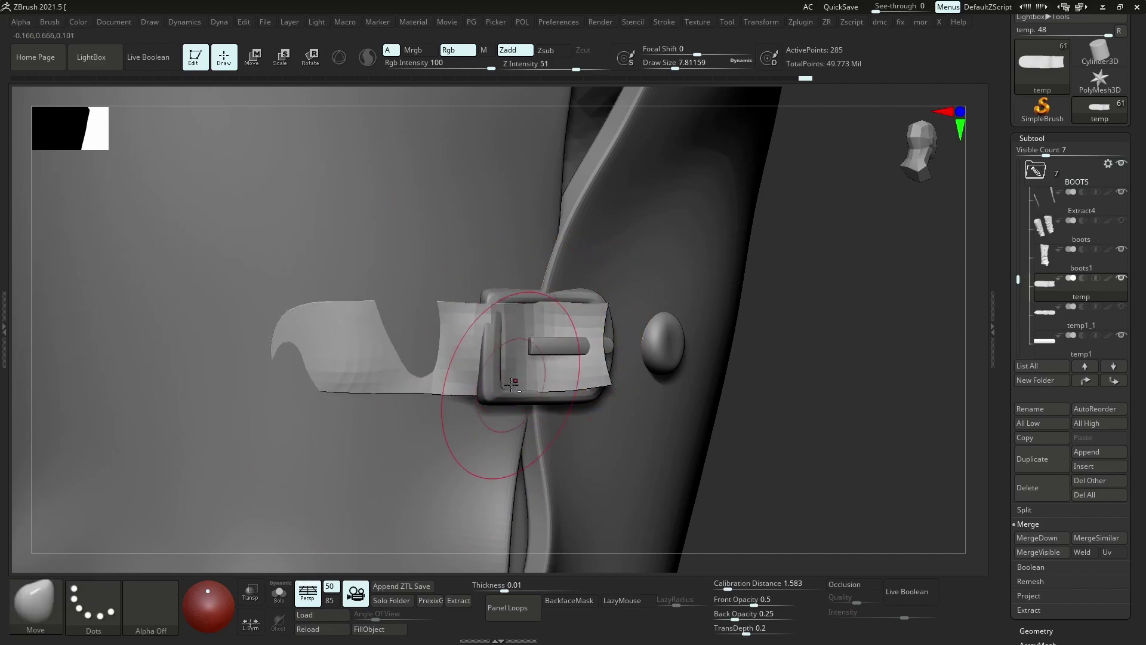
left_click(432, 327, "ctrl+shift")
mouse_move(335, 360)
right_mouse_down()
mouse_move(590, 322)
mouse_move(549, 358)
mouse_move(539, 327)
right_mouse_up()
Twist the strap end upward with Transpose Rotate and smooth it with SmoothDirection
key("r")
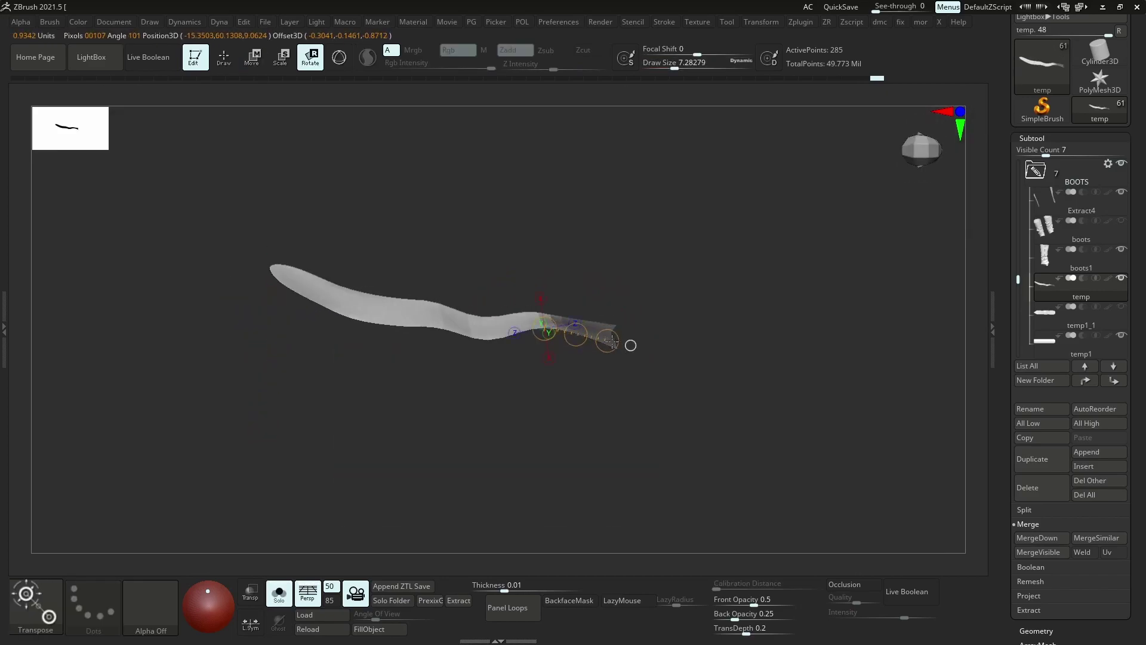
left_click_drag(612, 341, 623, 346)
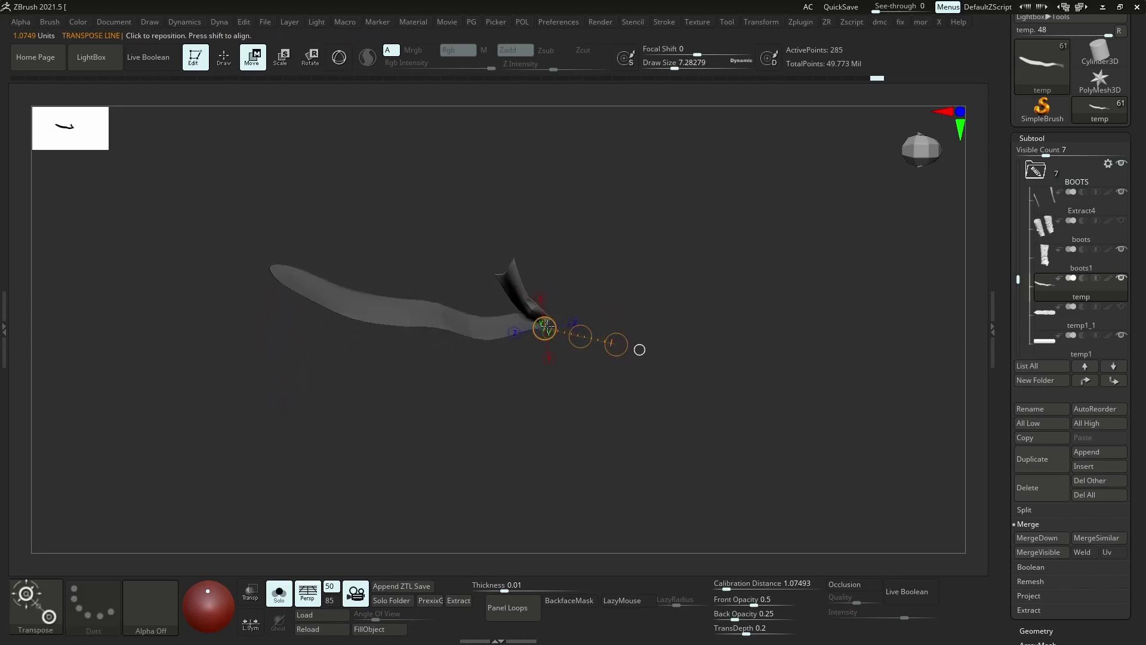
key("b")
key("q")
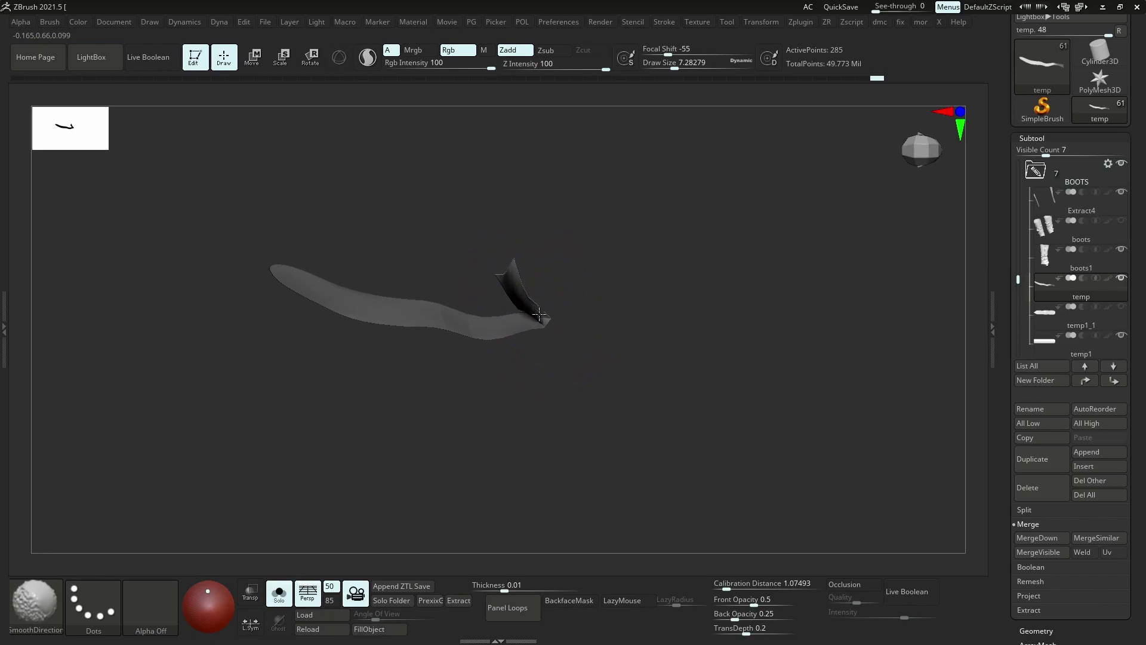
key("s")
mouse_move(539, 334)
right_mouse_down()
mouse_move(550, 299)
mouse_move(531, 313)
mouse_move(504, 310)
mouse_move(517, 251)
mouse_move(498, 256)
mouse_move(519, 277)
right_mouse_up()
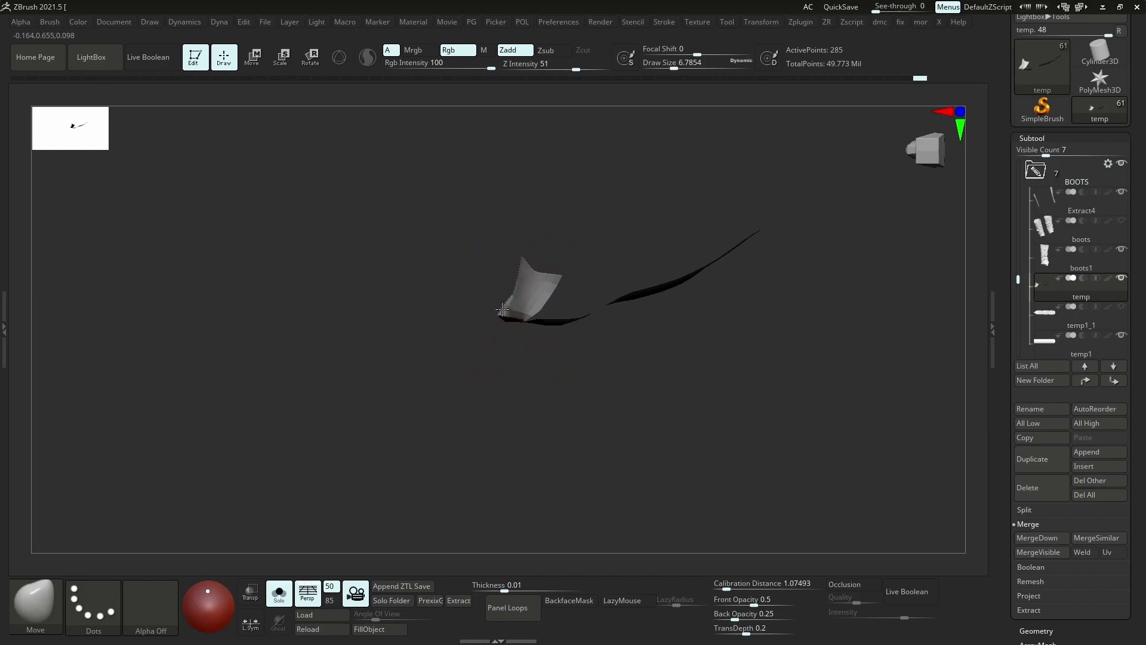
Push the strap flap inside the buckle into shape and save the tool as a ZTL
left_click(532, 278, "alt")
right_click_drag(531, 278, 332, 369)
left_click(526, 382, "alt")
left_click(471, 383, "alt")
left_click(501, 359, "alt")
left_click_drag(331, 369, 313, 359)
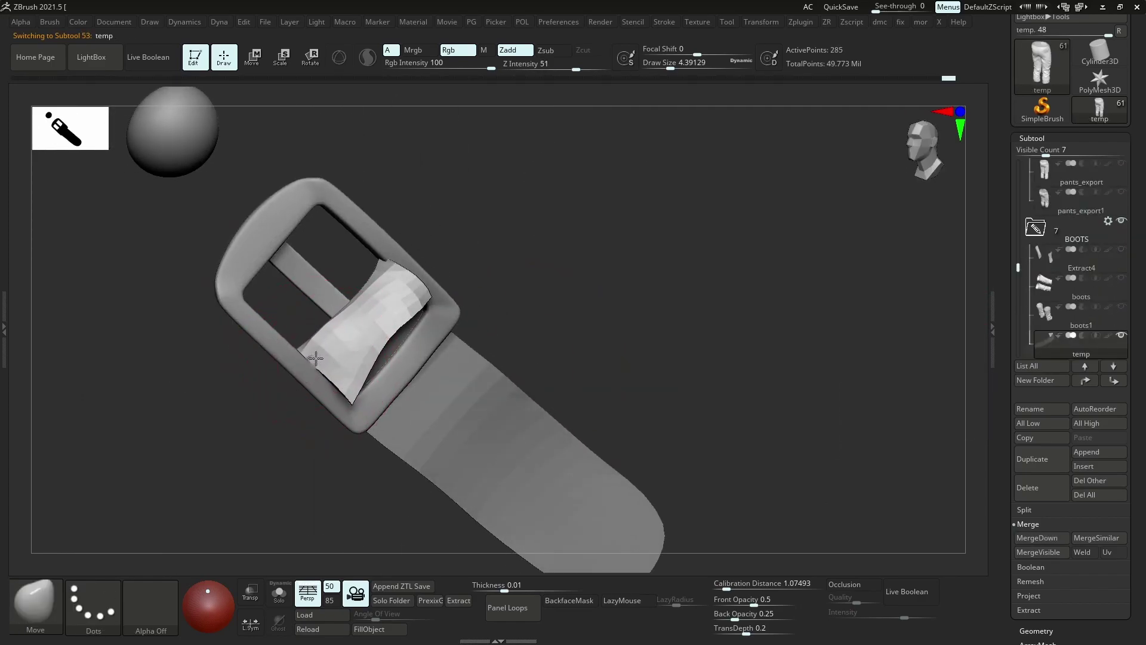
mouse_move(316, 358)
right_mouse_down()
mouse_move(402, 299)
mouse_move(429, 314)
mouse_move(1122, 257)
mouse_move(793, 104)
right_mouse_up()
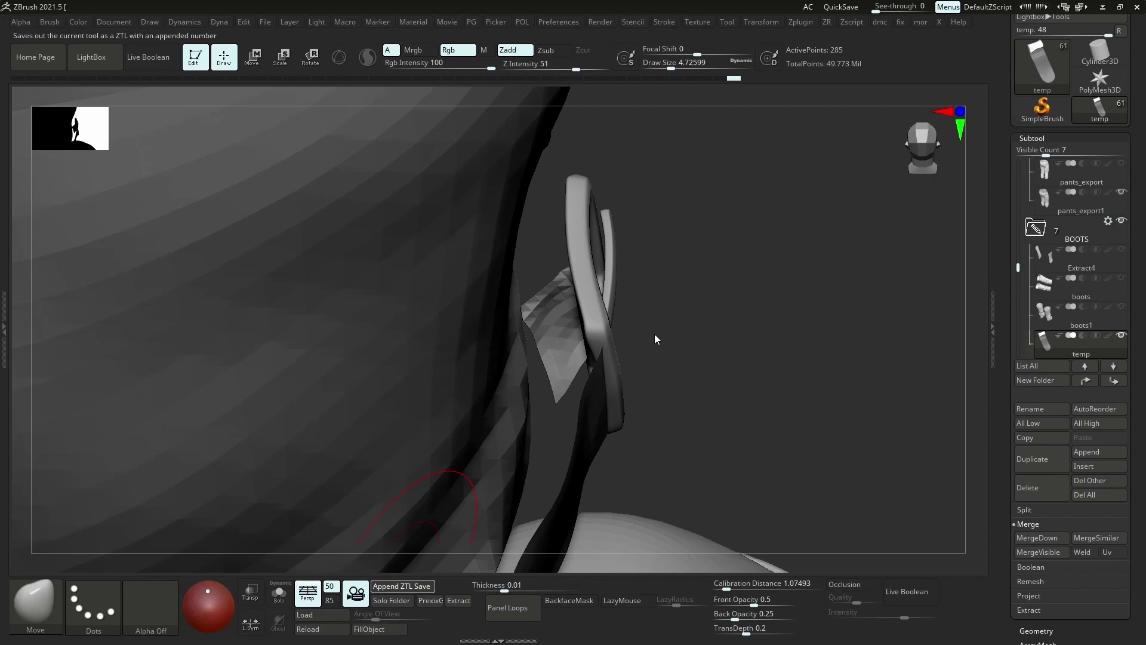
left_click_drag(1018, 267, 1017, 316)
Step through the PM3D_Sphere3D1, beltds_04 and Extract4 subtools, then make the buckle loop active
left_click(1074, 345)
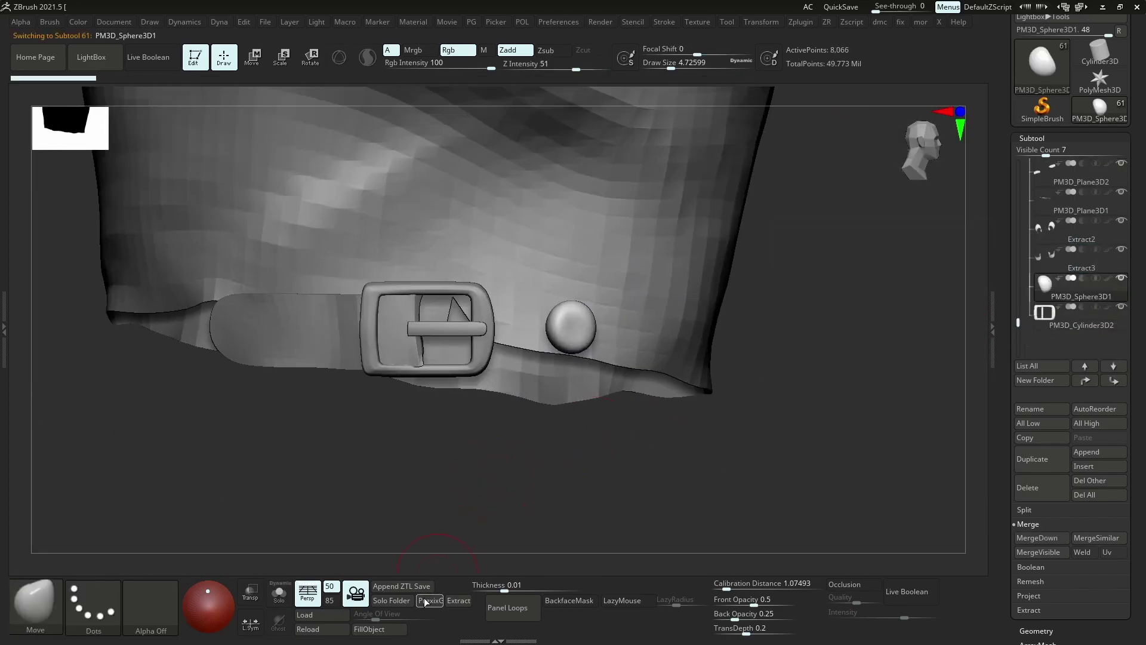
left_click(568, 395, "alt")
left_click(564, 313, "alt")
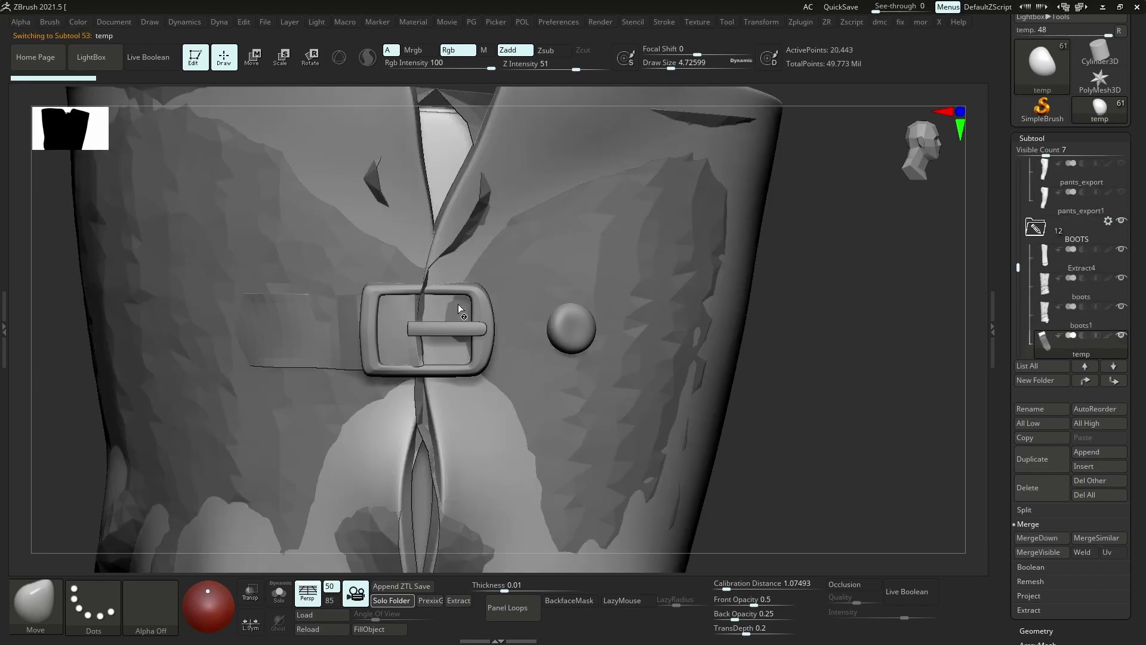
left_click(618, 376, "alt")
mouse_move(941, 340)
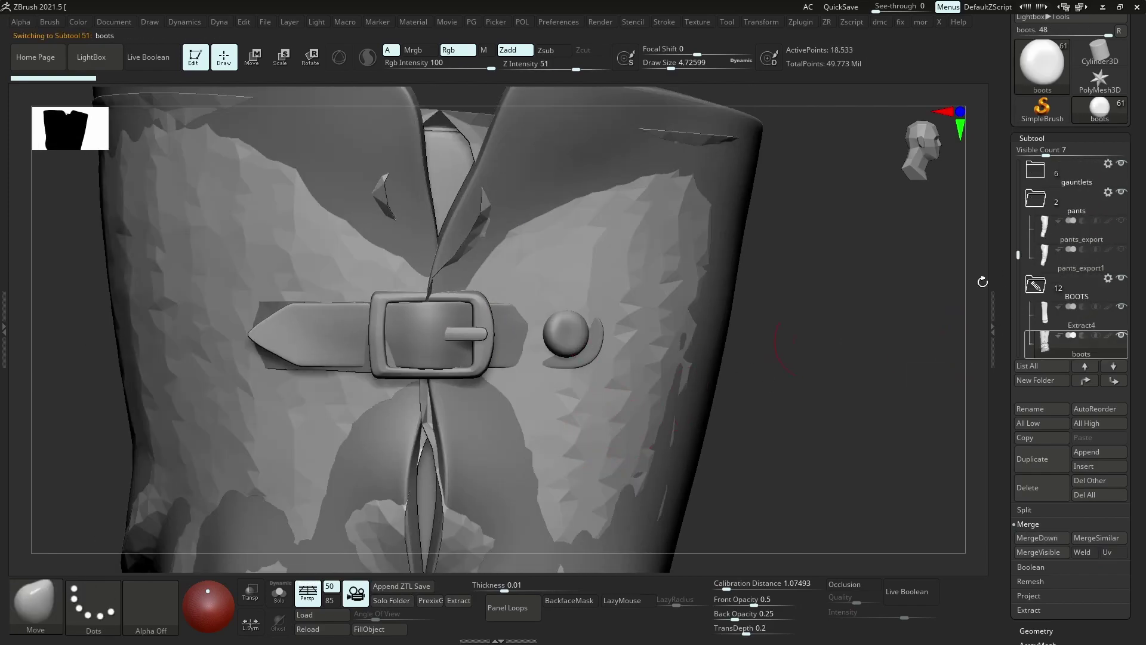
left_click(567, 318, "alt")
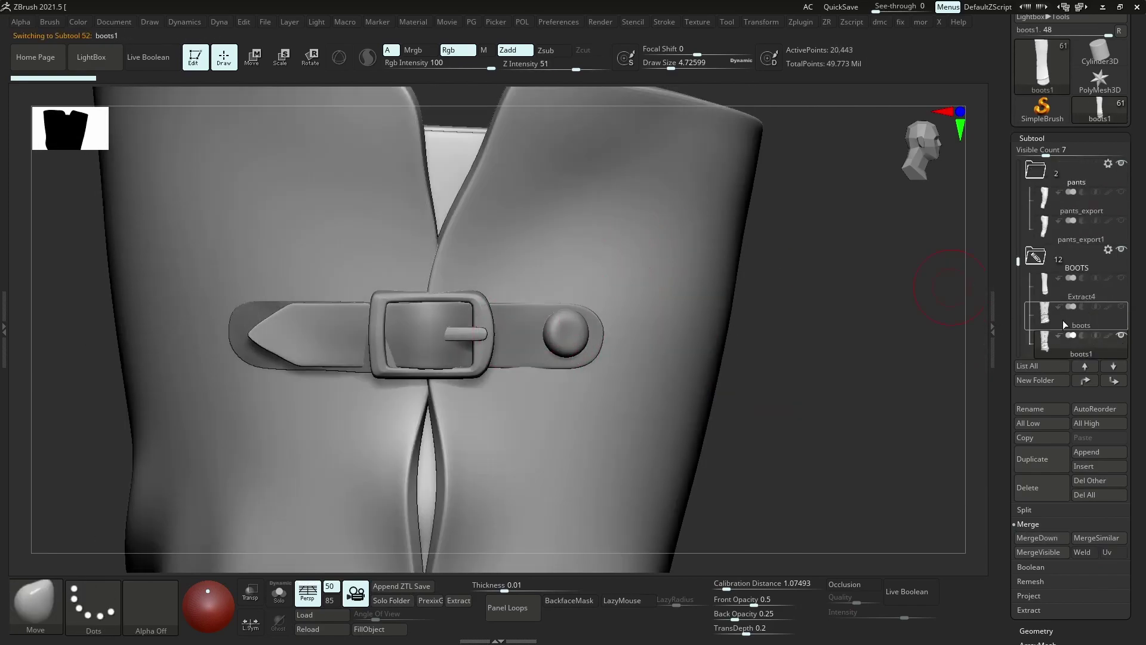
left_click(567, 318, "ctrl+shift")
left_click_drag(567, 418, 931, 328)
left_click(1045, 313)
Mask the loop and Transpose-rotate it to bend around the buckle bar
key("space")
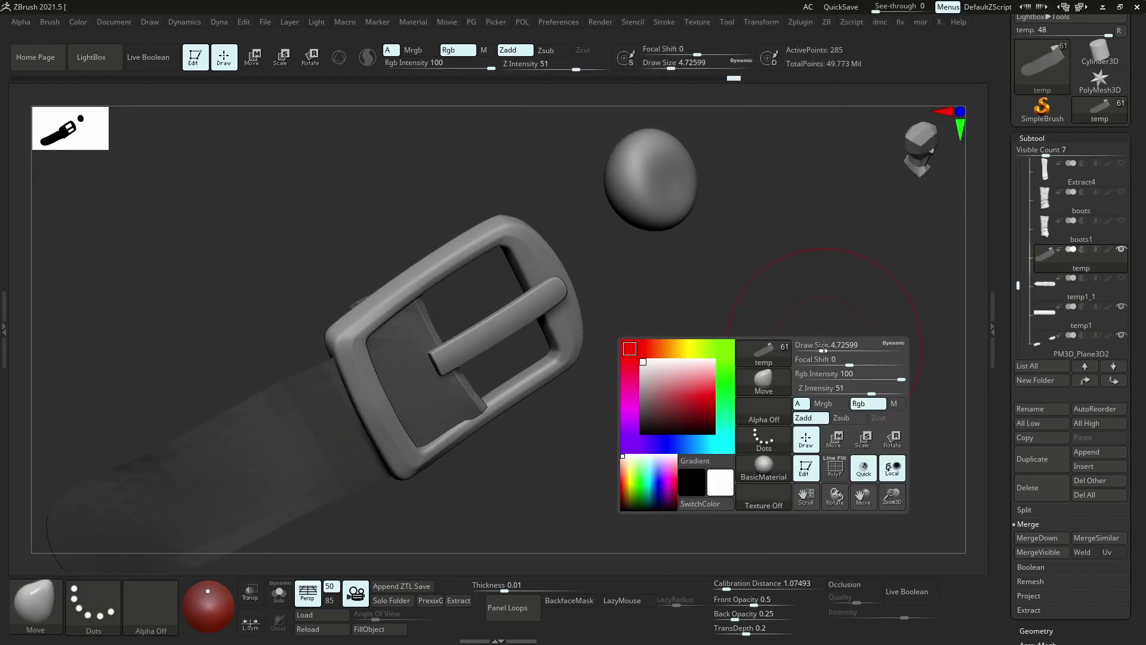
mouse_move(403, 356)
right_mouse_down()
mouse_move(393, 311)
mouse_move(370, 310)
mouse_move(358, 320)
mouse_move(422, 372)
mouse_move(358, 358)
right_mouse_up()
key("shift+s")
key("r")
left_click(358, 382, "ctrl")
left_click_drag(330, 401, 242, 333)
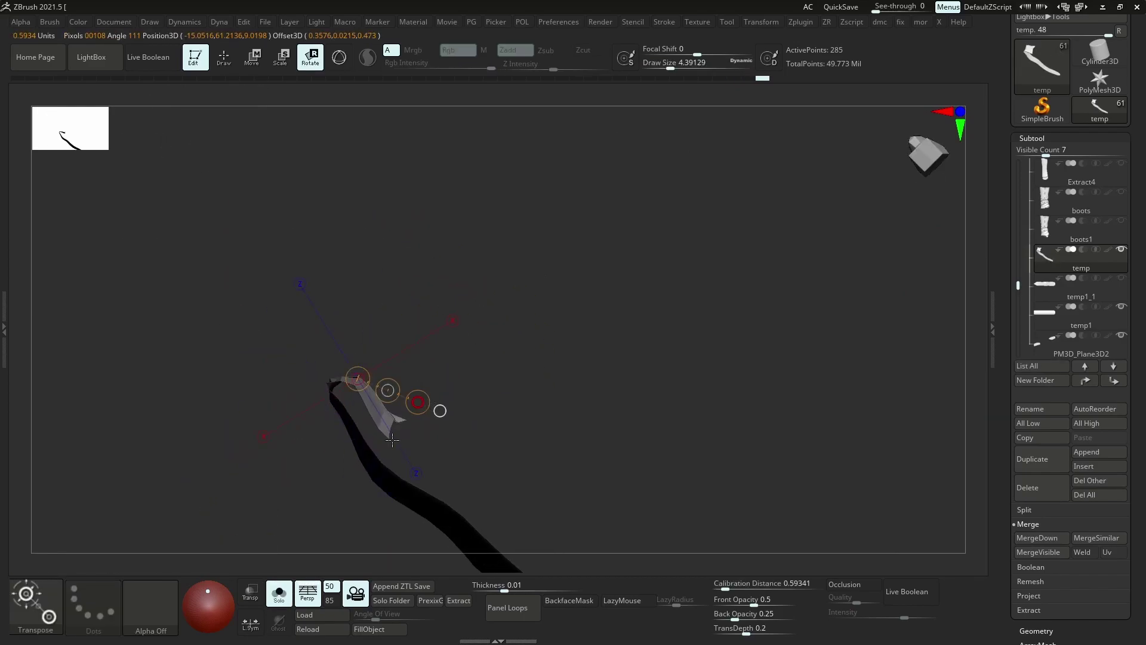
key("ctrl+shift+a")
mouse_move(392, 440)
right_mouse_down()
mouse_move(364, 388)
mouse_move(411, 340)
mouse_move(478, 358)
mouse_move(448, 385)
right_mouse_up()
key("shift+s")
Mask the loop's folded end and apply Polish By Features to smooth it
key("q")
key("s")
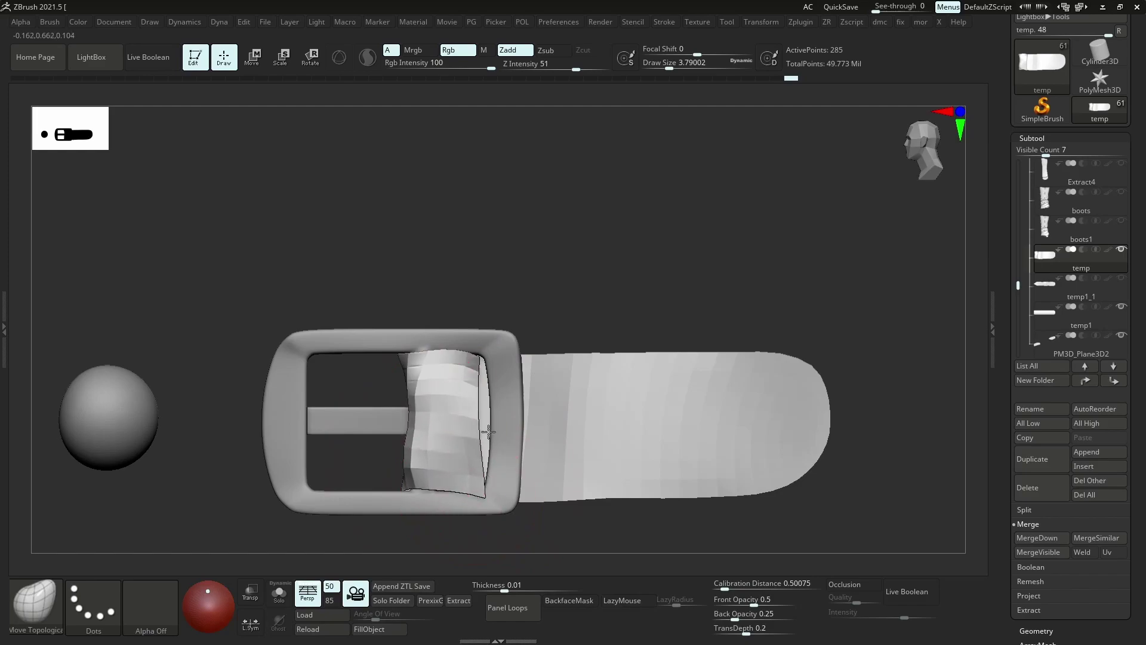
right_click_drag(478, 489, 422, 418)
key("shift+s")
key("ctrl")
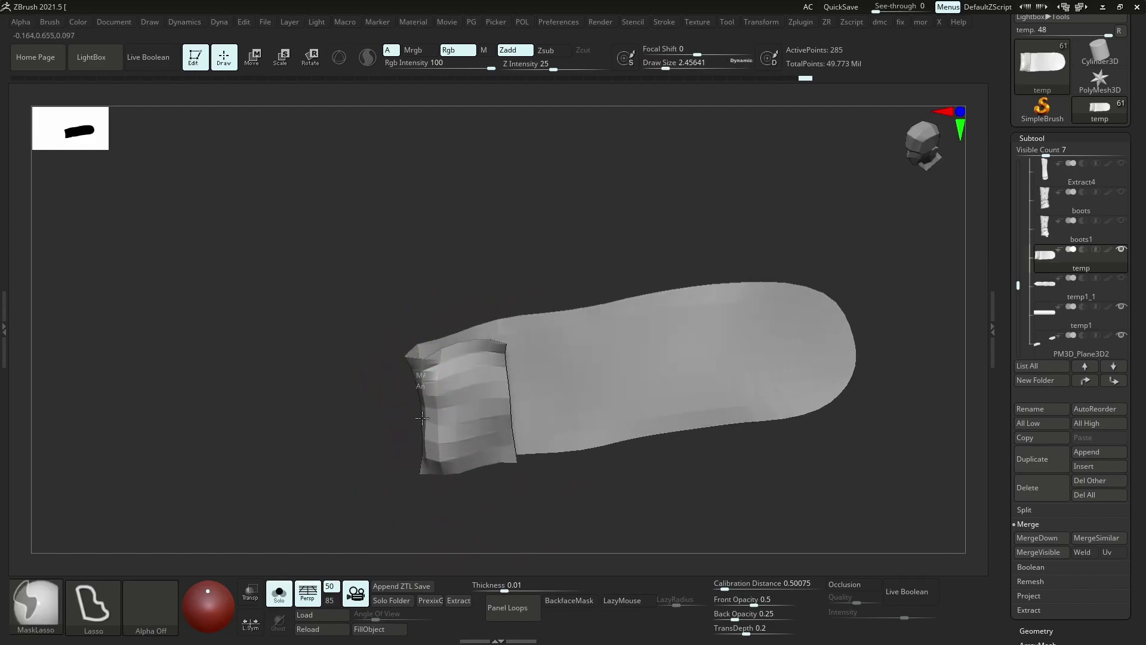
left_click_drag(455, 491, 384, 453, "ctrl")
left_click_drag(400, 400, 444, 286, "ctrl")
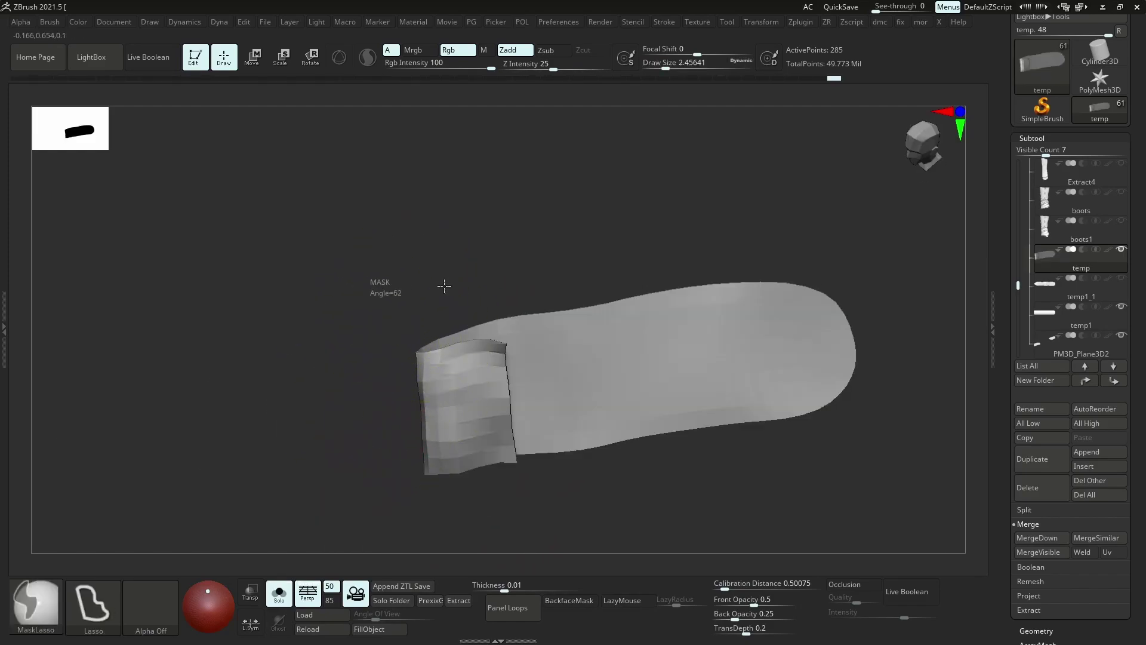
left_click(380, 294, "ctrl")
key("p")
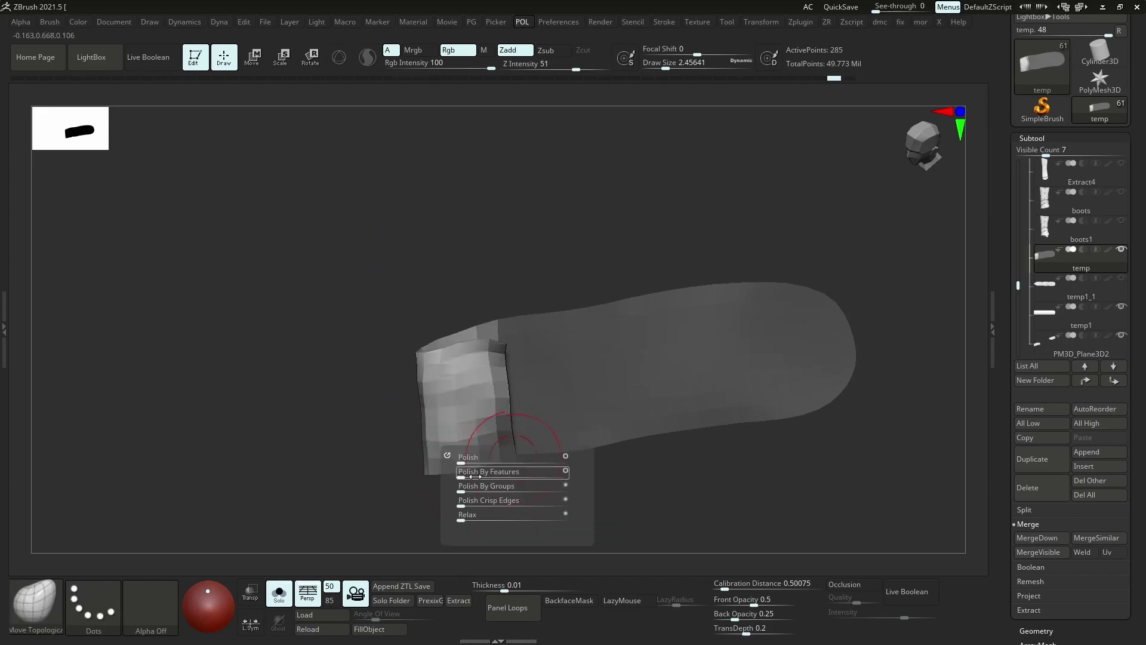
left_click(464, 471)
key("shift+s")
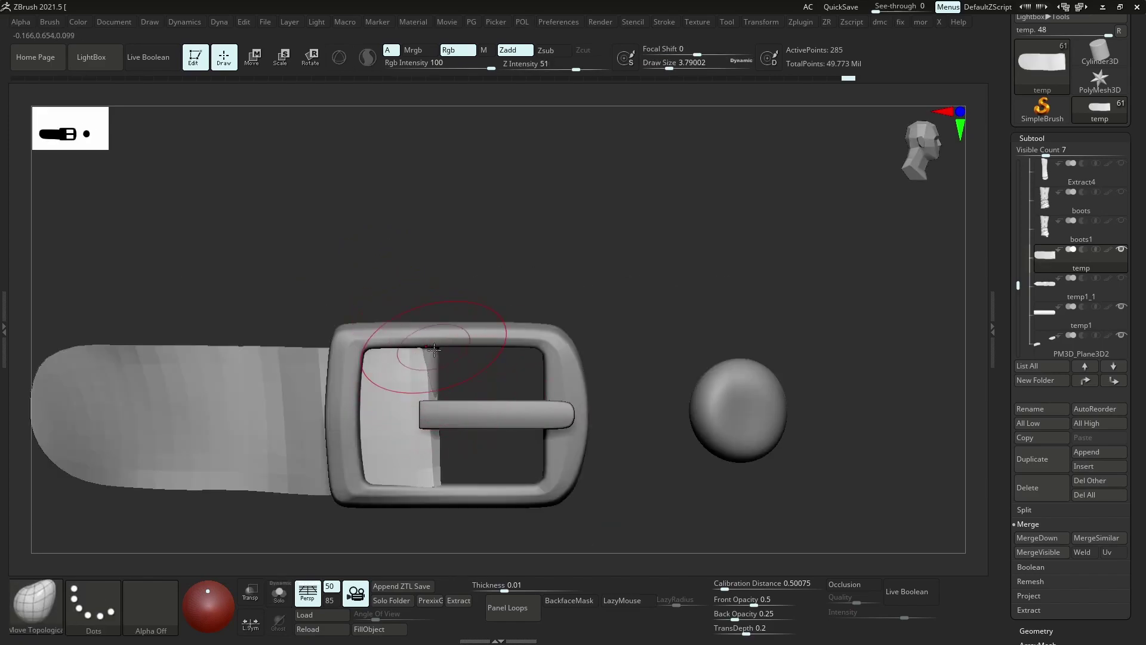
Reshape the loop around the buckle with the Move brush, checking it isolated
key("b")
key("m")
key("v")
mouse_move(371, 358)
right_mouse_down()
mouse_move(364, 374)
mouse_move(334, 332)
right_mouse_up()
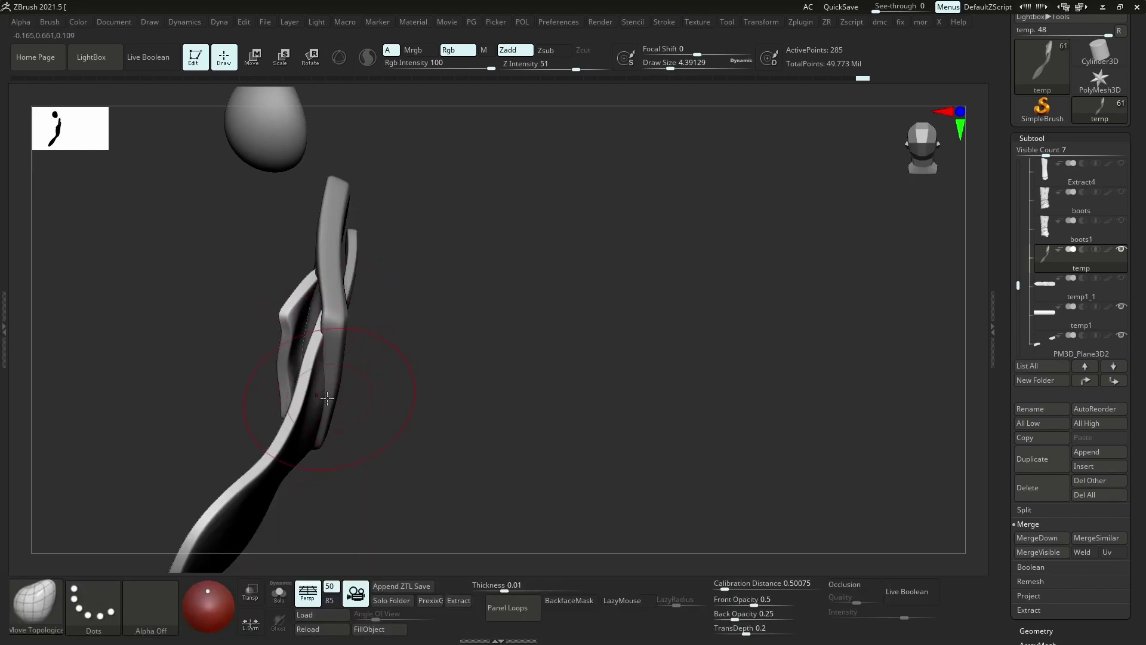
mouse_move(327, 397)
right_mouse_down()
mouse_move(281, 404)
mouse_move(289, 383)
mouse_move(283, 434)
mouse_move(378, 334)
mouse_move(422, 332)
right_mouse_up()
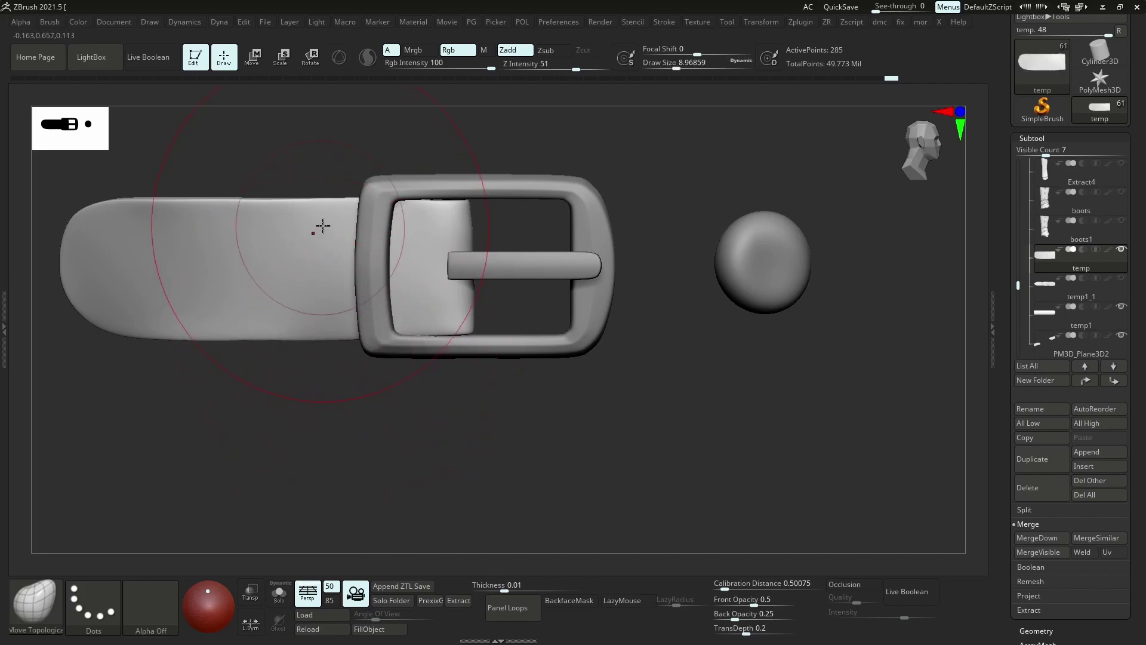
right_click_drag(323, 225, 452, 356)
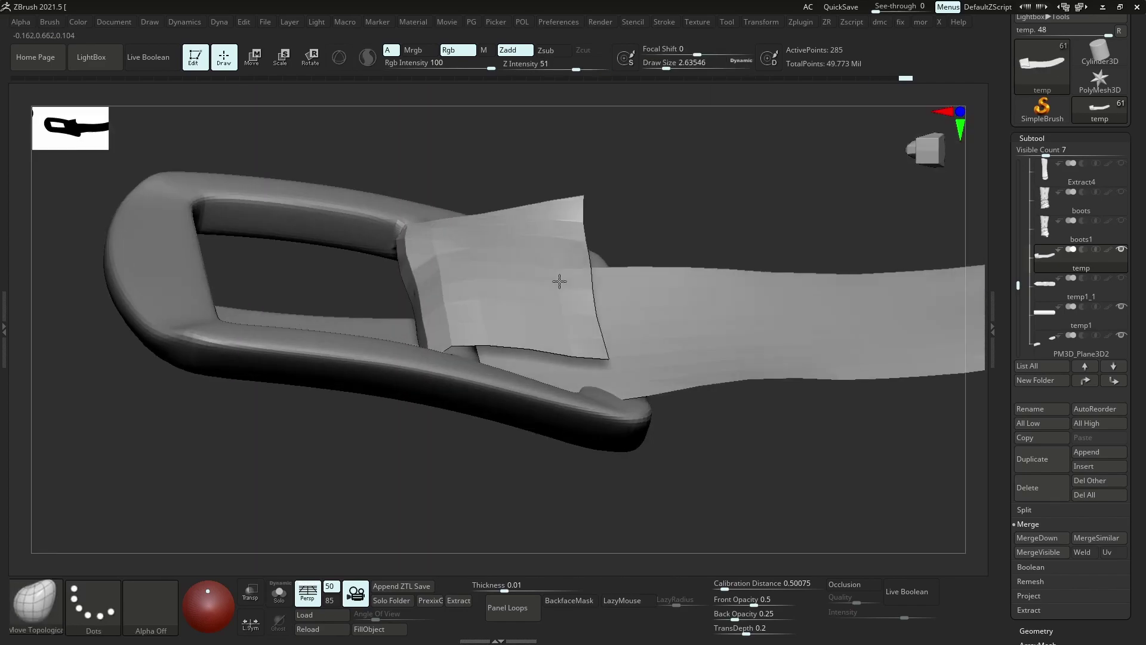
key("alt+s")
right_click_drag(558, 281, 519, 256)
key("w")
right_click_drag(544, 306, 573, 297)
Shape the loop snugly over the centre bar with a smaller Move Topological brush
key("b")
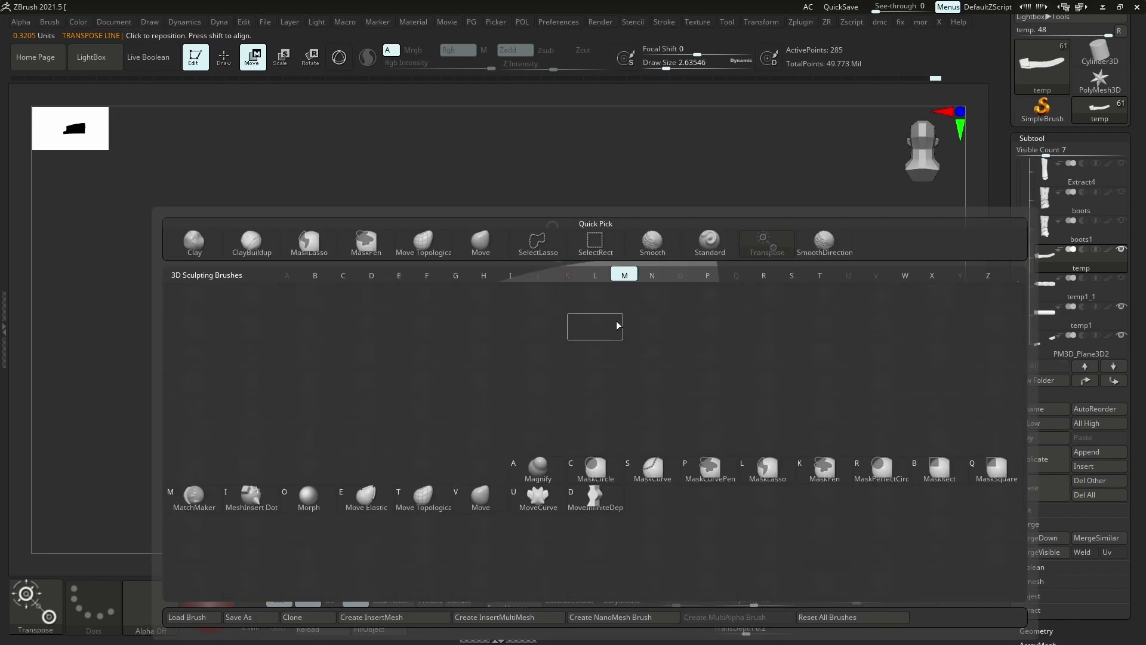
key("m")
key("t")
mouse_move(596, 358)
right_mouse_down()
mouse_move(709, 331)
mouse_move(473, 384)
right_mouse_up()
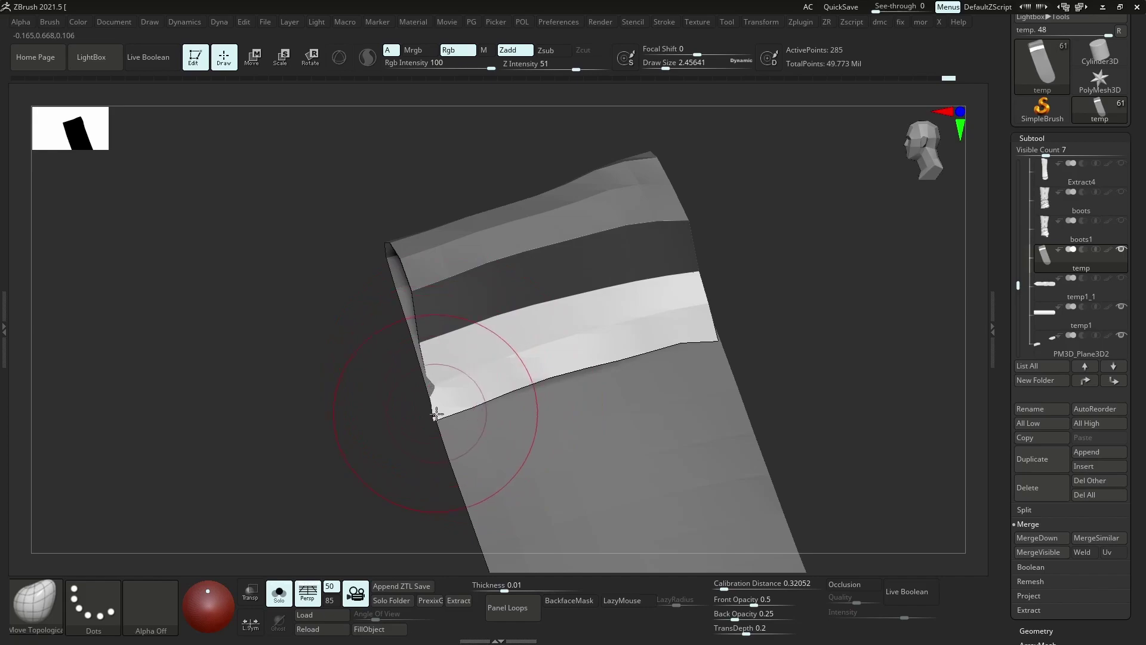
right_click_drag(440, 389, 662, 338)
key("s")
left_click_drag(671, 338, 656, 339)
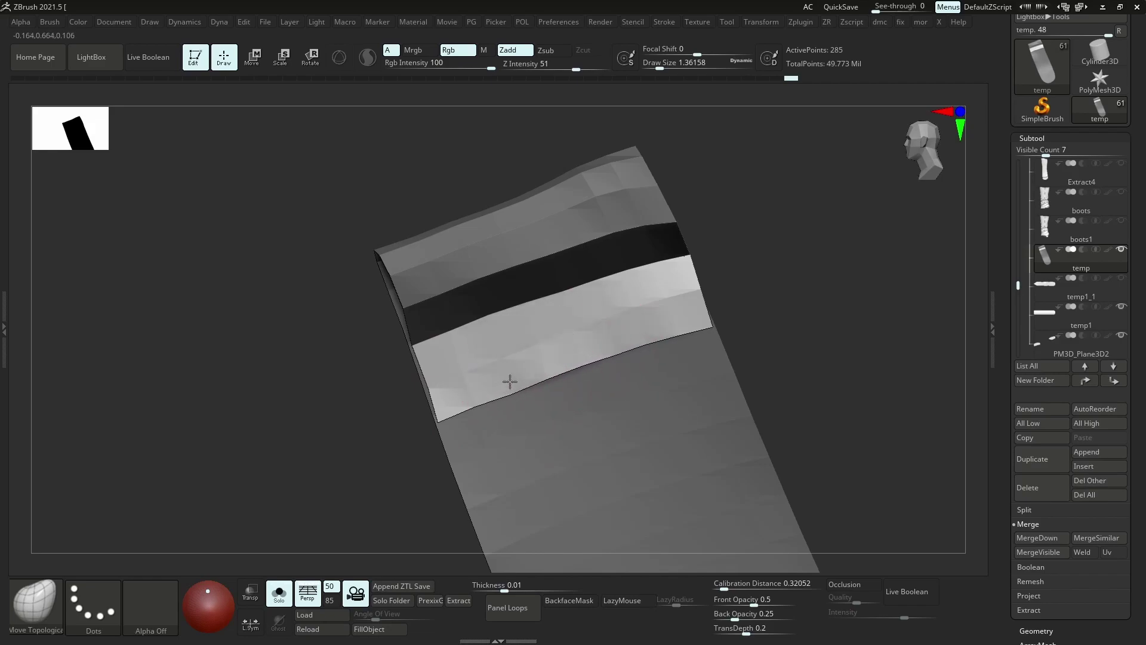
mouse_move(704, 281)
right_mouse_down()
mouse_move(479, 365)
mouse_move(634, 284)
right_mouse_up()
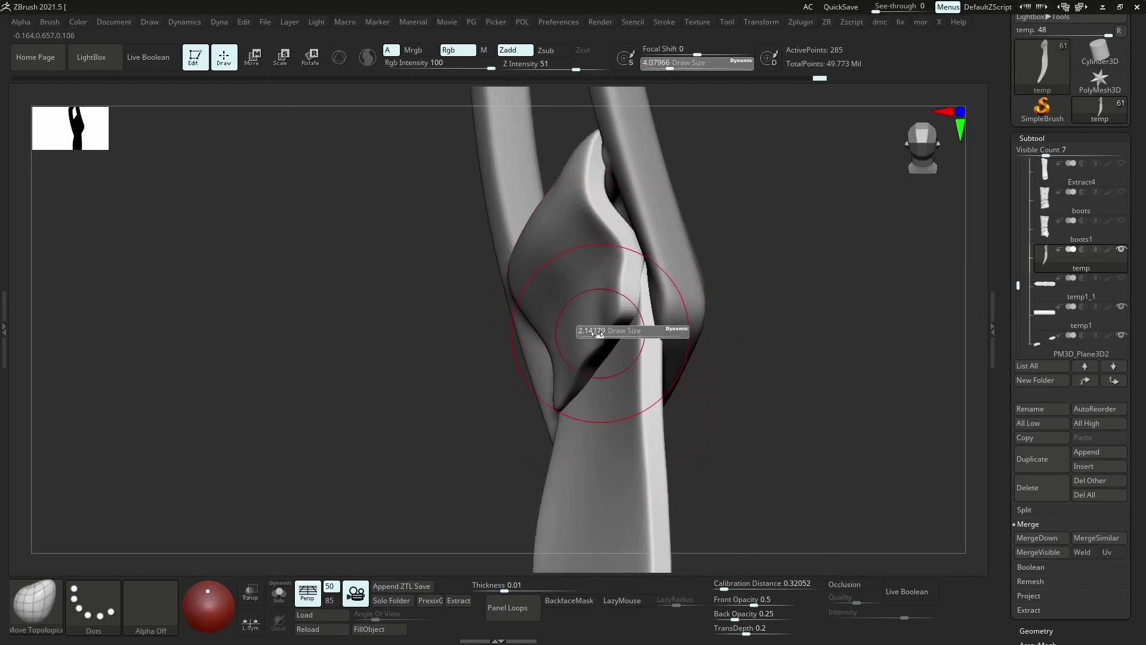
mouse_move(597, 333)
right_mouse_down()
mouse_move(617, 305)
mouse_move(503, 345)
right_mouse_up()
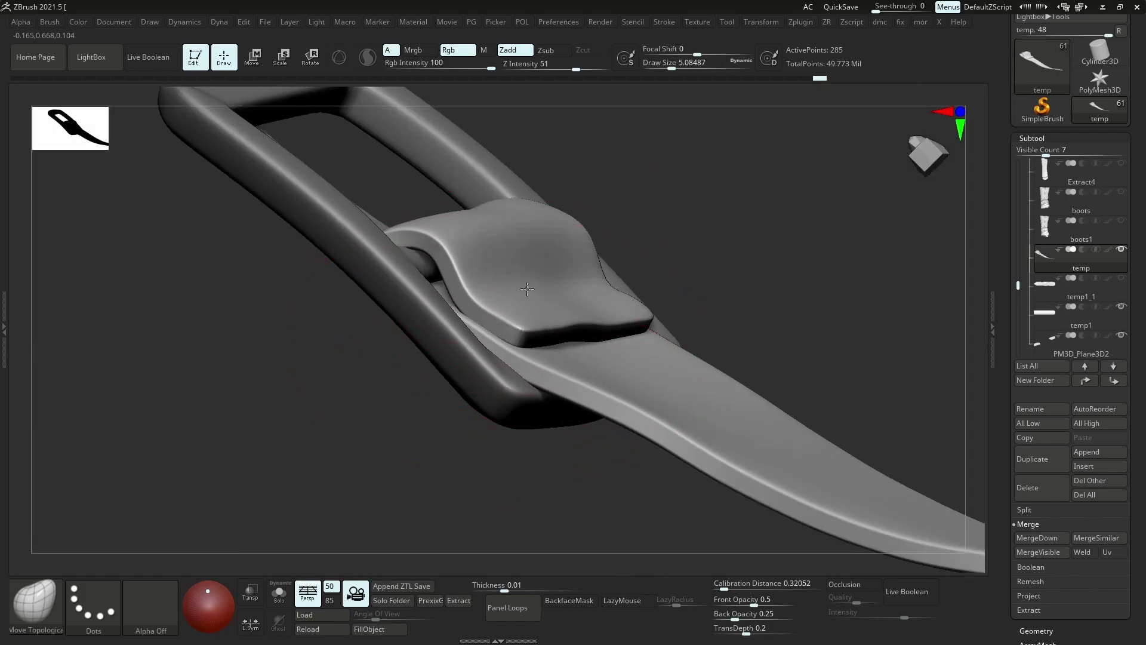
mouse_move(527, 289)
right_mouse_down()
mouse_move(596, 225)
mouse_move(578, 427)
mouse_move(632, 325)
mouse_move(623, 290)
mouse_move(635, 320)
mouse_move(533, 320)
right_mouse_up()
key("ctrl")
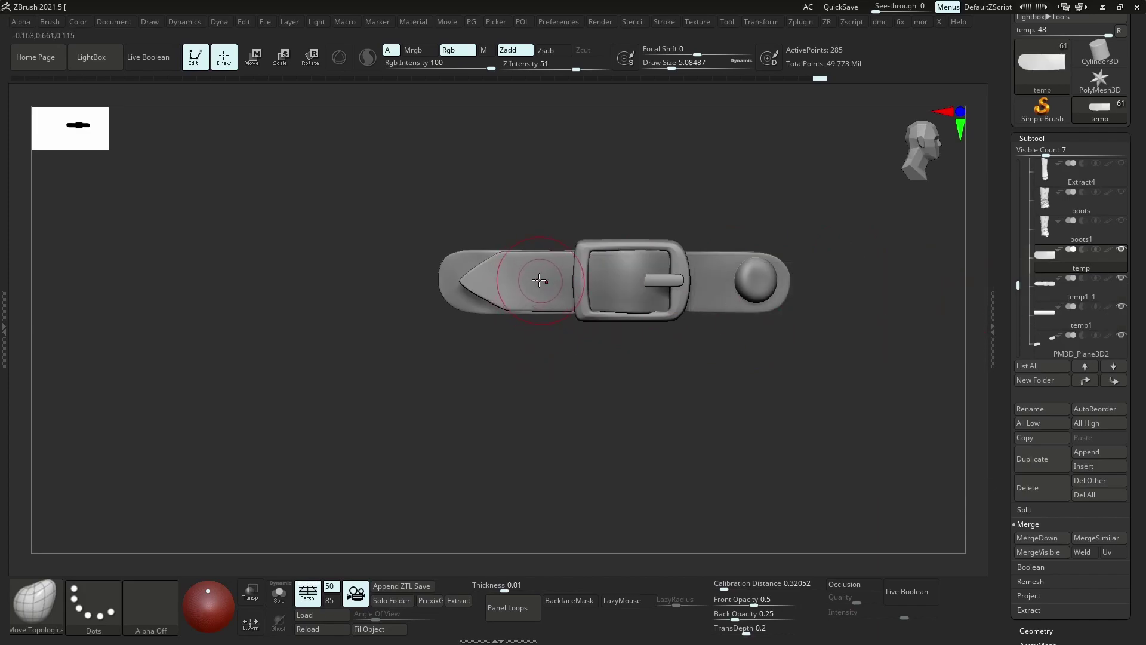
Mask temp1_1 except its tip and tilt the pointed tip slightly with Transpose Rotate
left_click(539, 280, "alt")
key("shift+f")
right_click_drag(539, 281, 596, 296, "alt")
mouse_move(307, 209)
left_mouse_down("ctrl")
mouse_move(558, 185)
mouse_move(555, 360)
left_mouse_up("ctrl")
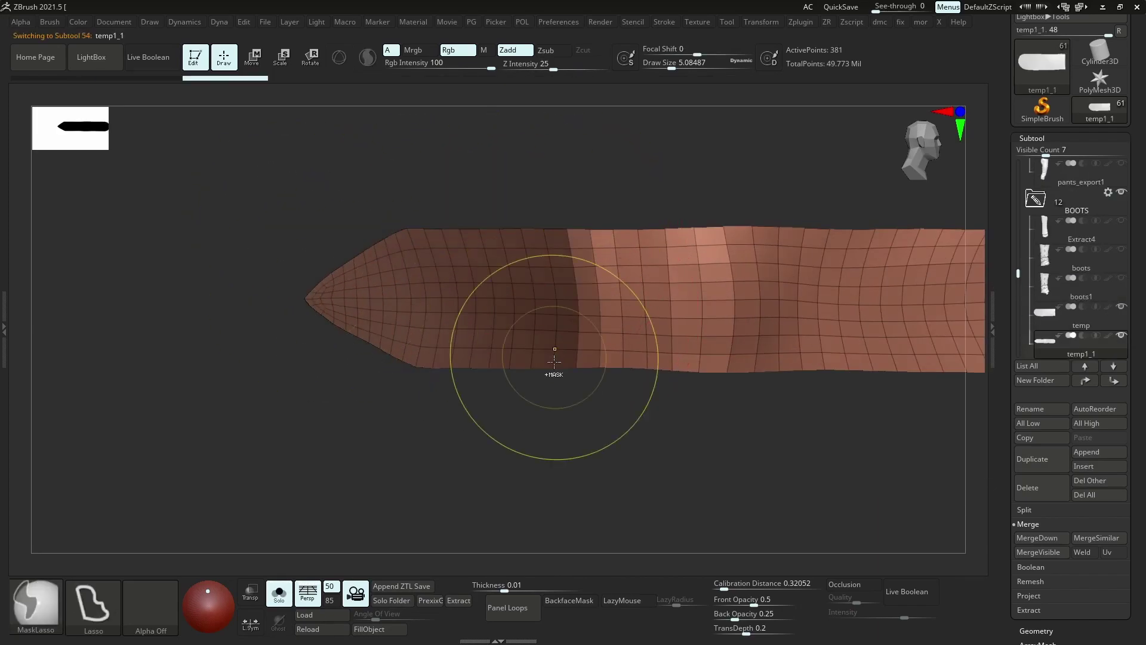
key("ctrl+i")
key("r")
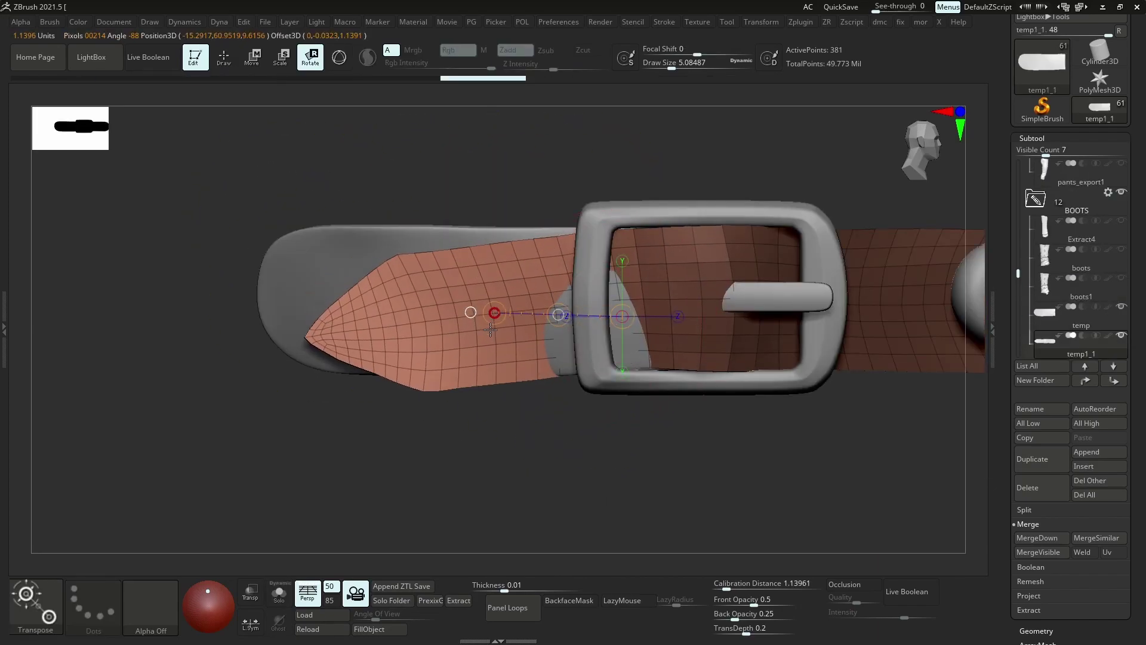
left_click_drag(490, 329, 538, 343)
Reshape the strap through the buckle with a smaller Move brush, tucking the tip under the frame
key("b")
key("Escape")
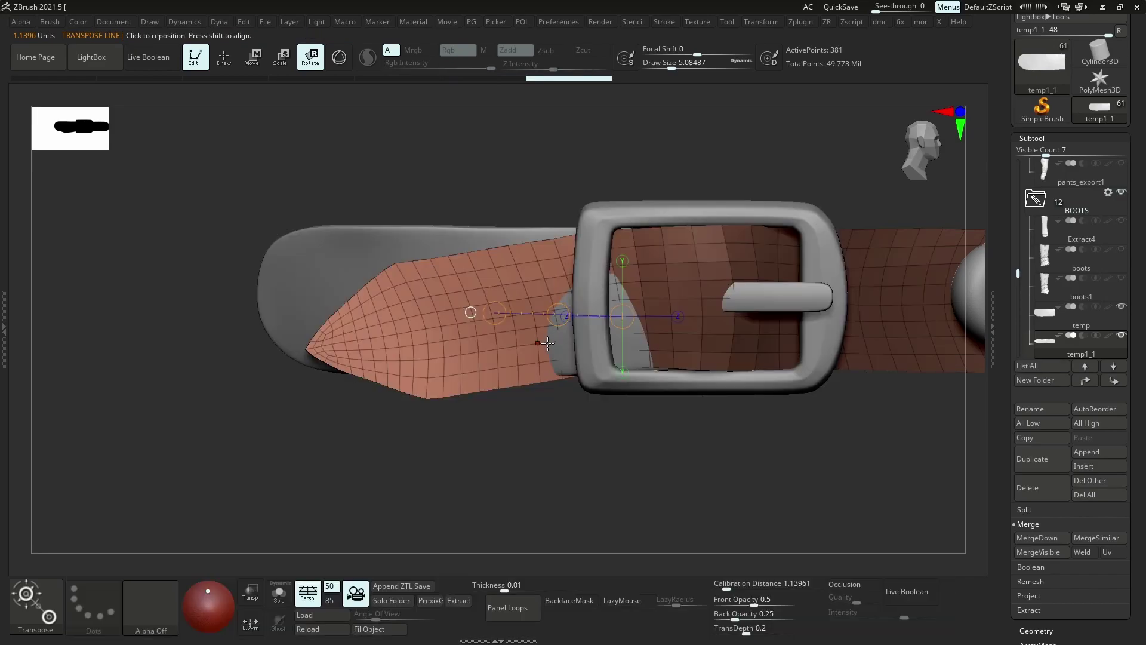
key("b")
key("m")
key("Escape")
key("b")
key("m")
left_click(529, 364)
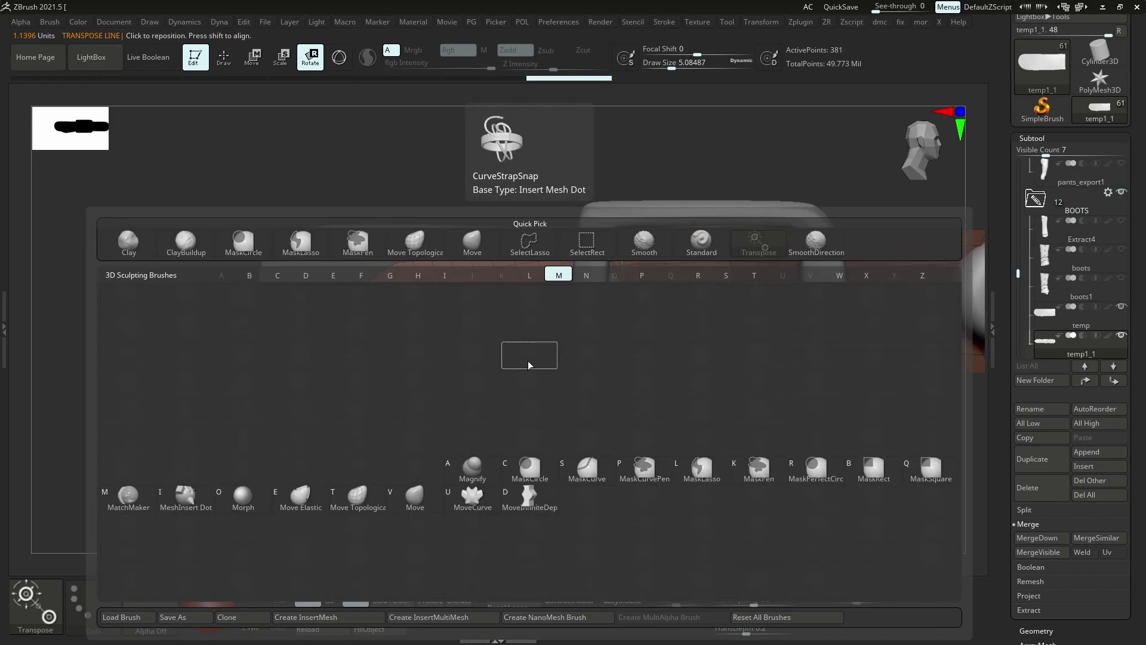
key("v")
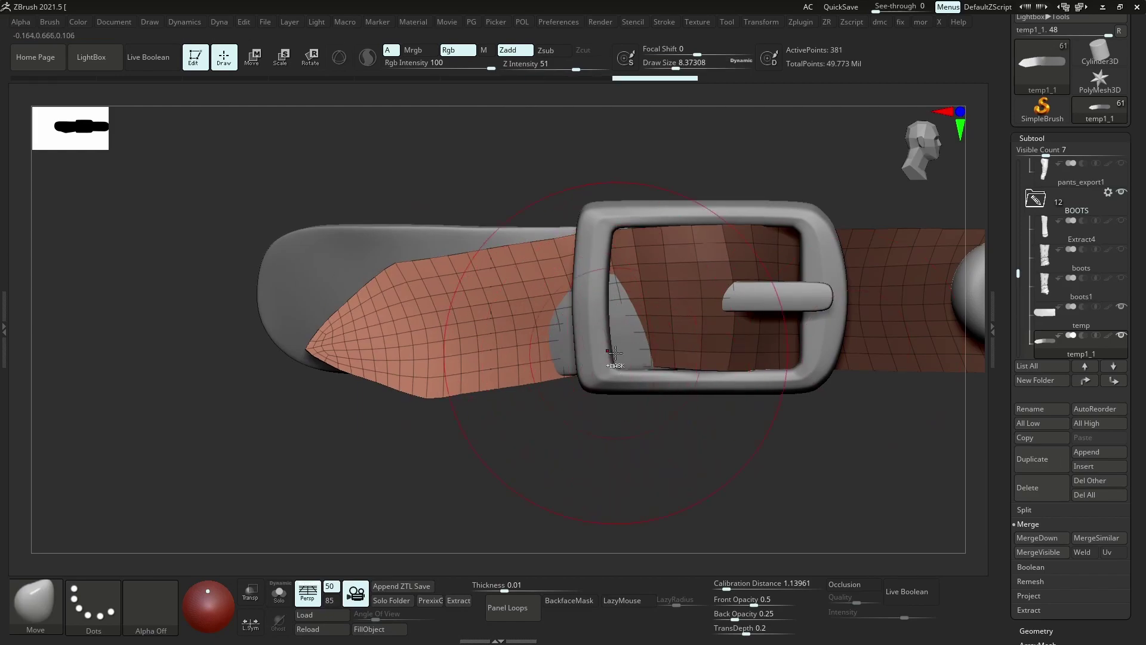
left_click_drag(613, 438, 609, 418, "ctrl")
left_click_drag(609, 418, 597, 357)
key("[")
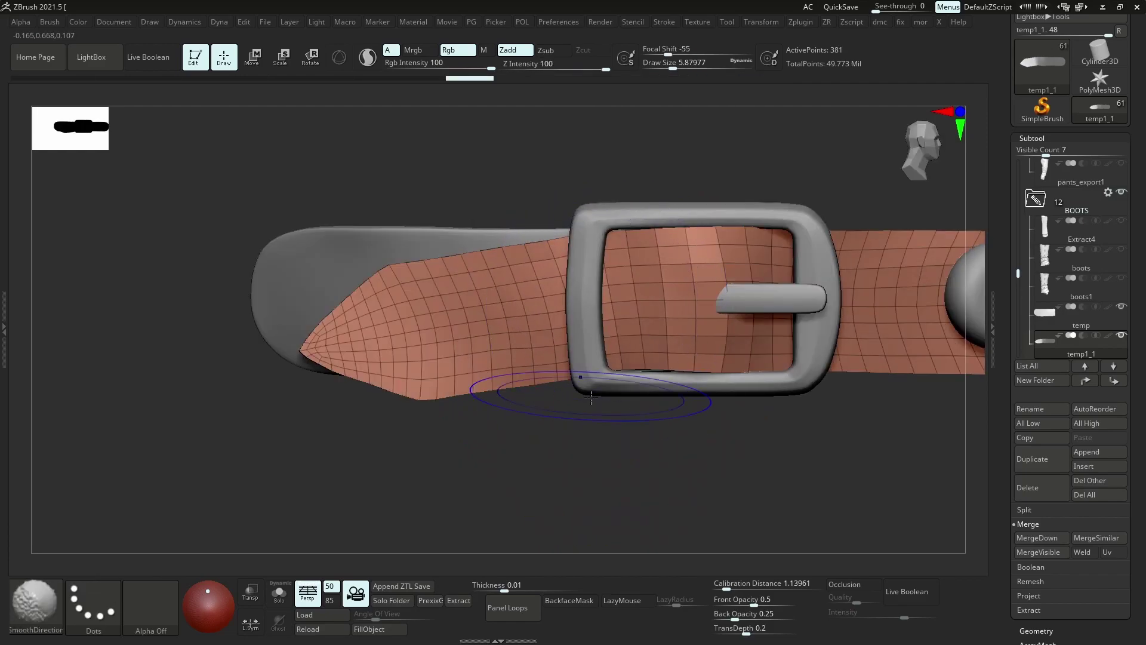
right_click_drag(610, 401, 566, 259, "ctrl")
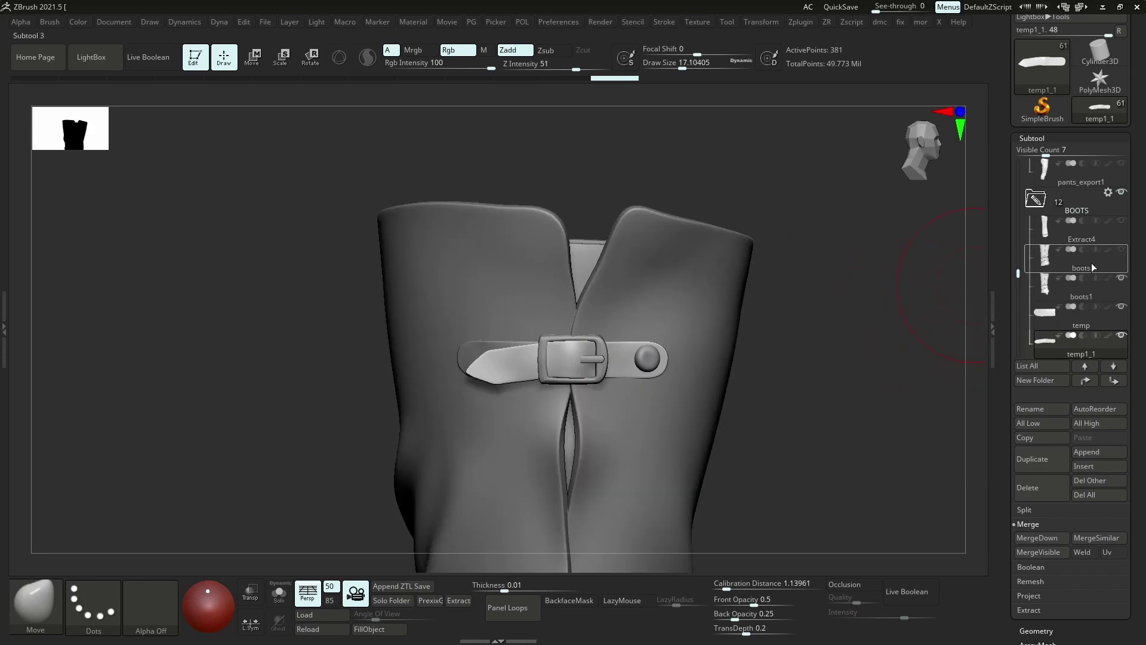
Select the Extract4 and boots1 subtools, show all meshes, and orbit to check the buckled strap
left_click(1044, 227)
left_click(1026, 287)
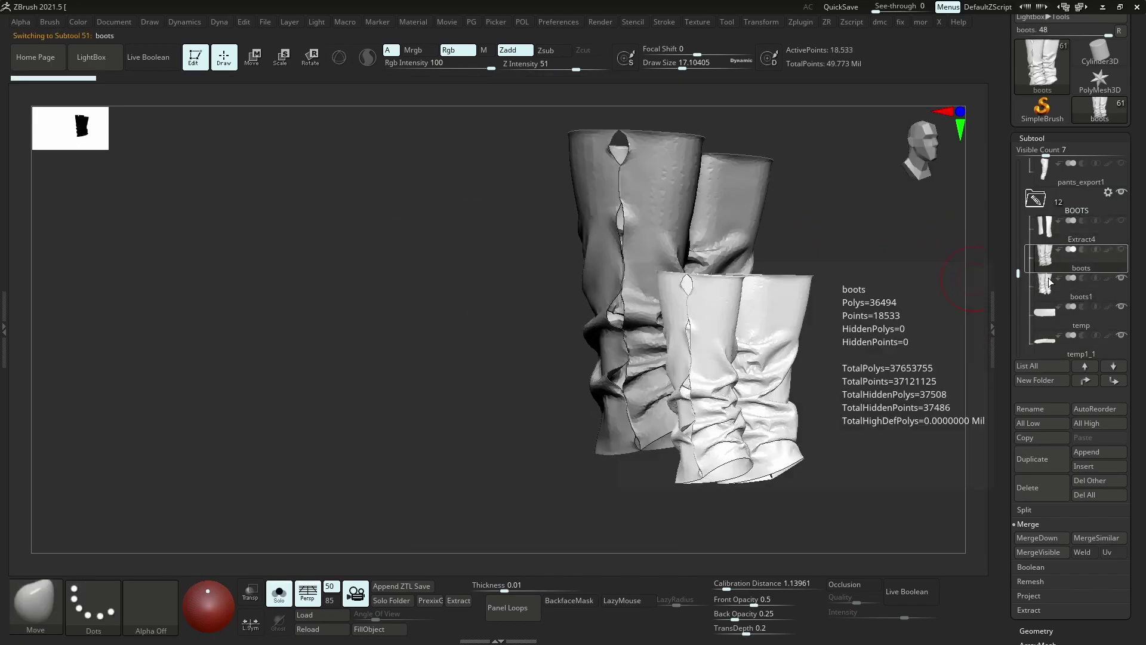
key("shift+s")
left_click(647, 251, "alt")
key("f")
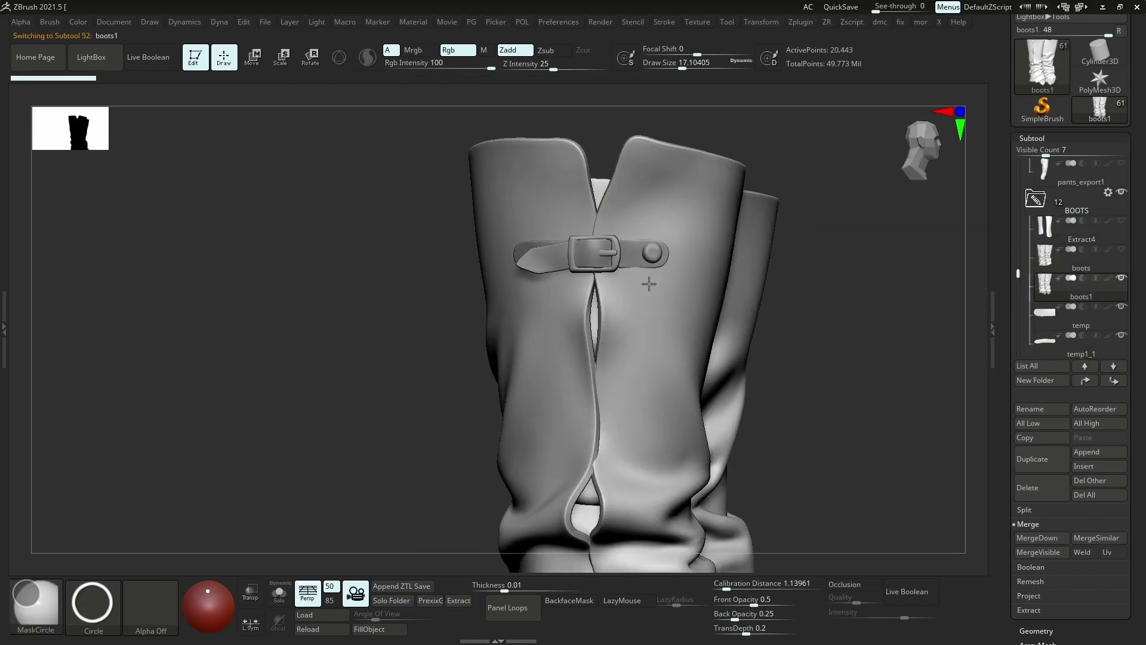
mouse_move(641, 272)
right_mouse_down()
mouse_move(597, 214)
mouse_move(664, 209)
mouse_move(589, 319)
mouse_move(616, 325)
mouse_move(593, 306)
mouse_move(661, 325)
mouse_move(608, 302)
mouse_move(600, 318)
mouse_move(678, 319)
mouse_move(589, 307)
right_mouse_up()
Solo the belt, frame the buckle loop close up, and make the pointed temp1_1 strap active
key("shift+s")
key("f")
left_click(616, 325, "alt")
key("f")
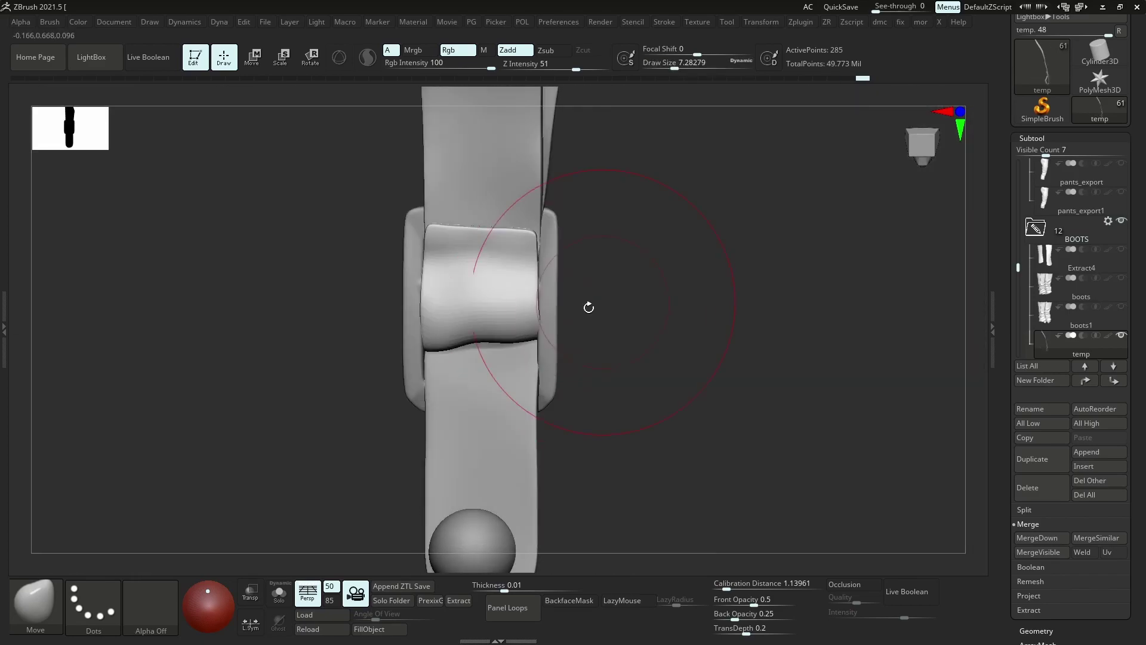
right_click_drag(496, 345, 537, 406)
left_click(576, 306, "alt")
Subdivide the strap, then apply the back strap temp's dynamic subdivision as real subdivision levels
key("f")
key("shift+f")
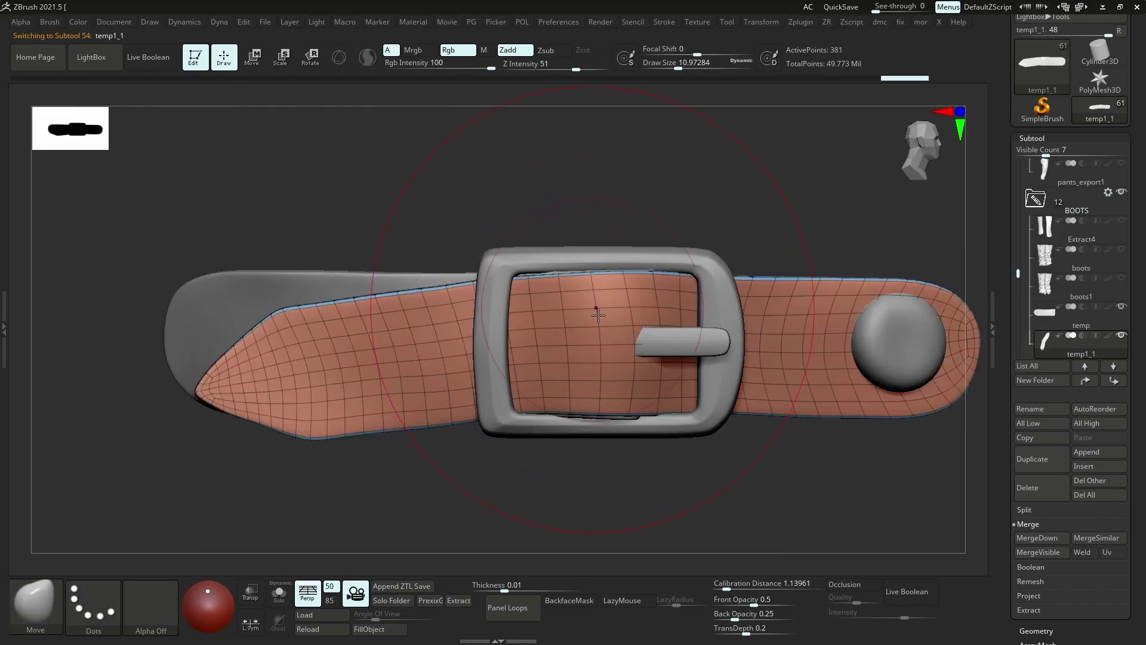
right_click_drag(598, 315, 608, 325)
key("d")
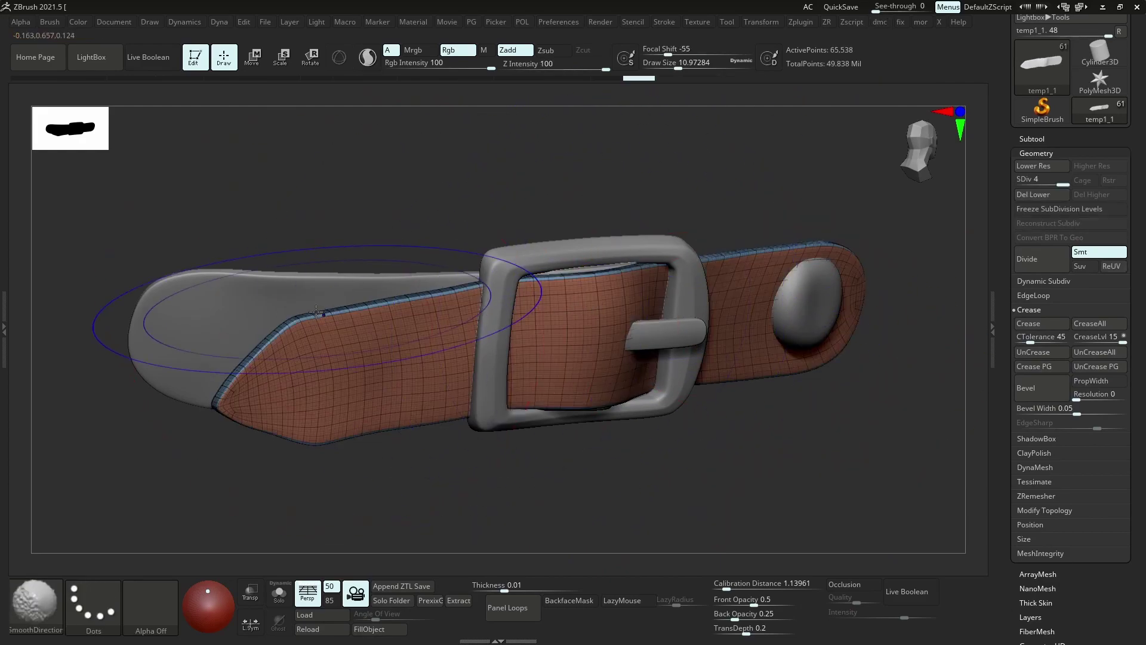
key("shift+f")
left_click(302, 299, "alt")
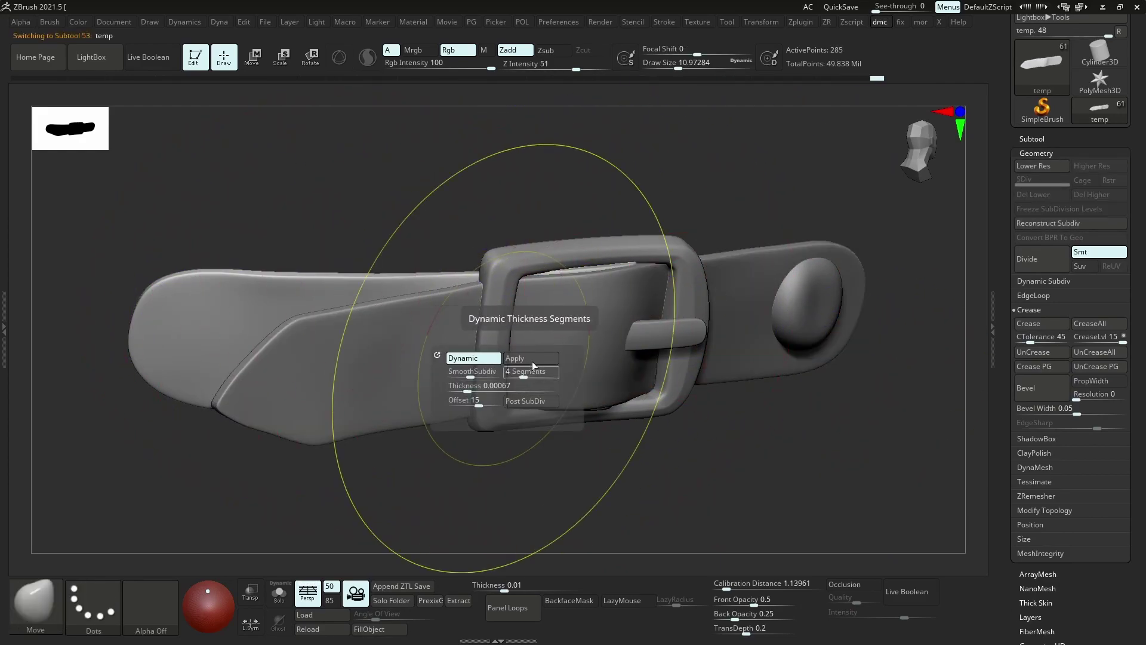
left_click(531, 360)
Check the wireframe density, make front buckle strap temp1_1 active, and expand the Subtool list
key("shift+f")
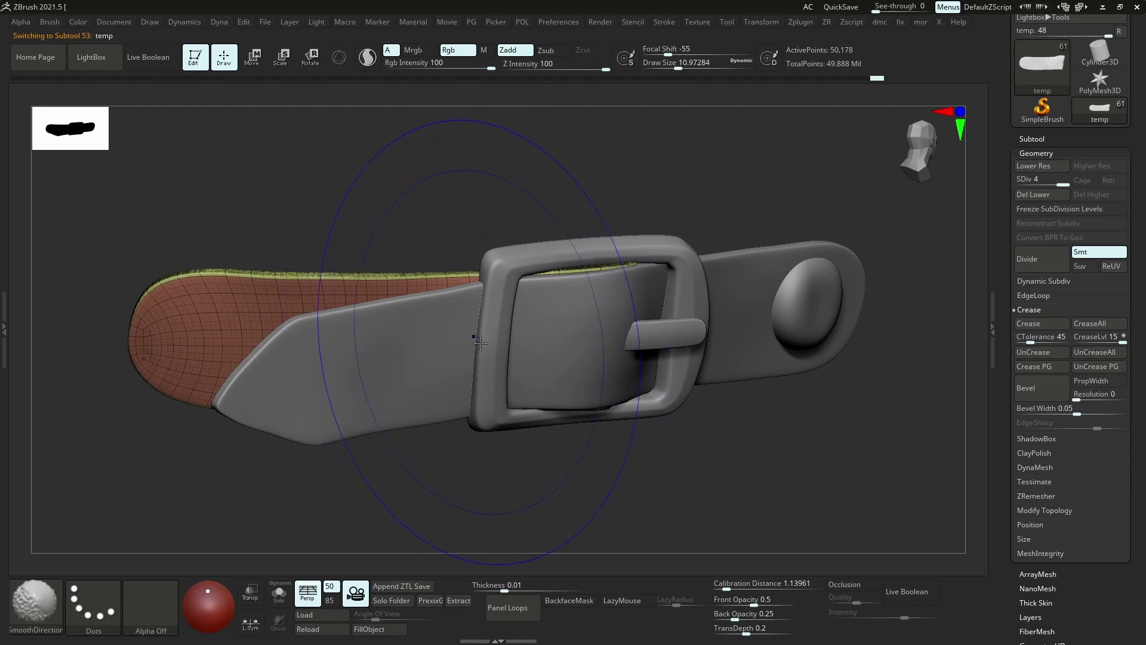
key("shift+f")
right_click_drag(481, 342, 491, 345, "shift")
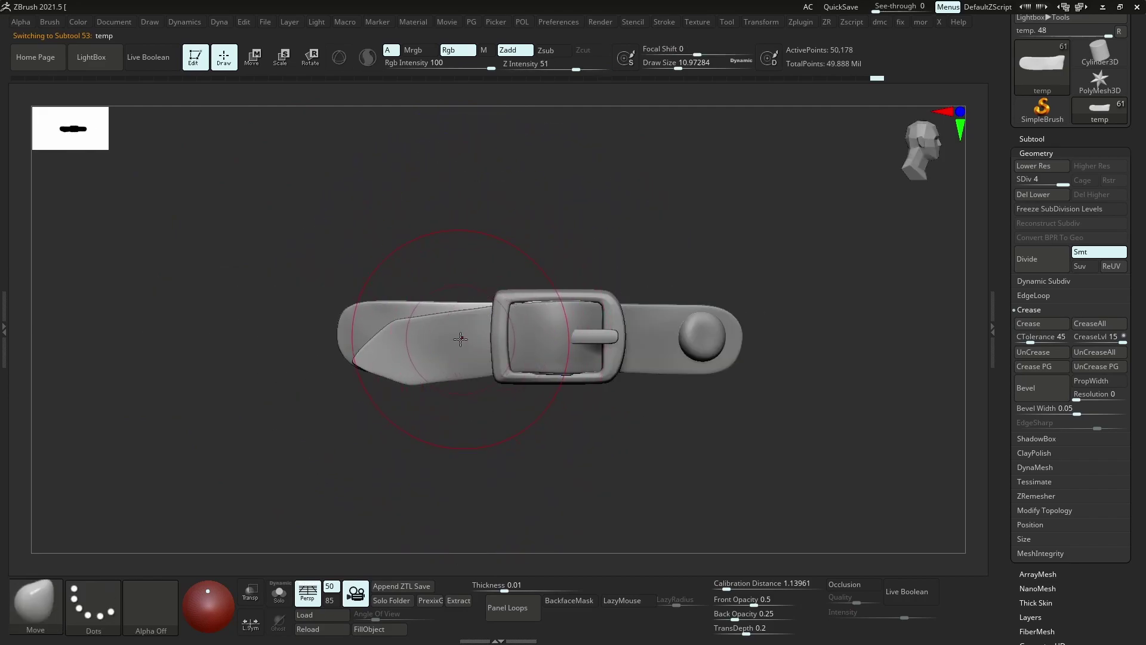
left_click(474, 340, "alt")
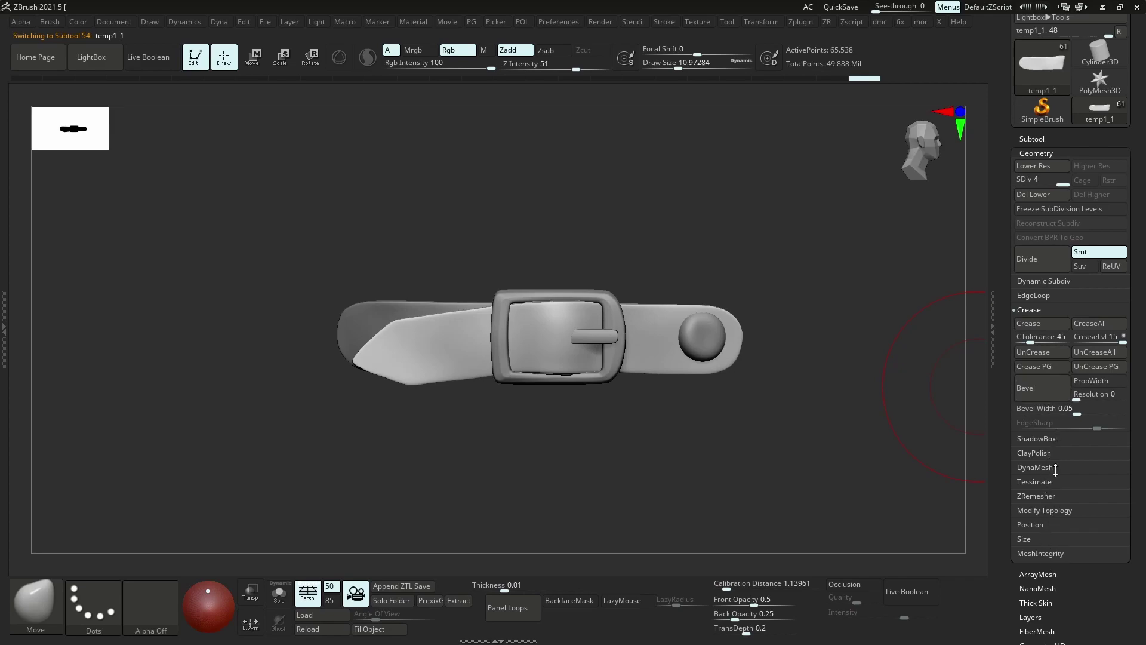
left_click(1046, 141)
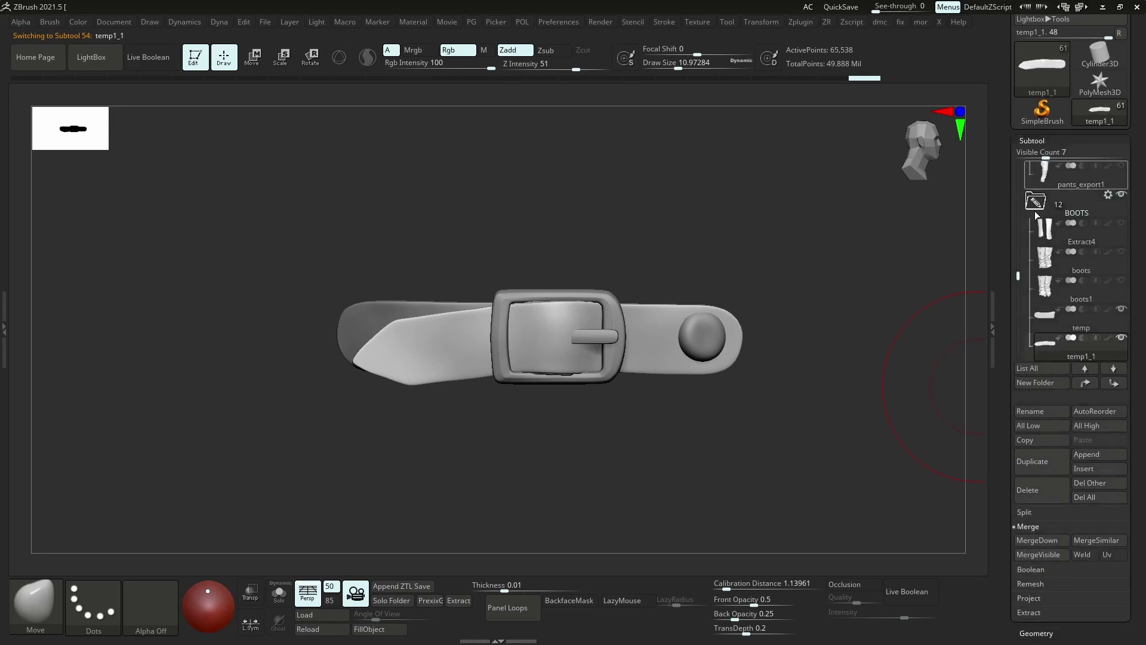
Duplicate the front buckle strap temp1_1, solo the copy, and hide its outer rim
left_click(1040, 463)
scroll(1018, 279, "down", 1)
key("ctrl+shift+s")
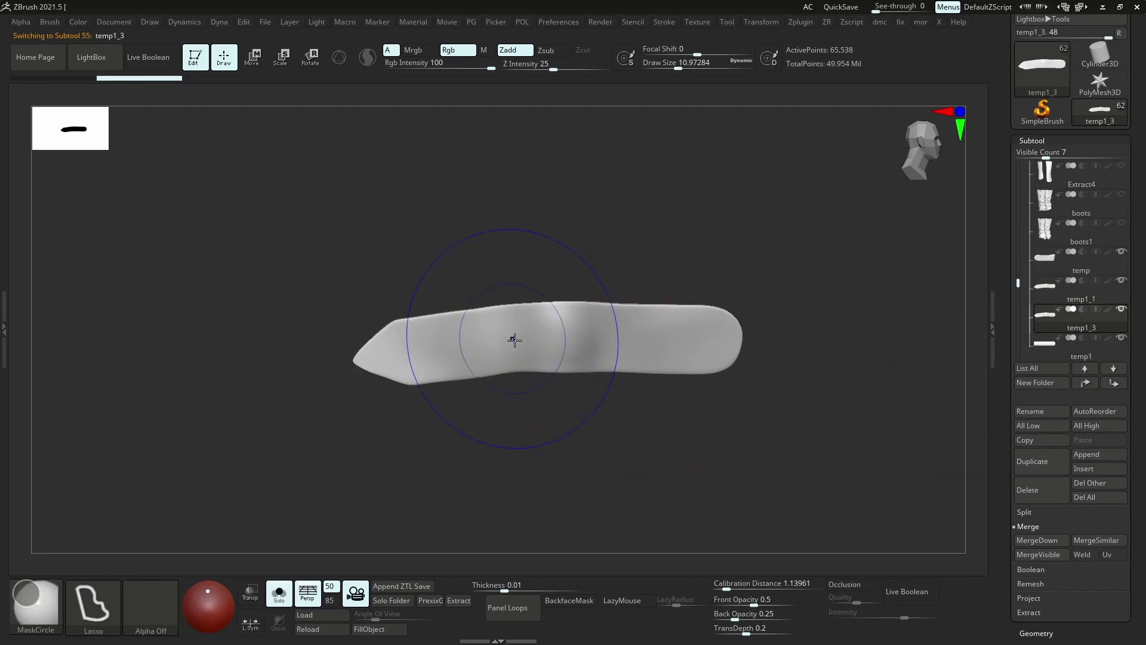
key("f")
key("shift+f")
left_click(579, 378, "ctrl+shift")
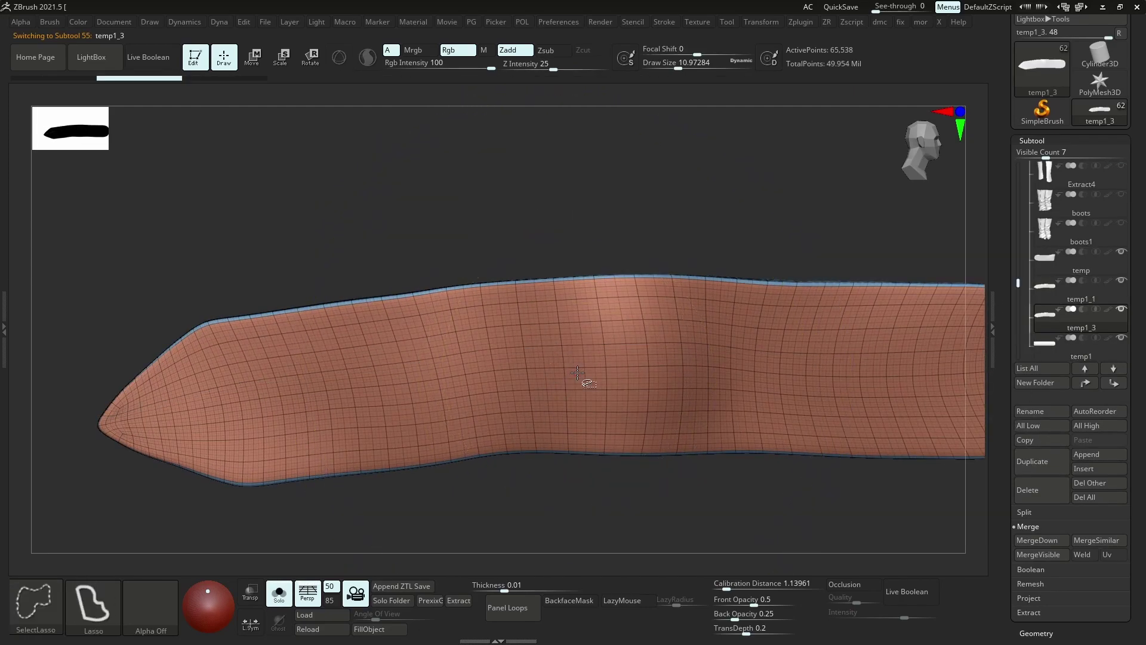
Delete lower levels, Split Hidden to remove the rim, and Reconstruct Subdiv on the strap copy
left_click(1032, 630)
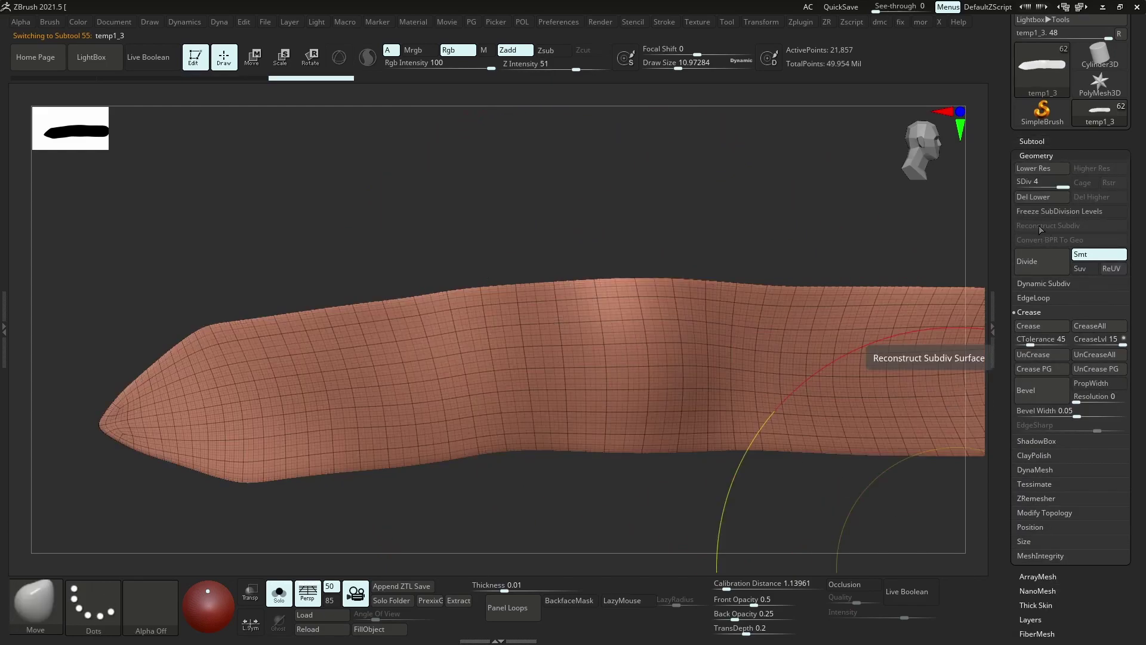
left_click(1030, 197)
key("f")
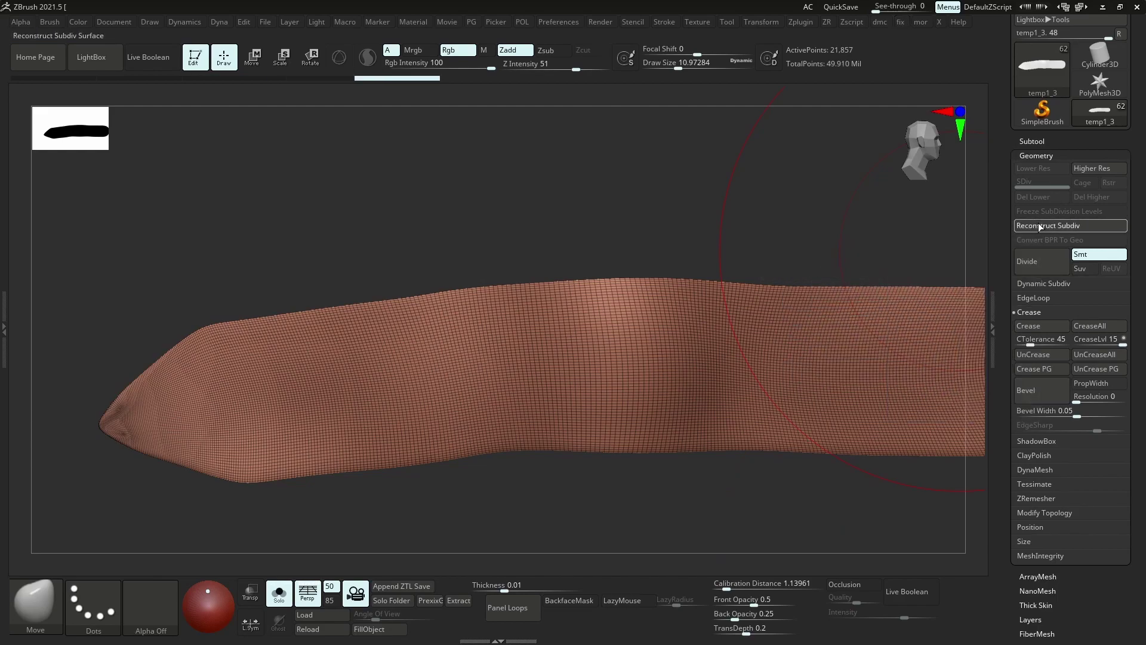
left_click(1038, 223)
left_click(1043, 223)
left_click(1044, 224)
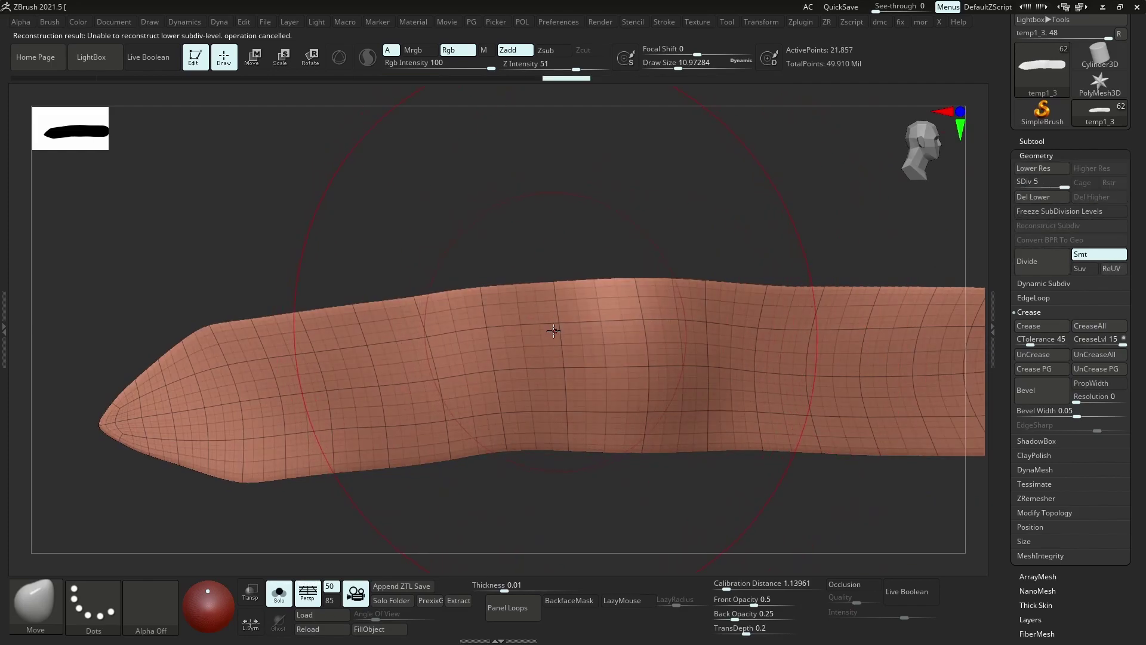
key("ctrl+shift+s")
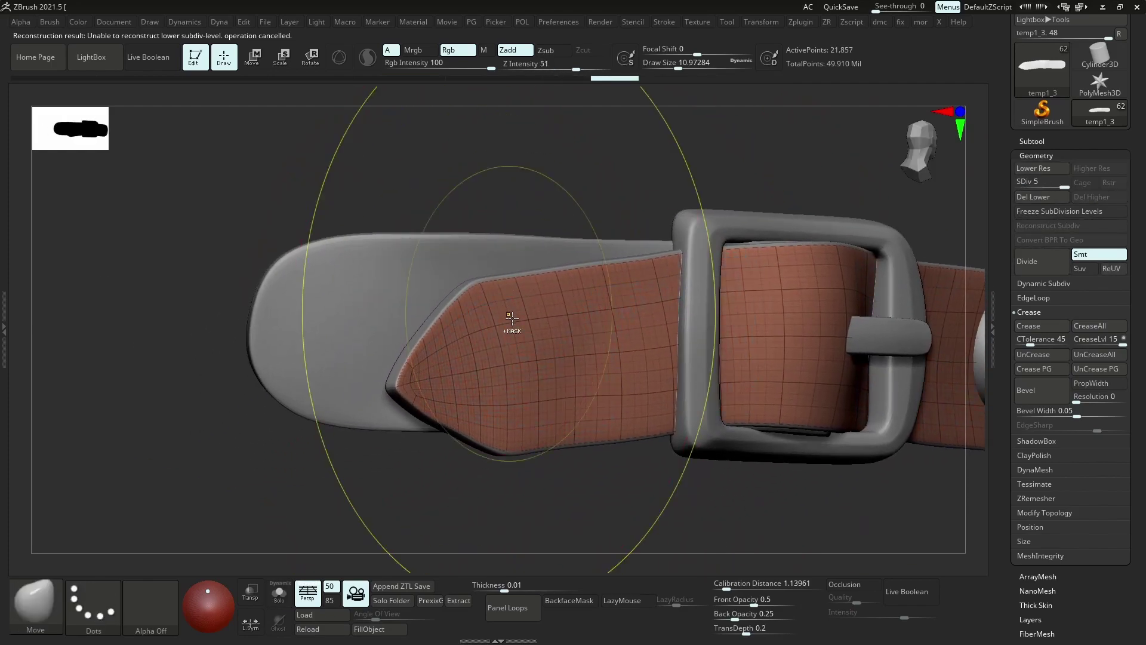
Turn on Dynamic subdivision for the strap copy and thin its thickness to 0.00042
key("ctrl+d")
left_click(507, 355)
right_click_drag(507, 360, 545, 318, "ctrl")
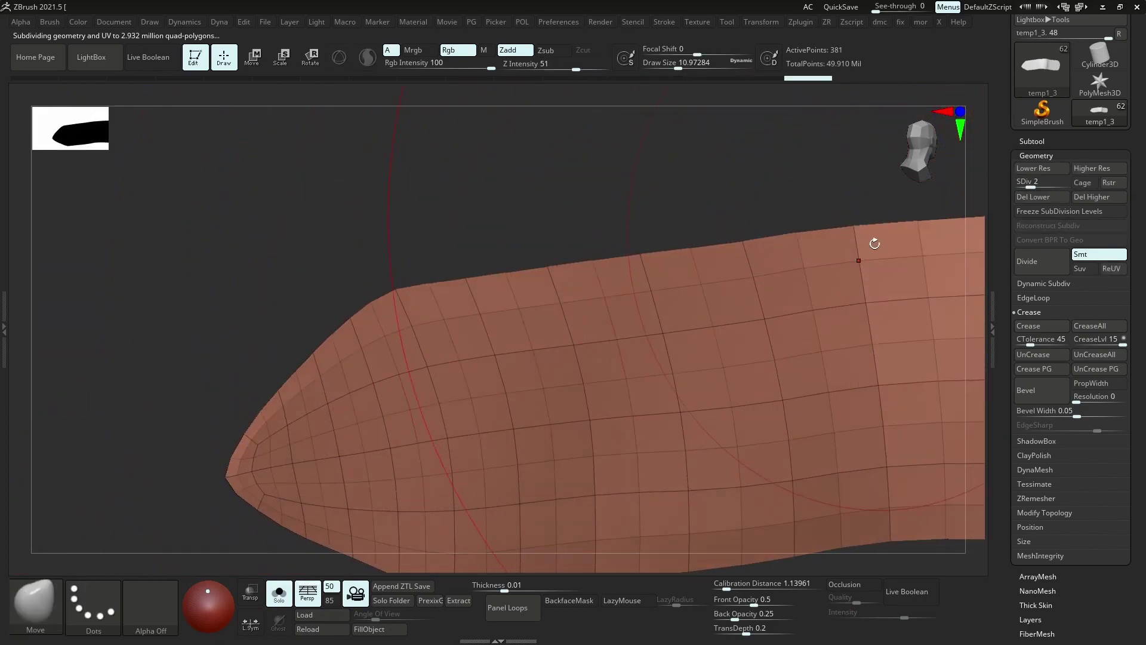
key("ctrl+d")
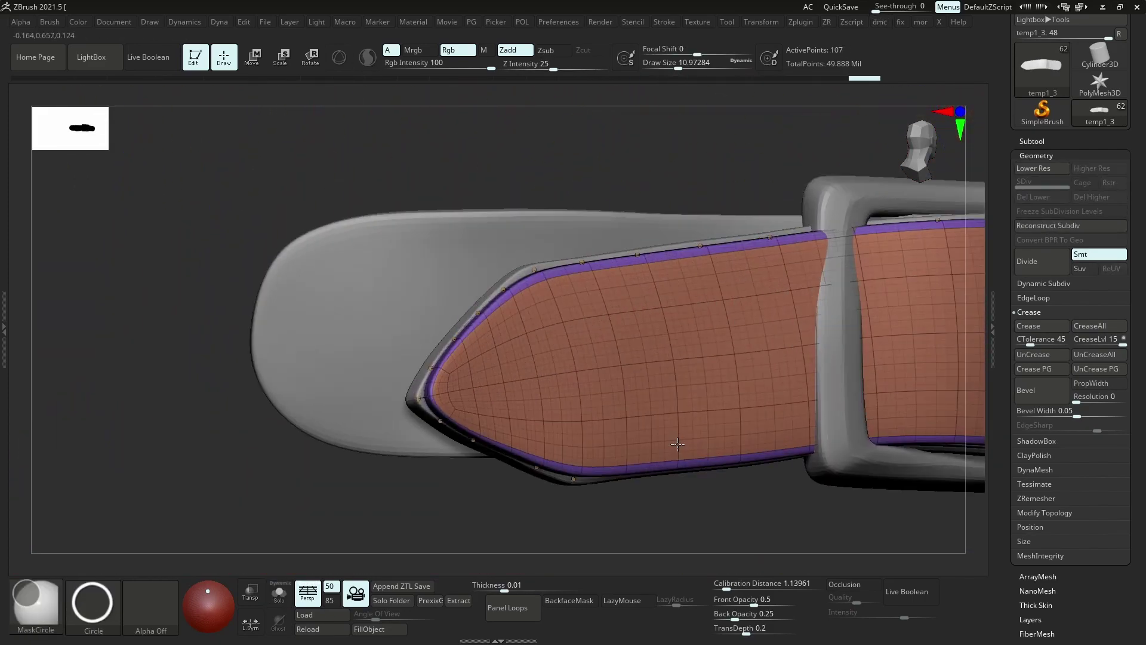
key("shift+d")
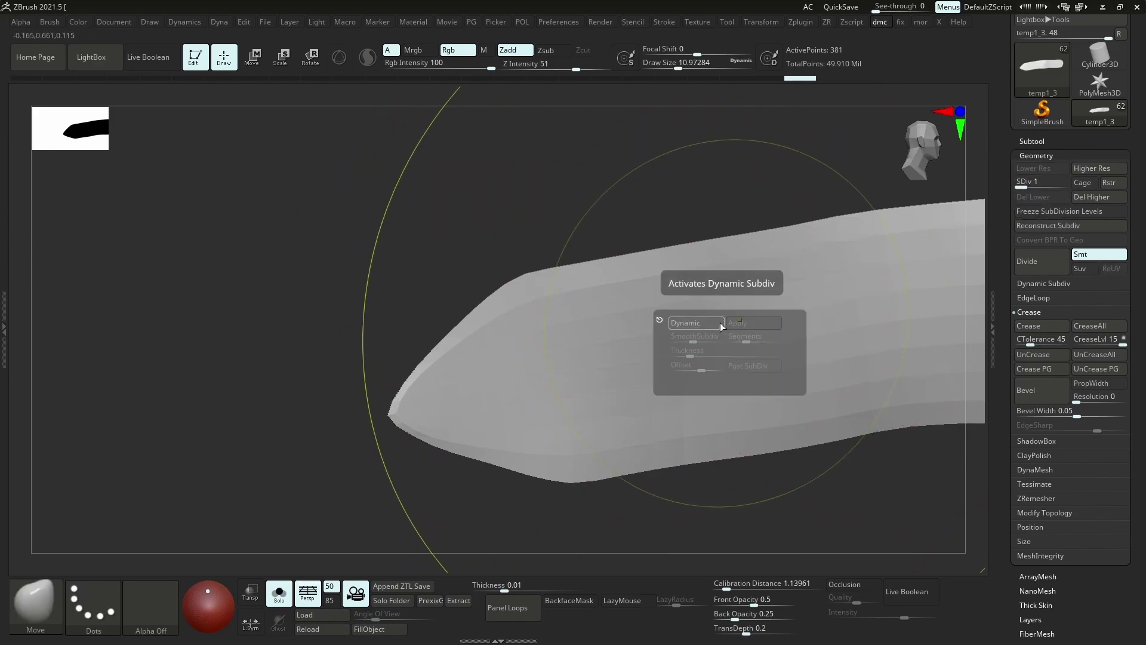
right_click_drag(708, 279, 691, 320, "ctrl")
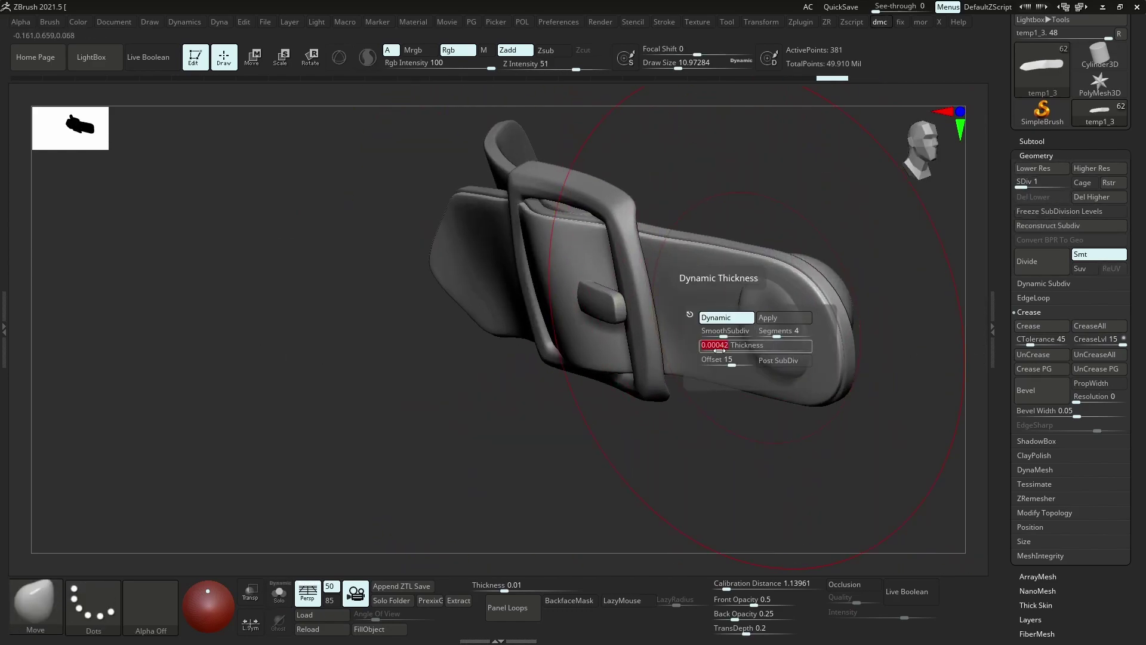
right_click_drag(770, 334, 606, 265)
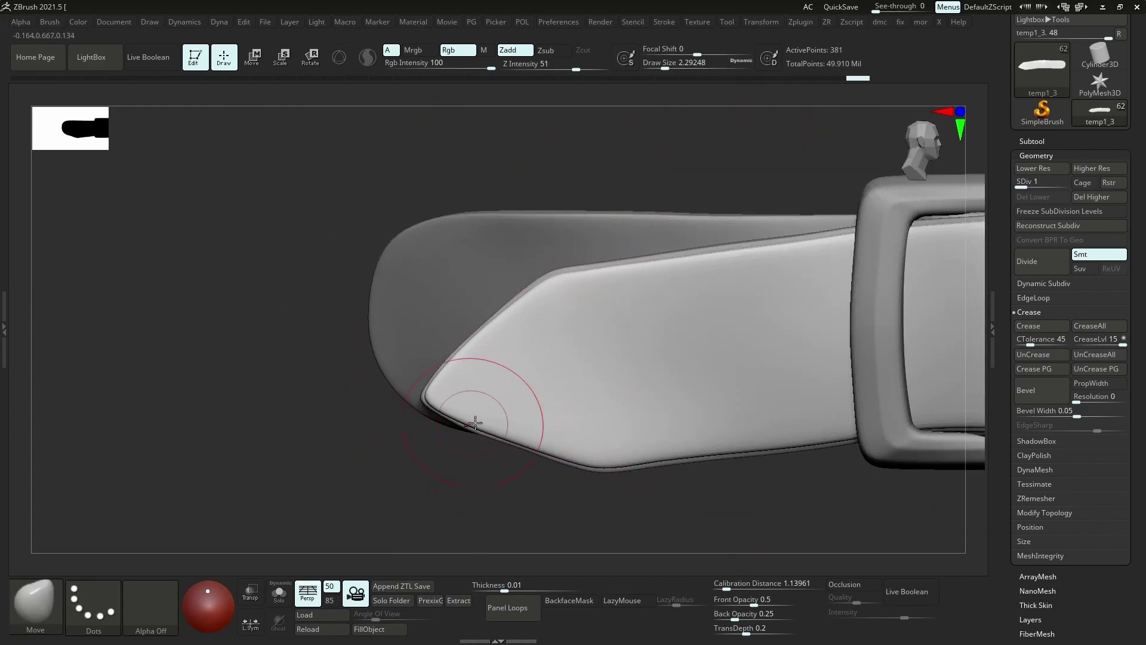
mouse_move(474, 423)
right_mouse_down("ctrl")
mouse_move(601, 307)
mouse_move(671, 437)
right_mouse_up("ctrl")
left_click_drag(636, 465, 635, 465)
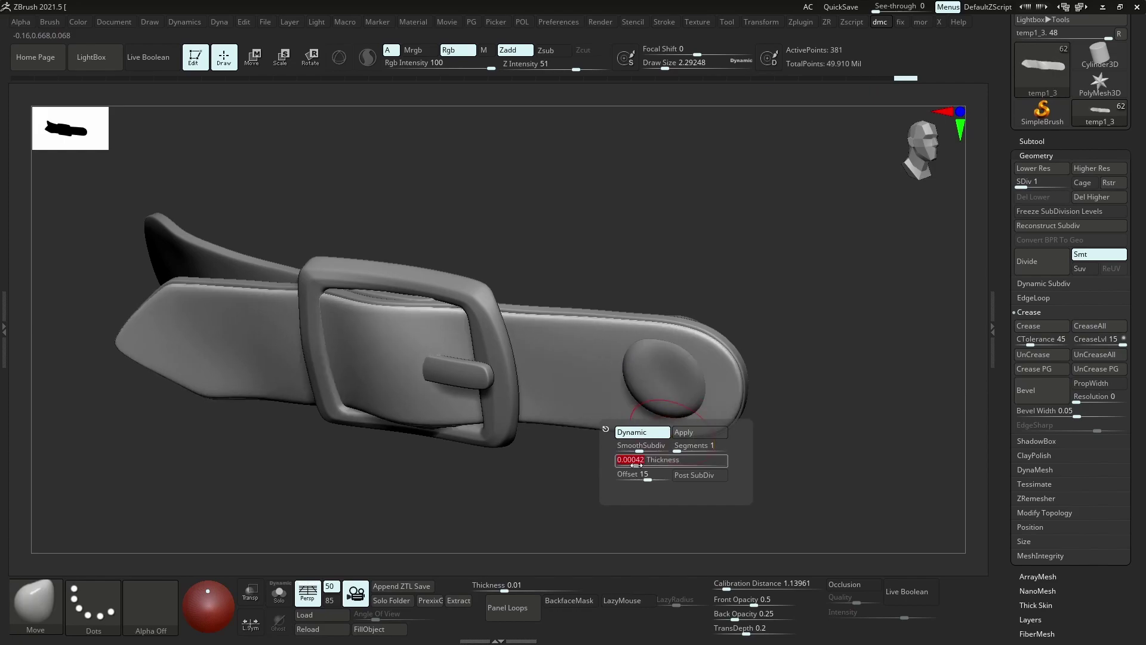
right_click_drag(683, 450, 583, 320, "ctrl")
Select the back strap temp, duplicate it, and isolate the new copy
left_click(584, 320, "alt")
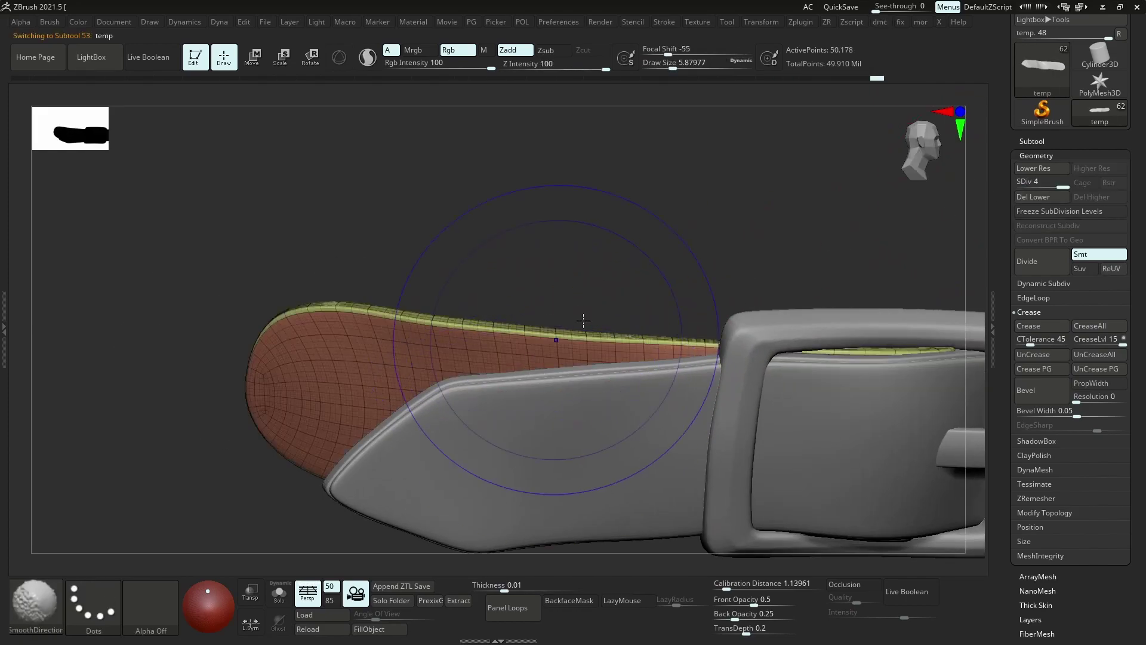
left_click(1032, 140)
left_click_drag(1017, 279, 1017, 286)
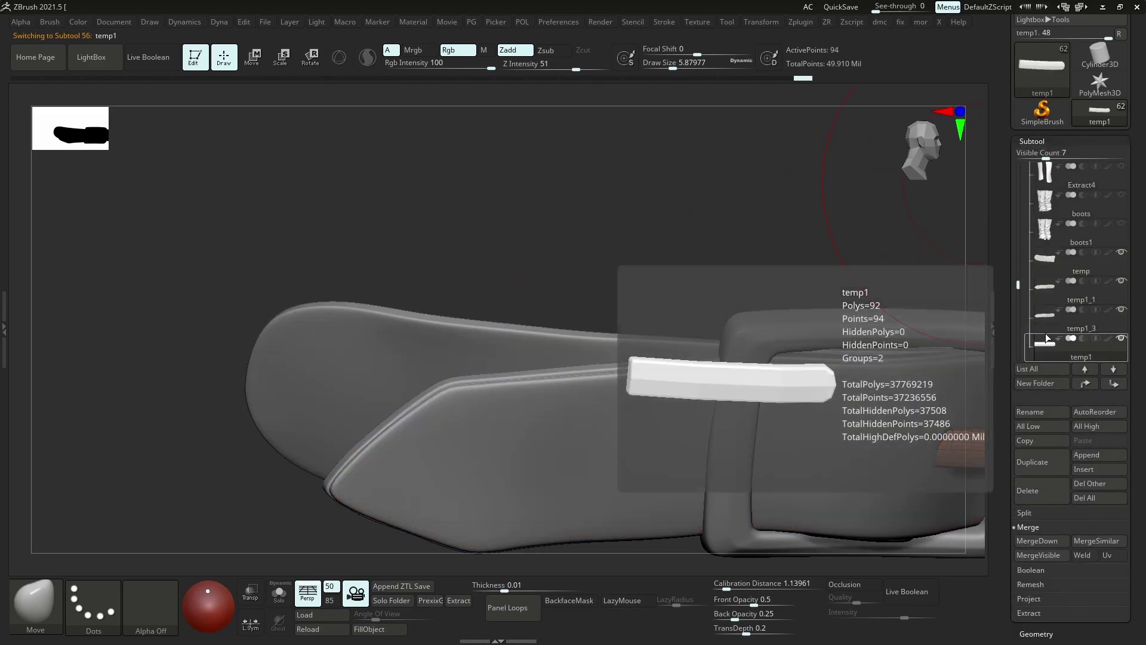
left_click(1041, 472)
left_click(1035, 634)
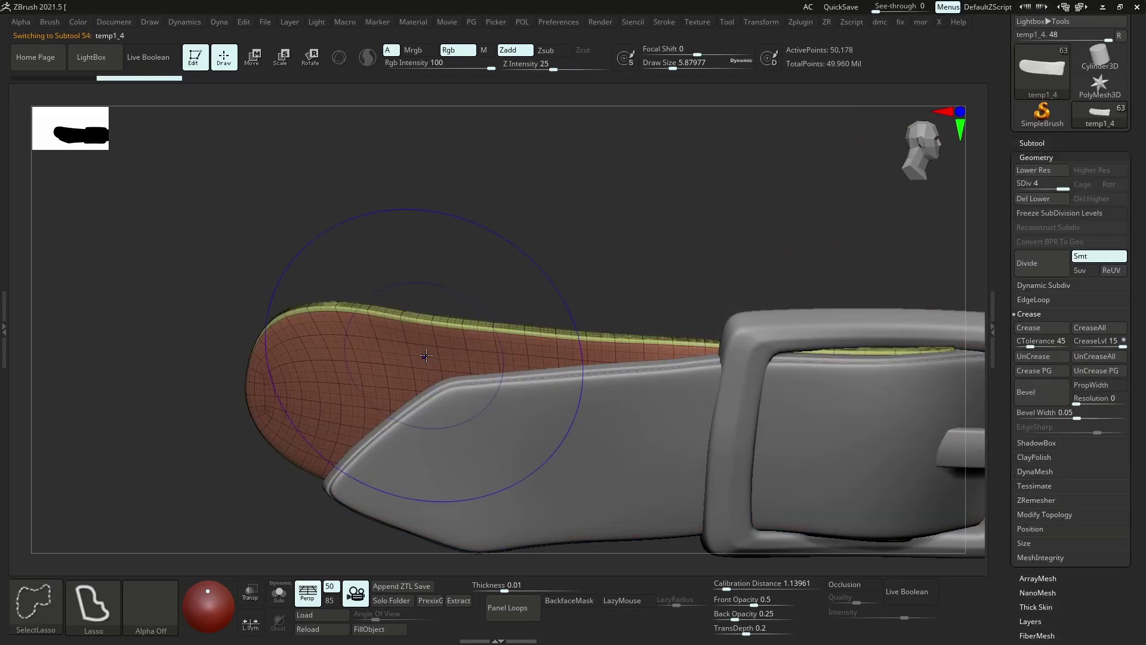
key("shift+alt+s")
Make the copy low-poly with dynamic thickness, and raise the inner front strap's thickness to 0.00077
left_click(686, 412)
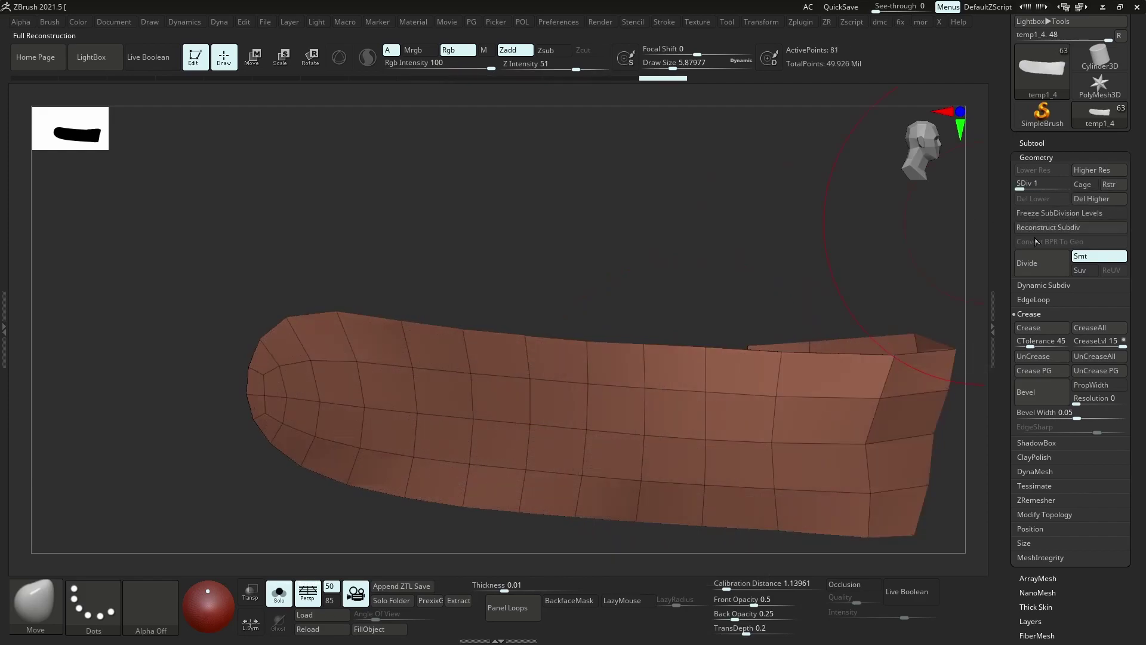
left_click(651, 406)
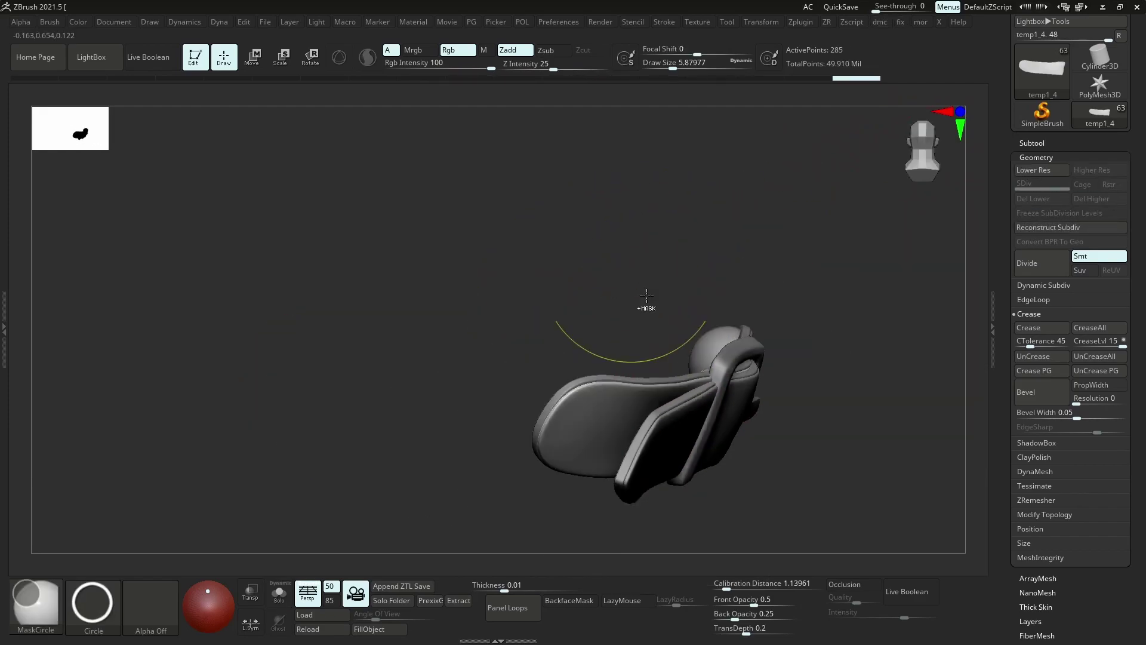
left_click(626, 461, "alt")
left_click_drag(626, 461, 629, 461)
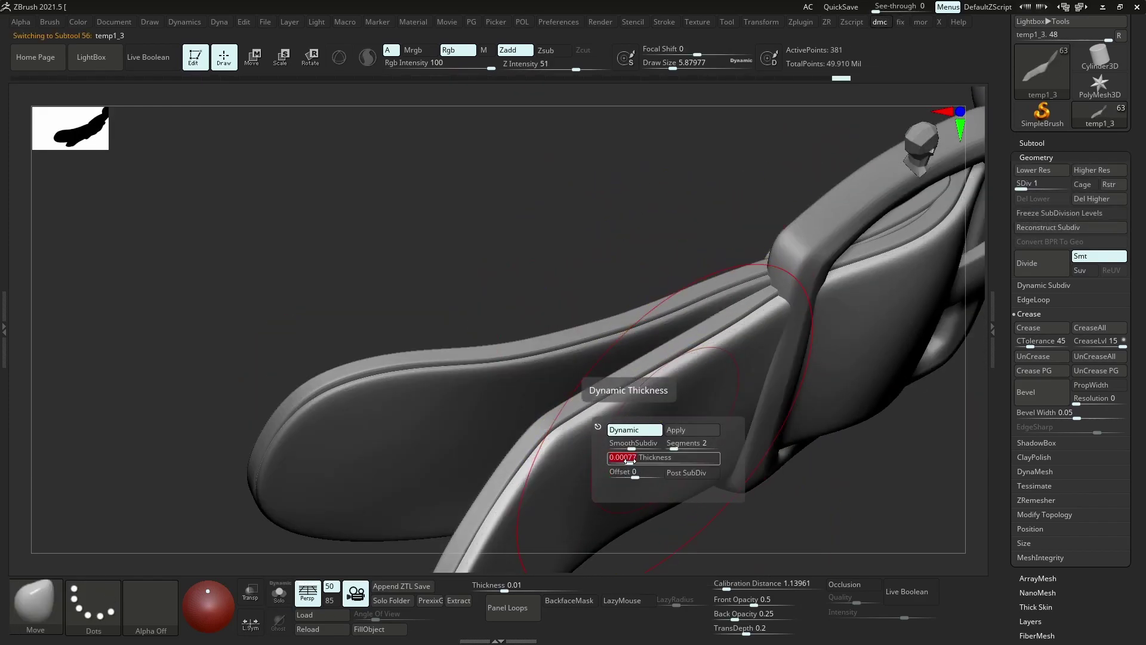
left_click_drag(641, 394, 640, 335)
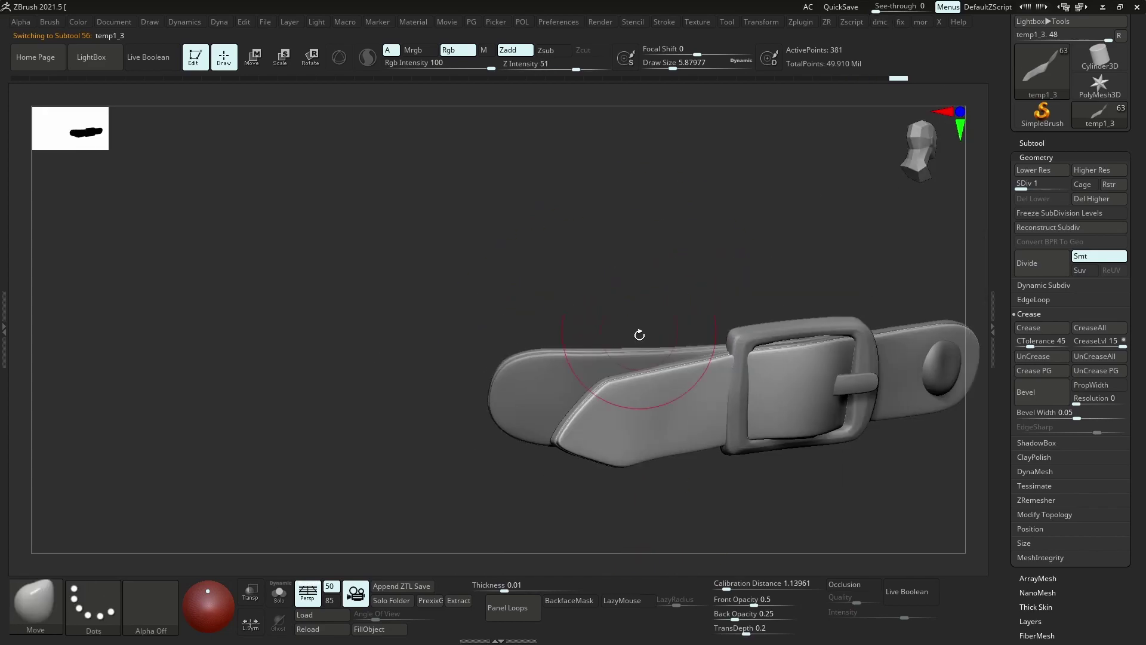
mouse_move(552, 373)
left_mouse_down()
mouse_move(614, 435)
mouse_move(614, 295)
mouse_move(666, 358)
left_mouse_up()
left_click(630, 447, "alt")
Select front buckle strap temp1_1 and MergeDown it with the subtool below, confirming the merge
left_click(614, 294, "alt")
left_click(770, 291, "alt")
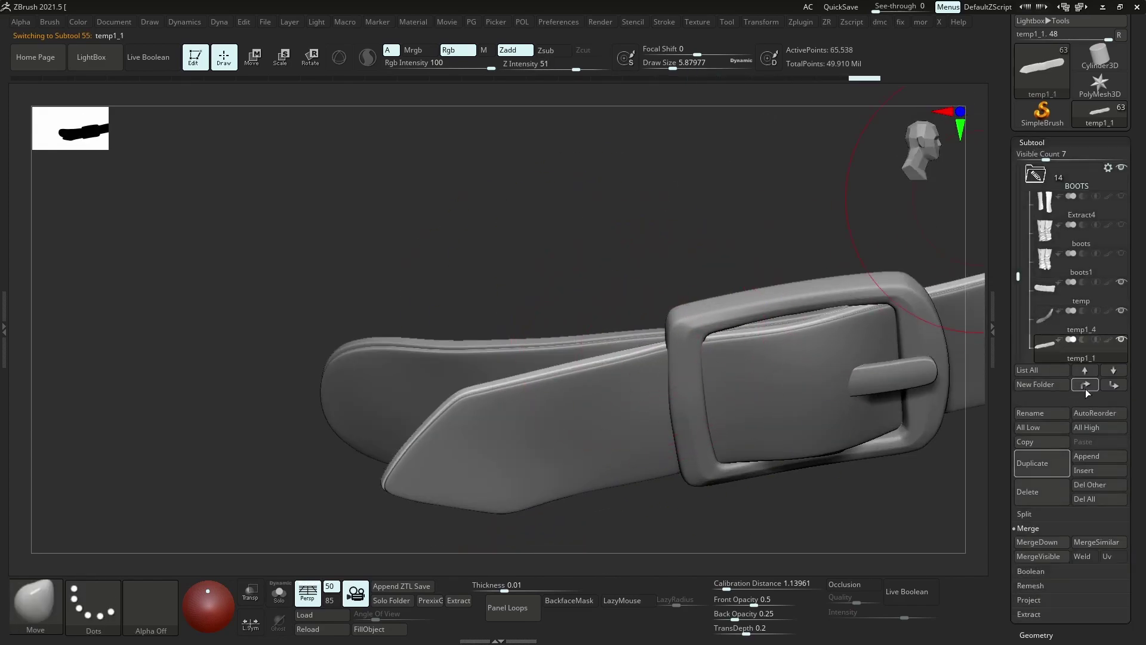
left_click(1042, 541)
left_click(930, 570)
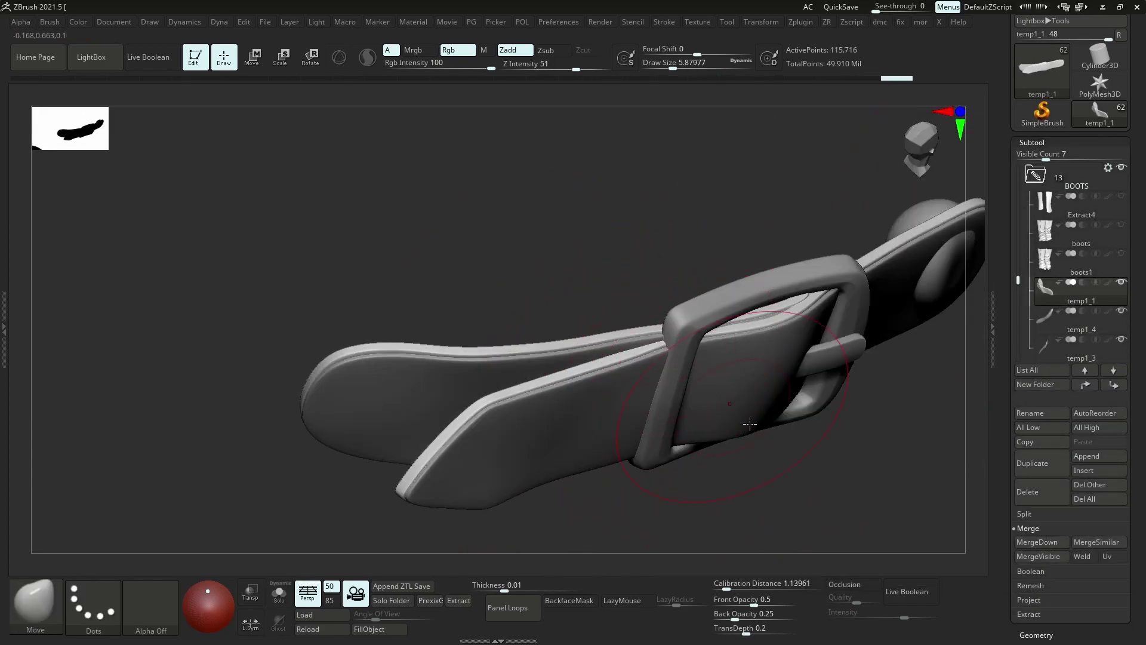
Step the merged strap through its subdivision levels in Geometry, then bring up the Layers subpalette
left_click(1035, 82)
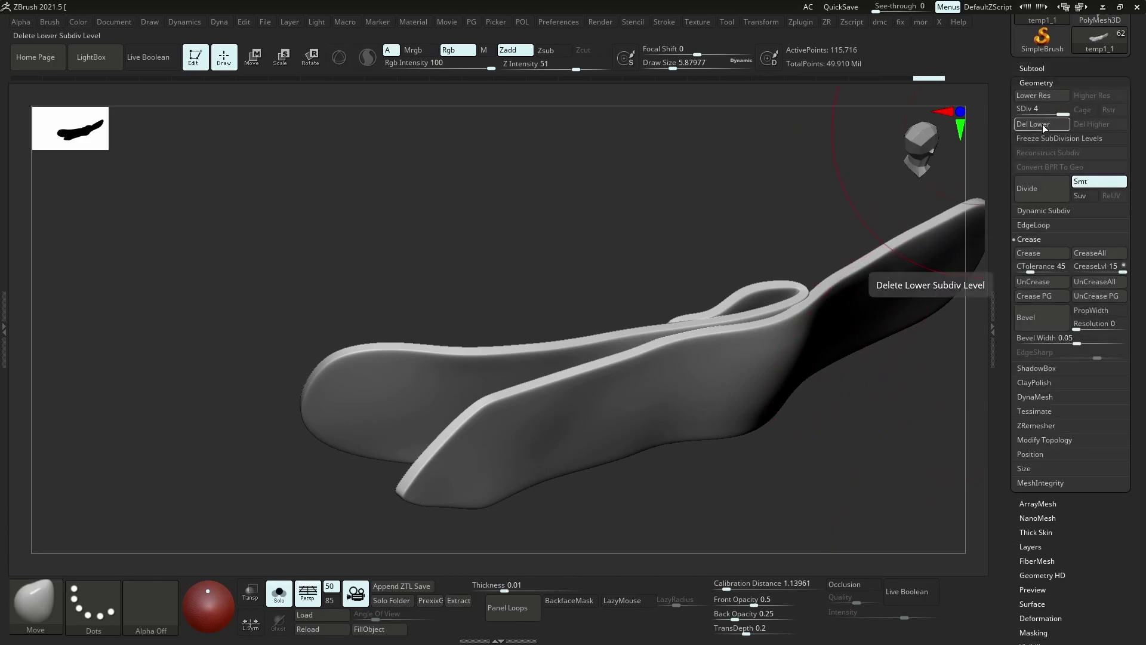
key("shift+d")
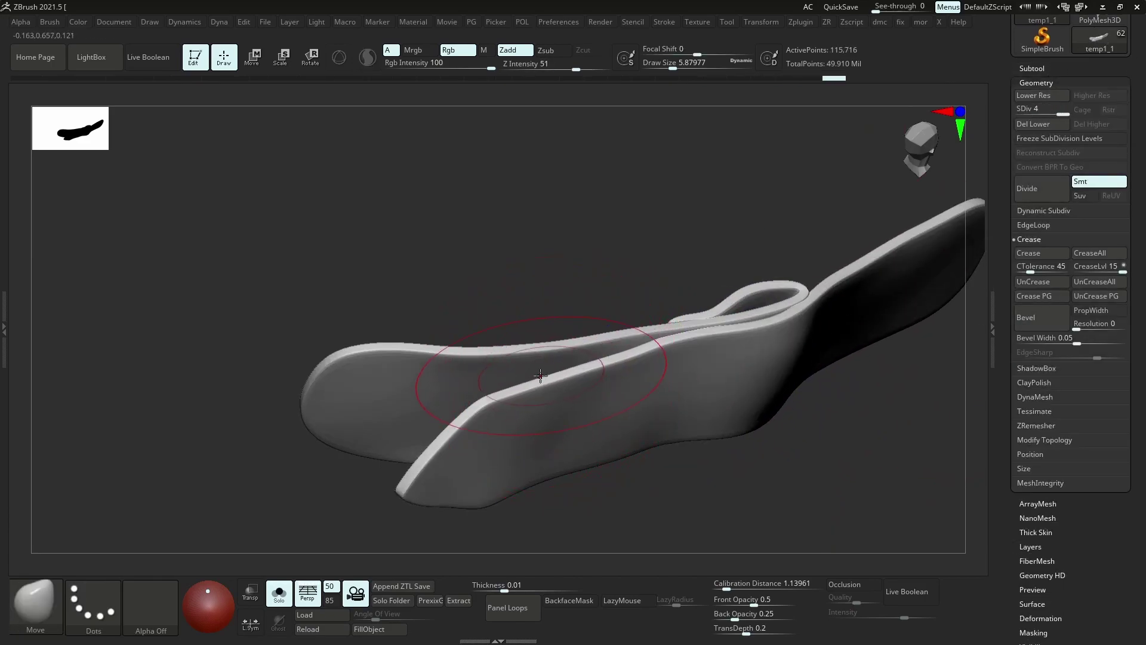
key("d")
key("p")
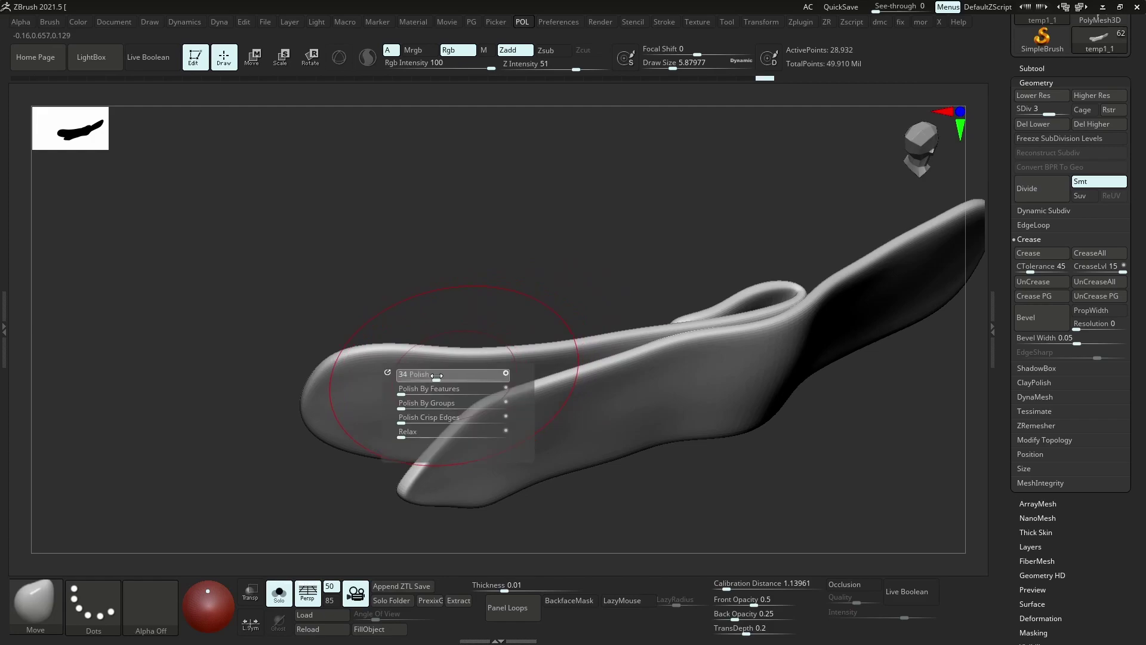
left_click_drag(460, 367, 792, 457)
left_click(1030, 546)
At the lowest level, nudge Deformation Size up and drag Noise to about 40 to roughen the strap
key("shift+d")
key("shift+d")
key("shift+d")
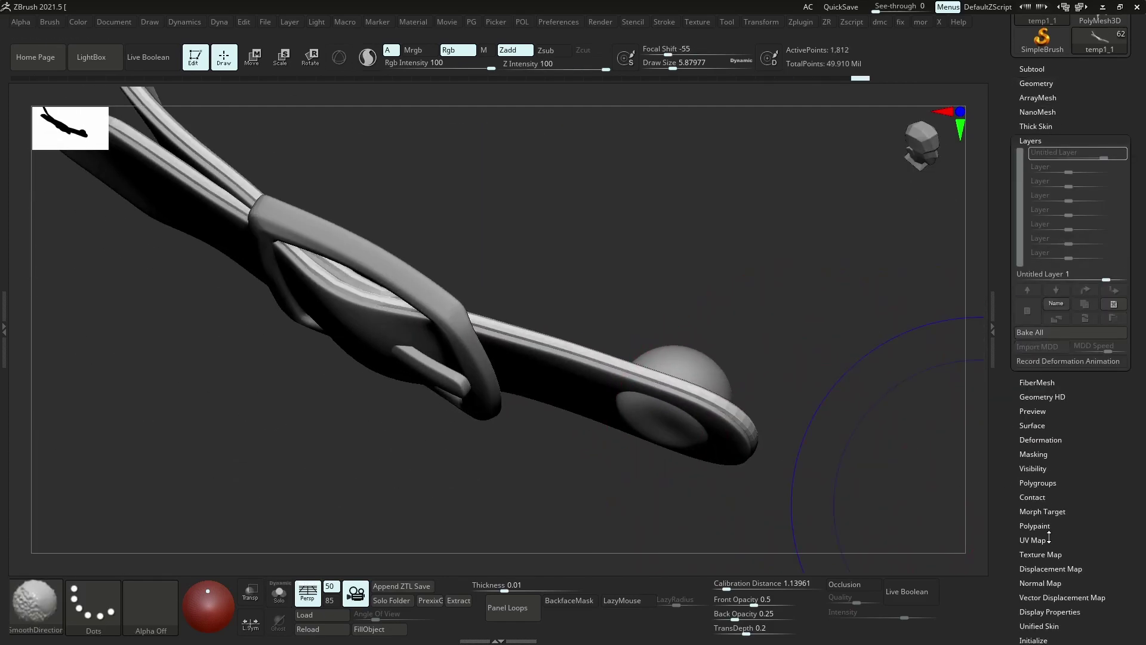
left_click(1040, 439)
left_click_drag(1068, 410, 1108, 411)
scroll(1064, 432, "down", 6)
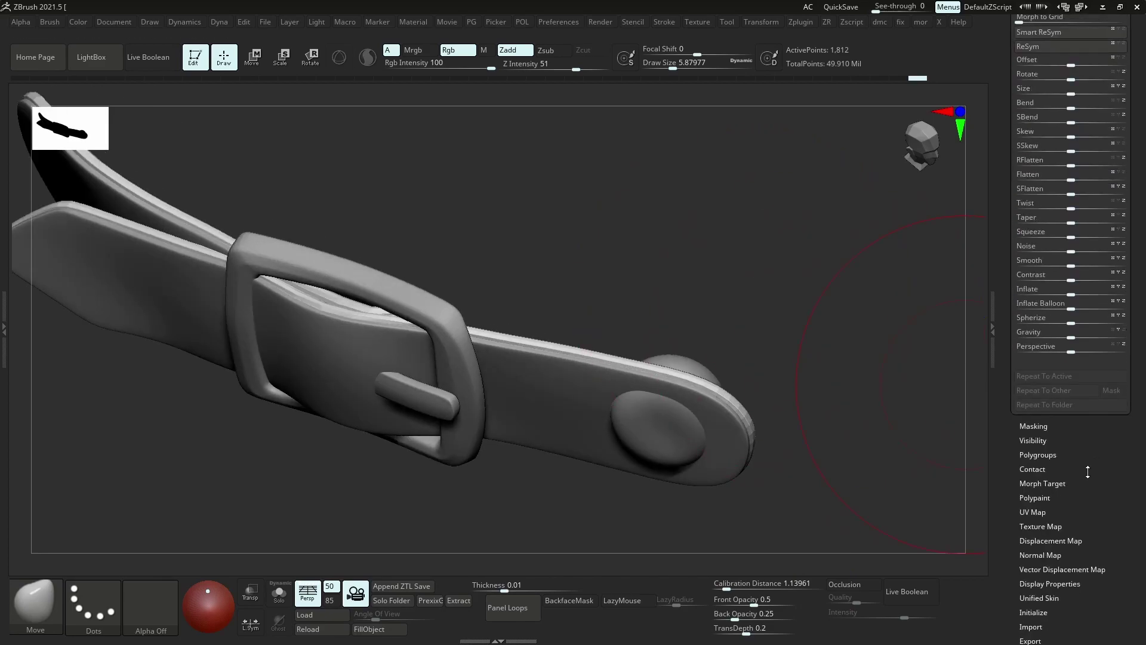
left_click_drag(964, 382, 985, 411)
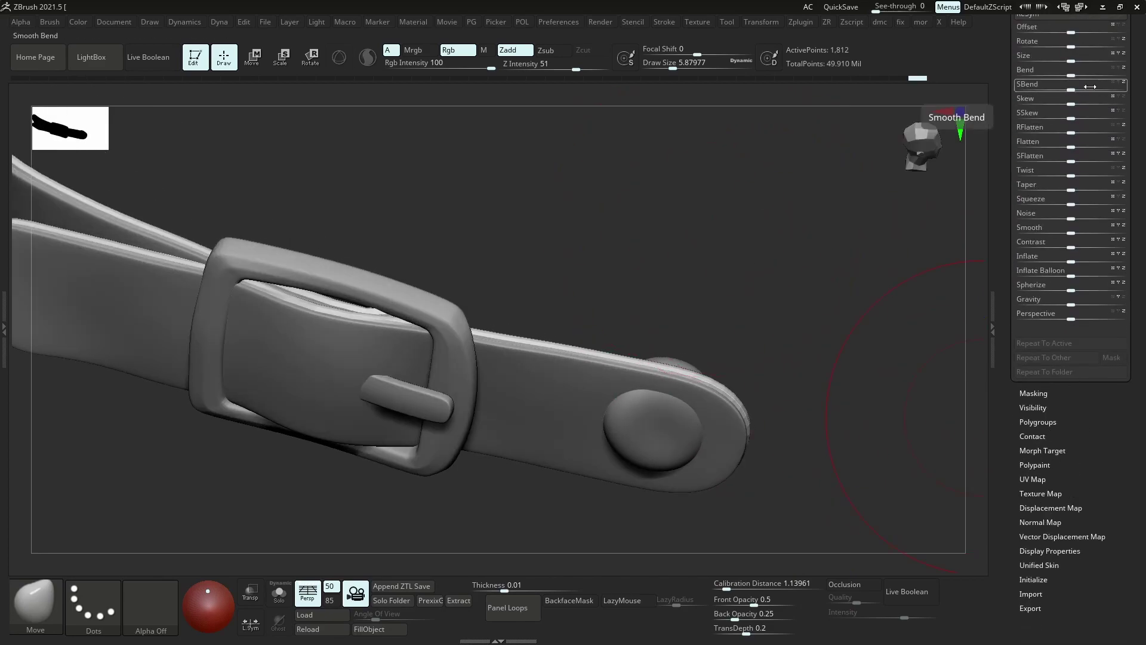
scroll(1083, 113, "up", 2, "shift")
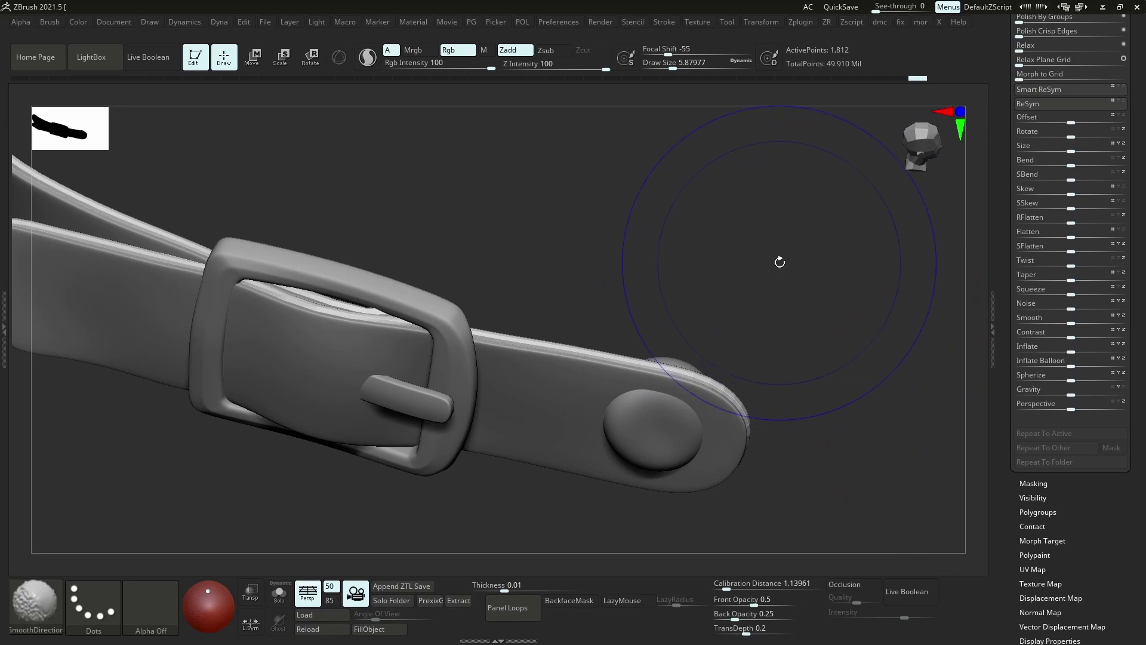
left_click_drag(766, 294, 835, 280)
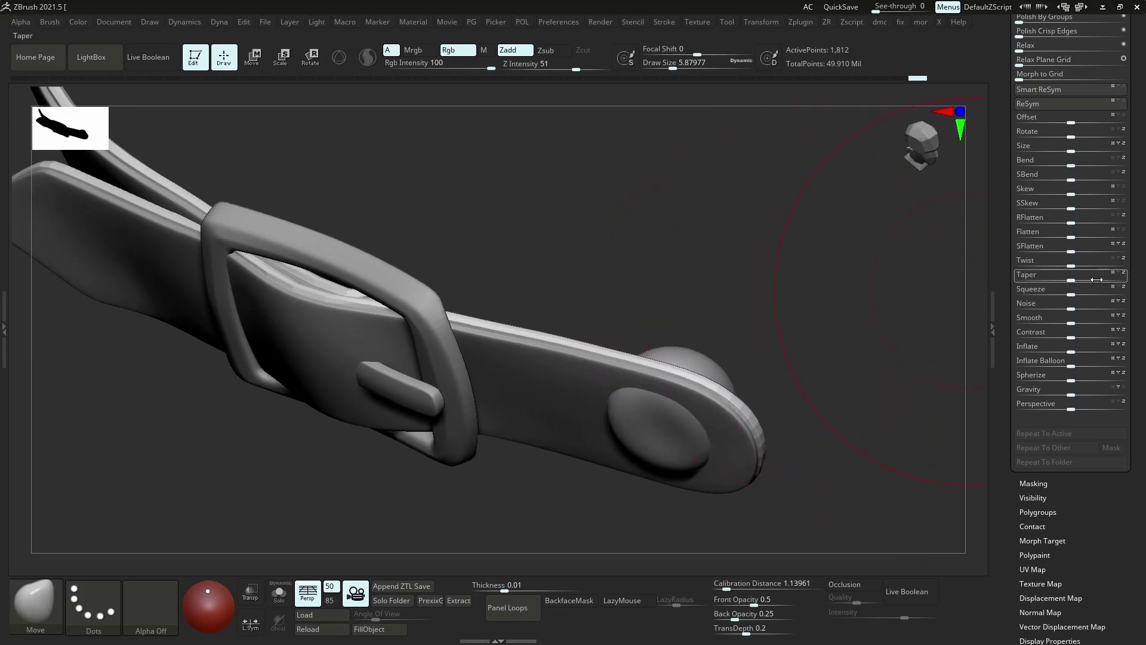
mouse_move(1079, 303)
left_mouse_down()
mouse_move(1093, 306)
mouse_move(1061, 308)
mouse_move(1073, 302)
left_mouse_up()
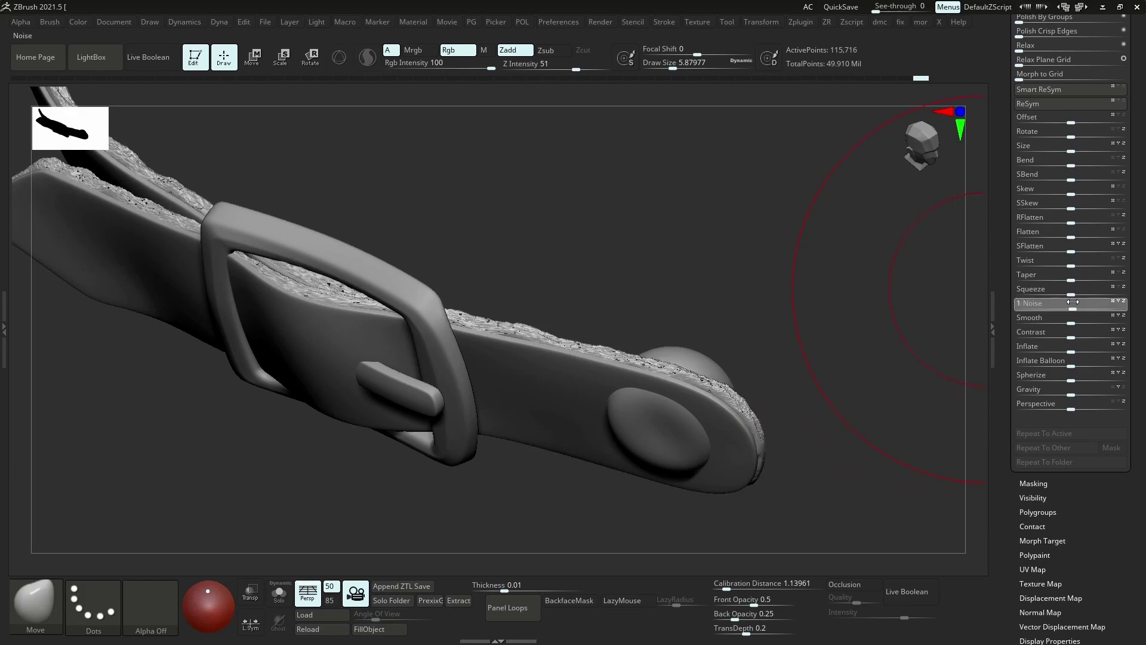
Lower the strap's edge-detail sculpt layer strength in Tool > Layers
scroll(1089, 233, "up", 5)
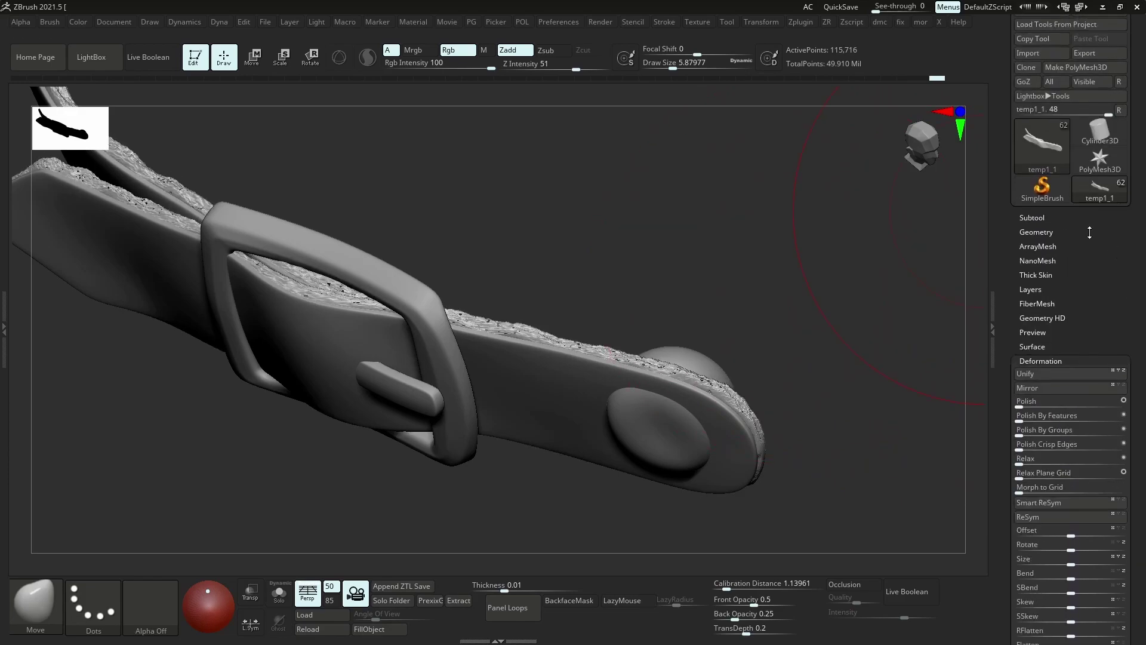
left_click(1030, 289)
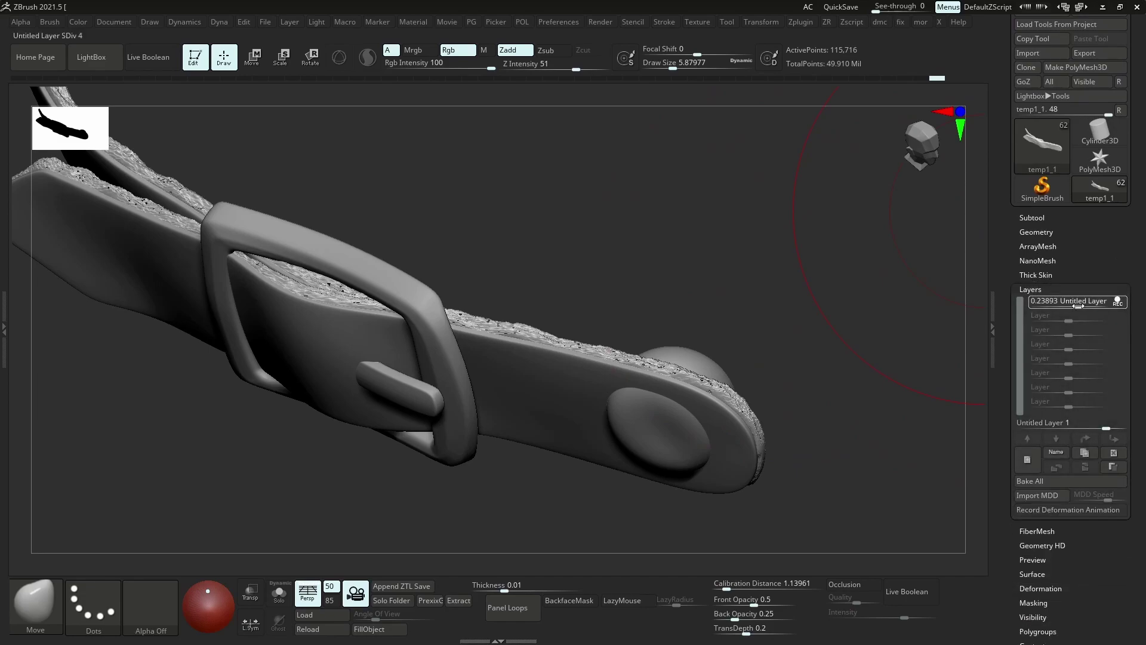
left_click_drag(1078, 305, 1073, 304)
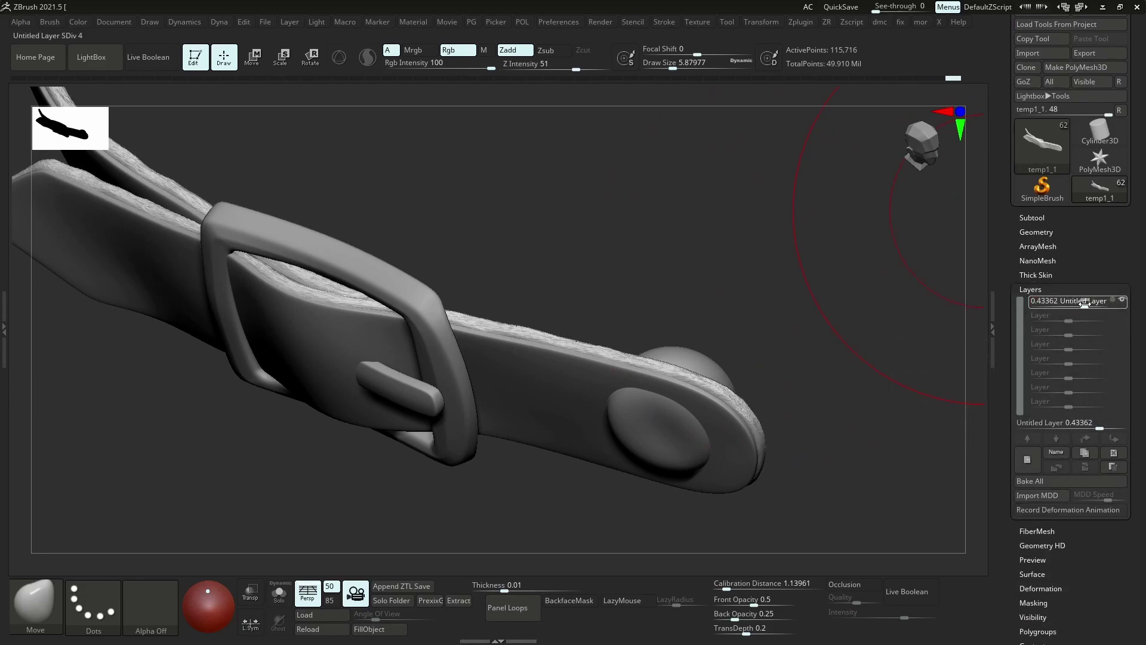
left_click_drag(896, 346, 695, 321)
Add a new sculpt layer and polish the strap edges with POL Polish
left_click(1027, 459)
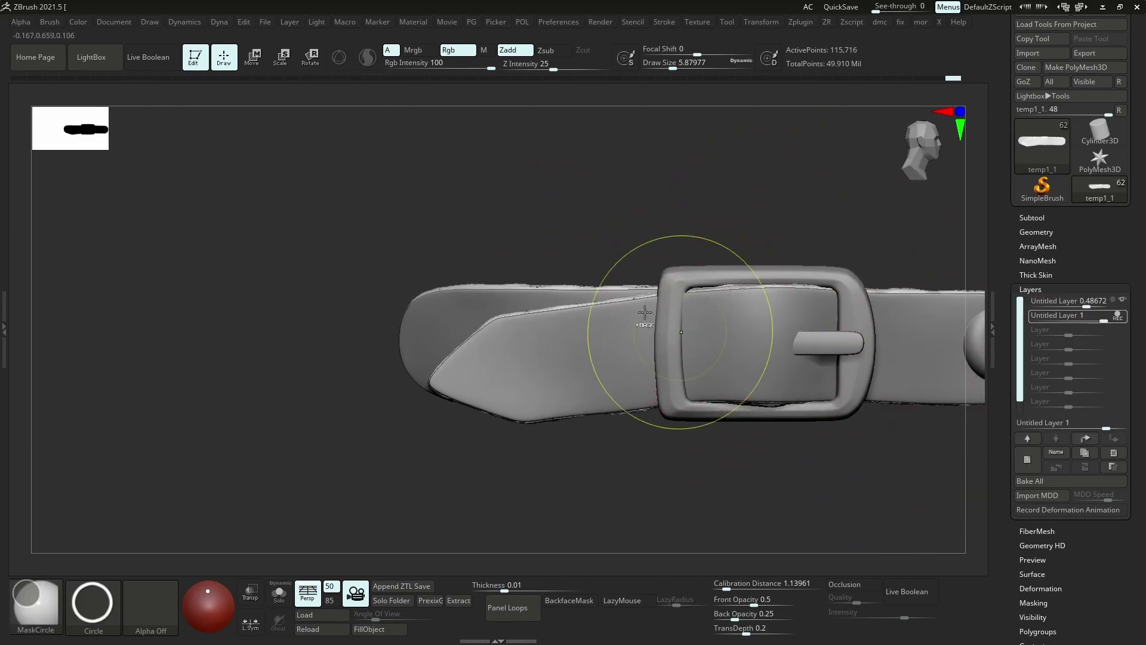
right_click_drag(678, 332, 627, 333)
key("p")
left_click_drag(605, 333, 620, 332)
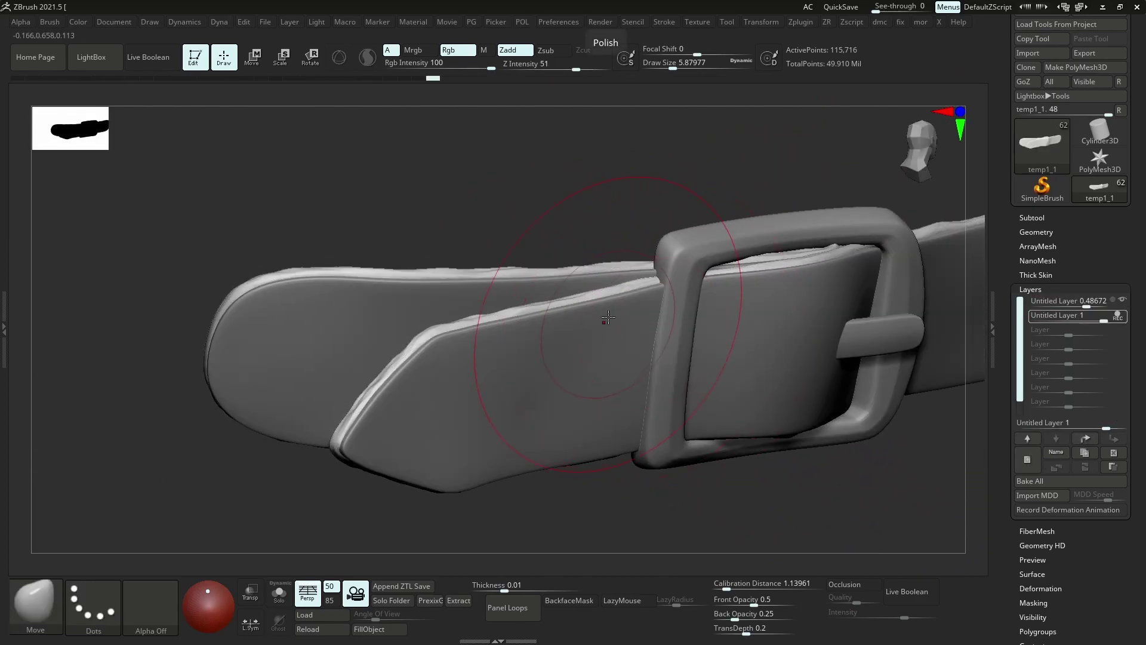
right_click_drag(621, 333, 594, 325)
key("p")
left_click(609, 325)
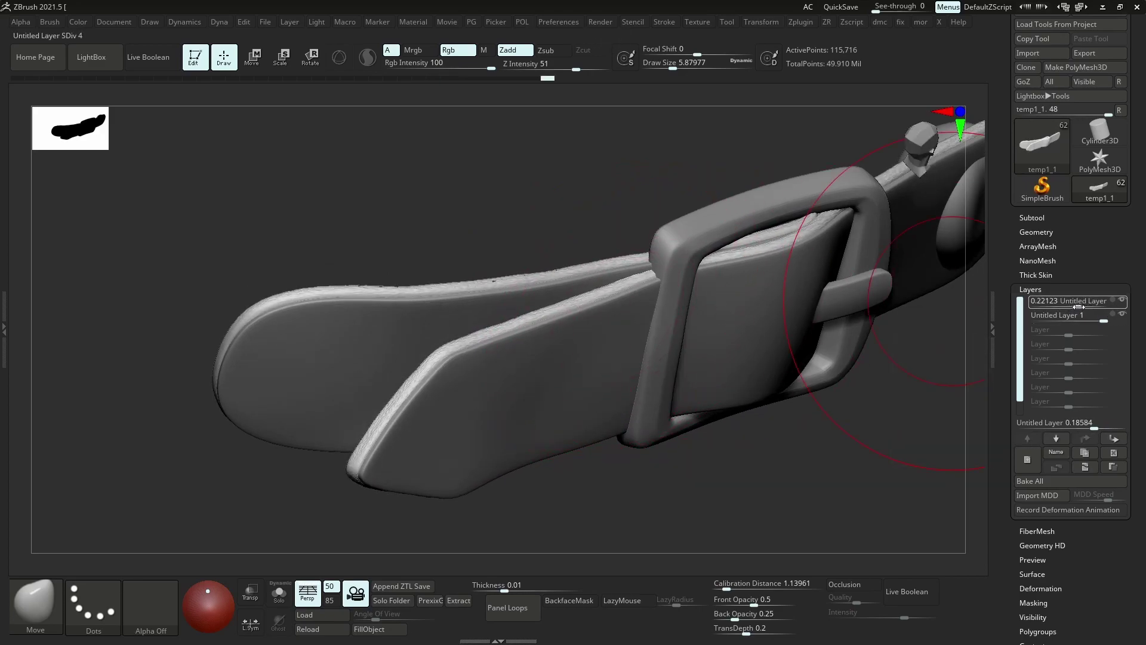
Set the edge-detail layer near 0.4, delete the polish layer, and re-enable REC on the remaining layer
left_click_drag(1080, 306, 1078, 306)
mouse_move(704, 310)
right_mouse_down("shift")
mouse_move(760, 317)
mouse_move(754, 302)
mouse_move(697, 303)
mouse_move(1025, 329)
right_mouse_up("shift")
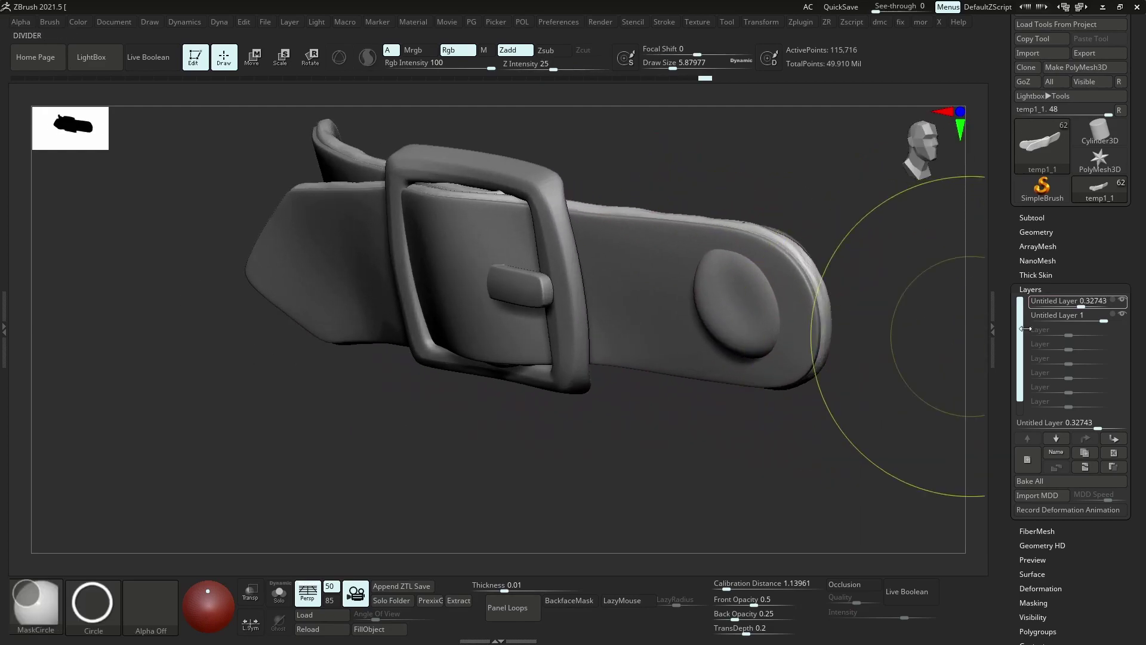
left_click_drag(1117, 323, 1119, 323)
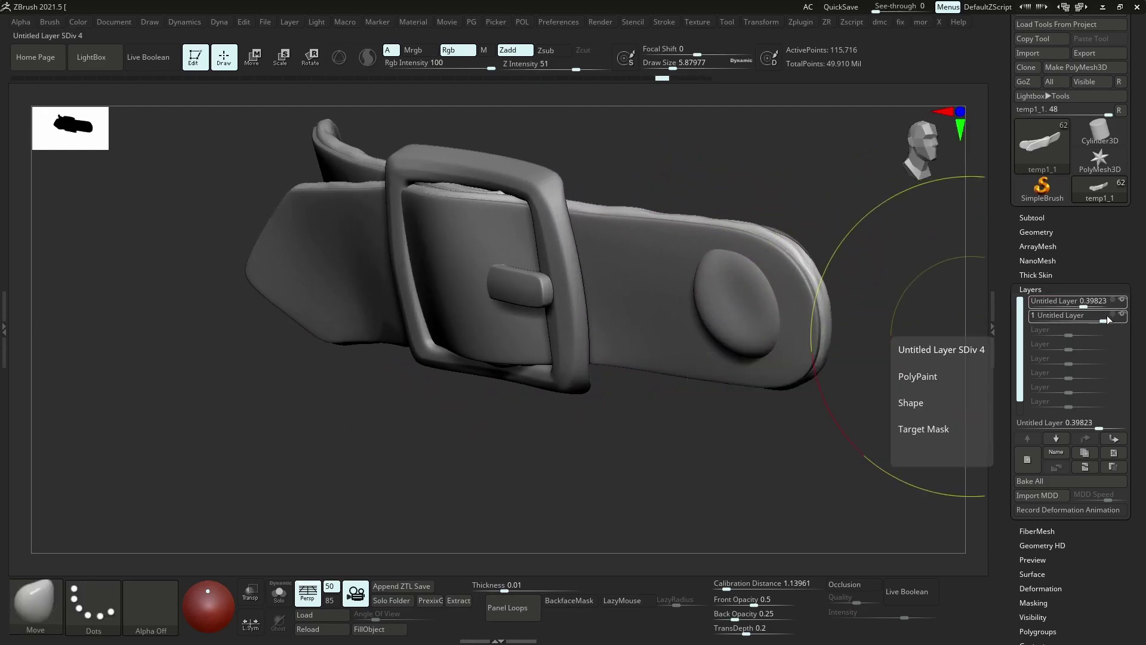
left_click(1108, 320)
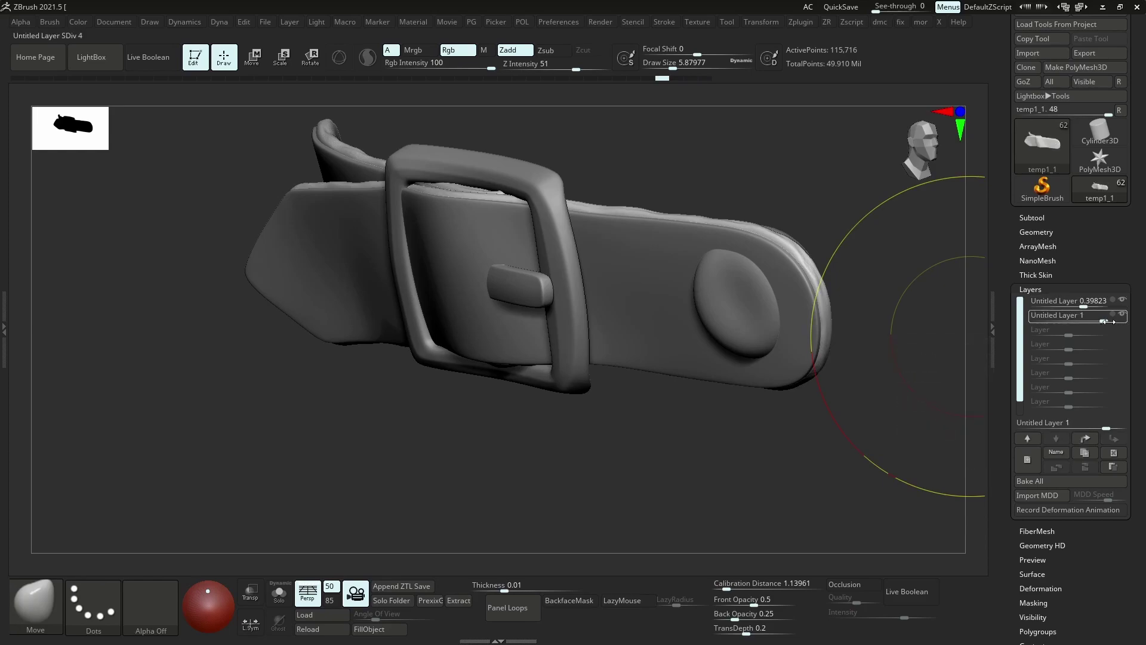
left_click(1111, 454)
left_click(1115, 301)
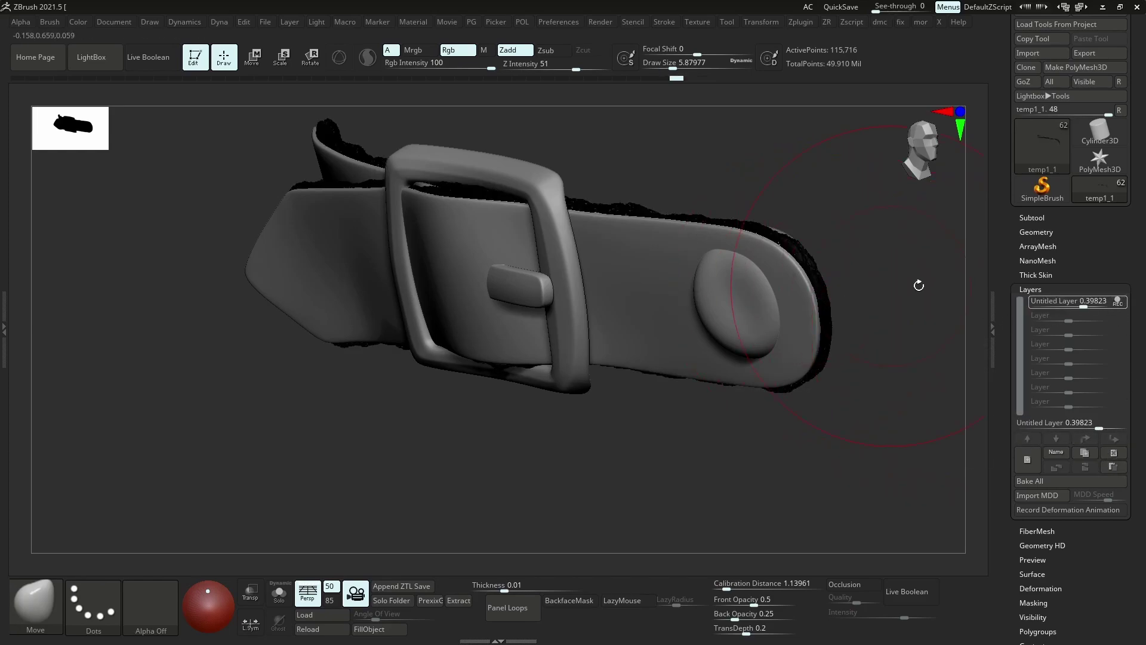
left_click(1041, 217)
Reselect temp1_1 and polish its craggy edges with POL Polish
left_click(1088, 363)
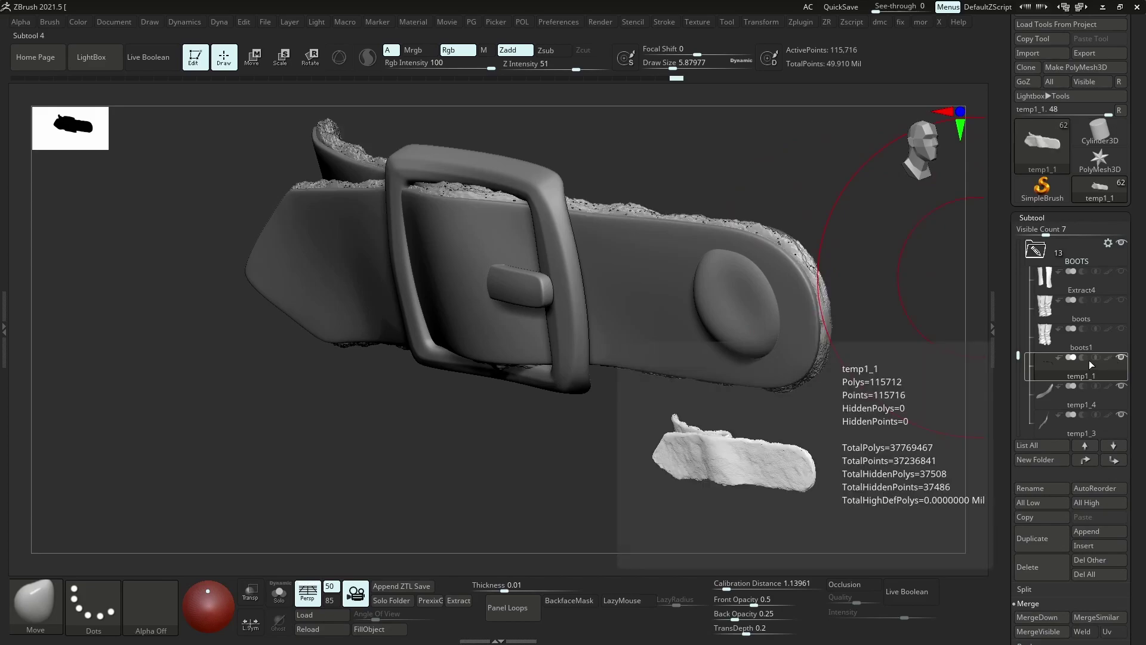
left_click_drag(849, 330, 859, 281)
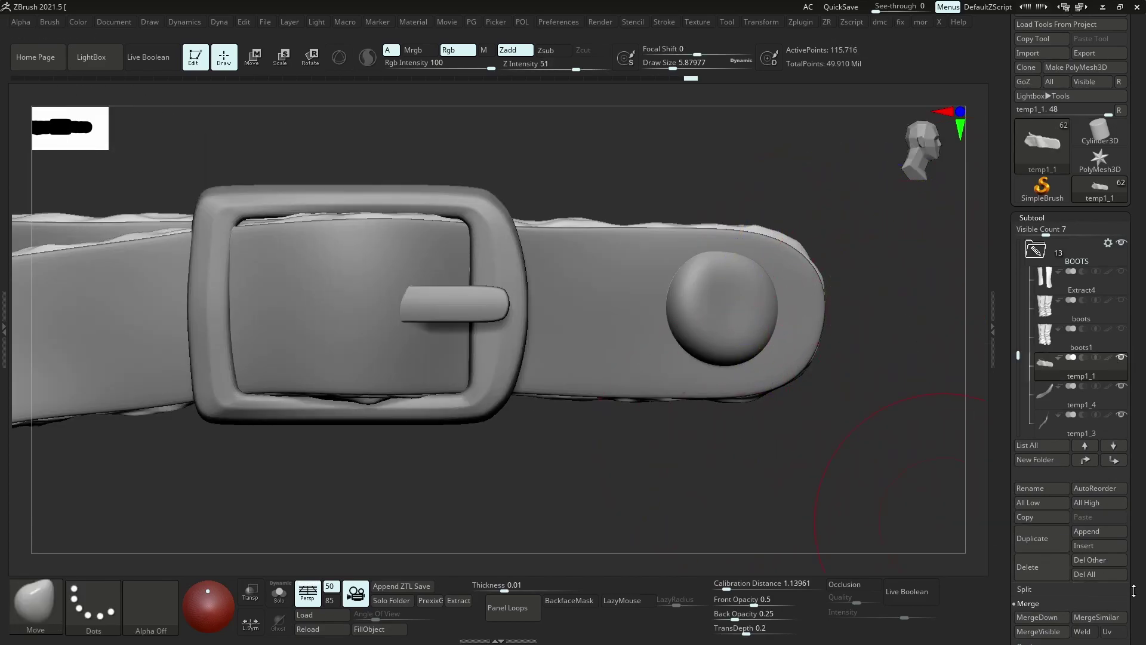
left_click_drag(1133, 590, 1099, 534)
left_click(1030, 575)
mouse_move(868, 352)
left_mouse_down()
mouse_move(848, 389)
mouse_move(853, 357)
left_mouse_up()
key("p")
left_click(846, 382)
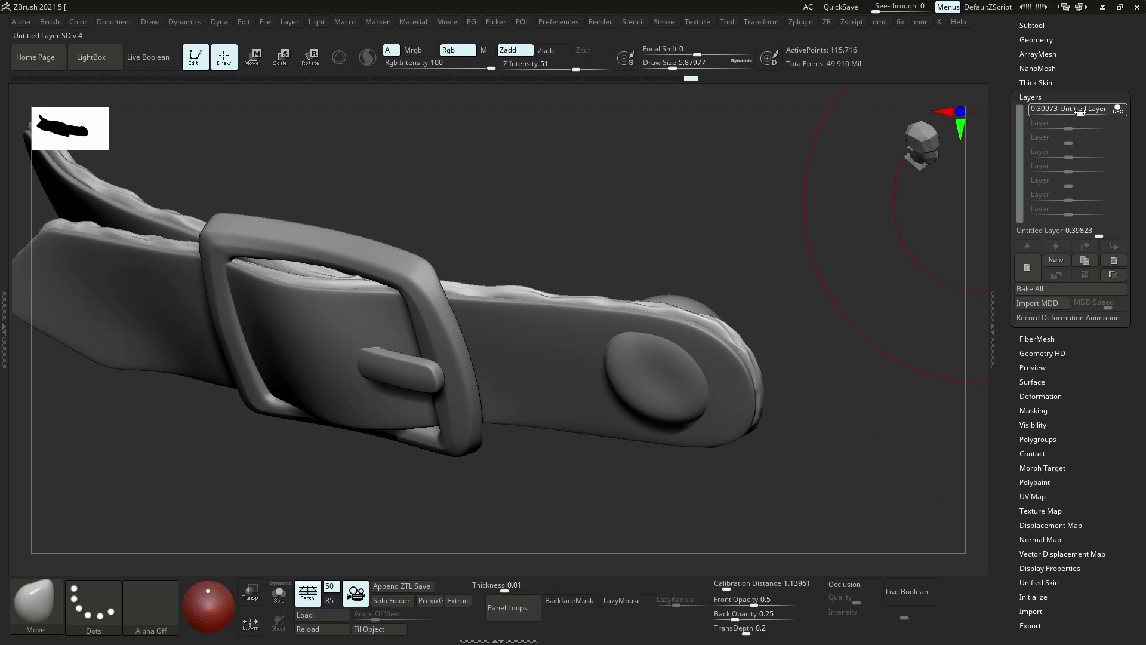
Reduce the top layer strength to 0.38053, toggling Solo to check, and add a new sculpt layer
left_click_drag(1080, 111, 1082, 112)
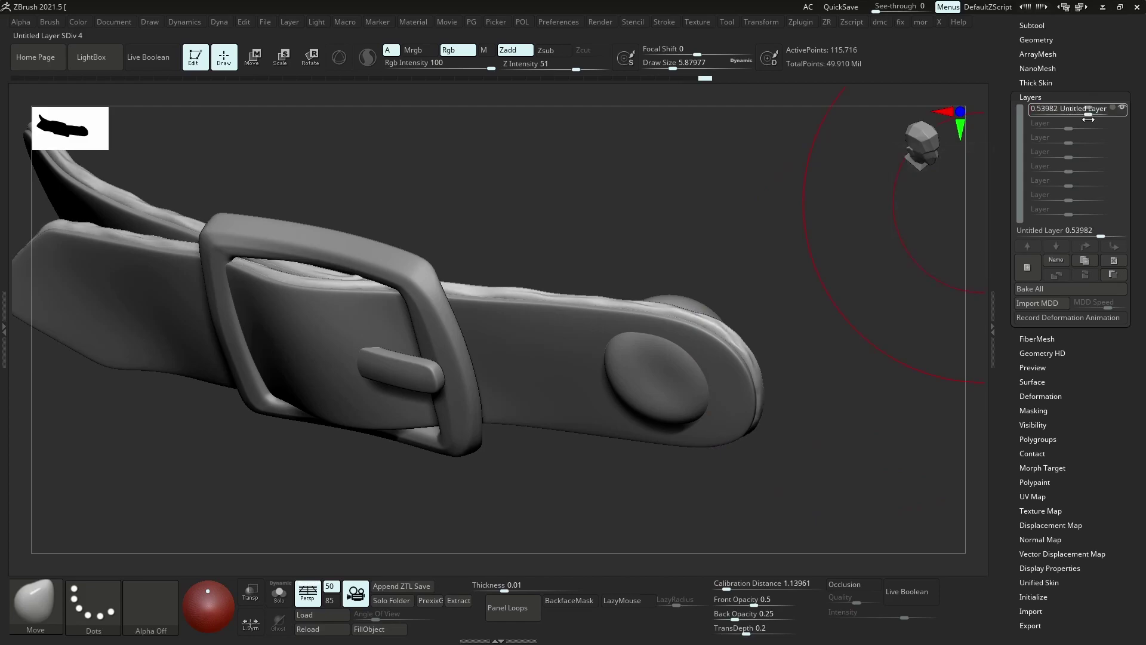
key("shift+alt+s")
mouse_move(1087, 110)
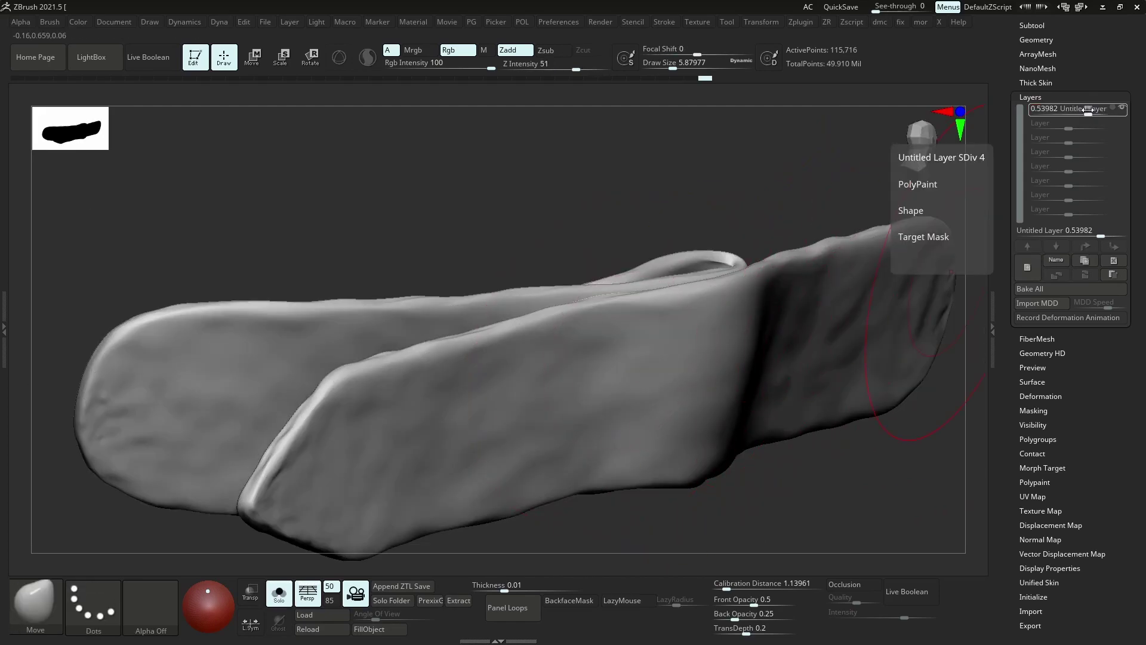
left_click_drag(1087, 110, 1076, 122)
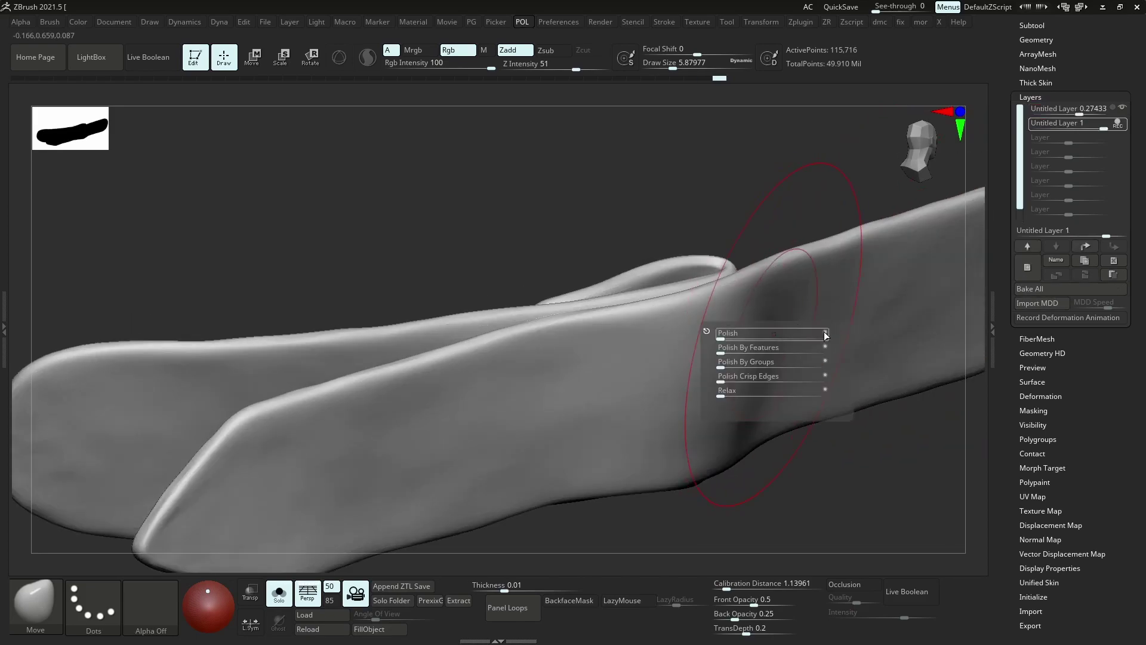
key("shift+alt+s")
left_click(1027, 267)
left_click(1082, 115)
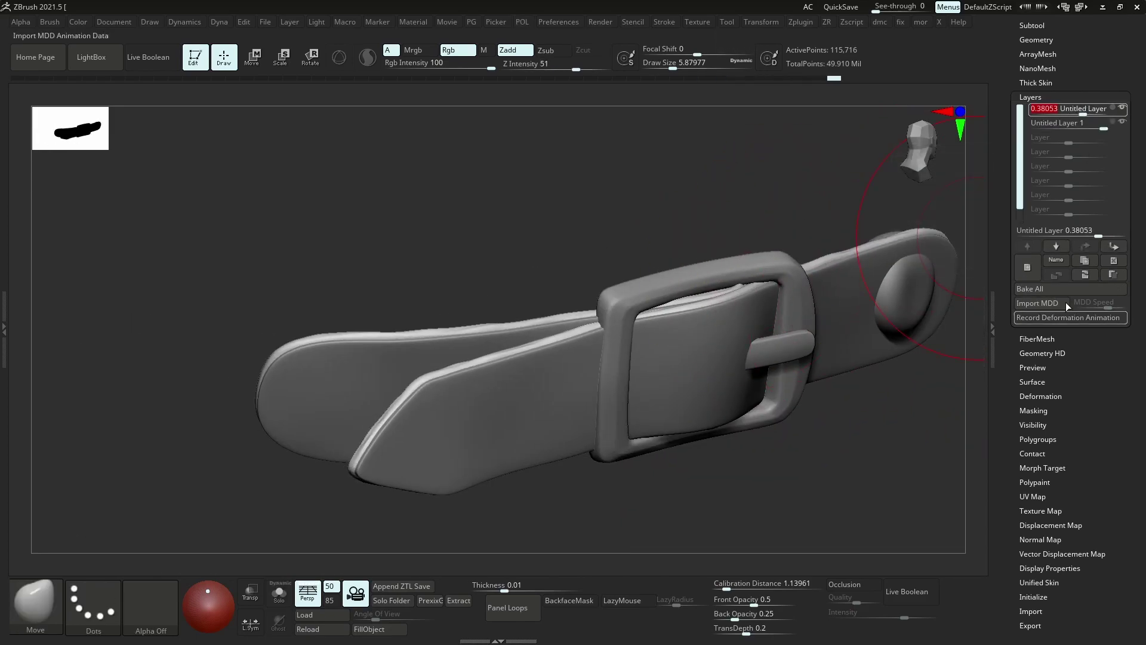
Enable Surface Noise with adjusted scale and strength, accept it, and change the second layer's strength
left_click(1032, 381)
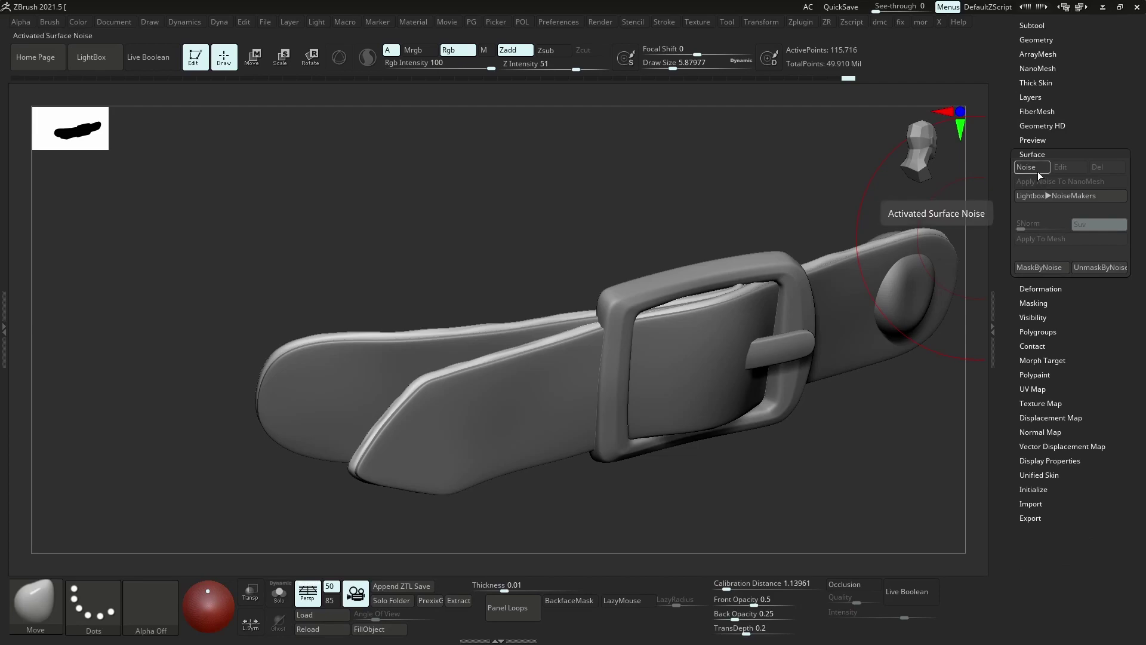
left_click(1037, 170)
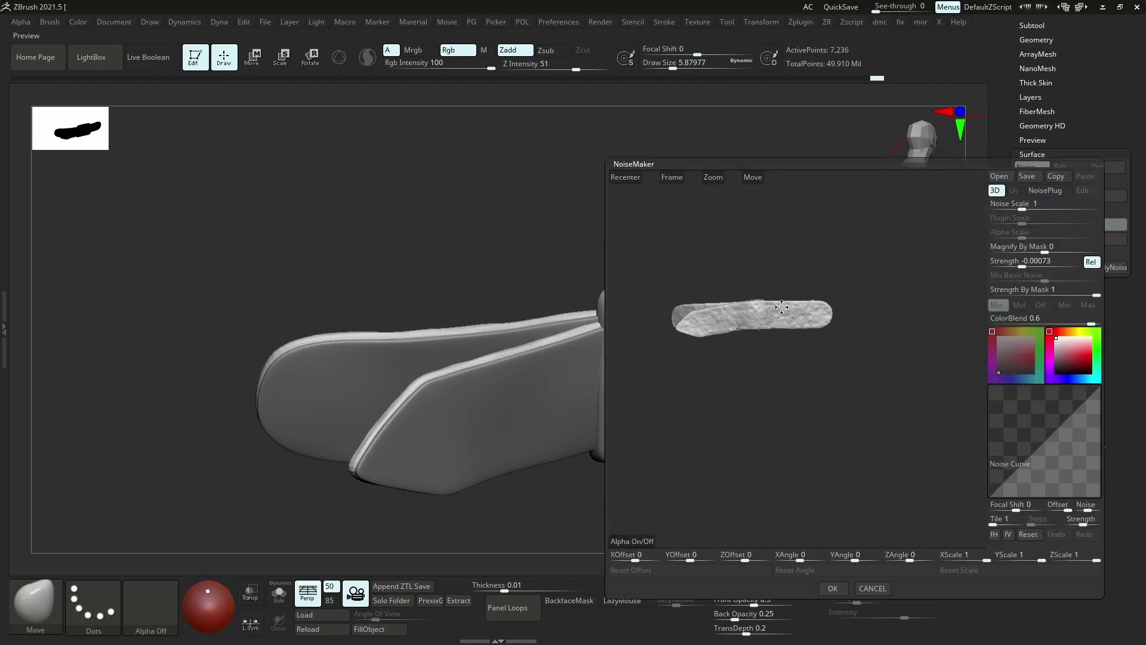
left_click_drag(1018, 206, 1024, 206)
left_click_drag(1039, 263, 1049, 267)
left_click(833, 588)
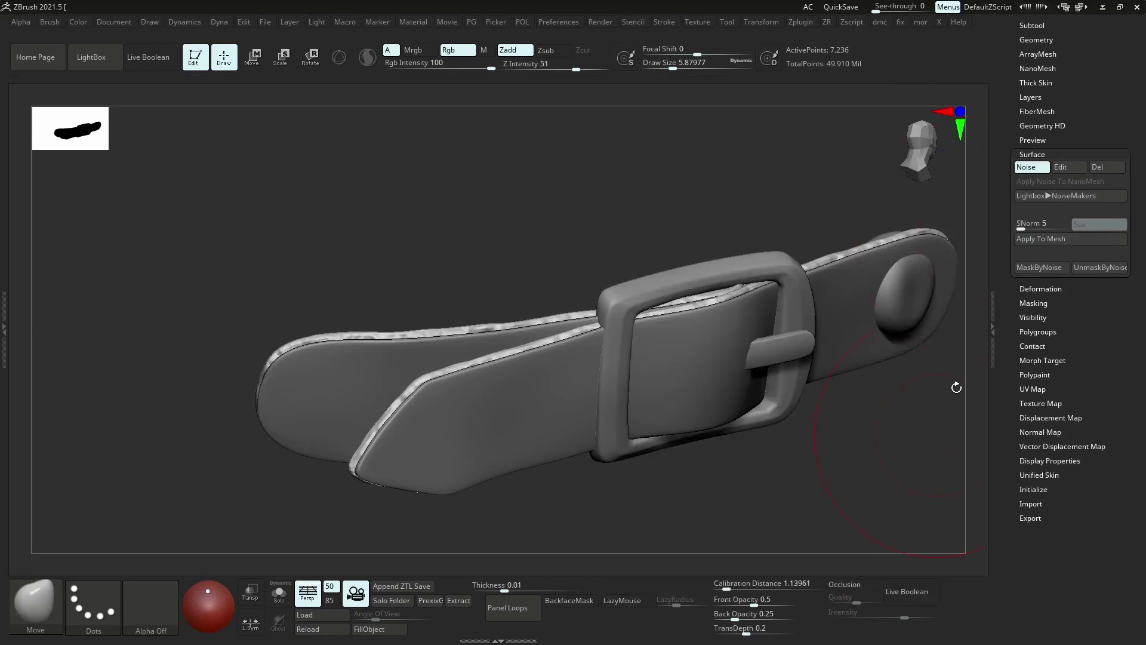
left_click(1030, 97)
left_click(1092, 123)
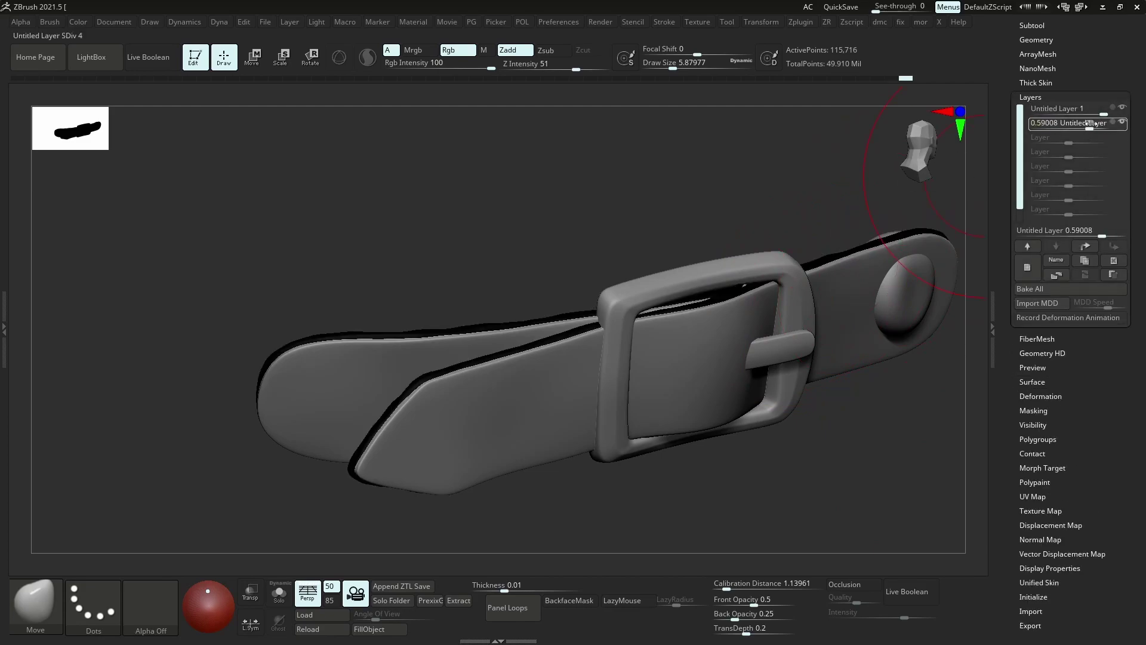
left_click(1032, 25)
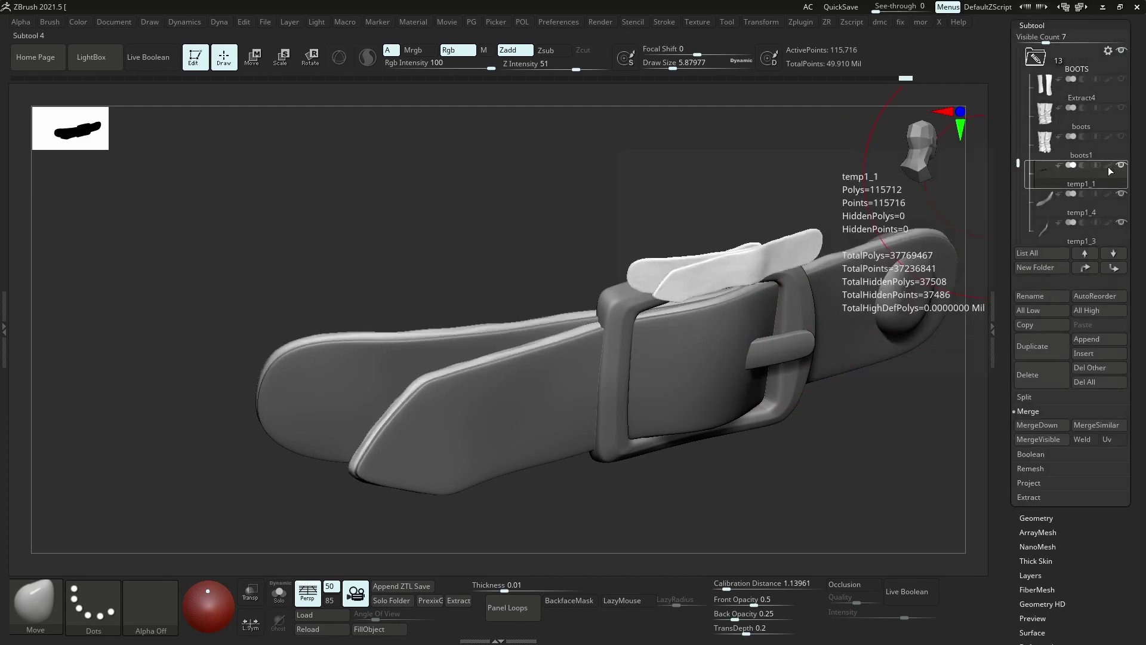
left_click(1062, 336)
Tune NoiseMaker to a fine, stronger noise and apply it to the strap edges
left_click(1032, 381)
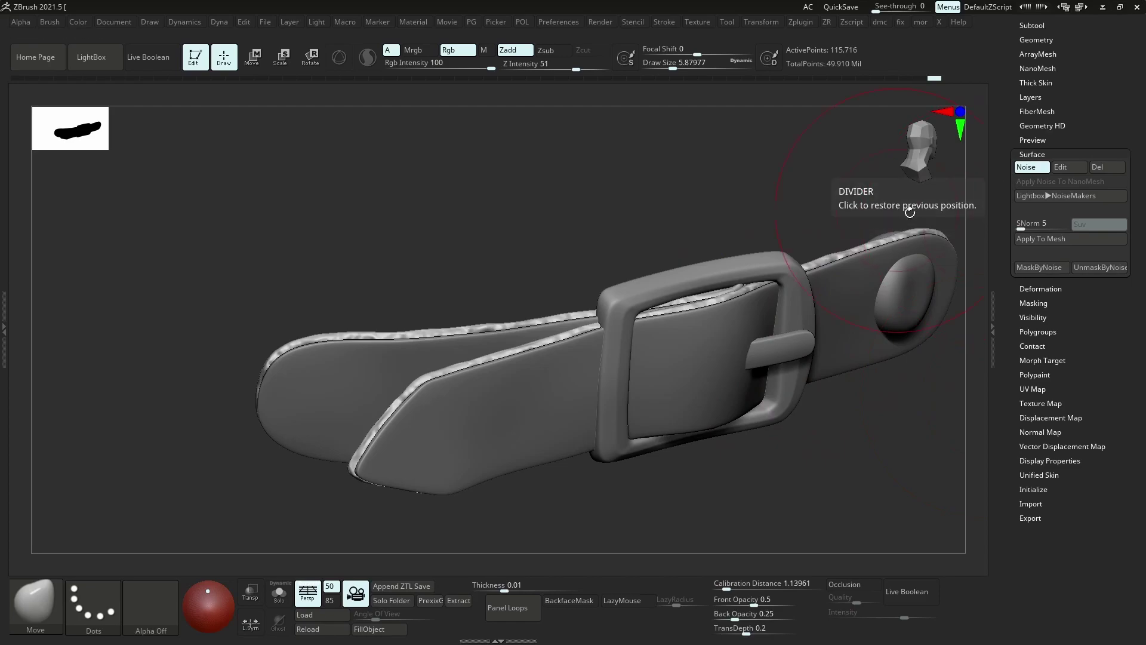
left_click(1069, 225)
mouse_move(1014, 204)
left_mouse_down()
mouse_move(1054, 240)
mouse_move(1019, 203)
left_mouse_up()
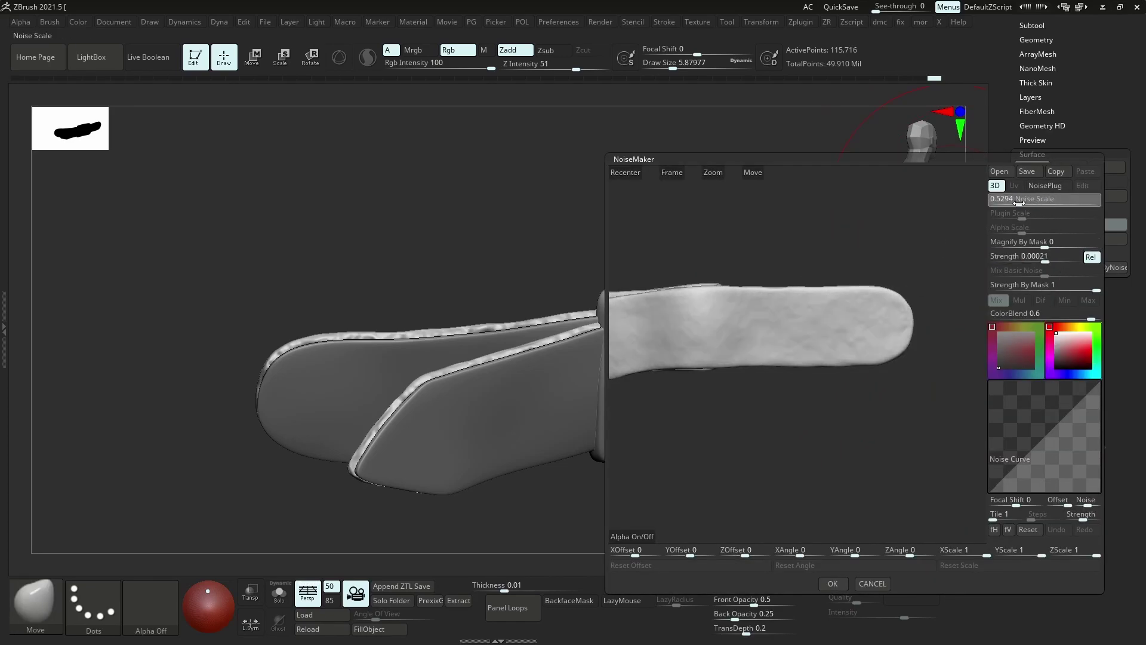
left_click_drag(1038, 261, 1061, 261)
left_click_drag(1013, 203, 1001, 204)
mouse_move(1061, 261)
left_mouse_down()
mouse_move(1075, 260)
mouse_move(1063, 261)
left_mouse_up()
left_click(832, 583)
left_click(1032, 166)
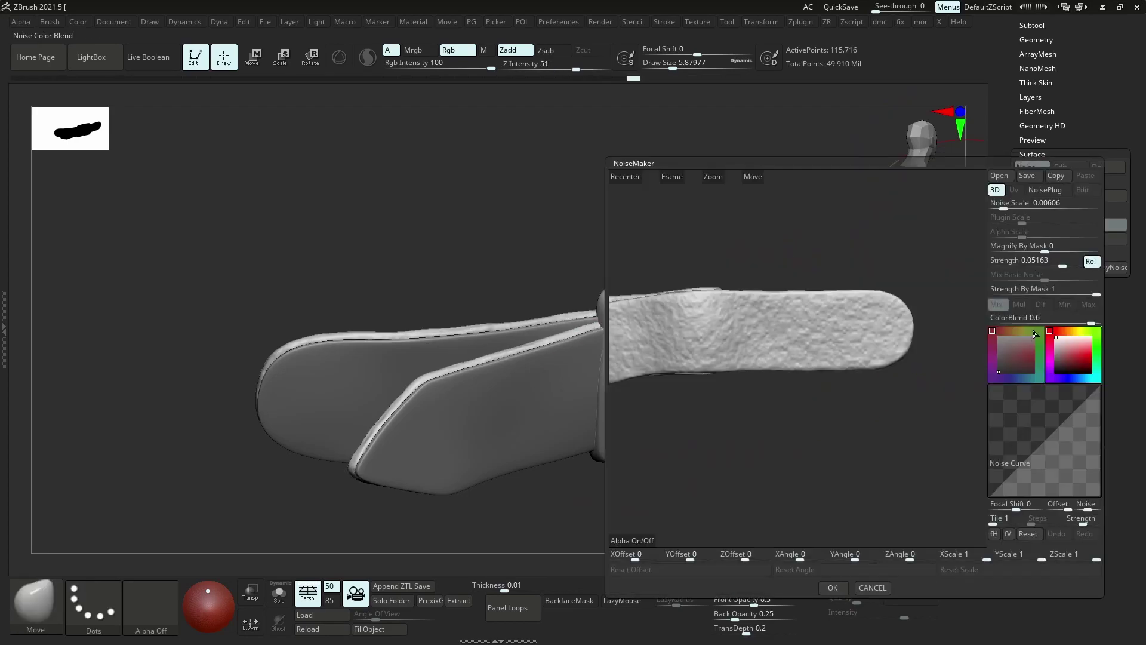
left_click(833, 588)
left_click(1031, 97)
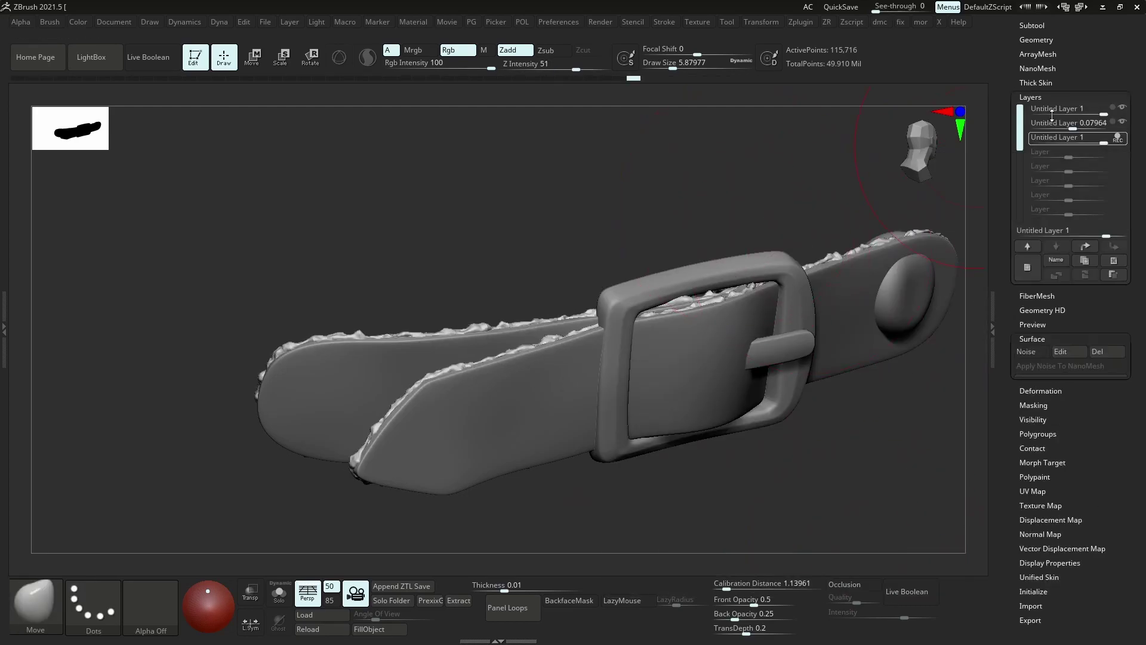
Lower the noise layer's strength to about 0.25 and add a new recording layer
left_click_drag(1101, 138, 1079, 141)
left_click_drag(835, 477, 656, 418)
left_click(1028, 272)
mouse_move(919, 314)
left_mouse_down()
mouse_move(986, 335)
mouse_move(896, 330)
mouse_move(883, 268)
mouse_move(914, 155)
left_mouse_up()
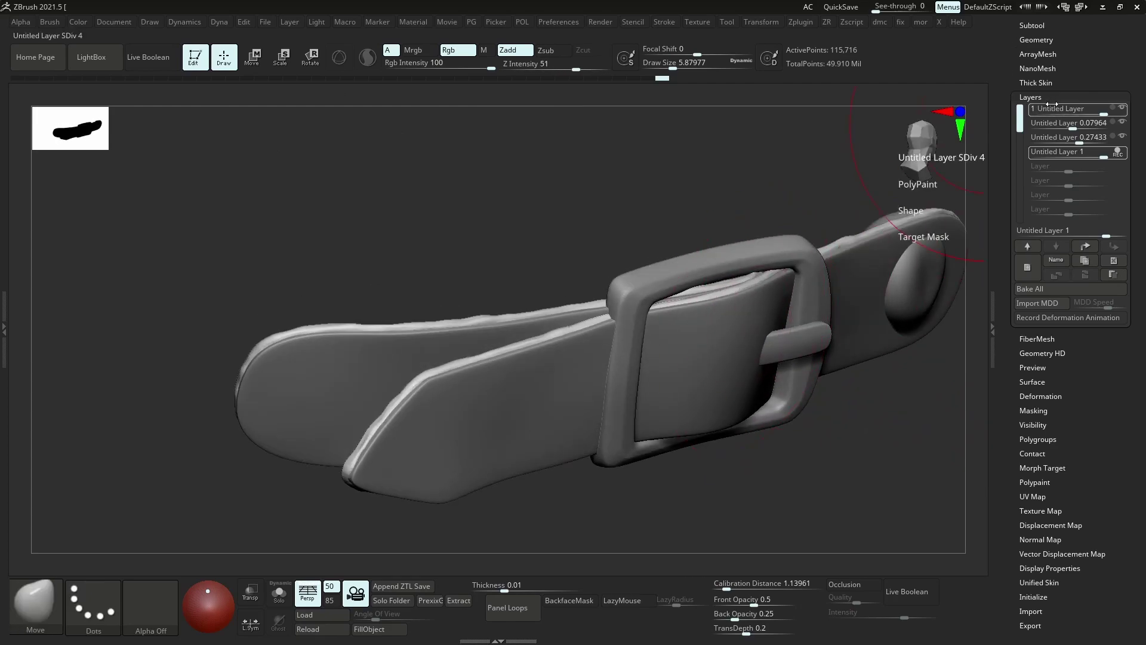
Merge the strap's layers down at about 0.59 strength and bake all layers into the mesh
left_click(1085, 274)
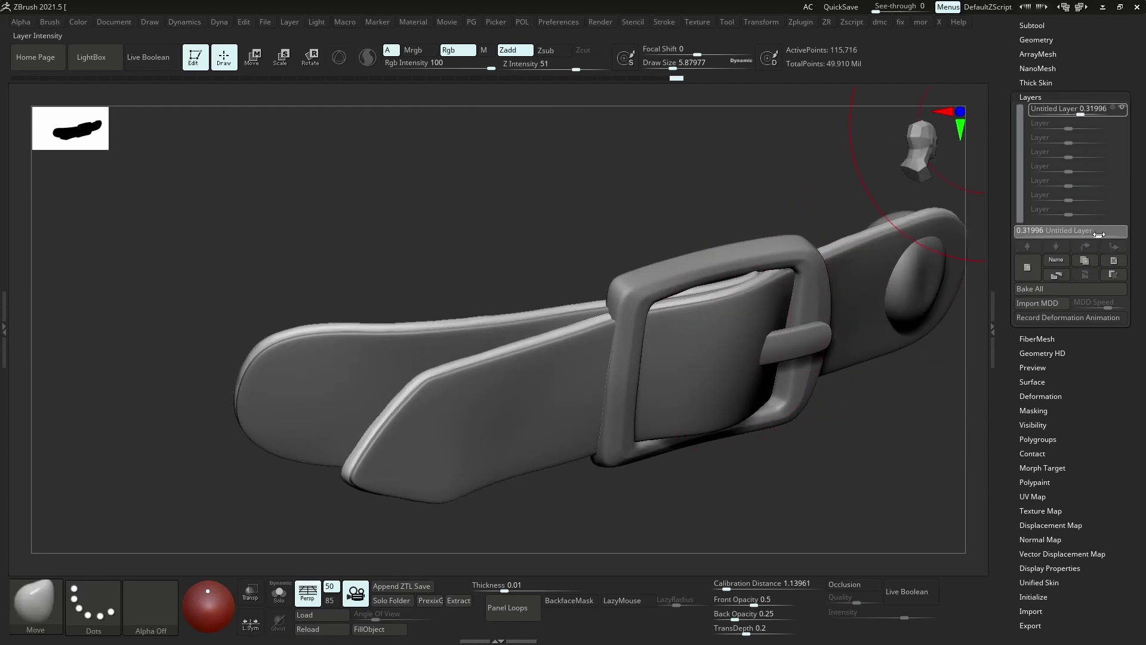
left_click_drag(1104, 235, 1103, 236)
left_click(1027, 267)
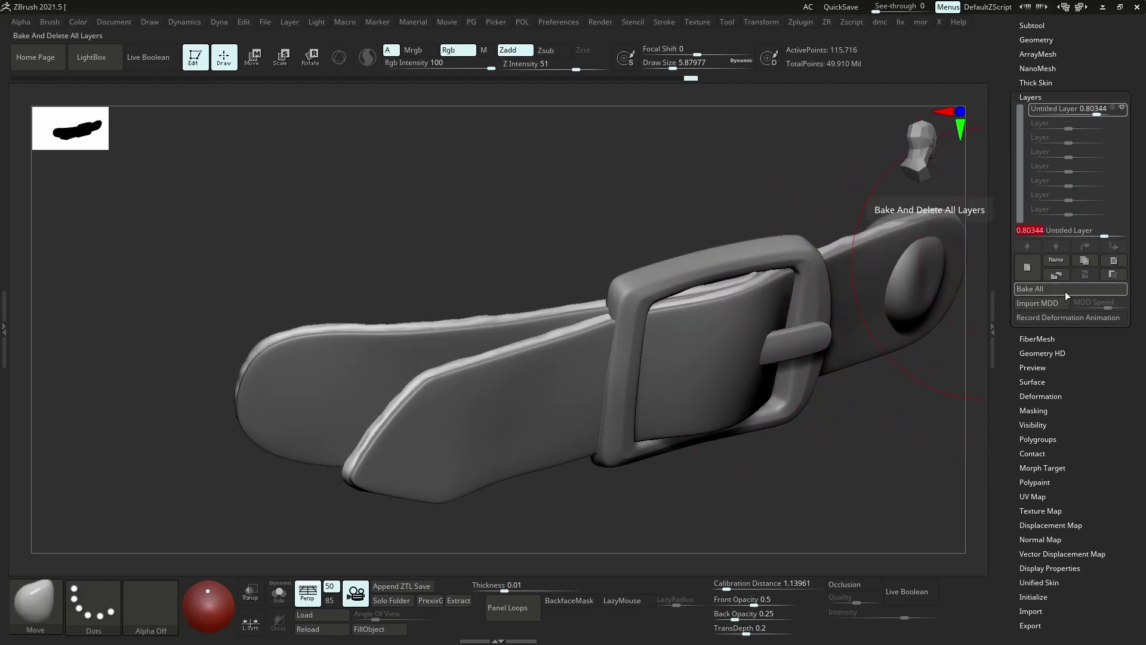
Set Surface Noise to a scale of about 70 with strength near zero
left_click(1032, 382)
left_click(1057, 225)
left_click_drag(1014, 201, 998, 202)
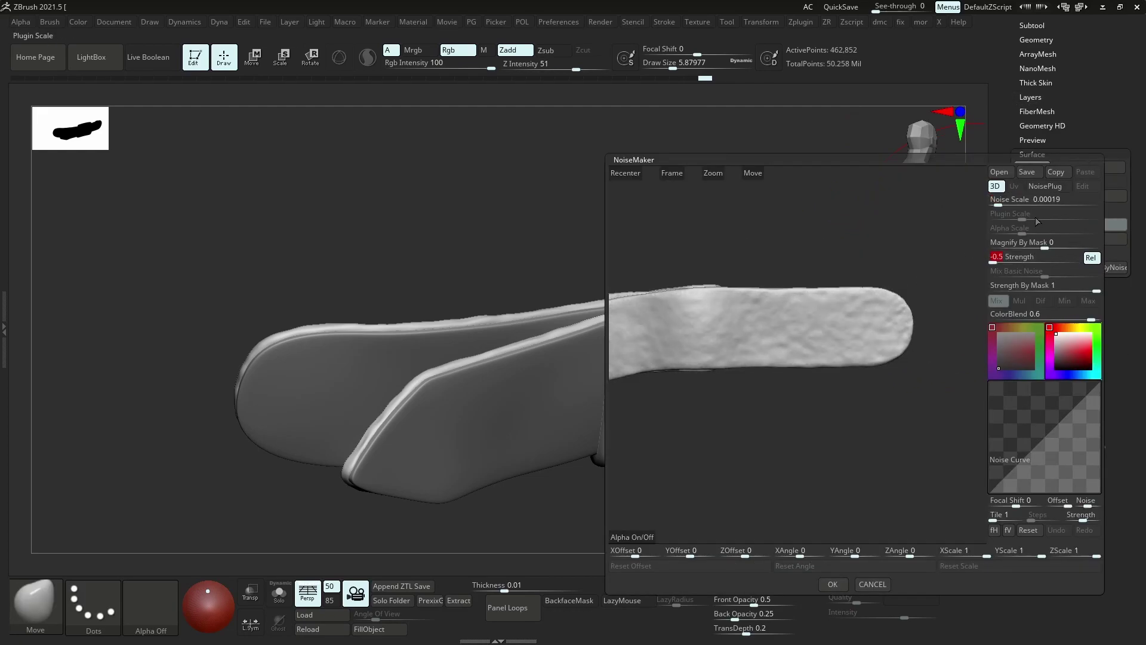
left_click(832, 583)
left_click(1056, 225)
left_click_drag(1041, 204, 1081, 210)
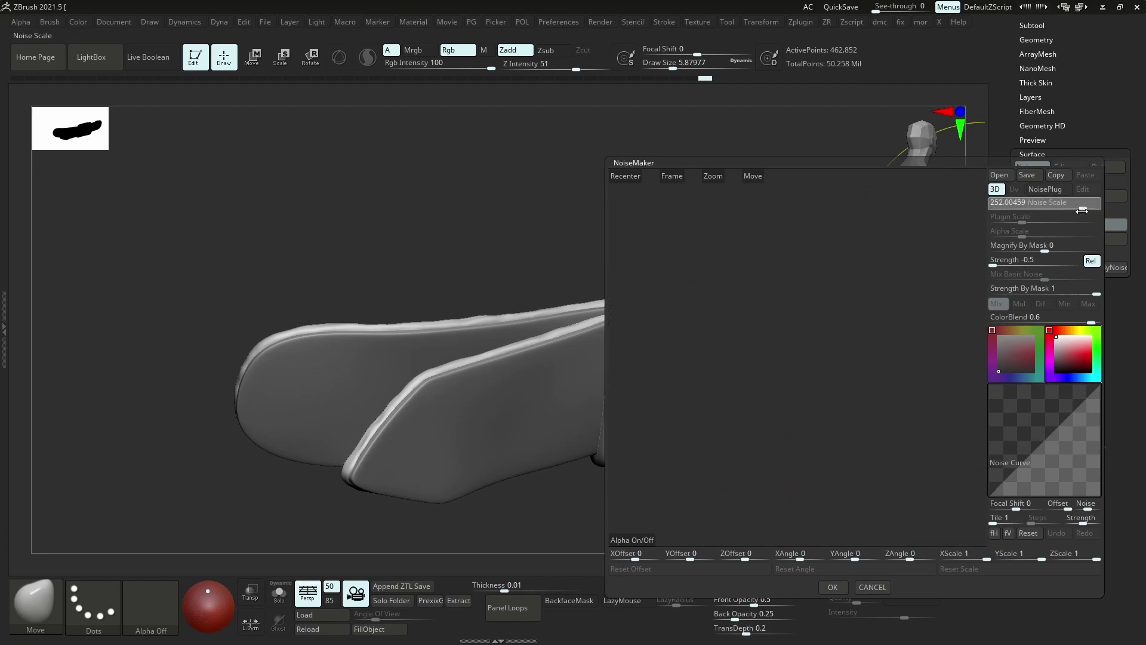
left_click_drag(1014, 260, 1042, 261)
left_click_drag(1077, 205, 1009, 209)
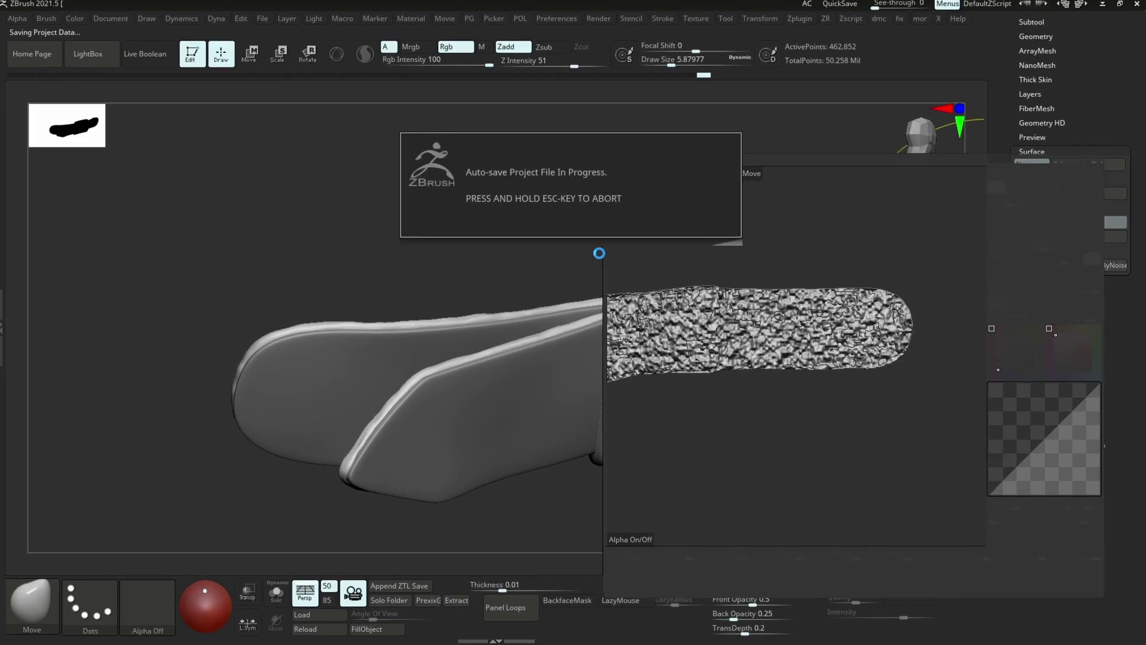
left_click(1029, 94)
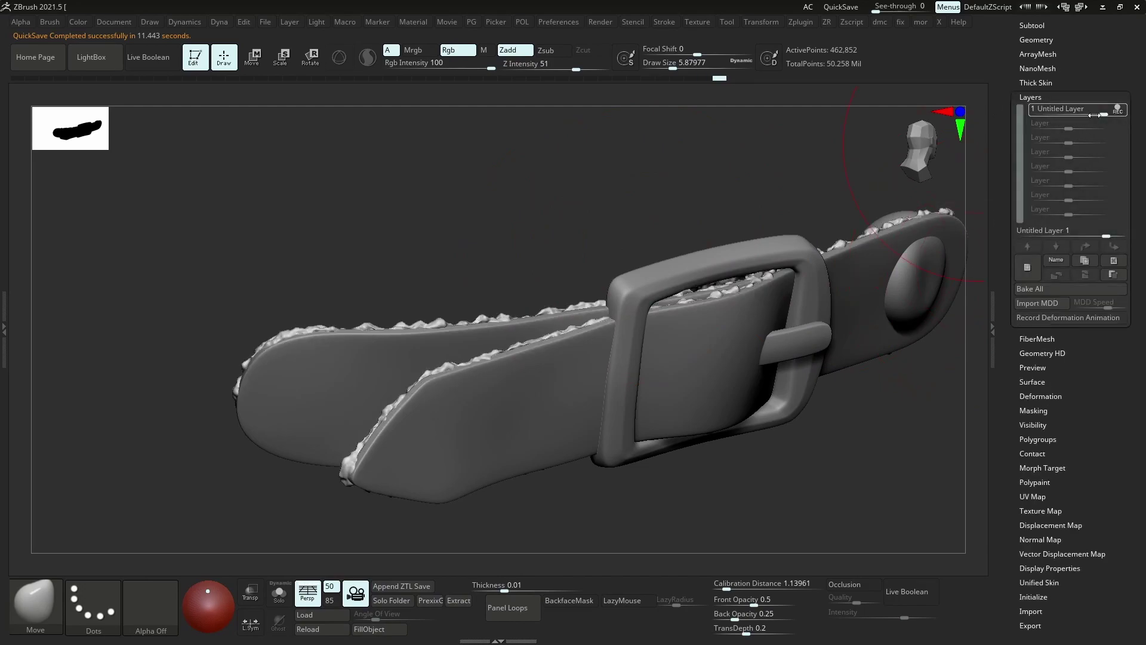
Set the strap's top layer to -0.06194 strength and frame the strap on the boot
mouse_move(1075, 107)
left_mouse_down()
mouse_move(1087, 107)
mouse_move(1057, 111)
left_mouse_up()
left_click(1031, 25)
scroll(646, 243, "down", 3)
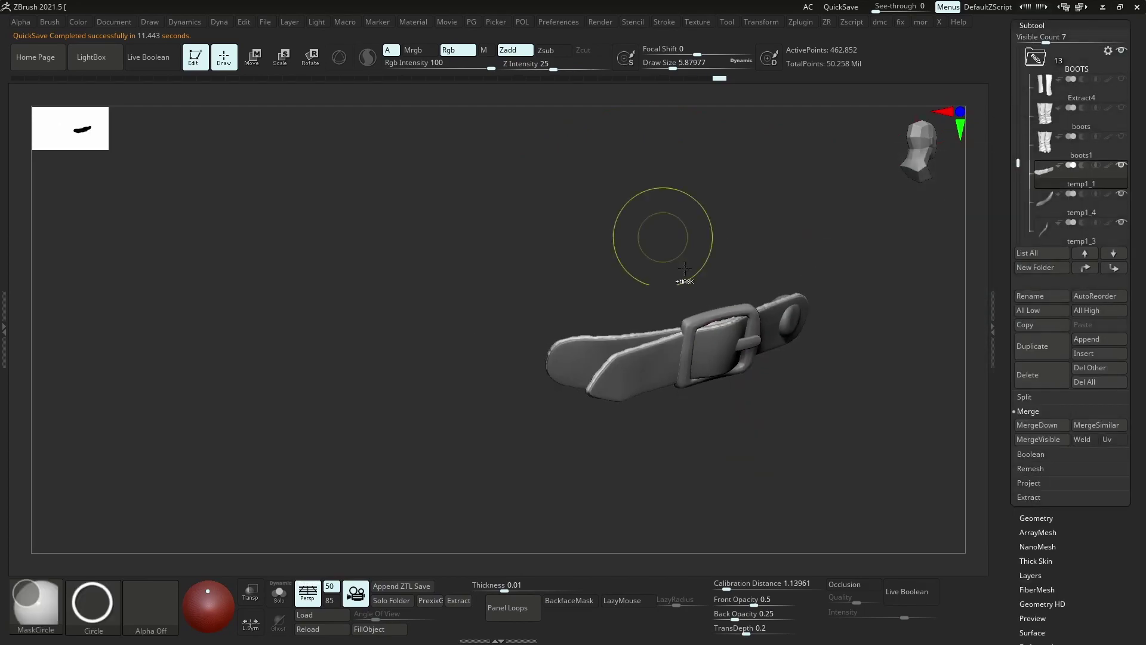
left_click_drag(1062, 461, 1062, 410)
left_click_drag(1054, 114, 1067, 115)
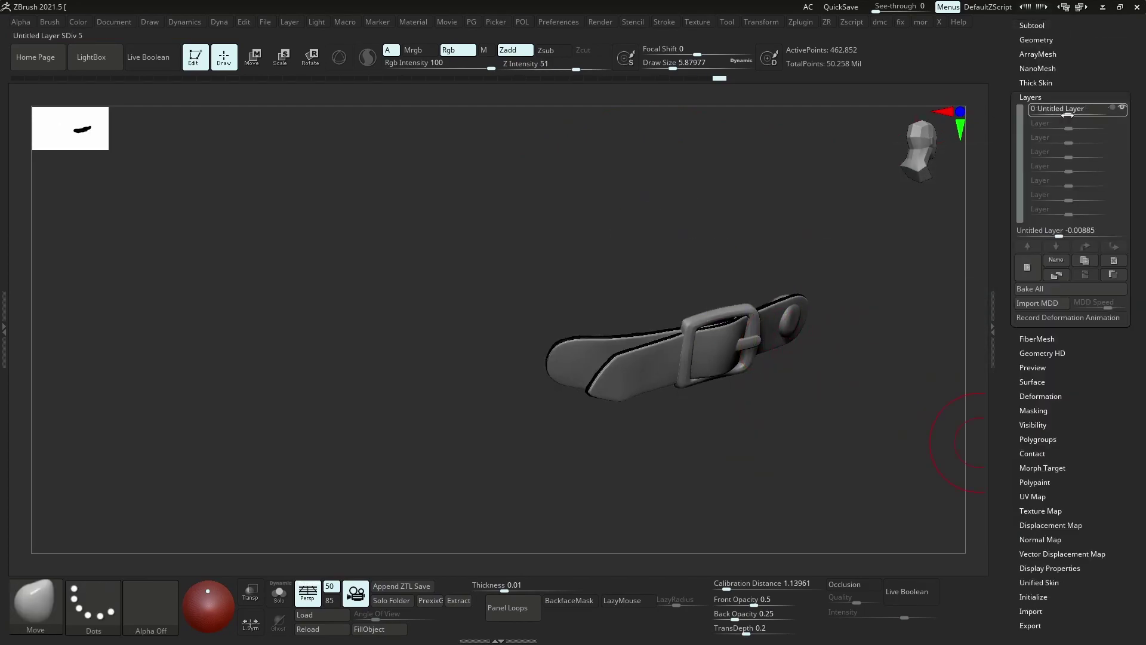
left_click(1032, 25)
key("f")
left_click_drag(691, 248, 708, 346)
Change the boot's display colour to a darker grey in the colour popup
left_click(709, 346, "alt")
key("space")
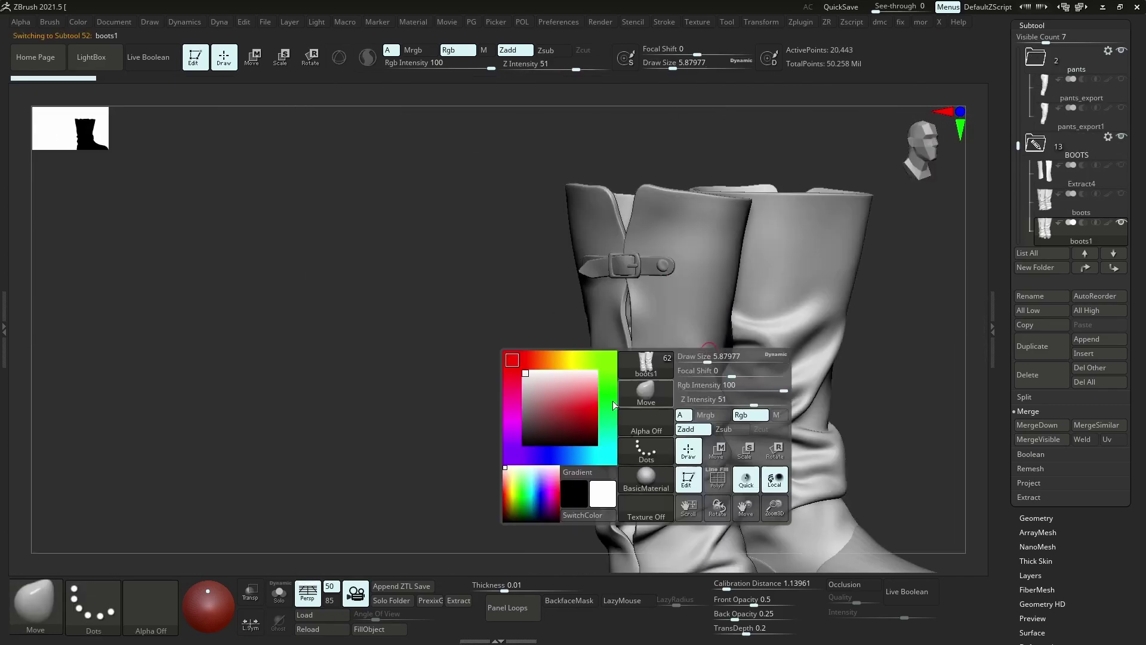
left_click_drag(615, 406, 517, 445)
left_click_drag(418, 358, 684, 338)
key("space")
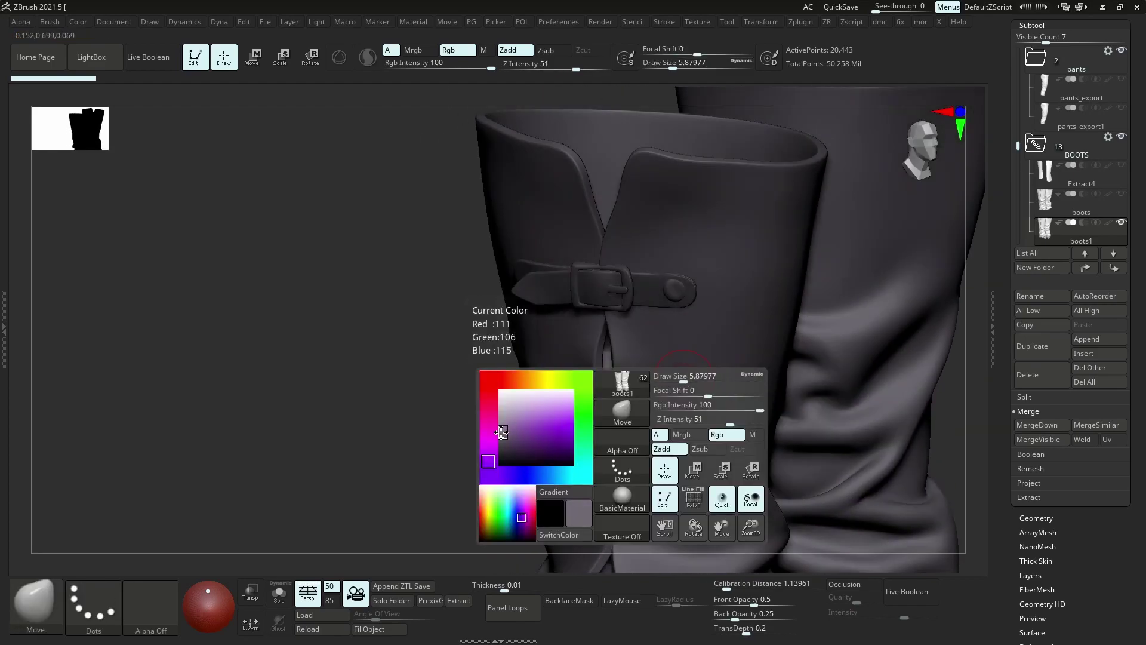
right_click_drag(673, 402, 763, 338)
Run ZRemesher on the strap's round stud and save the project
left_click(763, 338, "alt")
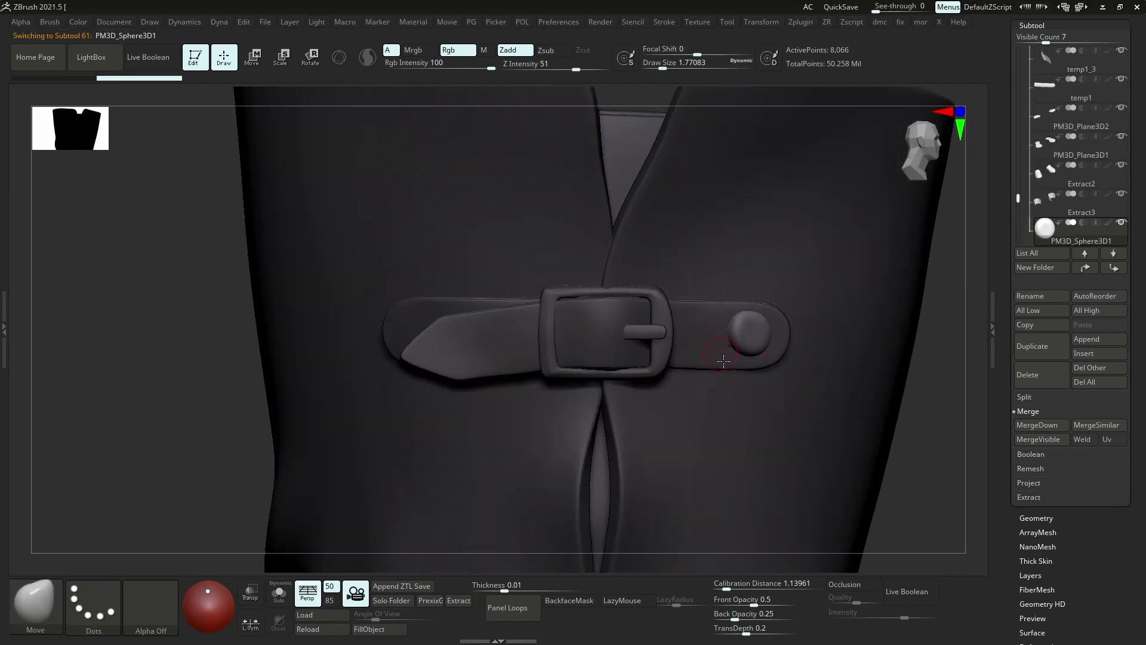
key("z")
left_click(687, 364)
key("ctrl+s")
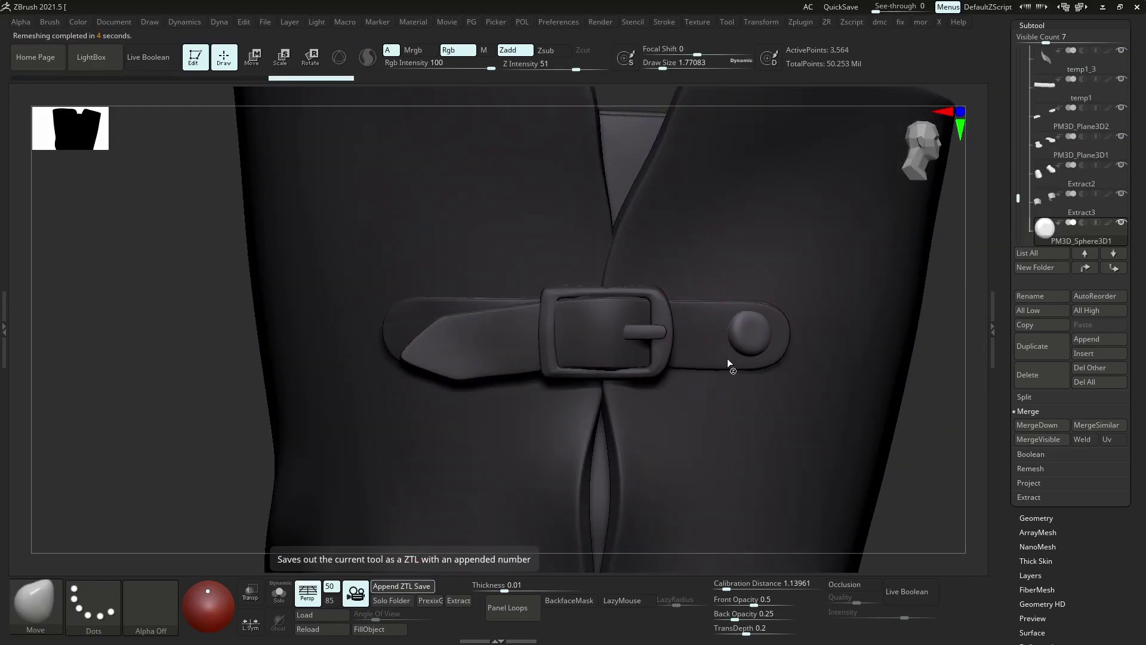
Tint the model dark purple, then select the heel and the second strap piece, temp1_3
key("space")
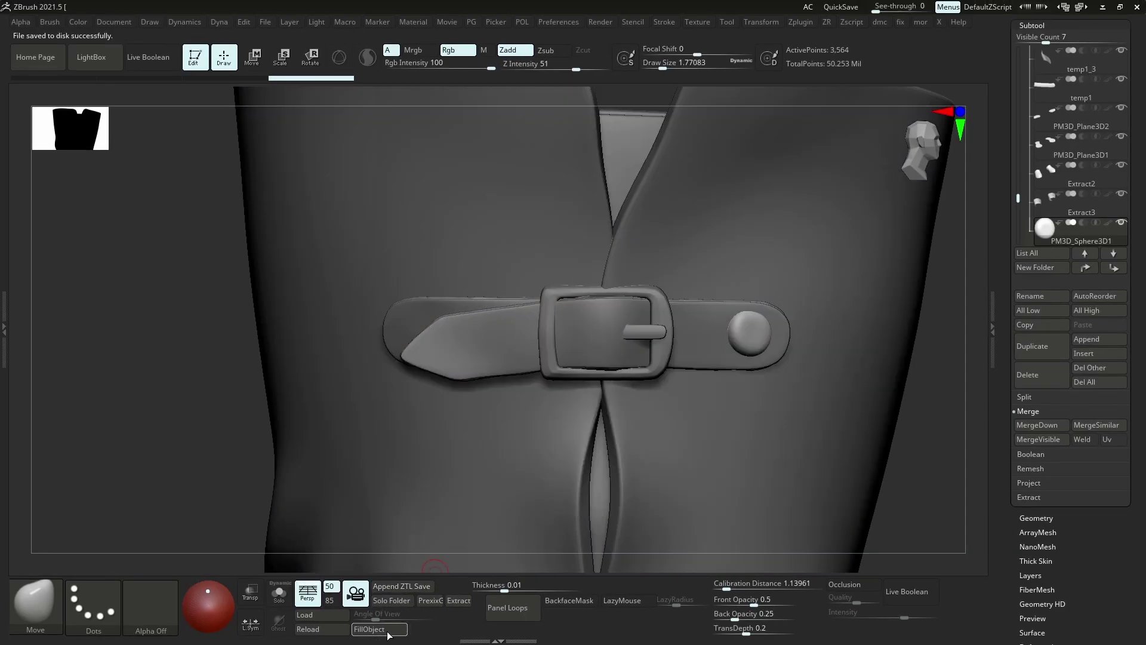
key("Down")
key("space")
left_click_drag(343, 454, 301, 472)
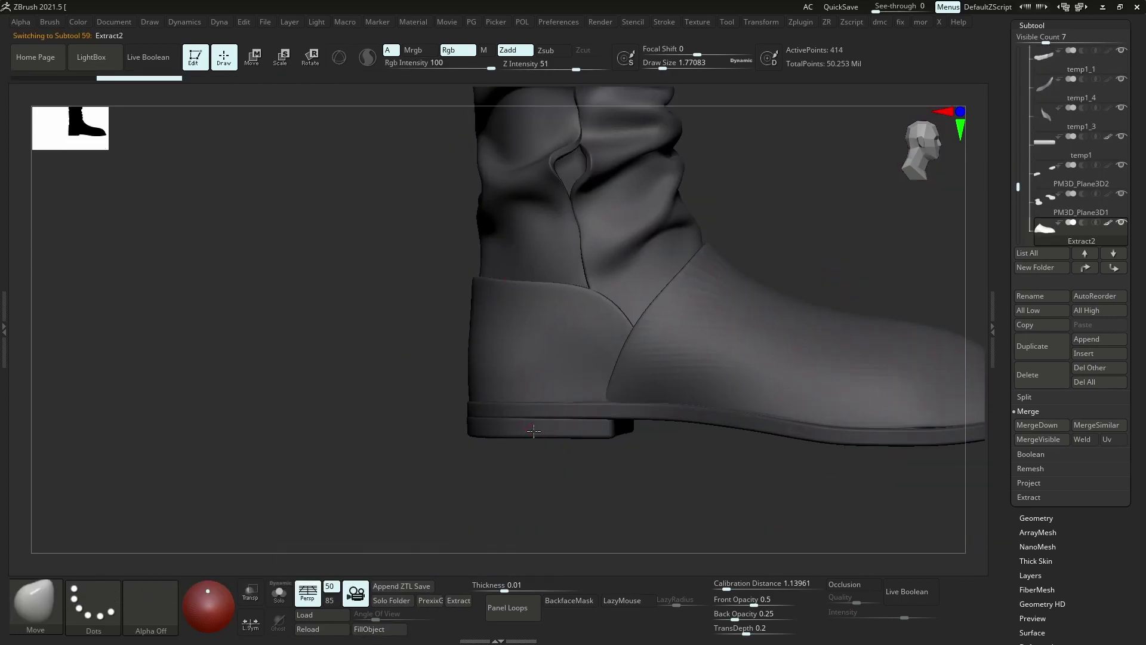
left_click(612, 424, "alt")
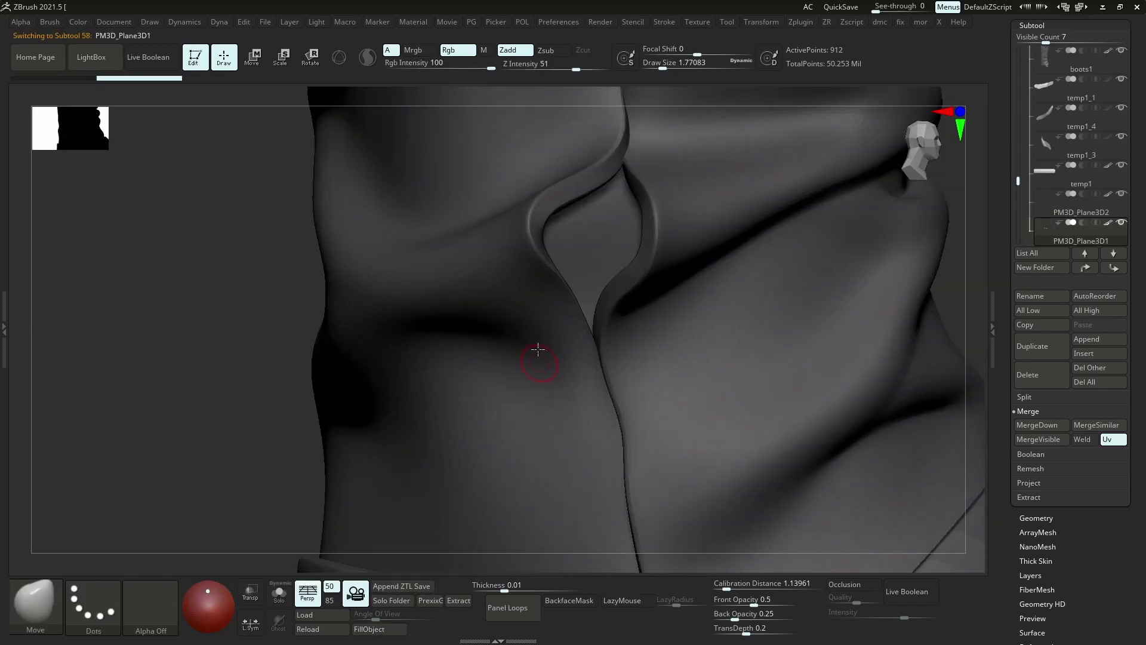
left_click(612, 477, "alt")
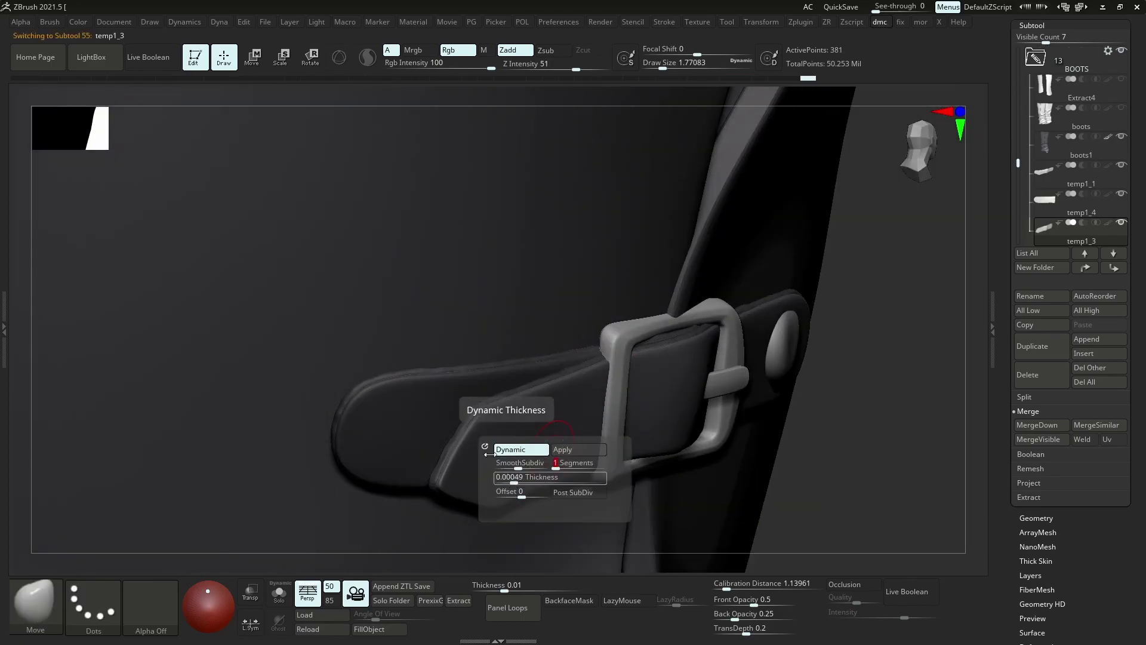
Move a strap piece out of the BOOTS folder and select both strap pieces, cancelling a merge
left_click(465, 391, "alt")
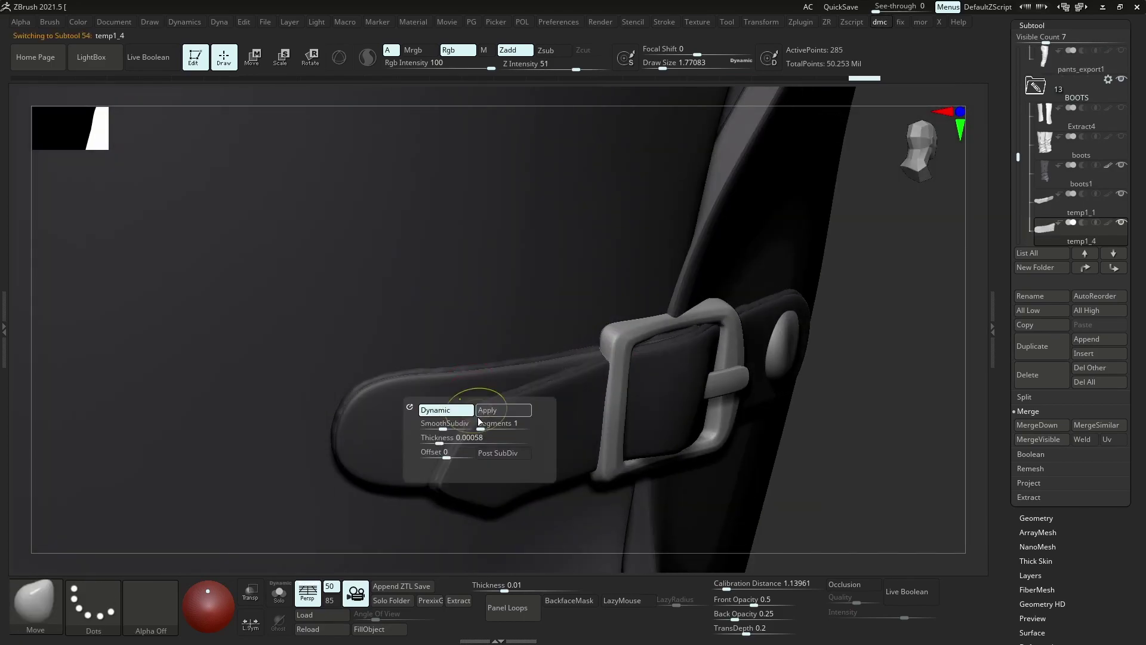
left_click(549, 425, "alt")
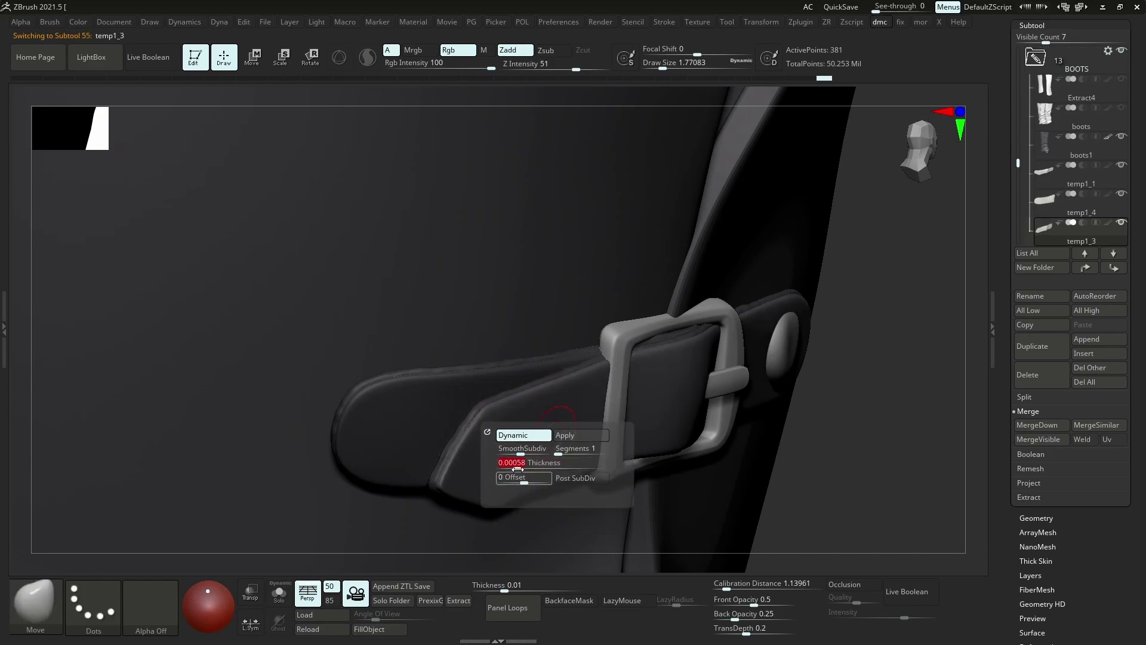
key("ctrl")
left_click(475, 389, "alt")
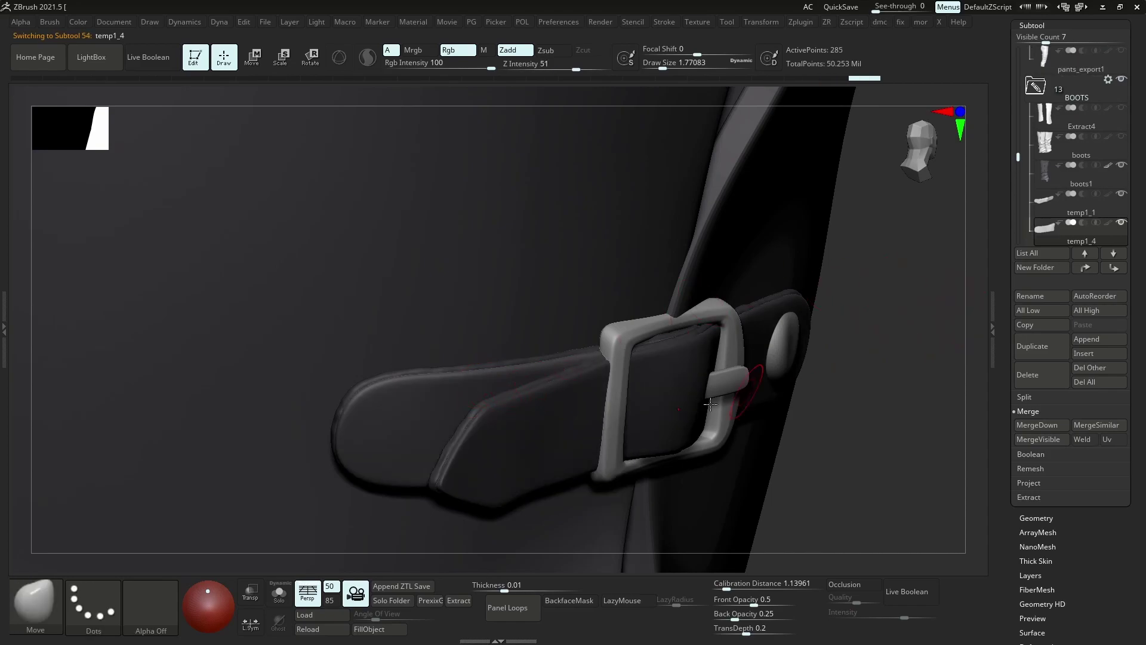
left_click(1113, 268, "shift")
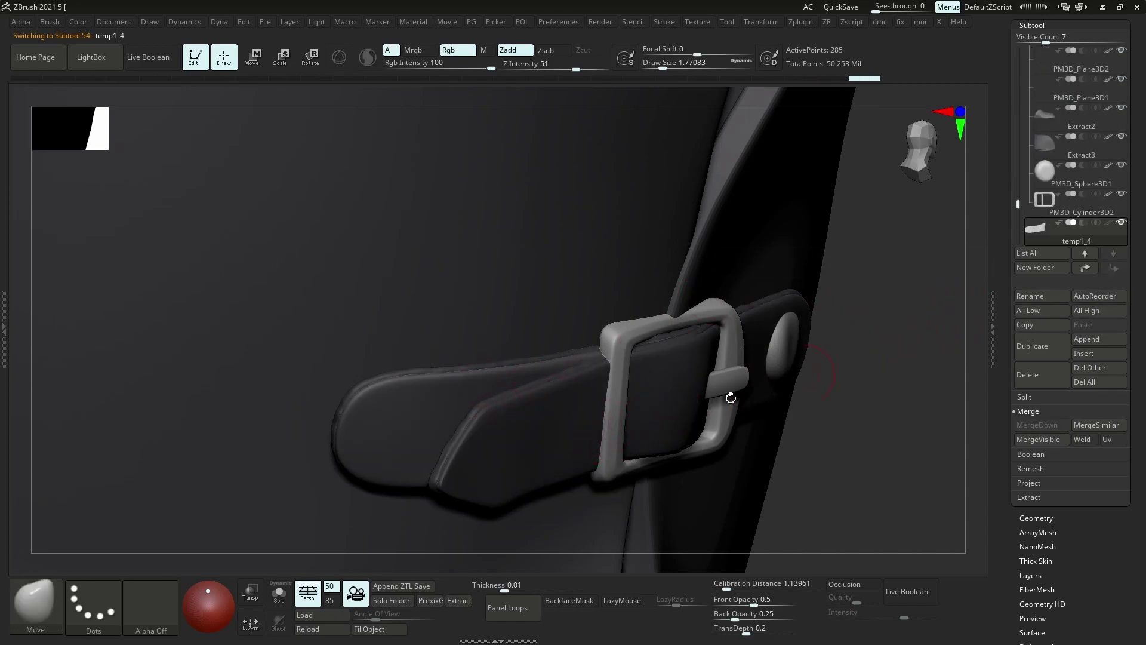
left_click(489, 440, "alt")
left_click(1069, 202)
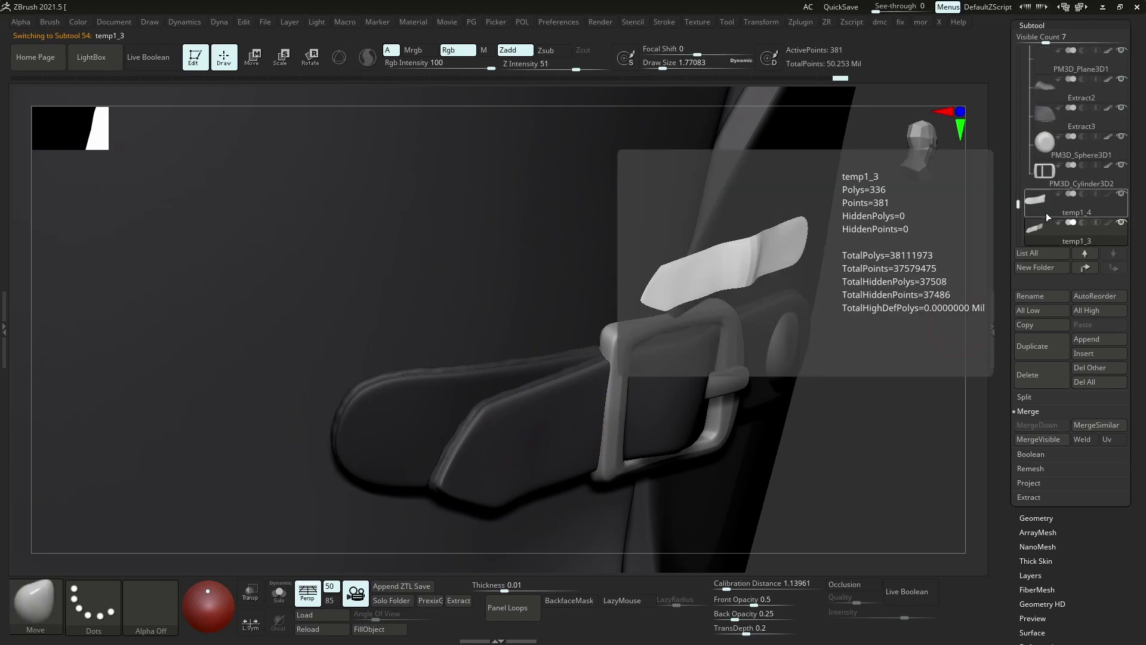
left_click(1033, 412)
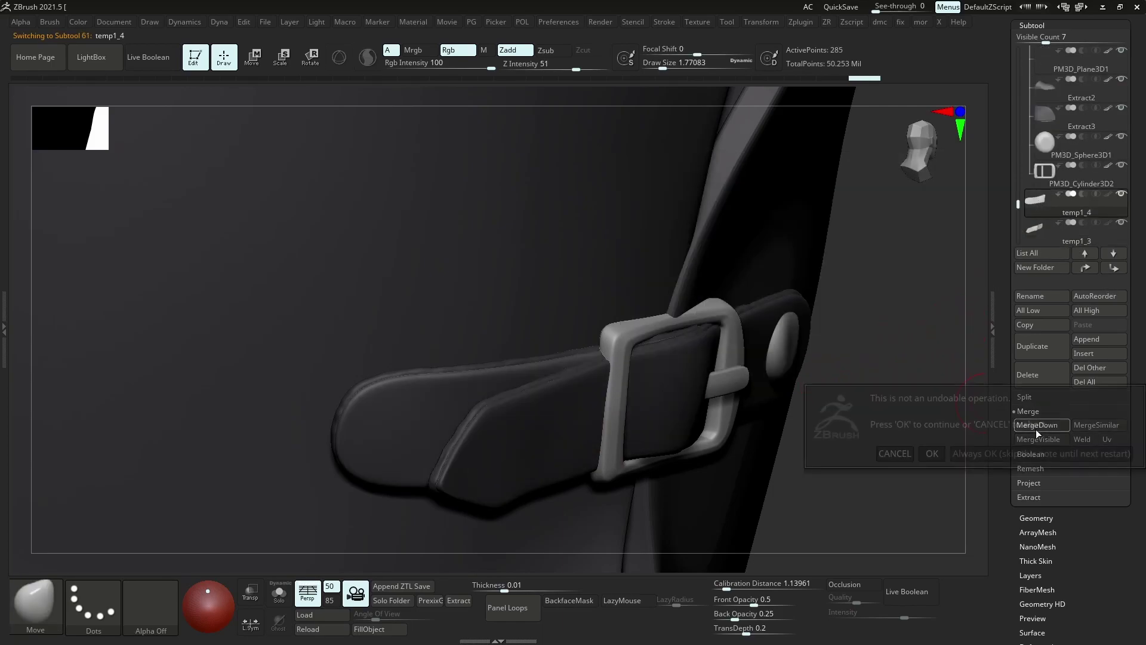
left_click(893, 453)
Apply the dynamic thickness on temp1_4 and temp1_3 as permanent geometry
key("d")
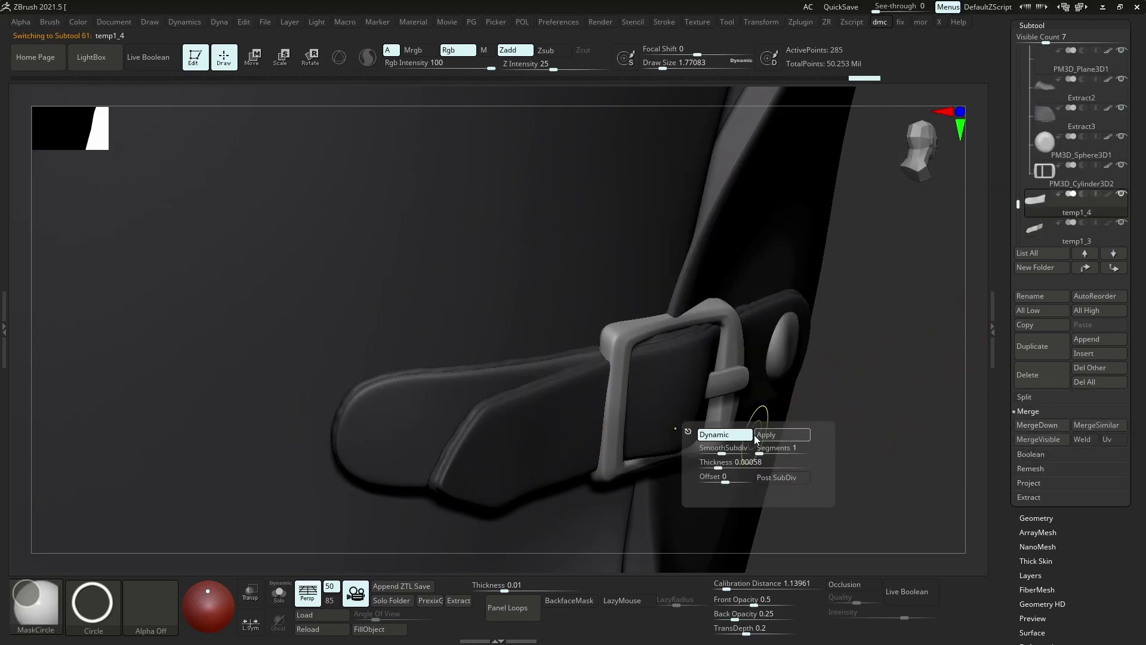
left_click(768, 439)
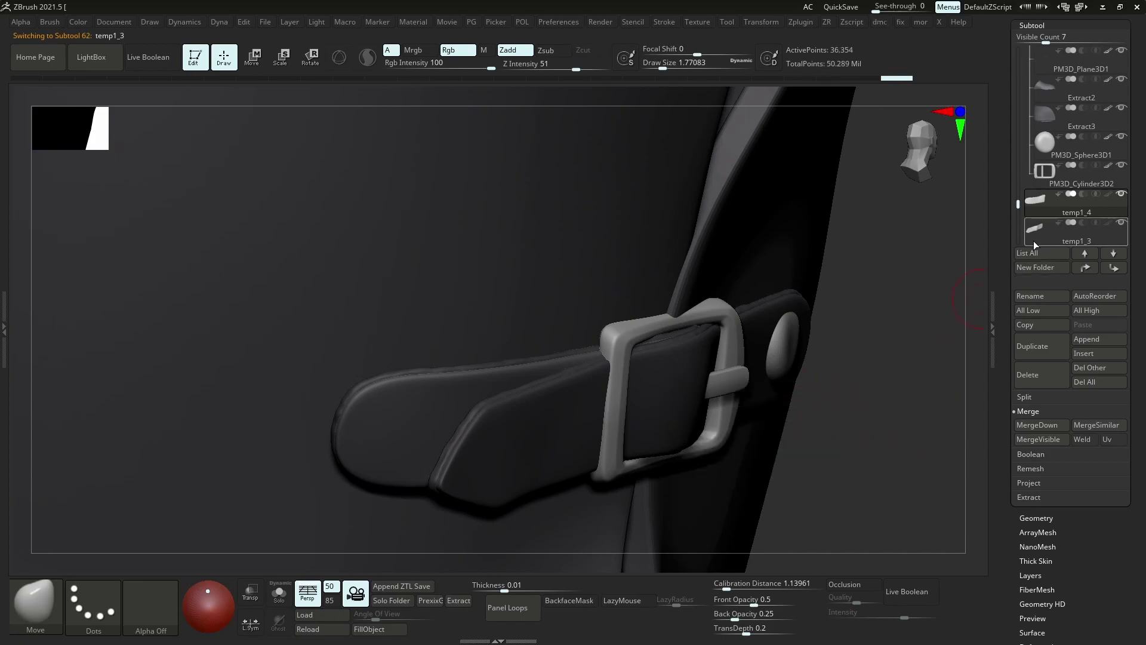
left_click(1036, 238)
key("d")
left_click(829, 370)
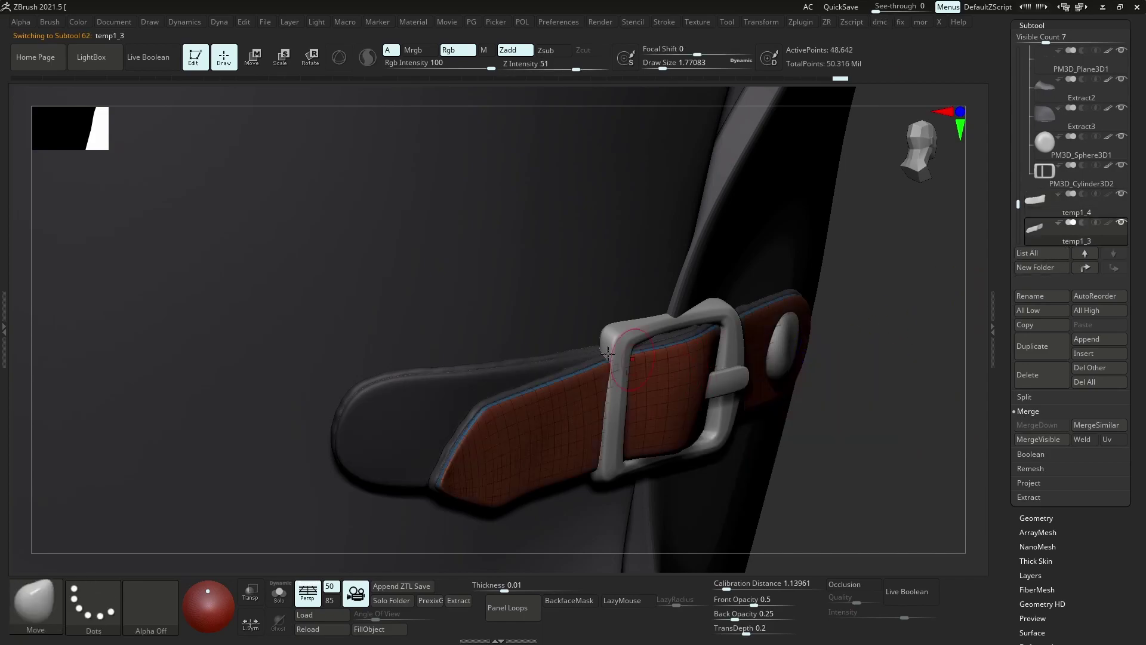
Frame the strap and move temp1_4 back into the BOOTS folder
key("f")
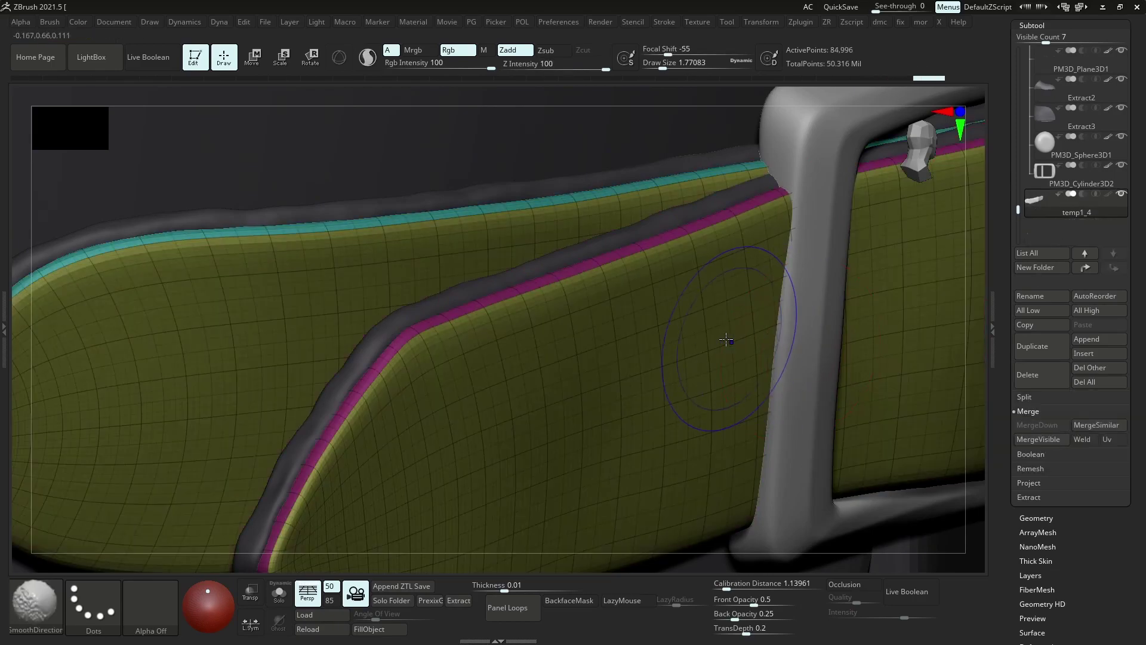
left_click_drag(1051, 49, 1062, 108)
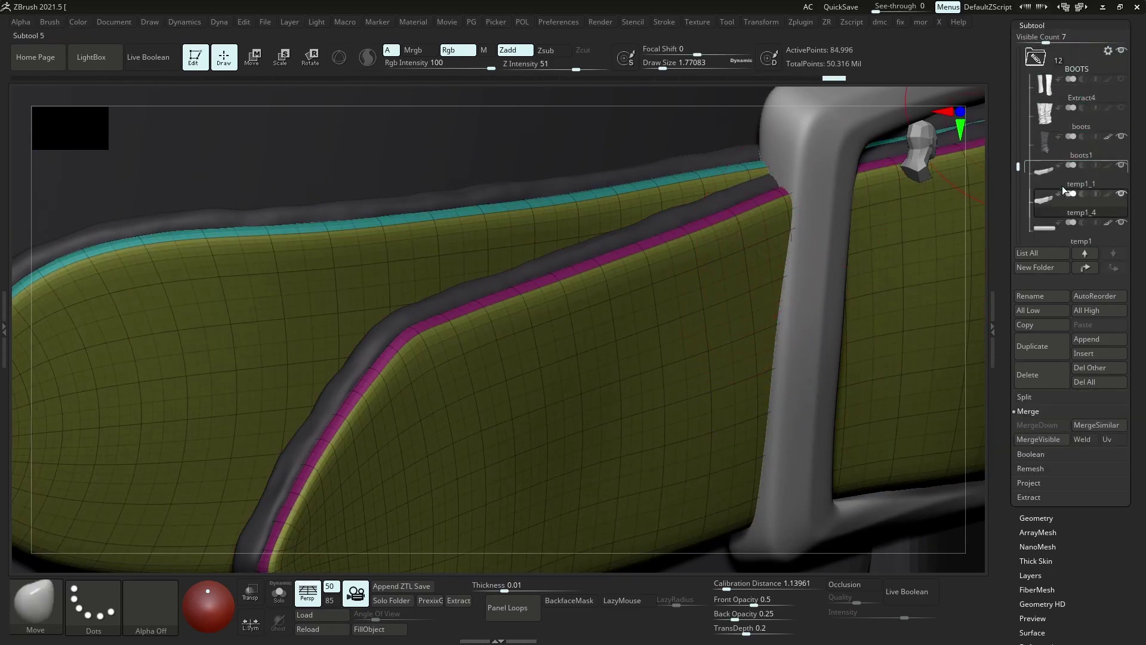
left_click_drag(1061, 189, 1062, 192)
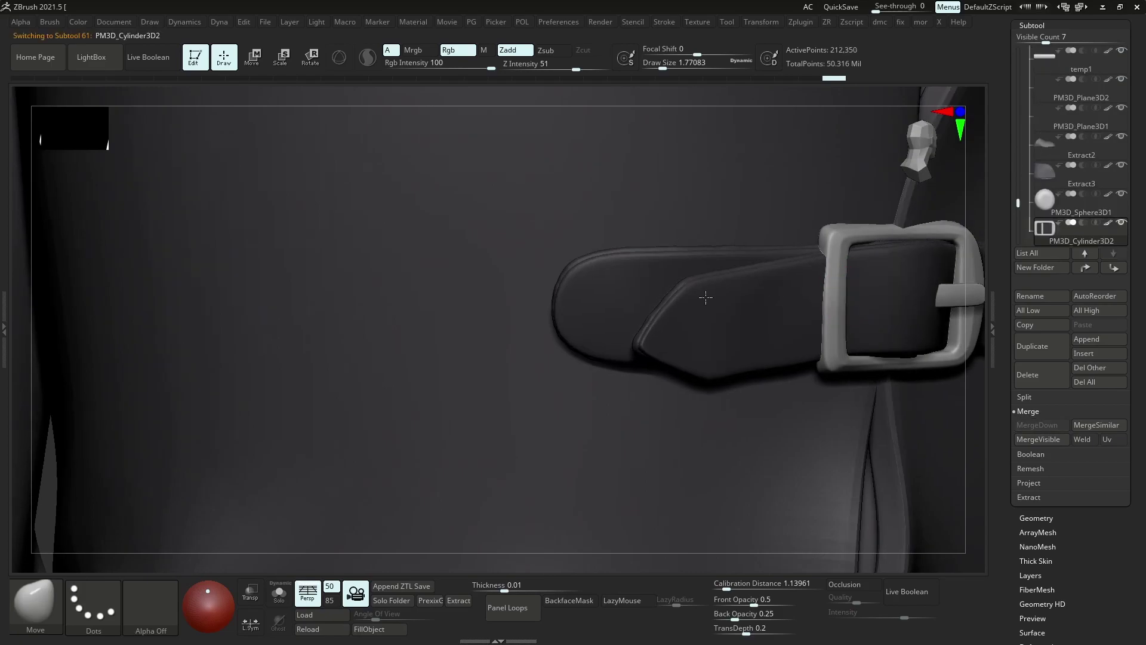
key("s")
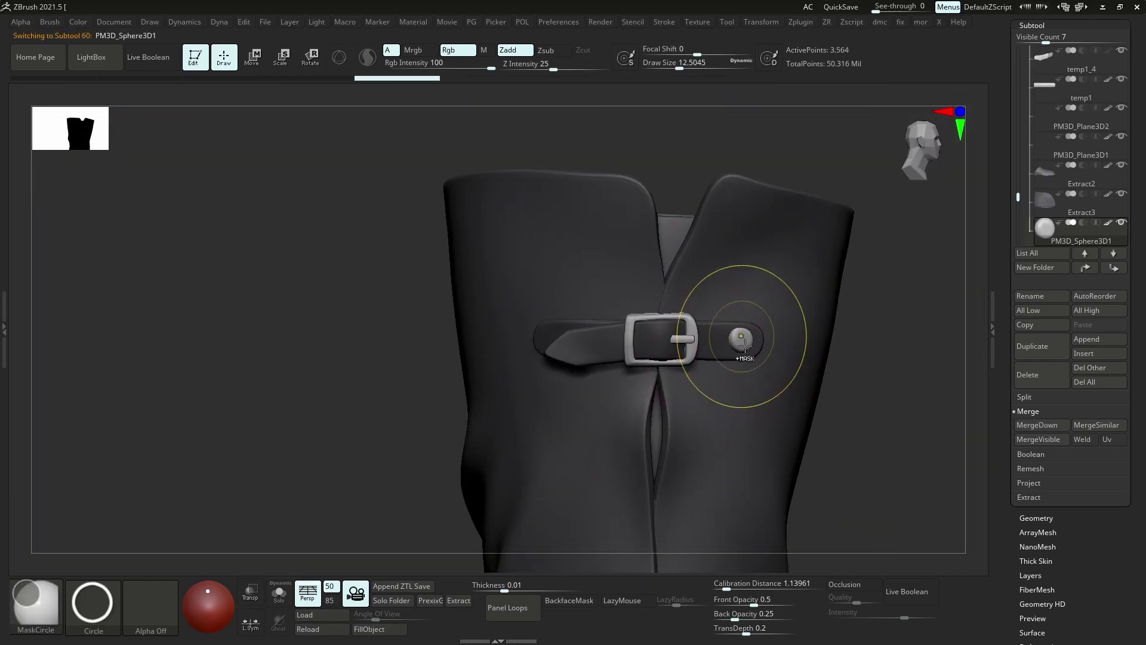
ZRemesh the PM3D_Sphere3D1 button to a light 172-point mesh, then show the full model
left_click(775, 408, "alt")
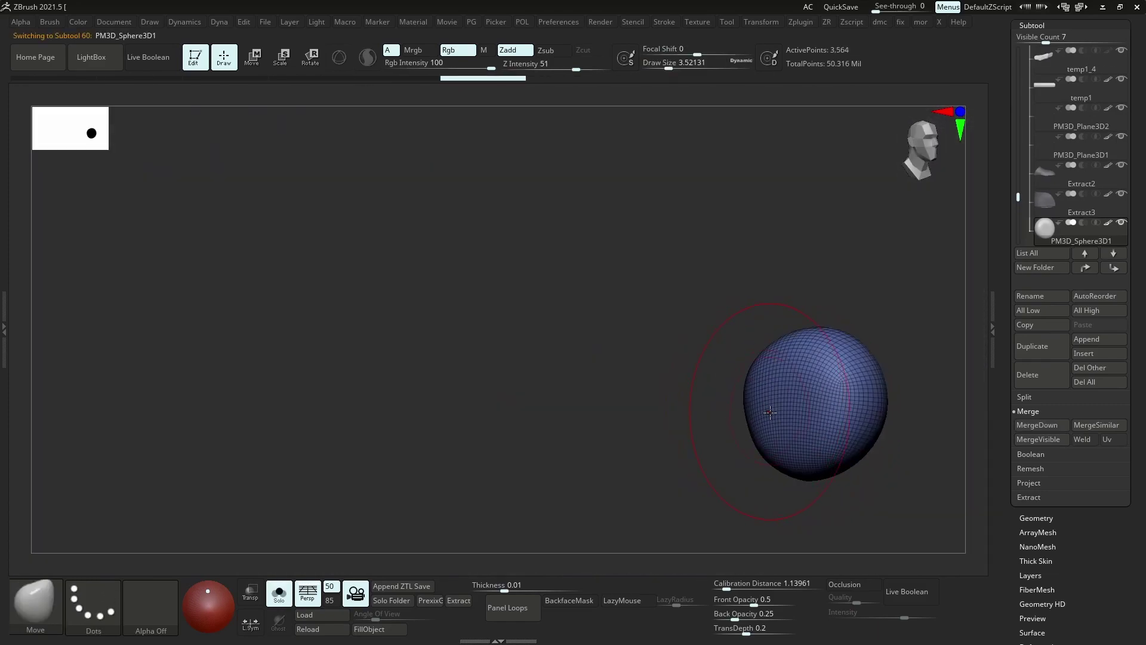
left_click(729, 430)
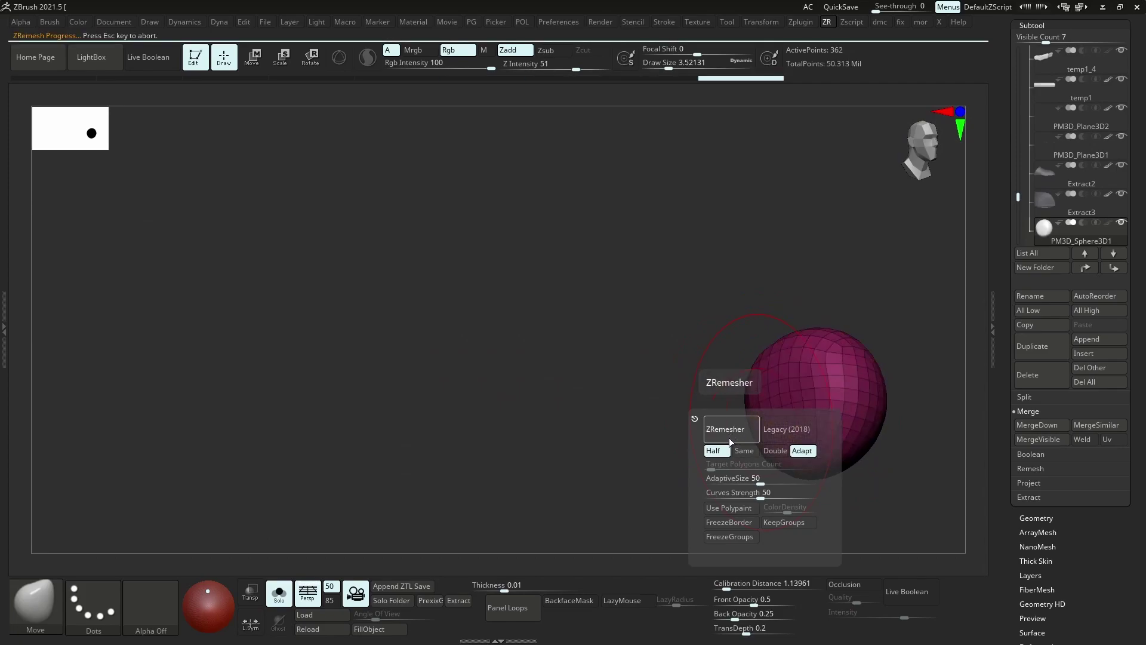
key("shift+alt+s")
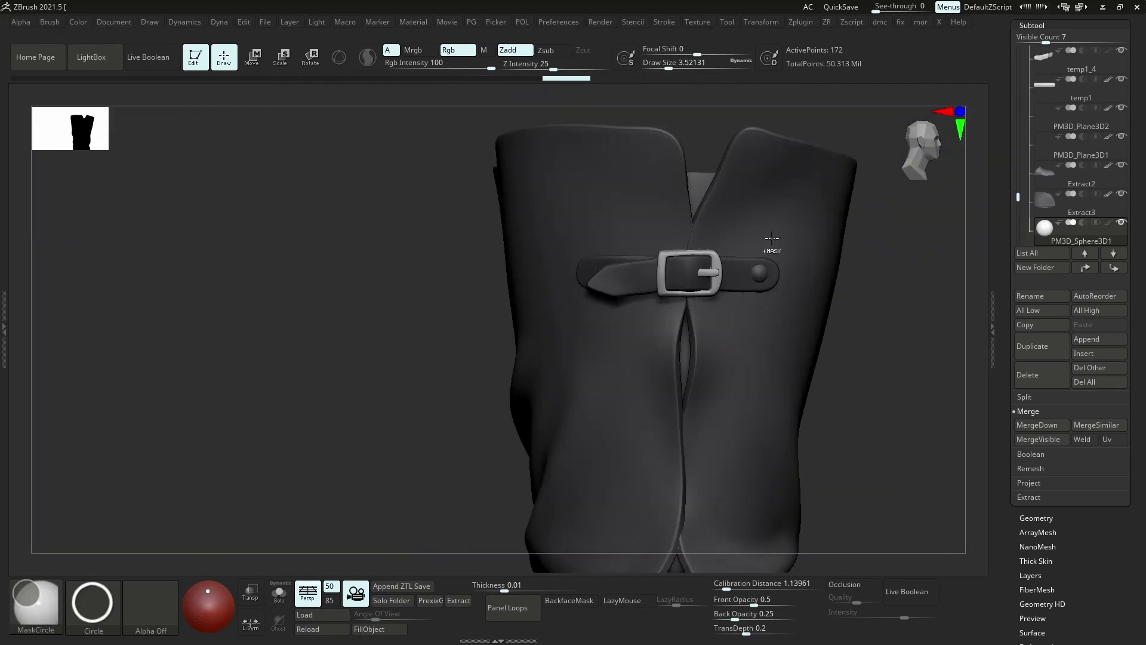
key("s")
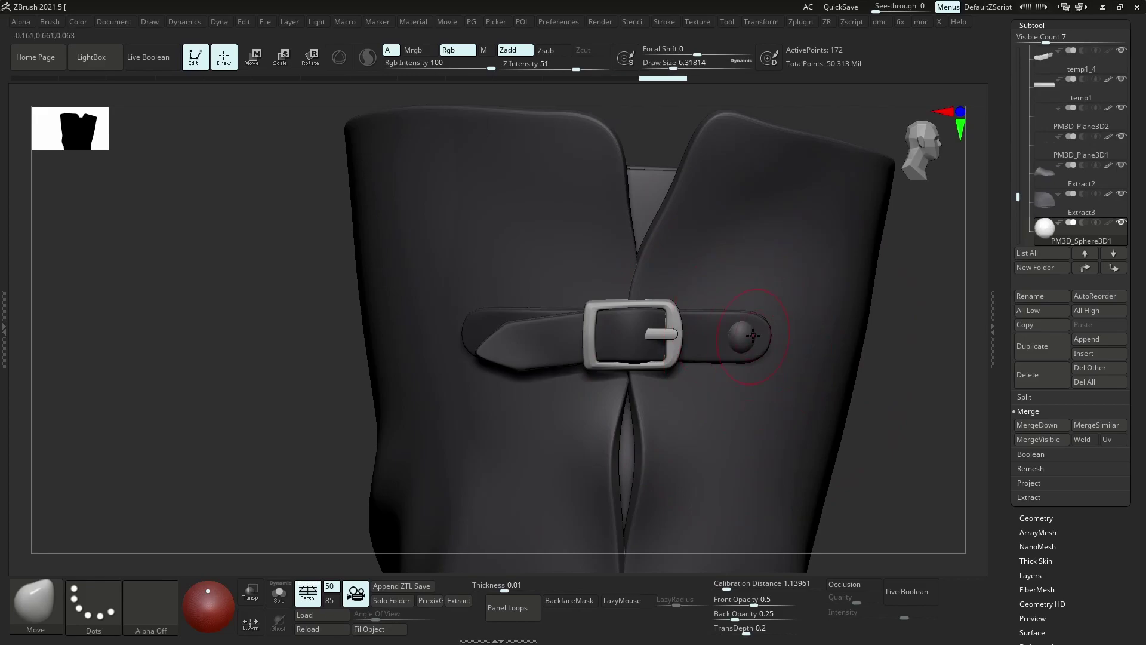
key("space")
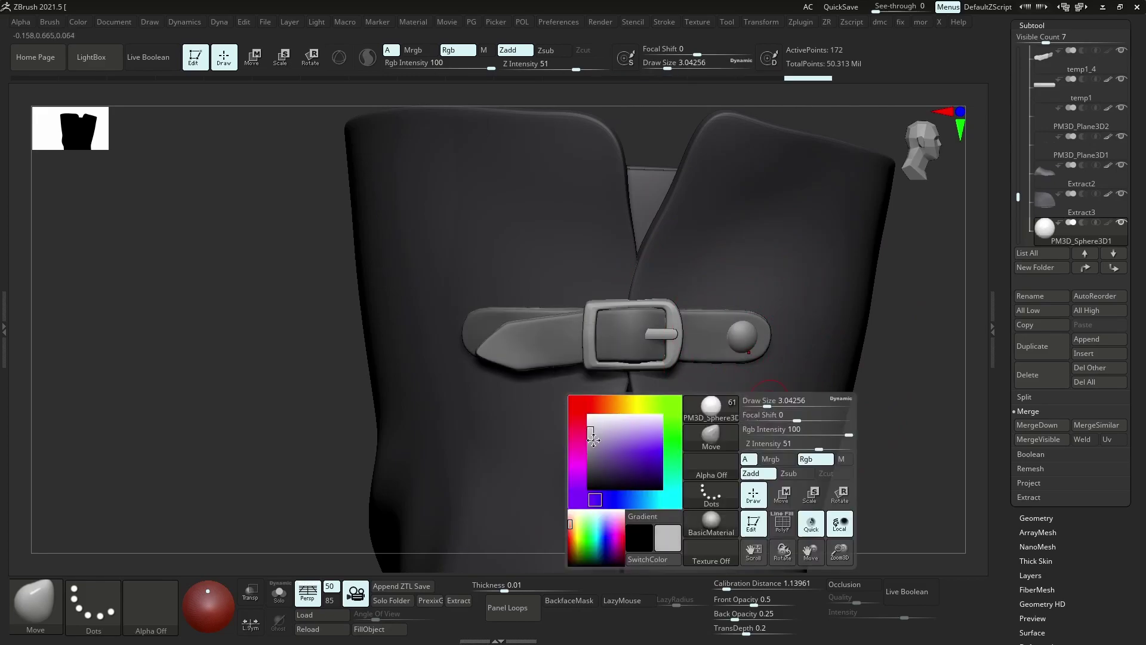
Make strap piece temp1_1 active and switch to circular masking
left_click(525, 337, "alt")
scroll(565, 346, "up", 2)
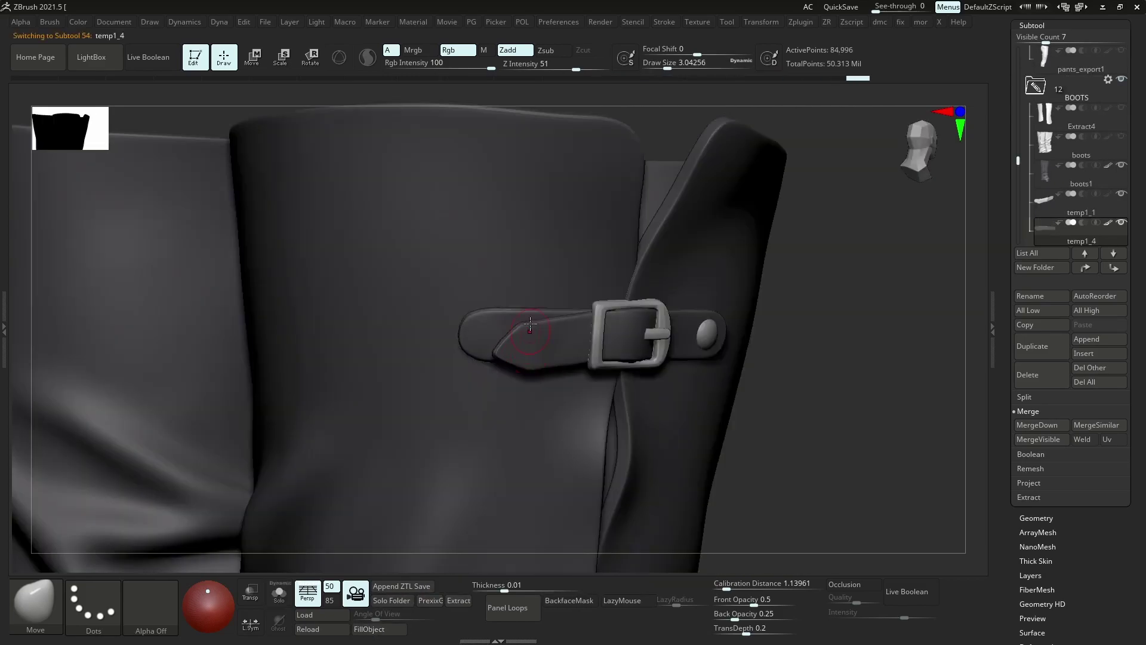
left_click(557, 302, "alt")
scroll(557, 301, "down", 3)
key("space")
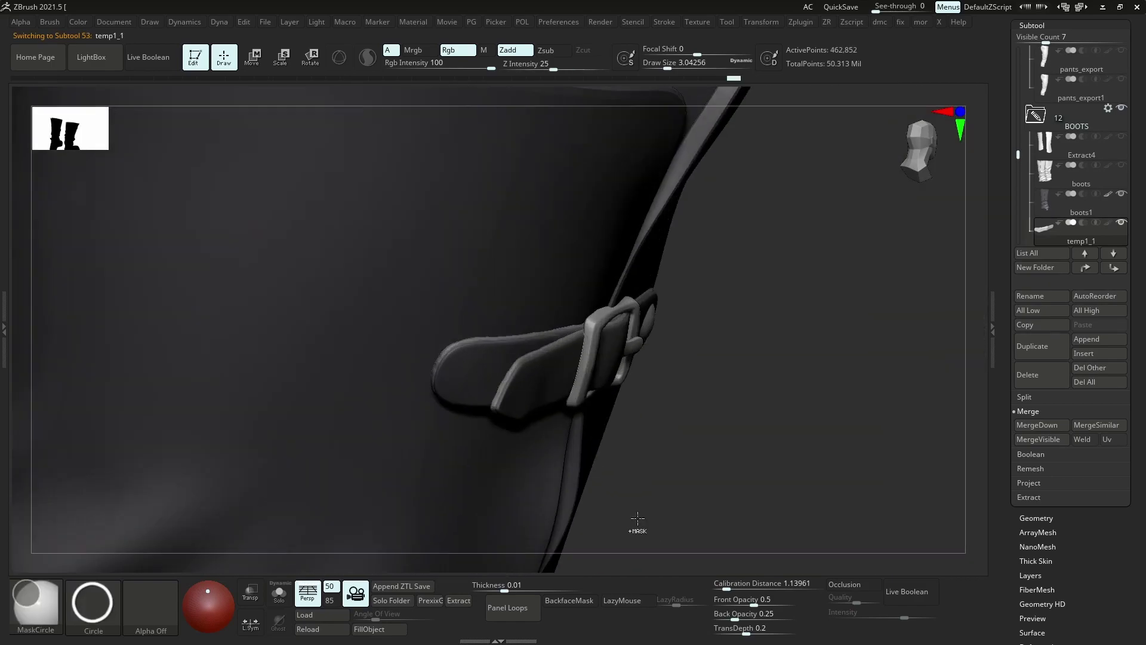
Fill the strap's unmasked edges with a purple-grey colour (119/109/128)
key("space")
left_click_drag(467, 385, 448, 358)
key("space")
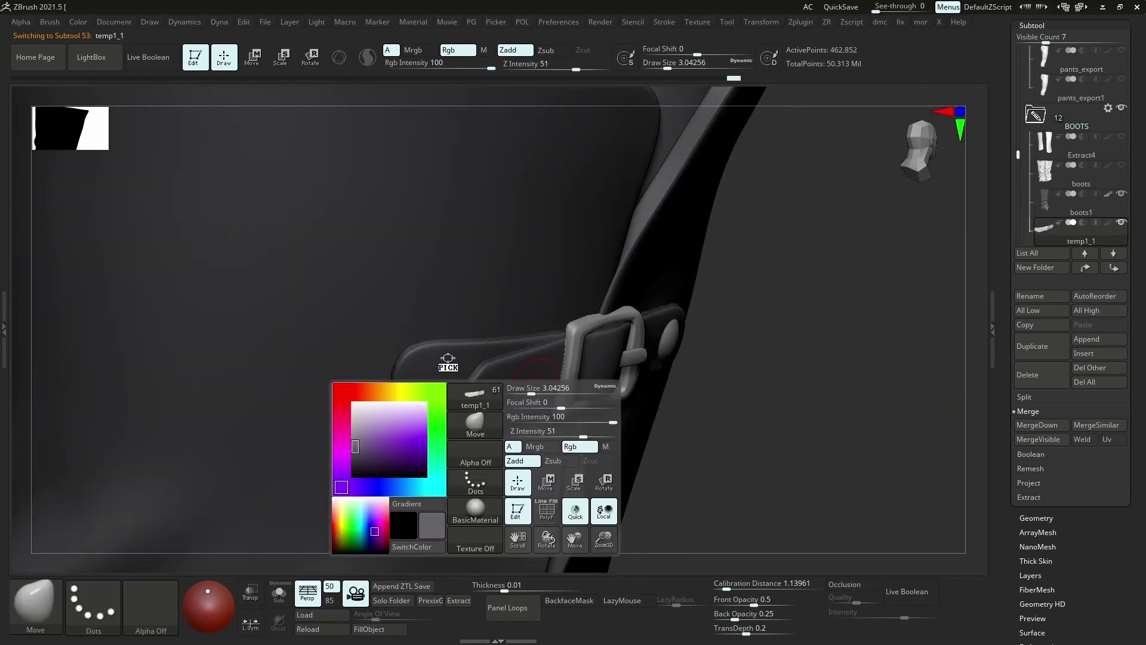
left_click_drag(352, 441, 486, 577)
scroll(444, 498, "up", 2)
key("space")
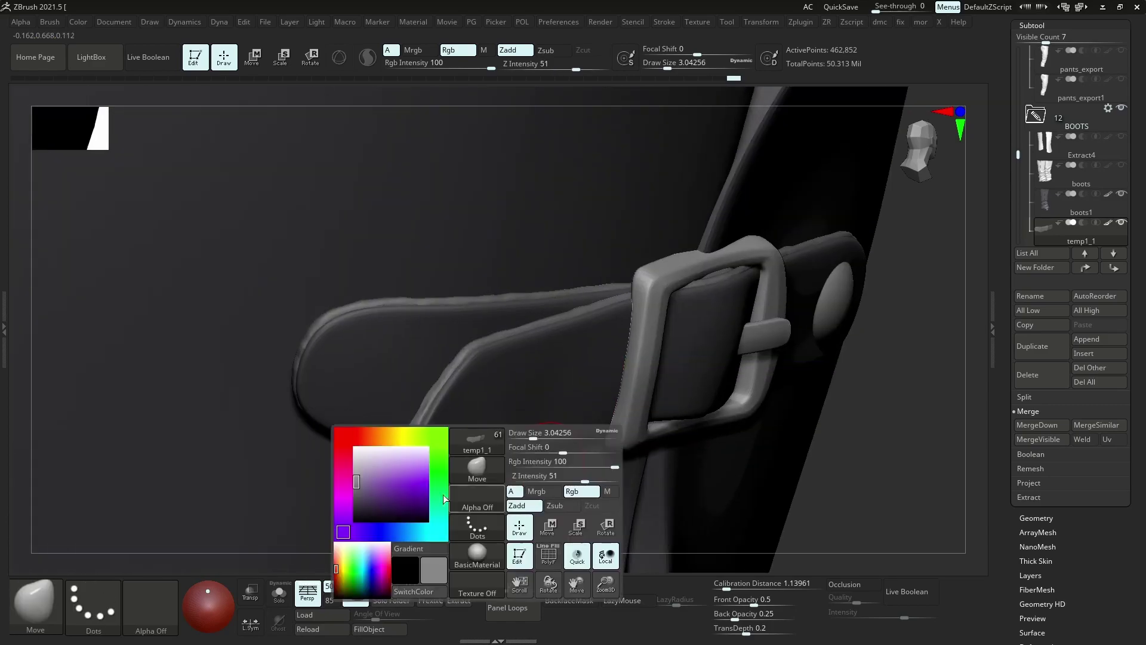
left_click(368, 628)
Make temp1_4 the active strap piece, with the view facing the buckle
key("space")
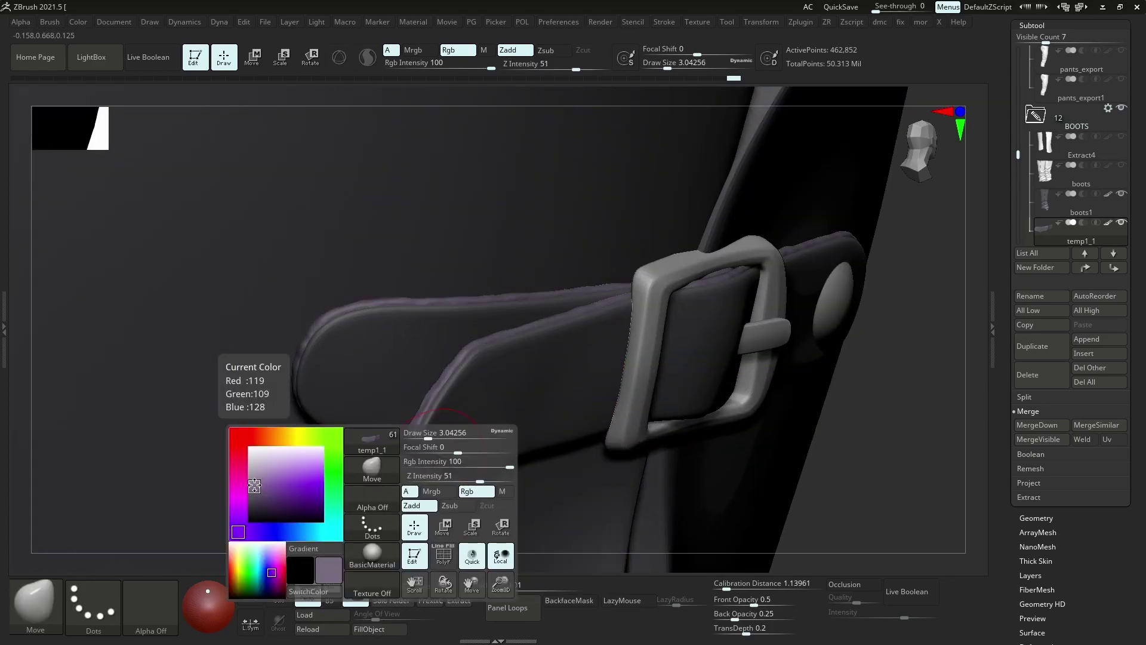
key("space")
left_click(417, 382, "alt")
scroll(486, 397, "down", 5)
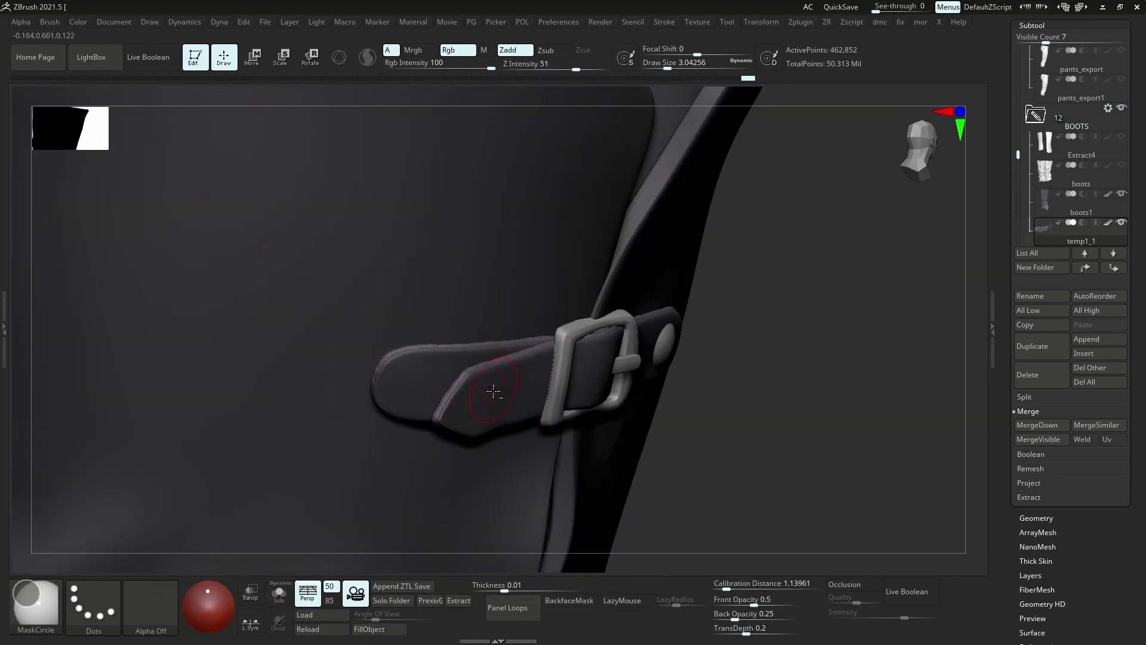
left_click_drag(572, 362, 471, 316)
scroll(466, 309, "up", 3)
scroll(467, 309, "up", 3)
Isolate the strap, bake its sculpt layer into the mesh, and subdivide it
key("b")
key("s")
key("t")
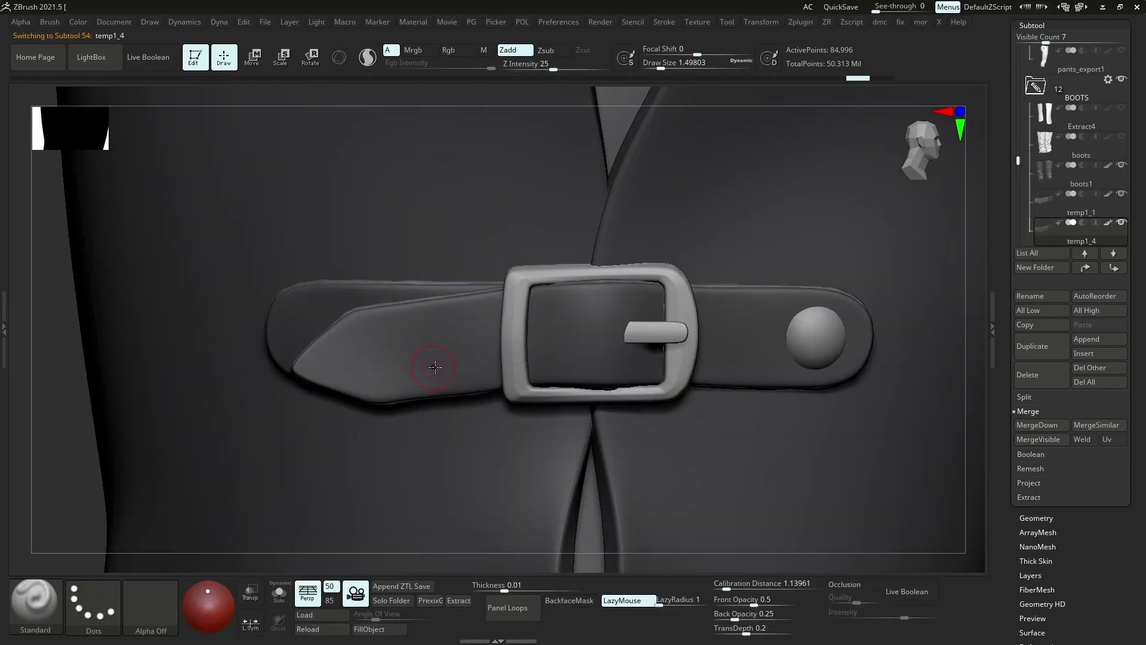
left_click(1066, 577)
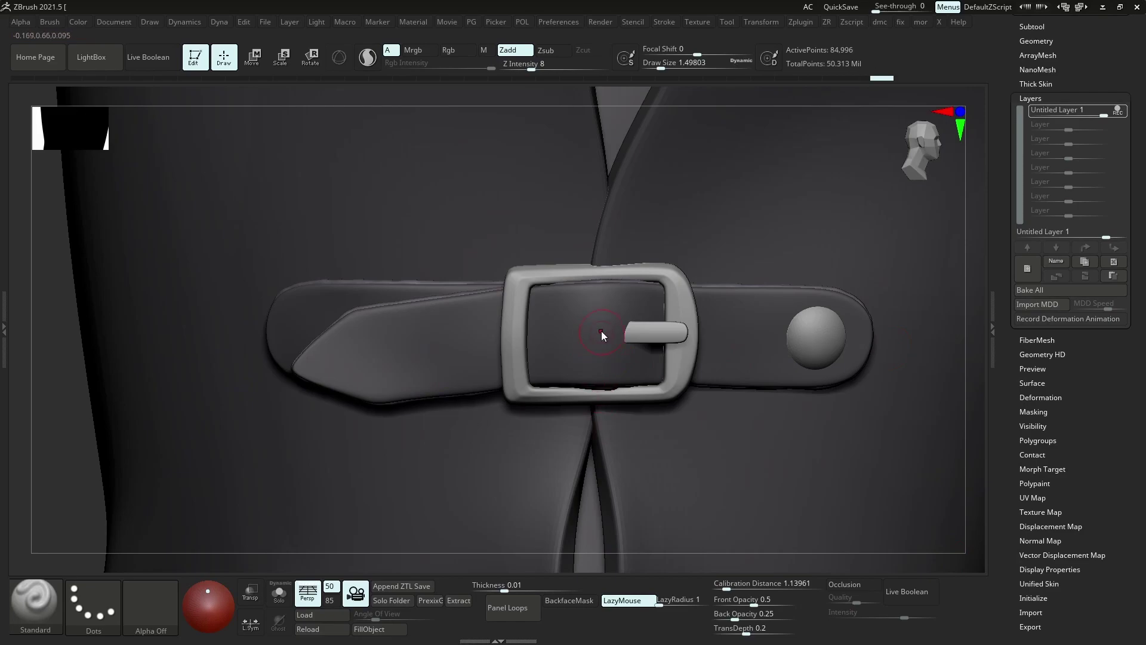
left_click_drag(601, 328, 596, 328)
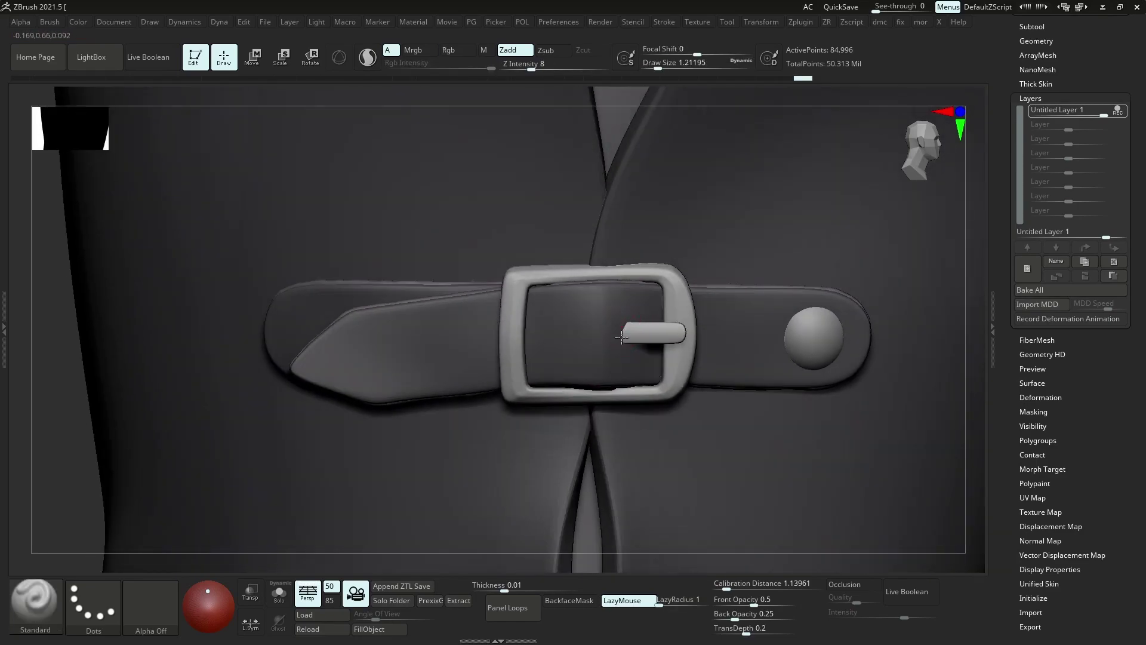
left_click(822, 316, "alt")
key("shift+s")
left_click(1044, 292)
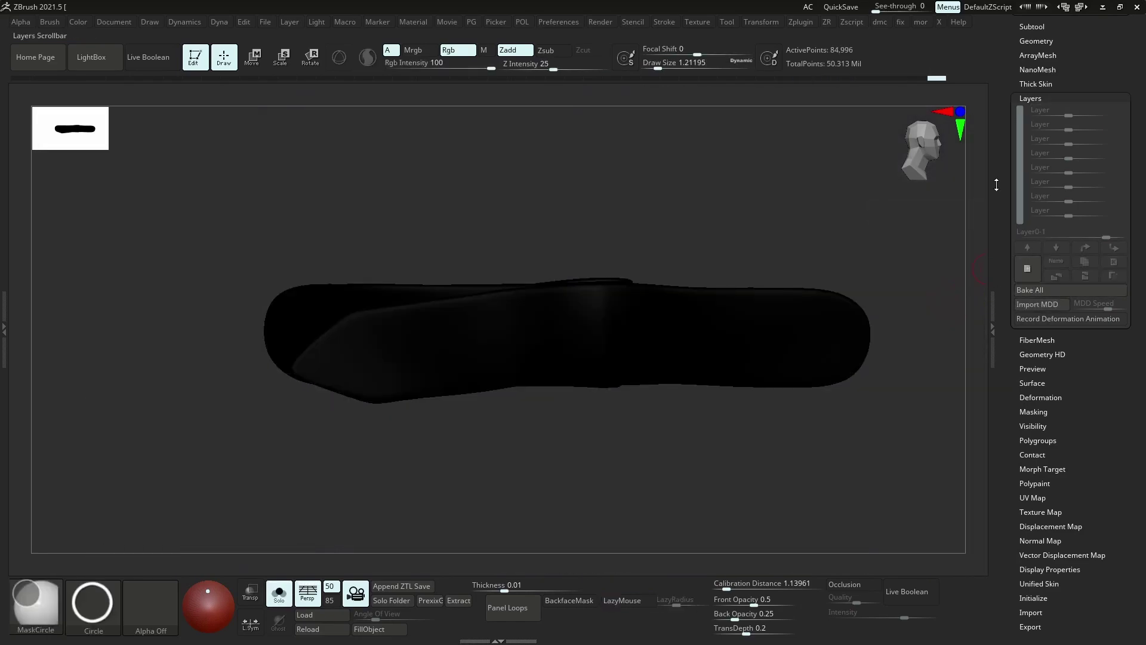
key("ctrl+z")
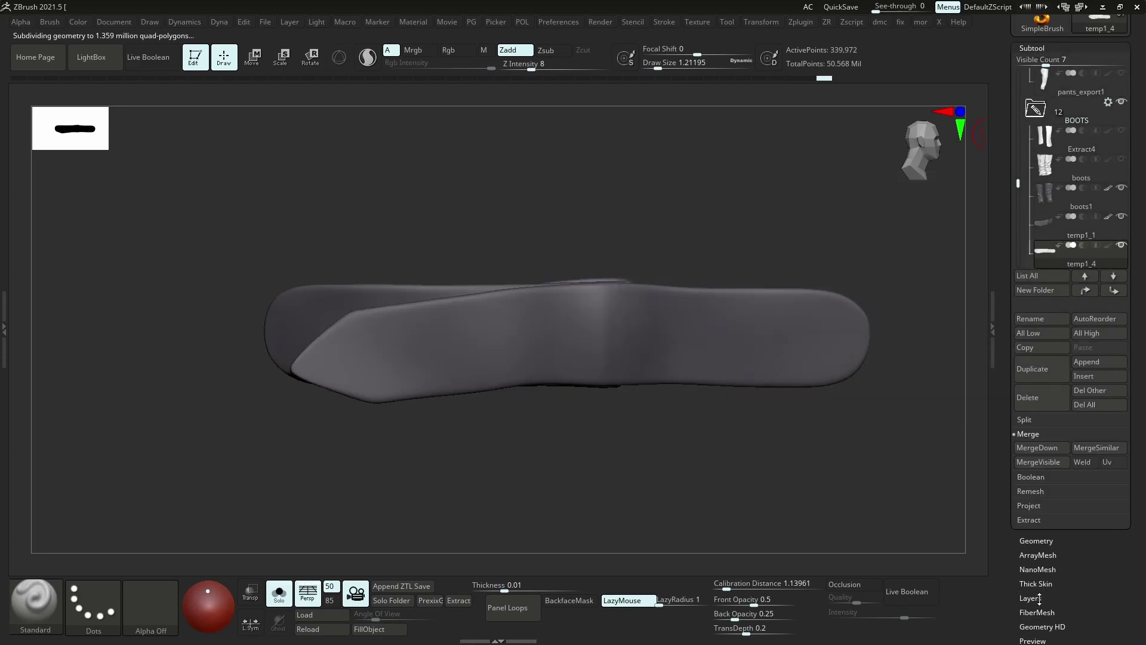
key("shift+alt+s")
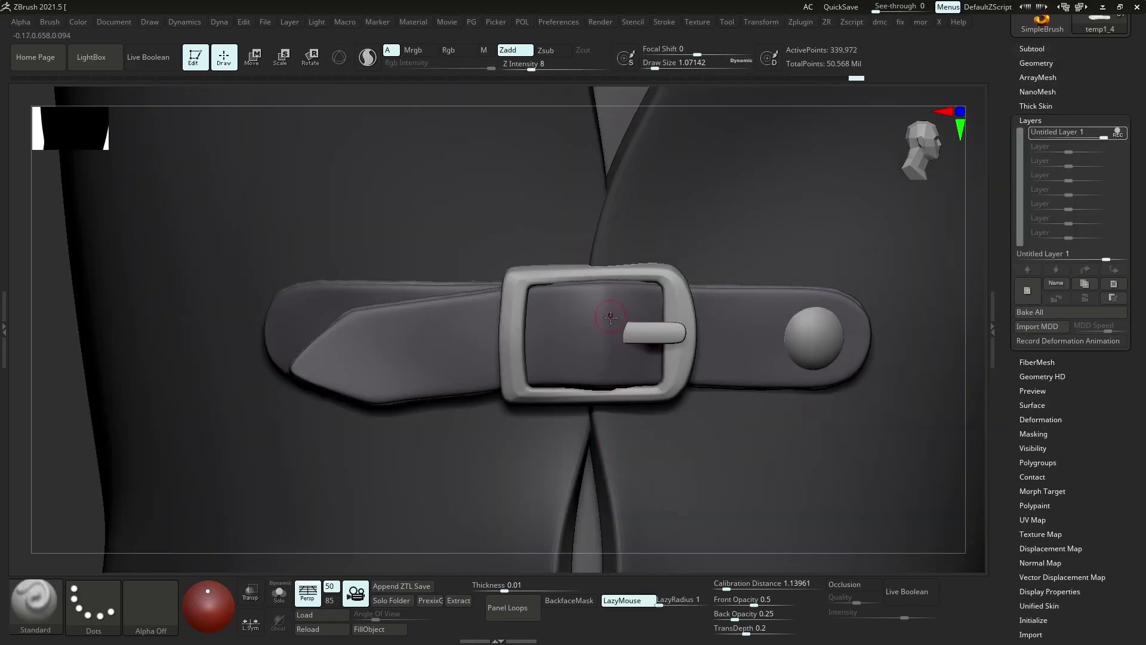
Switch to the ClayBuildup brush and inspect the strap, isolated and on the boot
key("b")
key("c")
key("b")
mouse_move(627, 358)
right_mouse_down("ctrl")
mouse_move(614, 391)
mouse_move(634, 348)
mouse_move(625, 349)
mouse_move(650, 343)
mouse_move(686, 307)
mouse_move(742, 320)
right_mouse_up("ctrl")
key("shift+alt+s")
key("shift+alt+s")
key("shift+alt+s")
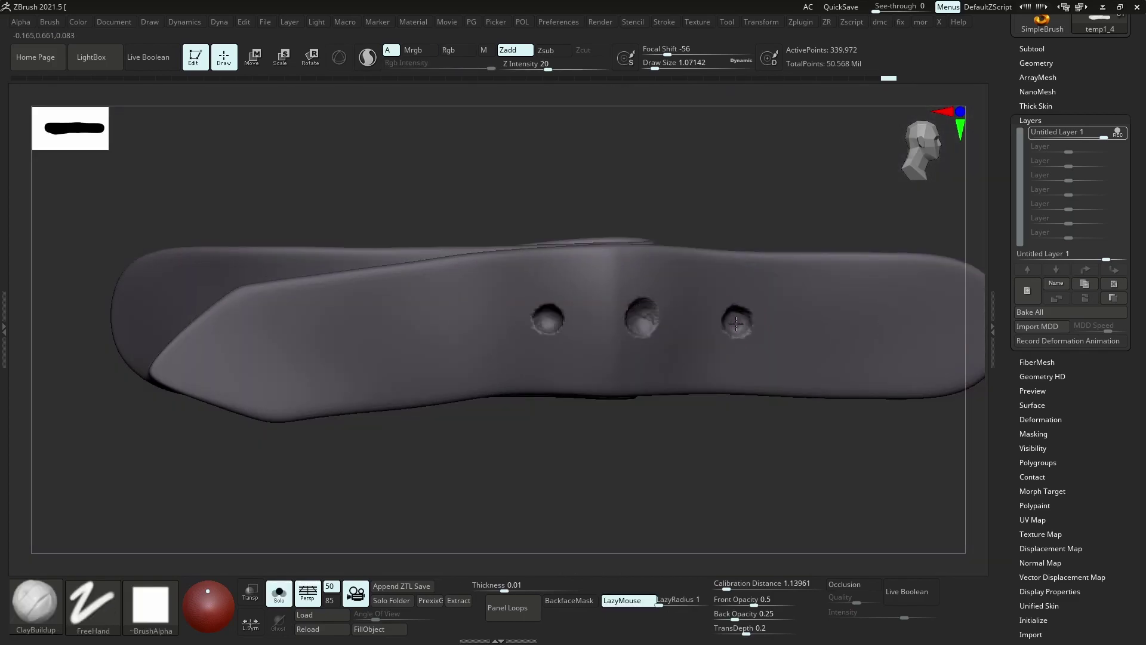
key("shift+alt+s")
mouse_move(736, 323)
right_mouse_down("ctrl")
mouse_move(746, 353)
mouse_move(744, 275)
mouse_move(706, 412)
right_mouse_up("ctrl")
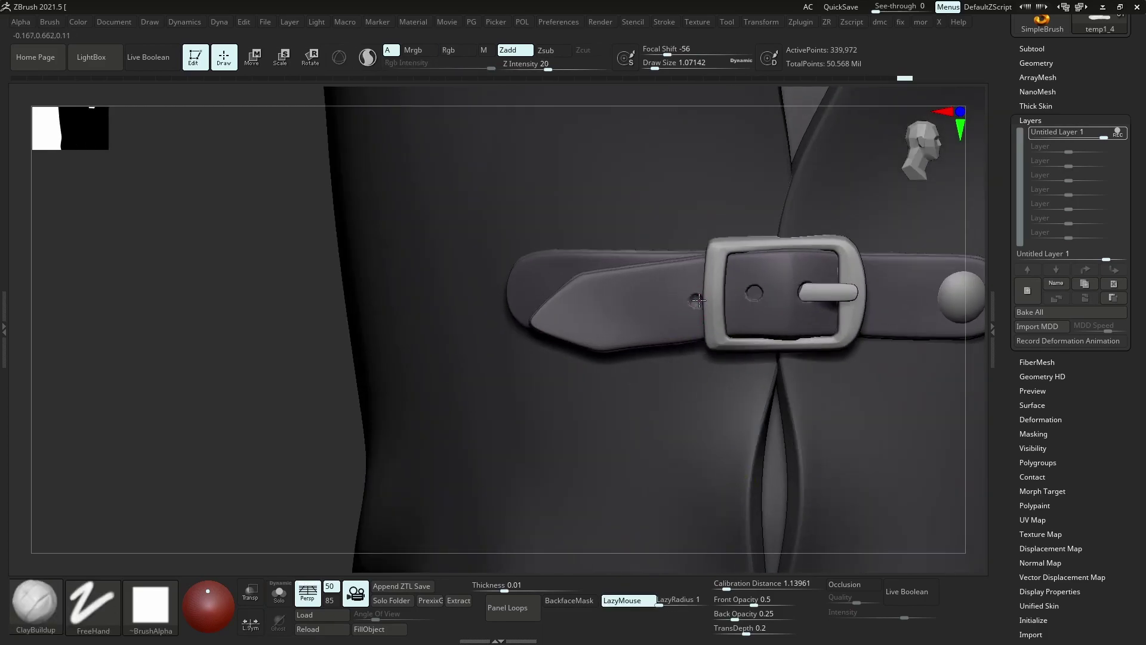
right_click_drag(697, 299, 711, 279, "ctrl")
key("shift+alt+s")
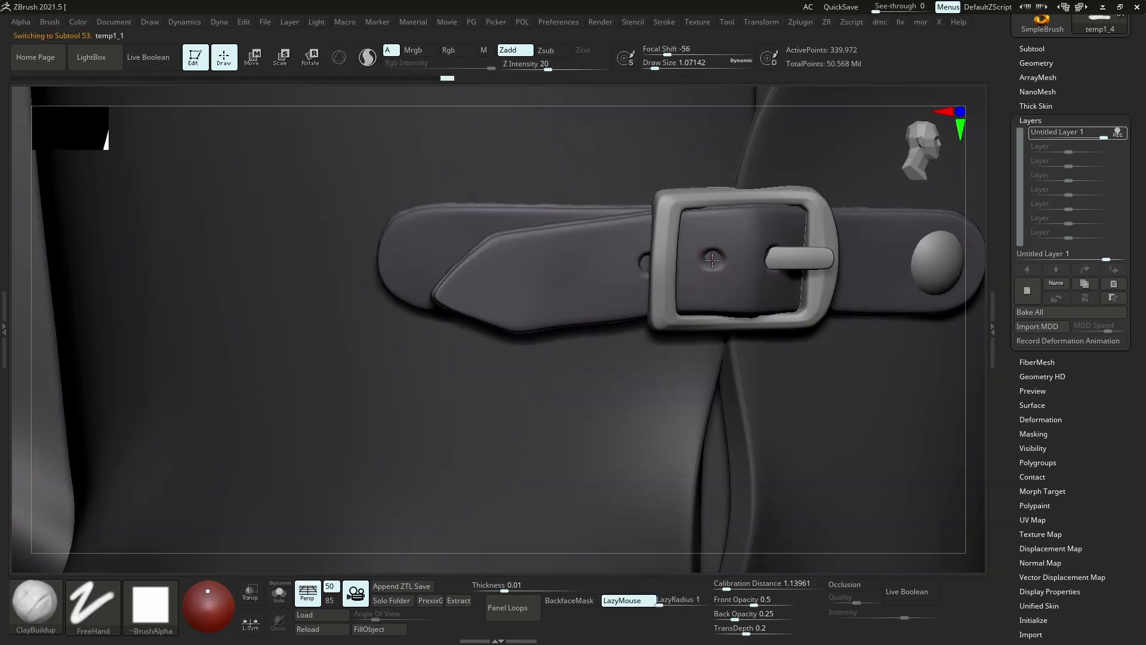
Make strap piece temp1_1 active and save the project
left_click(936, 307, "alt")
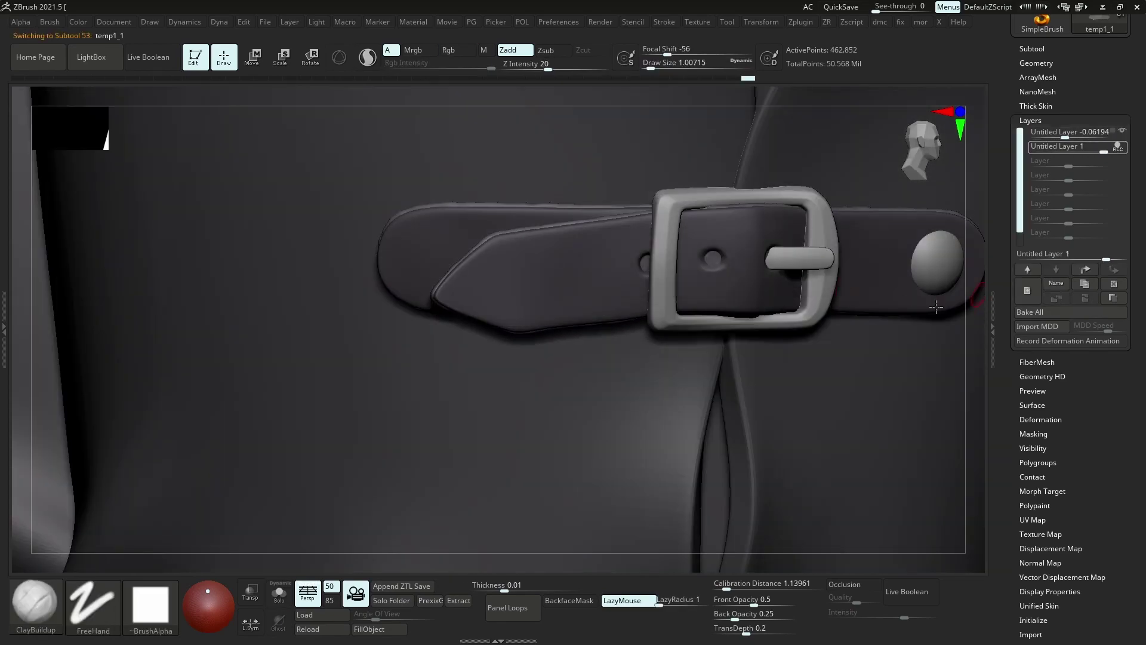
key("ctrl+s")
key("Escape")
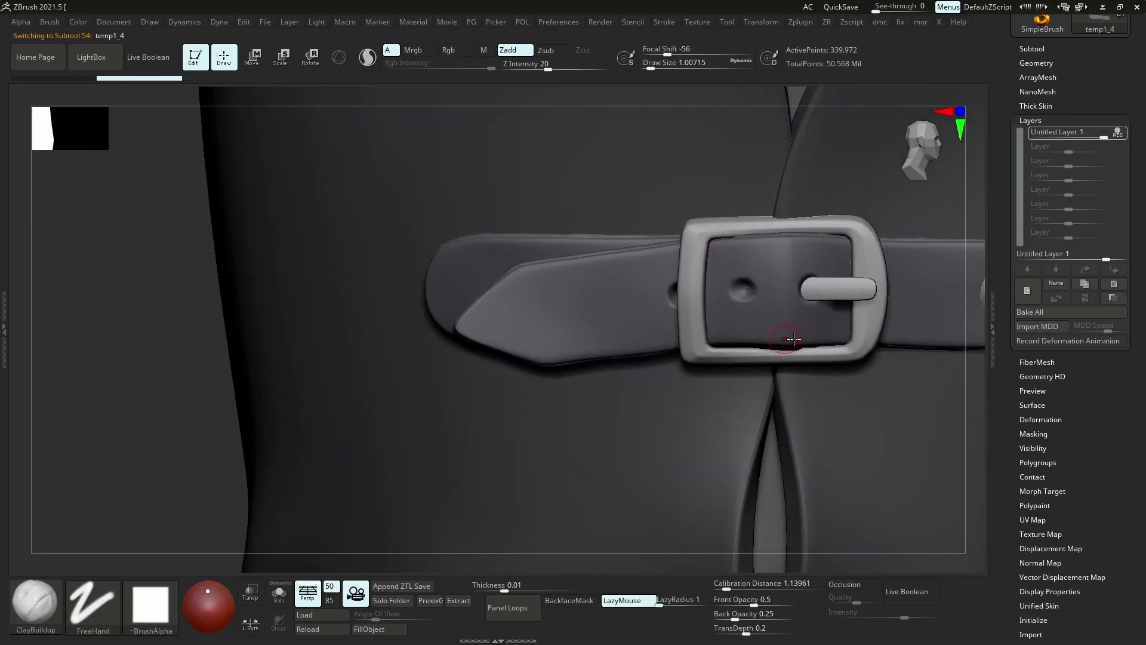
Smooth the strap surface with the standard brush, then select the button sphere for scaling
key("b")
key("s")
key("t")
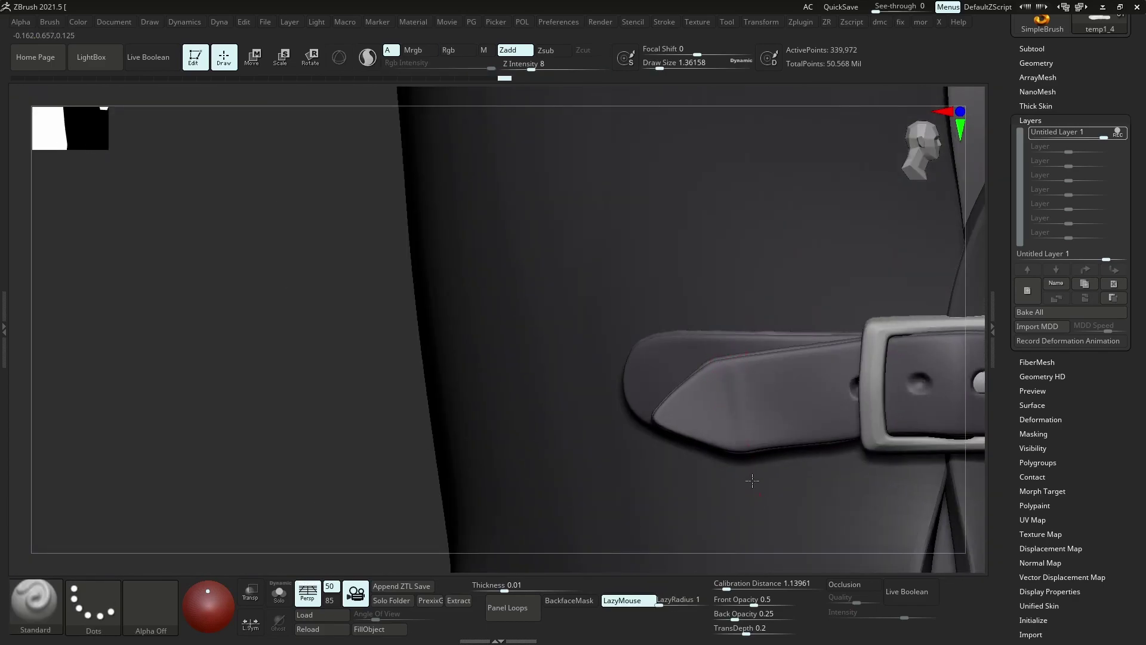
key("shift")
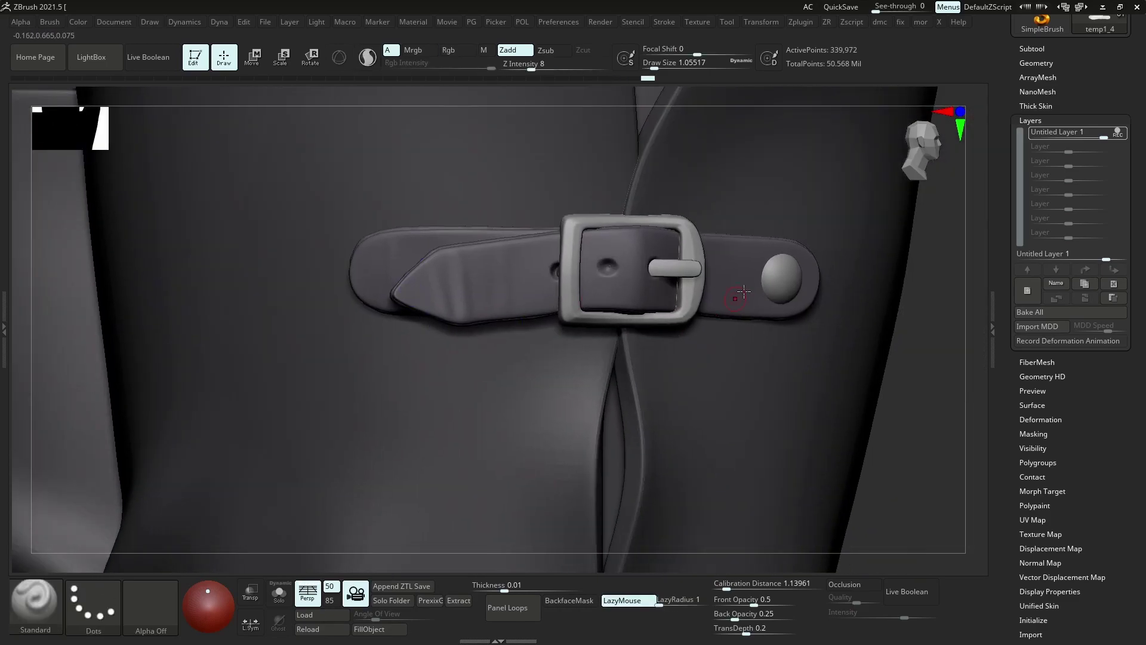
left_click(776, 275, "alt")
key("e")
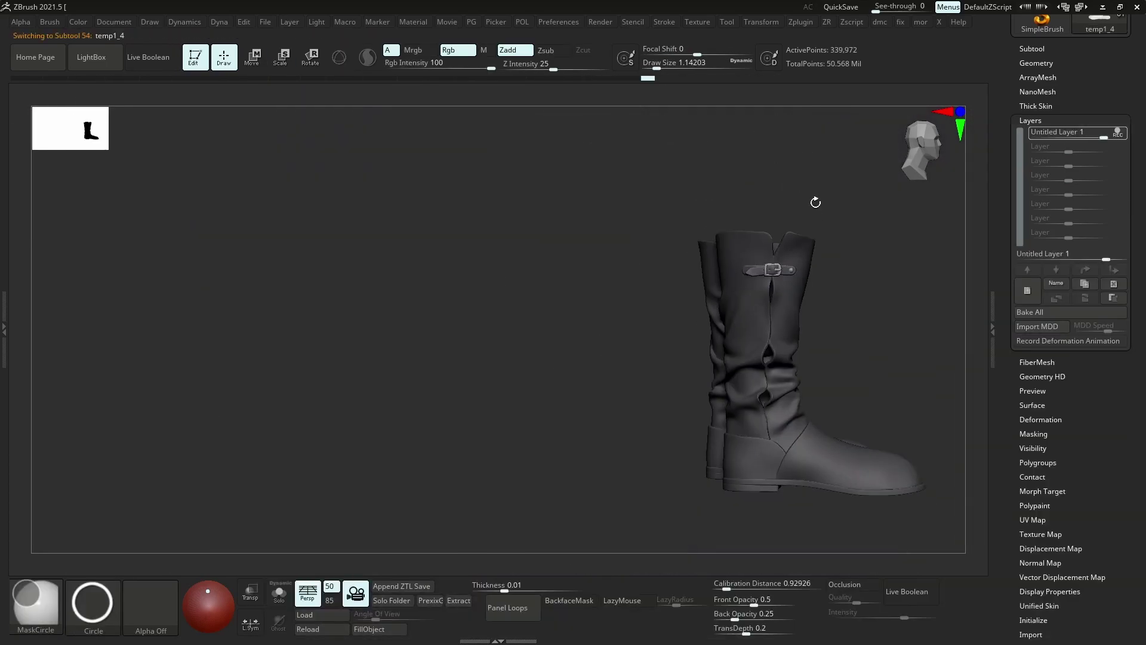
Briefly isolate the button sphere, then orbit around the boot to see its back
key("shift+ctrl+s")
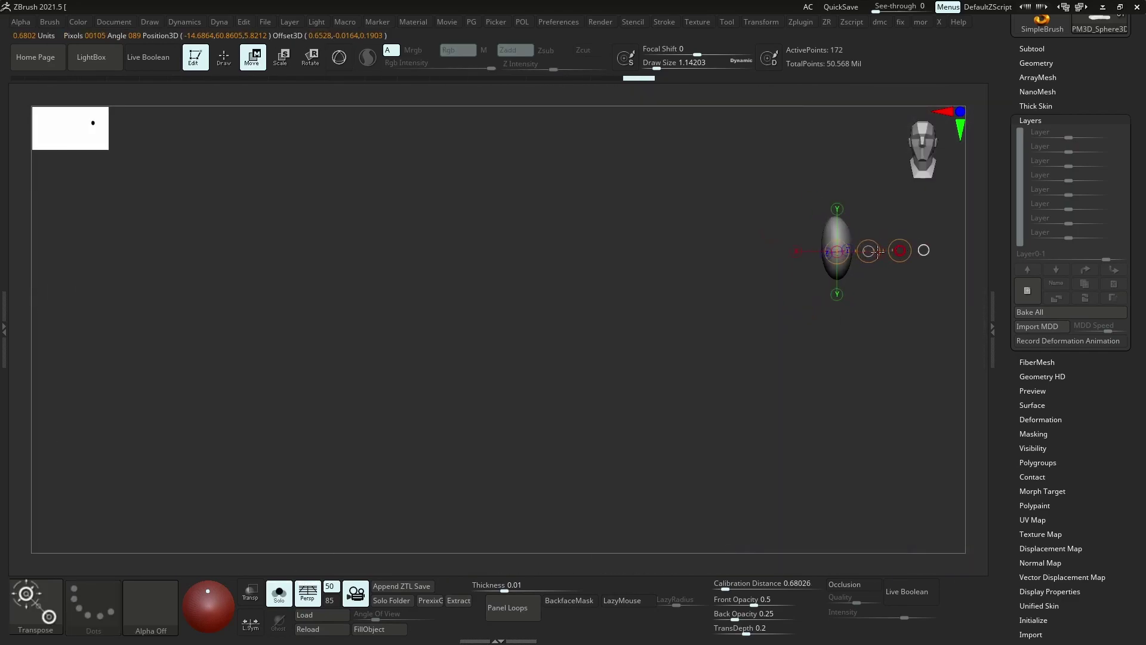
key("shift+ctrl+s")
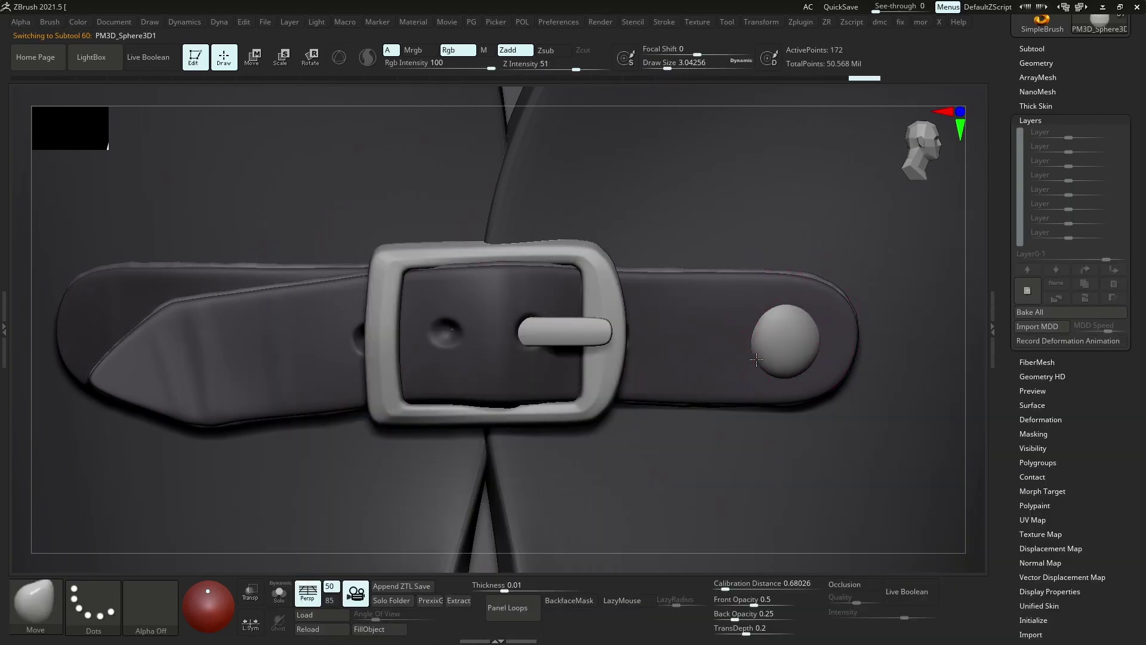
scroll(782, 373, "down", 5)
scroll(783, 358, "up", 4)
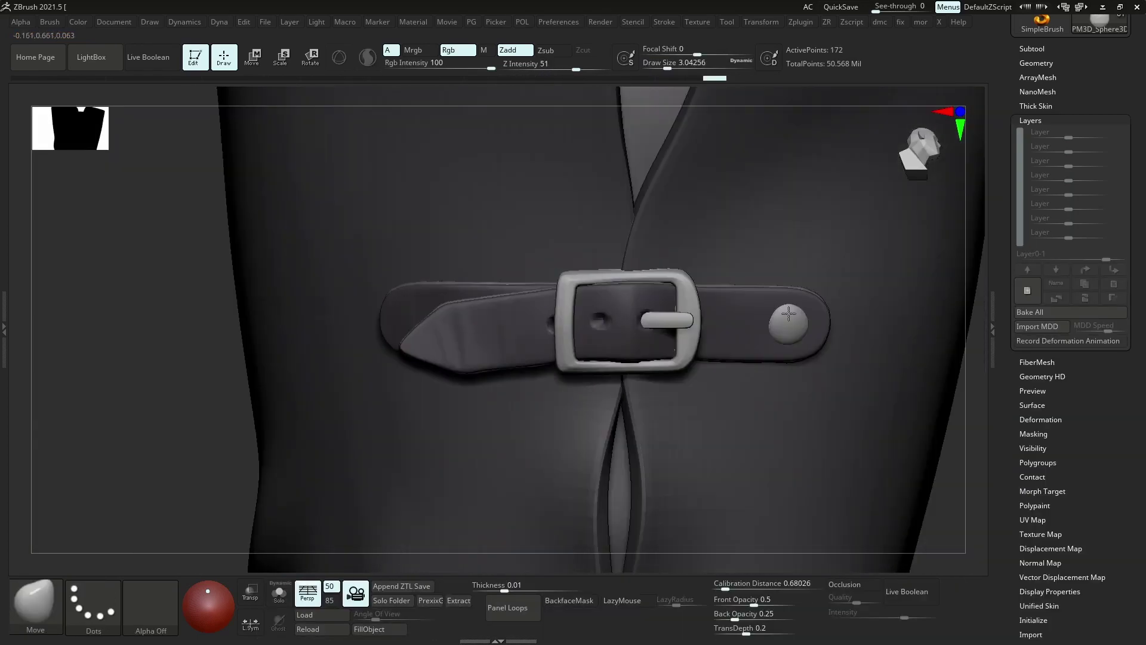
scroll(783, 336, "down", 5)
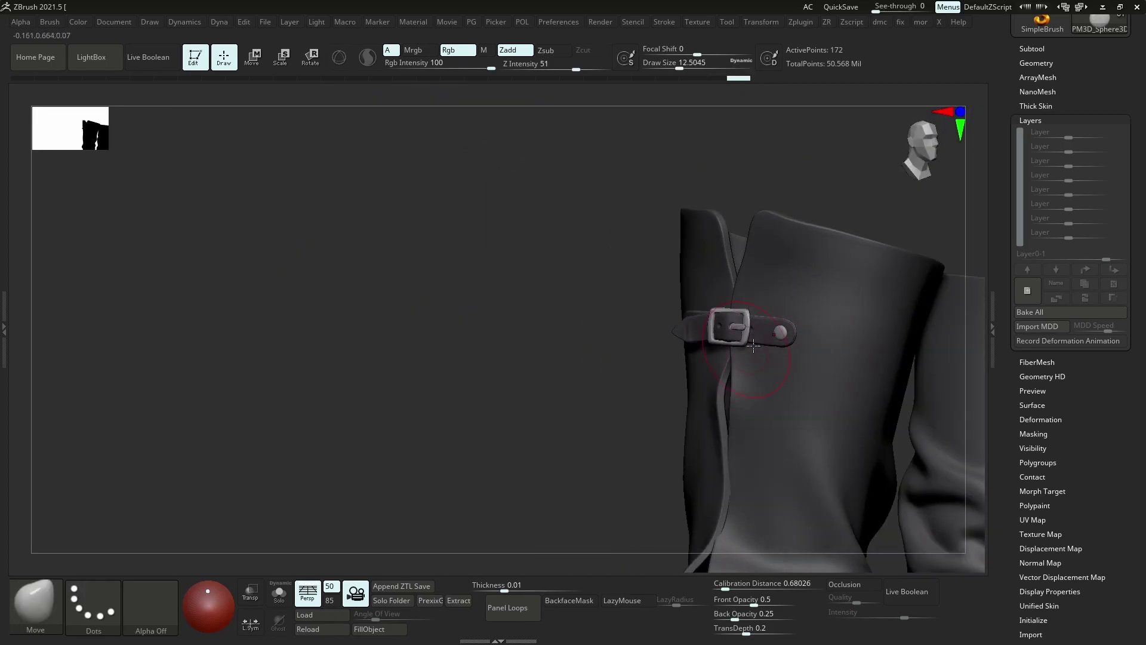
key("ctrl")
right_click_drag(771, 312, 786, 278)
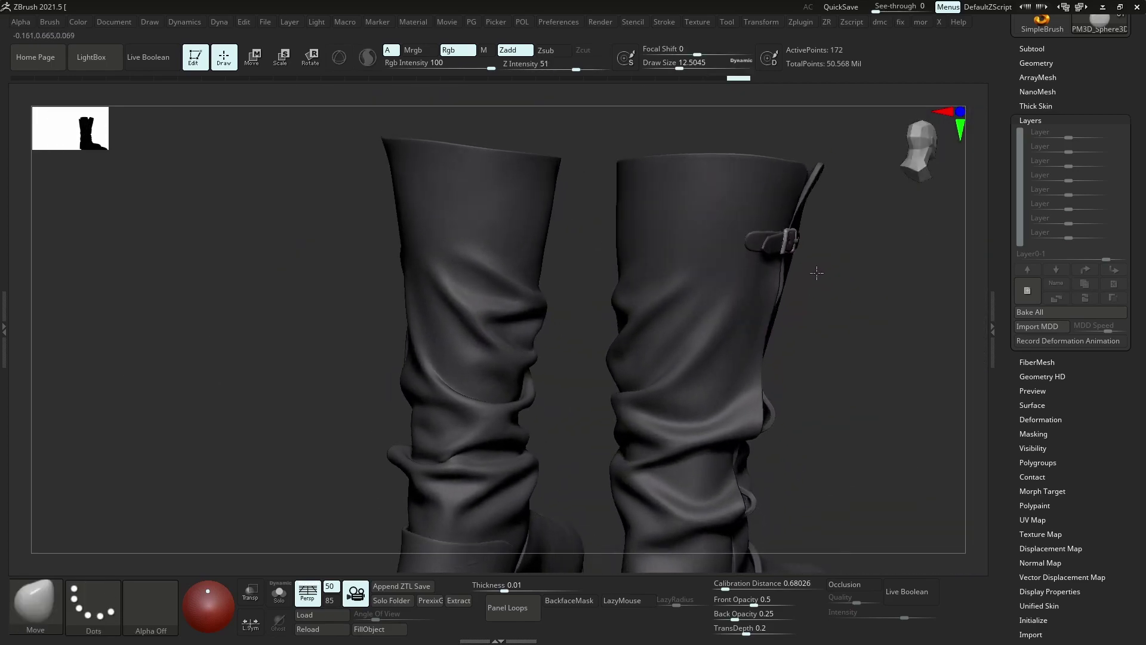
Add the new sculpt layer Untitled Layer 1 to the temp1_4 strap
scroll(785, 279, "up", 4)
scroll(785, 279, "down", 5)
key("ctrl")
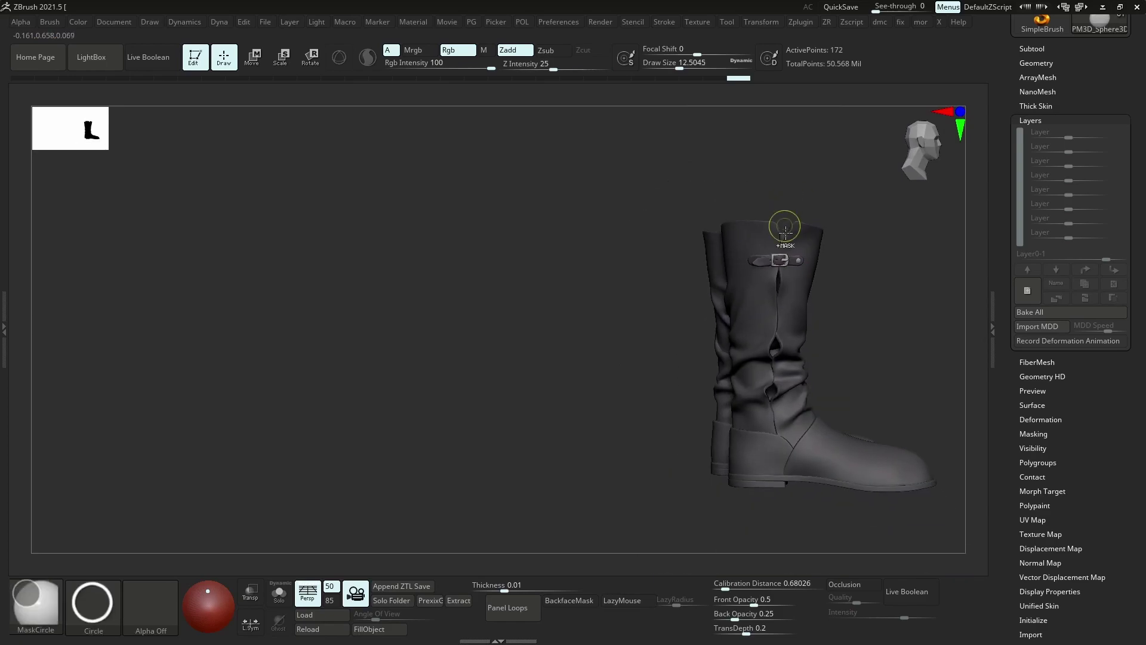
scroll(802, 278, "up", 6)
scroll(802, 278, "down", 3)
left_click(768, 287, "alt")
mouse_move(767, 286)
right_mouse_down()
mouse_move(742, 256)
mouse_move(767, 349)
right_mouse_up()
Move the temp1 strap piece above PM3D_Cylinder3D2 in the Subtool list
scroll(755, 221, "up", 4)
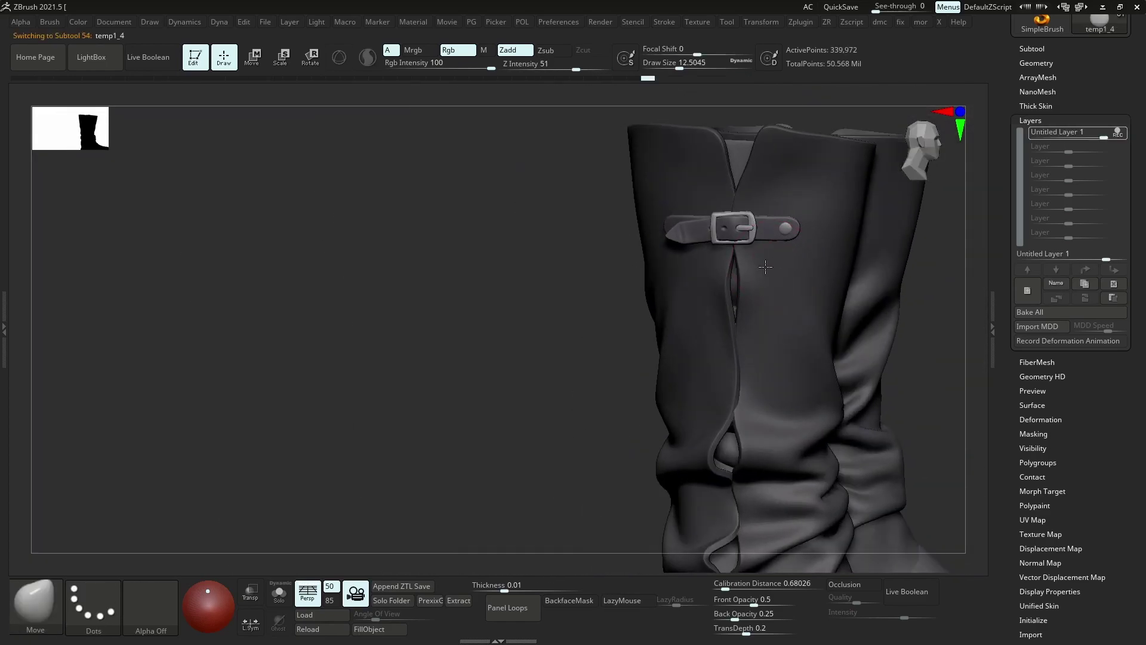
key("shift")
scroll(755, 220, "up", 3)
left_click(755, 220, "alt")
left_click(1032, 48)
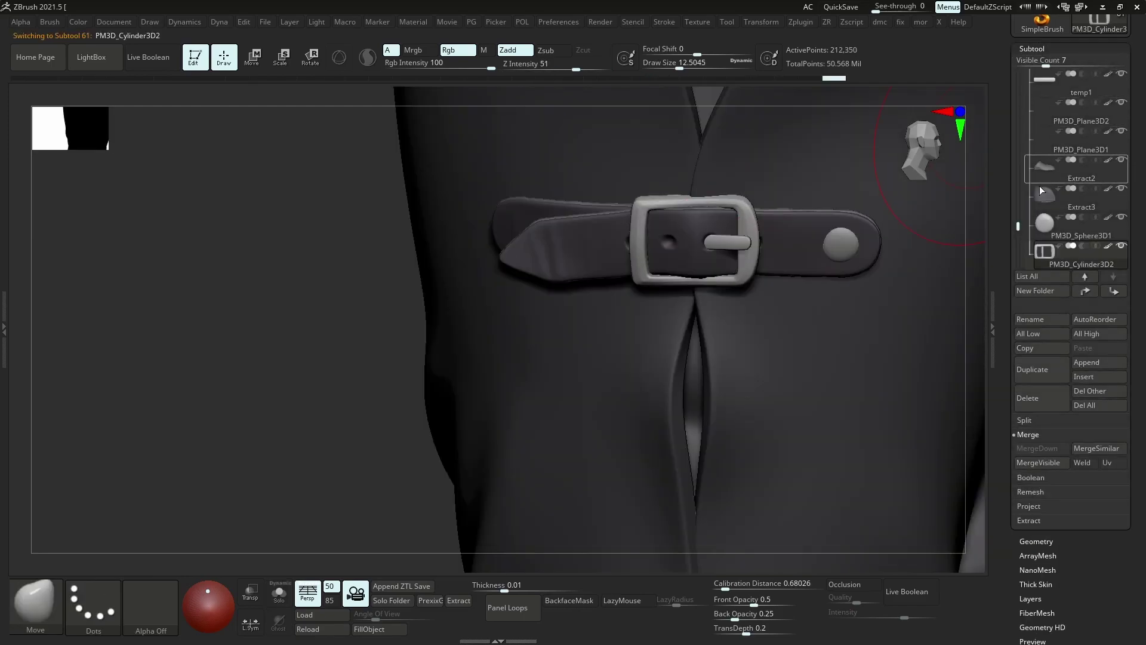
scroll(1039, 185, "down", 1)
left_click(1088, 292)
left_click_drag(1043, 222, 1043, 233)
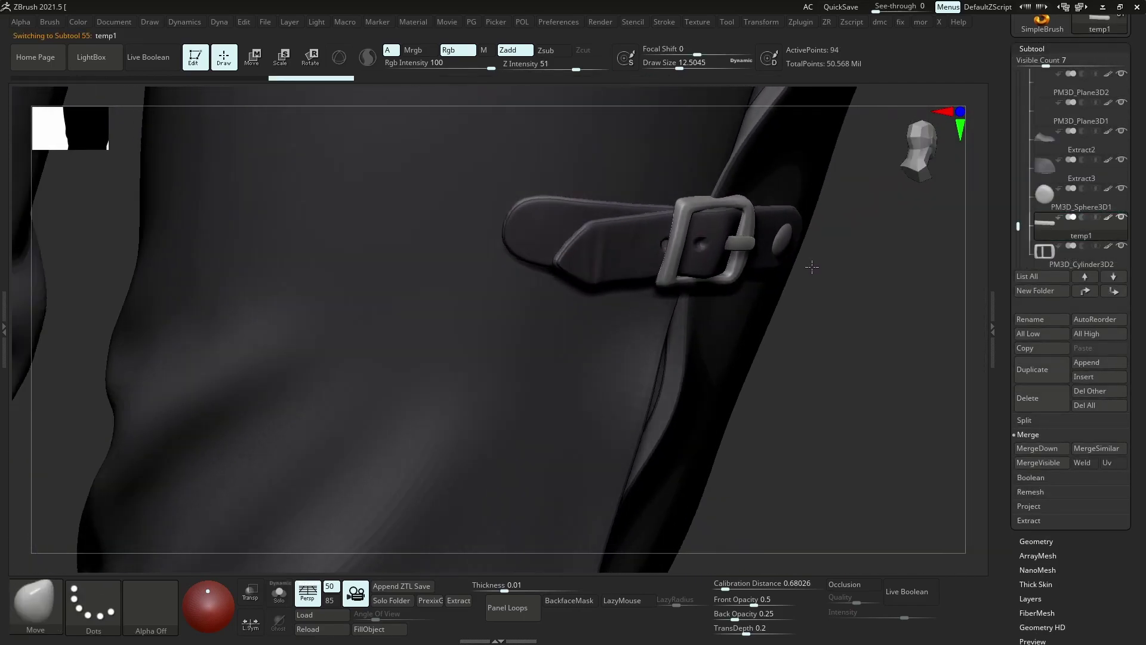
Split the temp1 strap into separate subtools with Split Parts, confirming the warning
left_click_drag(691, 308, 904, 283)
scroll(904, 283, "down", 3)
scroll(903, 283, "down", 2)
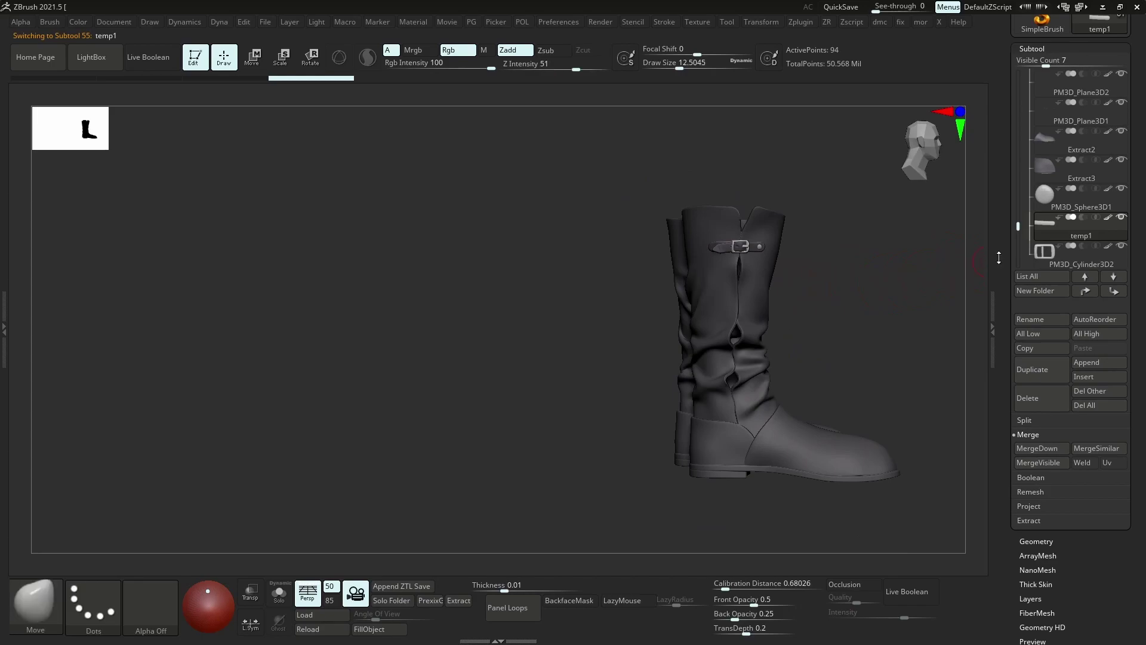
left_click(1035, 541)
scroll(738, 220, "up", 6)
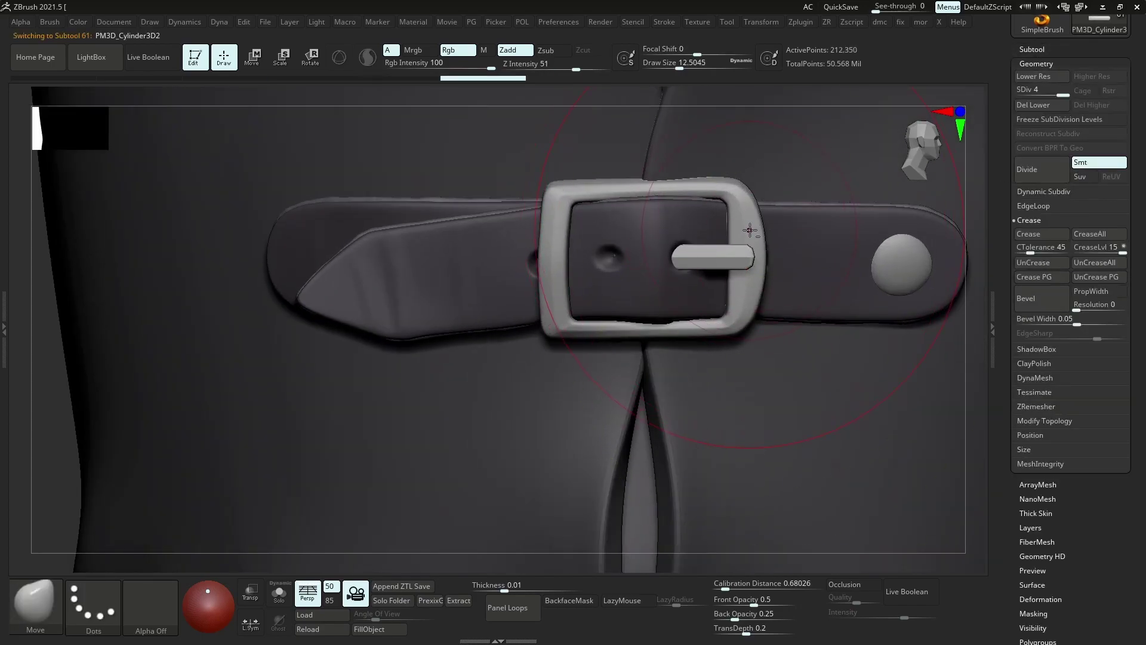
left_click(749, 230, "alt")
left_click(1032, 49)
left_click(1035, 450)
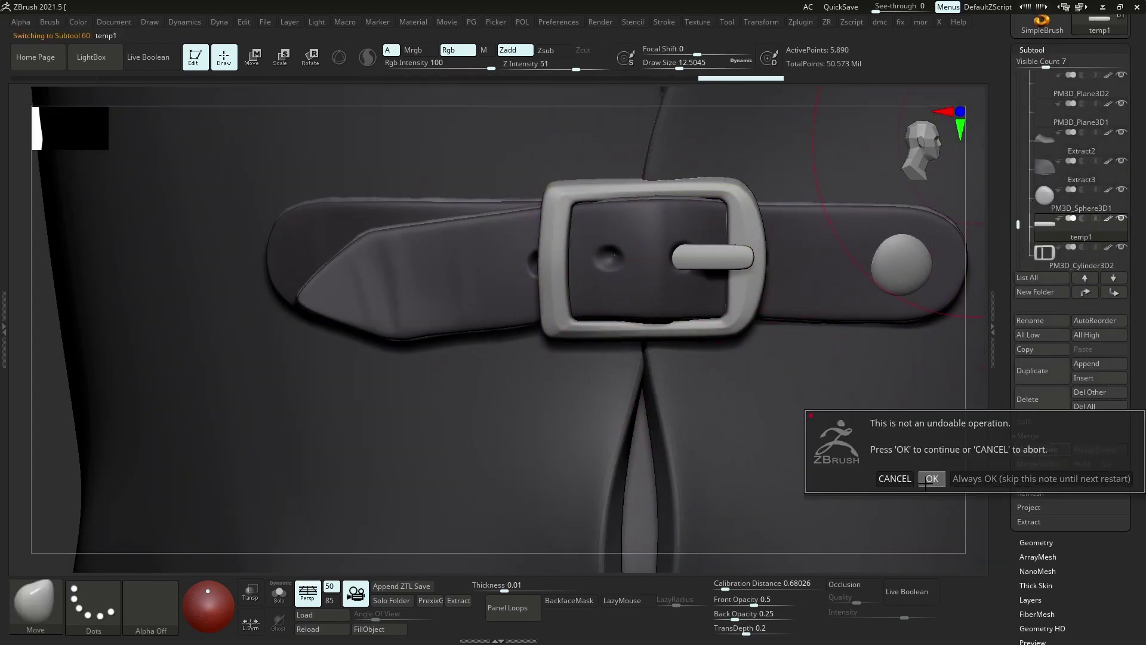
left_click(931, 478)
Duplicate the stud sphere as PM3D_Sphere3D2 and move the copy toward the strap's pointed end
left_click(902, 263, "alt")
left_click(1035, 542)
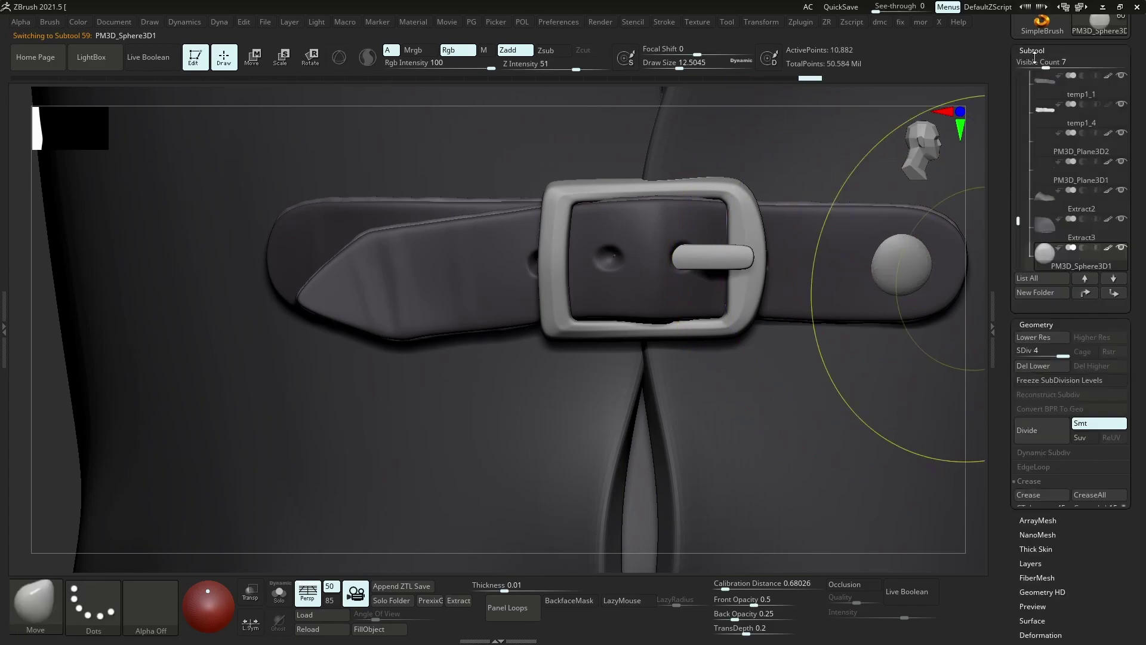
left_click(1036, 324)
left_click(1036, 373)
key("w")
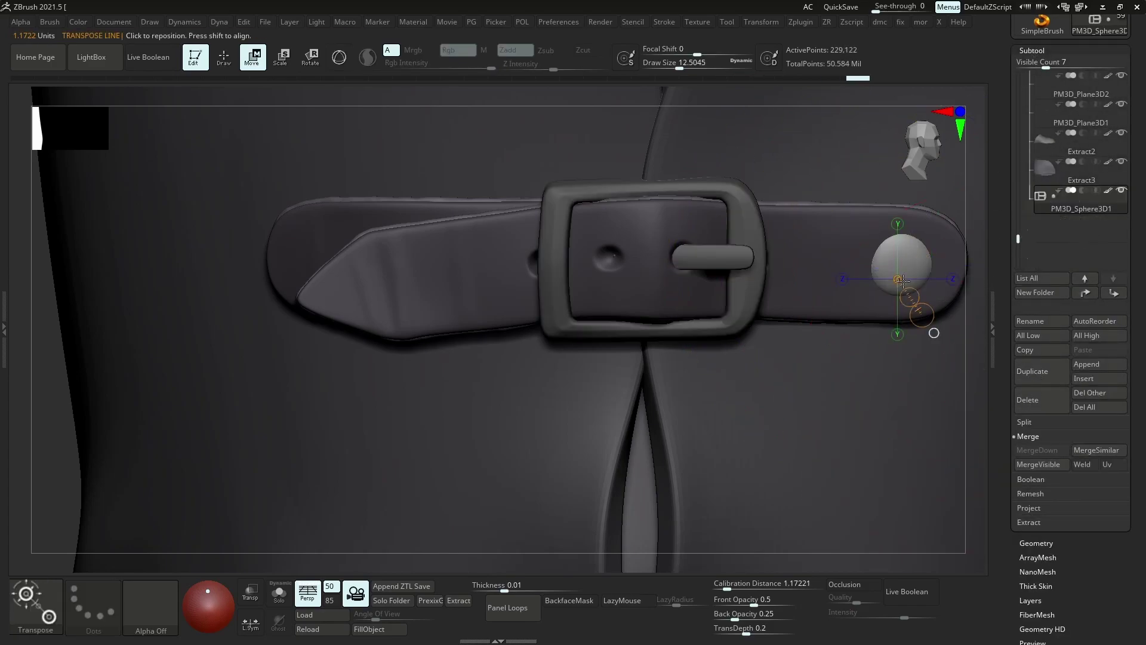
key("b")
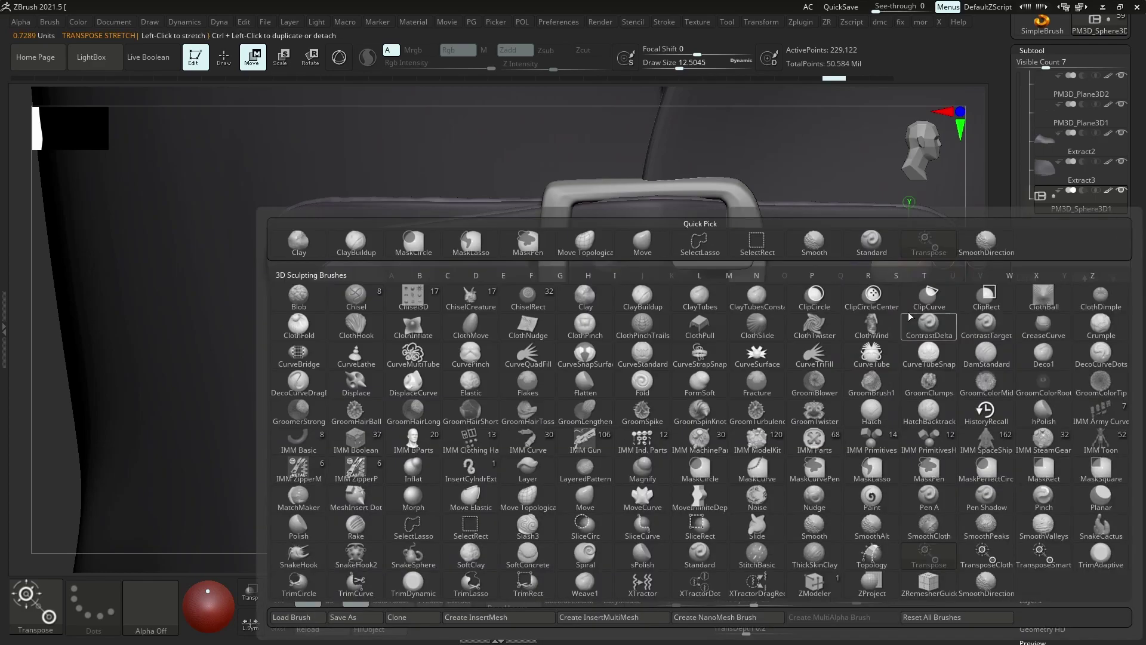
key("m")
key("v")
left_click(1033, 373)
key("shift+alt+s")
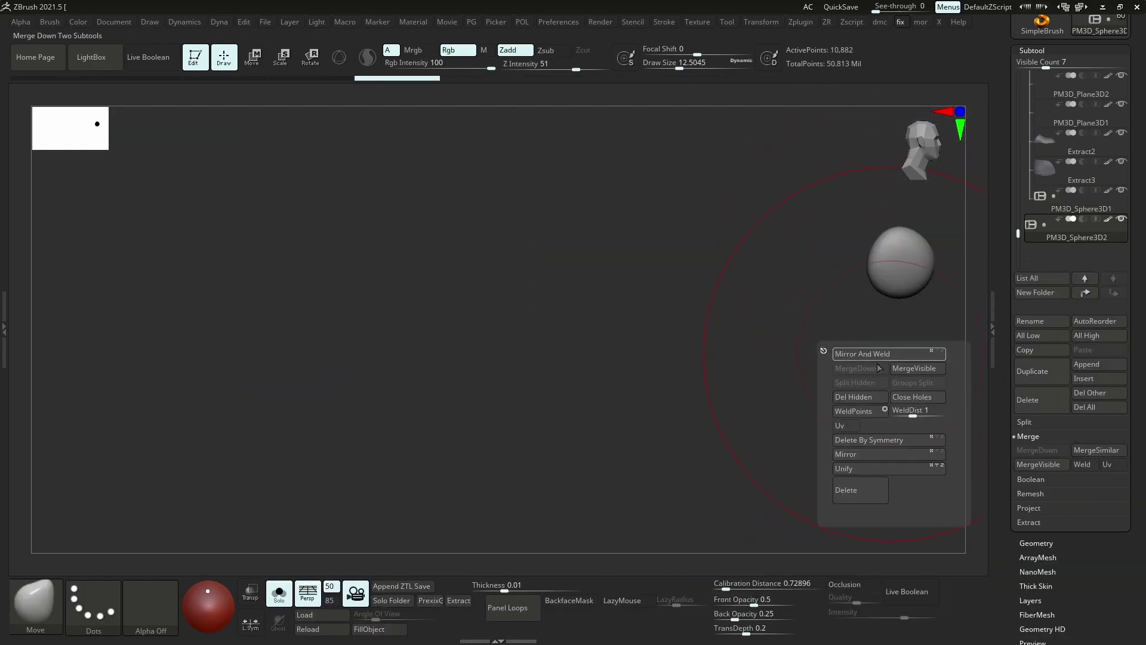
key("shift+f")
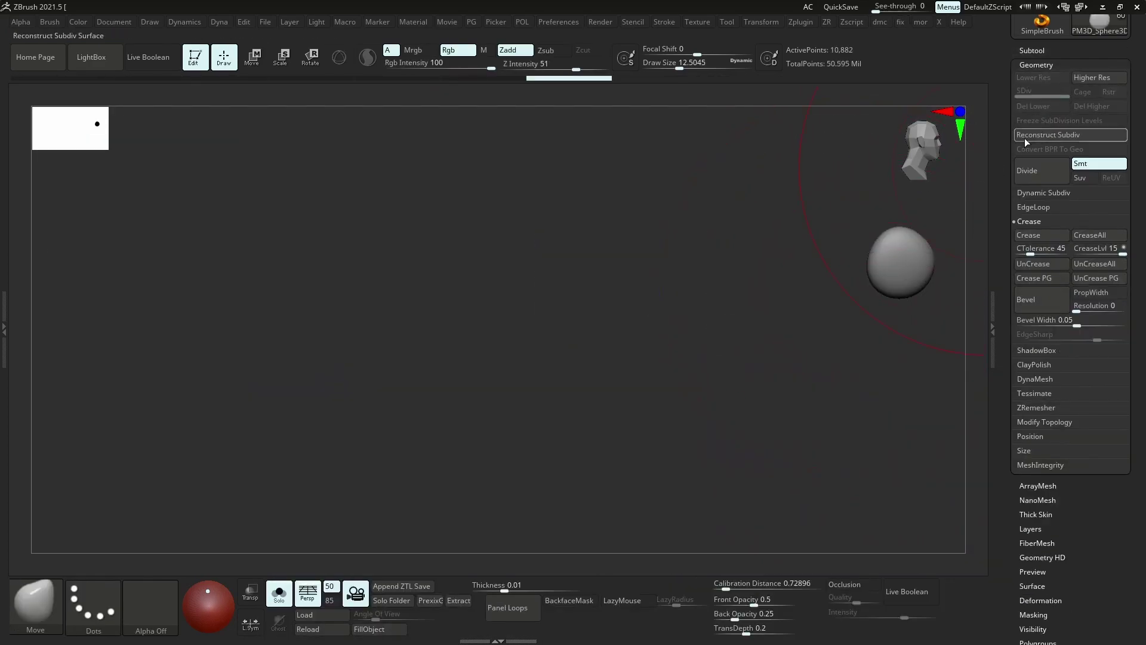
key("w")
key("shift+alt+s")
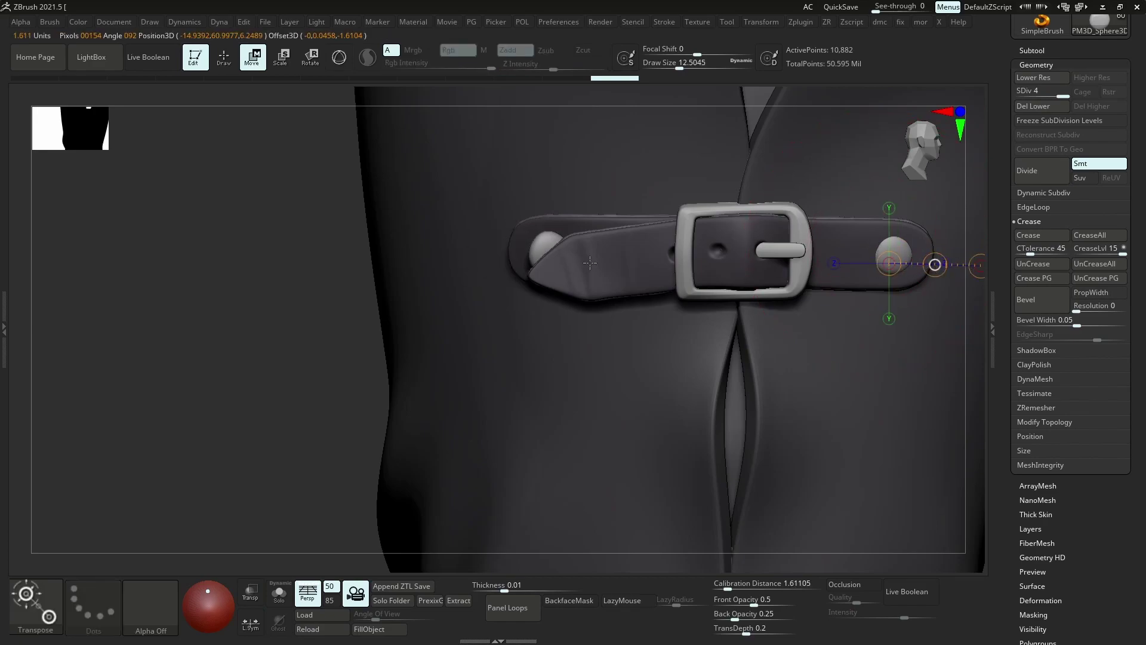
Rotate and slide the copied stud onto the strap's pointed tip
right_click_drag(589, 262, 623, 249)
key("r")
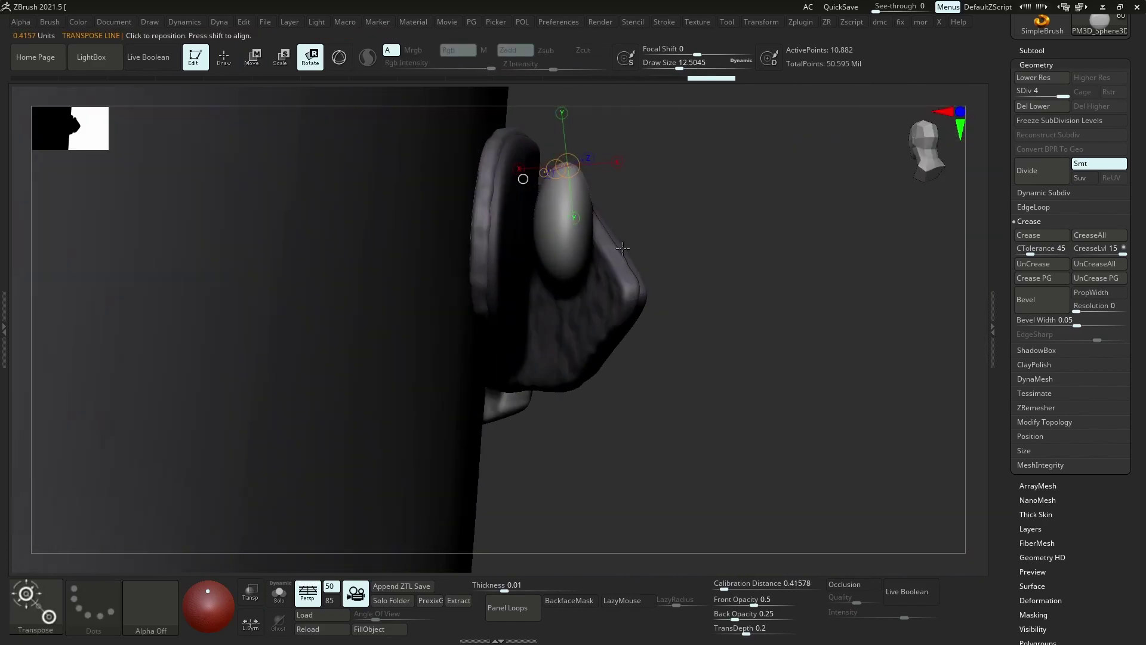
key("w")
left_click_drag(685, 224, 524, 222)
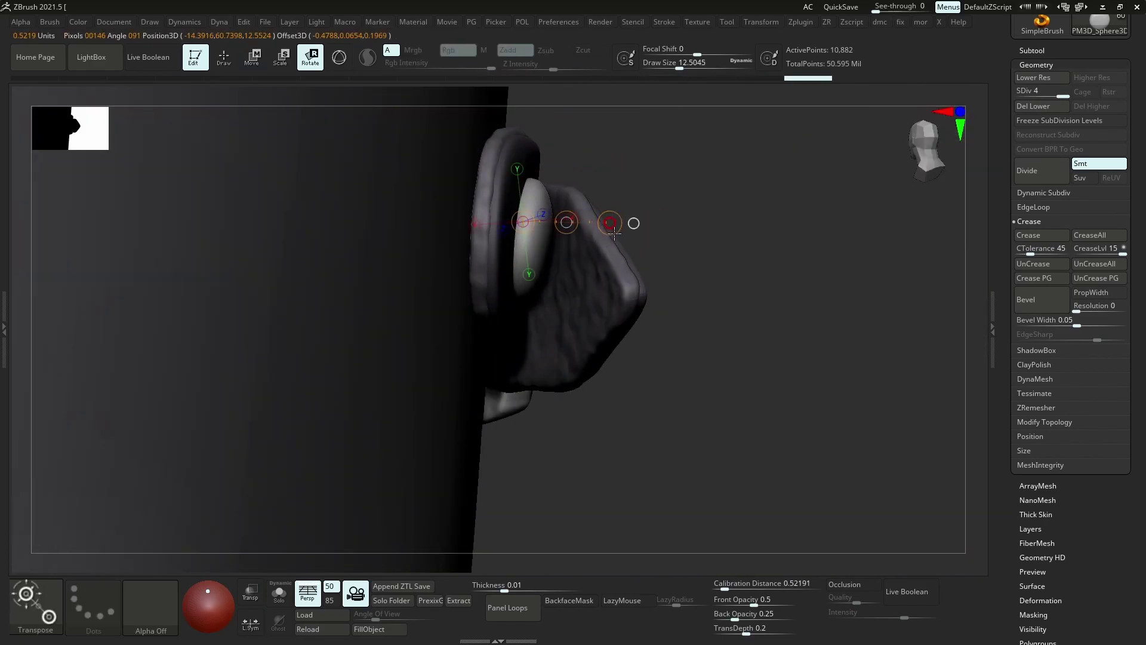
mouse_move(628, 226)
right_mouse_down()
mouse_move(539, 285)
mouse_move(468, 260)
mouse_move(537, 294)
mouse_move(500, 322)
right_mouse_up()
key("q")
Drop the stud to its lowest subdivision level and select the temp1_4 strap piece
key("shift+d")
key("shift+d")
key("shift+d")
key("s")
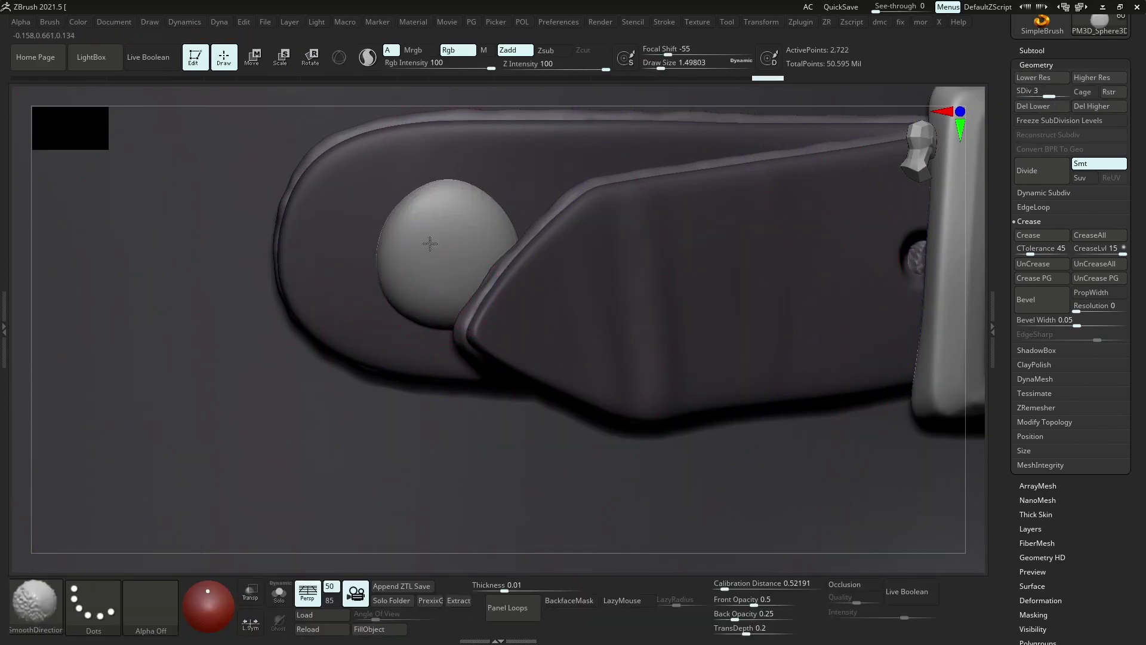
mouse_move(452, 270)
right_mouse_down()
mouse_move(449, 334)
mouse_move(435, 327)
mouse_move(445, 320)
mouse_move(529, 379)
mouse_move(519, 332)
mouse_move(537, 334)
right_mouse_up()
left_click(1031, 50)
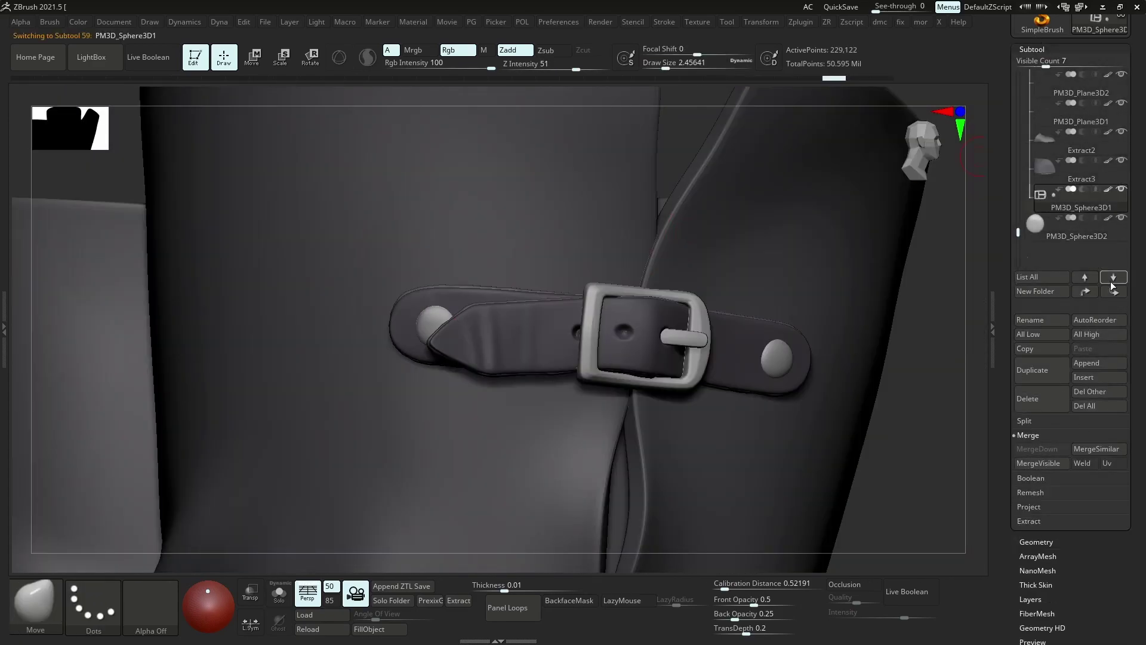
left_click(1033, 203)
Check temp1_4's Layers and temp1_1's Geometry, then select boots1 and view the strap's rounded end
key("Return")
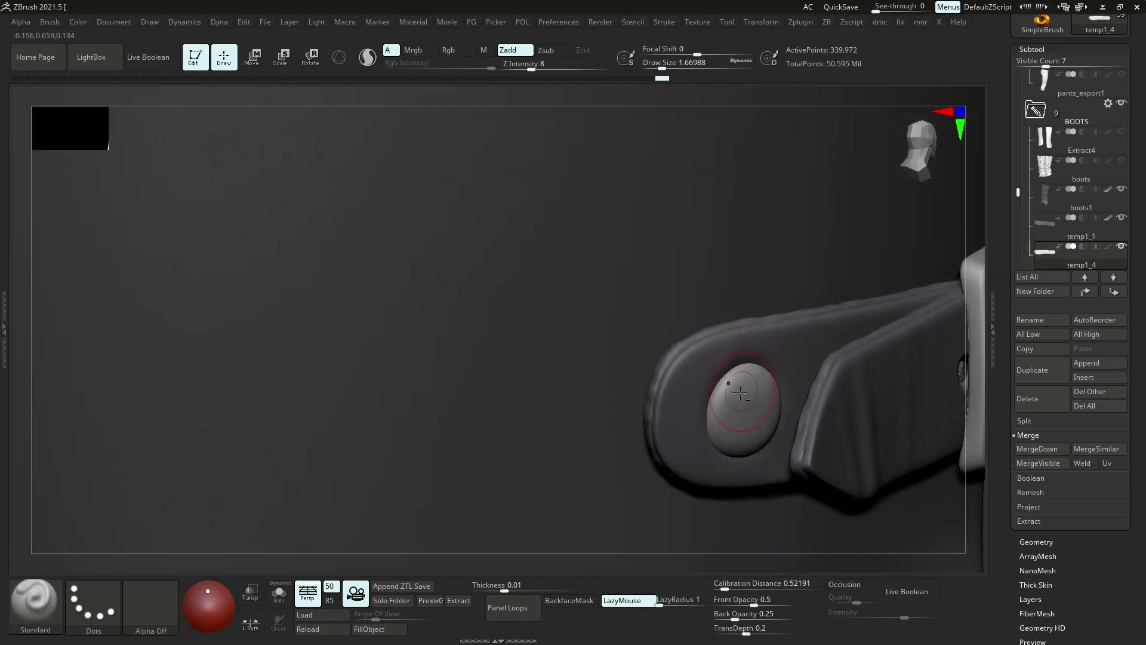
left_click_drag(747, 433, 846, 356)
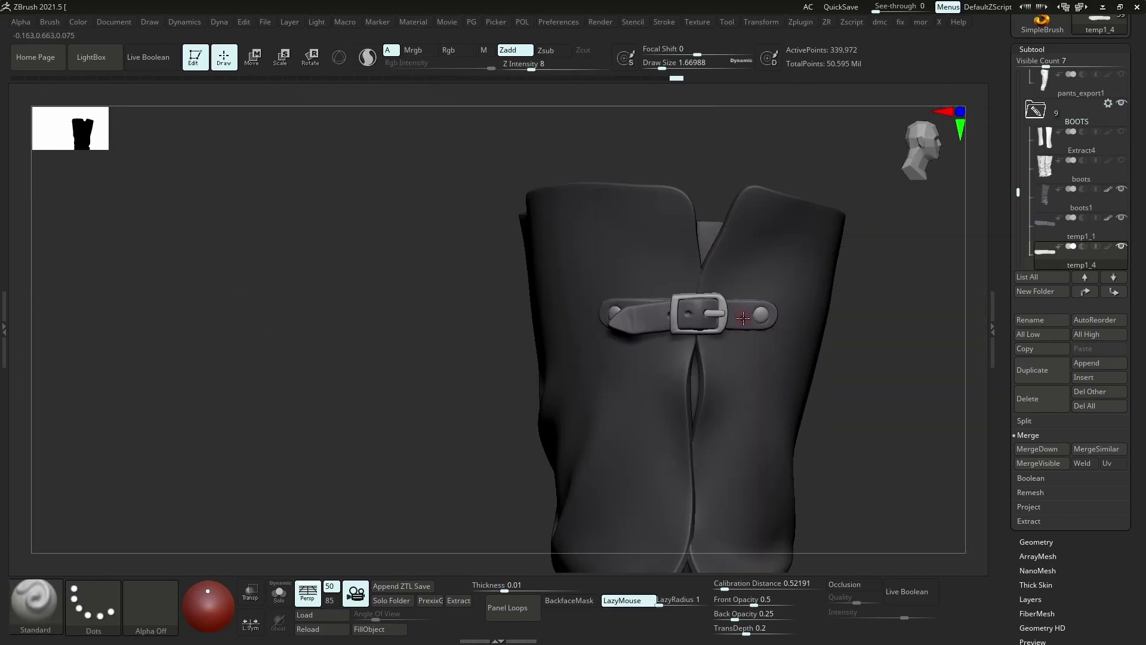
left_click(1038, 599)
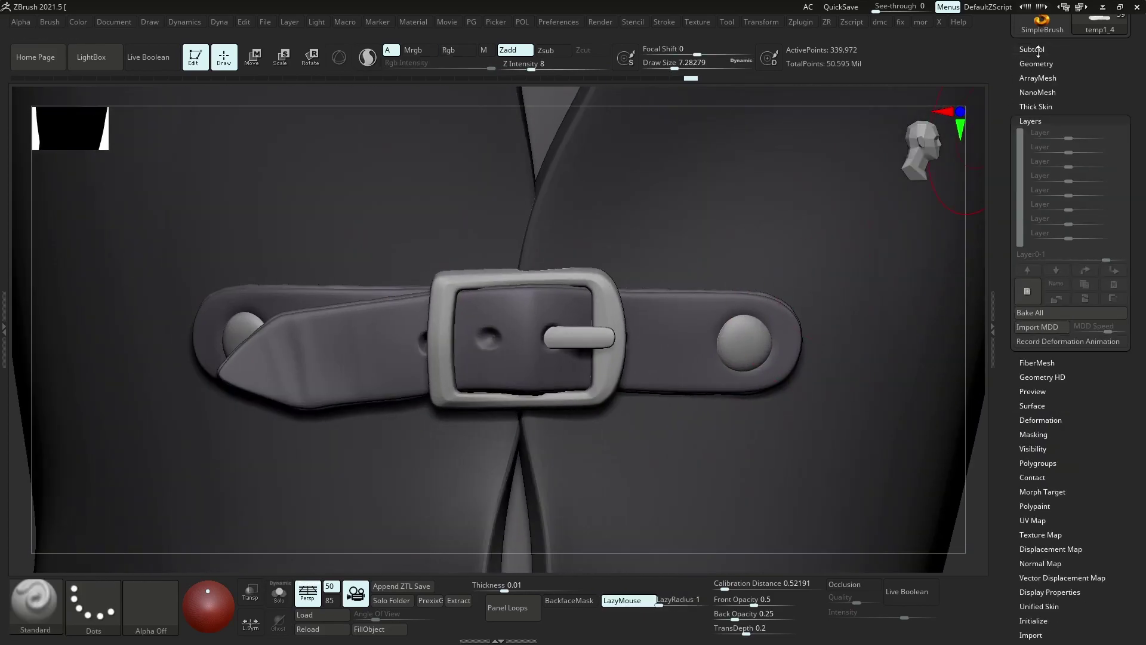
left_click(1031, 49)
left_click(1037, 233)
left_click(1036, 542)
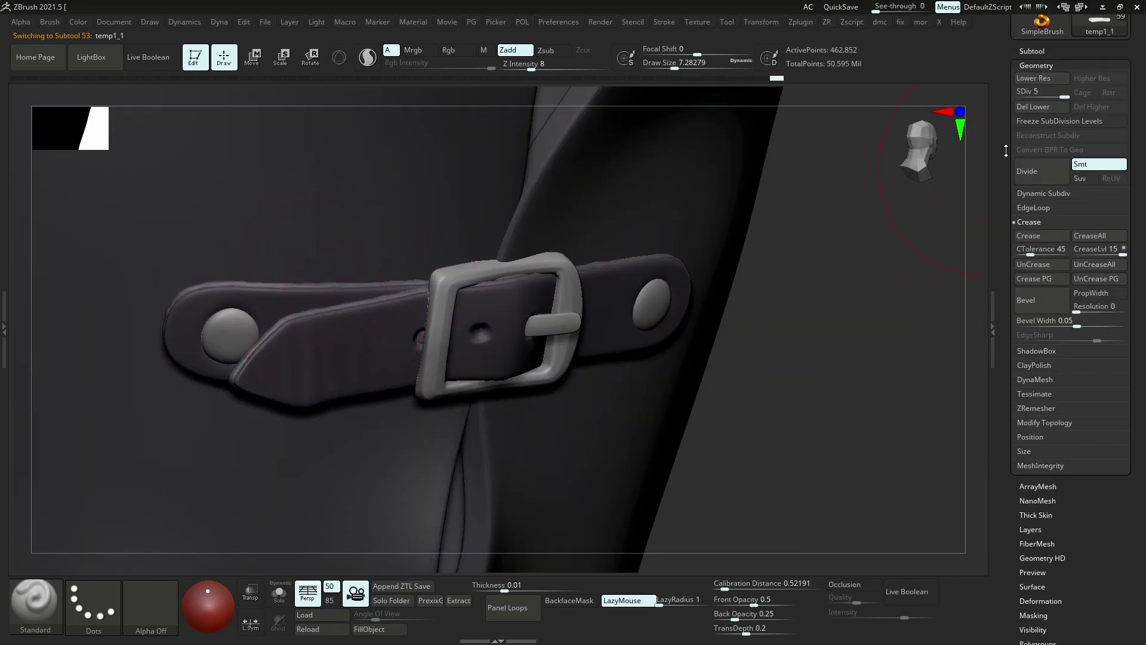
left_click(1031, 51)
left_click(1043, 239)
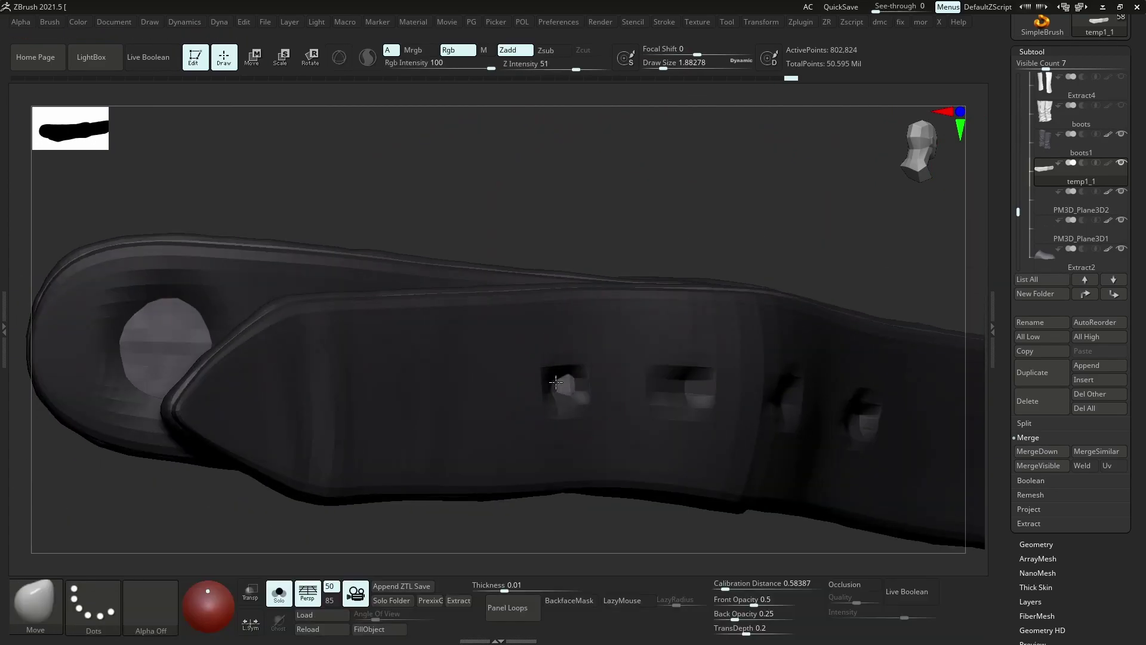
mouse_move(503, 376)
right_mouse_down()
mouse_move(710, 409)
mouse_move(519, 362)
right_mouse_up()
left_click_drag(519, 363, 502, 323)
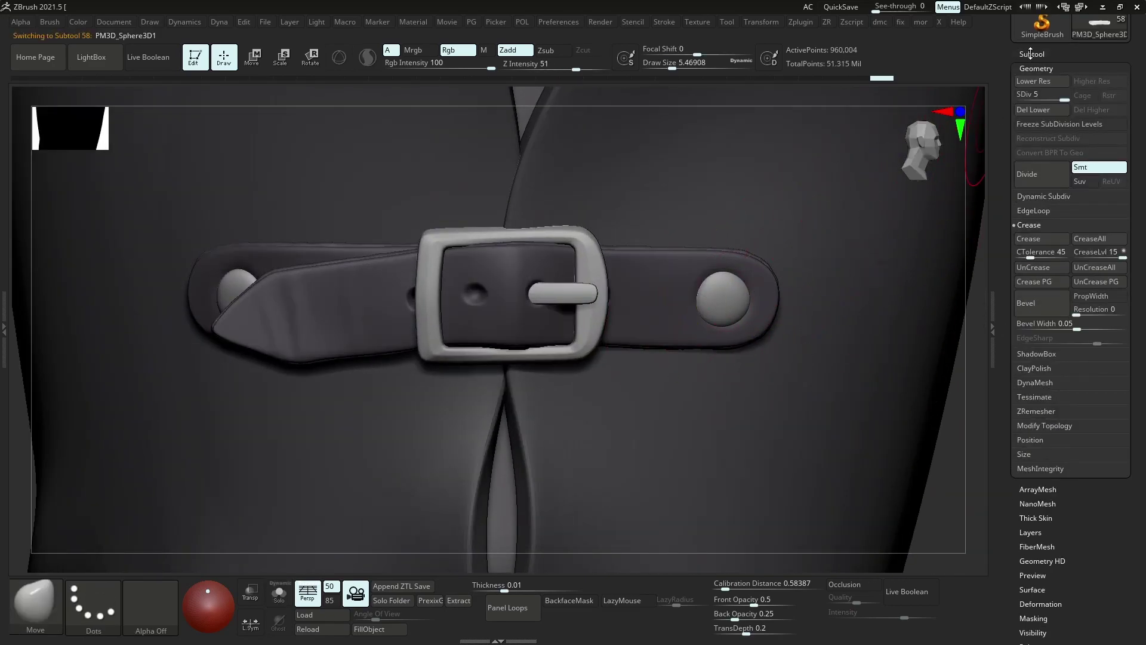
Move PM3D_Sphere3D1 up the list and MergeDown the studs, strap and buckle
left_click(1031, 54)
key("ctrl+Up")
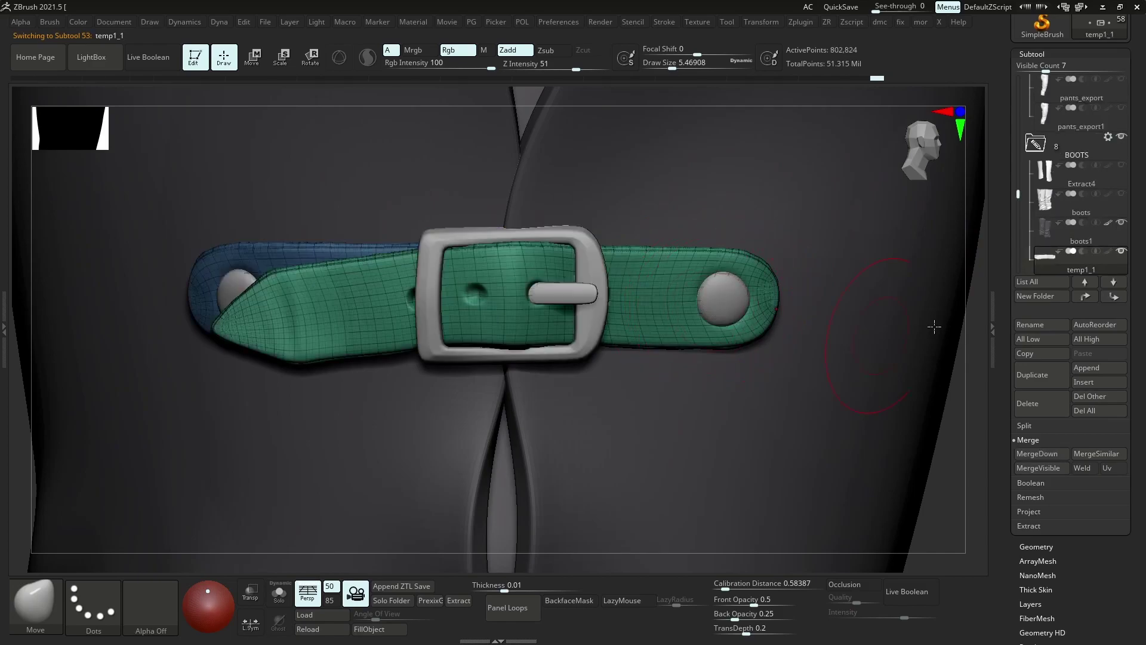
left_click(1039, 456)
left_click(932, 481)
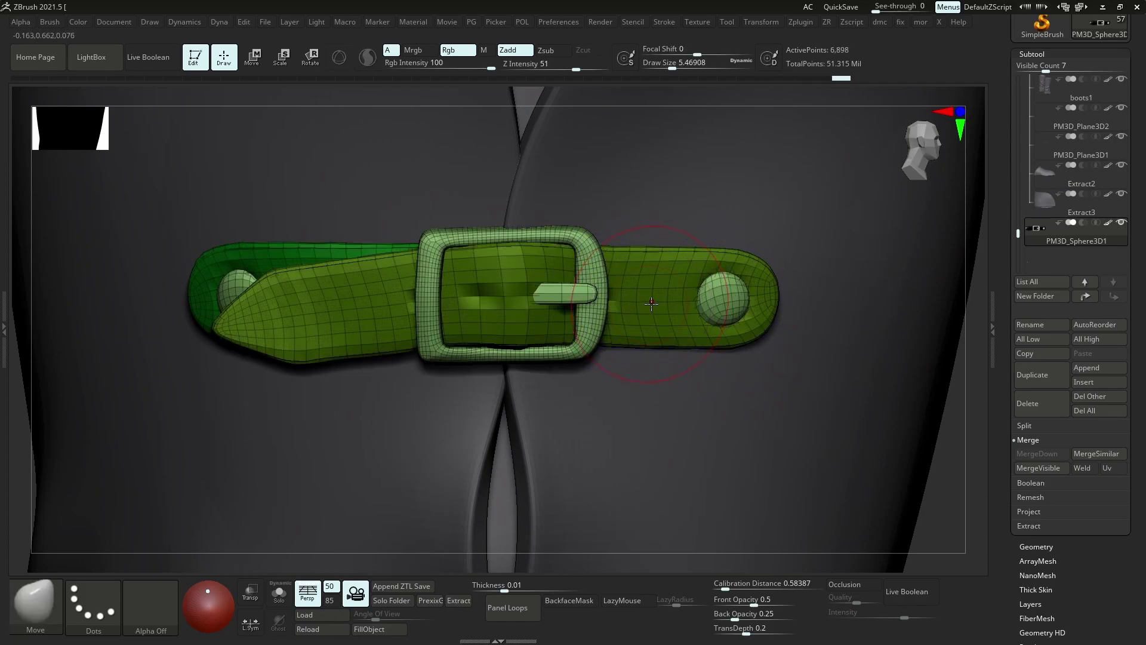
Subdivide the merged strap, turn off Polyframe, and clear its mask
key("d")
key("d")
key("shift+f")
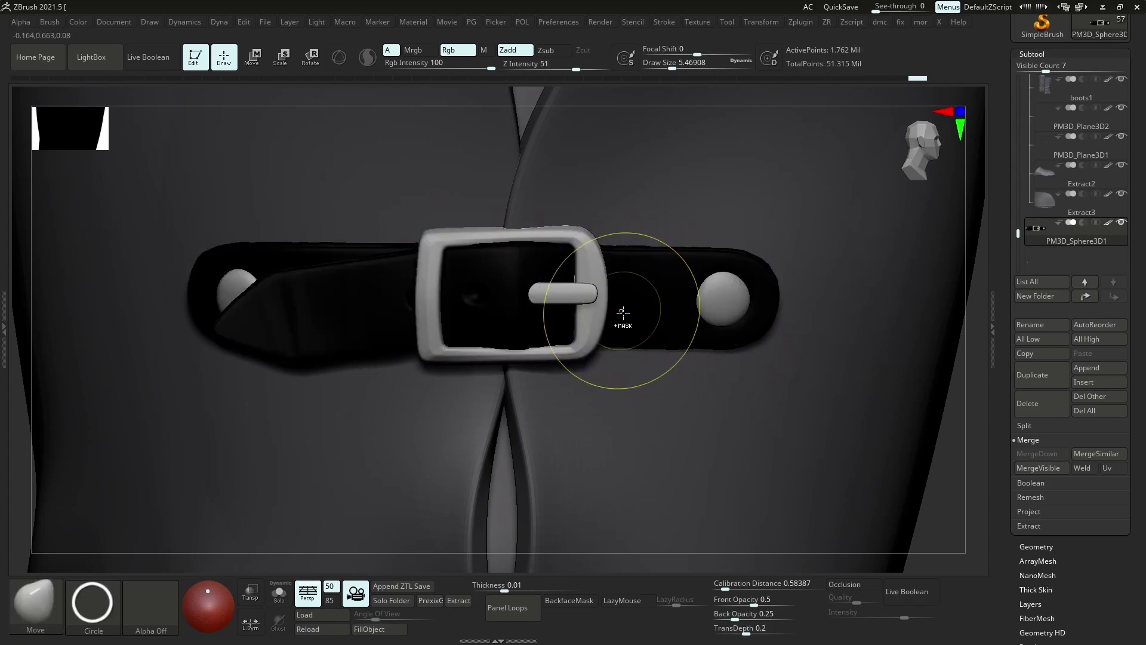
right_click_drag(597, 296, 803, 239, "ctrl")
key("space")
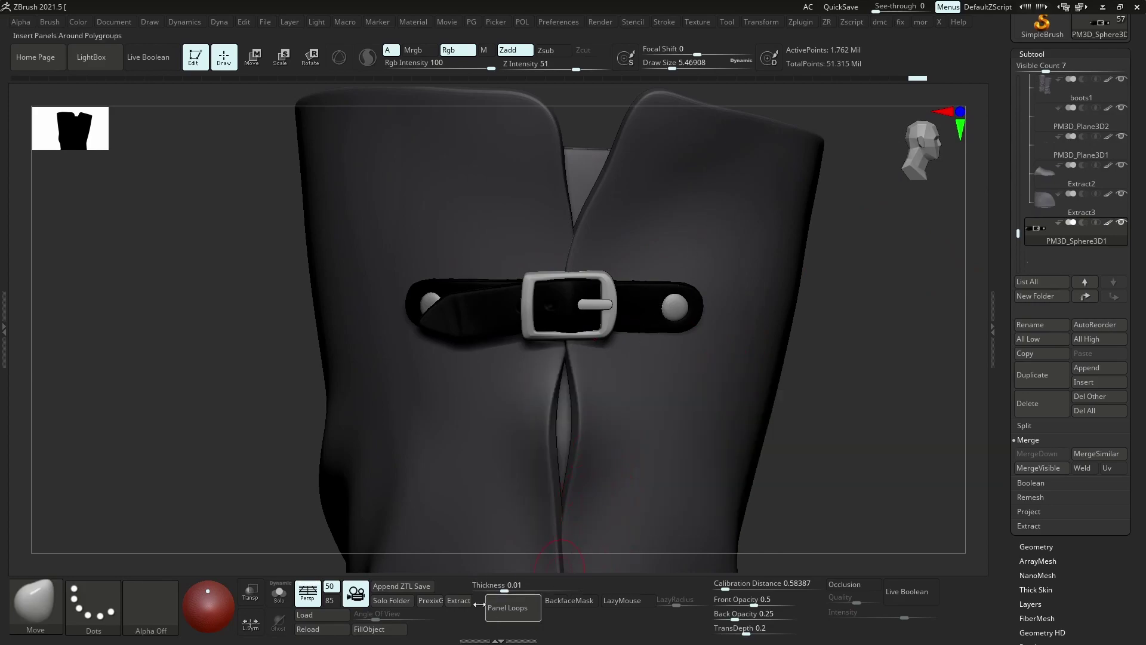
right_click_drag(776, 358, 917, 251, "ctrl")
Set the paint colour to a light grey
key("shift")
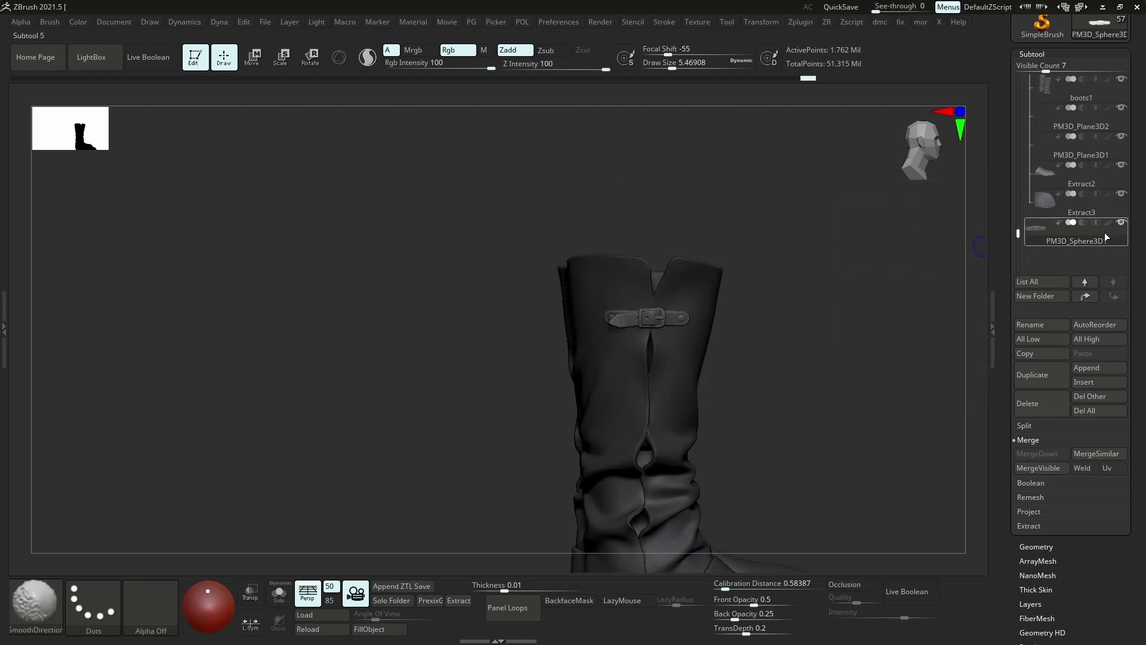
key("space")
left_click_drag(622, 399, 613, 396)
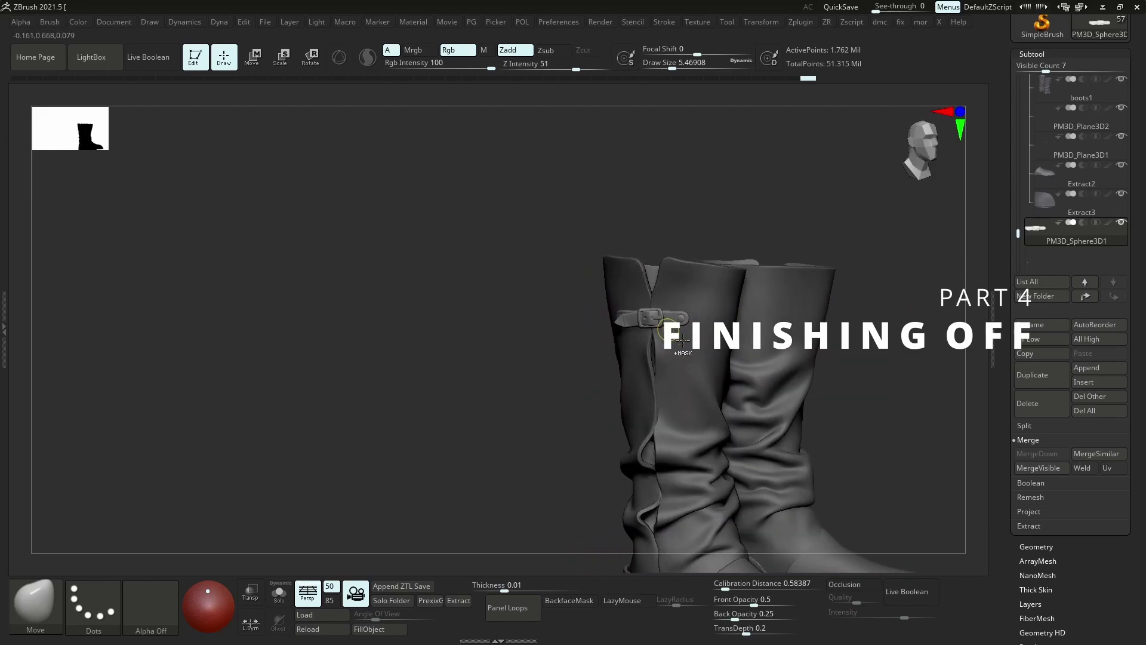
right_click_drag(682, 339, 669, 294, "ctrl")
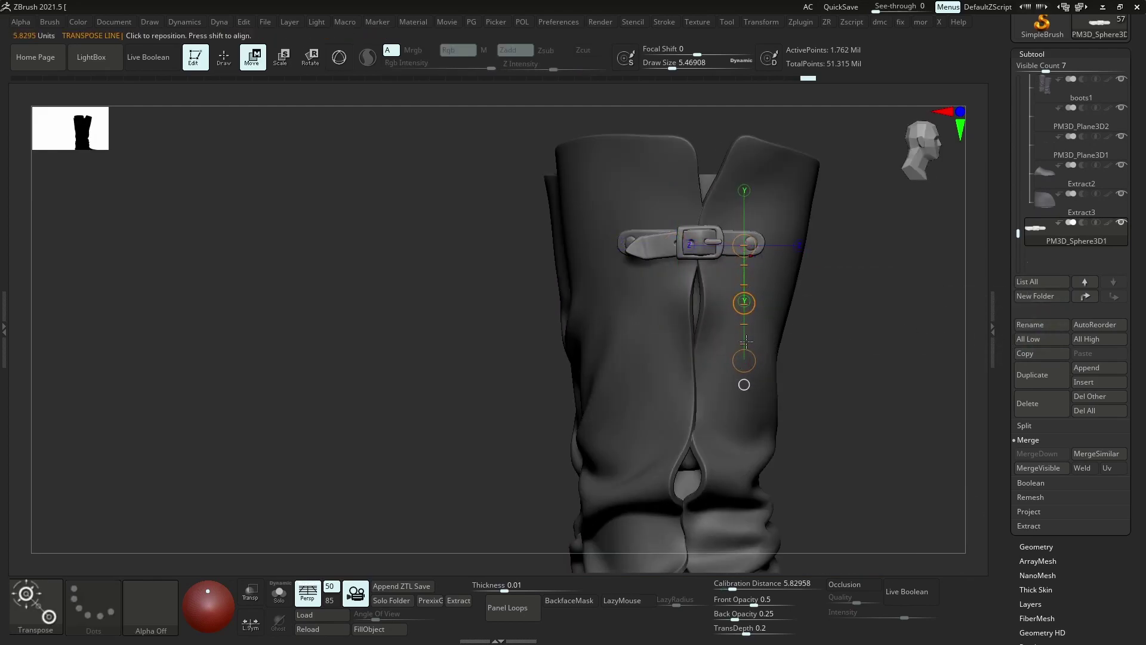
Duplicate the buckle strap as PM3D_Sphere3D2, slide it down the boot side, and adjust Draw Size
left_click(1029, 382)
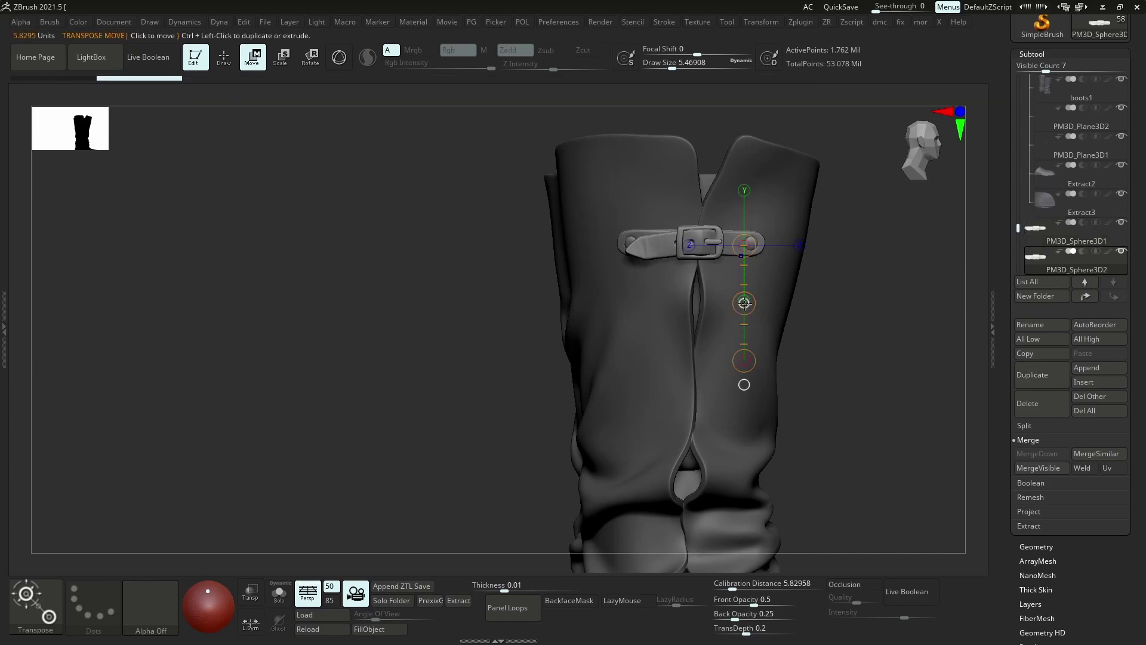
left_click_drag(743, 303, 743, 437)
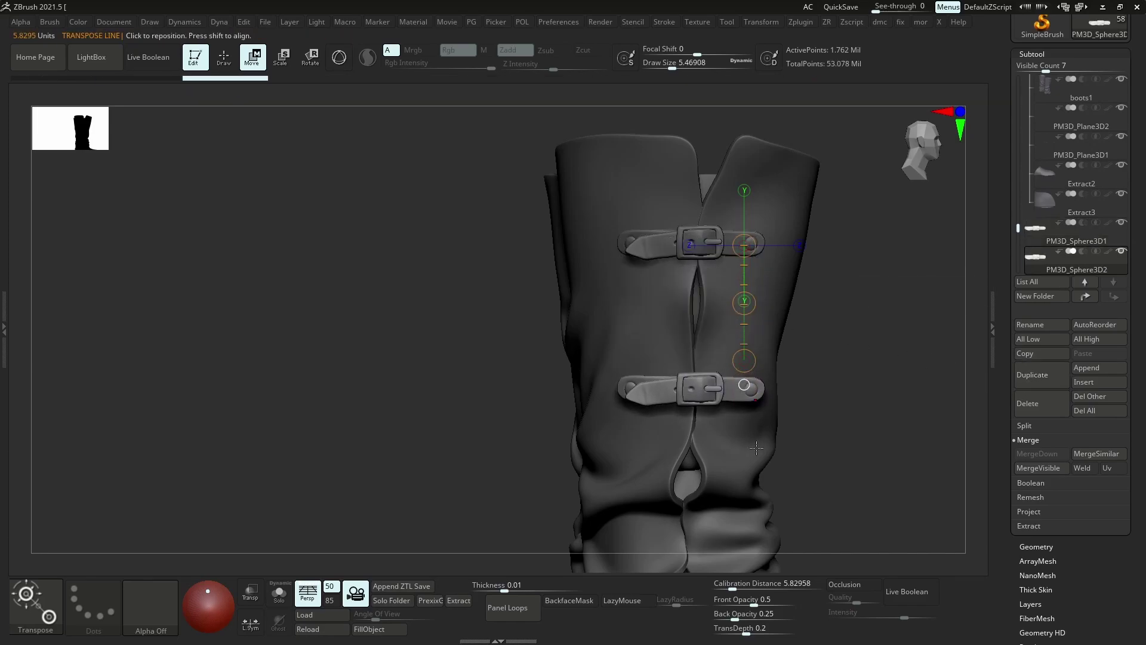
right_click_drag(756, 447, 751, 423)
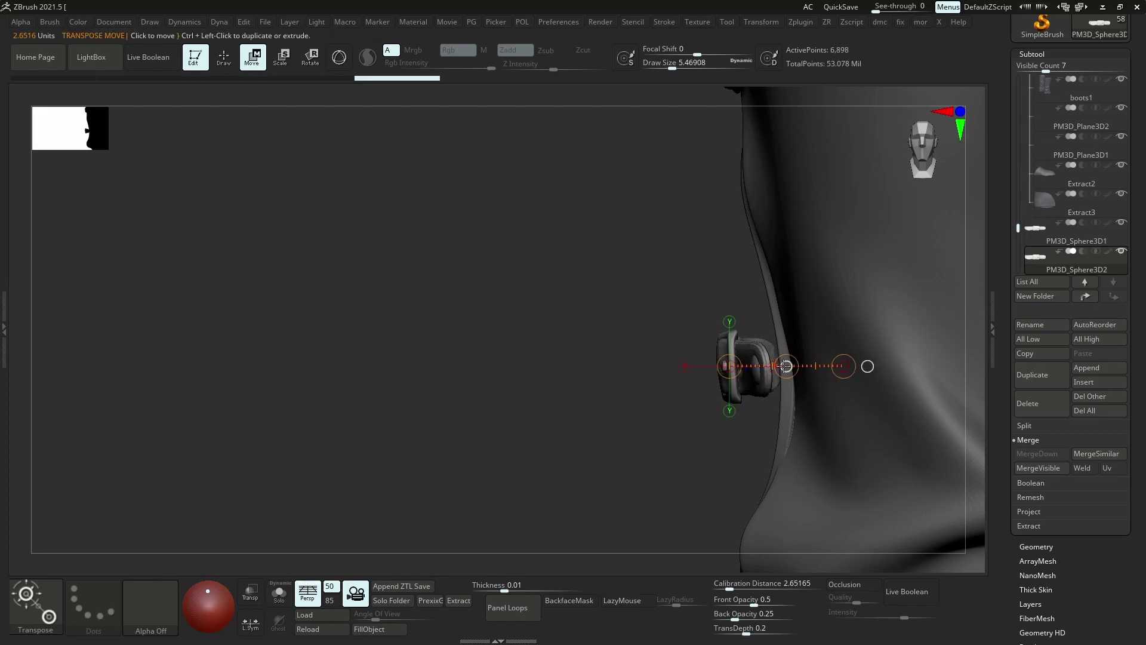
mouse_move(816, 421)
right_mouse_down()
mouse_move(931, 400)
mouse_move(826, 317)
mouse_move(590, 321)
mouse_move(576, 218)
mouse_move(775, 315)
mouse_move(768, 414)
mouse_move(776, 360)
right_mouse_up()
key("q")
key("s")
key("s")
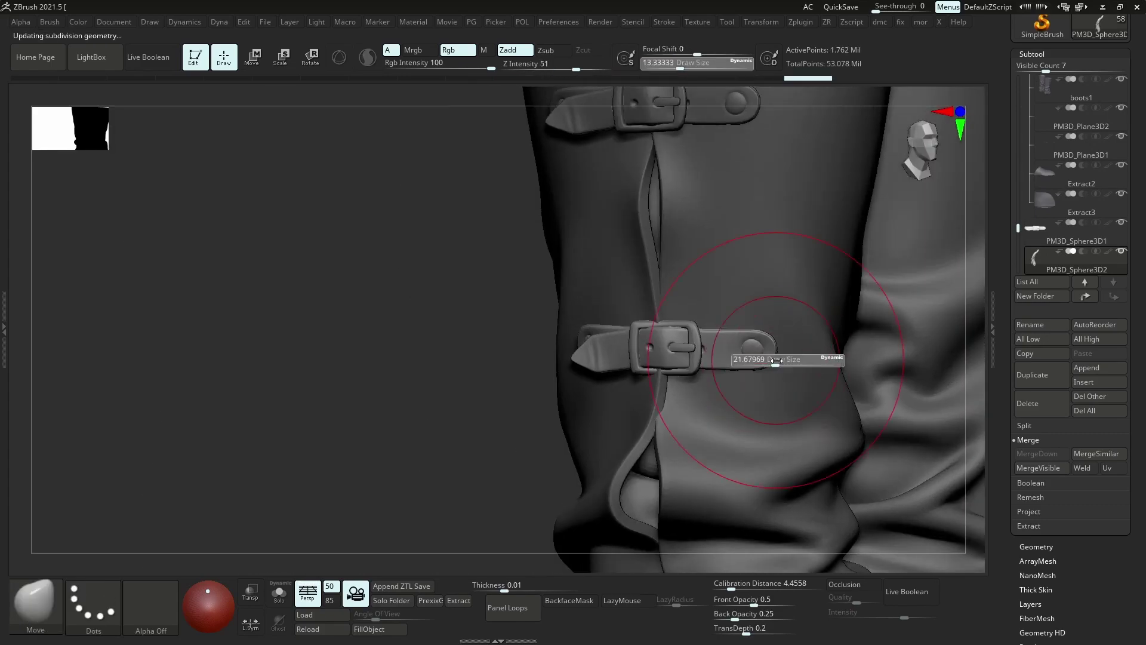
left_click_drag(775, 361, 793, 360)
mouse_move(794, 360)
right_mouse_down()
mouse_move(742, 256)
mouse_move(746, 299)
mouse_move(729, 319)
mouse_move(744, 349)
mouse_move(709, 200)
mouse_move(767, 281)
right_mouse_up()
Duplicate the lower buckle strap and position the copy with Transpose Move
mouse_move(1032, 270)
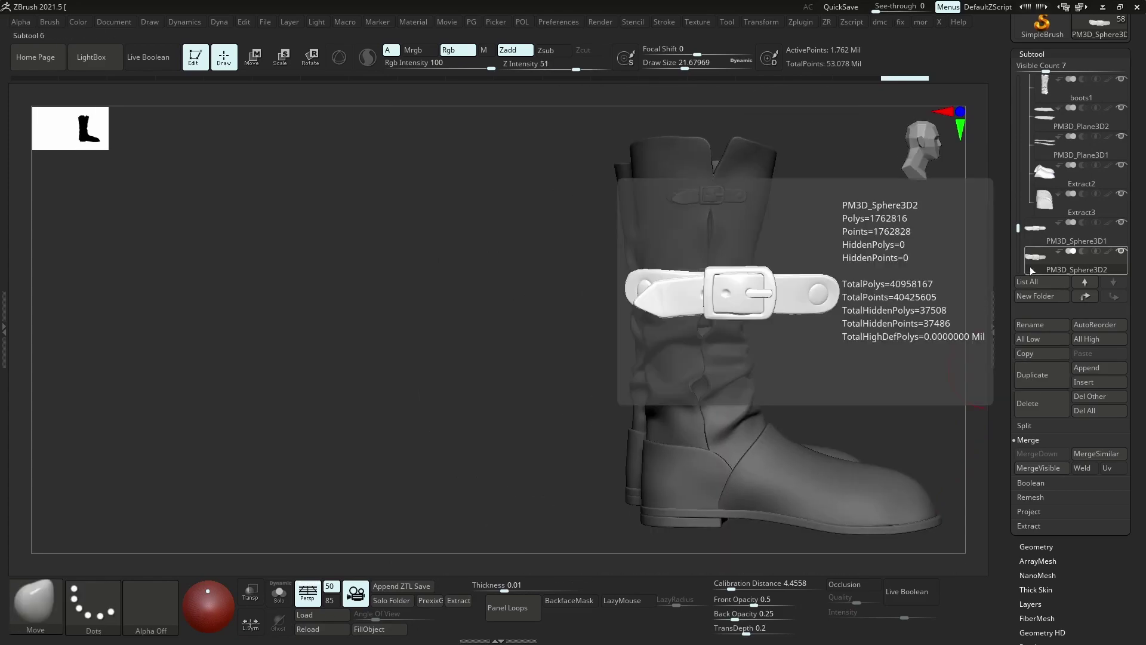
left_click(1041, 374)
key("w")
right_click_drag(710, 428, 655, 361, "ctrl")
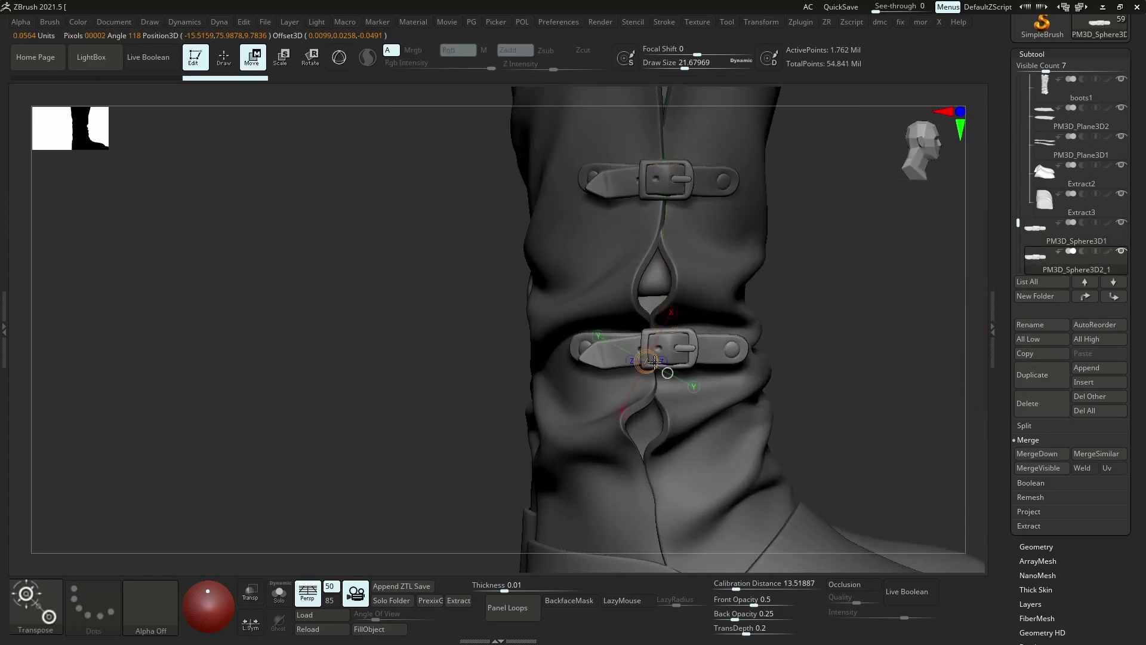
right_click_drag(746, 361, 857, 358)
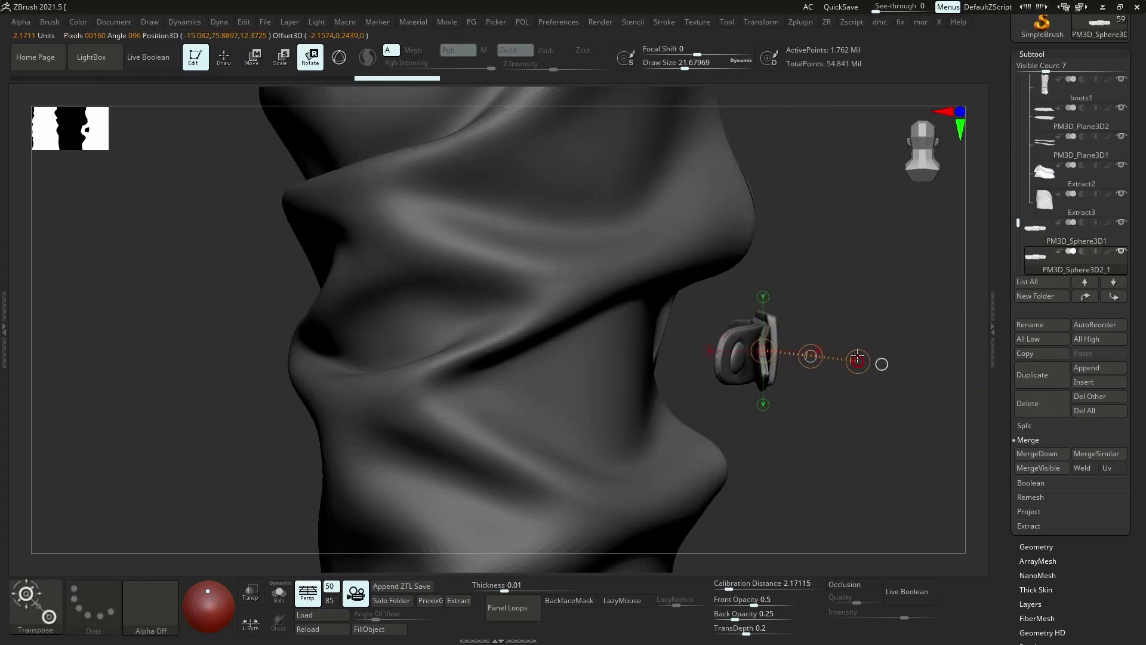
mouse_move(701, 360)
right_mouse_down()
mouse_move(781, 358)
mouse_move(768, 360)
mouse_move(801, 283)
mouse_move(760, 426)
right_mouse_up()
key("q")
Duplicate the first buckle strap again, move it lower, and rotate it around the ankle
left_click(801, 283, "alt")
key("ctrl+shift+d")
key("w")
right_click_drag(781, 388, 765, 359)
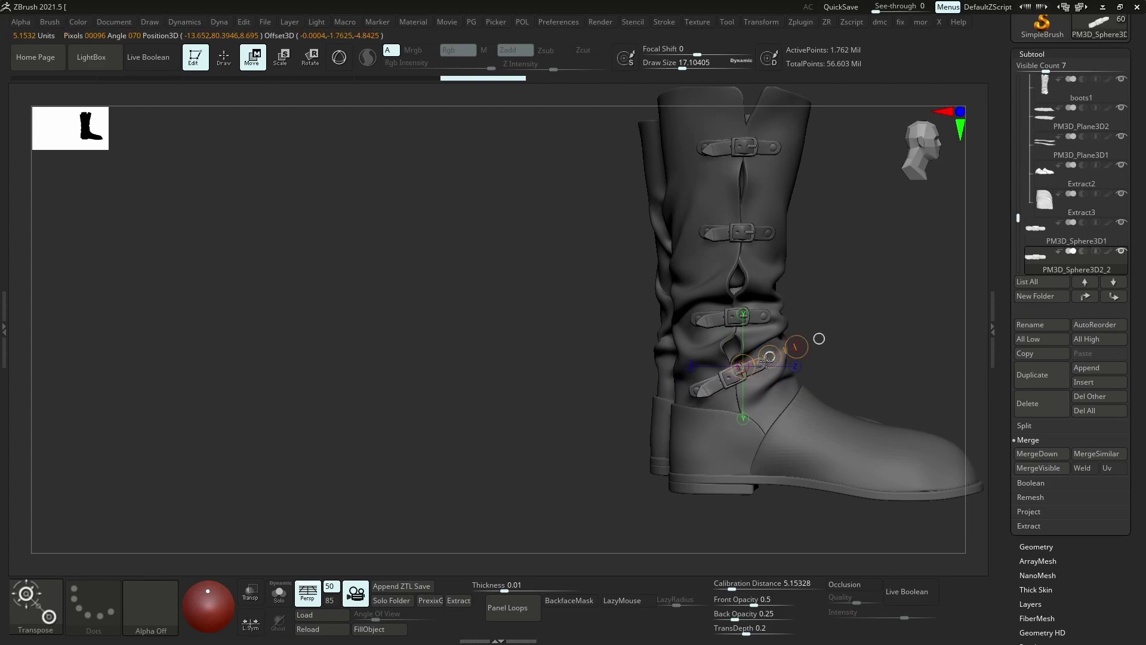
left_click_drag(737, 316, 831, 312)
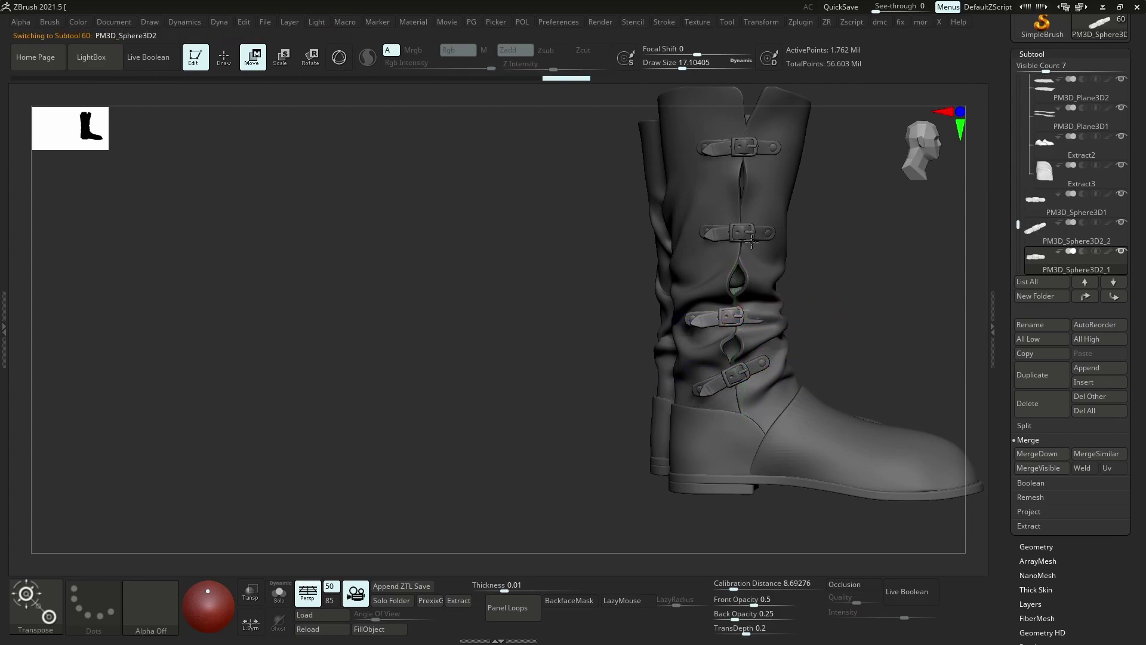
right_click_drag(751, 241, 706, 277, "ctrl")
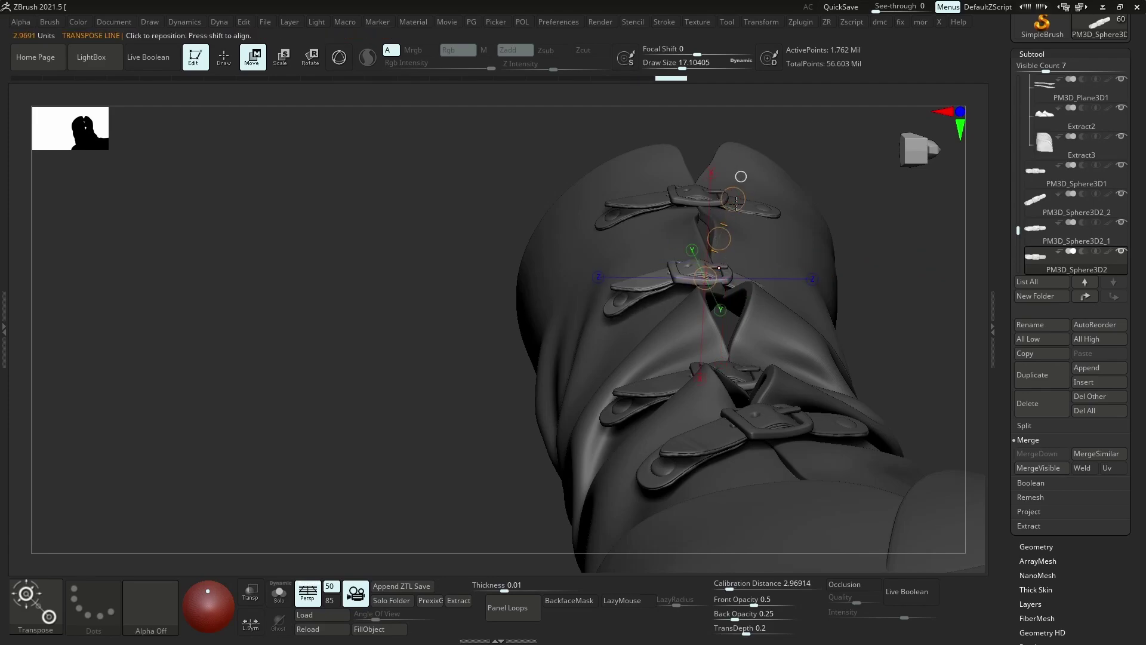
key("r")
right_click_drag(736, 203, 719, 257)
key("r")
left_click_drag(716, 319, 713, 324)
key("q")
right_click_drag(713, 324, 913, 225)
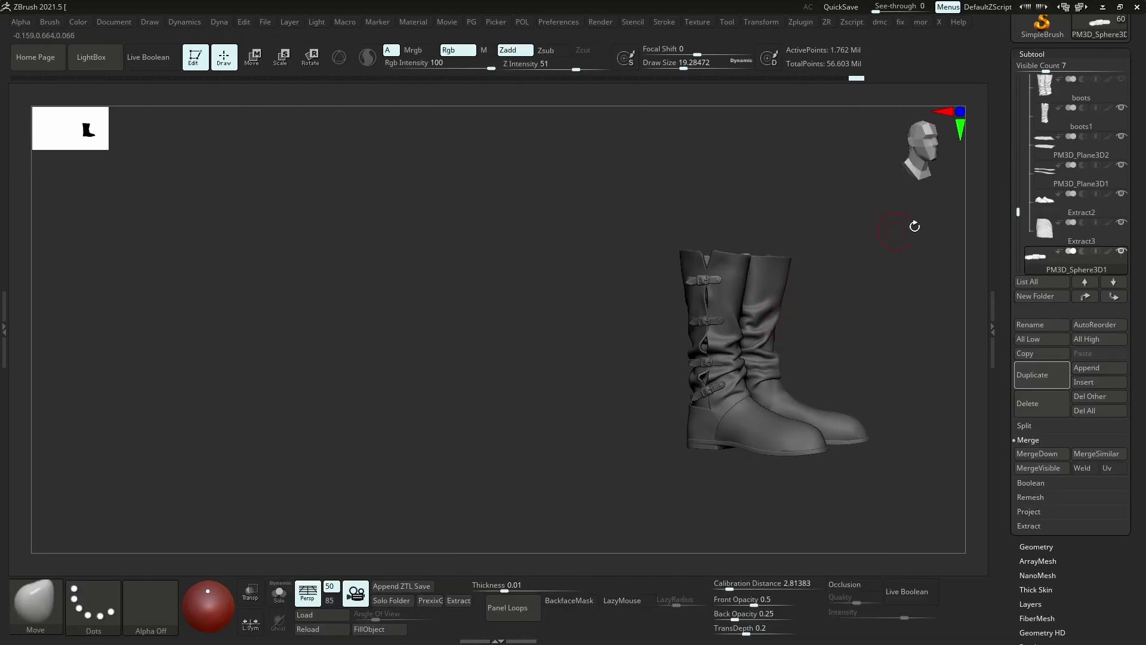
Toggle Solo and click through the pants, Extract4 and buckle pieces to check the subtools
left_click(1122, 256, "shift")
left_click(1121, 252, "shift")
left_click(770, 131, "alt")
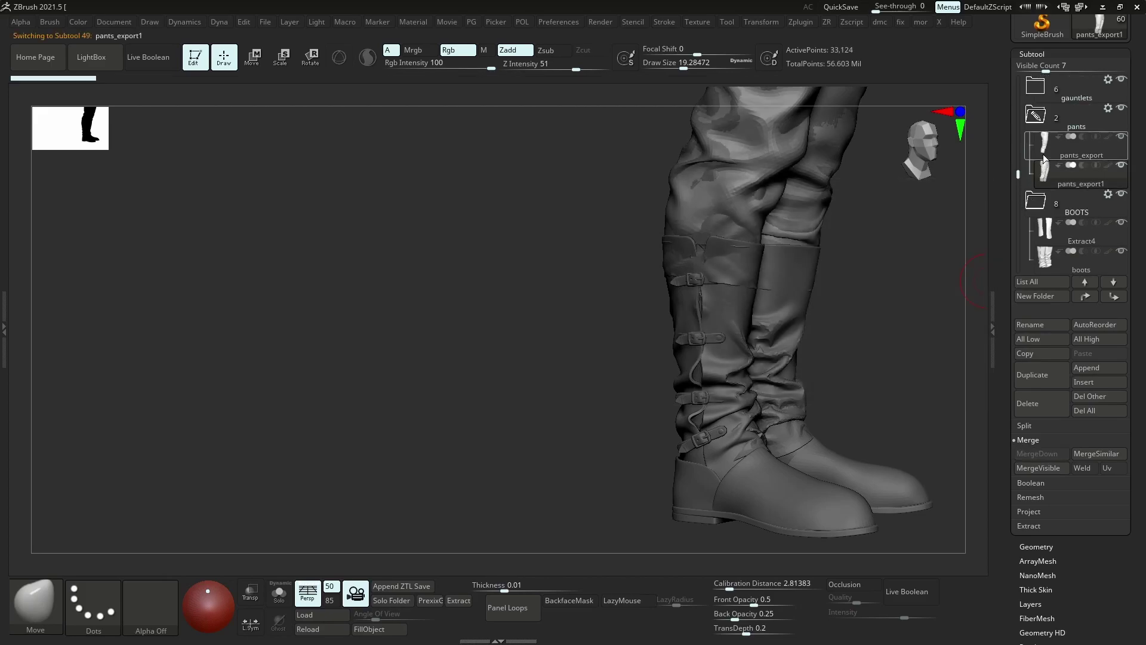
left_click(279, 593)
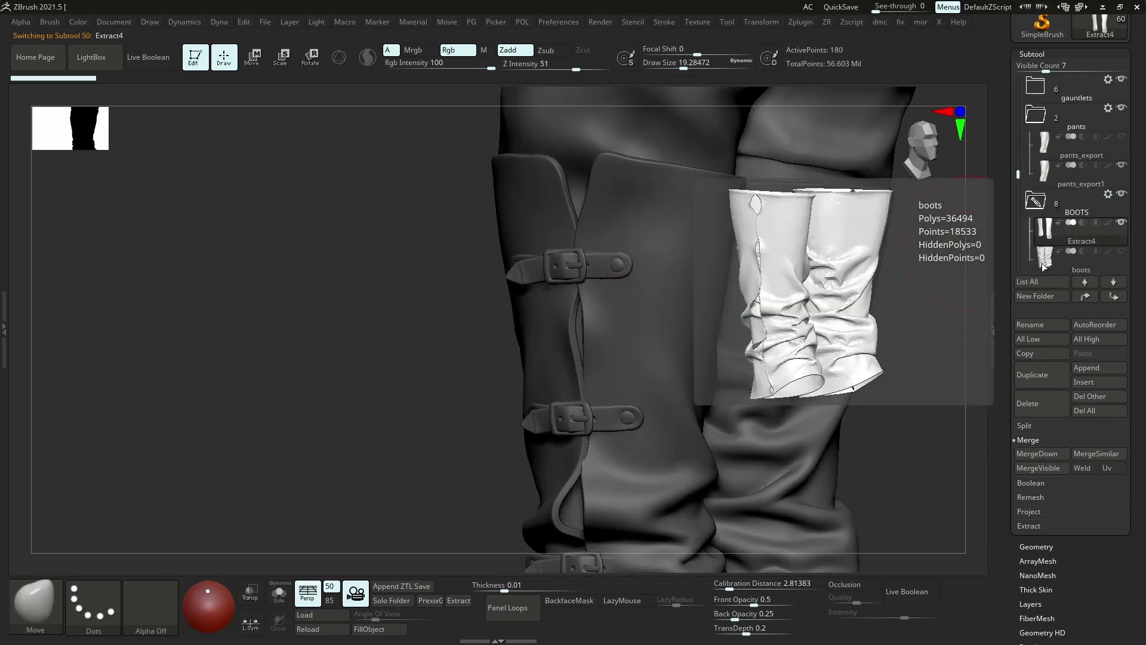
left_click(1082, 232)
scroll(757, 380, "up", 3)
left_click(757, 380, "alt")
scroll(757, 381, "up", 5)
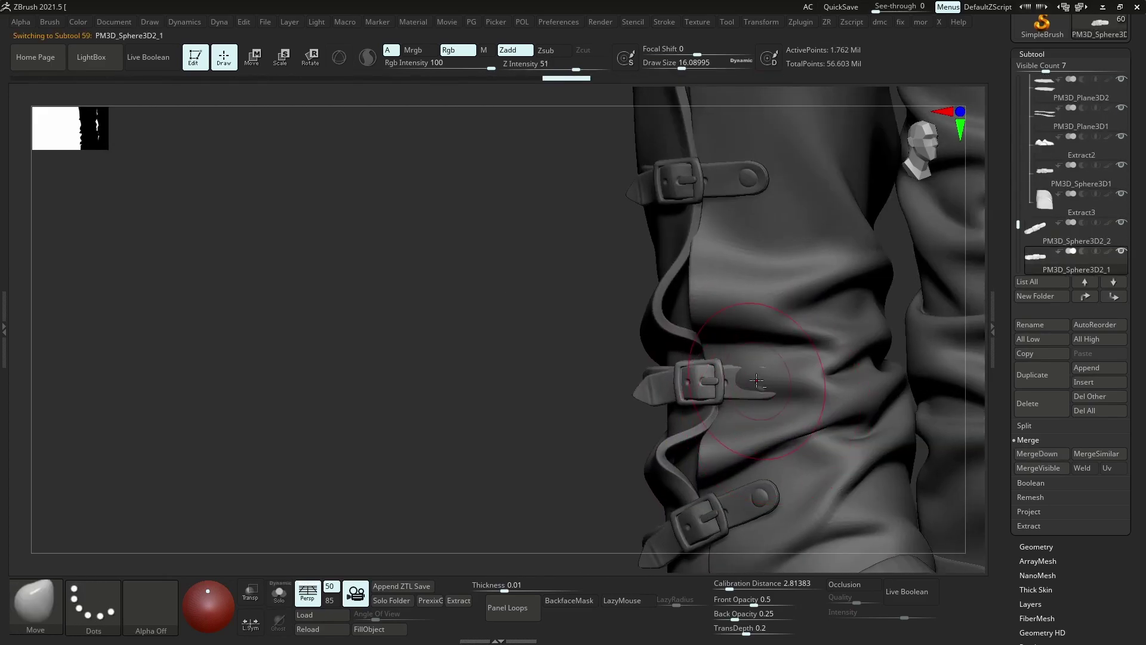
scroll(771, 384, "down", 5)
scroll(818, 340, "up", 3)
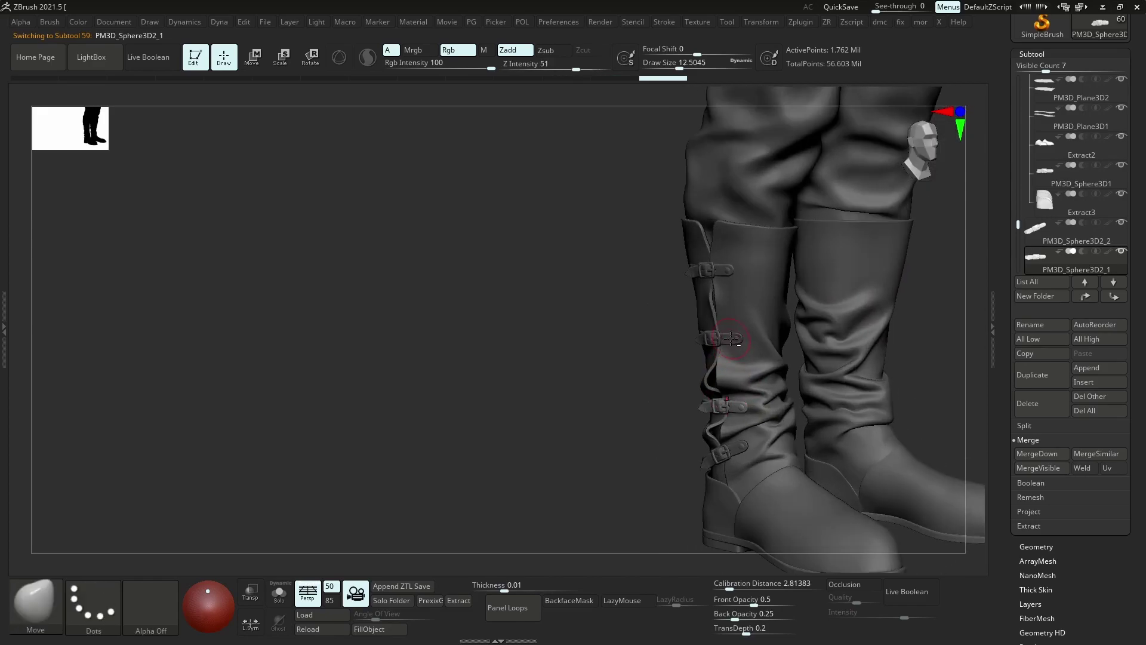
scroll(758, 361, "down", 3)
left_click(836, 282, "alt")
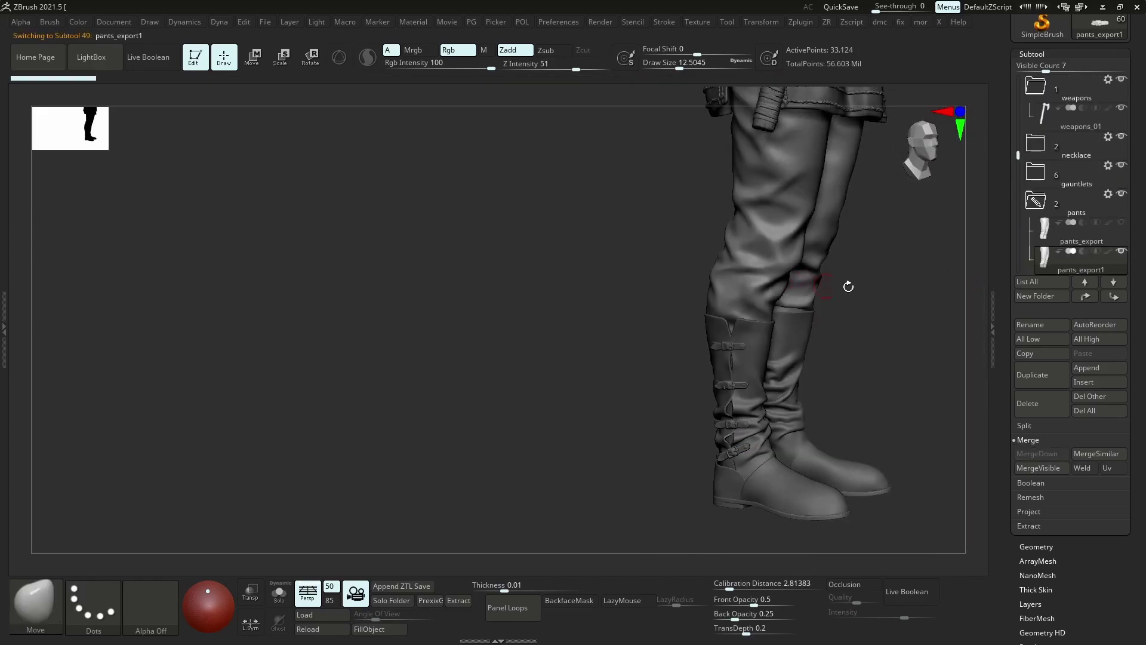
Select the lowest copied buckle strap, PM3D_Sphere3D2_2, and adjust its position with Transpose Move
left_click(1069, 203)
left_click(1068, 176)
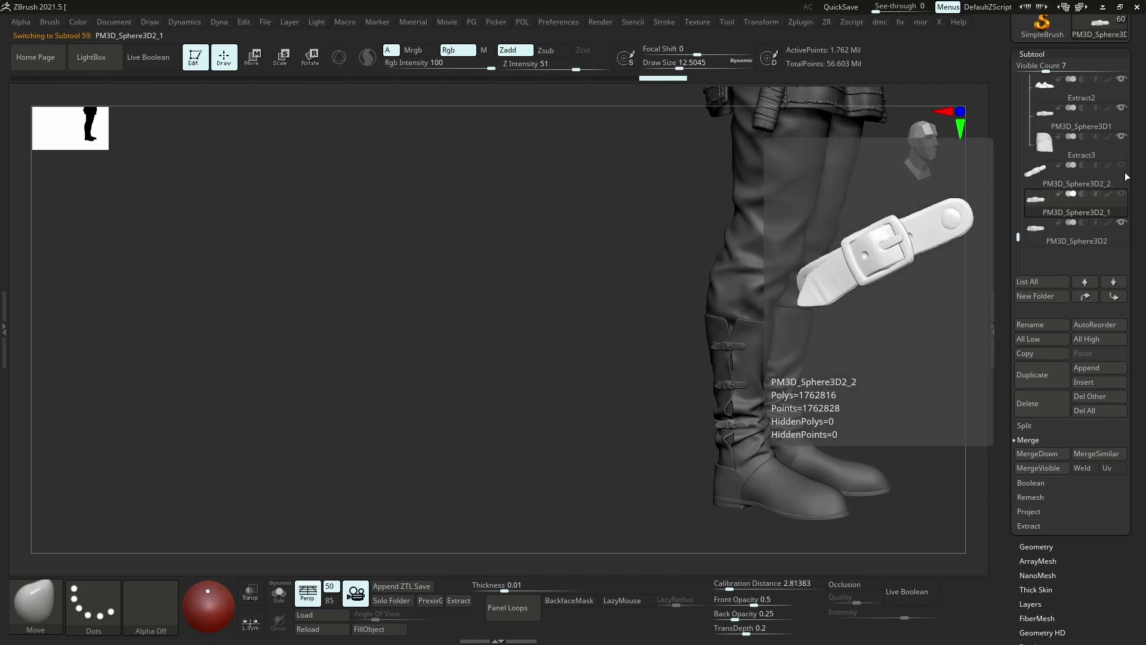
key("w")
key("f")
scroll(1120, 215, "up", 2)
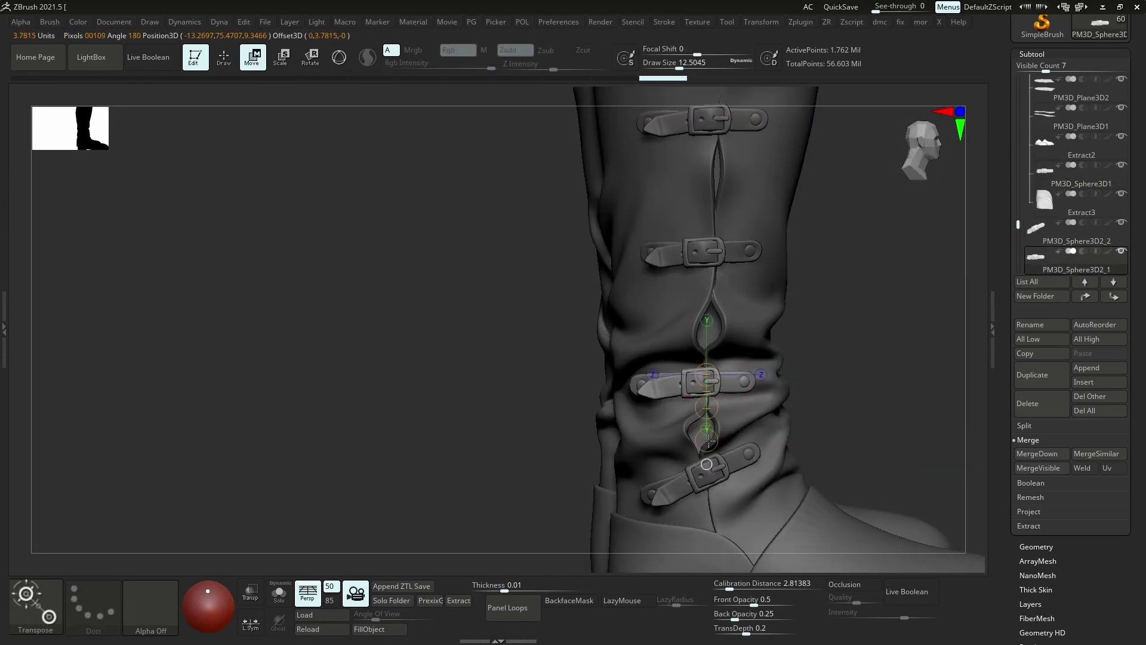
scroll(706, 409, "down", 2)
scroll(819, 350, "down", 3)
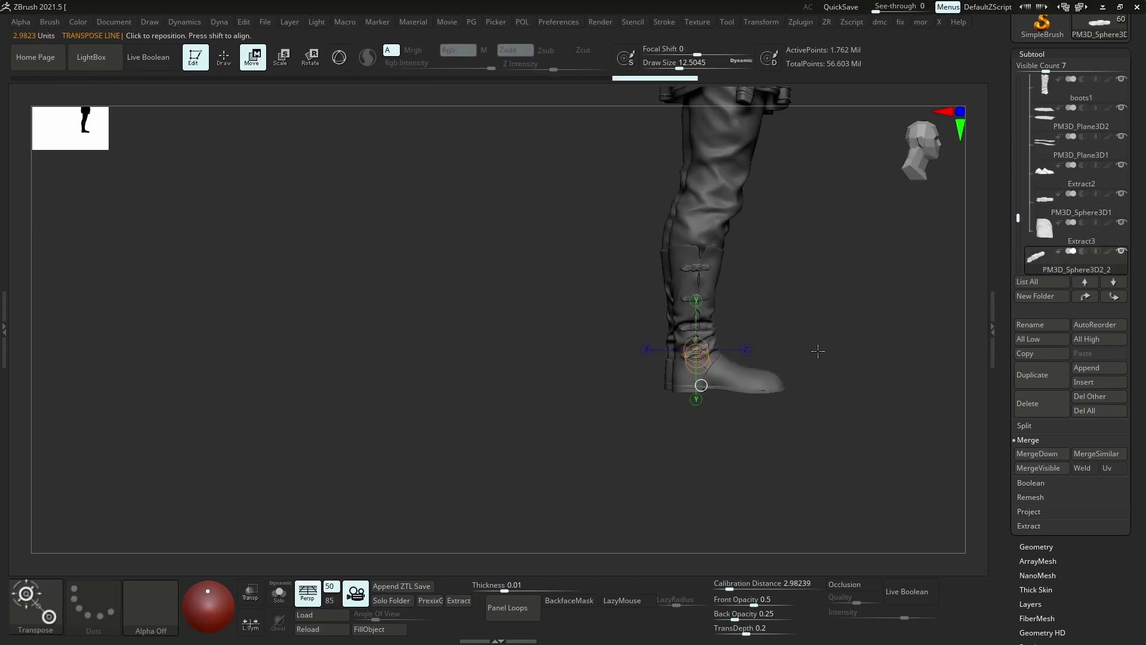
scroll(819, 350, "up", 3)
left_click_drag(1017, 225, 1017, 214)
left_click(808, 294, "alt")
key("q")
Switch to the Move brush and bring up the Geometry settings
scroll(818, 264, "down", 3)
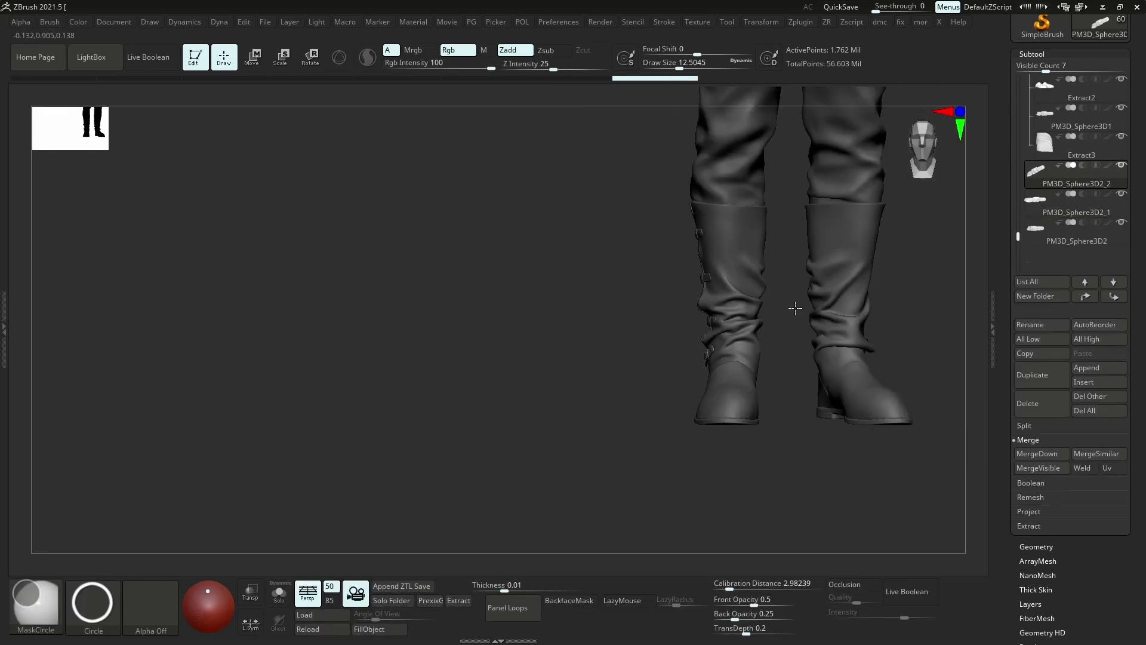
scroll(818, 264, "up", 3)
key("b")
key("m")
key("v")
left_click(817, 264, "alt")
Reconstruct the subdivision levels of the copied buckle strap
left_click(1036, 547)
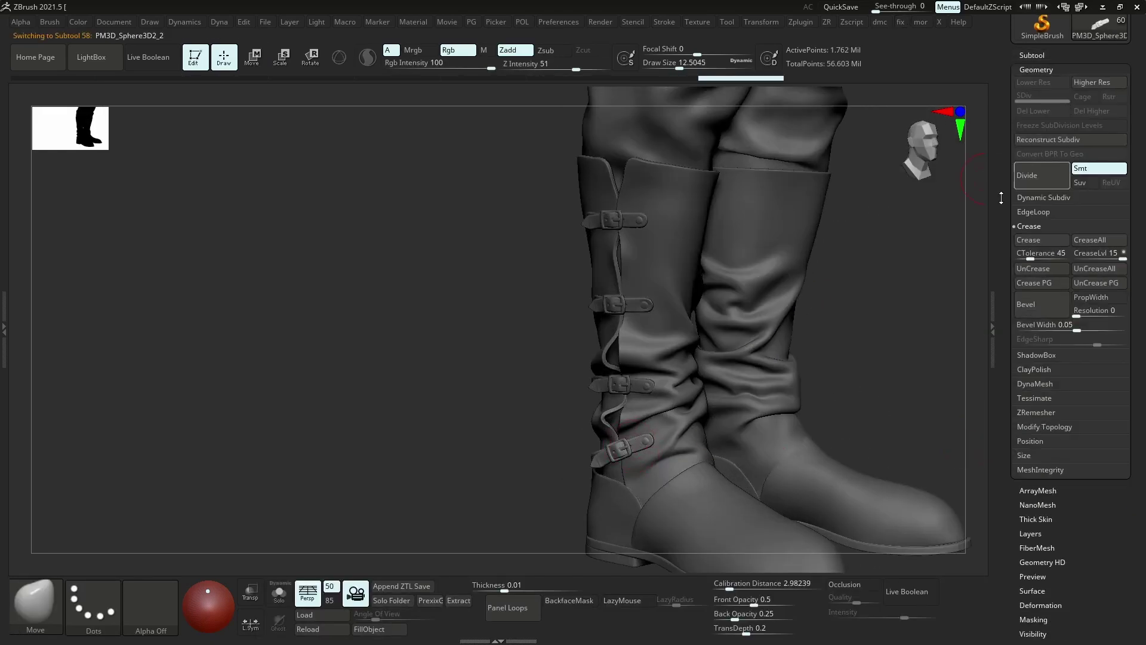
left_click(1036, 140)
left_click_drag(929, 272, 873, 344)
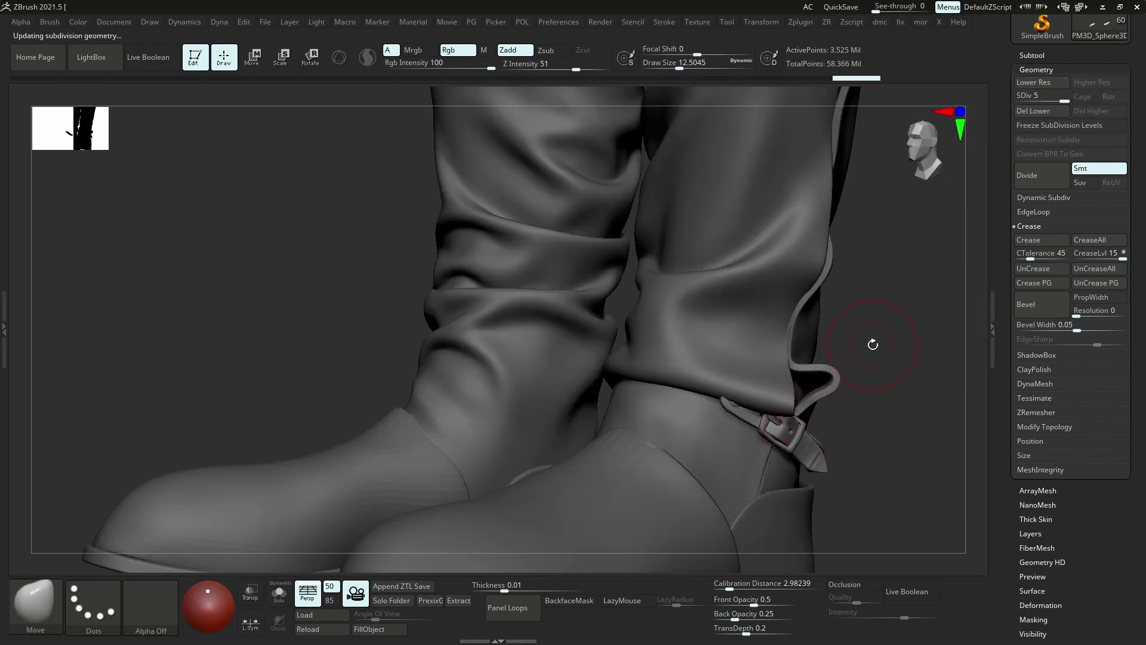
left_click_drag(389, 108, 931, 292)
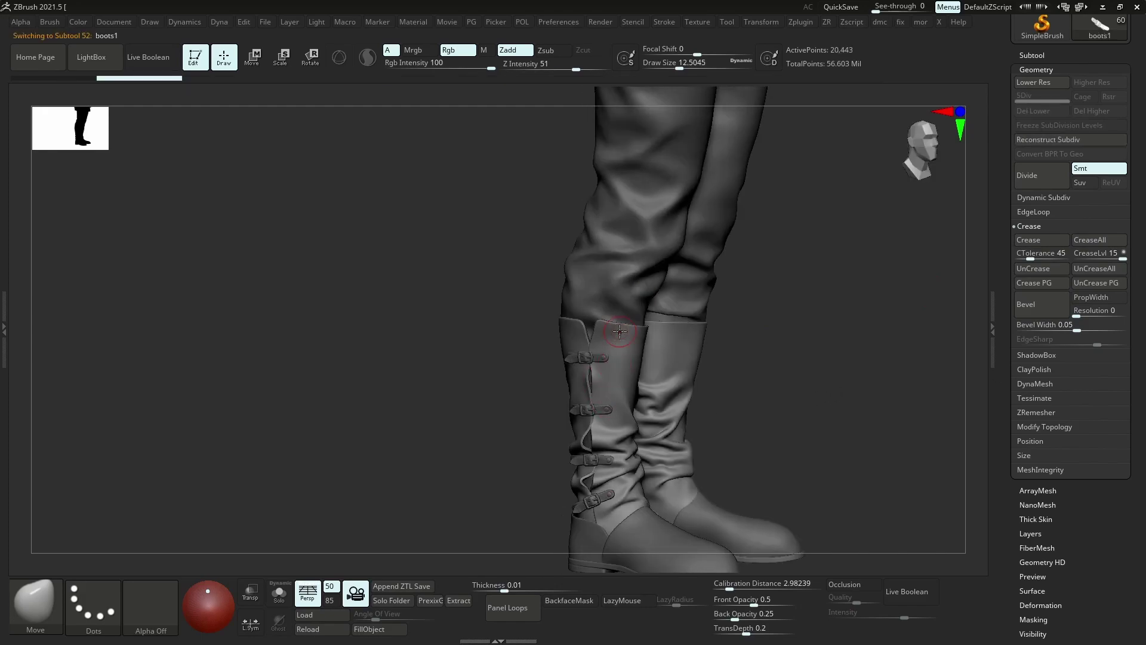
Select the Extract4 strap strip and give it Dynamic Thickness
left_click(473, 328, "alt")
left_click(1039, 60)
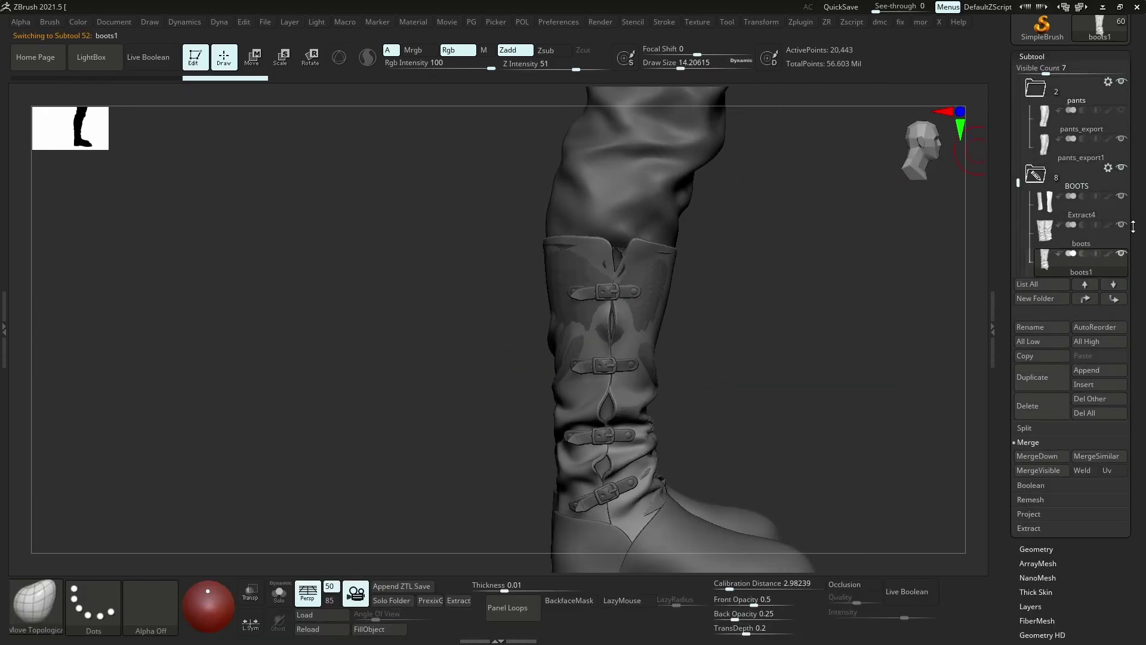
left_click(1068, 203)
left_click_drag(656, 358, 595, 428)
key("f")
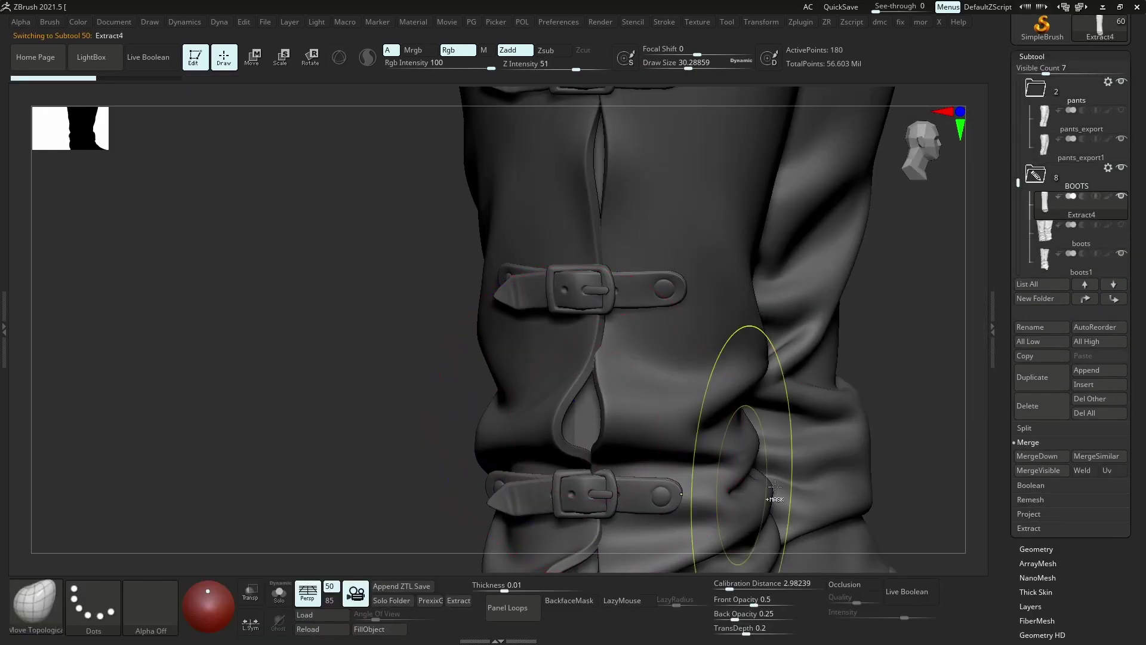
key("d")
left_click(746, 313)
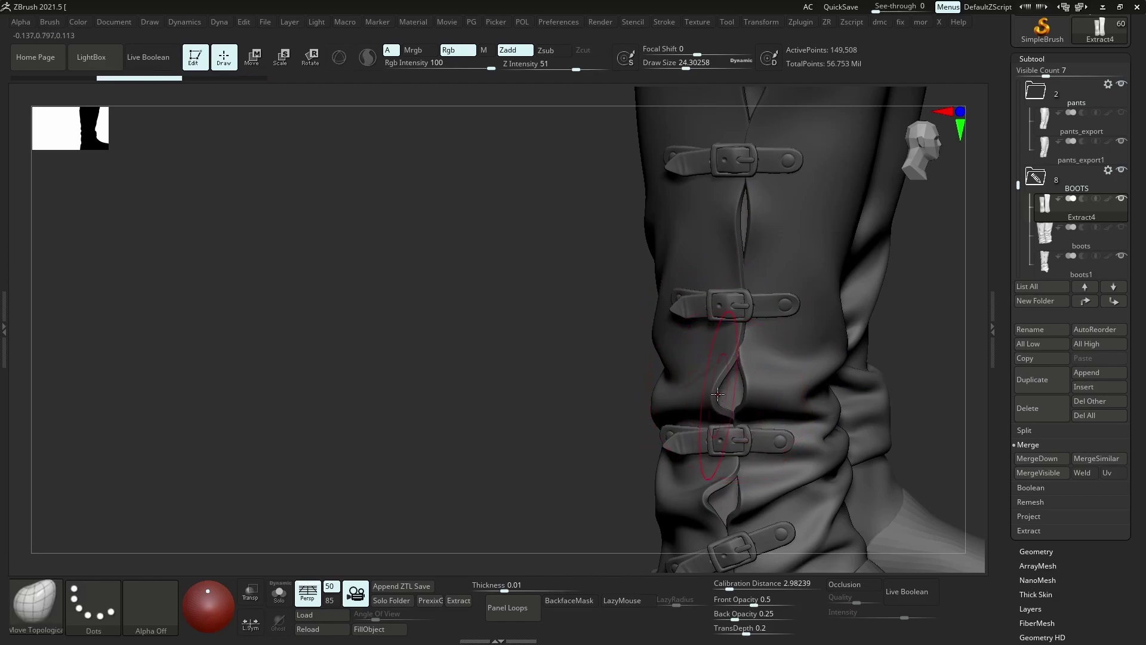
Switch to the Move brush, adjust its size, and view the boot's buckled side
key("b")
key("m")
key("v")
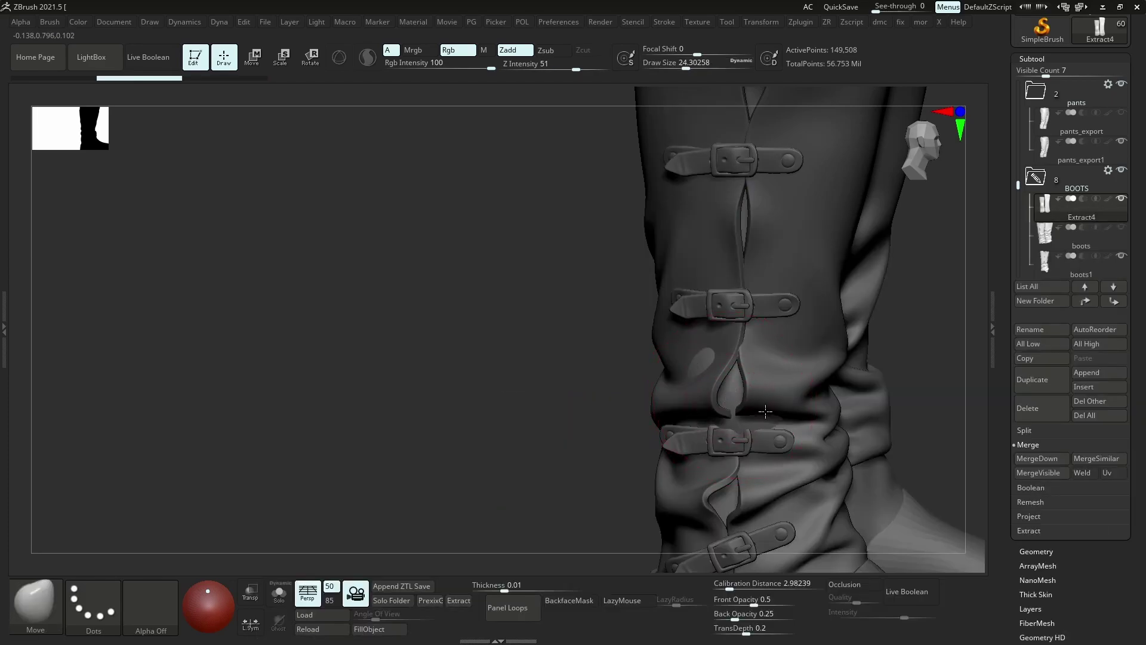
right_click_drag(731, 441, 774, 401)
key("s")
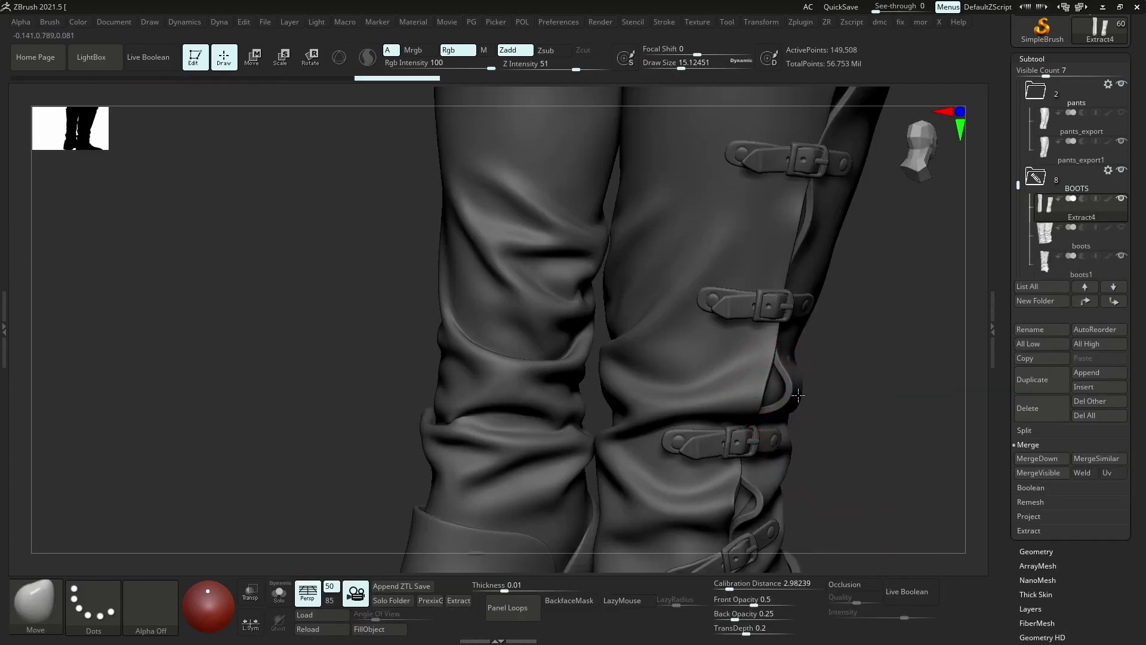
right_click_drag(782, 360, 746, 385)
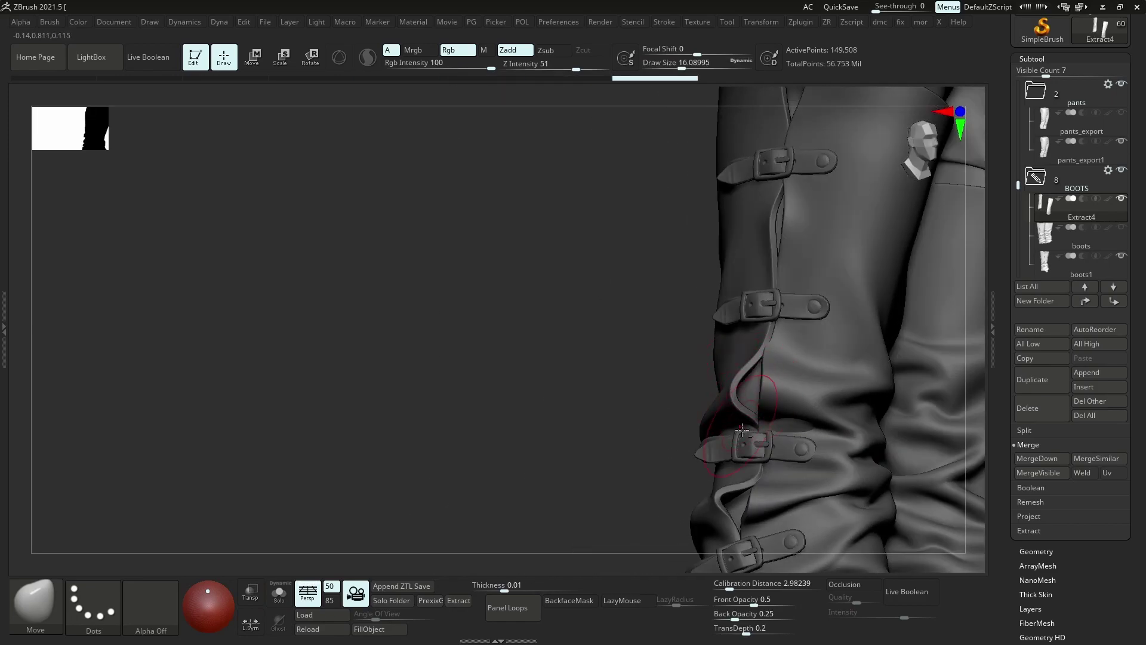
right_click_drag(781, 431, 819, 272, "alt")
key("space")
Fill the pants subtool with a dark olive green polypaint
left_click(614, 431)
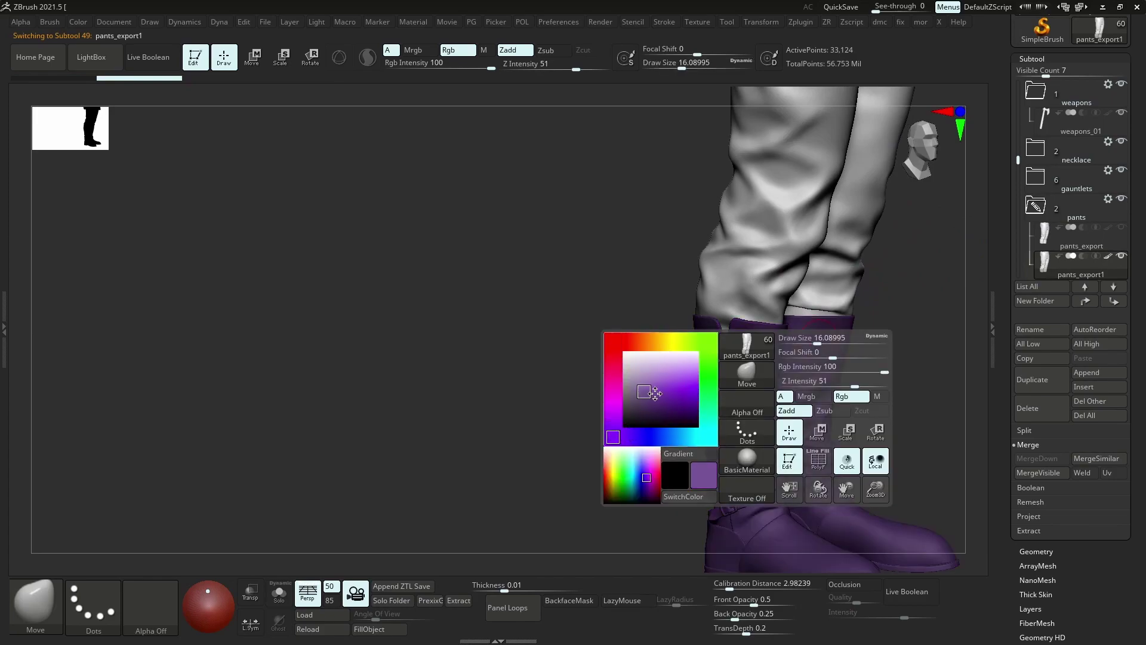
left_click(681, 343)
left_click(684, 496)
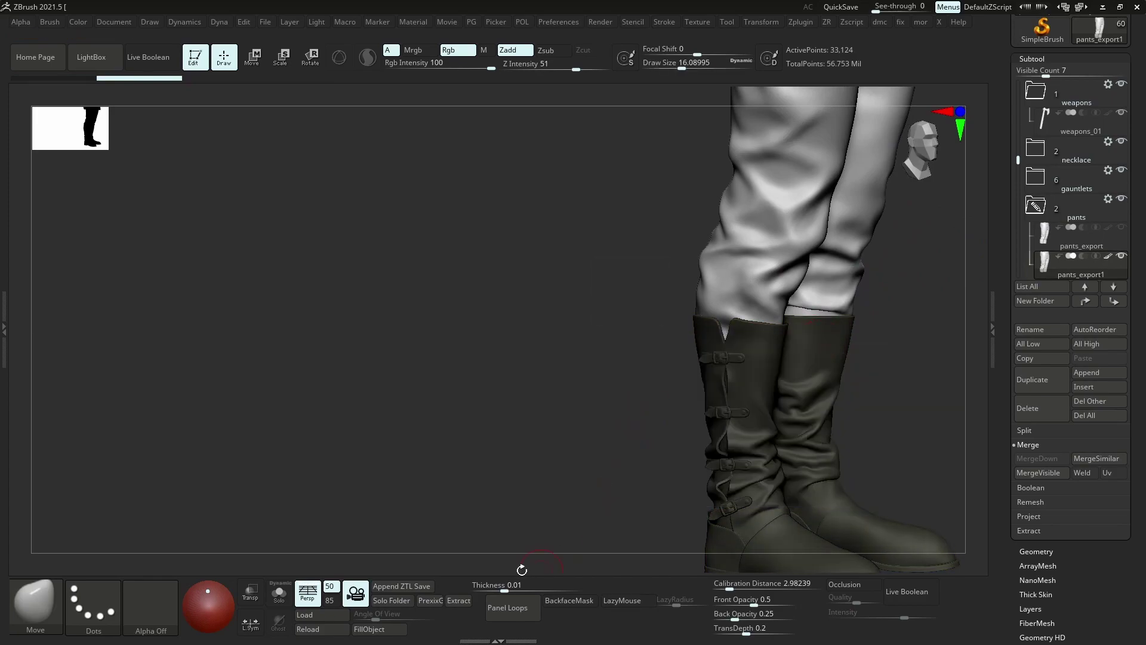
left_click(369, 628)
Reframe the thigh and boots while switching between the boots and pants subtools
left_click(704, 397, "alt")
key("space")
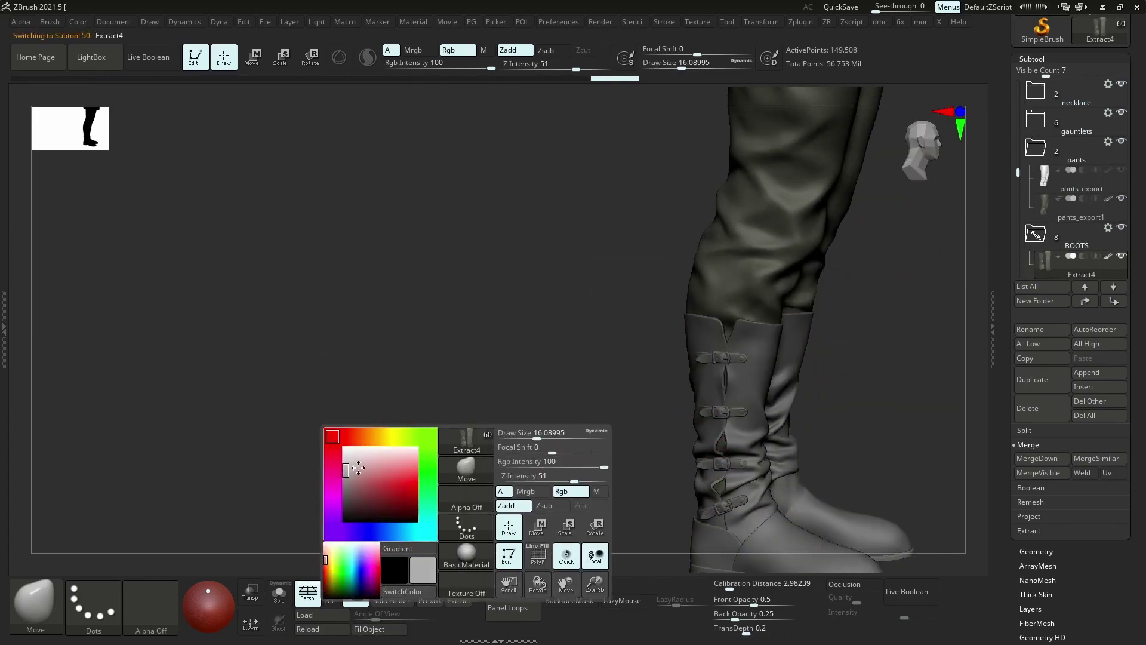
left_click_drag(344, 494, 358, 418, "alt")
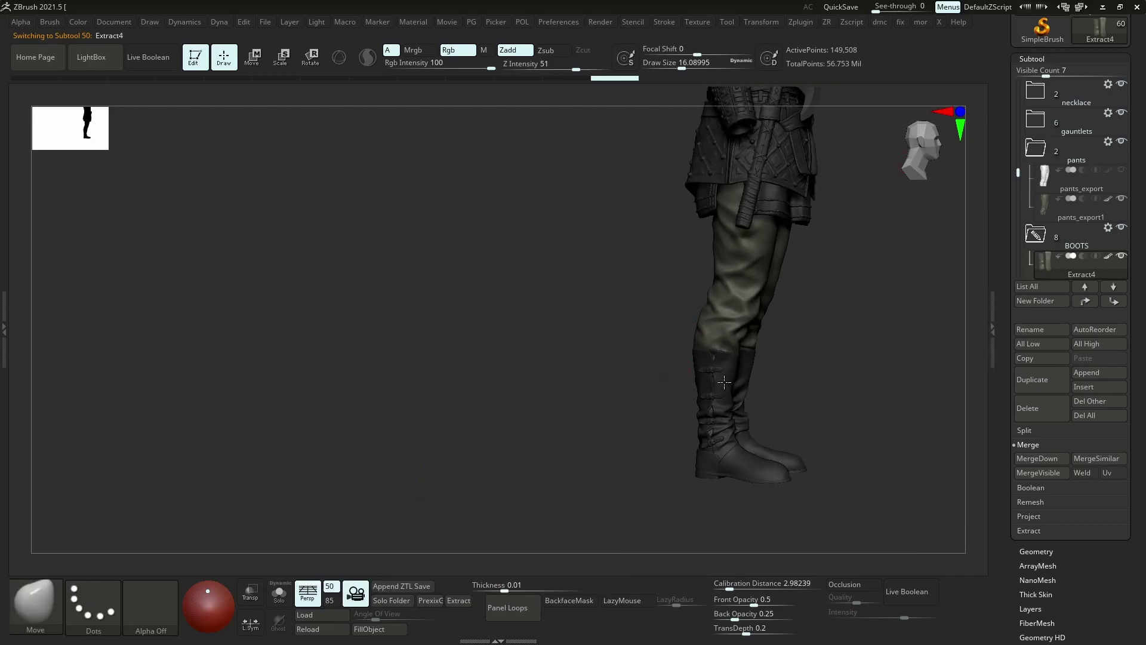
left_click_drag(597, 298, 709, 247, "alt")
key("space")
left_click(709, 246, "alt")
key("space")
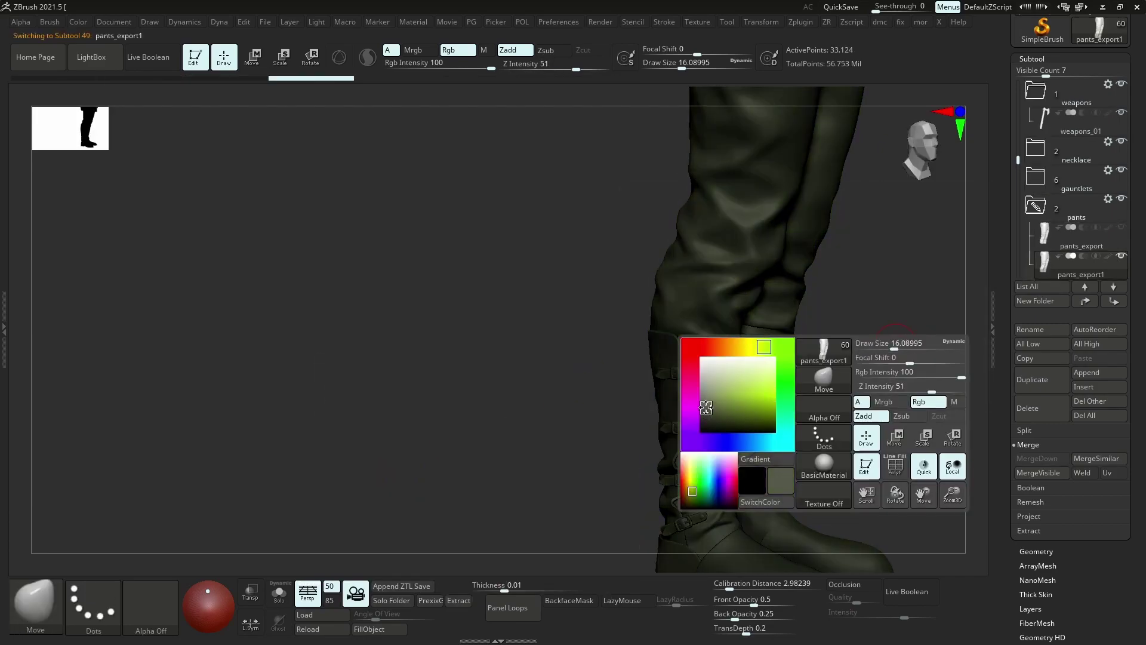
Select the boots and set a warm dark brown paint colour (89/78/72)
left_click(677, 458, "alt")
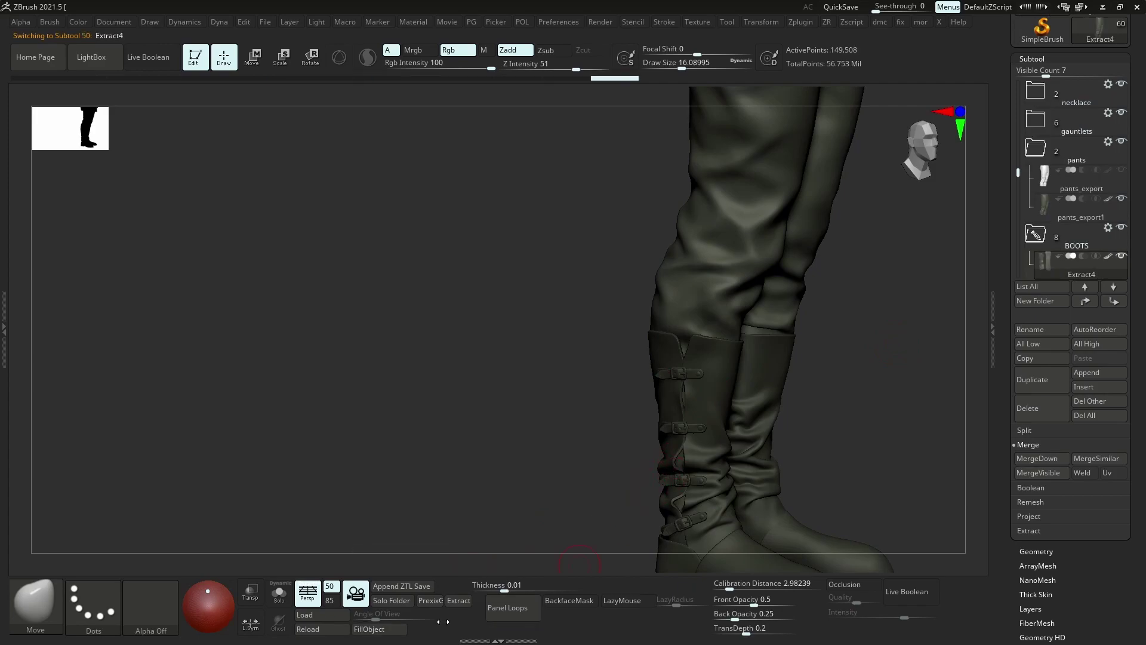
key("space")
left_click(529, 437)
left_click(538, 499)
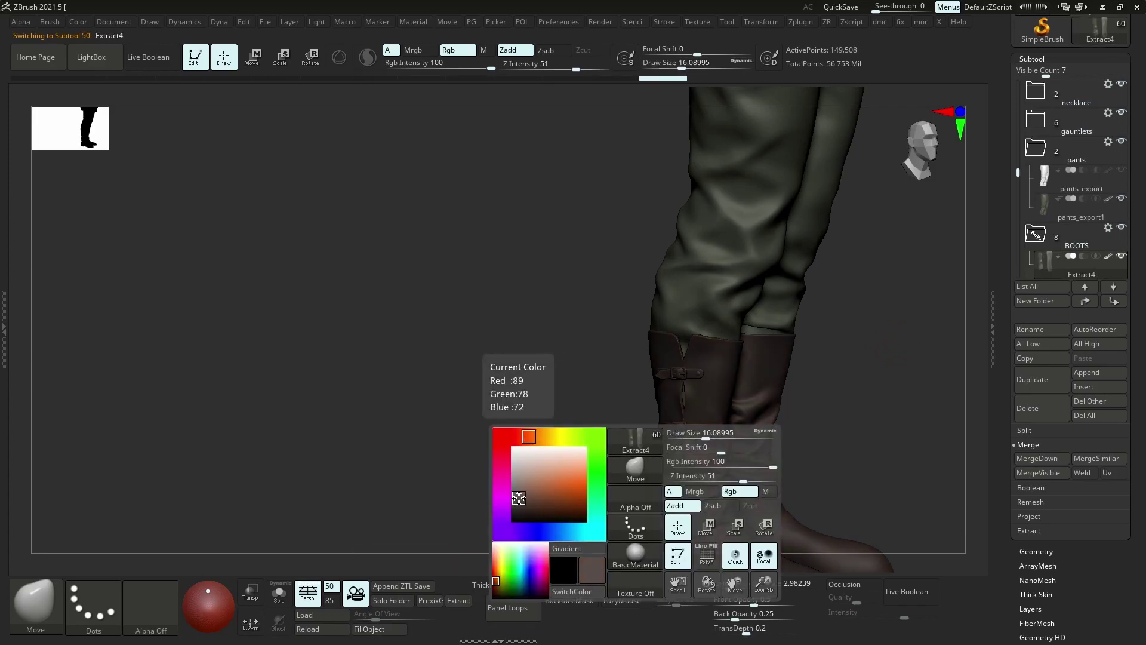
mouse_move(518, 498)
left_mouse_down()
mouse_move(519, 509)
mouse_move(516, 494)
left_mouse_up()
scroll(773, 369, "down", 5)
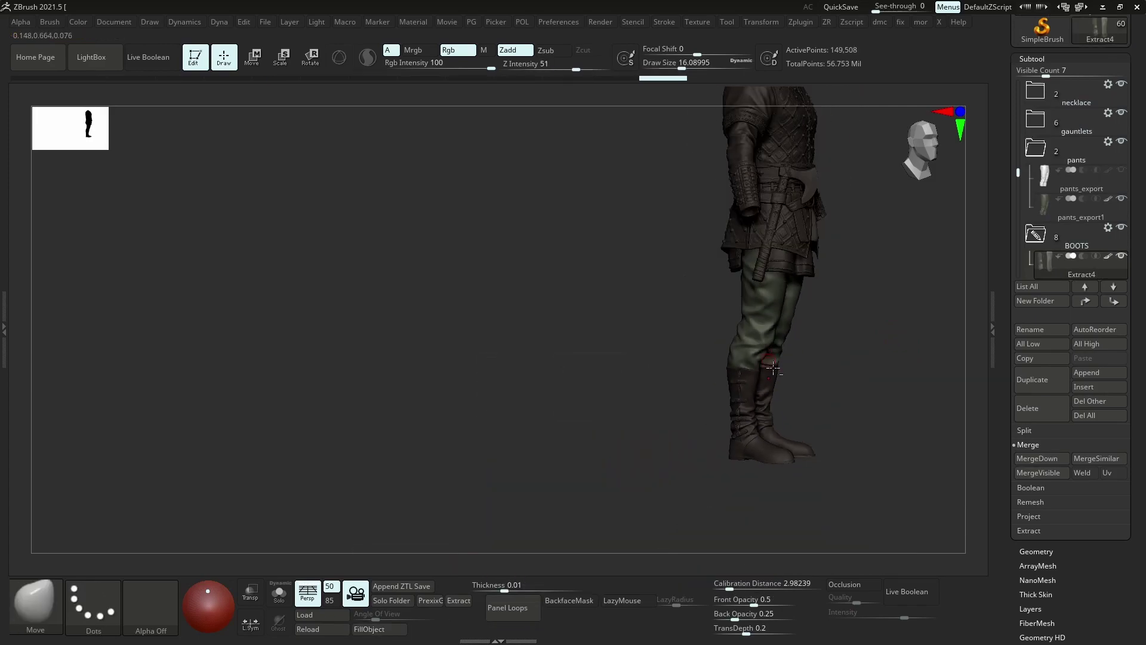
left_click_drag(829, 370, 758, 373)
scroll(1075, 155, "up", 2)
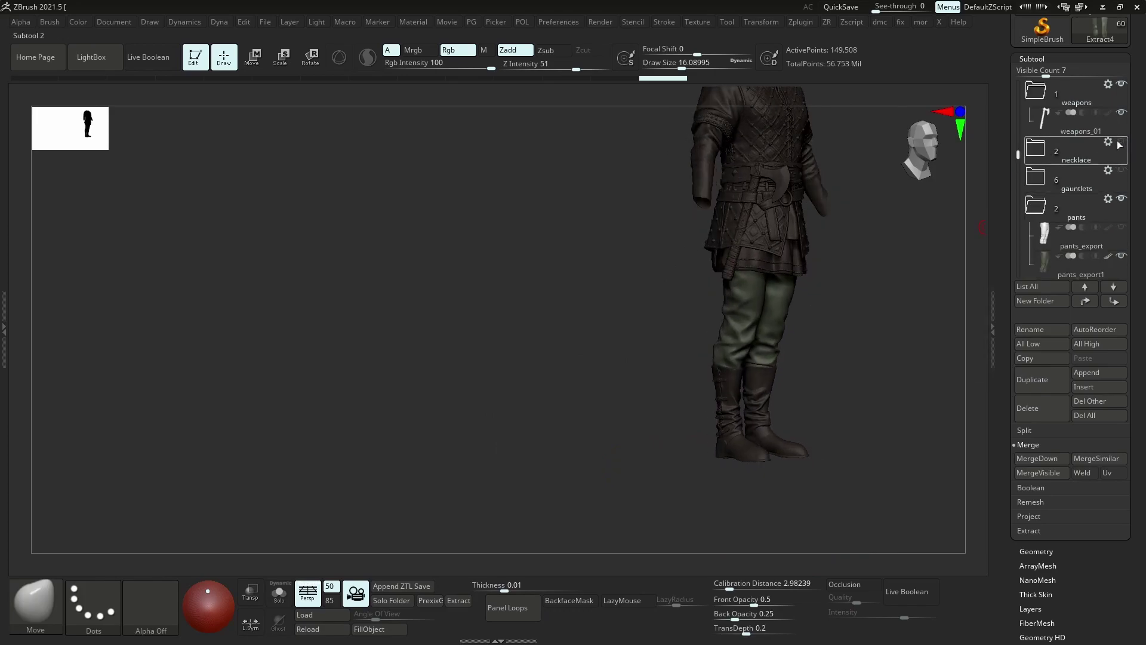
Hide the weapons and leather shirt folders in the Subtool list
scroll(1119, 145, "up", 3)
left_click(1121, 198)
left_click(1123, 86)
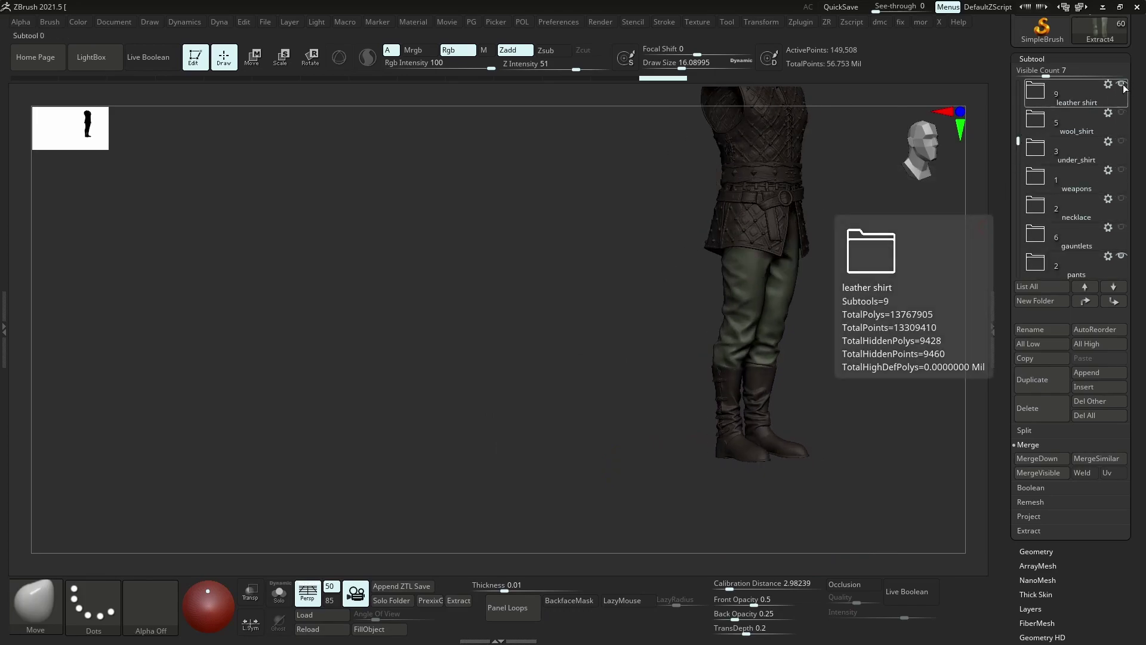
scroll(1018, 141, "up", 3)
scroll(802, 198, "up", 5)
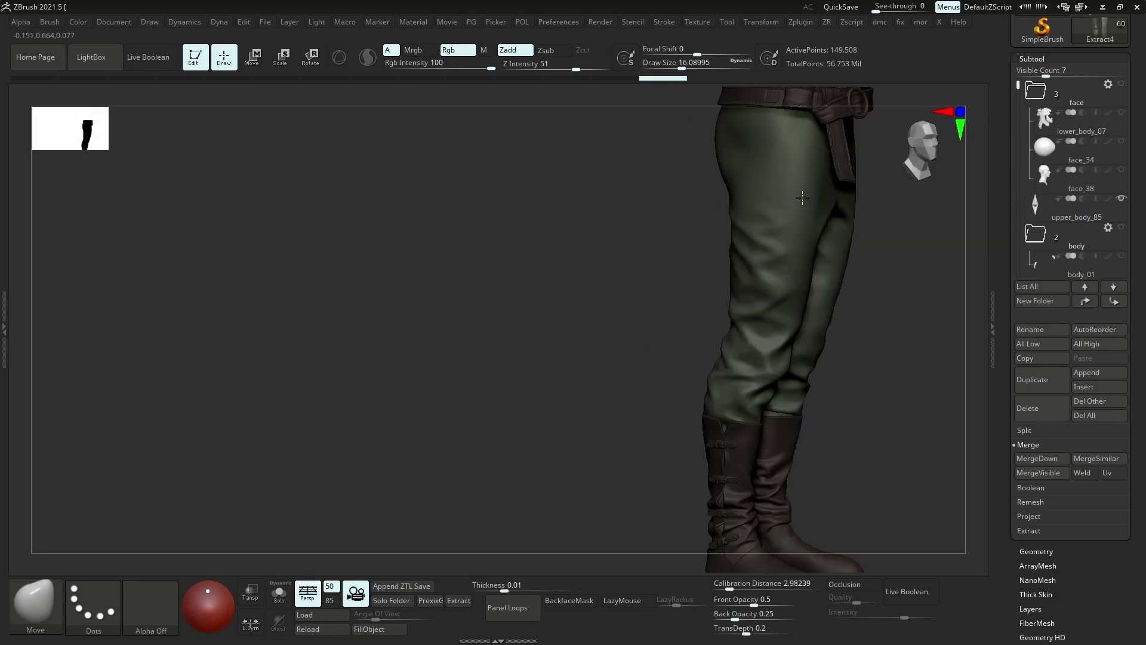
scroll(746, 418, "up", 5)
Select a boot strap and place the Move transpose line on a middle strap
left_click(751, 406, "alt")
scroll(814, 409, "up", 3)
key("w")
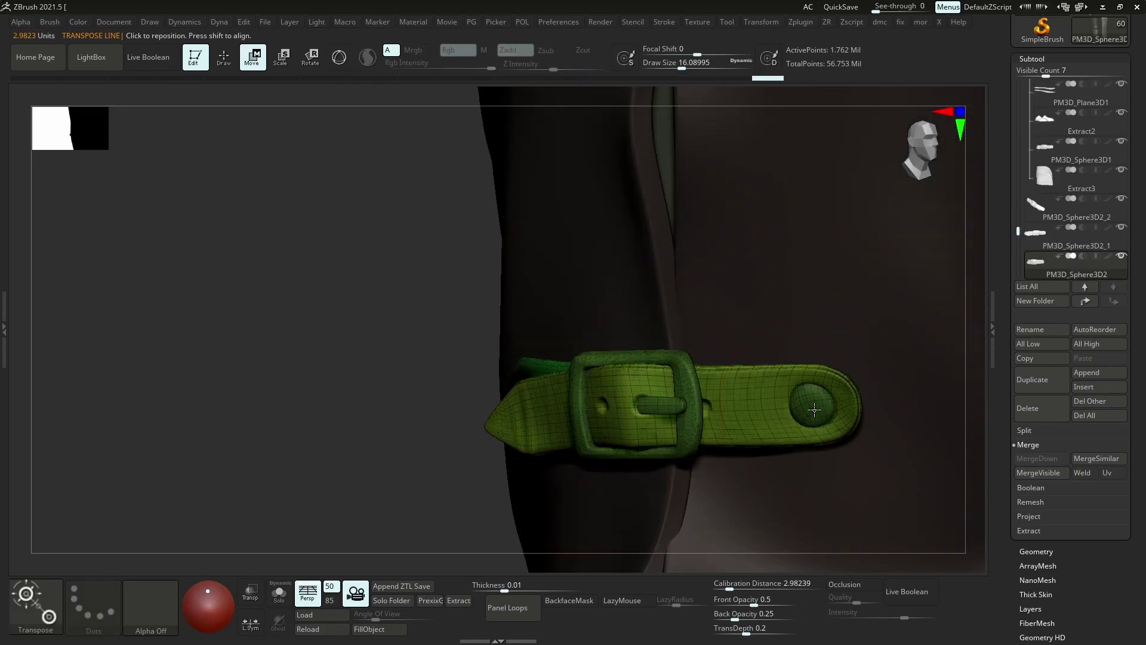
right_click(814, 409)
scroll(814, 358, "down", 5)
left_click(705, 360)
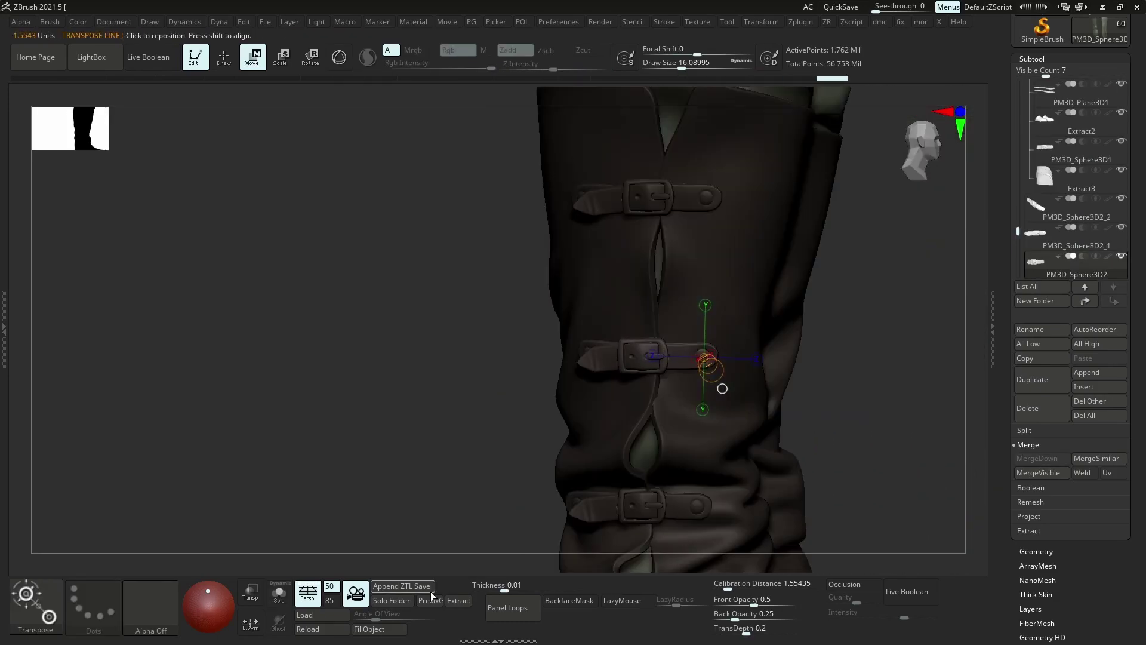
Step through the strap, heel and buckle pieces from a side view of the boot
left_click(629, 512, "alt")
left_click_drag(713, 400, 678, 220)
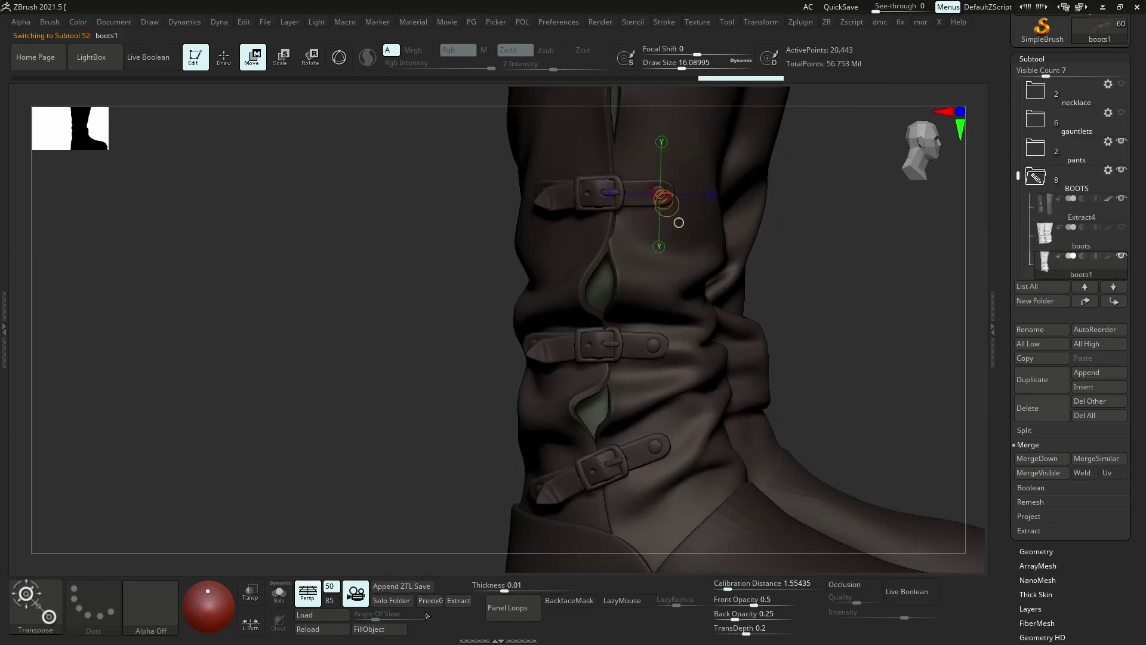
left_click(509, 548, "alt")
left_click(517, 456, "alt")
left_click(506, 522, "alt")
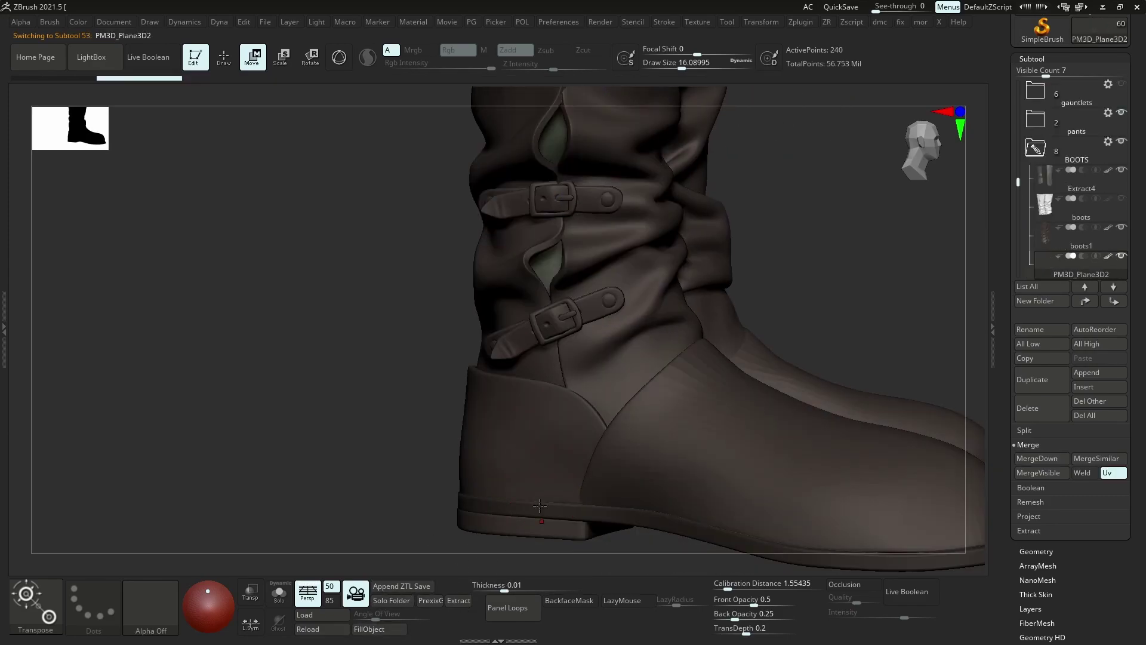
scroll(495, 528, "up", 5)
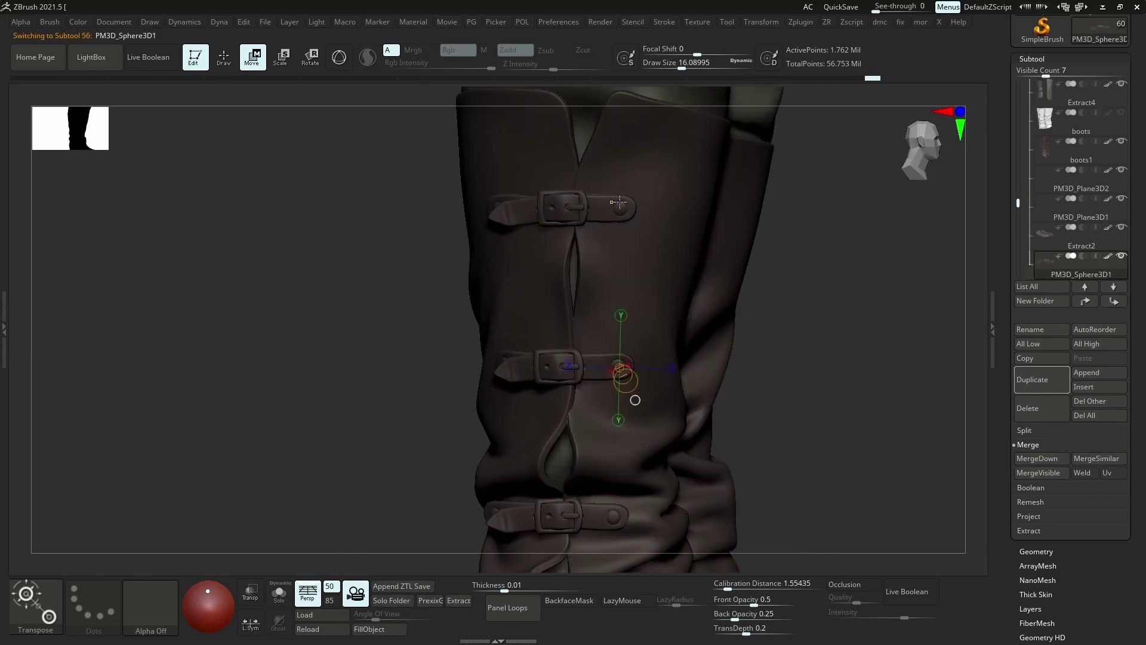
Colour the top, middle and bottom buckles silver-grey
left_click(619, 202)
key("space")
key("ctrl+z")
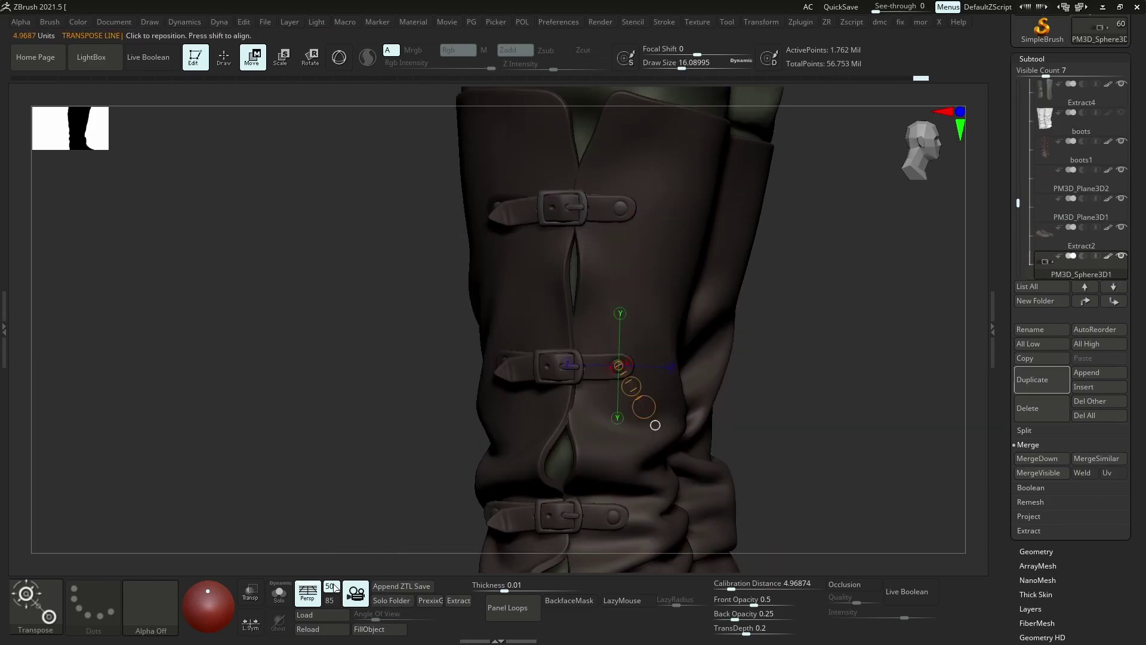
key("ctrl+z")
key("ctrl+z")
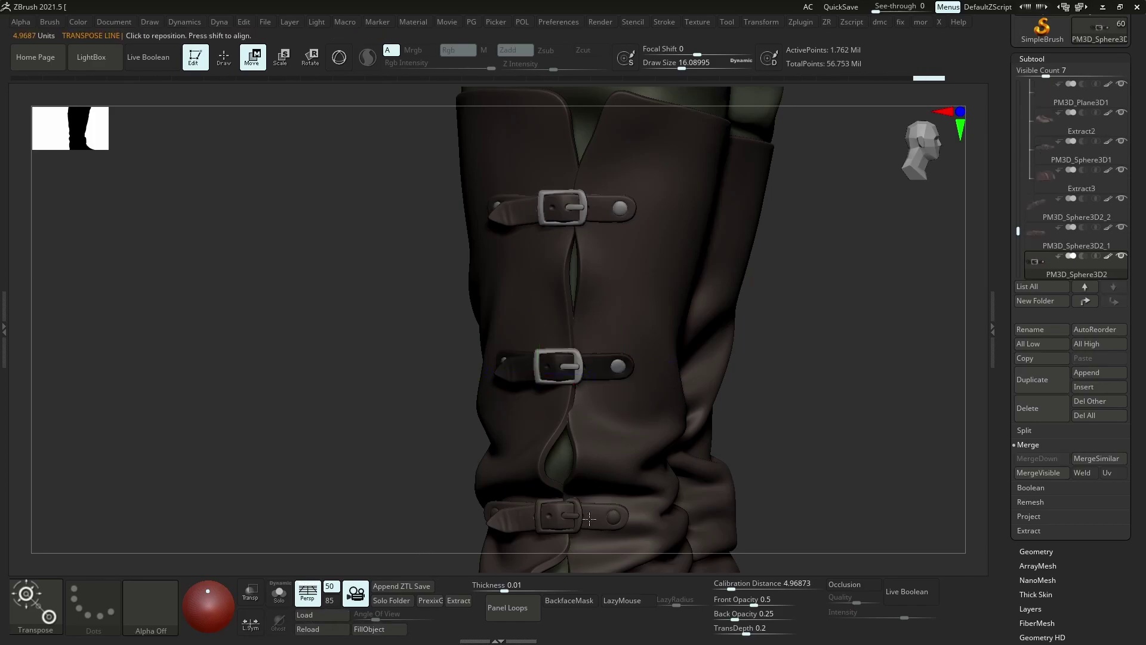
left_click(615, 504, "alt")
Select boots1 and choose the DamStandard brush with the legs framed
key("b")
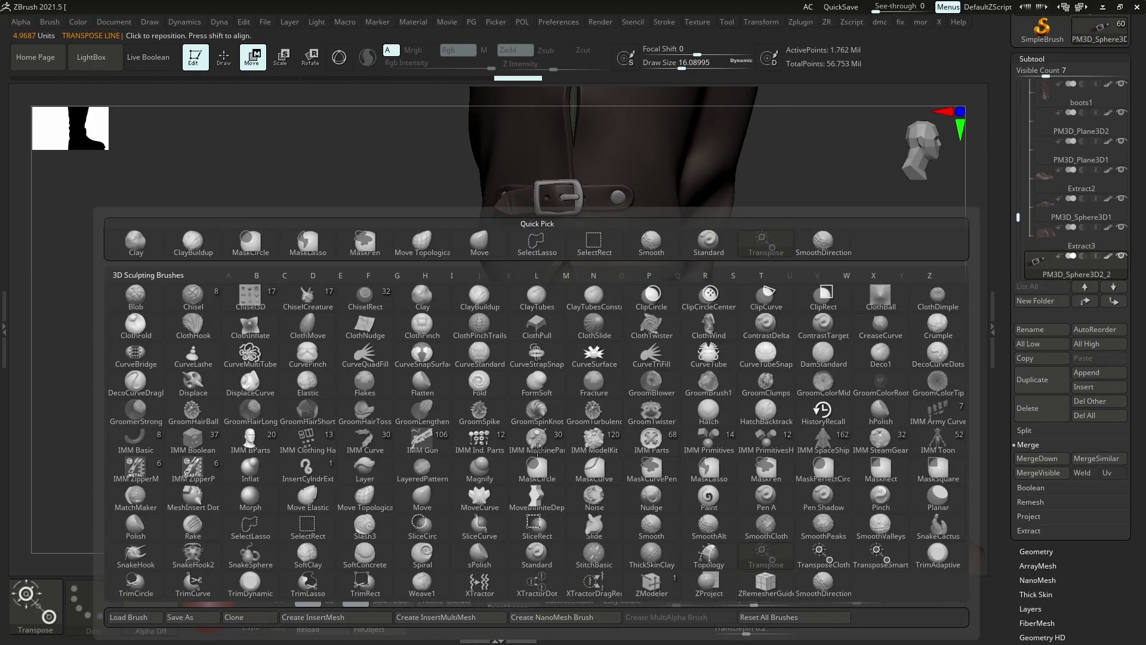
key("m")
key("v")
key("f")
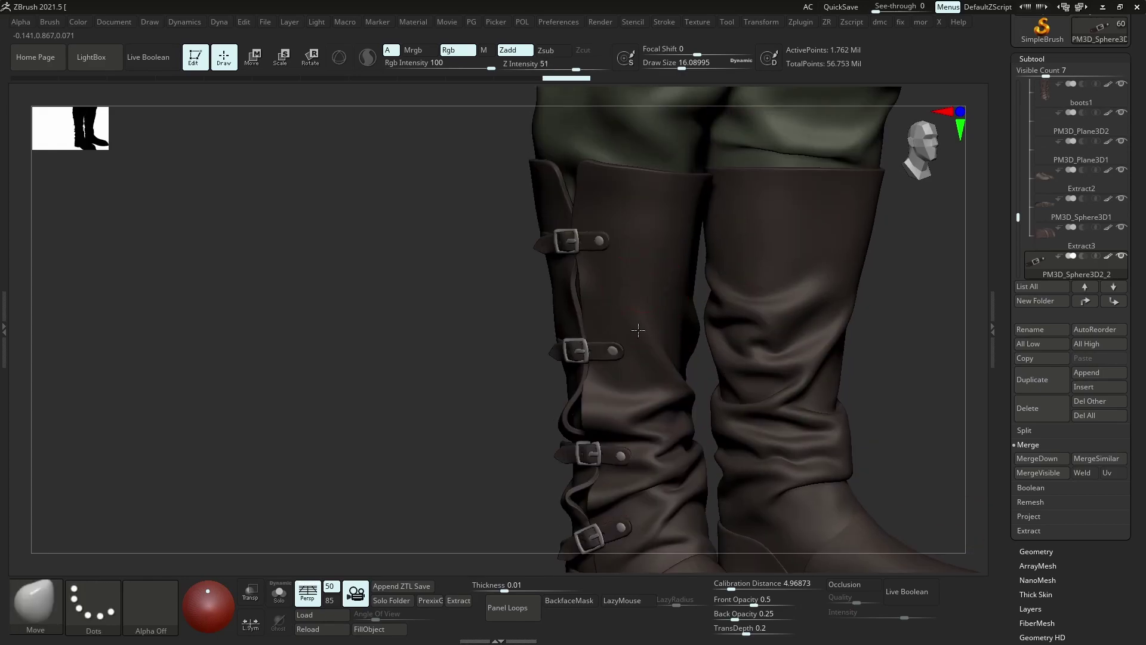
key("b")
key("d")
key("s")
left_click(607, 336, "alt")
key("f")
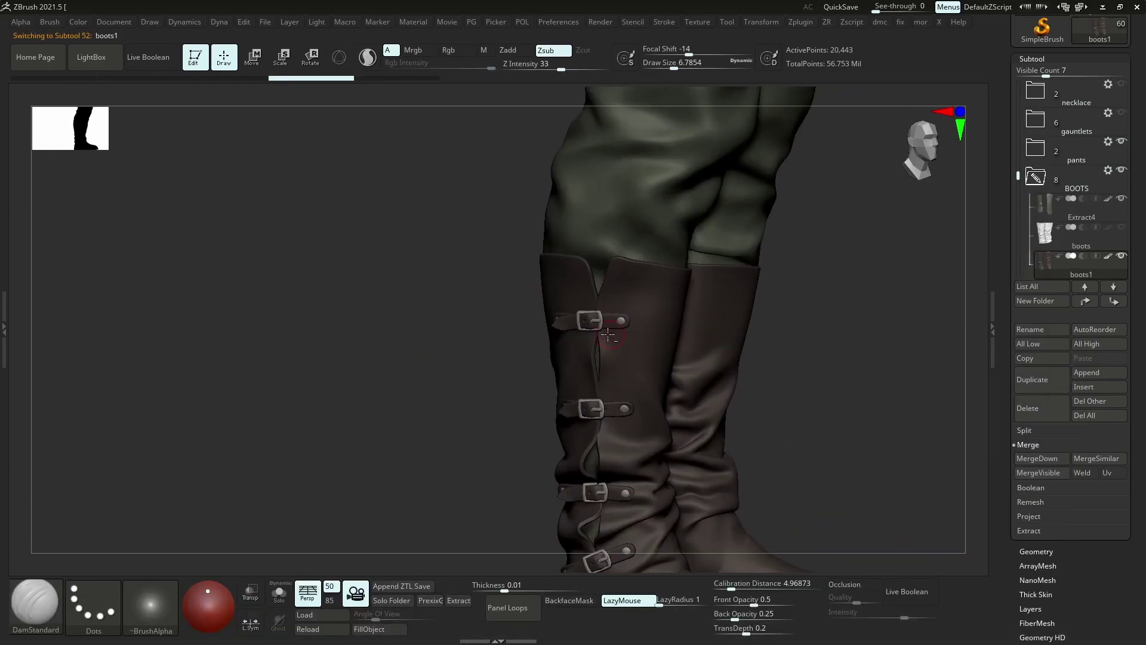
Switch to the Move Topological brush and resize it to about 28.7 at the boot front
key("f")
key("b")
key("m")
key("t")
key("s")
key("f")
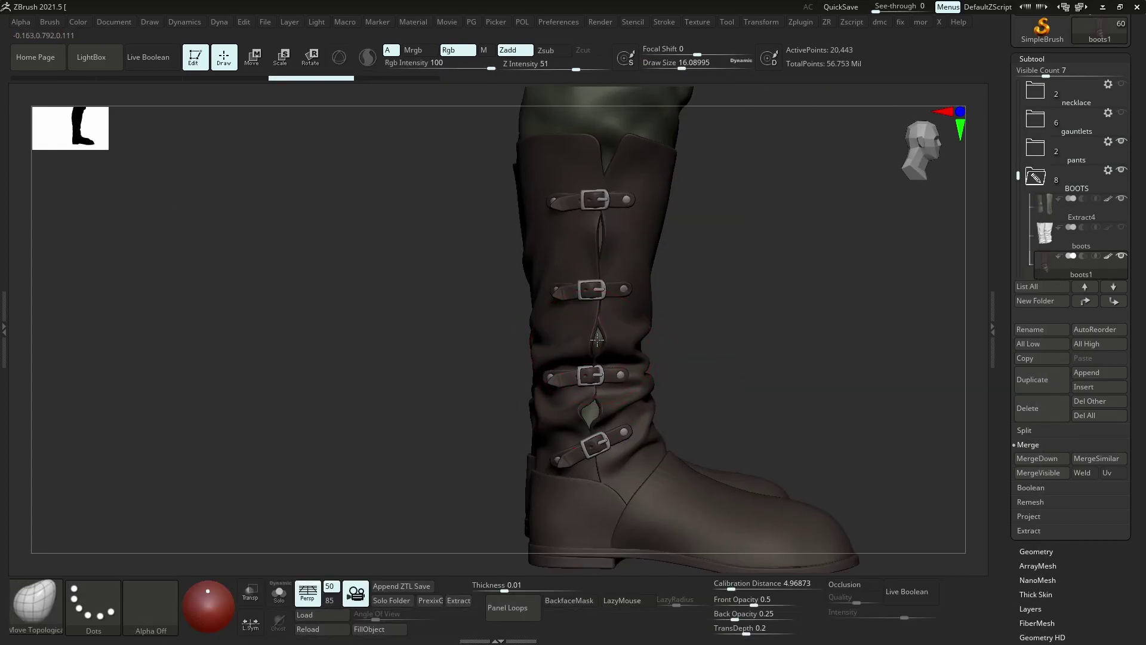
right_click_drag(616, 322, 628, 228, "ctrl")
mouse_move(1072, 95)
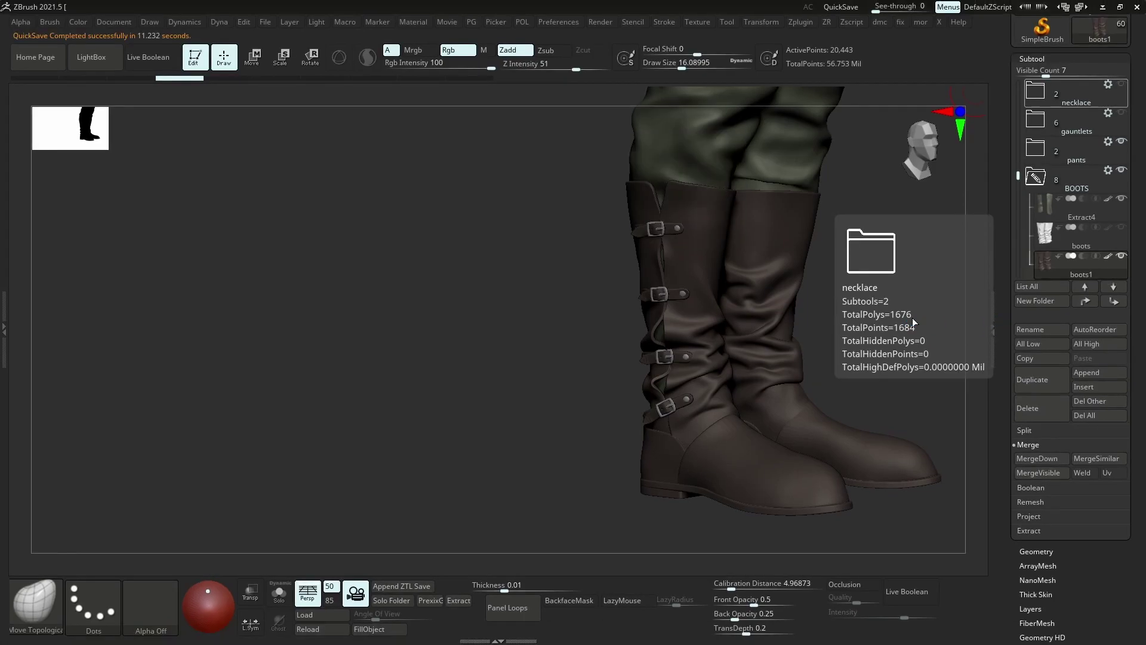
right_click(743, 367)
right_click_drag(742, 367, 659, 273)
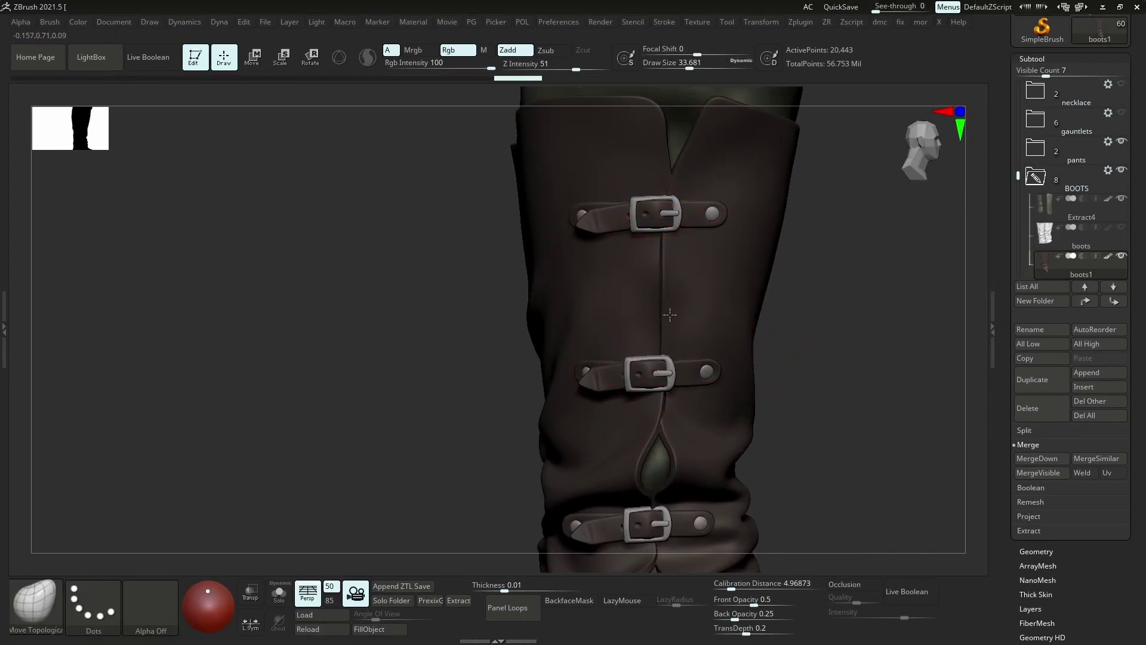
left_click_drag(676, 177, 672, 176)
right_click_drag(678, 191, 634, 413, "alt")
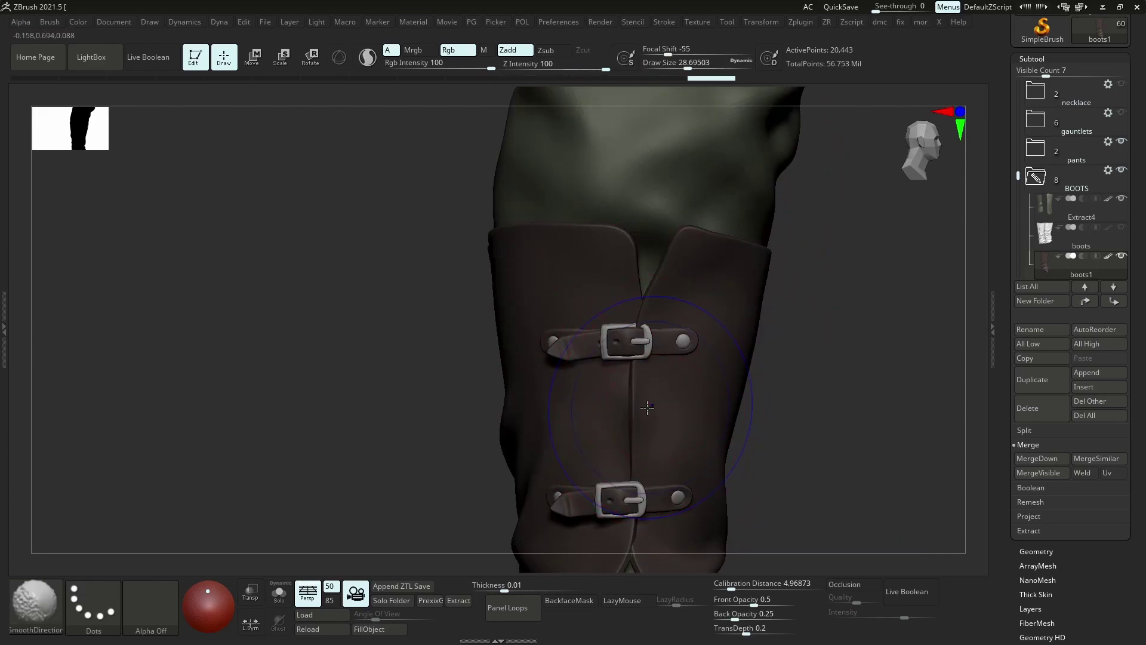
Reshape the boots with Move Topological from front, side and three-quarter views
key("b")
key("m")
key("t")
mouse_move(647, 281)
right_mouse_down()
mouse_move(657, 345)
mouse_move(666, 335)
right_mouse_up()
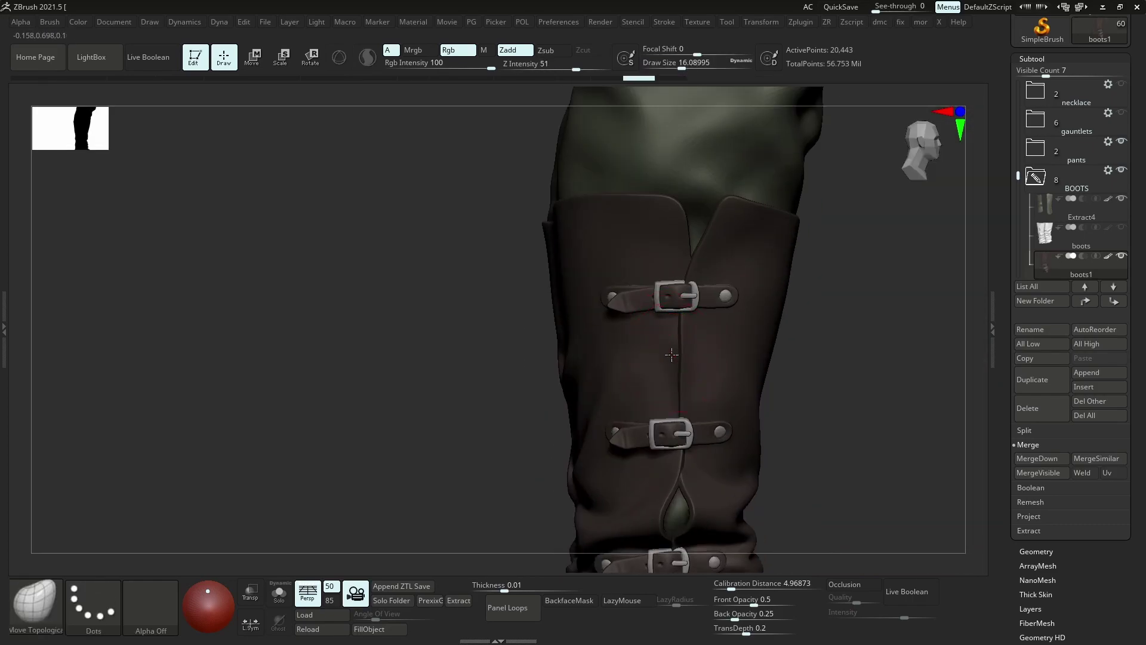
mouse_move(698, 261)
right_mouse_down()
mouse_move(688, 239)
mouse_move(726, 261)
mouse_move(730, 246)
mouse_move(758, 276)
mouse_move(741, 268)
right_mouse_up()
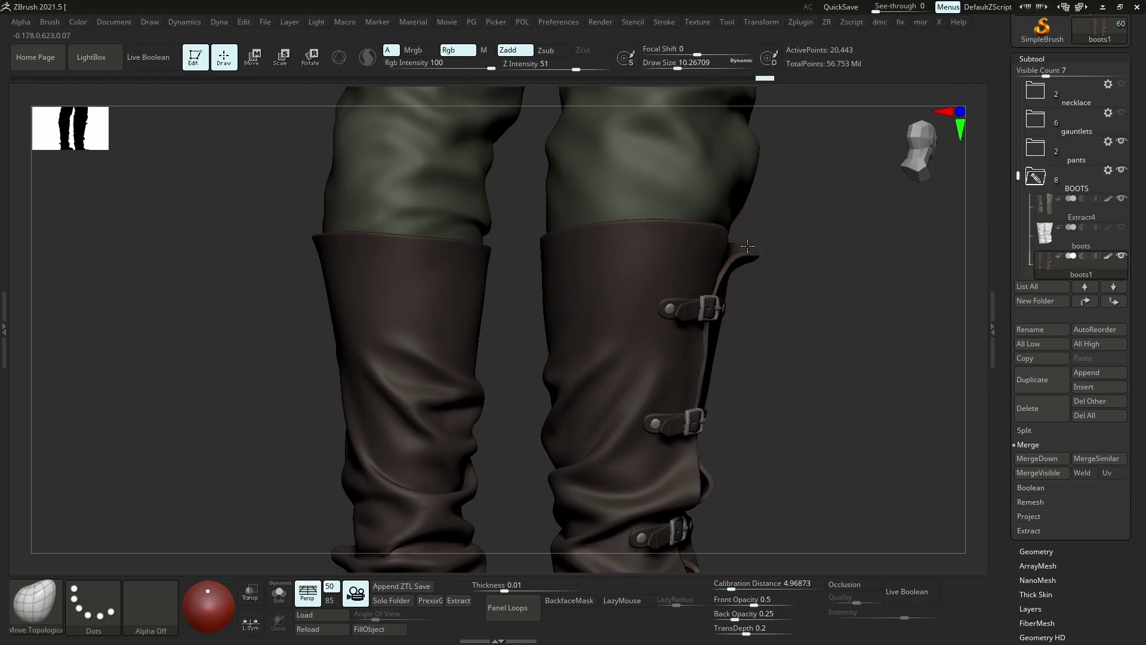
mouse_move(765, 273)
right_mouse_down()
mouse_move(675, 299)
mouse_move(749, 248)
right_mouse_up()
key("s")
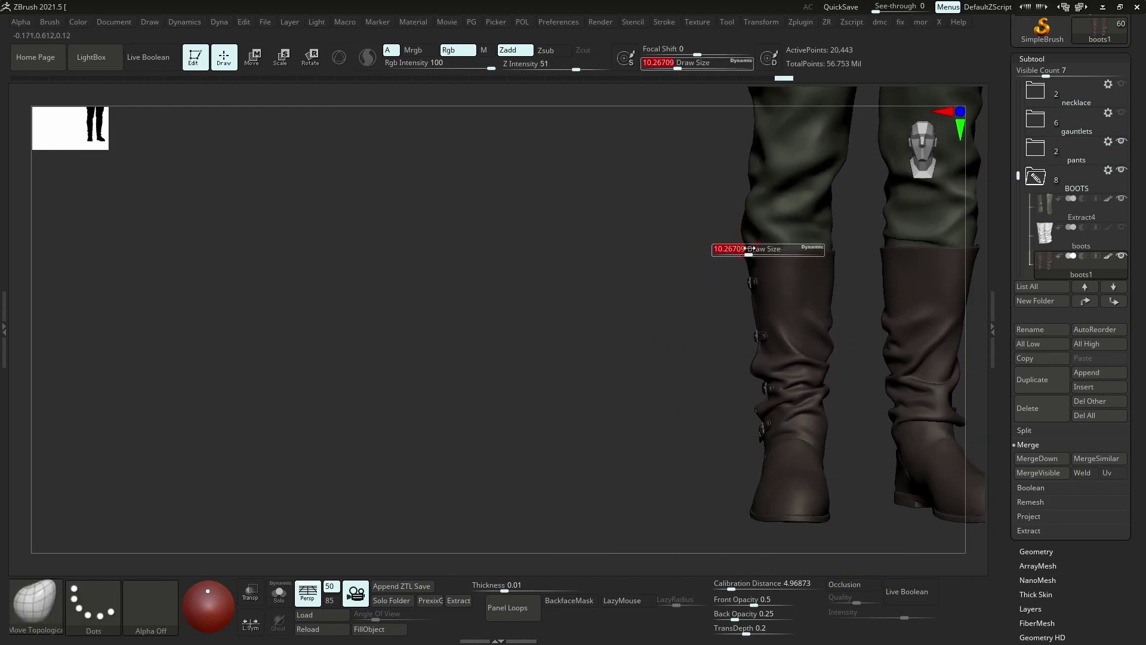
mouse_move(732, 167)
right_mouse_down()
mouse_move(737, 246)
mouse_move(642, 256)
mouse_move(785, 246)
mouse_move(655, 232)
mouse_move(767, 243)
right_mouse_up()
key("s")
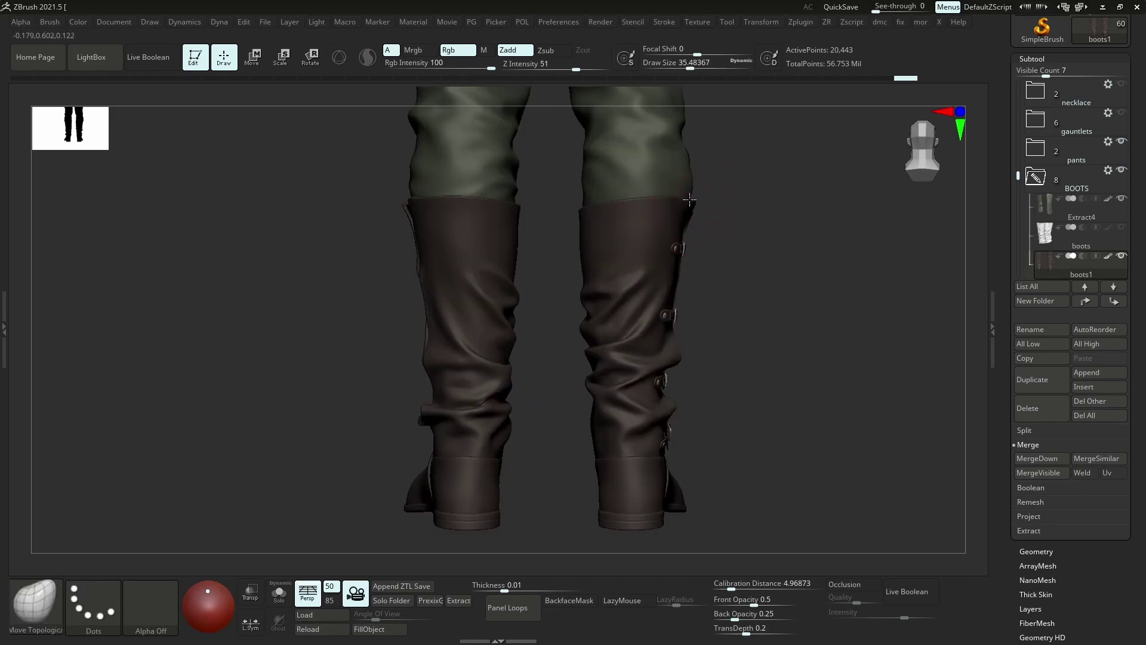
Undo several boot edits with the history slider and select the pants
left_click_drag(697, 85, 567, 96)
left_click_drag(599, 104, 679, 239, "alt")
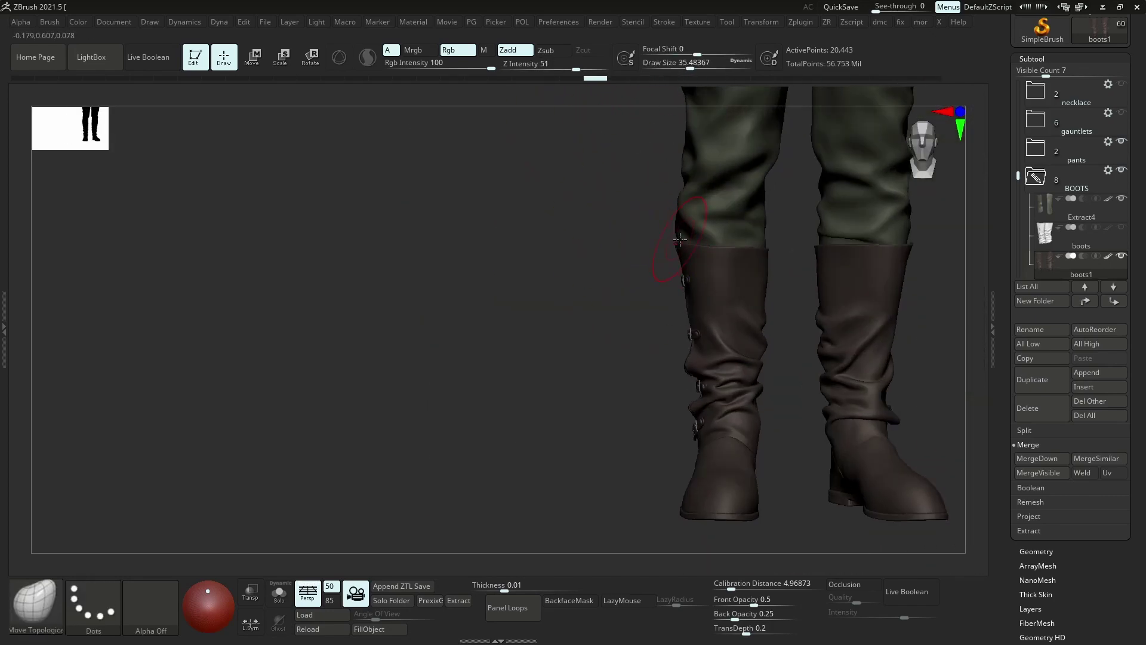
left_click(739, 241, "alt")
right_click_drag(740, 248, 930, 200)
key("space")
Switch from the pants and strap pieces to make boots1 the active subtool
left_click(631, 466)
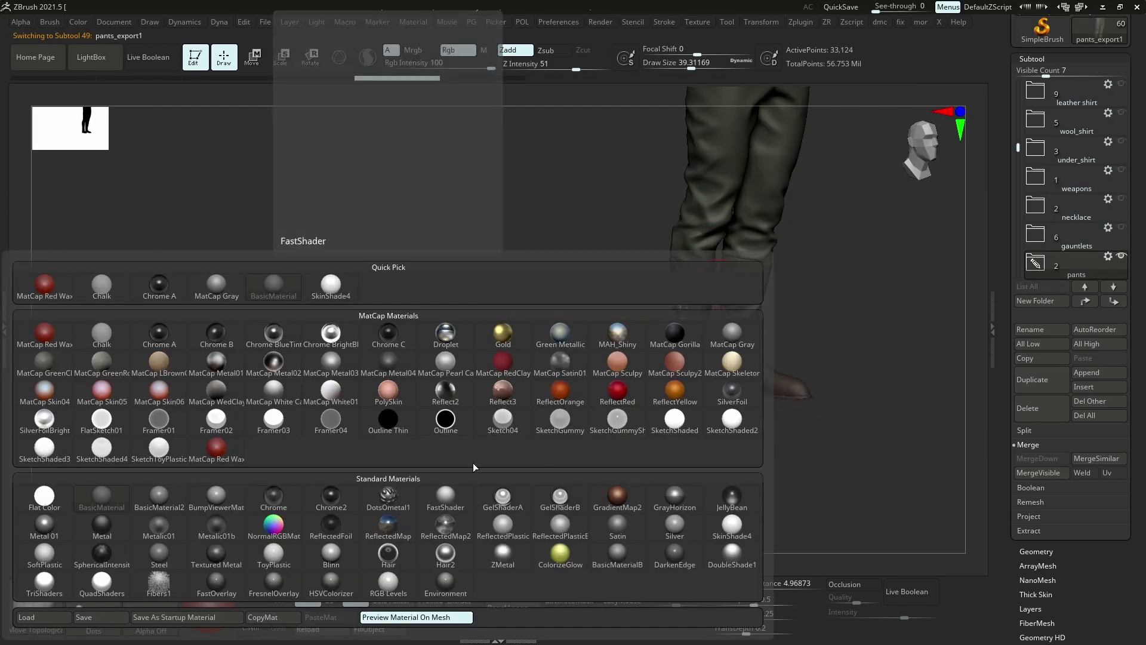
left_click(472, 464)
left_click(686, 238, "alt")
key("space")
mouse_move(640, 472)
right_mouse_down()
mouse_move(573, 453)
mouse_move(659, 410)
mouse_move(689, 448)
mouse_move(704, 418)
right_mouse_up()
left_click(632, 417, "alt")
key("space")
left_click(660, 409, "alt")
Add a new sculpt layer to boots1 and clear its mask with freehand masking
key("ctrl+shift+m")
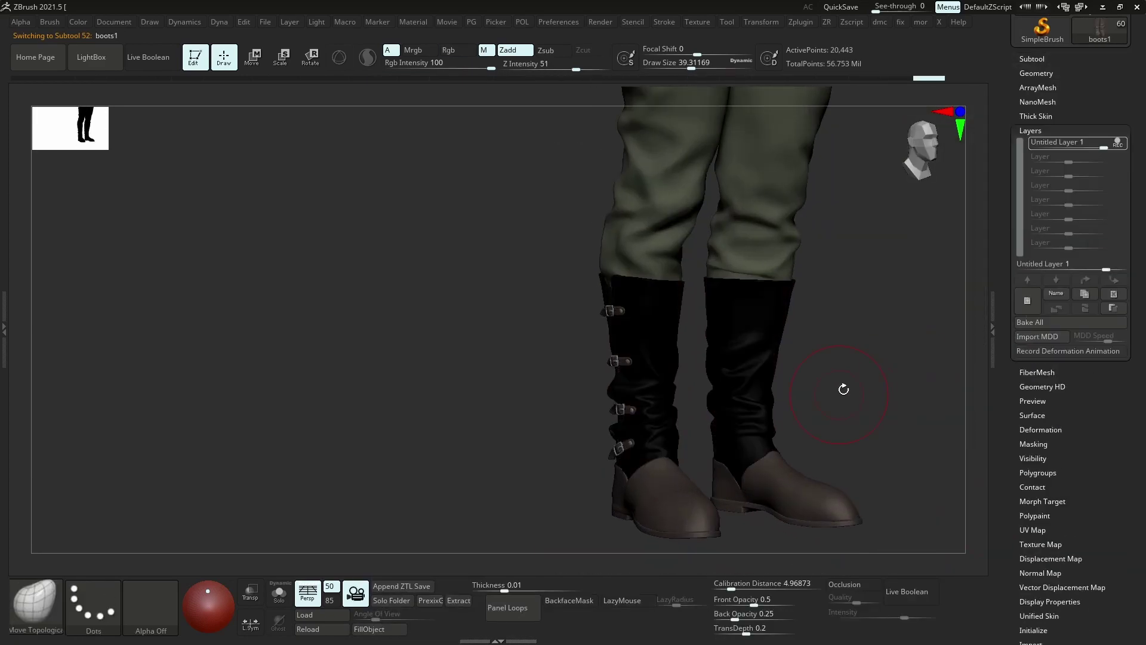
key("space")
left_click(770, 335)
mouse_move(769, 335)
right_mouse_down()
mouse_move(832, 346)
mouse_move(741, 256)
right_mouse_up()
left_click(41, 591)
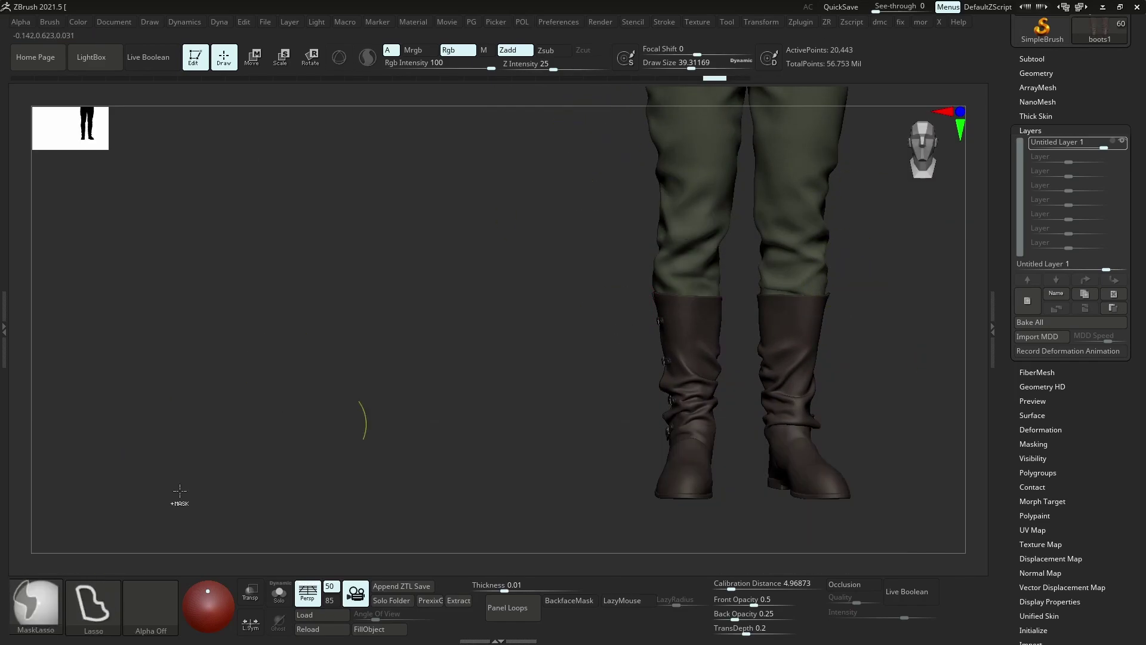
left_click(42, 591, "ctrl")
left_click(156, 463)
left_click(561, 220, "ctrl")
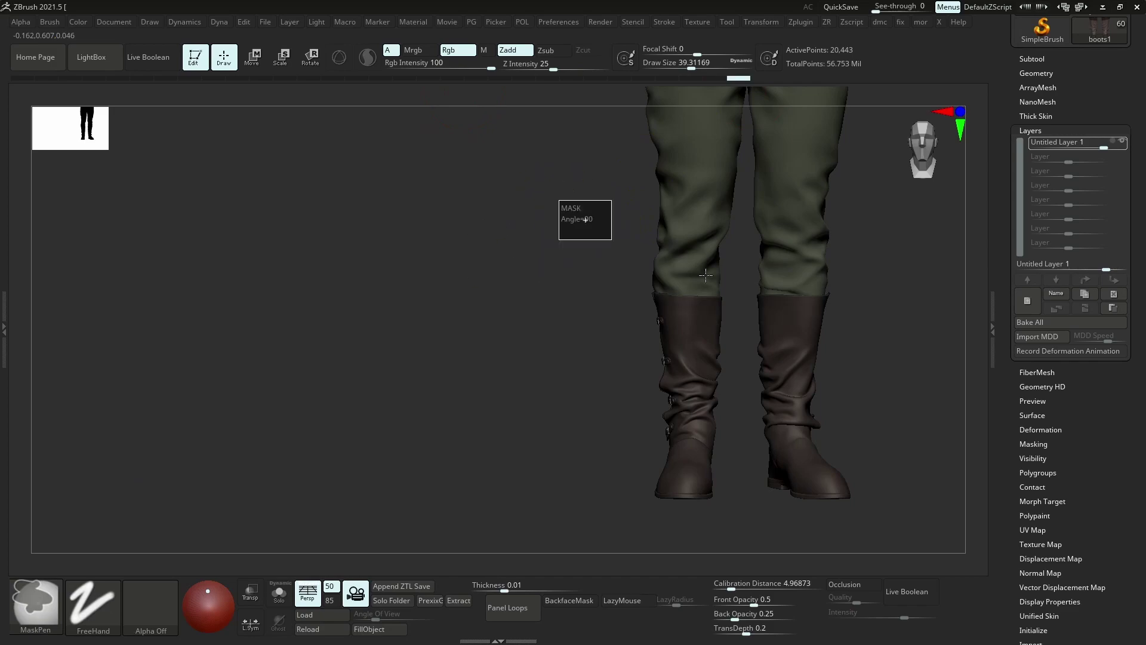
Return to Move Topological and bring up the subtool list and layer settings
key("b")
key("m")
key("t")
mouse_move(781, 315)
right_mouse_down()
mouse_move(864, 343)
mouse_move(846, 348)
mouse_move(821, 310)
mouse_move(830, 323)
right_mouse_up()
key("p")
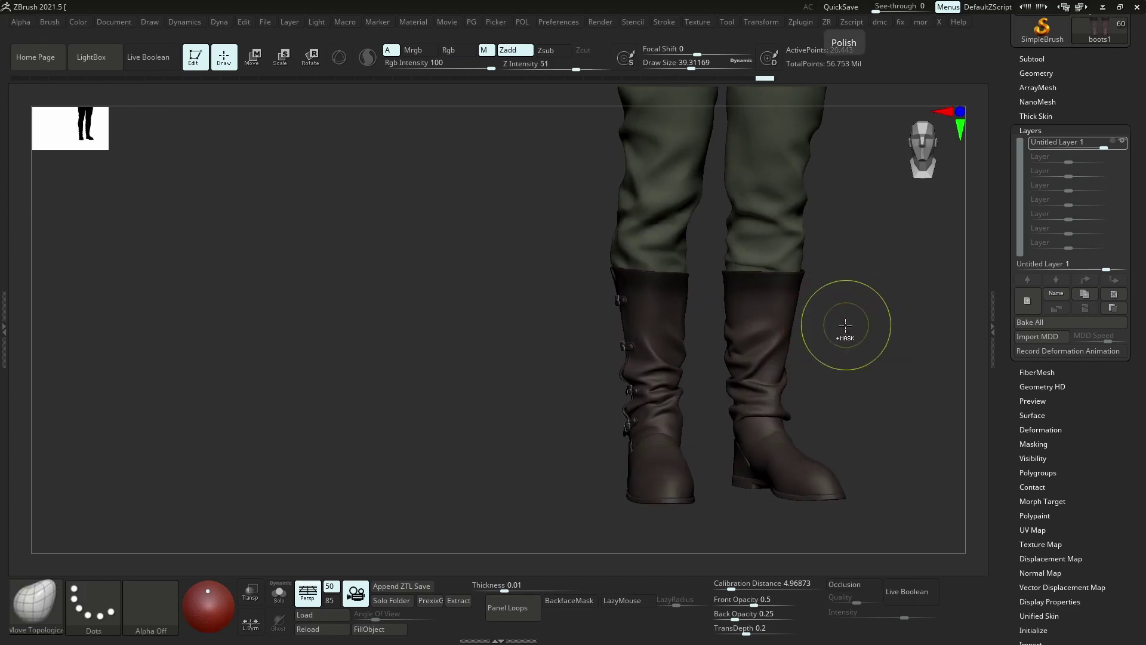
key("p")
key("p")
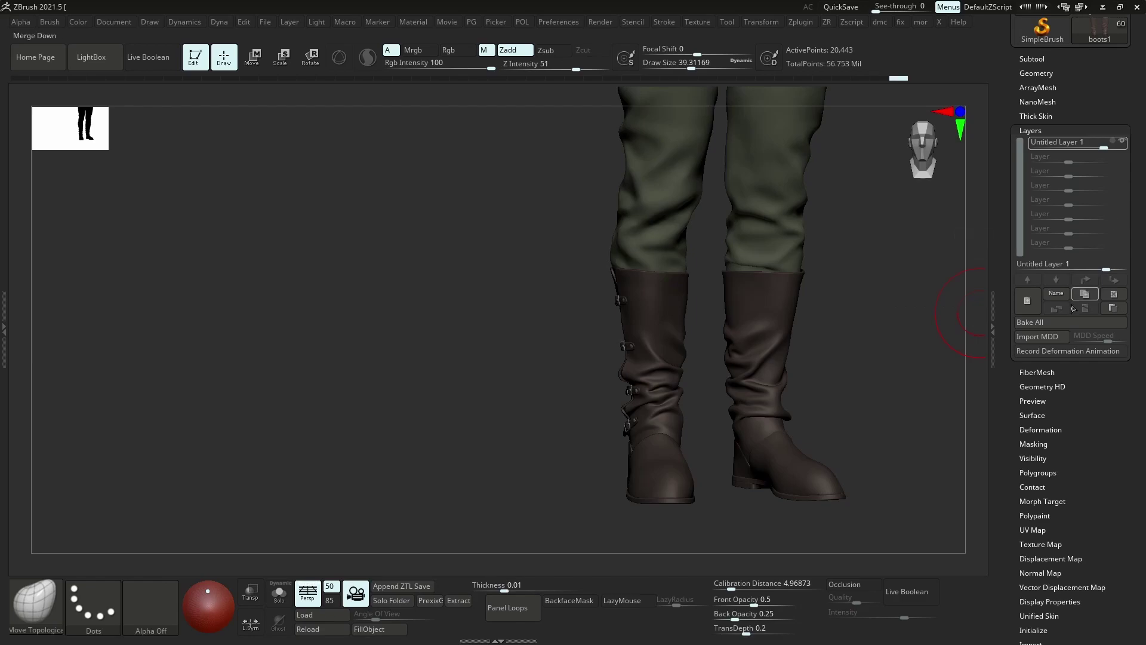
left_click(1032, 58)
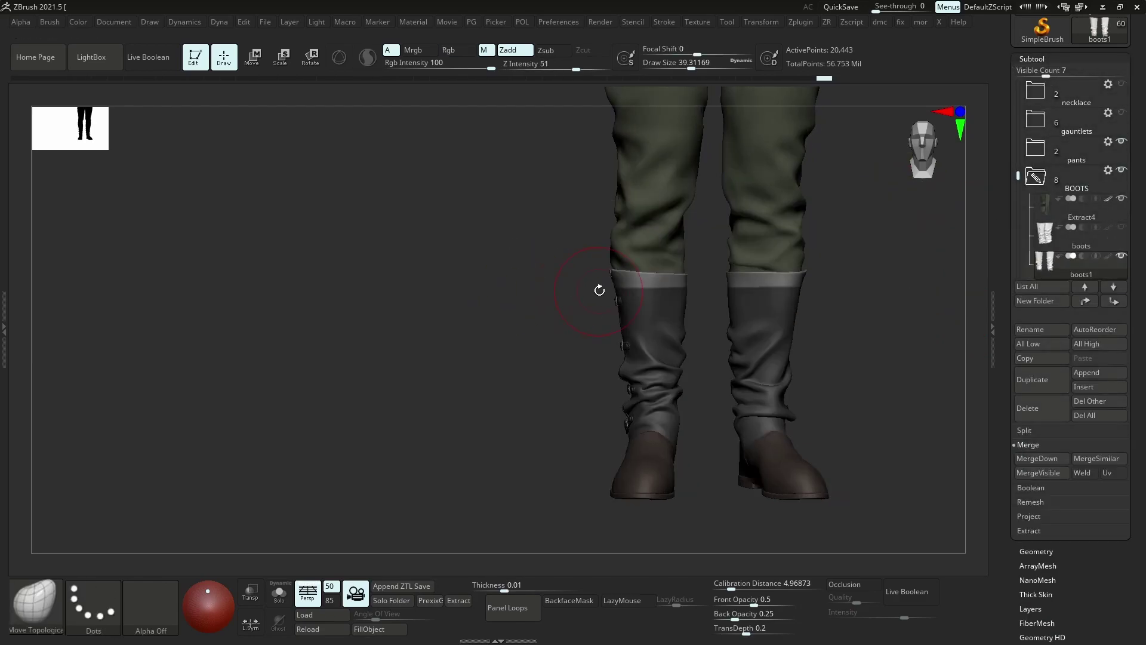
left_click_drag(599, 290, 675, 292)
left_click(1030, 608)
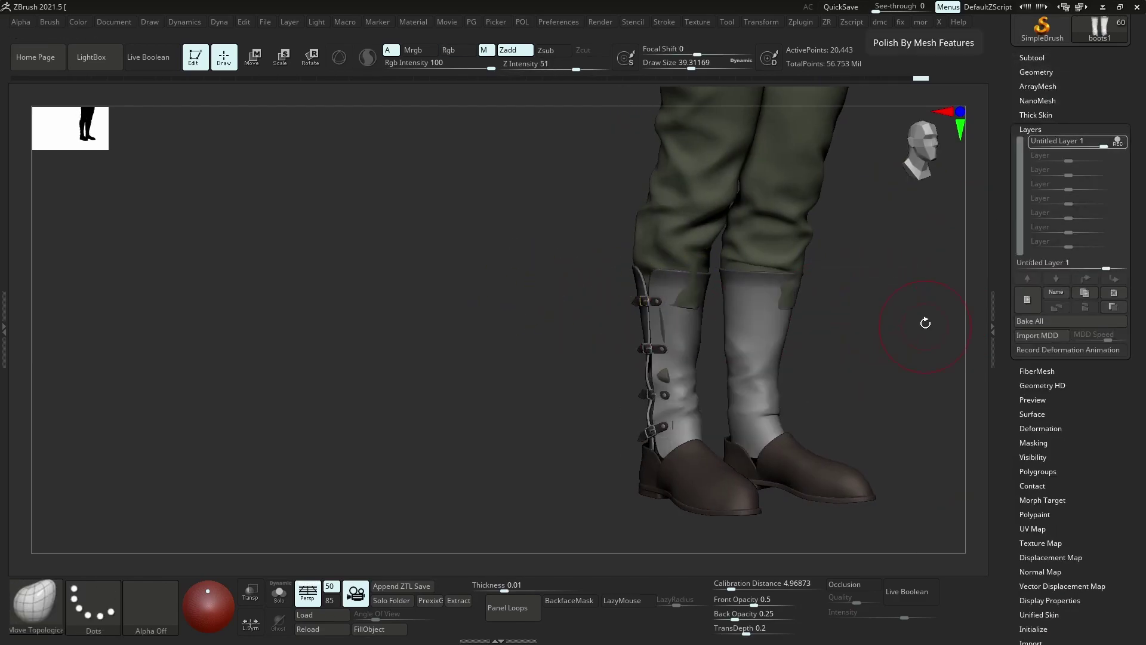
Compare the sculpt layer at strengths 0.63, 0.27, 0.58, 0.52 and 0.45
left_click_drag(1104, 146, 1091, 145)
right_click(668, 469)
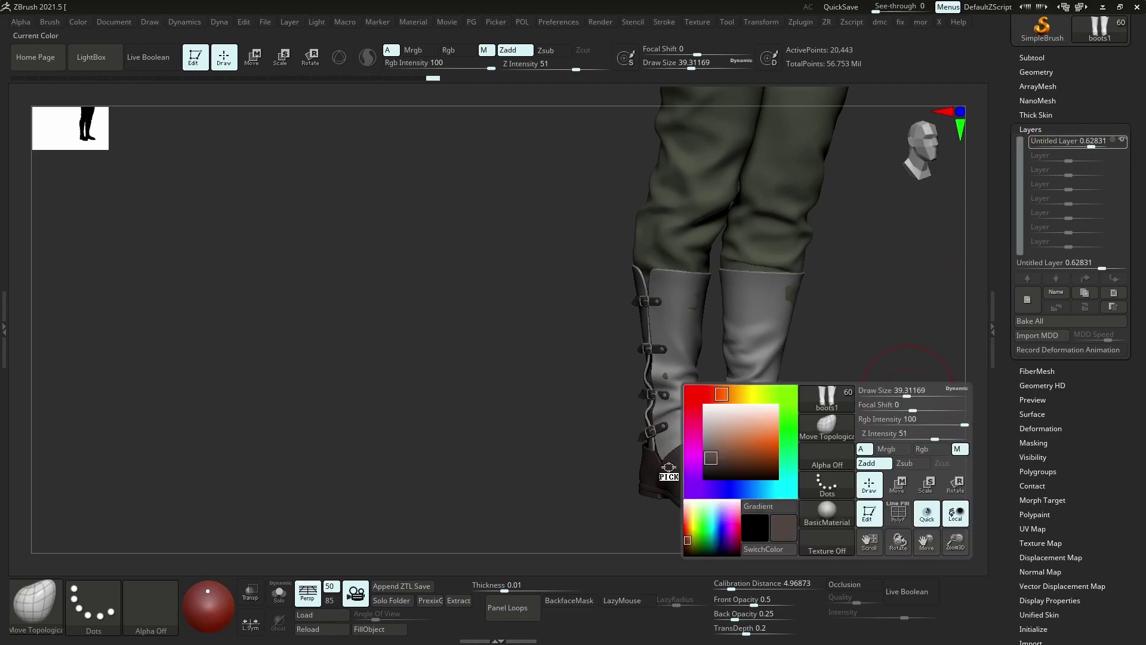
left_click_drag(857, 294, 848, 322)
left_click_drag(1091, 146, 1079, 145)
left_click_drag(931, 233, 940, 283)
left_click_drag(1083, 145, 1086, 146)
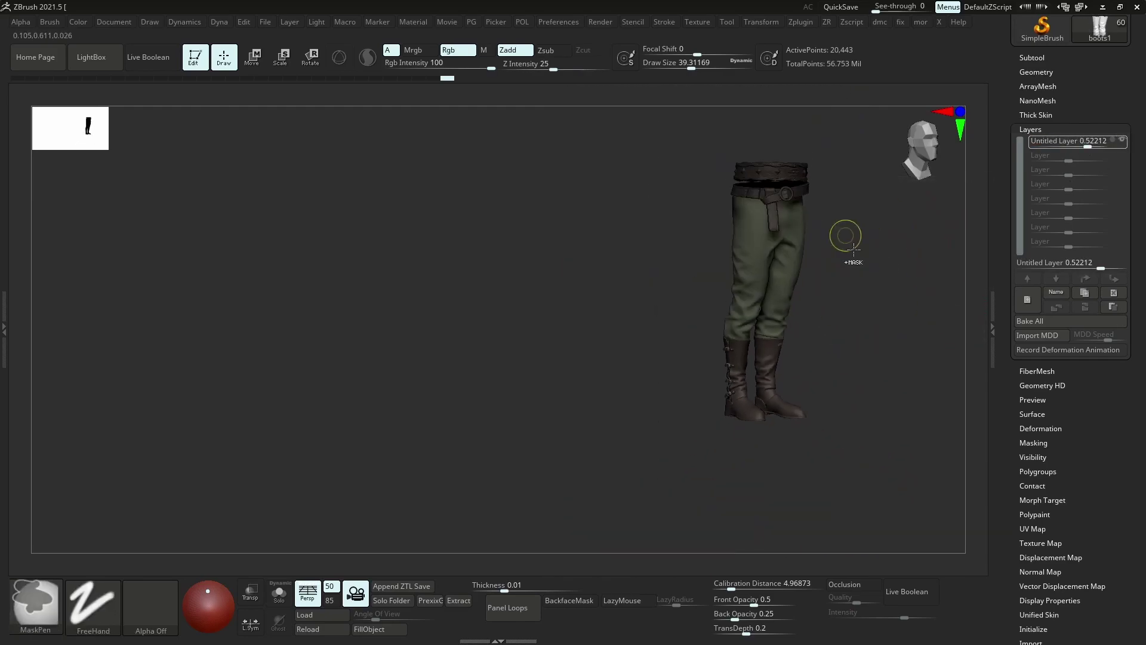
left_click_drag(895, 251, 844, 234)
left_click_drag(860, 331, 838, 358)
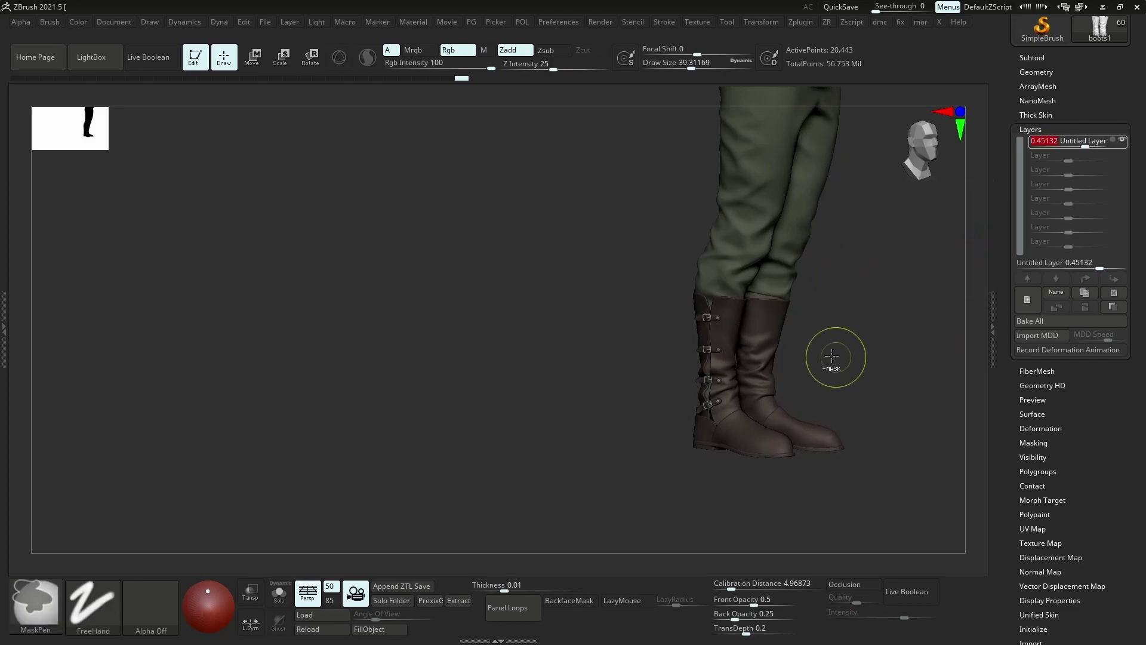
Restore Untitled Layer 1 to full strength 1 with REC on and review the boots
left_click_drag(1086, 146, 1075, 172)
right_click_drag(746, 382, 686, 287, "ctrl")
mouse_move(633, 382)
right_mouse_down()
mouse_move(620, 400)
mouse_move(650, 454)
mouse_move(659, 381)
mouse_move(746, 334)
right_mouse_up()
left_click(1033, 302)
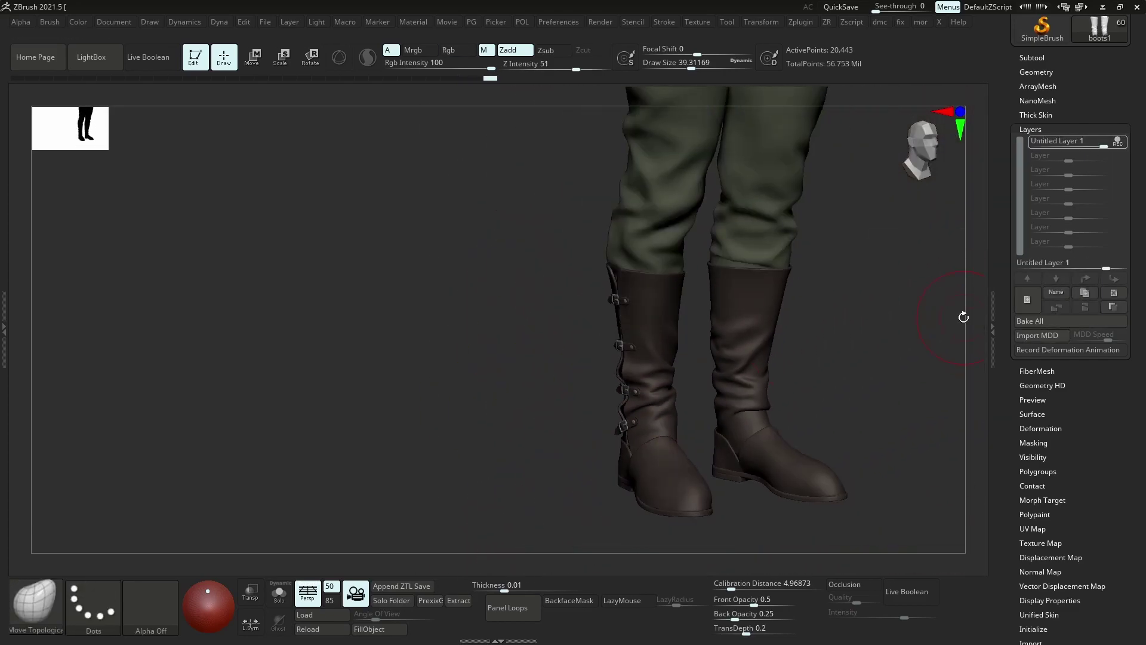
left_click_drag(949, 310, 660, 419)
left_click_drag(711, 315, 740, 314, "shift")
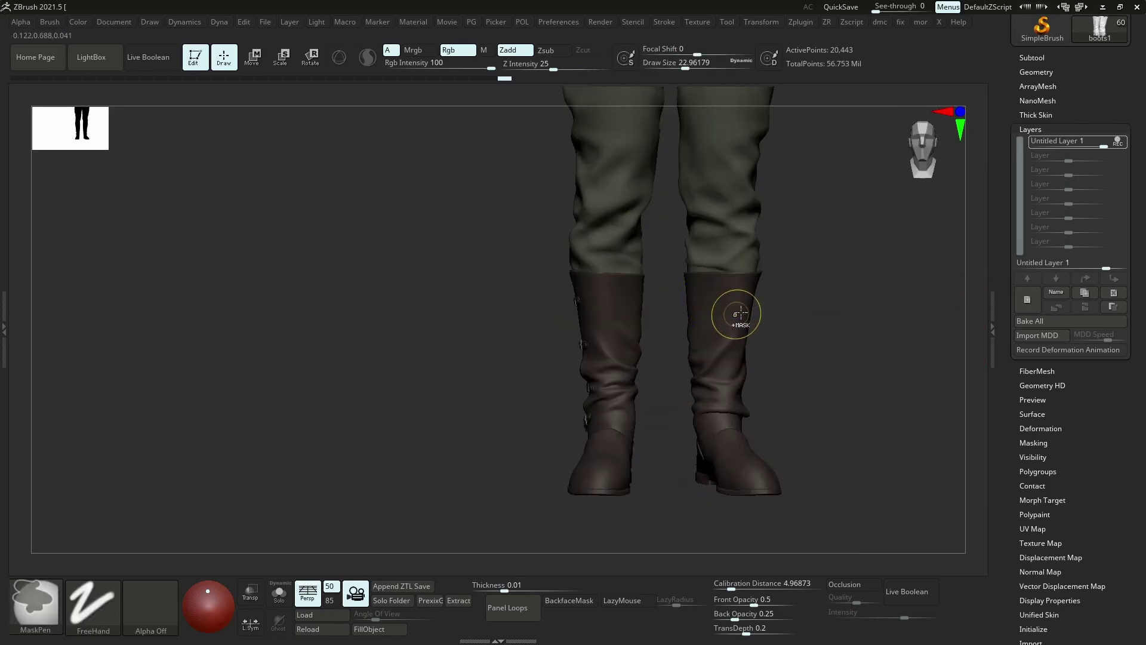
mouse_move(714, 337)
right_mouse_down()
mouse_move(689, 340)
mouse_move(780, 366)
mouse_move(748, 342)
mouse_move(767, 337)
mouse_move(713, 301)
right_mouse_up()
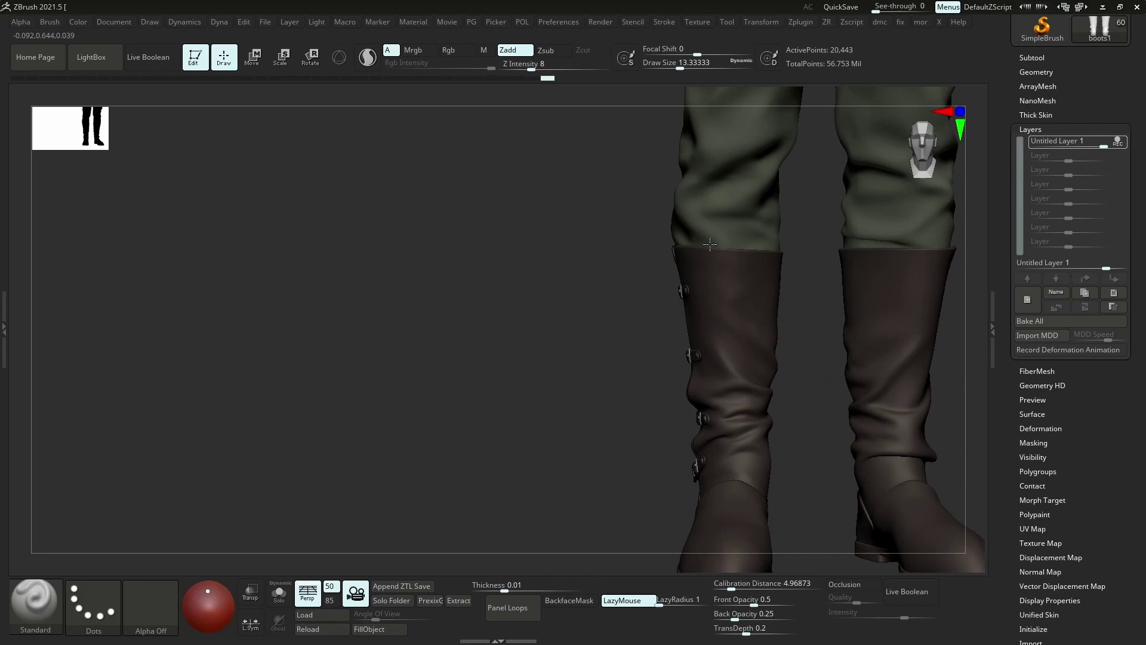
mouse_move(772, 302)
right_mouse_down("shift")
mouse_move(769, 290)
mouse_move(681, 312)
mouse_move(697, 350)
mouse_move(739, 367)
right_mouse_up("shift")
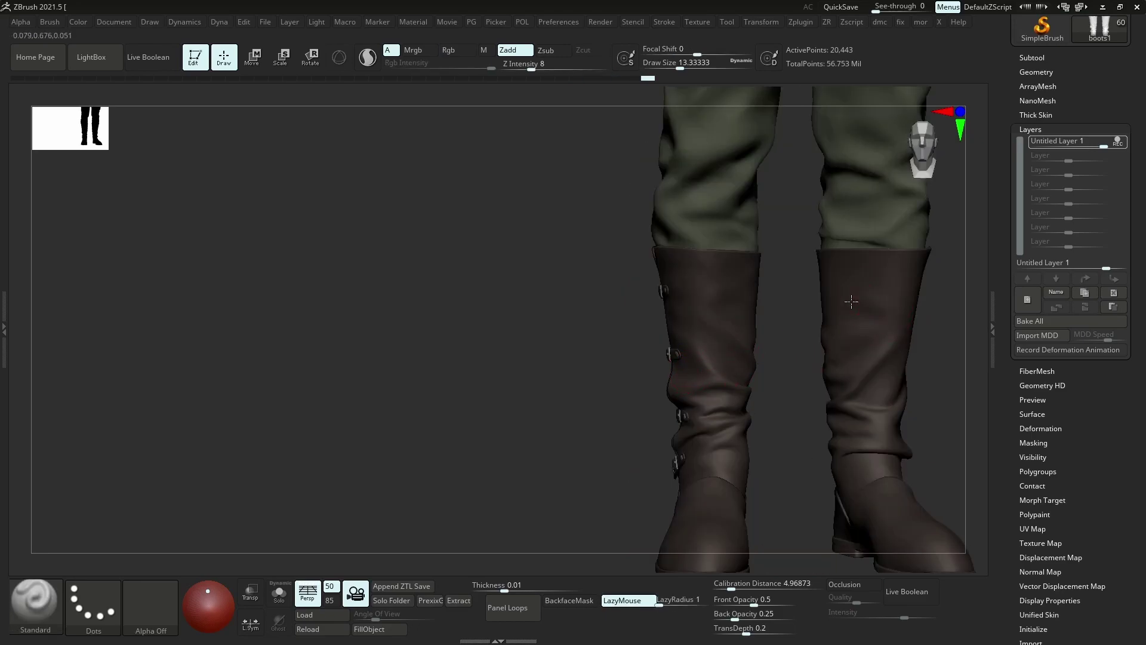
mouse_move(906, 280)
right_mouse_down()
mouse_move(919, 262)
mouse_move(854, 287)
mouse_move(828, 281)
mouse_move(787, 395)
mouse_move(815, 364)
mouse_move(773, 396)
mouse_move(786, 412)
mouse_move(834, 378)
mouse_move(774, 431)
right_mouse_up()
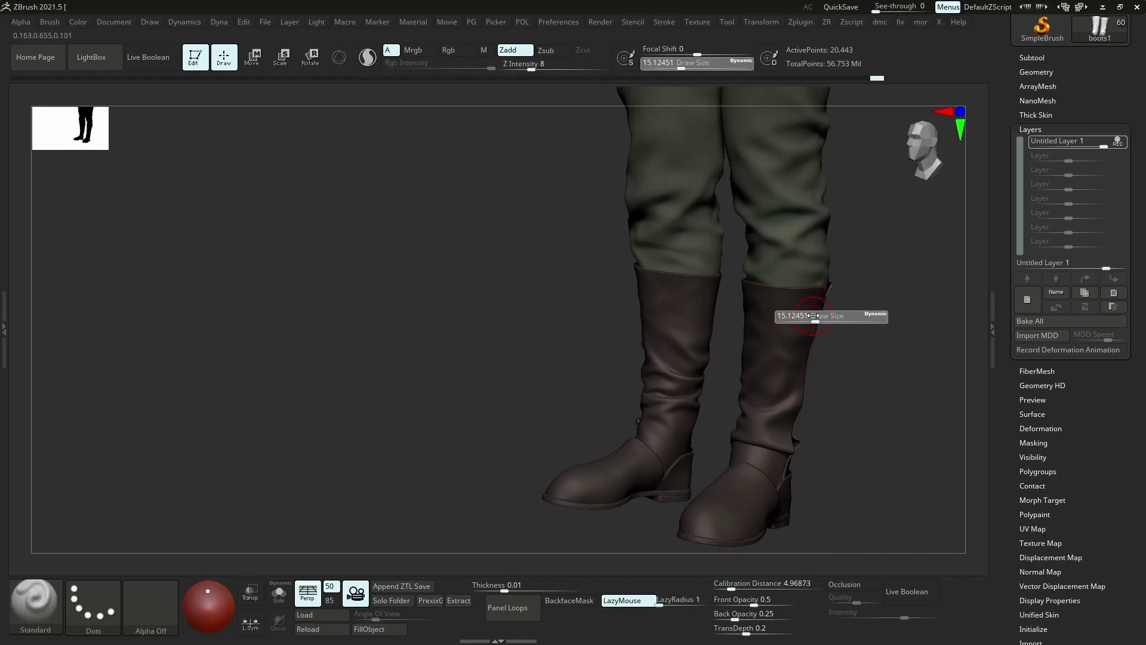
mouse_move(812, 315)
right_mouse_down()
mouse_move(836, 320)
mouse_move(738, 399)
mouse_move(606, 364)
mouse_move(681, 362)
right_mouse_up()
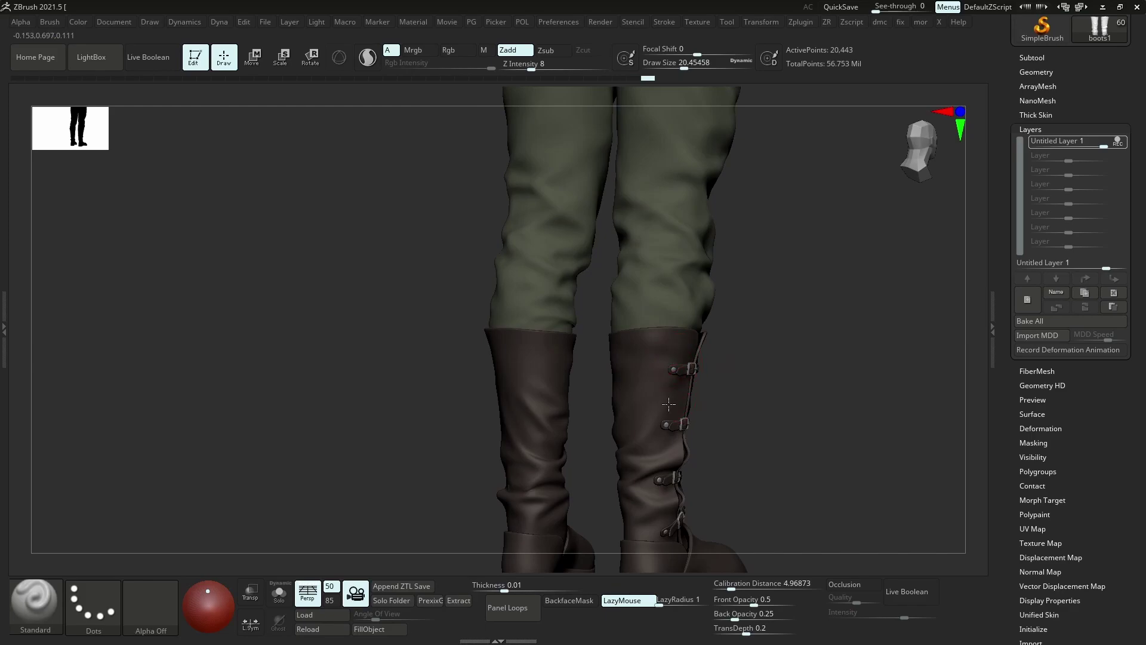
right_click_drag(669, 404, 687, 476)
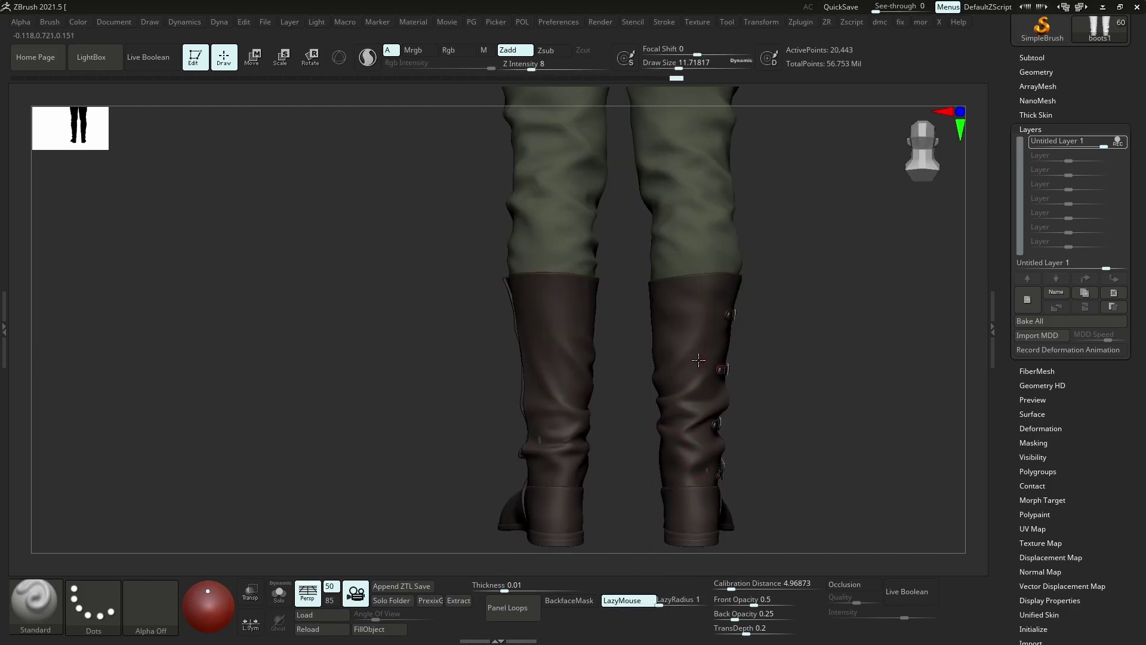
right_click_drag(598, 315, 614, 313)
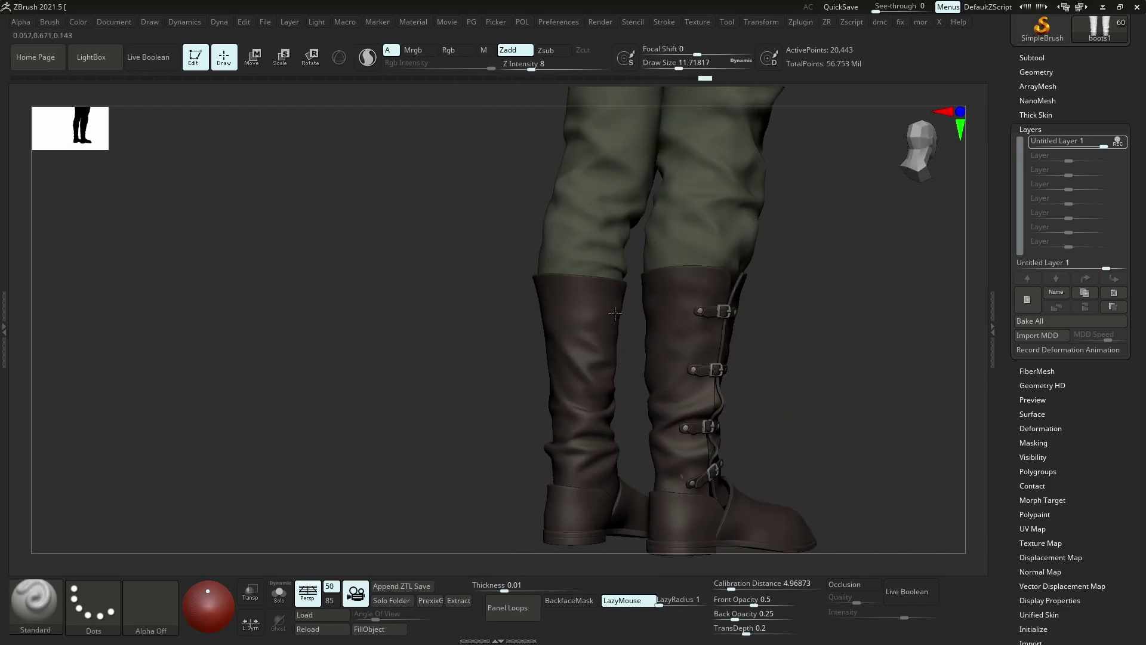
mouse_move(636, 378)
right_mouse_down()
mouse_move(570, 308)
mouse_move(590, 300)
mouse_move(530, 286)
right_mouse_up()
right_click_drag(521, 384, 471, 386)
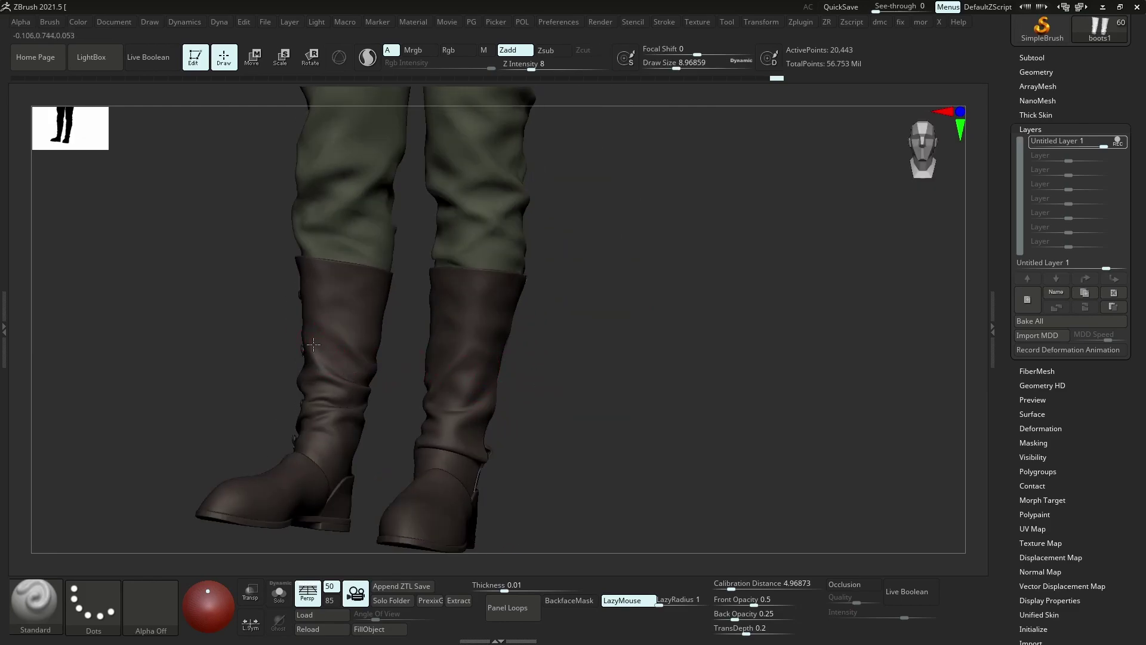
right_click_drag(387, 388, 659, 380)
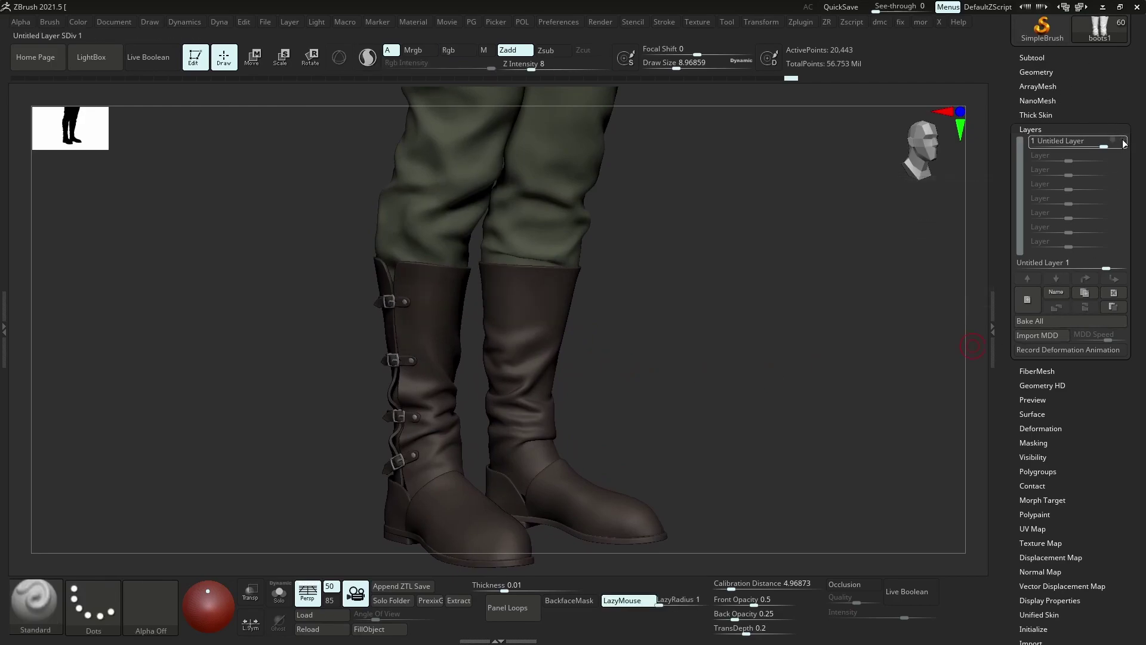
mouse_move(787, 232)
right_mouse_down("ctrl")
mouse_move(788, 259)
mouse_move(791, 248)
right_mouse_up("ctrl")
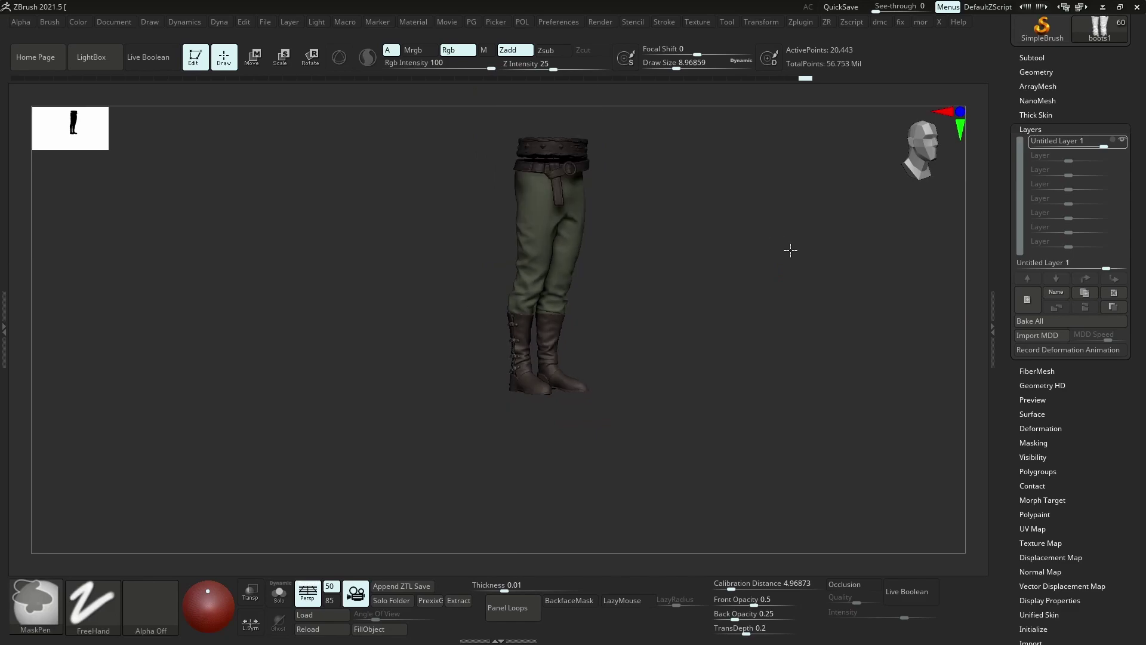